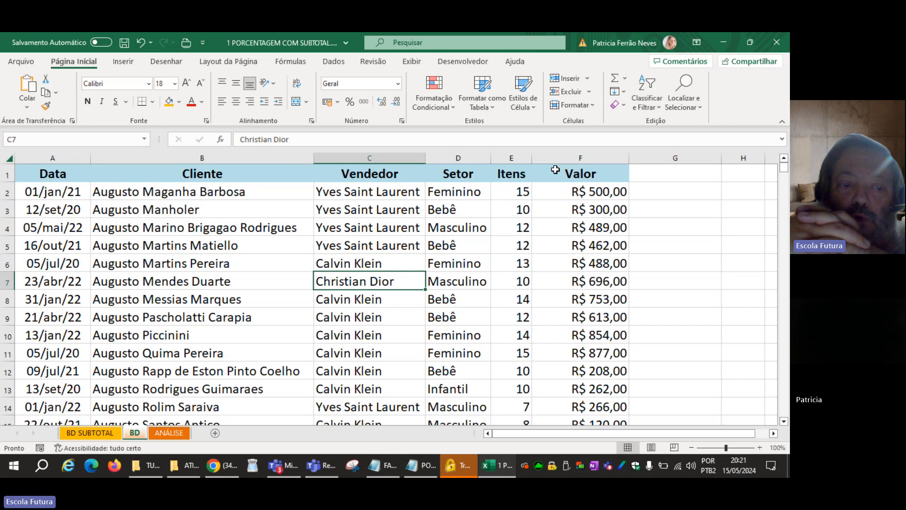
# Examine the sales table columns on the BD sheet and the list of planned analyses on the ANÁLISE sheet.
pyautogui.click(80, 434)
pyautogui.click(266, 303)
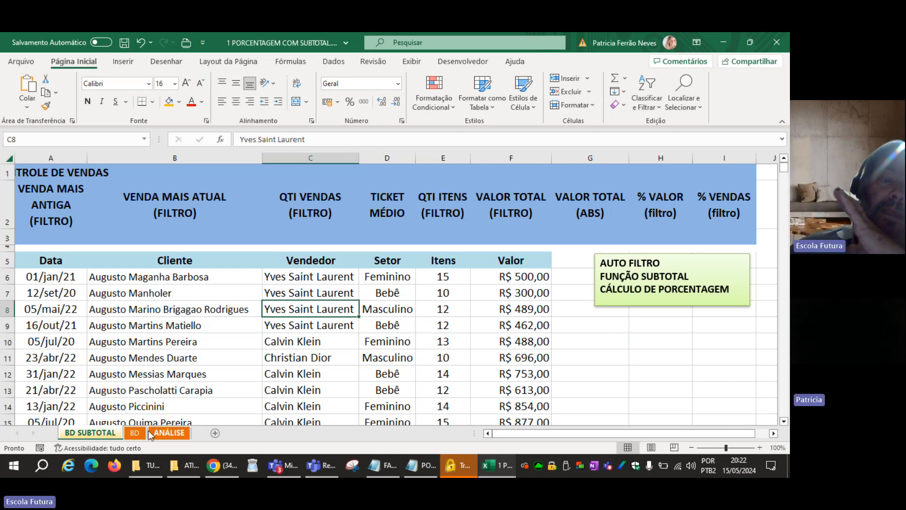
pyautogui.click(135, 432)
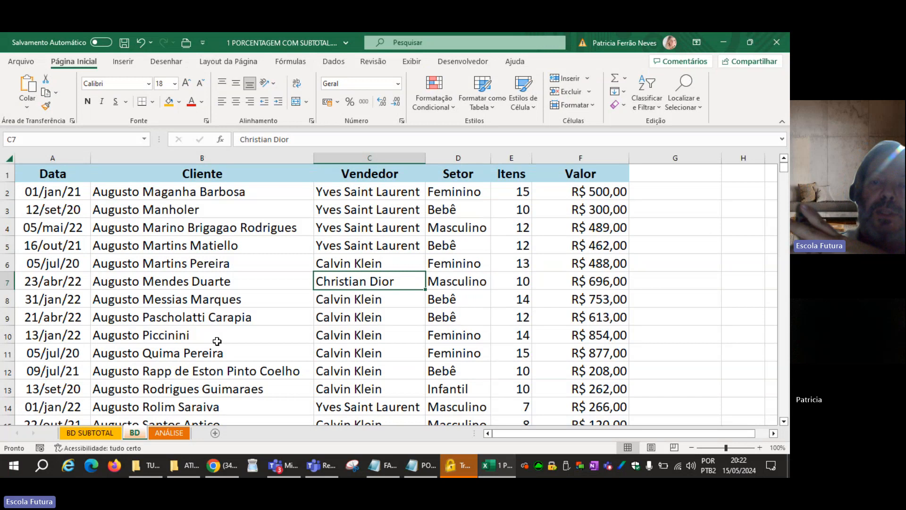
pyautogui.click(649, 174)
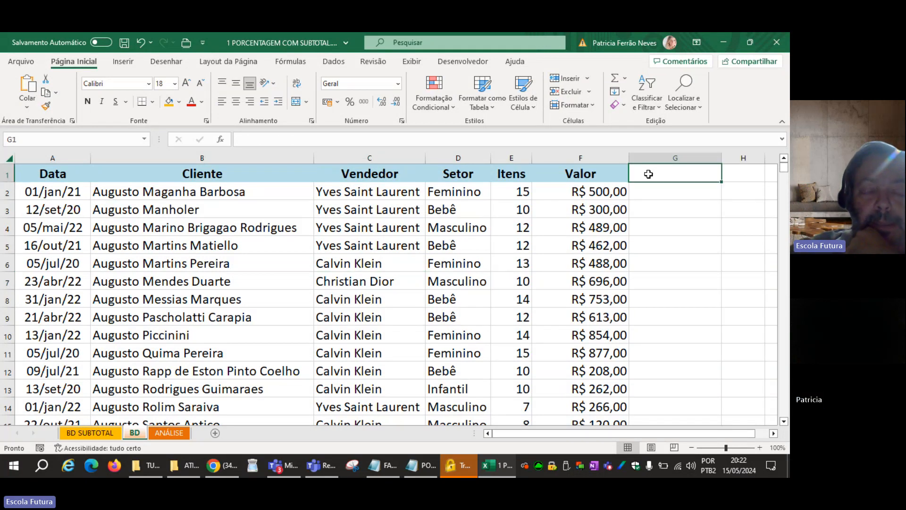
pyautogui.click(437, 283)
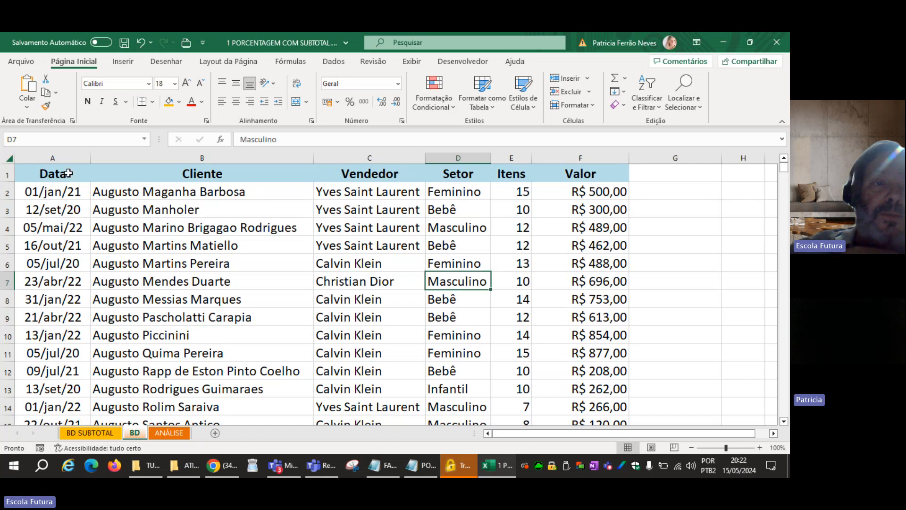
pyautogui.moveTo(68, 160); pyautogui.dragTo(576, 166)
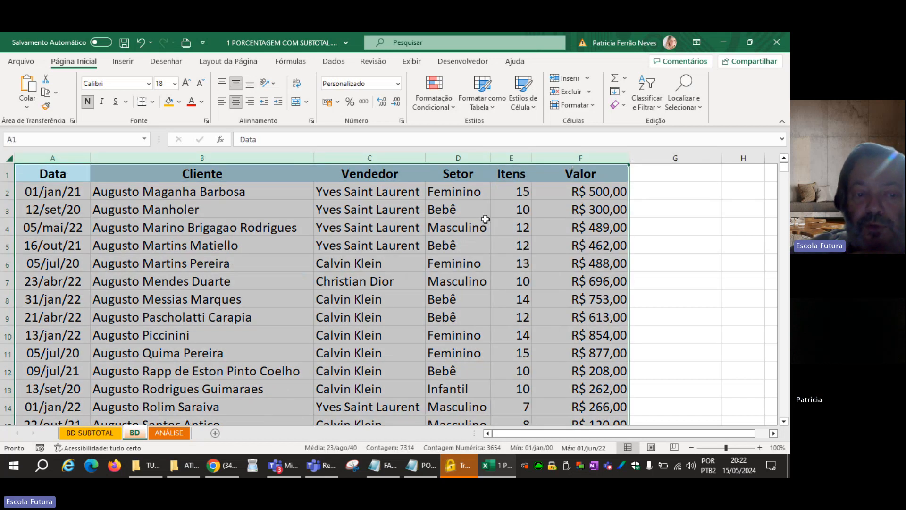
pyautogui.click(154, 432)
pyautogui.click(480, 237)
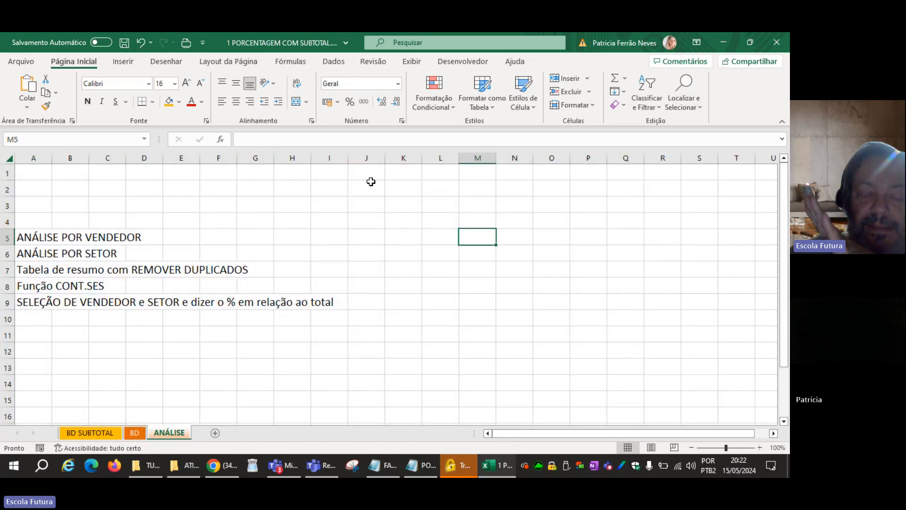
# Examine the summary headings and the empty cells A3:I3 beneath them on the BD SUBTOTAL sheet.
pyautogui.click(101, 435)
pyautogui.click(635, 355)
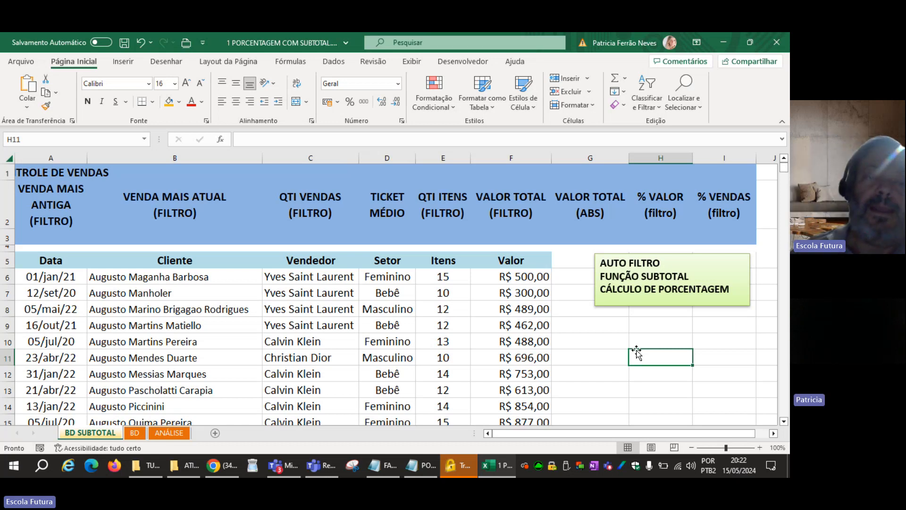
pyautogui.moveTo(49, 239); pyautogui.dragTo(724, 238)
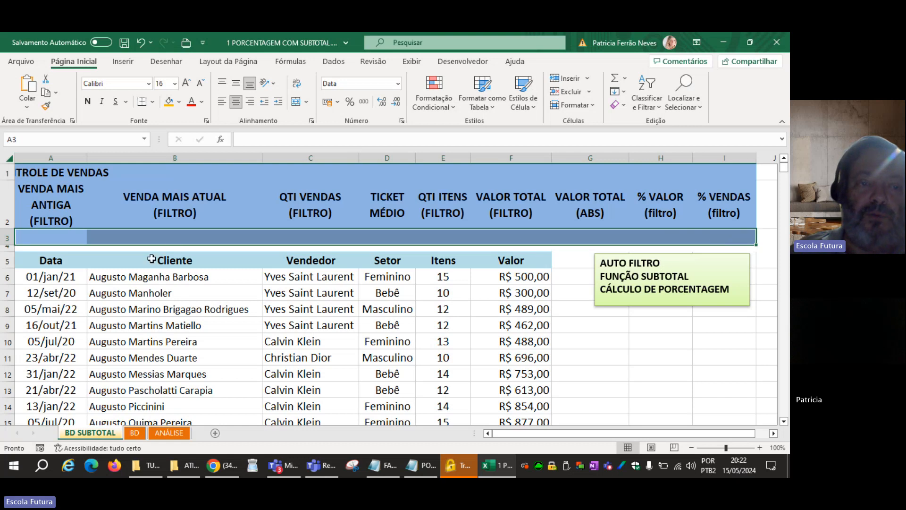
pyautogui.click(59, 234)
pyautogui.moveTo(59, 235); pyautogui.dragTo(744, 237)
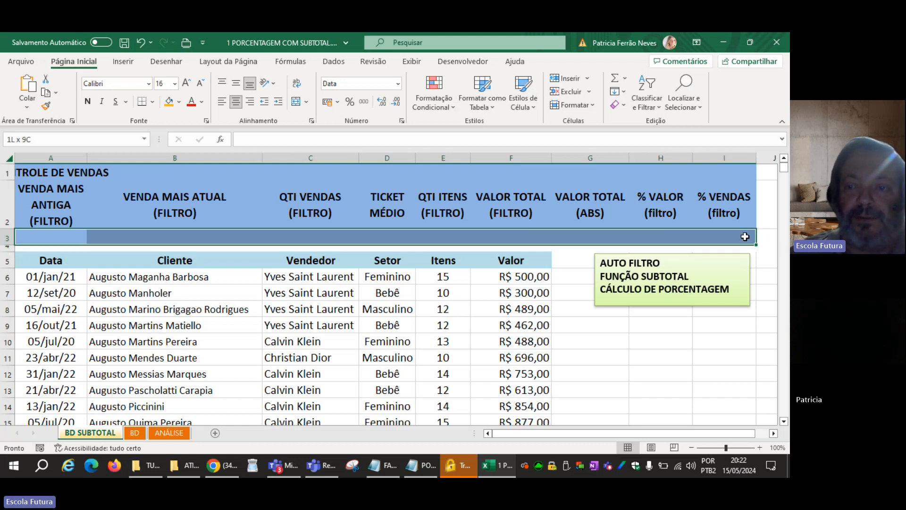
pyautogui.click(580, 329)
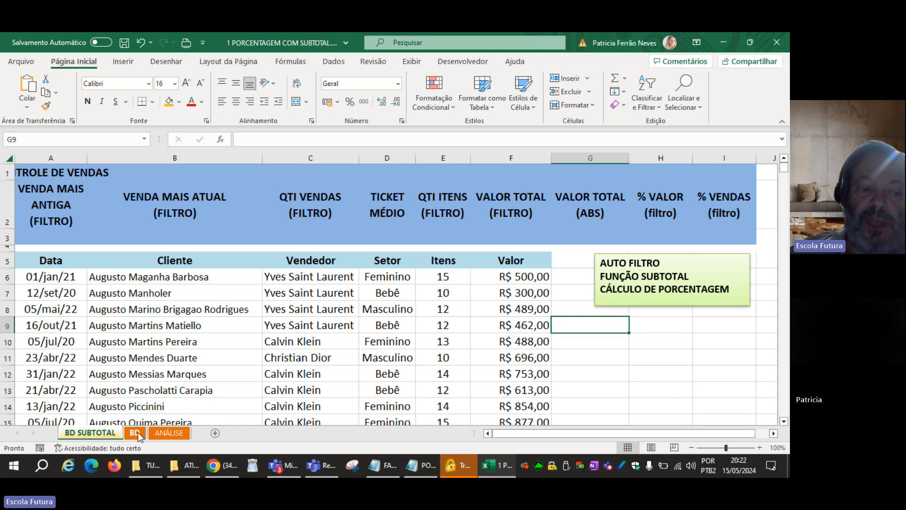
# Turn on the AutoFilter for the header row of the sales table on the BD sheet.
pyautogui.click(138, 432)
pyautogui.click(141, 317)
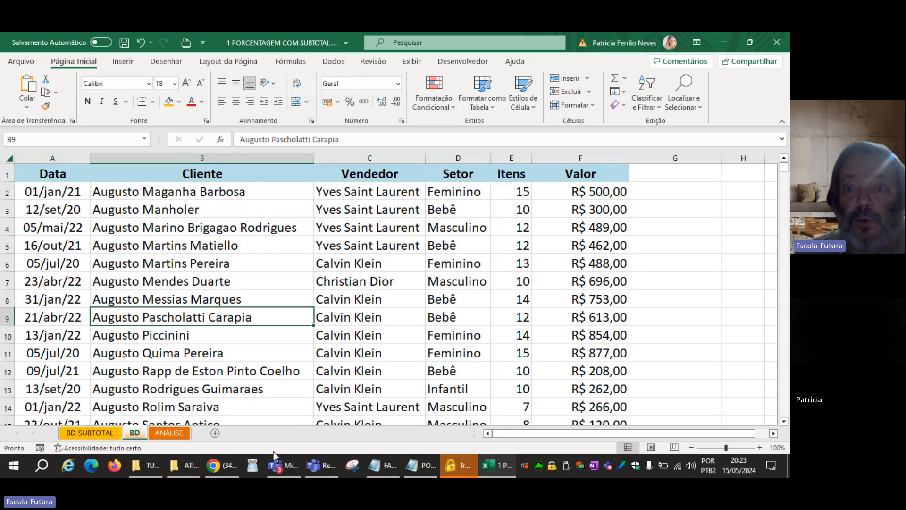
pyautogui.click(223, 175)
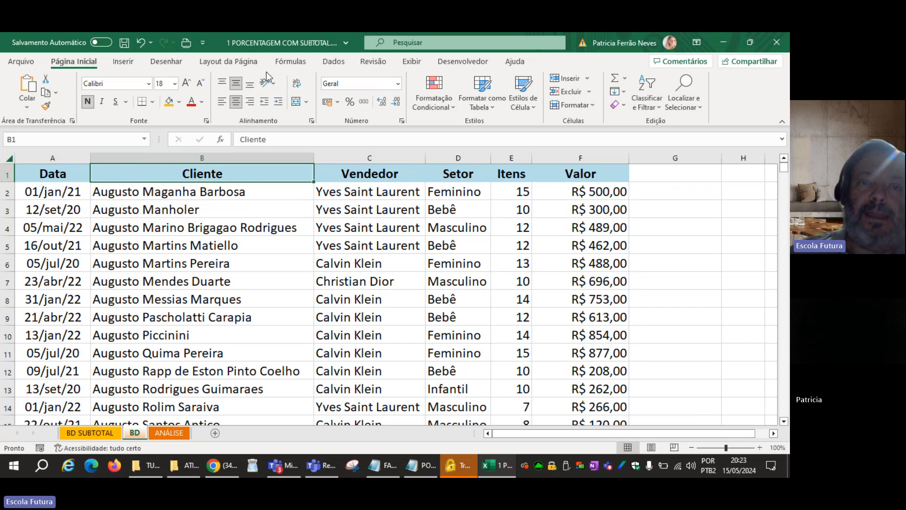
pyautogui.click(334, 62)
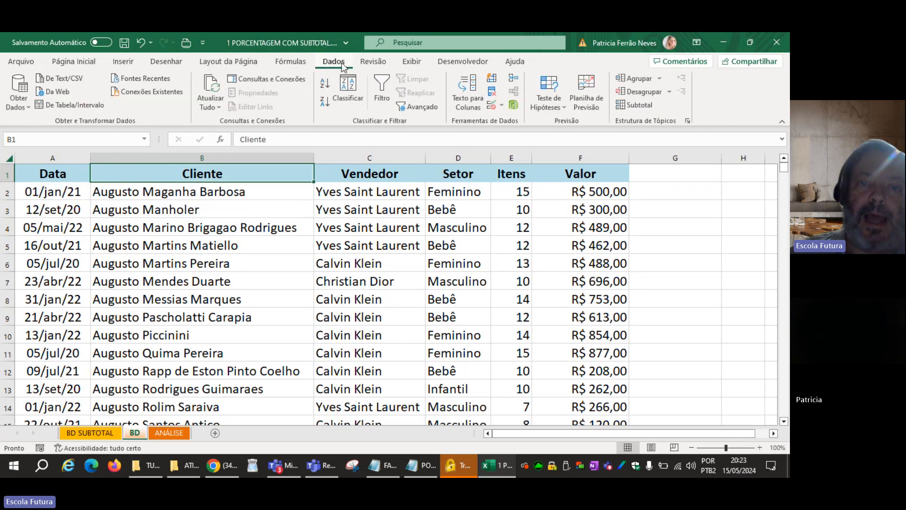
pyautogui.click(380, 84)
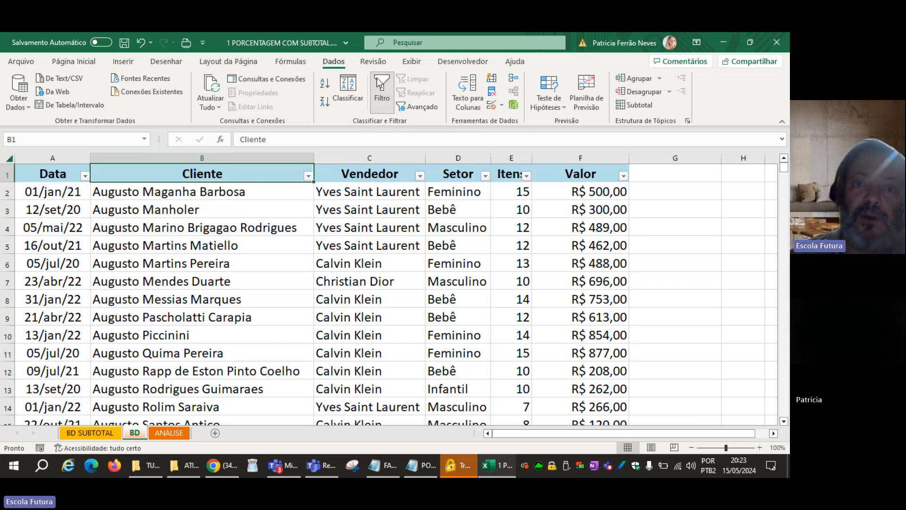
# Examine the filter choices available for the Vendedor column without changing the selection.
pyautogui.click(309, 177)
pyautogui.click(309, 177)
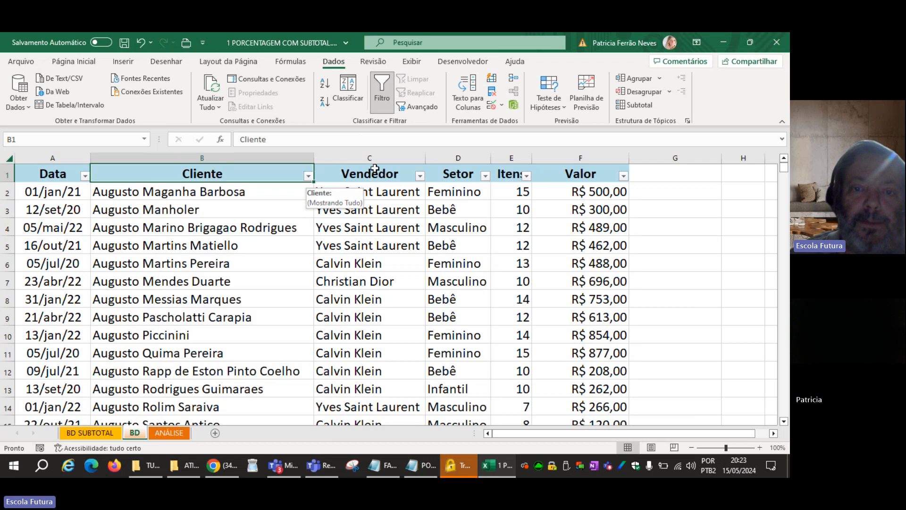
pyautogui.click(419, 177)
pyautogui.click(420, 176)
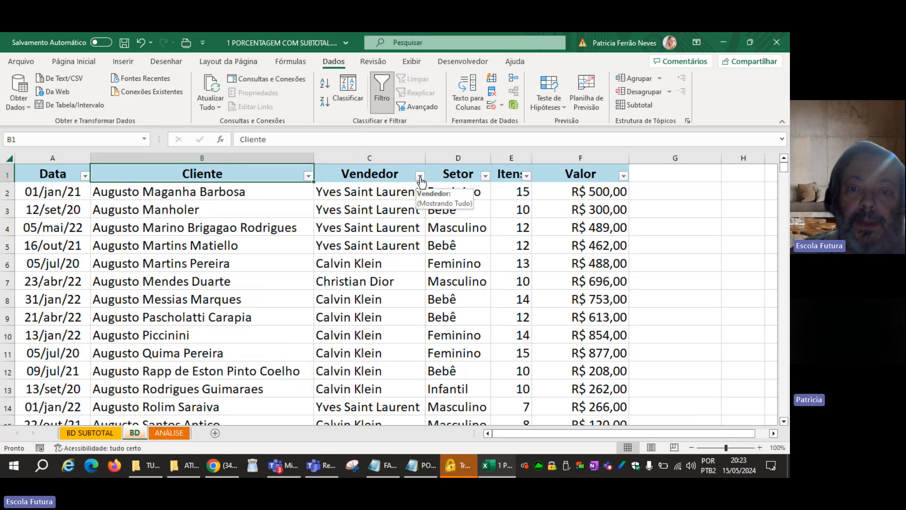
pyautogui.click(656, 225)
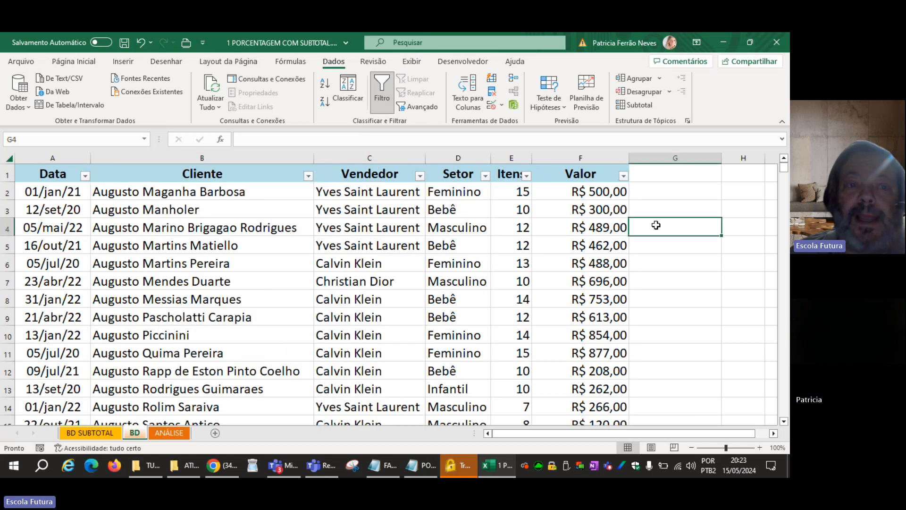
pyautogui.click(420, 177)
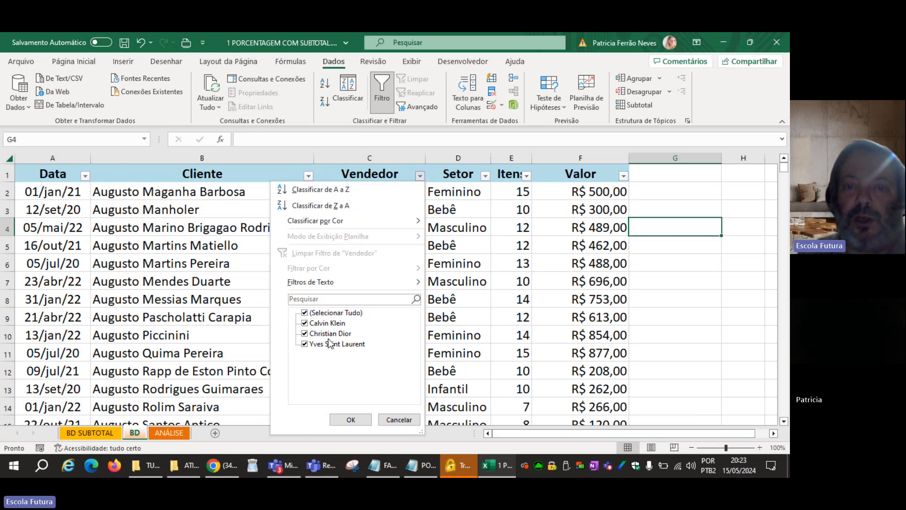
pyautogui.click(350, 420)
# Filter the Setor column so that only Feminino records are shown.
pyautogui.click(485, 176)
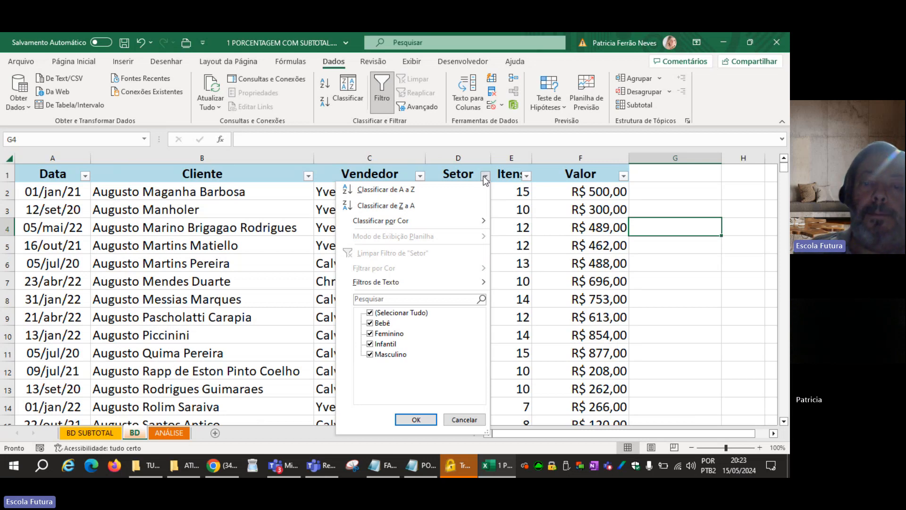
pyautogui.click(485, 177)
pyautogui.click(485, 177)
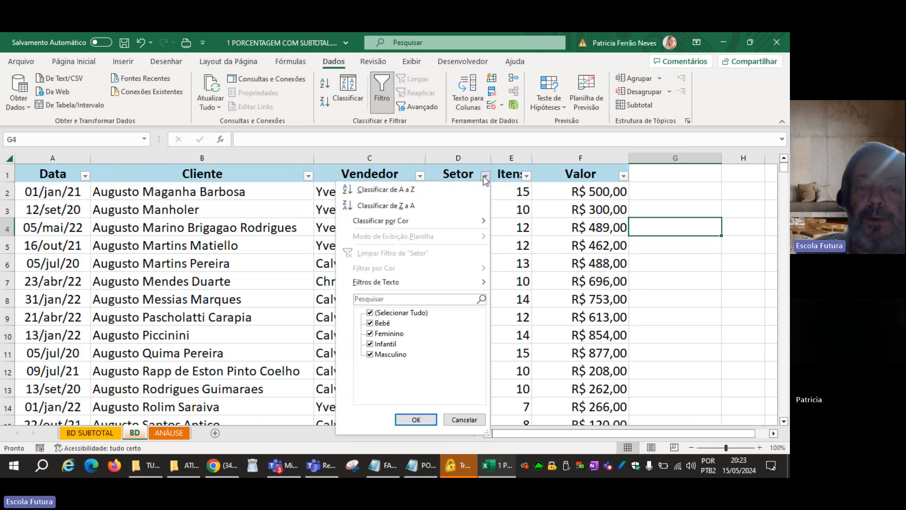
pyautogui.click(371, 313)
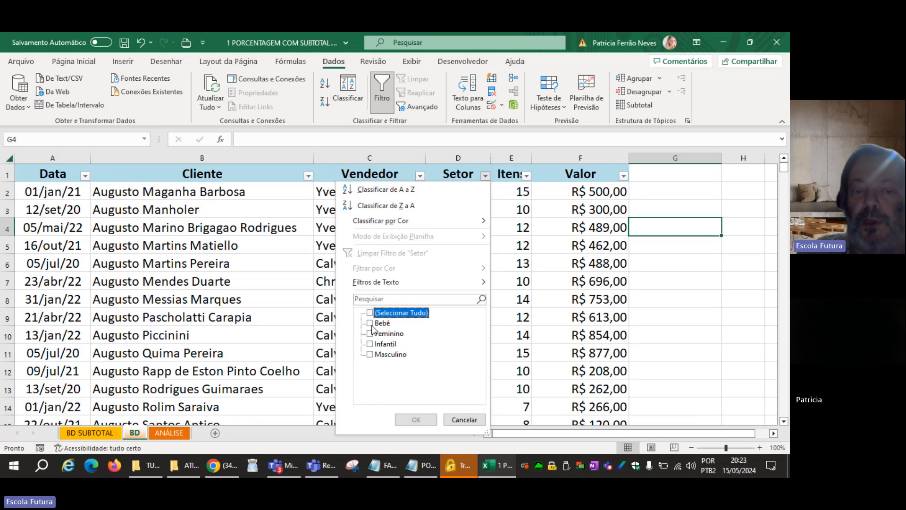
pyautogui.click(370, 333)
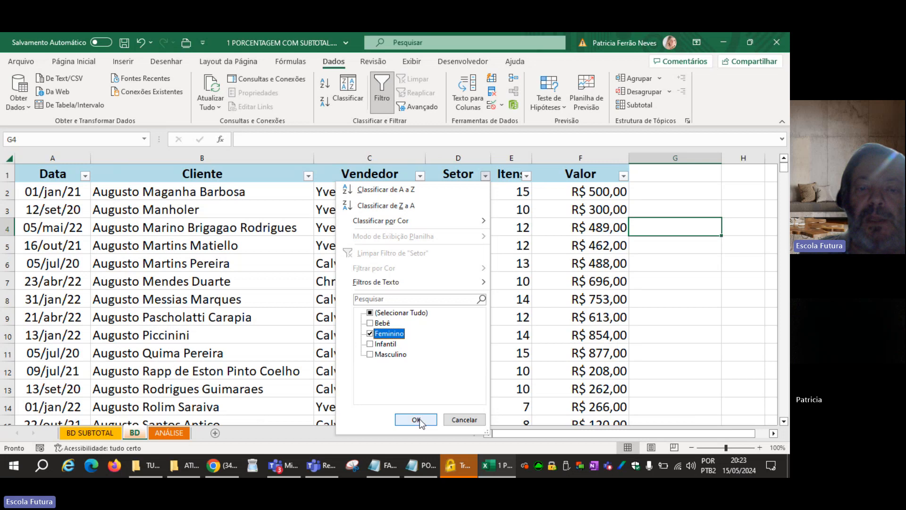
pyautogui.click(416, 419)
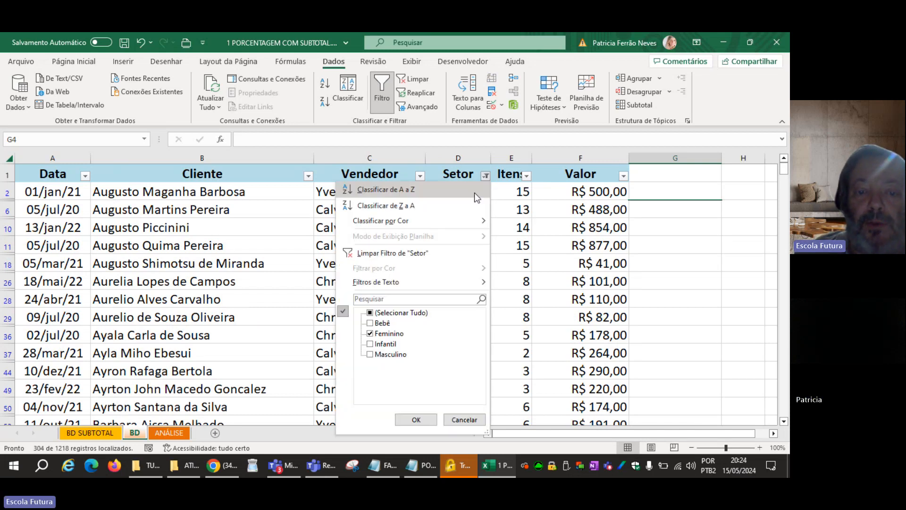
# Add Infantil to the Setor filter alongside Feminino and check the filter's criteria.
pyautogui.click(485, 176)
pyautogui.click(371, 344)
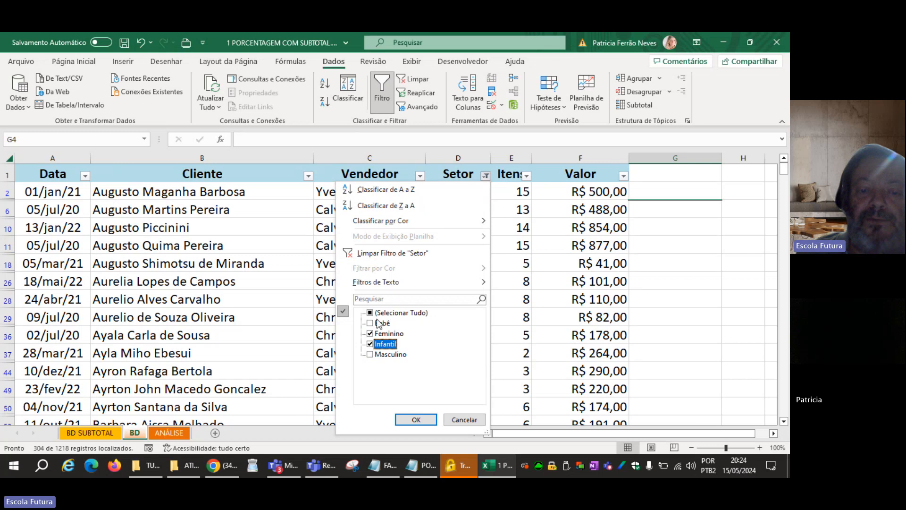
pyautogui.click(414, 419)
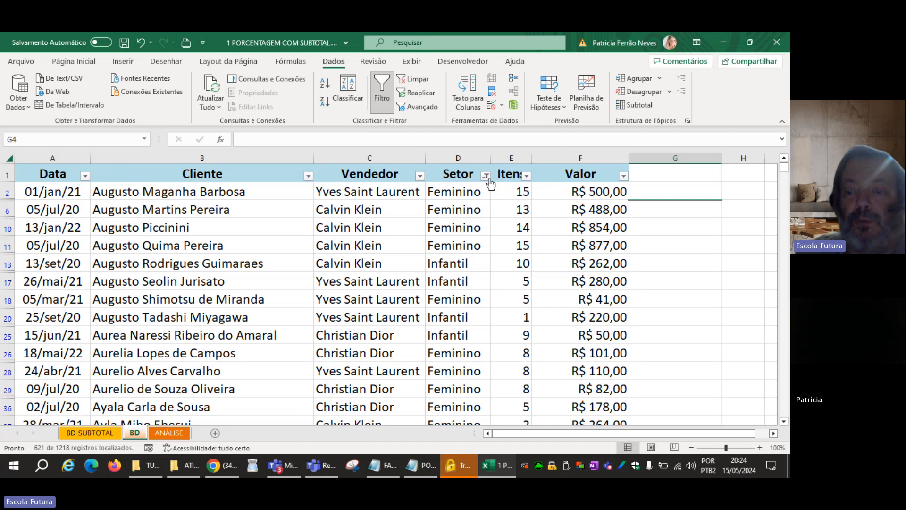
pyautogui.moveTo(488, 183)
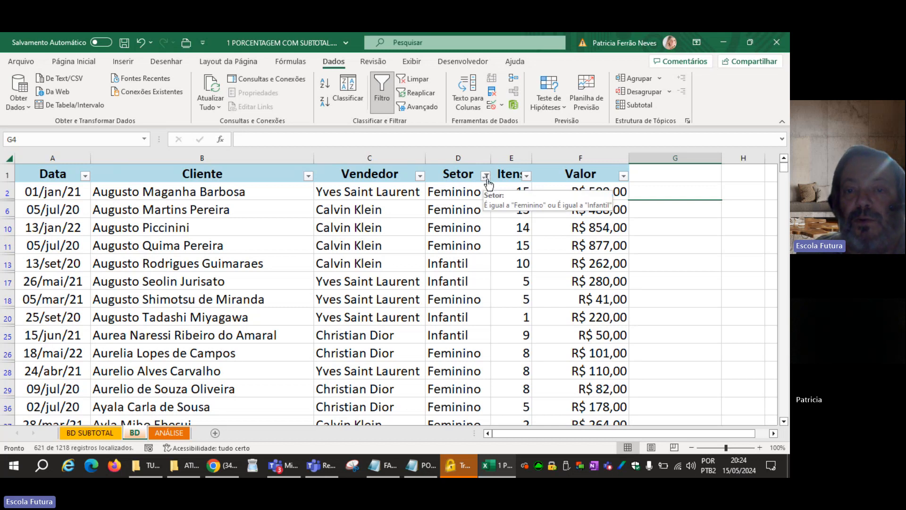
pyautogui.click(459, 211)
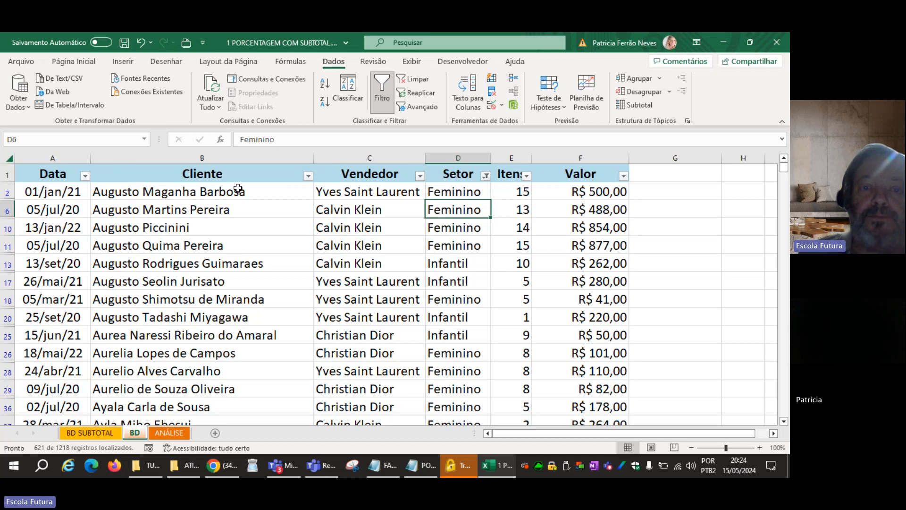
# Reset the Setor filter by selecting all sectors again.
pyautogui.click(485, 176)
pyautogui.click(370, 313)
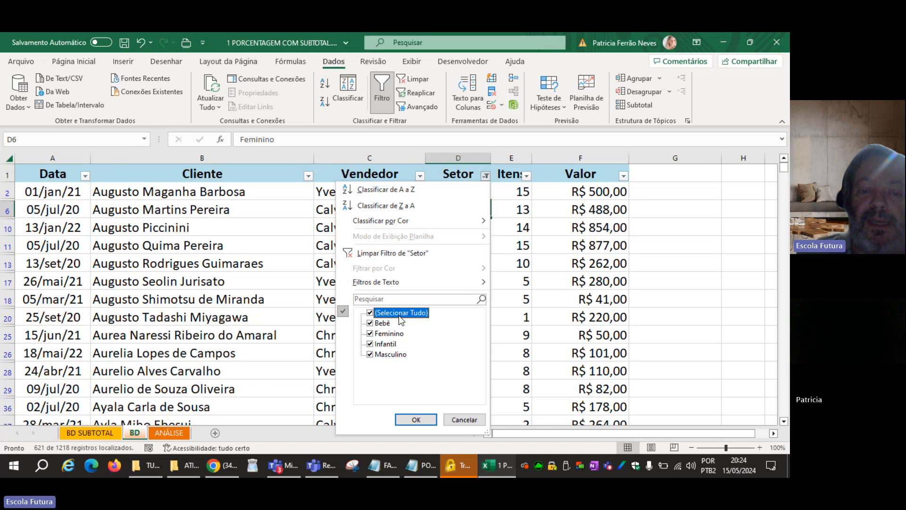
pyautogui.click(416, 419)
pyautogui.click(380, 263)
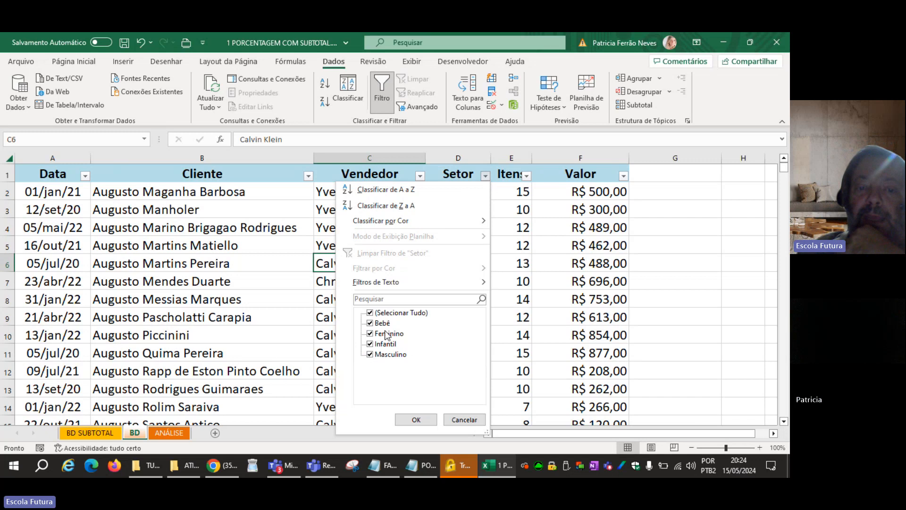
# Restrict the Setor column filter to Feminino alone.
pyautogui.click(370, 313)
pyautogui.click(370, 333)
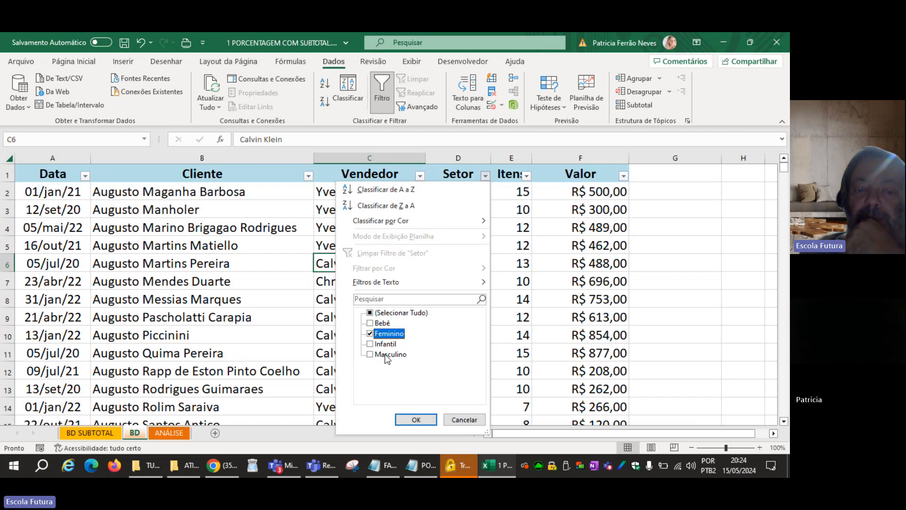
pyautogui.click(412, 422)
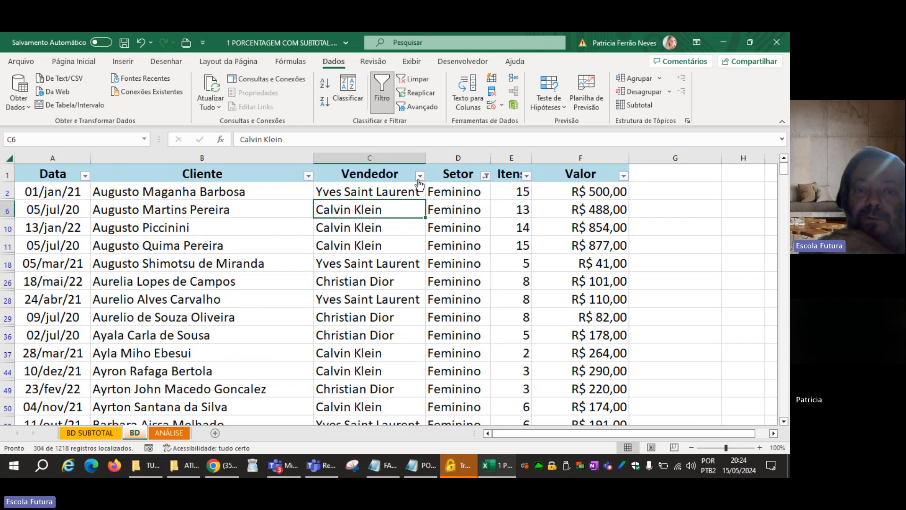
# Filter the Vendedor column to Calvin Klein only, combined with the active Setor filter.
pyautogui.click(420, 176)
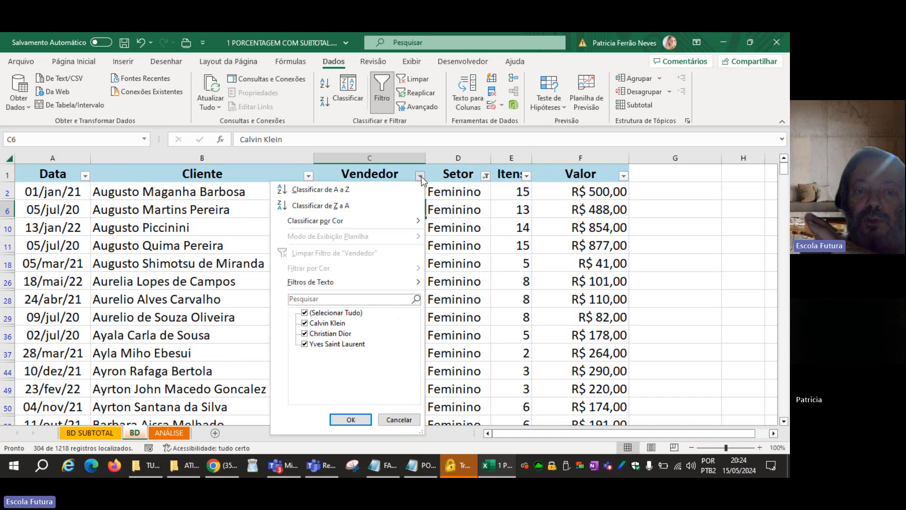
pyautogui.click(305, 313)
pyautogui.click(305, 323)
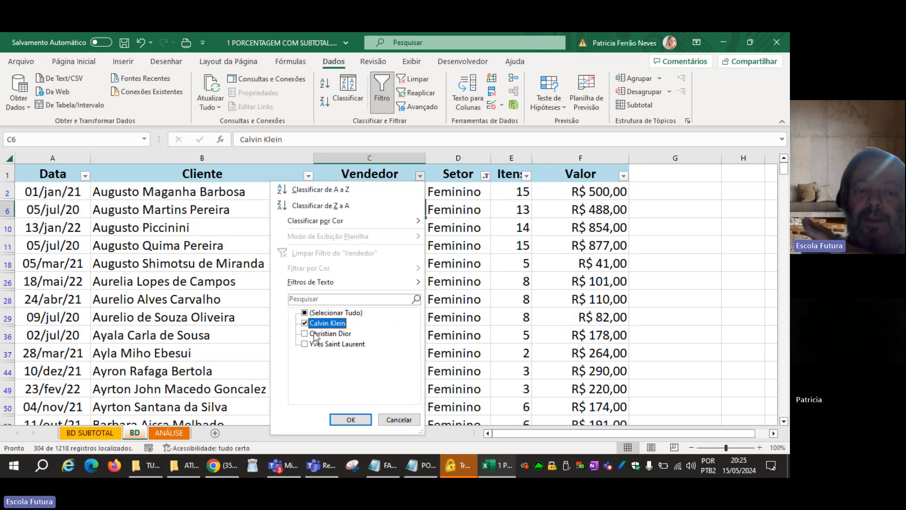
pyautogui.click(350, 419)
pyautogui.click(343, 247)
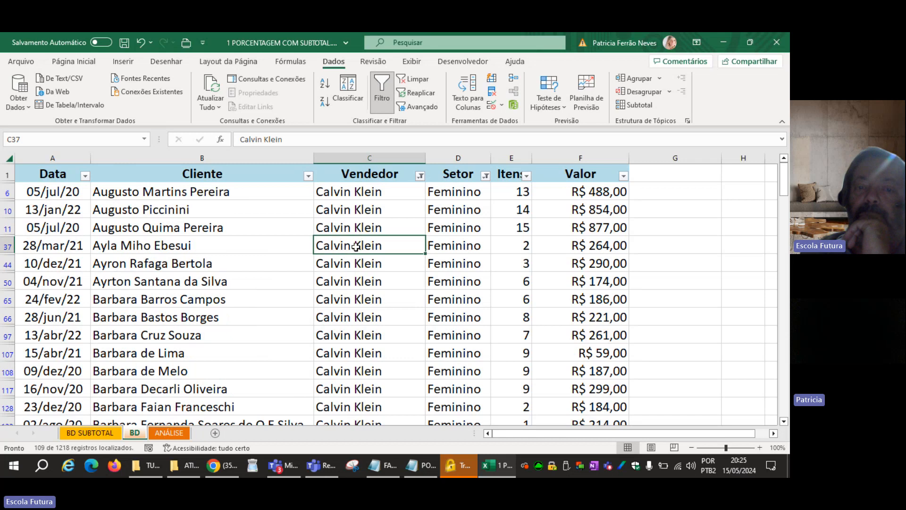
pyautogui.click(446, 245)
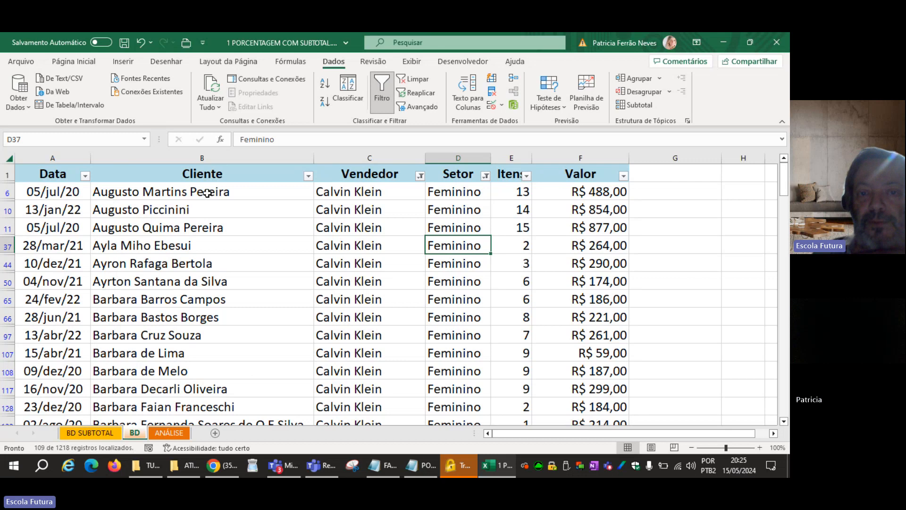
# Clear the active Setor and Vendedor filters so the whole sales database is listed.
pyautogui.click(413, 84)
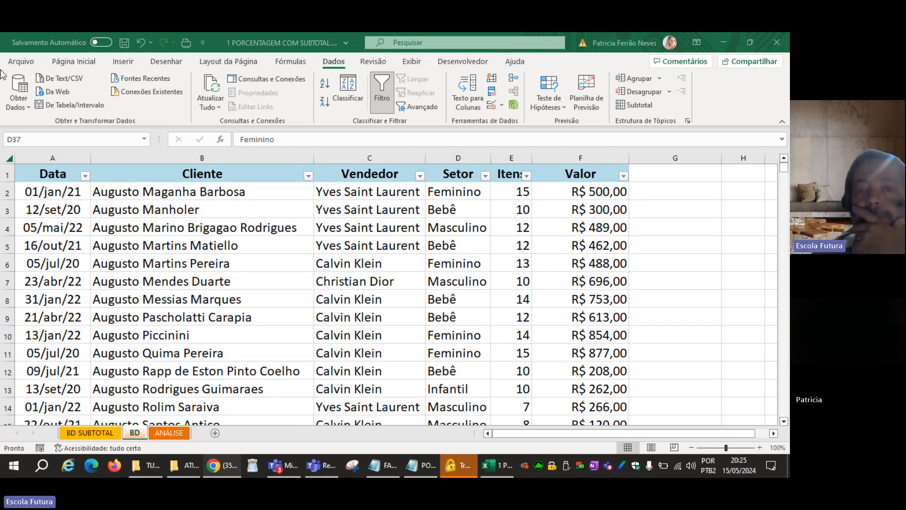
pyautogui.click(494, 242)
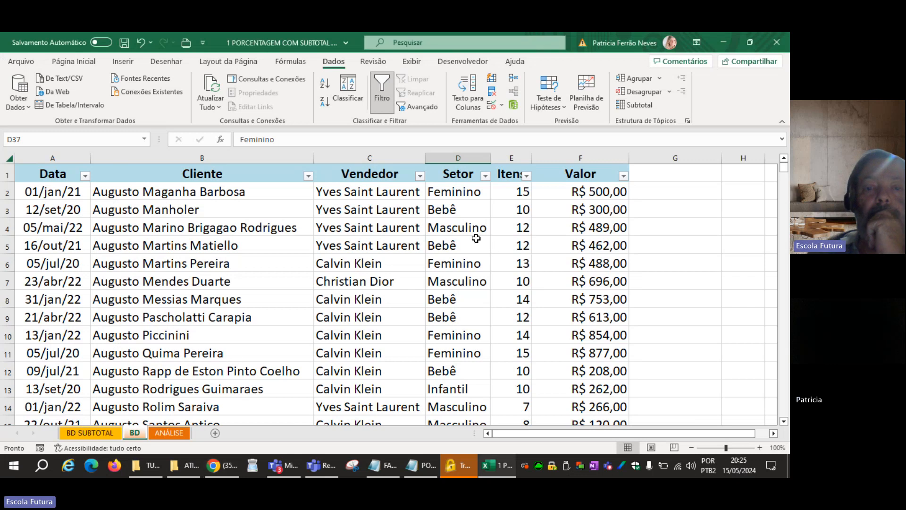
# Filter the Cliente column to all customers matching a searched surname, and clear that filter after reviewing the rows.
pyautogui.click(309, 177)
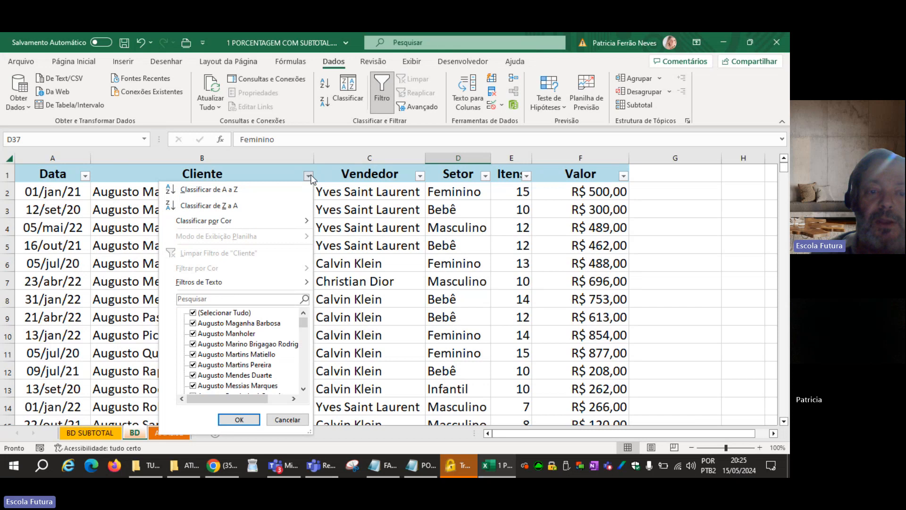
pyautogui.click(223, 298)
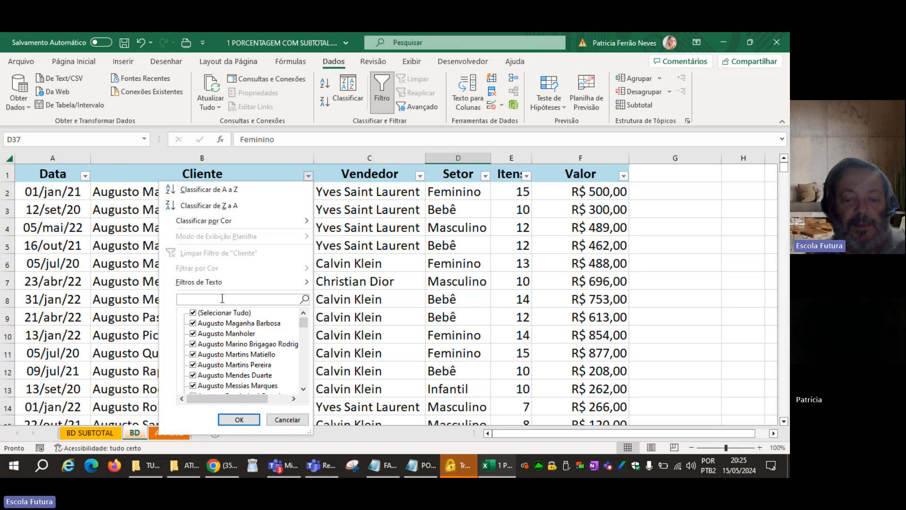
pyautogui.write('martins')
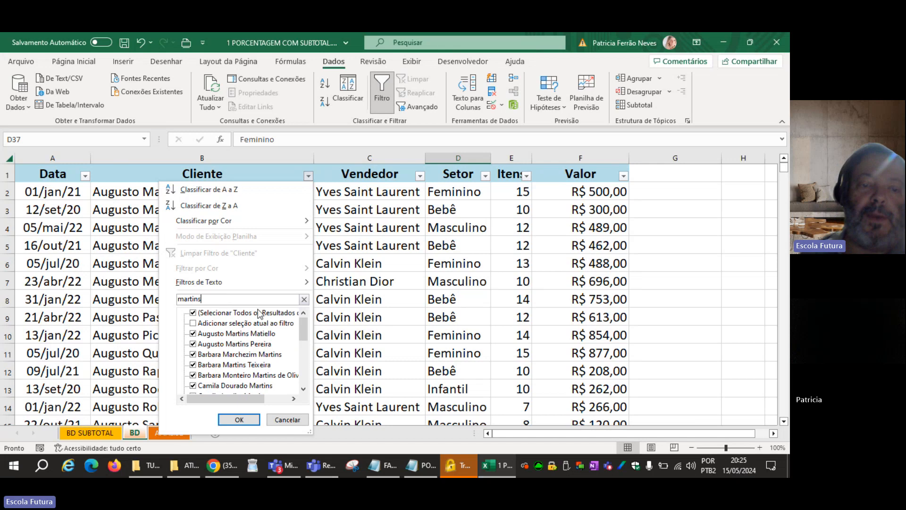
pyautogui.moveTo(305, 333); pyautogui.dragTo(271, 343)
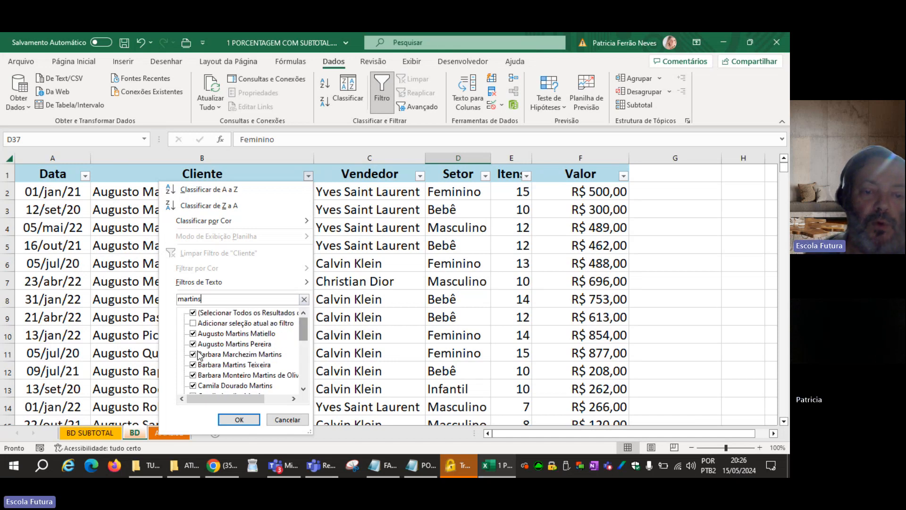
pyautogui.scroll(-4, 199, 354)
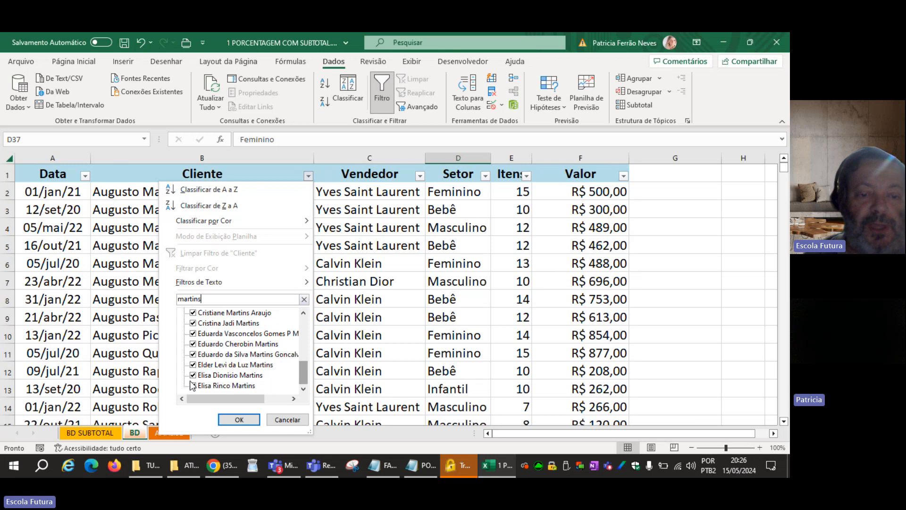
pyautogui.scroll(1, 225, 384)
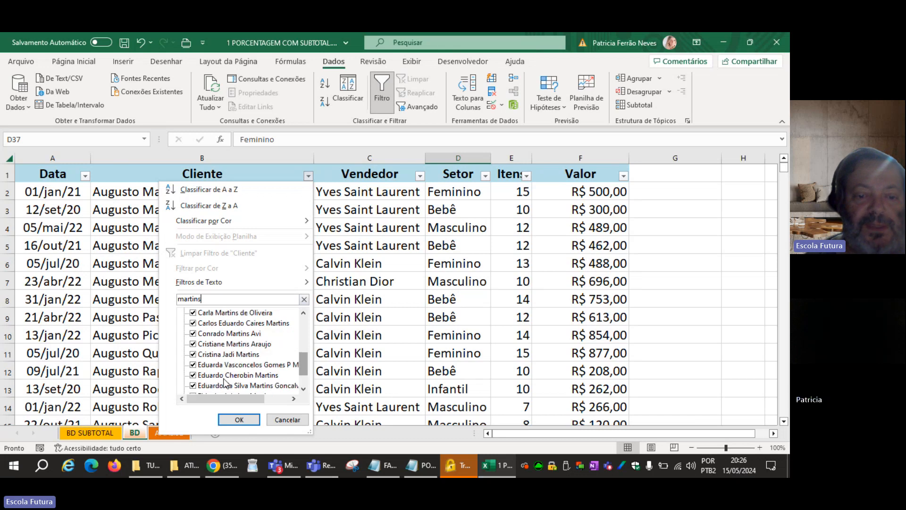
pyautogui.click(238, 420)
pyautogui.scroll(-6, 213, 231)
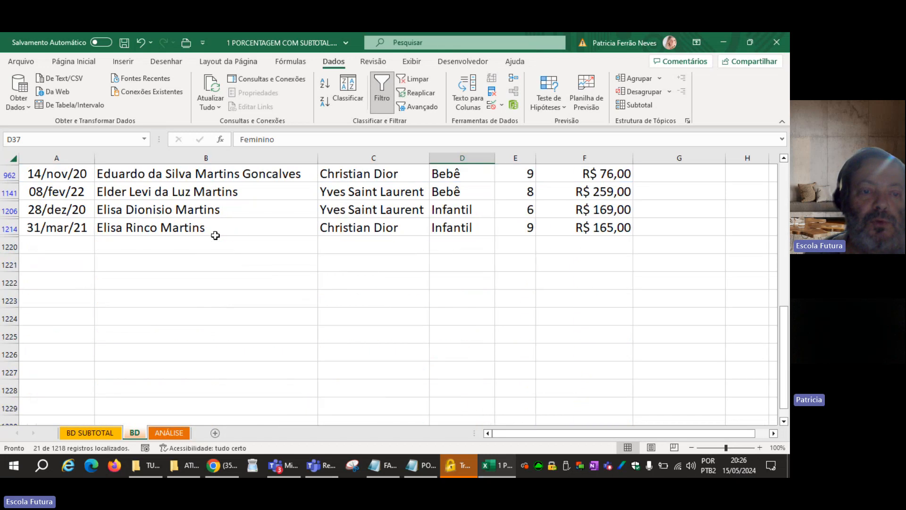
pyautogui.scroll(6, 215, 235)
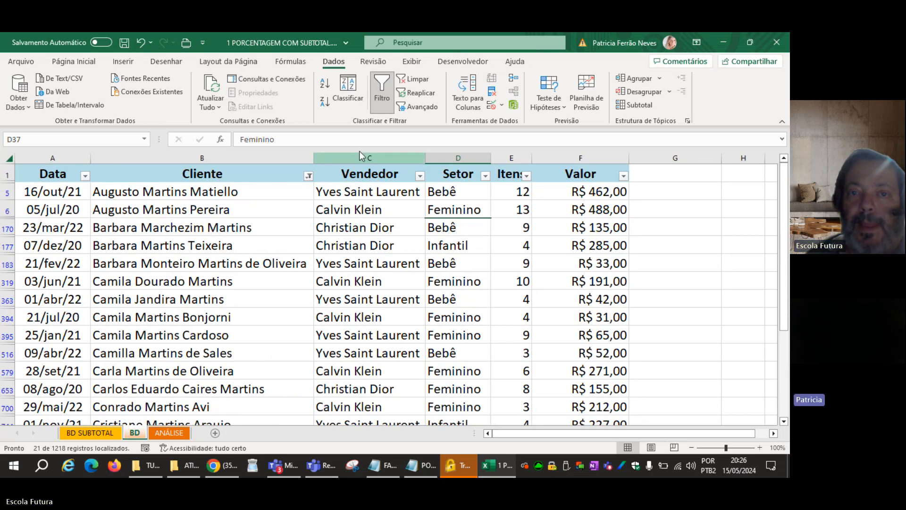
pyautogui.click(409, 79)
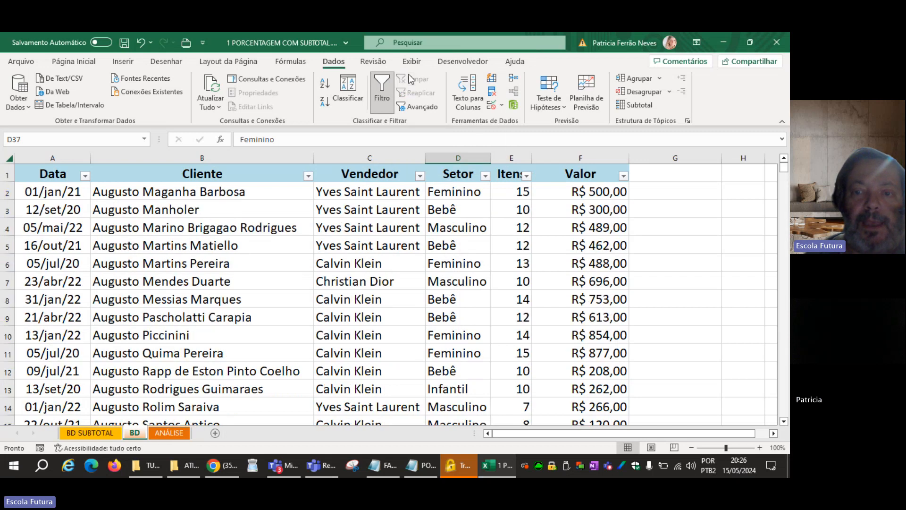
# Filter the Valor column with a custom number filter for values greater than or equal to 100.
pyautogui.click(623, 175)
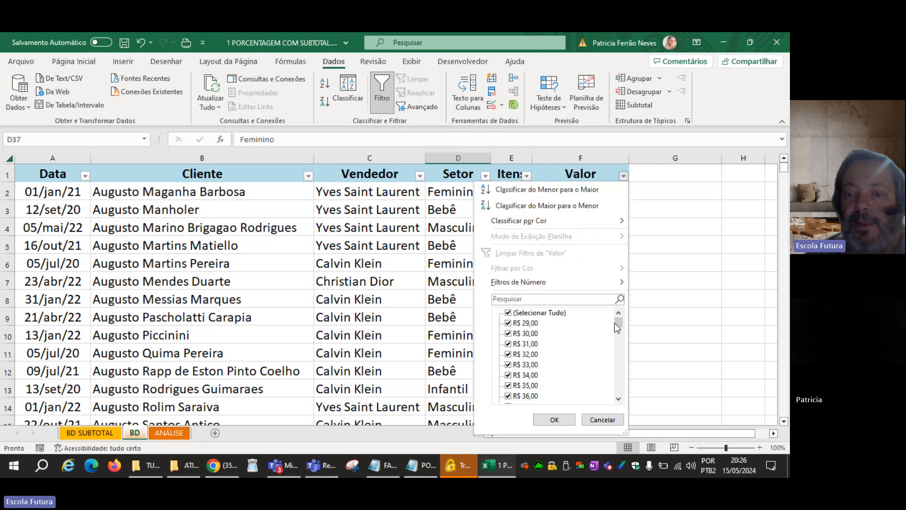
pyautogui.click(318, 290)
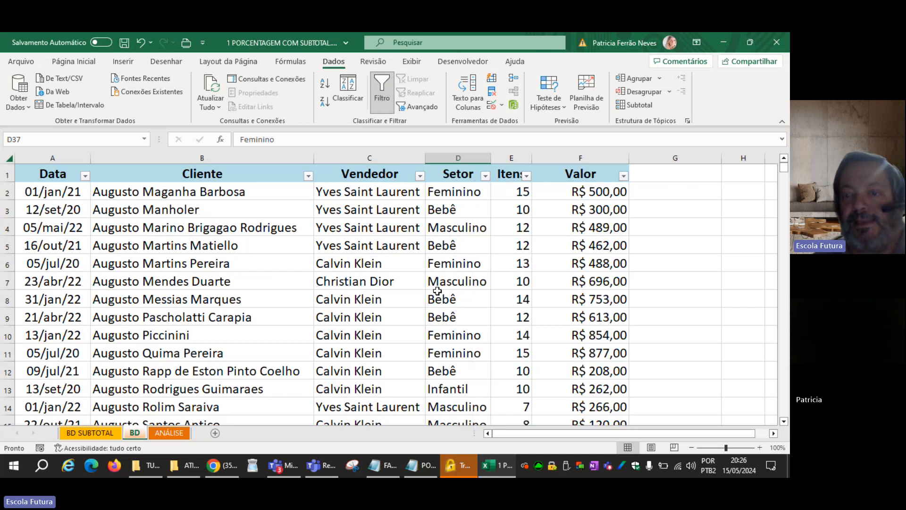
pyautogui.click(623, 176)
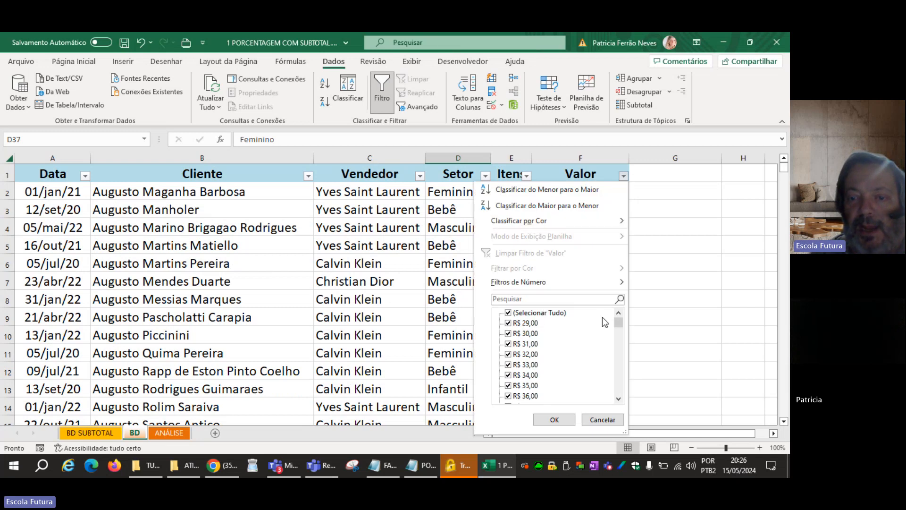
pyautogui.moveTo(620, 325)
pyautogui.mouseDown()
pyautogui.moveTo(619, 383)
pyautogui.moveTo(619, 323)
pyautogui.mouseUp()
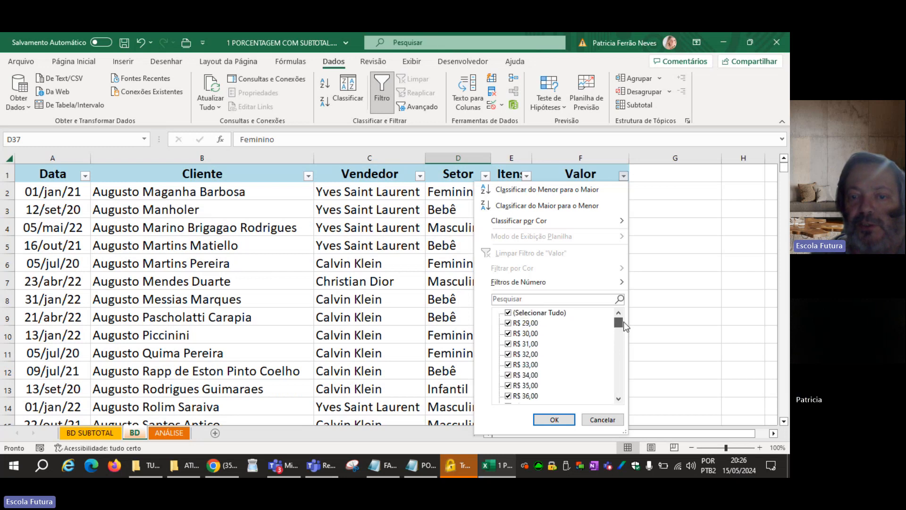
pyautogui.moveTo(554, 280)
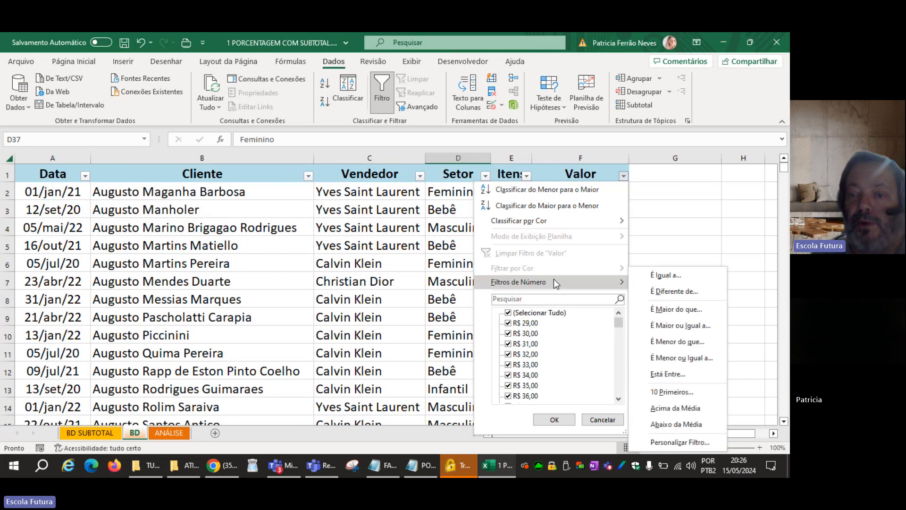
pyautogui.click(657, 309)
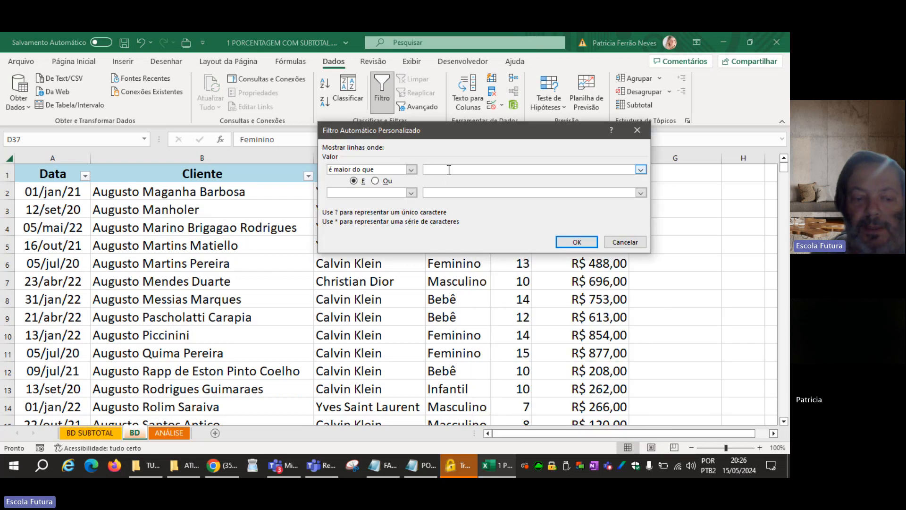
pyautogui.write('100')
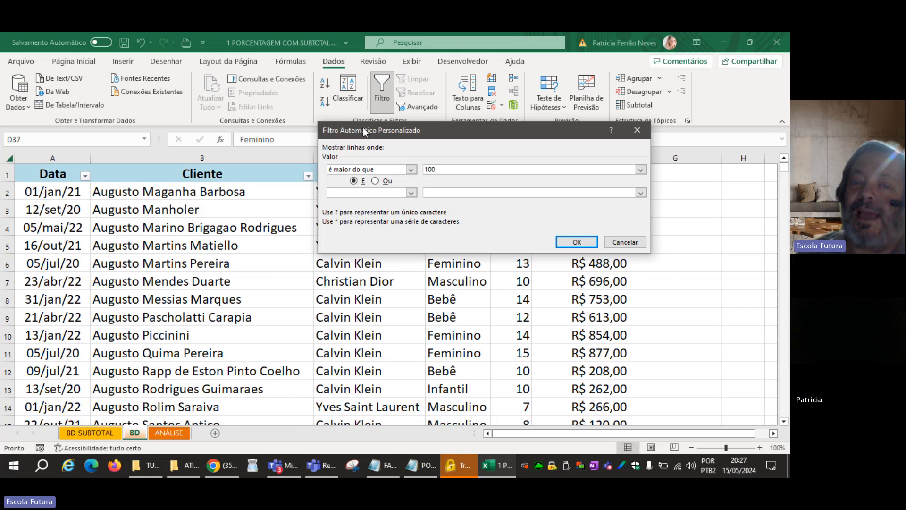
pyautogui.click(411, 169)
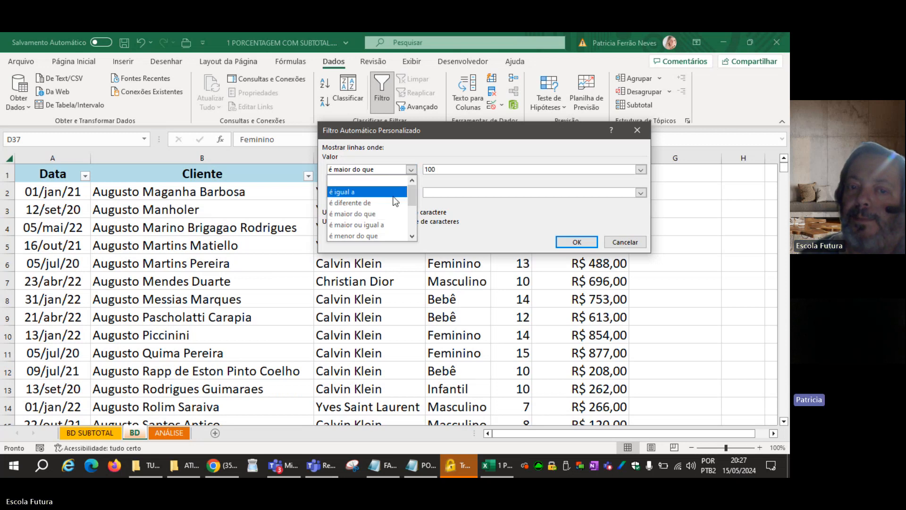
pyautogui.click(387, 226)
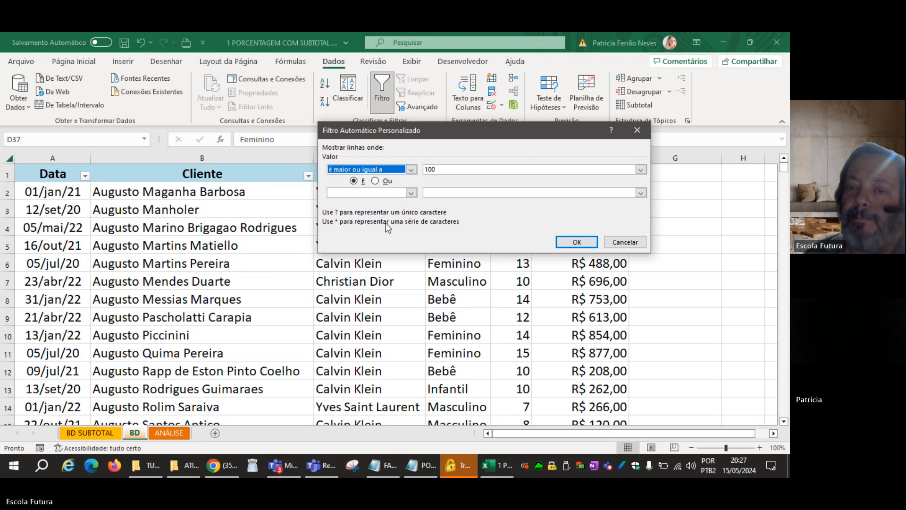
pyautogui.click(577, 241)
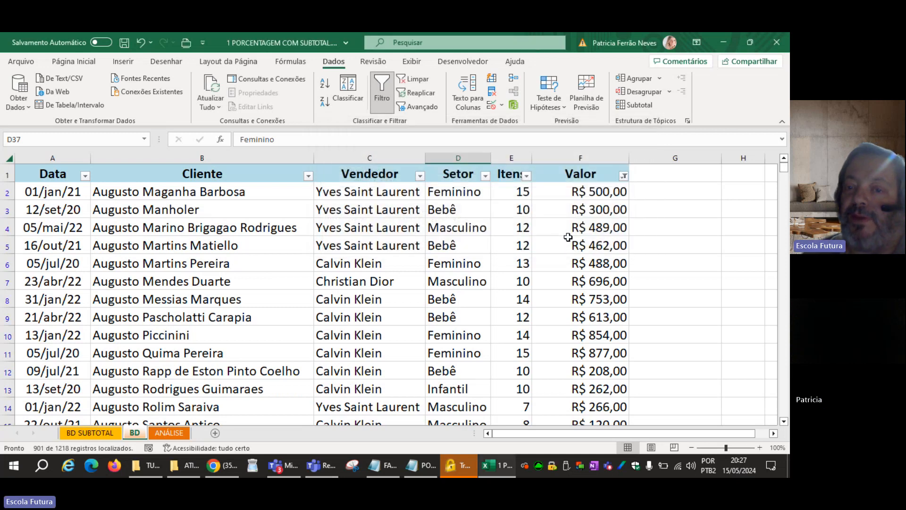
pyautogui.scroll(-12, 567, 237)
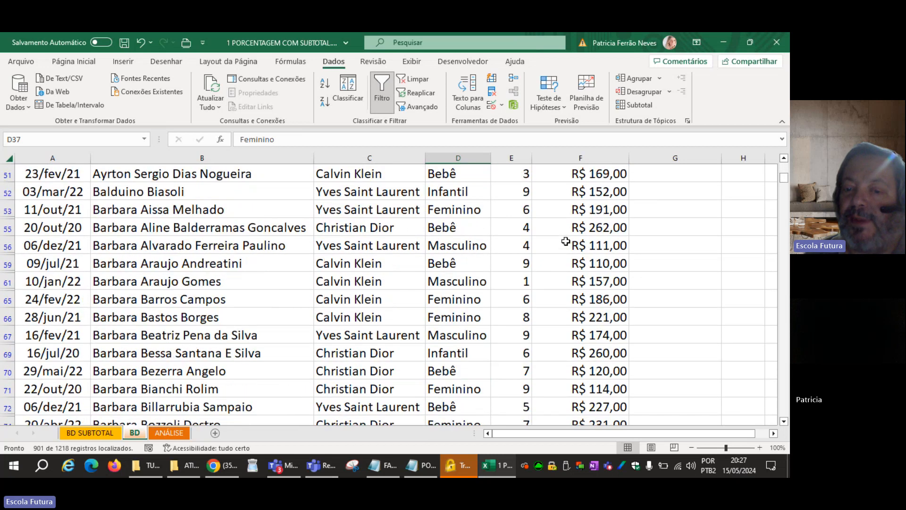
pyautogui.scroll(12, 565, 242)
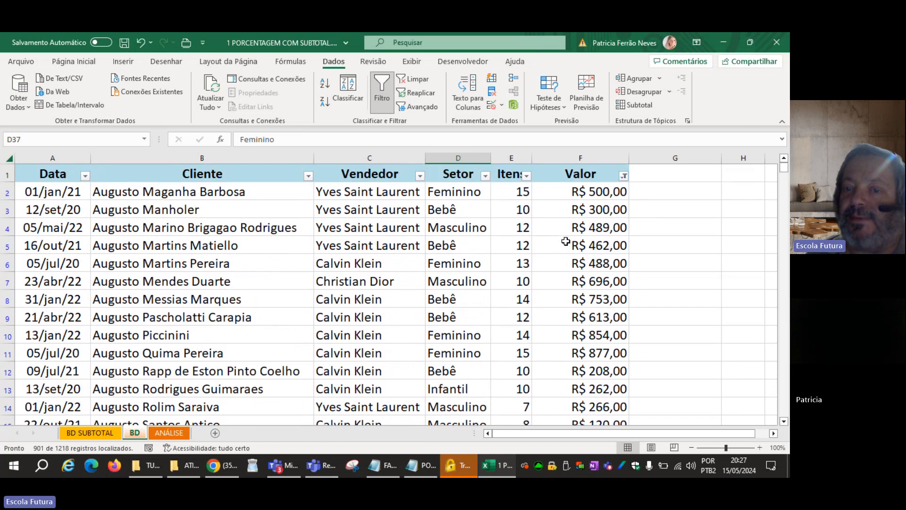
# Change the Valor number filter to show only values between 50 and 70, and look through the filtered rows.
pyautogui.click(623, 178)
pyautogui.moveTo(543, 285)
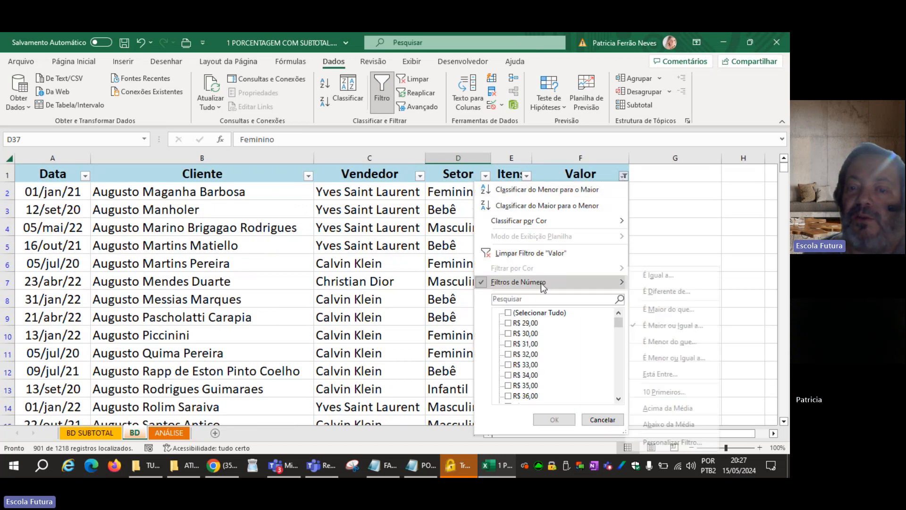
pyautogui.click(659, 373)
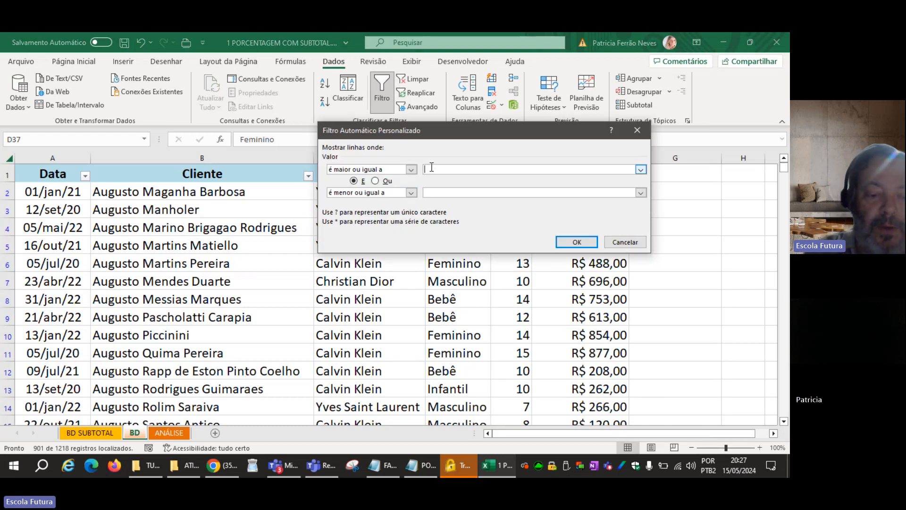
pyautogui.write('50')
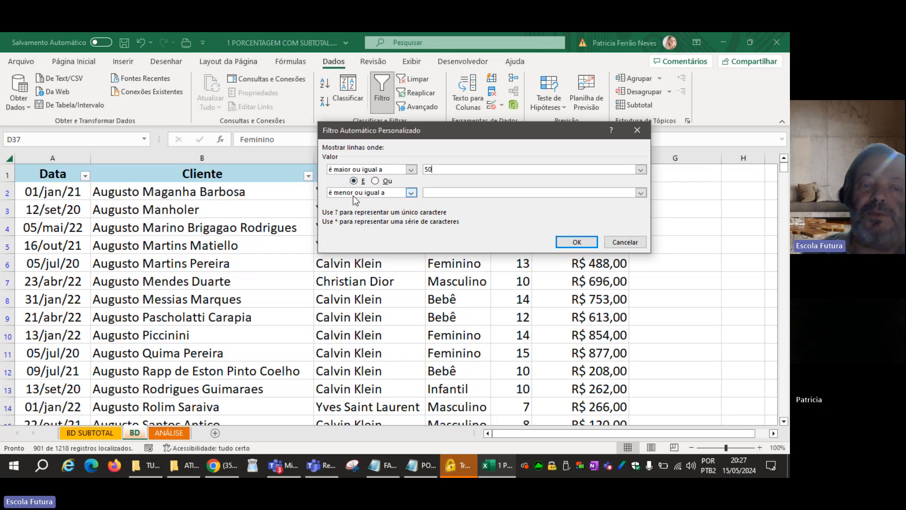
pyautogui.click(426, 192)
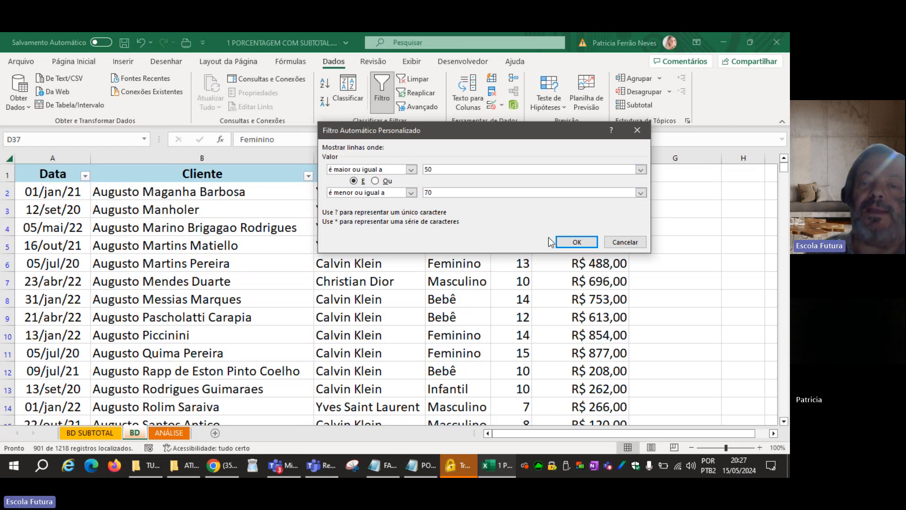
pyautogui.click(575, 242)
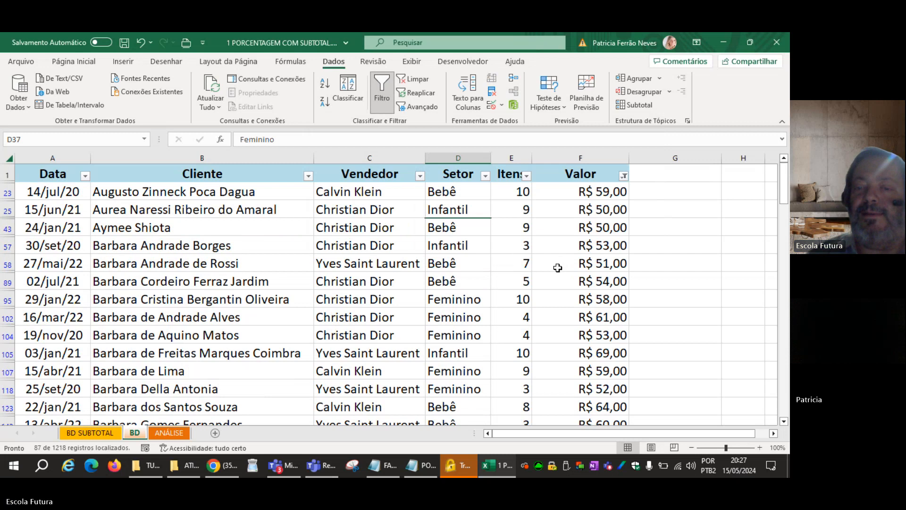
pyautogui.scroll(-11, 558, 268)
pyautogui.scroll(5, 558, 268)
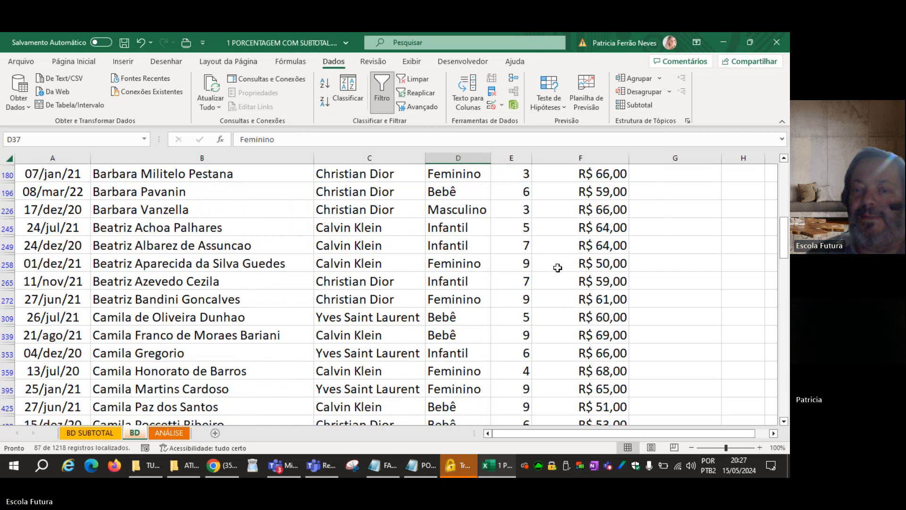
pyautogui.scroll(6, 558, 268)
# Reset the Valor filter by selecting all values again.
pyautogui.click(624, 176)
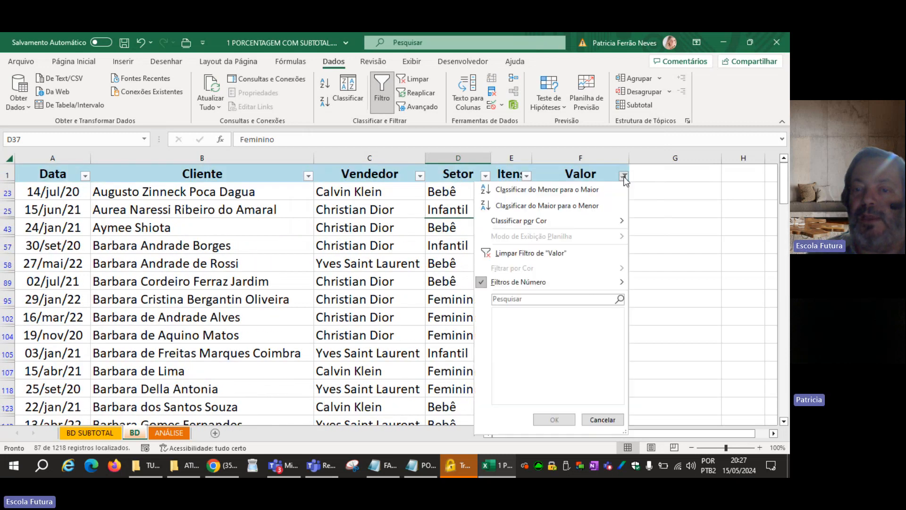
pyautogui.moveTo(556, 284)
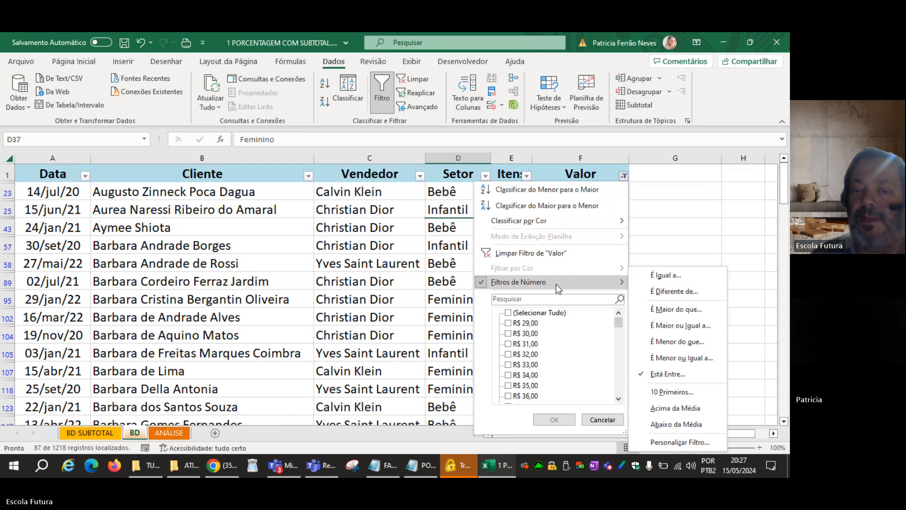
pyautogui.click(522, 313)
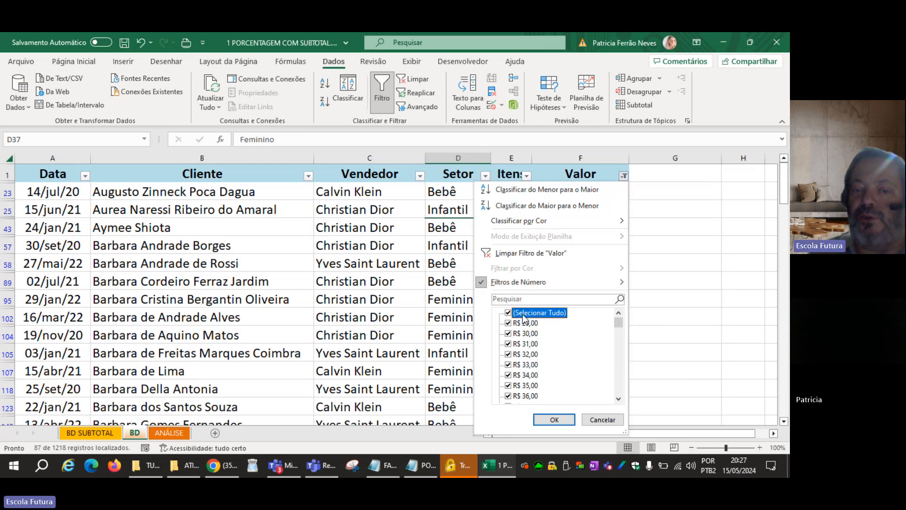
pyautogui.click(553, 419)
pyautogui.click(411, 314)
# Fill the Valor cells F3, F6 and F10 on the BD sheet with orange.
pyautogui.click(591, 209)
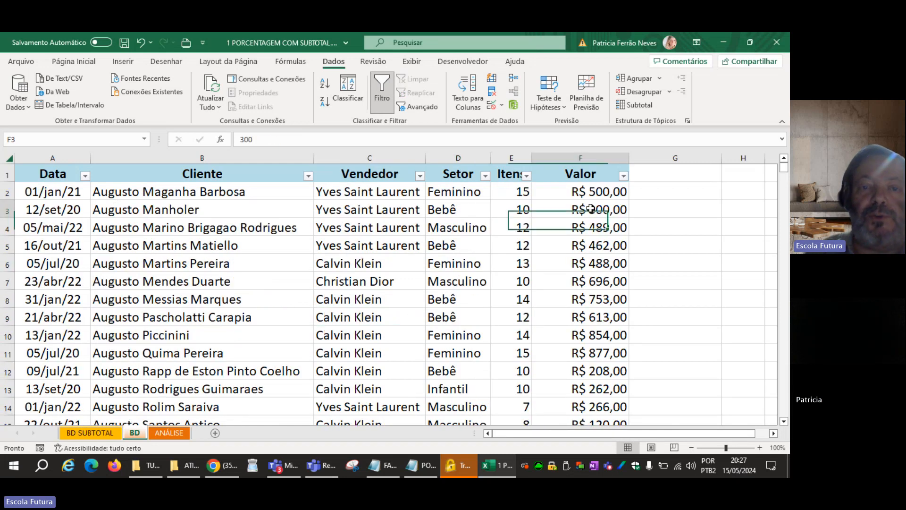
pyautogui.click(95, 64)
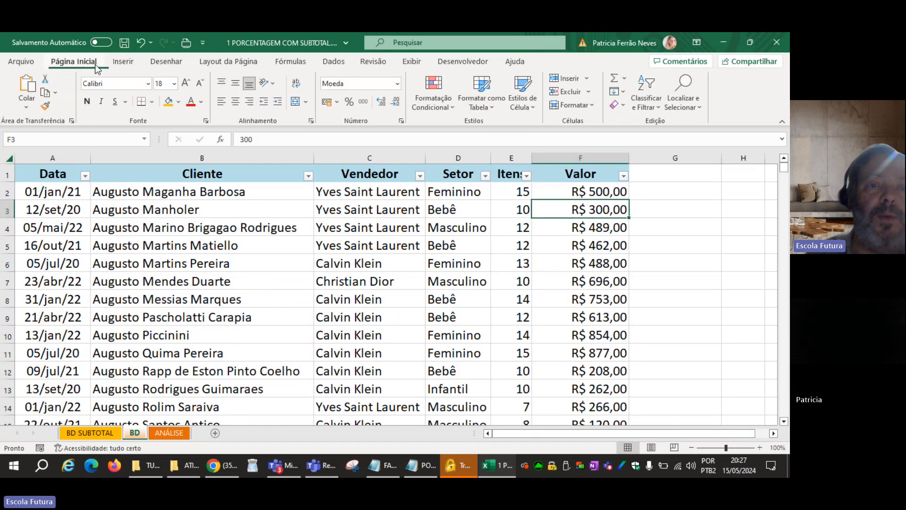
pyautogui.click(169, 102)
pyautogui.click(553, 265)
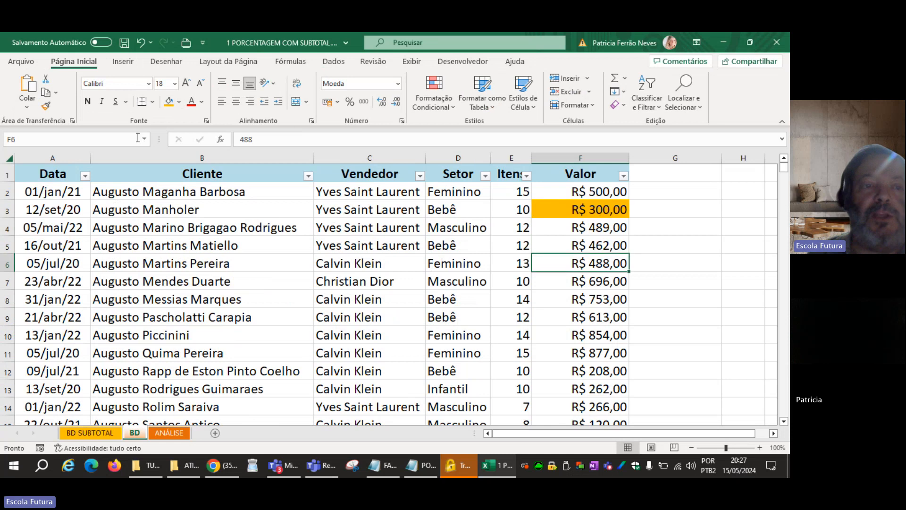
pyautogui.click(168, 102)
pyautogui.click(544, 337)
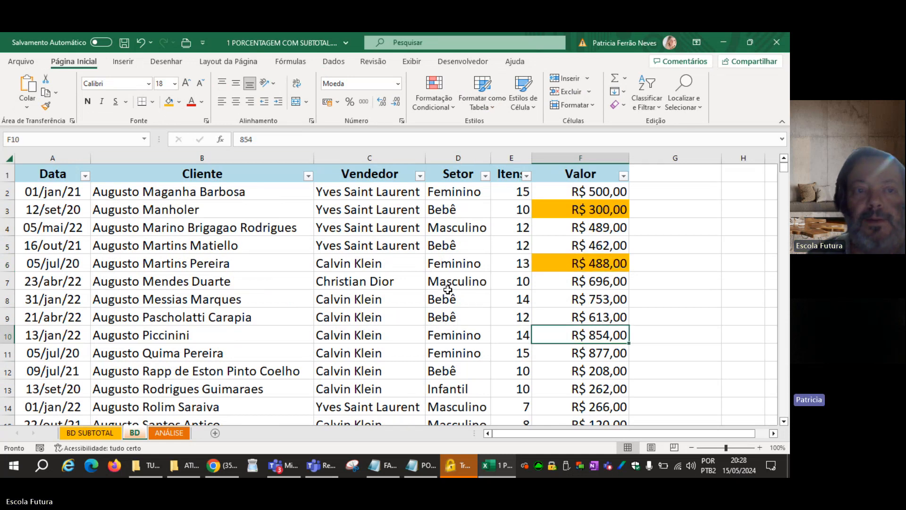
pyautogui.click(169, 102)
# Fill the Valor cells F8 and F4 with the standard red colour.
pyautogui.click(555, 297)
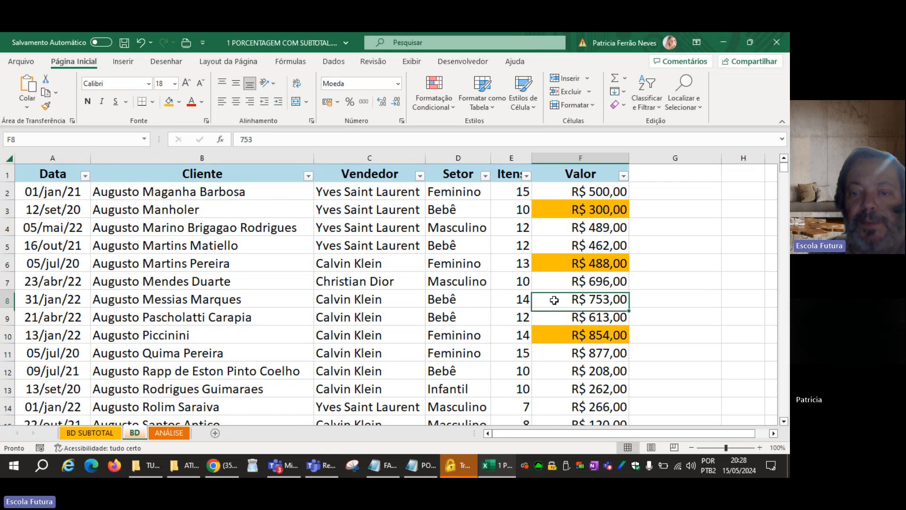
pyautogui.click(179, 102)
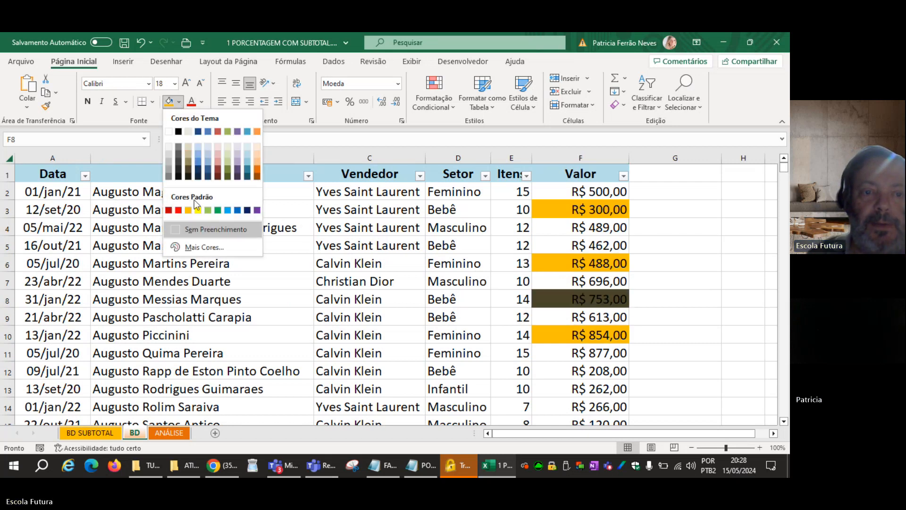
pyautogui.click(178, 210)
pyautogui.click(609, 227)
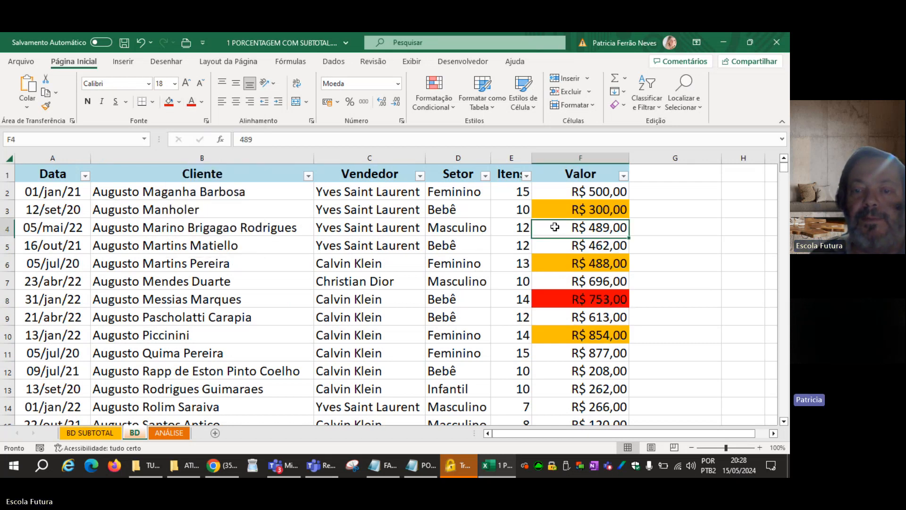
pyautogui.click(169, 102)
pyautogui.click(252, 249)
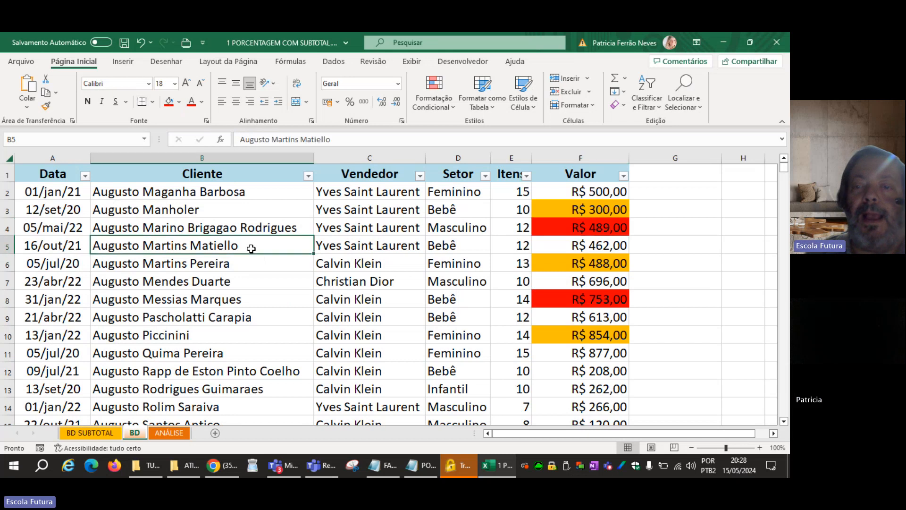
# Filter the Valor column by orange cell colour, and switch the colour filter to red.
pyautogui.click(623, 176)
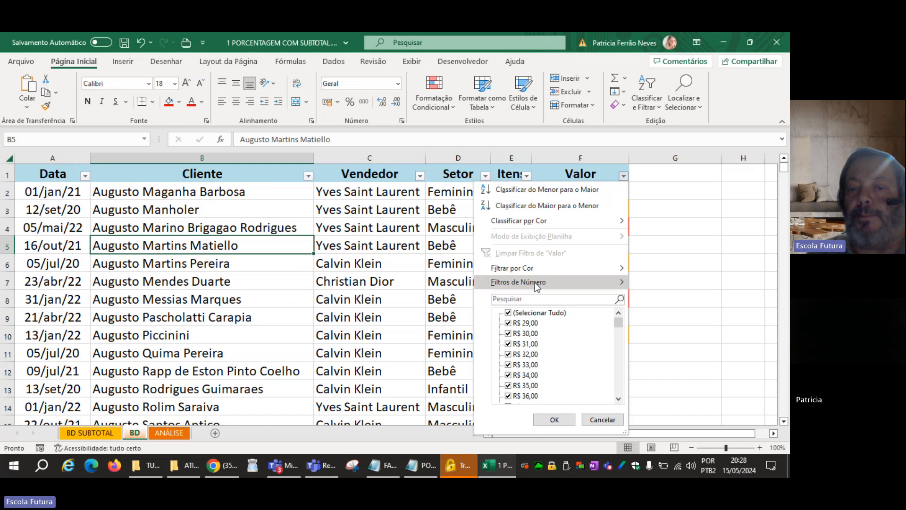
pyautogui.moveTo(538, 268)
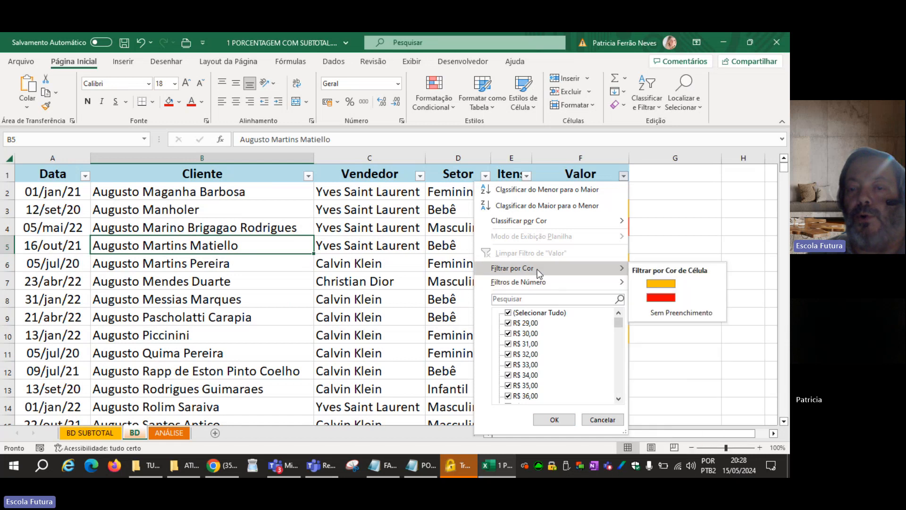
pyautogui.click(660, 285)
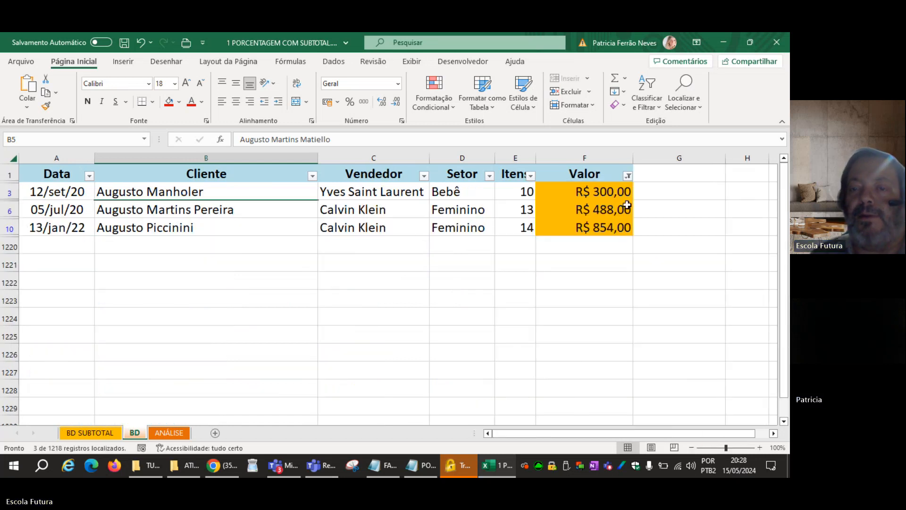
pyautogui.click(628, 176)
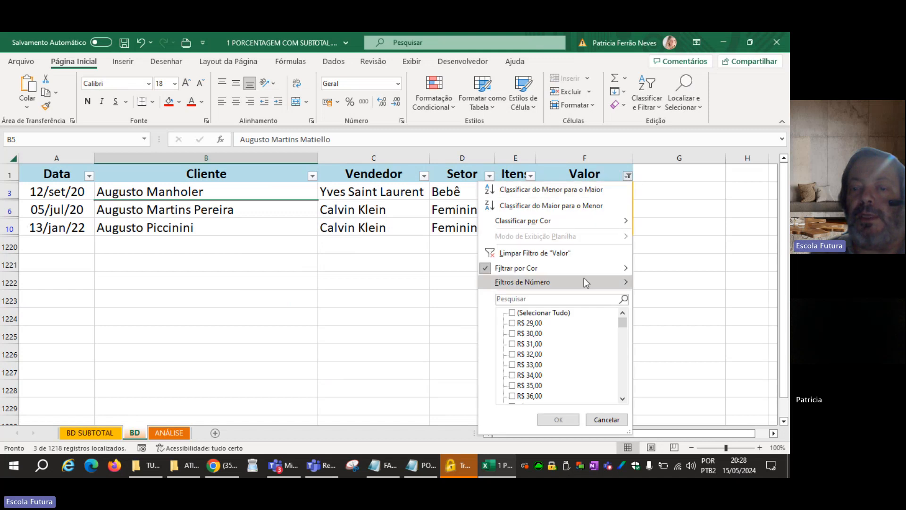
pyautogui.moveTo(585, 277)
pyautogui.click(654, 296)
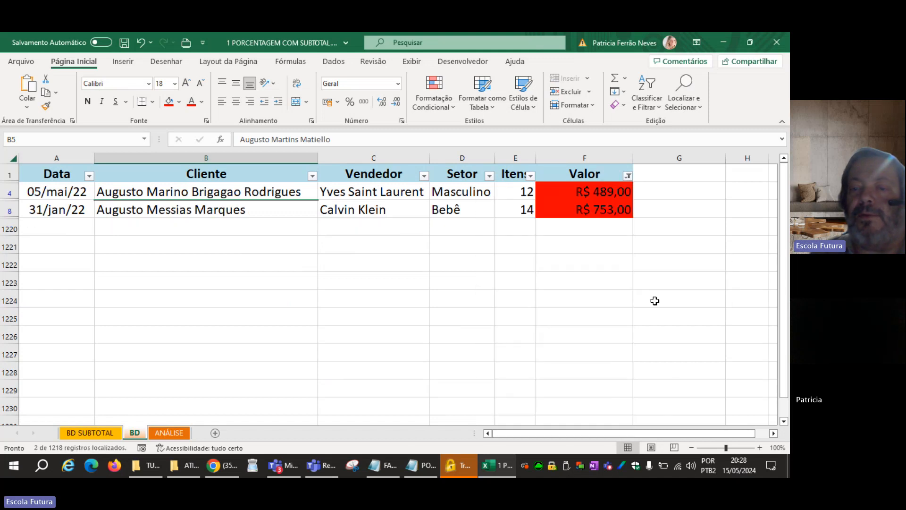
# Filter the Valor column to show only cells without fill, and clear the filter to bring back all rows.
pyautogui.click(628, 176)
pyautogui.moveTo(600, 270)
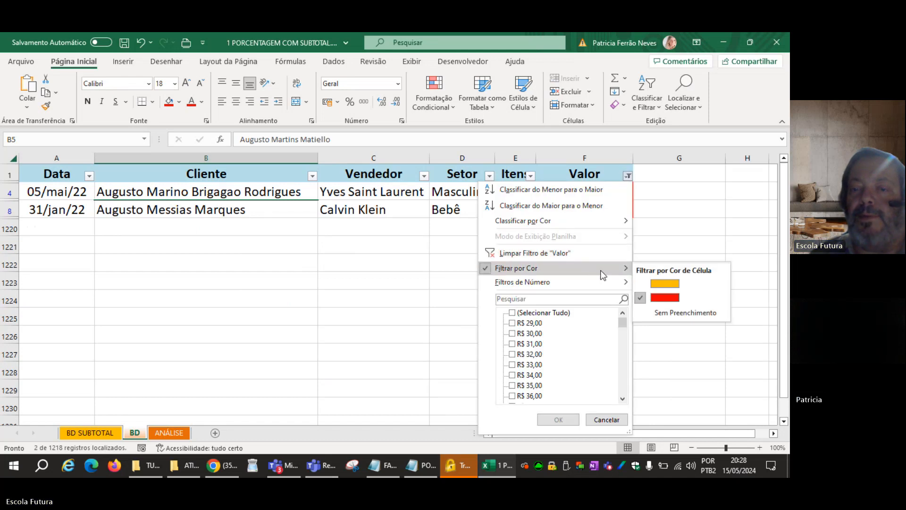
pyautogui.click(664, 314)
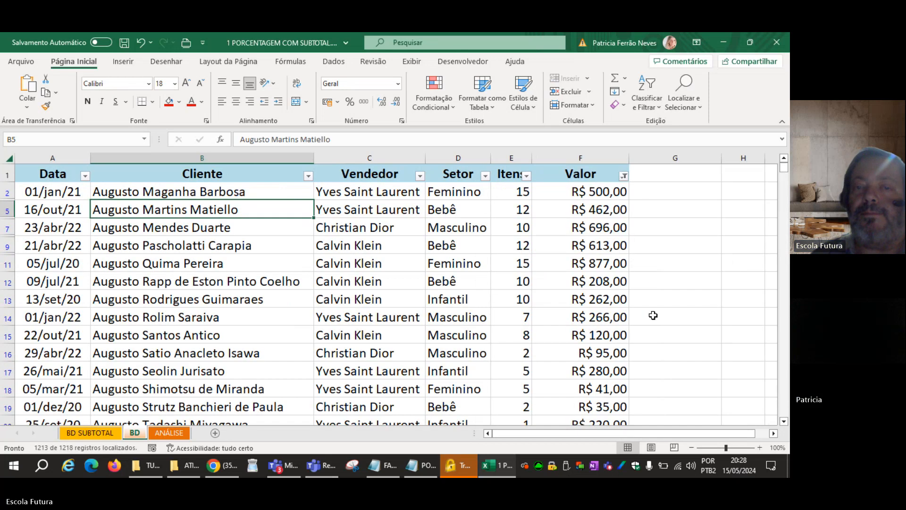
pyautogui.click(331, 65)
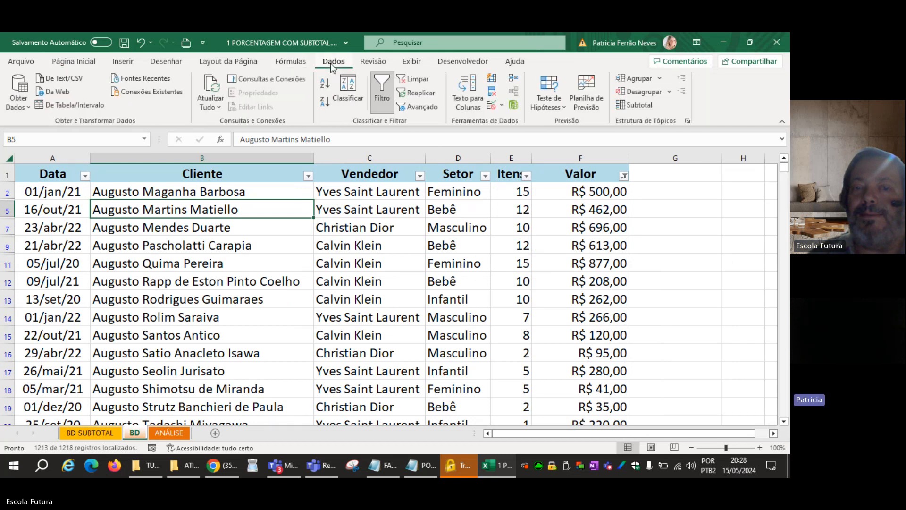
pyautogui.click(413, 81)
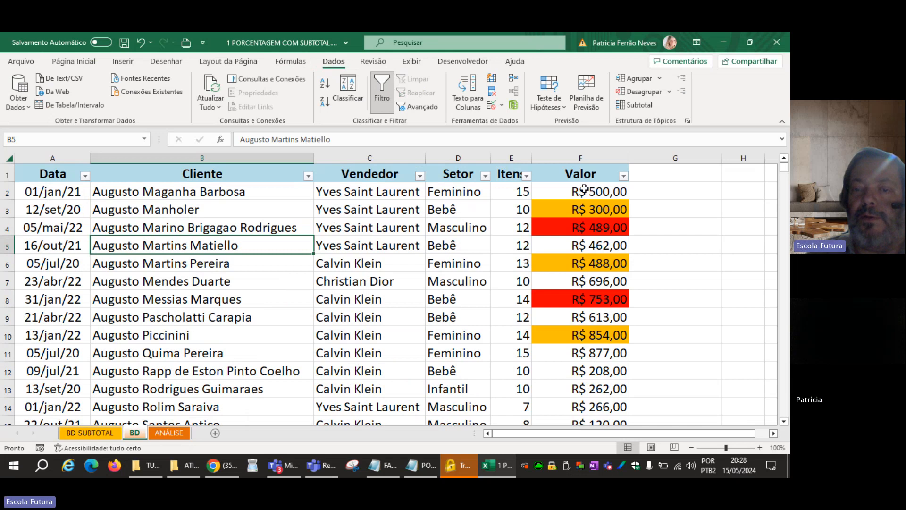
# Remove the fill colour from the Valor cells F2 to F10.
pyautogui.moveTo(580, 192); pyautogui.dragTo(581, 335)
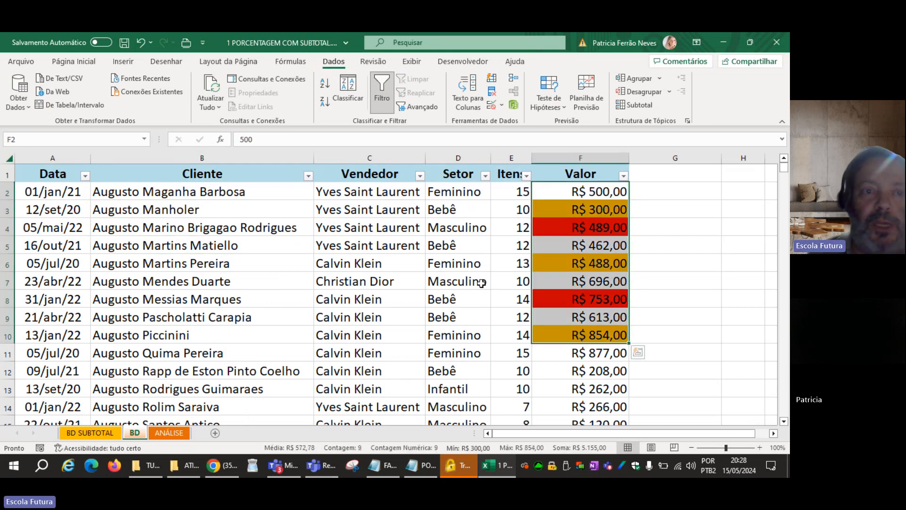
pyautogui.click(73, 62)
pyautogui.click(179, 104)
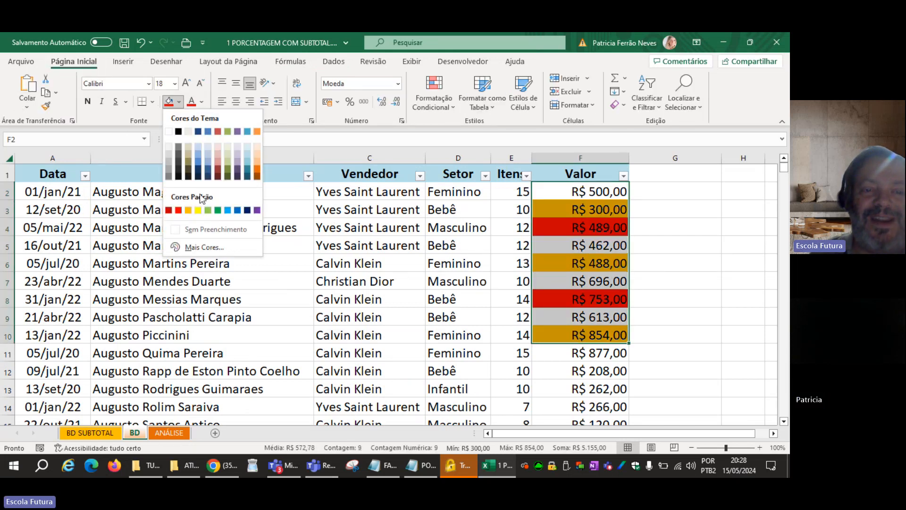
pyautogui.click(207, 230)
pyautogui.click(320, 252)
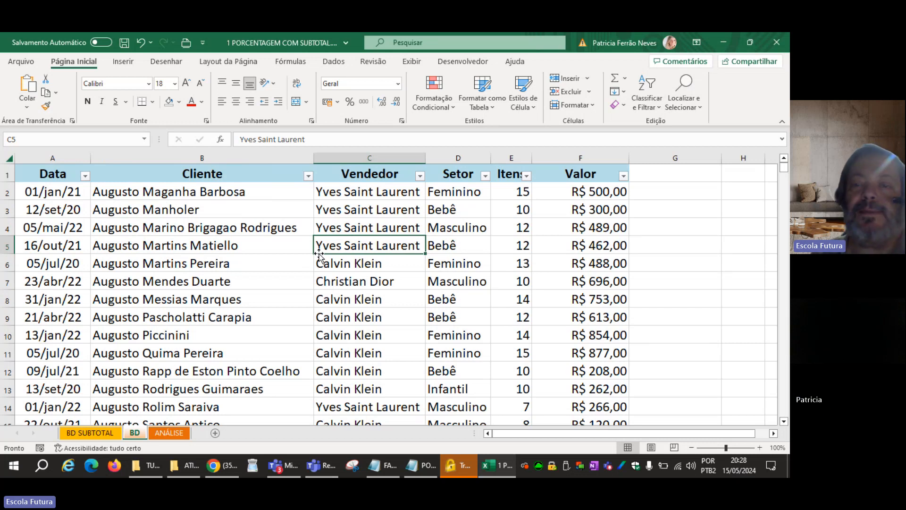
# Turn off AutoFilter on the BD sheet and switch to the BD SUBTOTAL sheet.
pyautogui.click(234, 251)
pyautogui.click(226, 178)
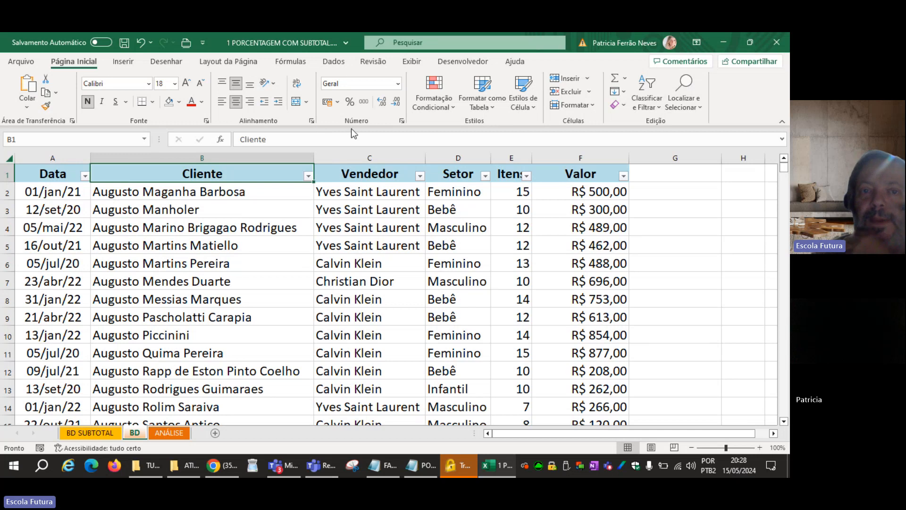
pyautogui.click(330, 69)
pyautogui.click(382, 92)
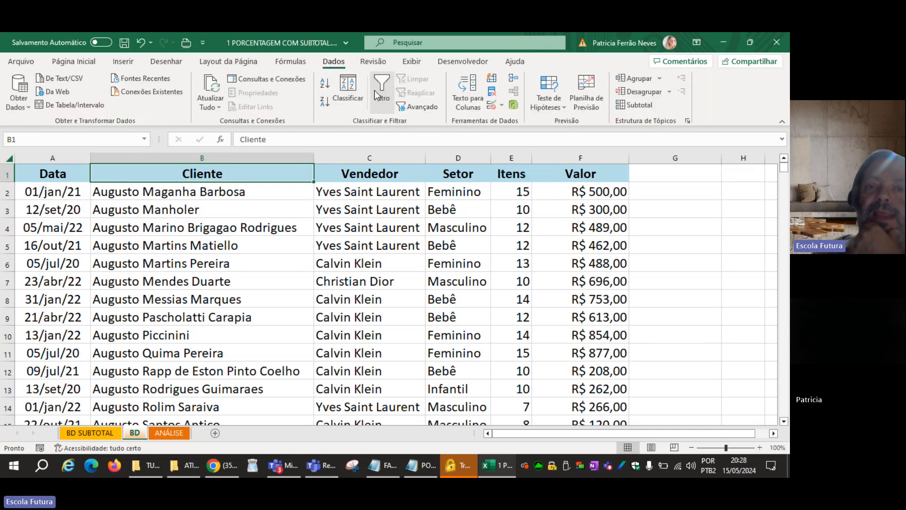
pyautogui.click(295, 224)
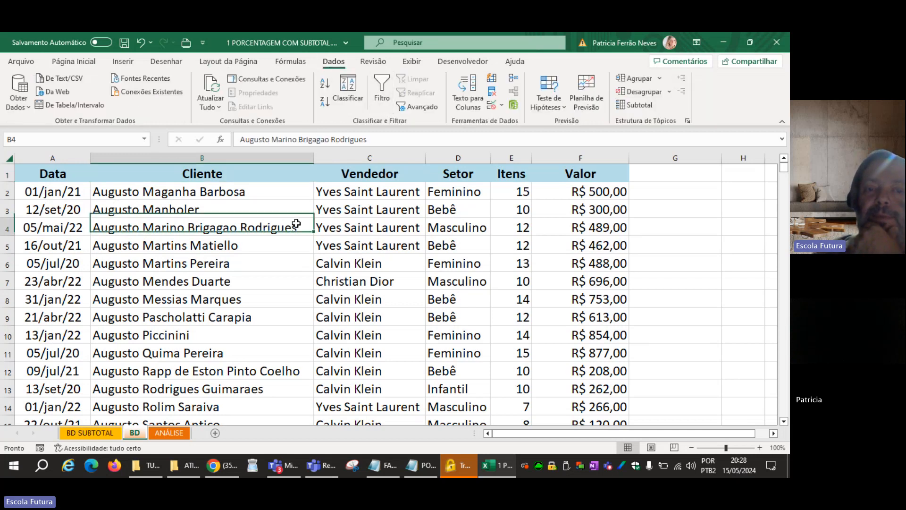
pyautogui.click(101, 437)
pyautogui.click(307, 342)
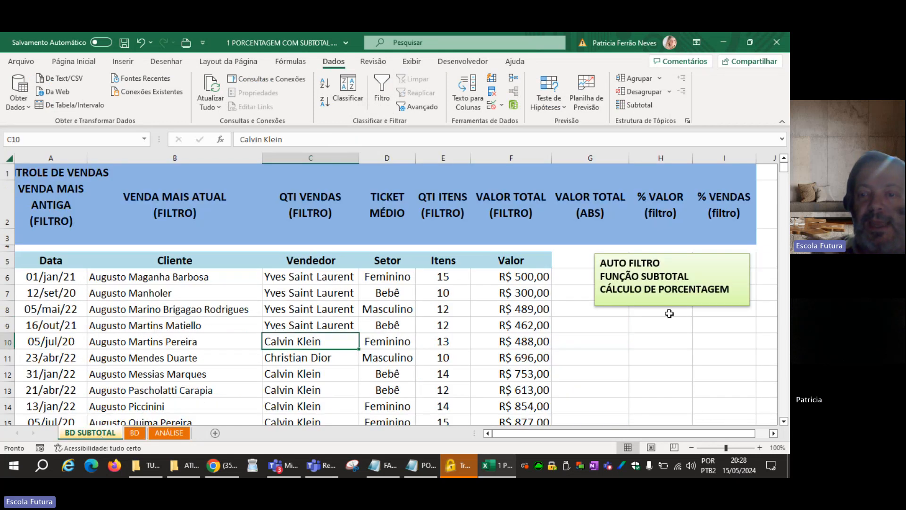
# Move the green topics box lower beside the sales table, delete it, and undo the deletion.
pyautogui.click(658, 297)
pyautogui.moveTo(658, 297); pyautogui.dragTo(674, 357)
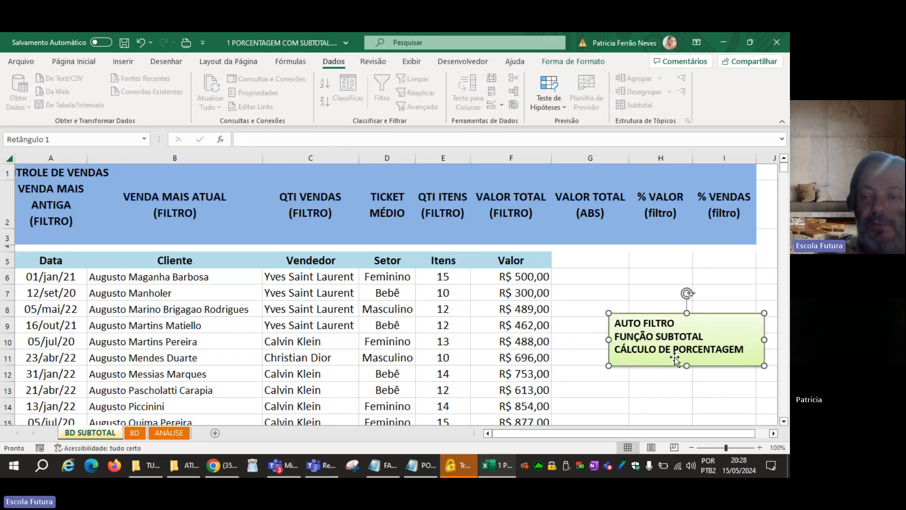
pyautogui.press('Delete')
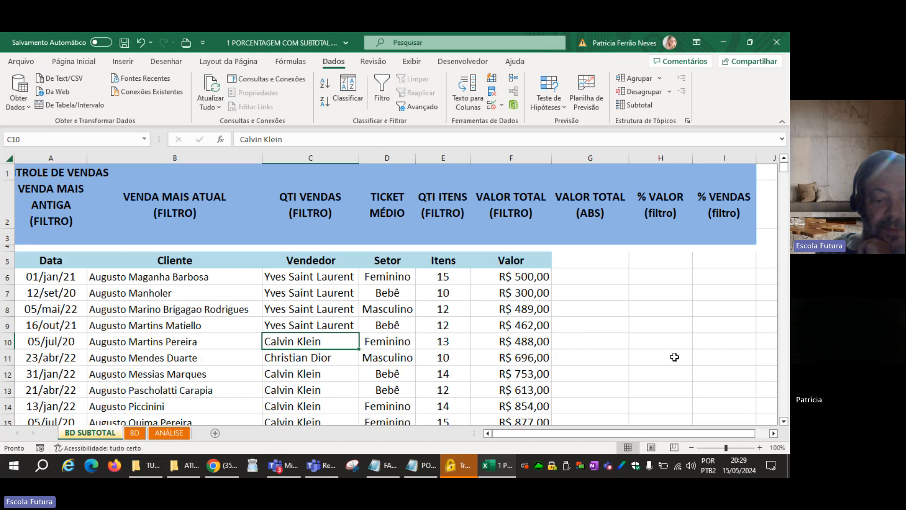
pyautogui.click(674, 357)
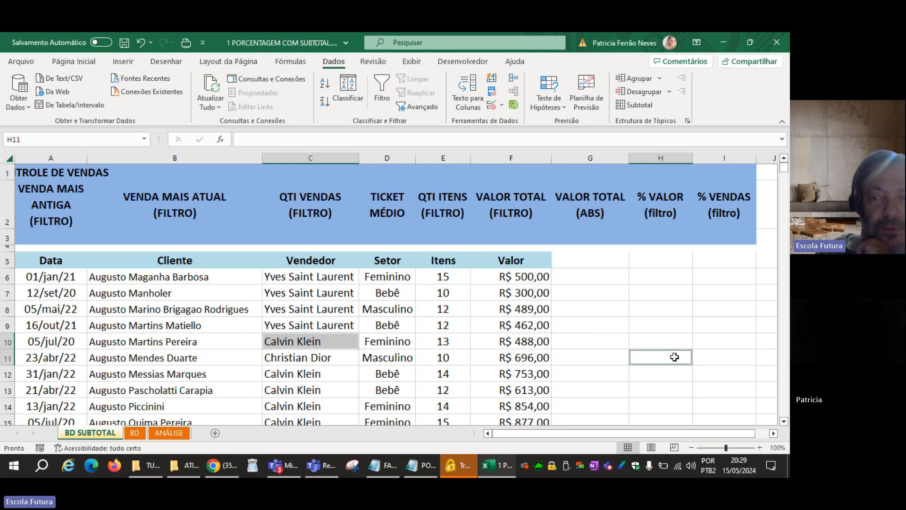
pyautogui.click(670, 330)
pyautogui.hotkey('ctrl', 'z')
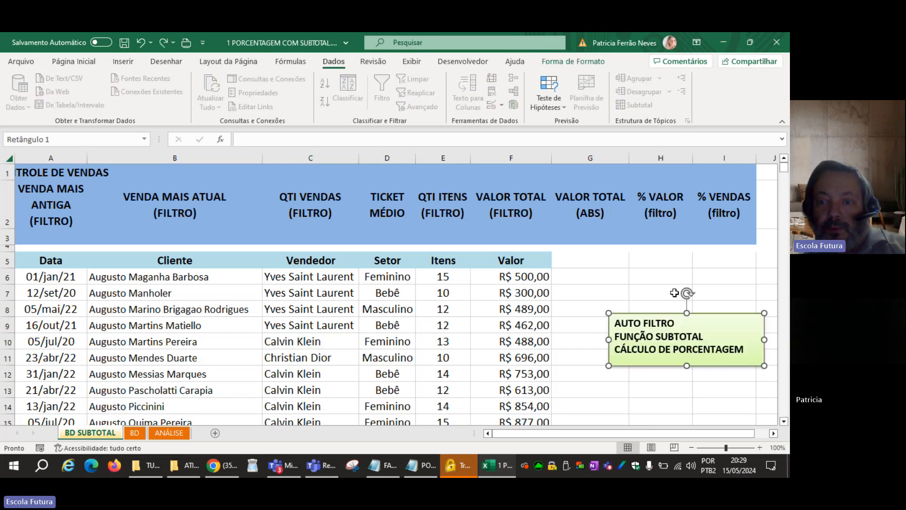
# Move the green topics box over the Valor column, copy all its text into the open Notepad file, and save that file.
pyautogui.moveTo(745, 352); pyautogui.dragTo(608, 322)
pyautogui.click(611, 320)
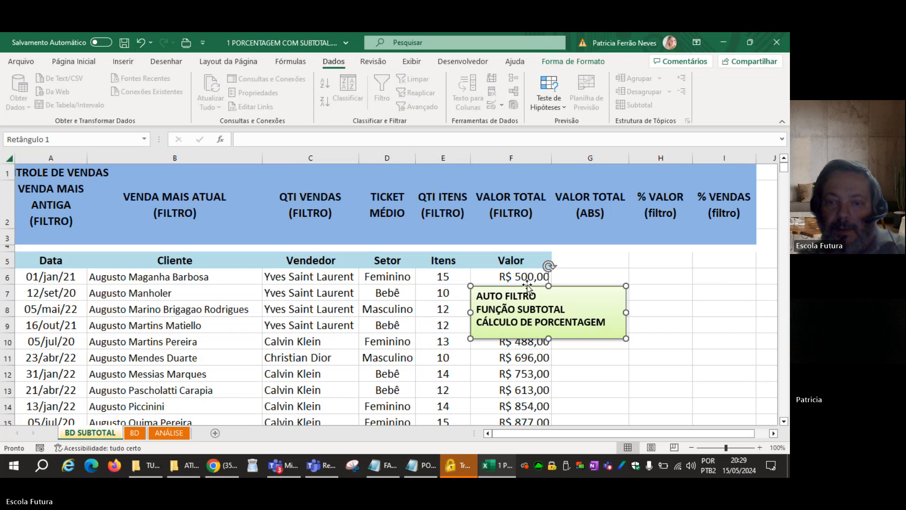
pyautogui.click(482, 297)
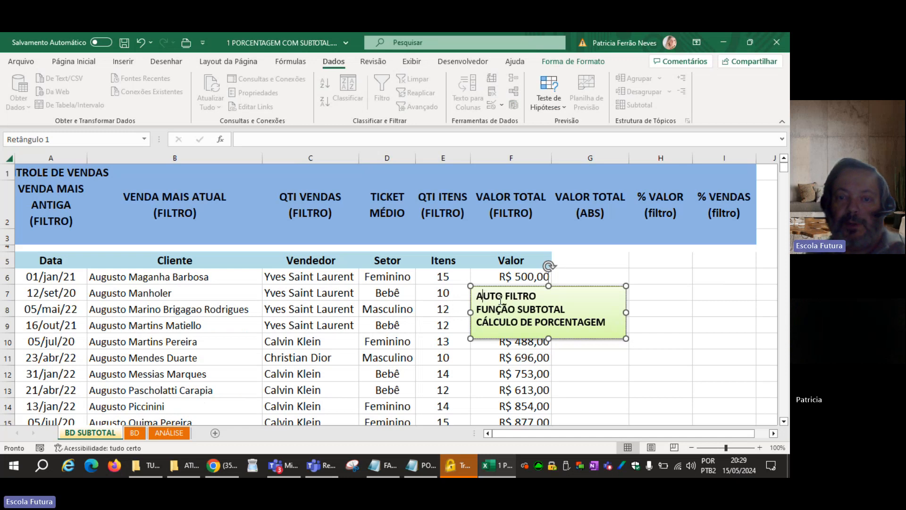
pyautogui.hotkey('ctrl', 'a')
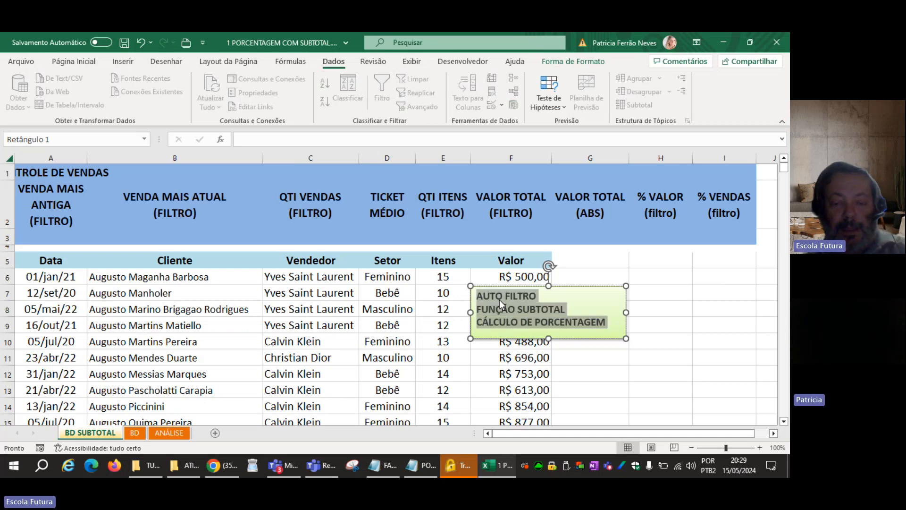
pyautogui.click(425, 466)
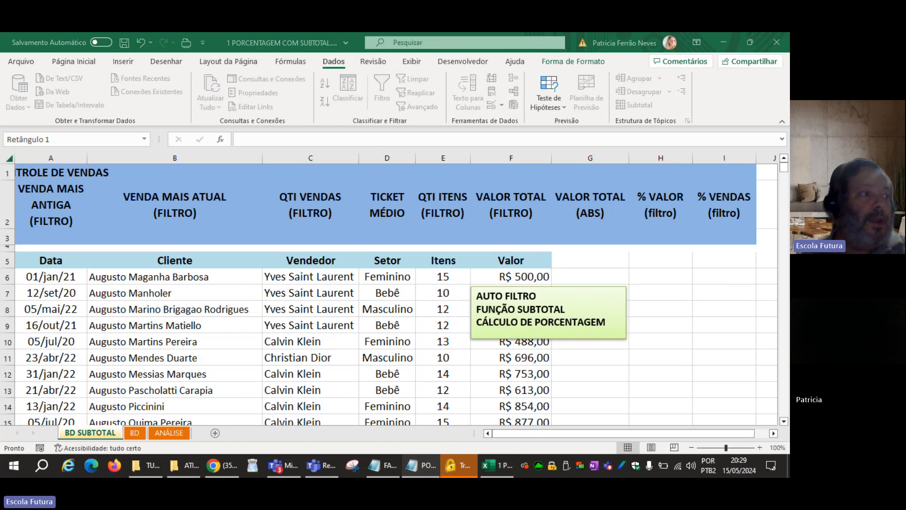
pyautogui.hotkey('ctrl', 'v')
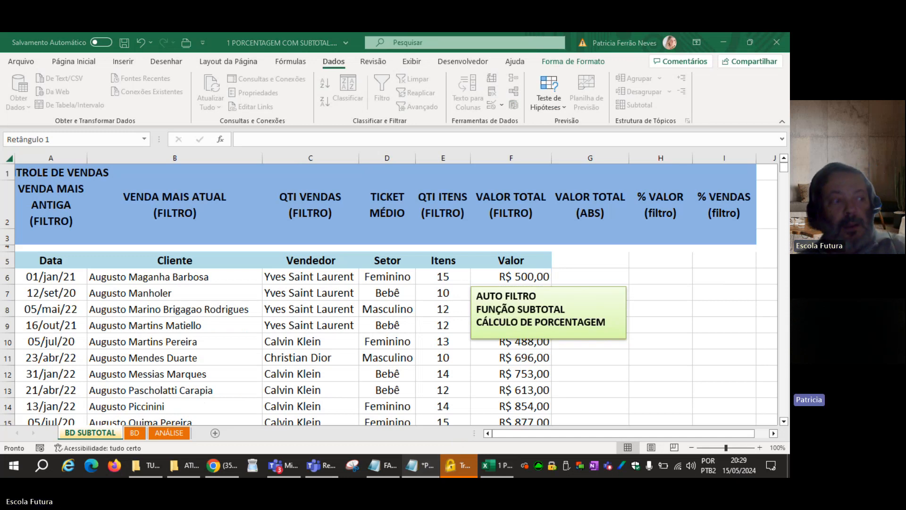
pyautogui.hotkey('ctrl', 's')
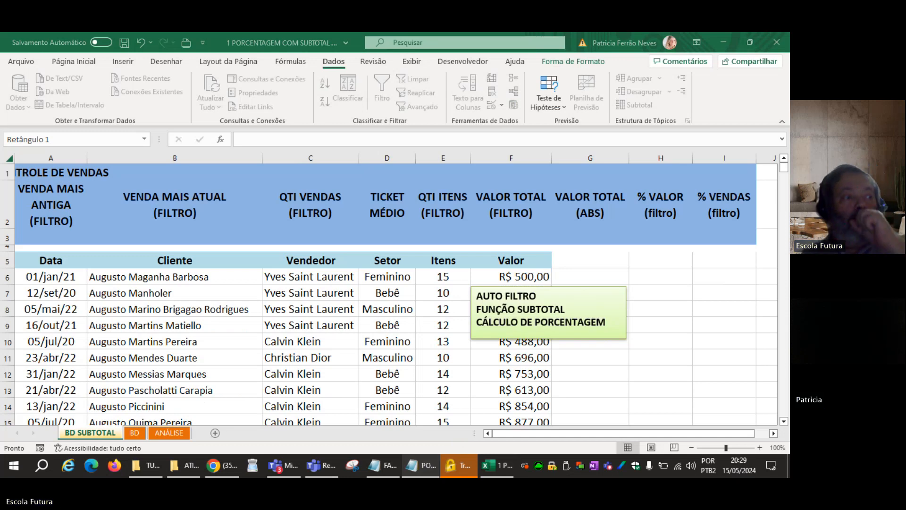
# Return to the Excel workbook and delete all the text inside the green topics box.
pyautogui.click(582, 322)
pyautogui.press('Delete')
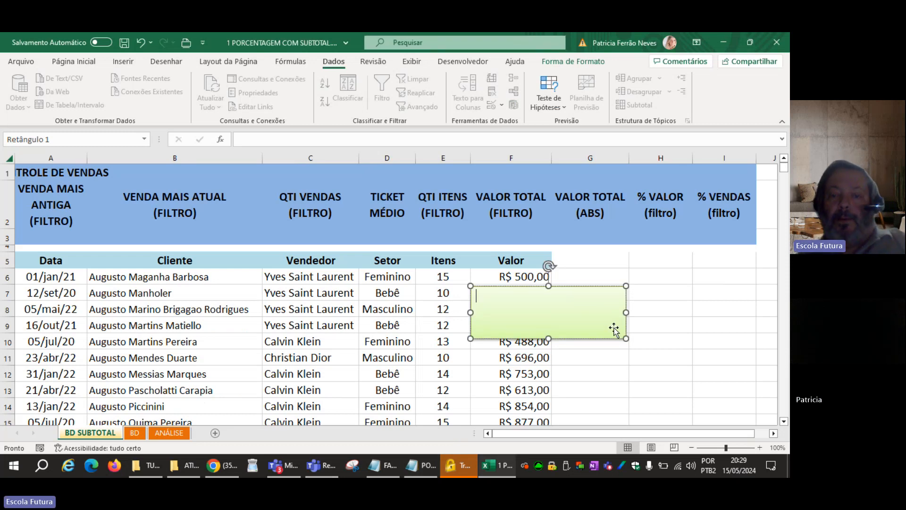
# Delete the emptied green topics box from the BD SUBTOTAL sheet.
pyautogui.click(611, 289)
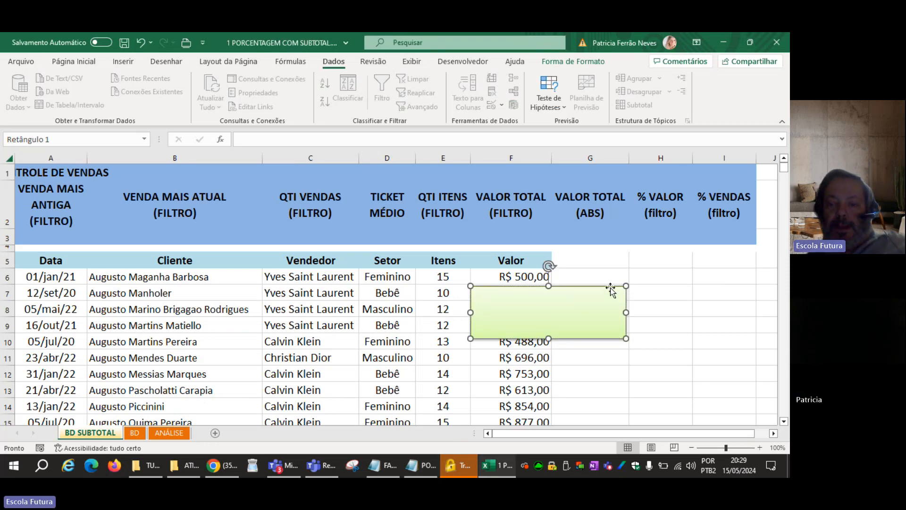
pyautogui.press('Delete')
pyautogui.click(606, 287)
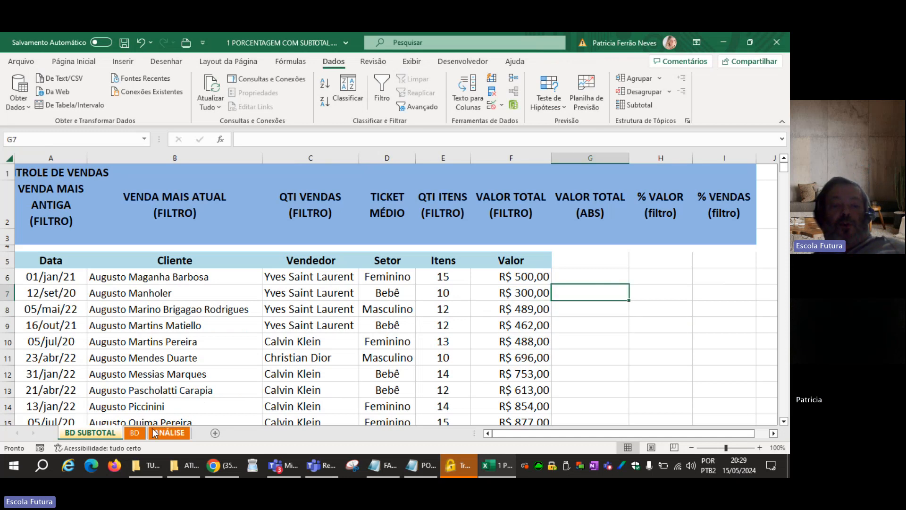
# Turn AutoFilter on for the sales table on the BD sheet and turn it back off.
pyautogui.click(134, 433)
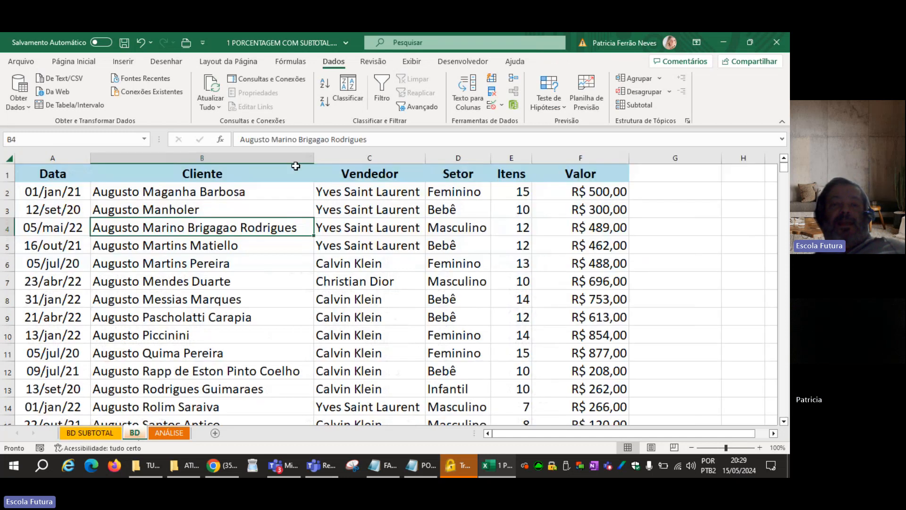
pyautogui.click(383, 87)
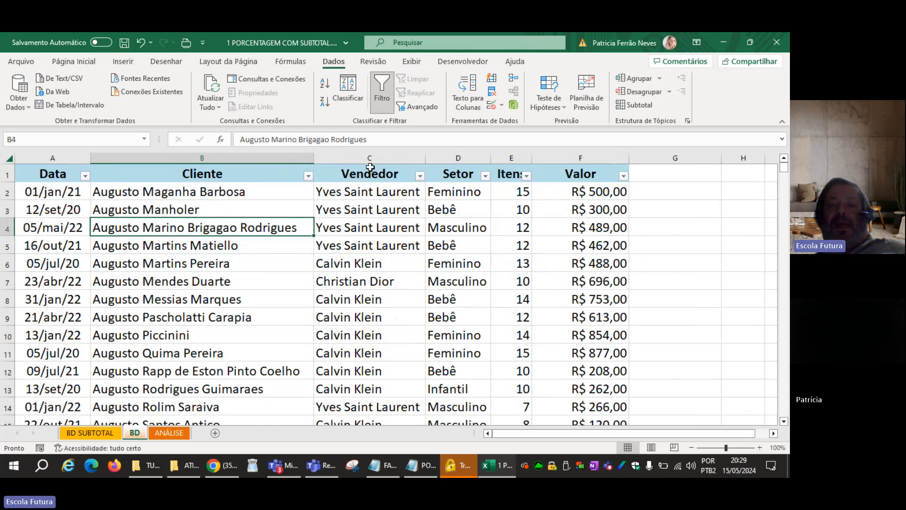
pyautogui.click(393, 93)
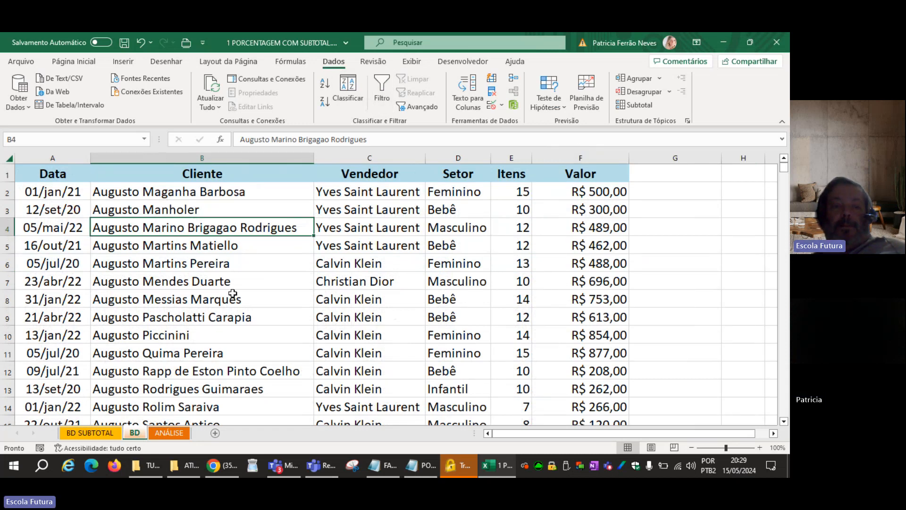
# Return to the BD SUBTOTAL sheet, select the narrow blank row 4, and turn off the AutoFilter.
pyautogui.click(94, 433)
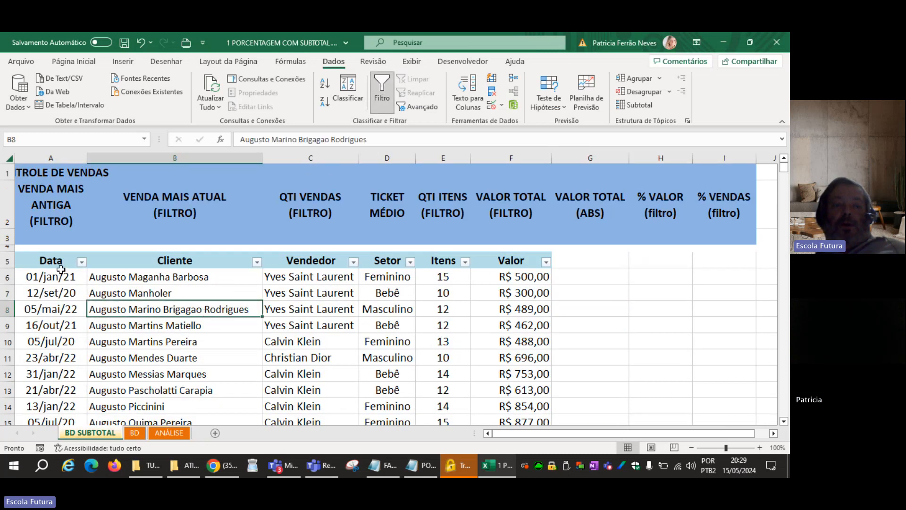
pyautogui.click(9, 249)
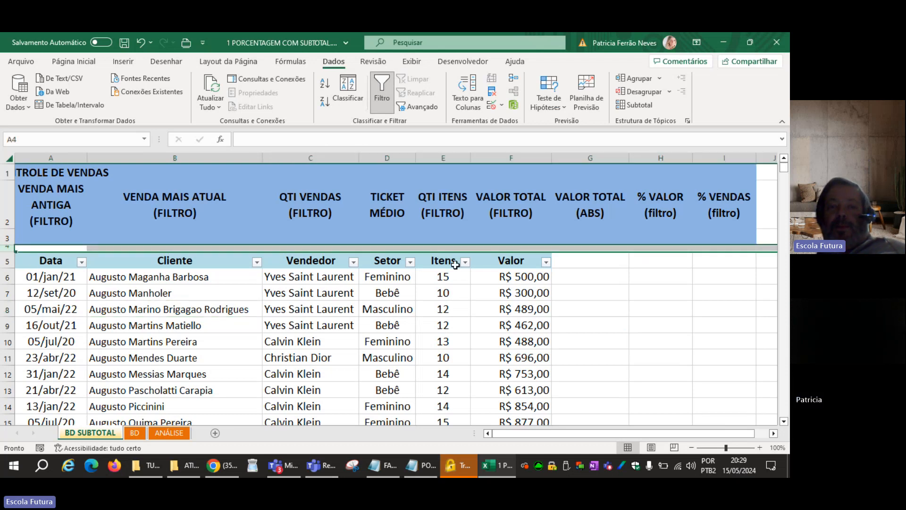
pyautogui.click(371, 106)
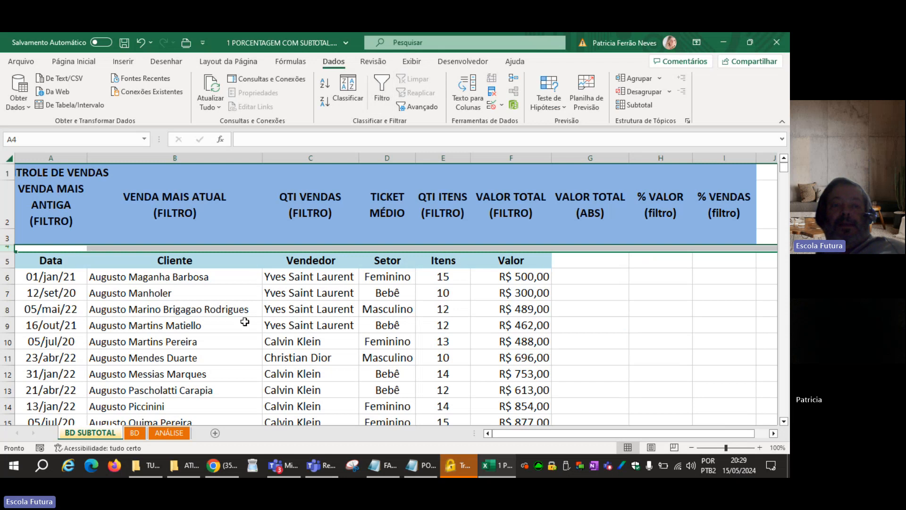
pyautogui.click(215, 343)
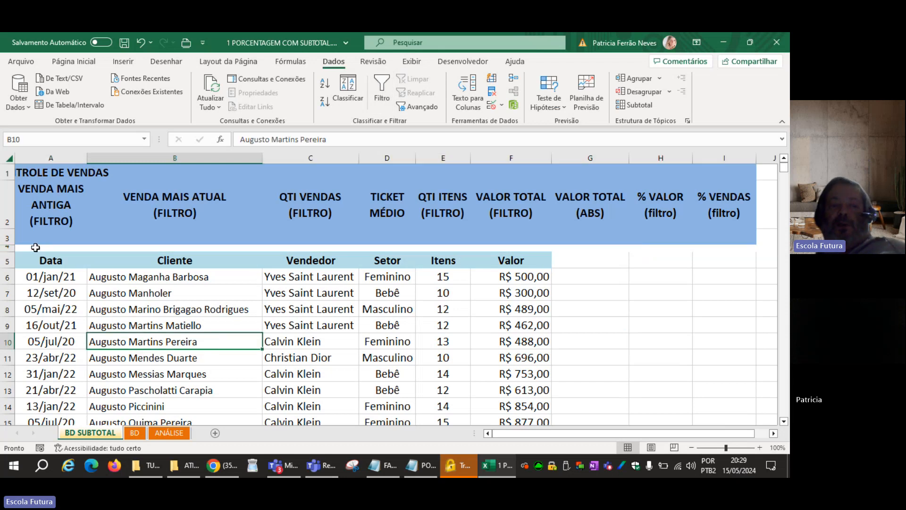
# Apply AutoFilter to the header range A5:F5 of the BD SUBTOTAL table.
pyautogui.moveTo(41, 247); pyautogui.dragTo(576, 251)
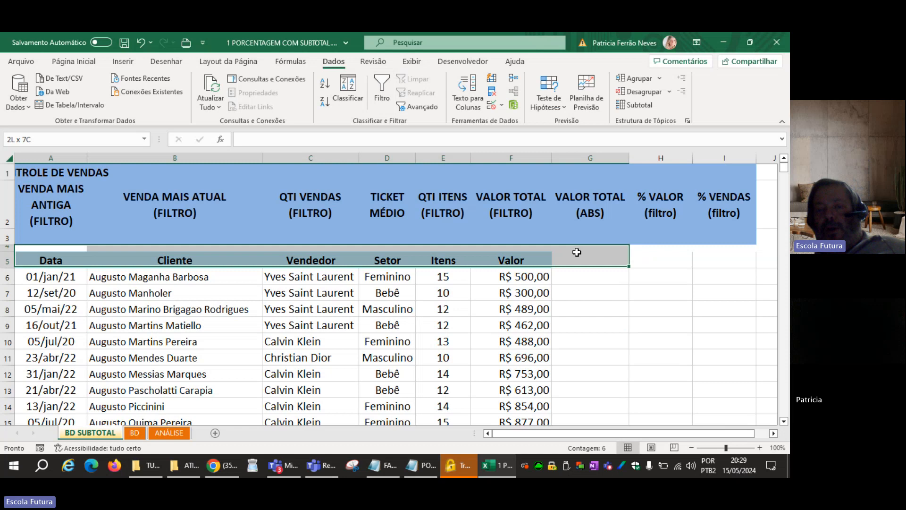
pyautogui.click(463, 352)
pyautogui.moveTo(38, 259); pyautogui.dragTo(521, 256)
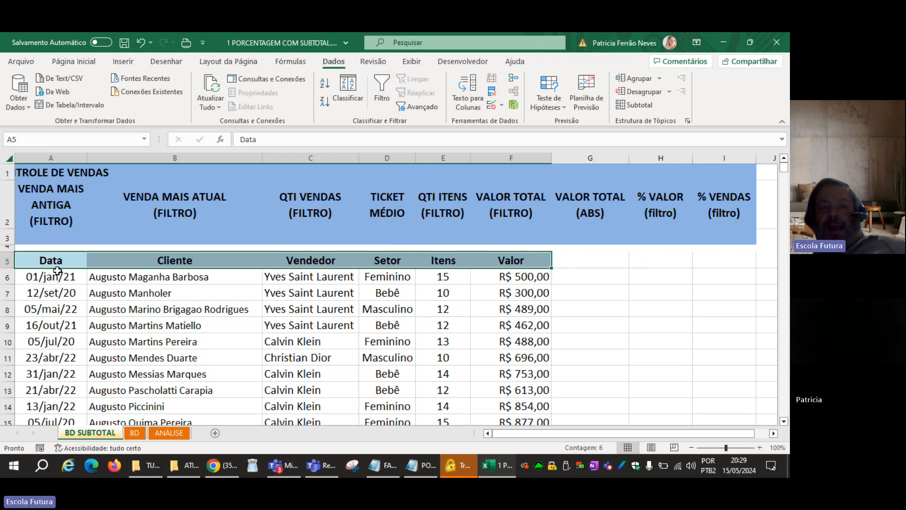
pyautogui.click(383, 90)
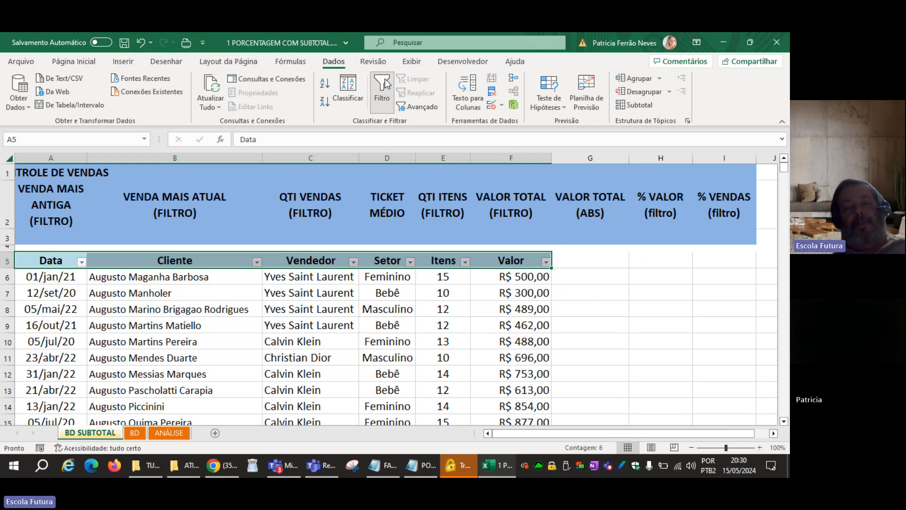
pyautogui.click(245, 294)
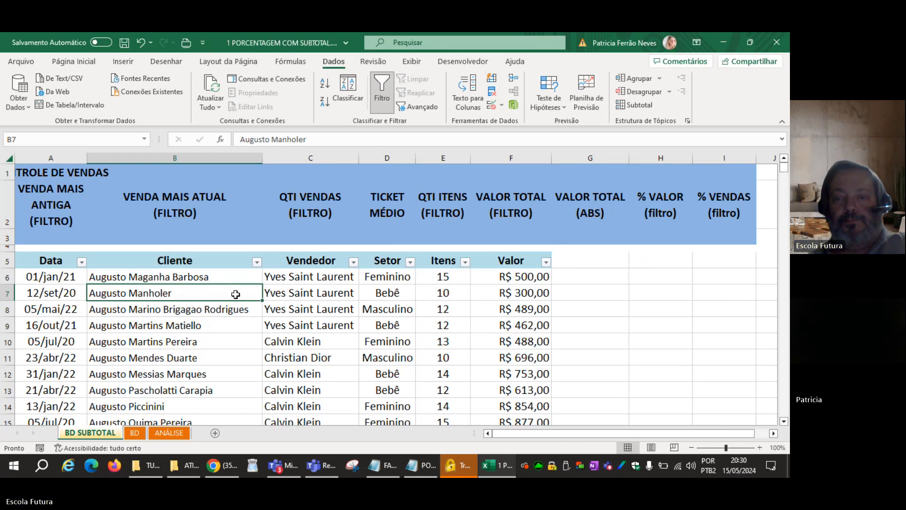
pyautogui.click(529, 242)
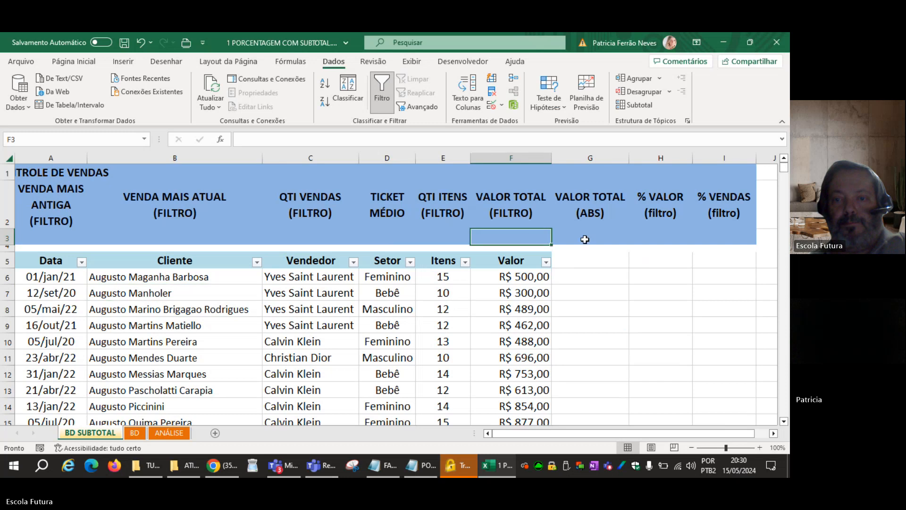
pyautogui.click(585, 239)
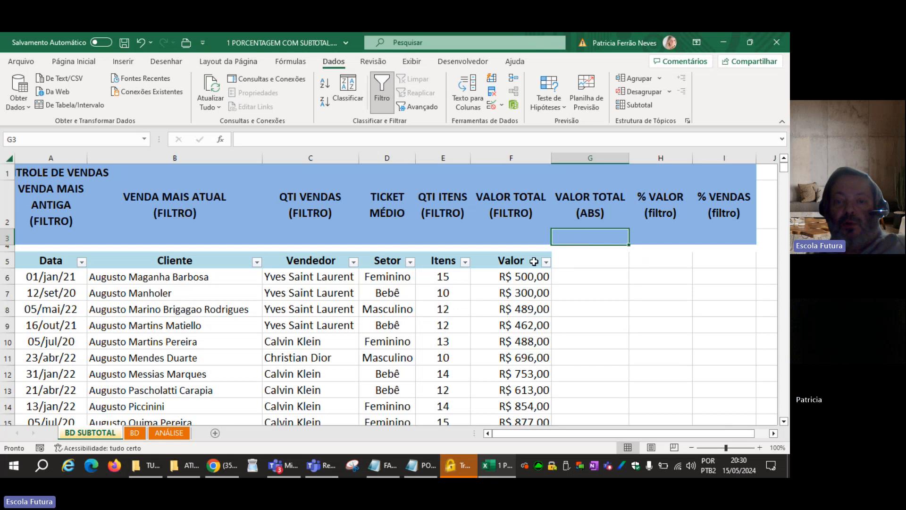
pyautogui.moveTo(519, 261); pyautogui.dragTo(522, 358)
pyautogui.click(609, 237)
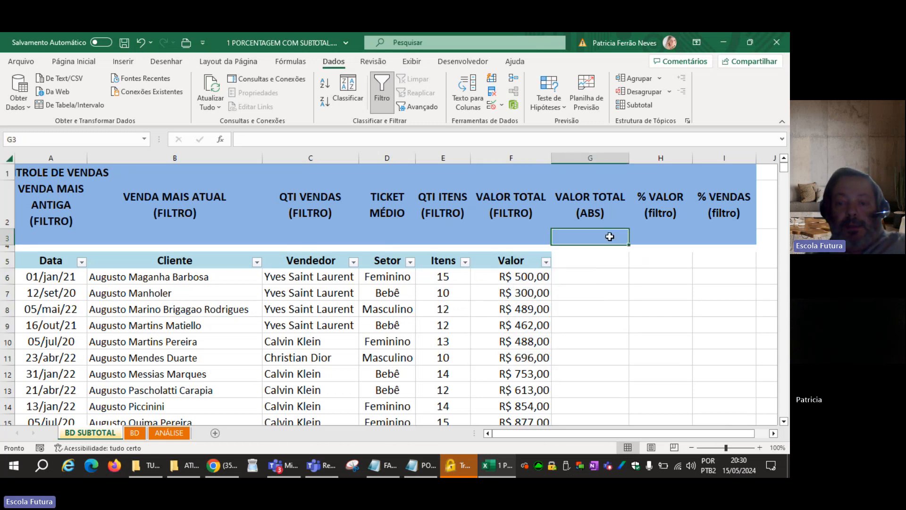
pyautogui.write('=soma(')
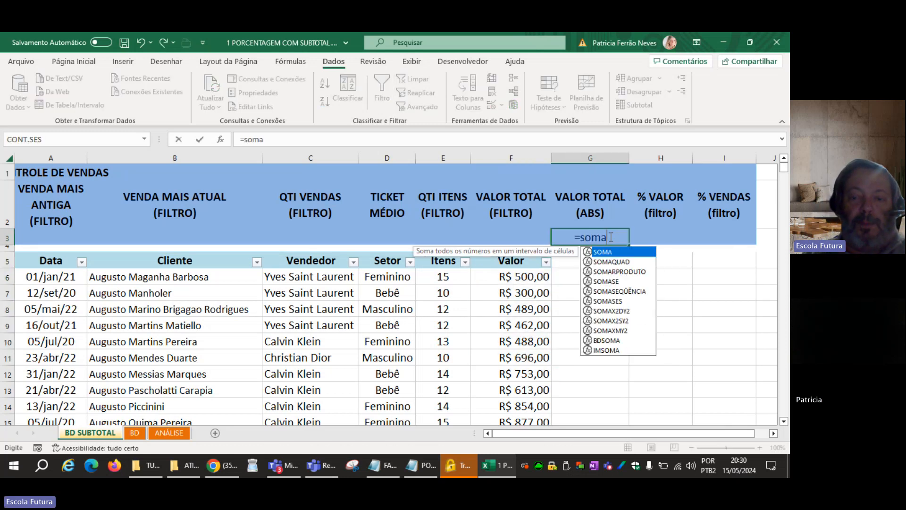
pyautogui.click(501, 154)
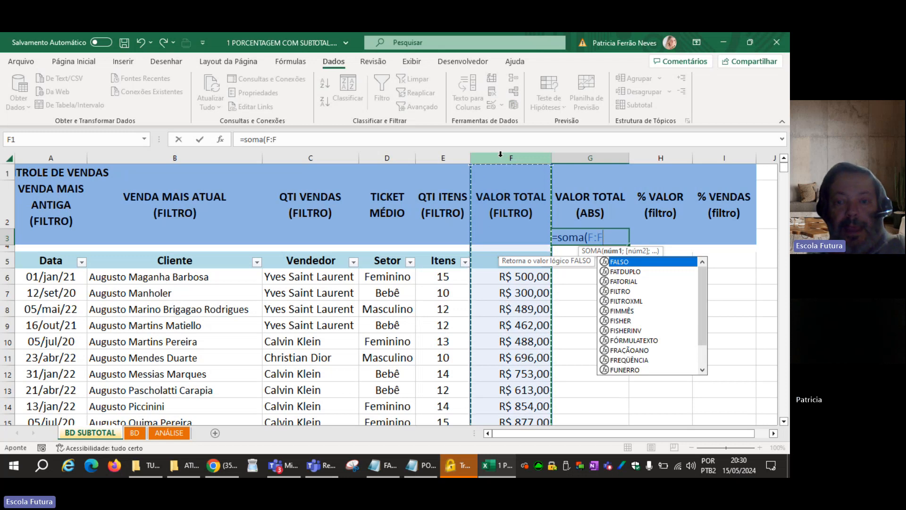
pyautogui.press('Escape')
pyautogui.click(504, 232)
pyautogui.moveTo(504, 231); pyautogui.dragTo(319, 228)
pyautogui.click(319, 230)
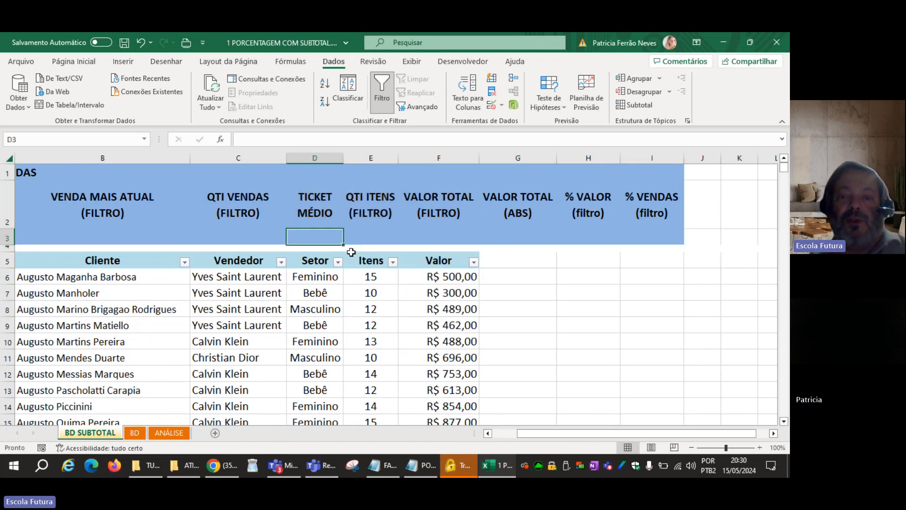
pyautogui.click(444, 234)
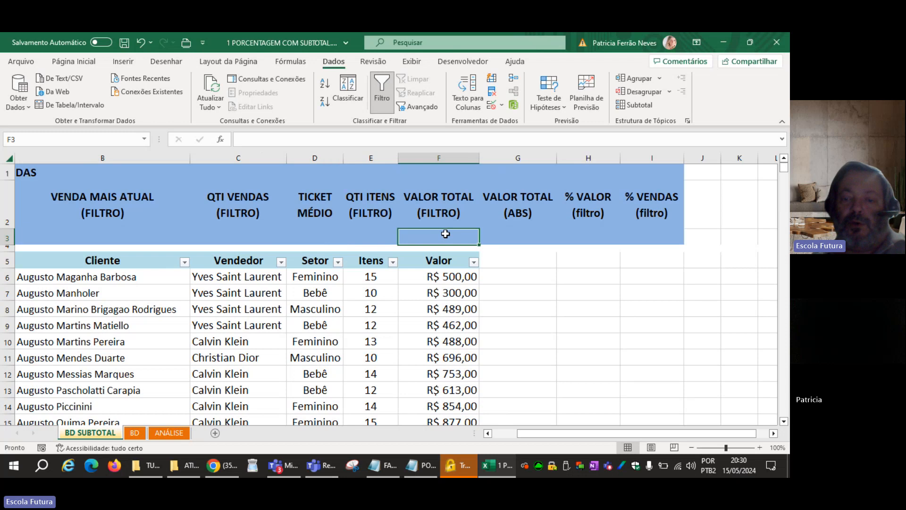
pyautogui.press('Home')
pyautogui.press('Right')
pyautogui.press('Right')
pyautogui.press('Right')
pyautogui.press('Right')
pyautogui.press('Right')
pyautogui.press('Right')
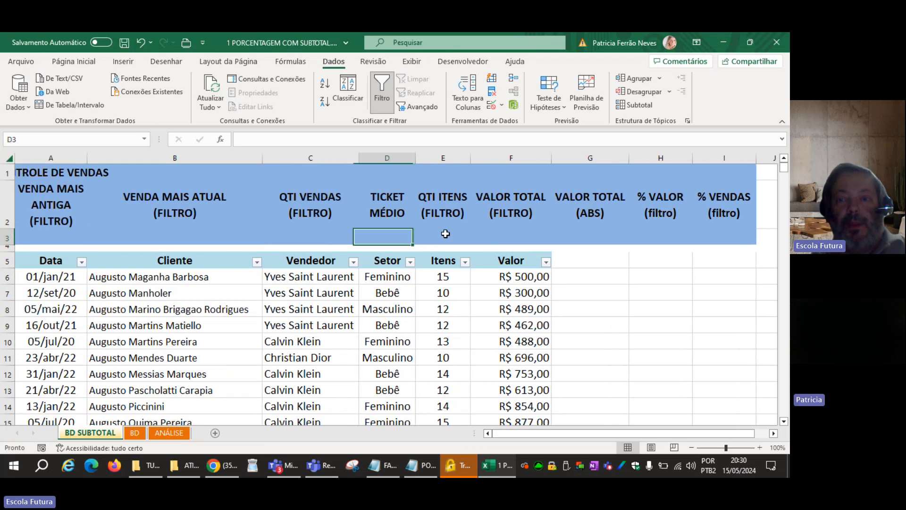
# Try a SOMA formula in G3 starting at F6, extending its range past the data to the sheet's last row.
pyautogui.write('=')
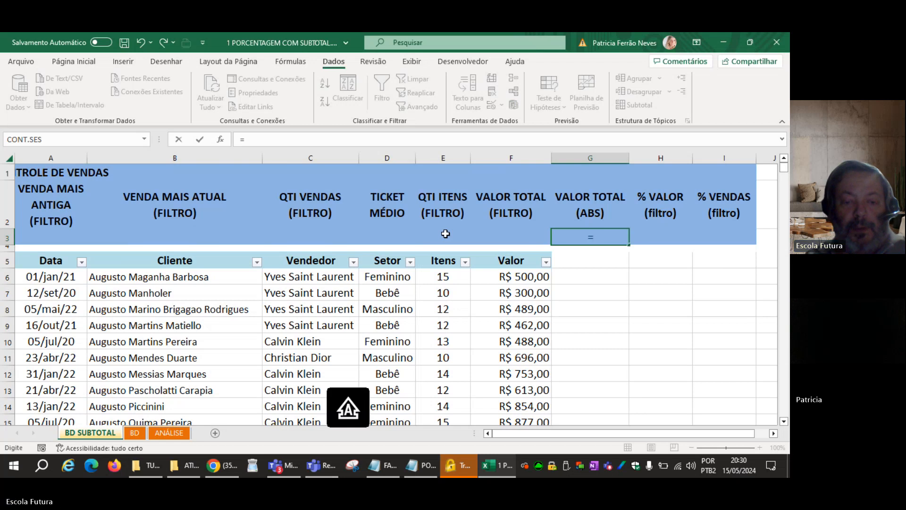
pyautogui.write('SOMA(')
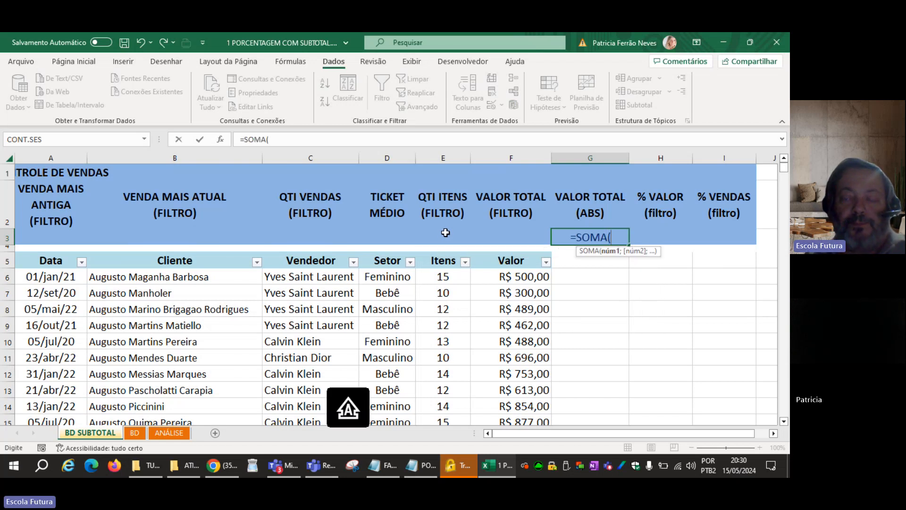
pyautogui.click(508, 277)
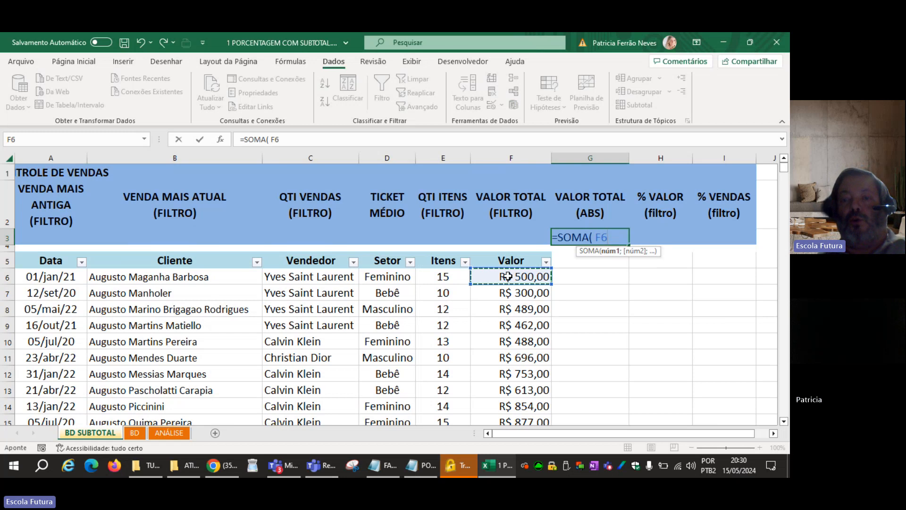
pyautogui.press('super+space')
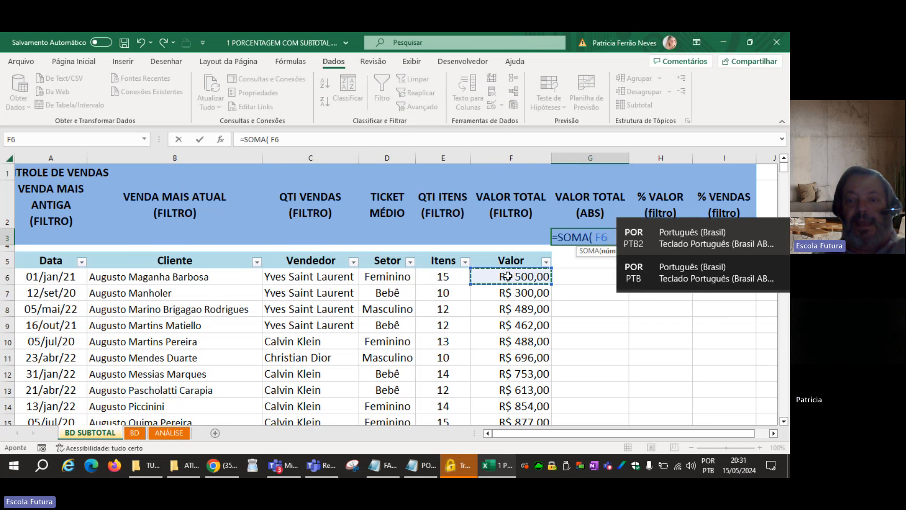
pyautogui.hotkey('ctrl', 'shift', 'Down')
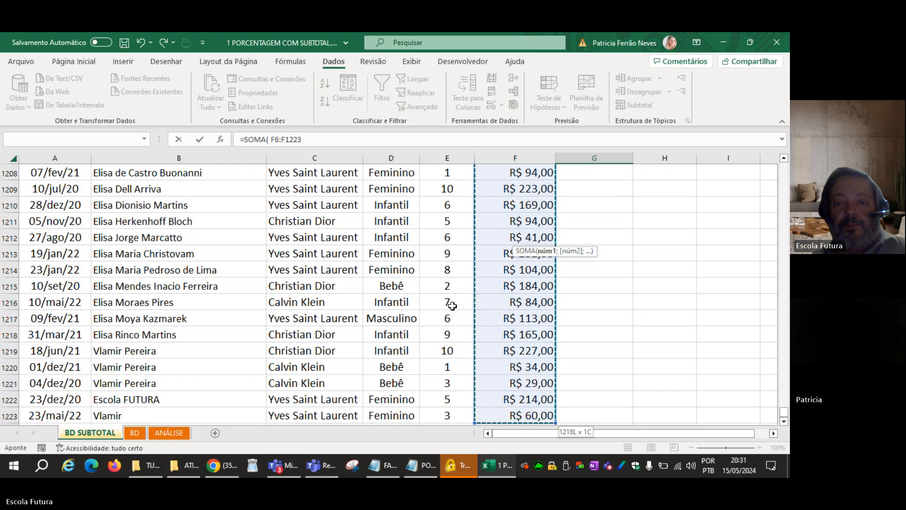
pyautogui.scroll(-2, 452, 306)
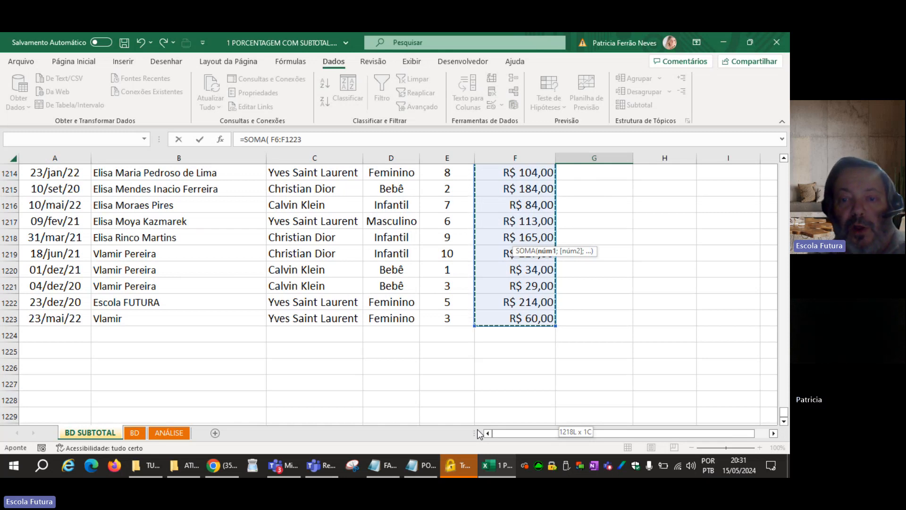
pyautogui.hotkey('ctrl', 'shift', 'Down')
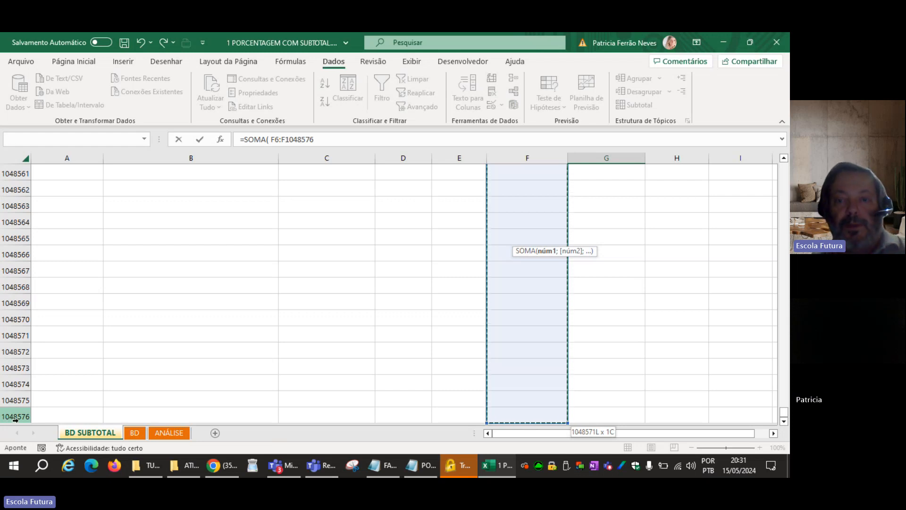
pyautogui.press('Escape')
# Total the Valor column in cell G3 under VALOR TOTAL (ABS) with =SOMA( F6:F1048576).
pyautogui.scroll(1, 206, 395)
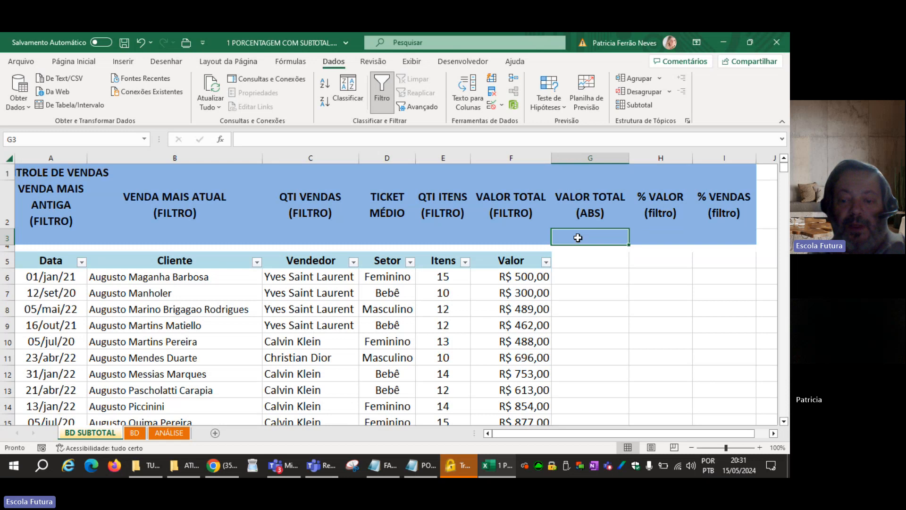
pyautogui.write('=SOMA(')
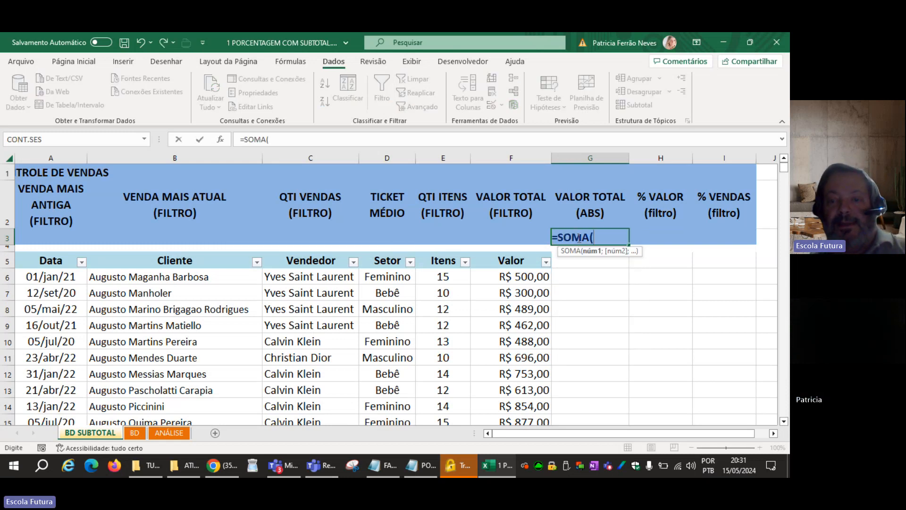
pyautogui.click(522, 278)
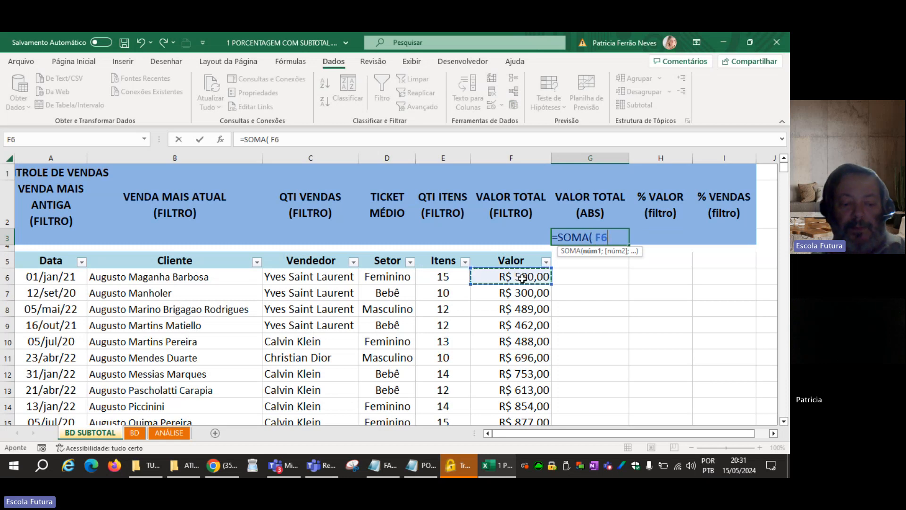
pyautogui.hotkey('ctrl', 'shift', 'Down')
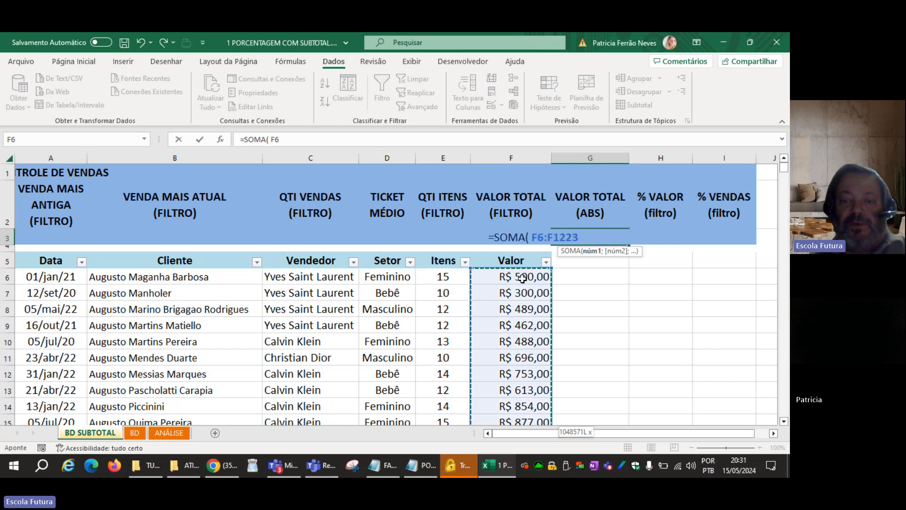
pyautogui.hotkey('ctrl', 'shift', 'Down')
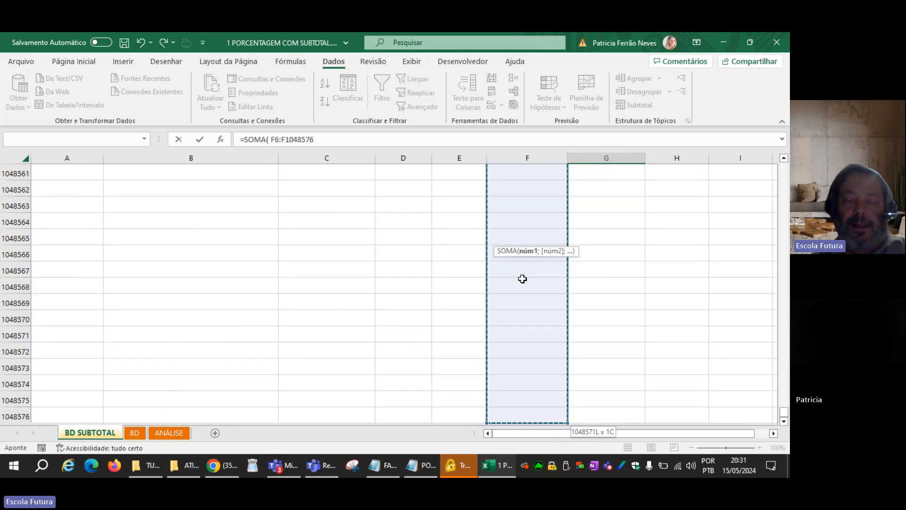
pyautogui.write(')')
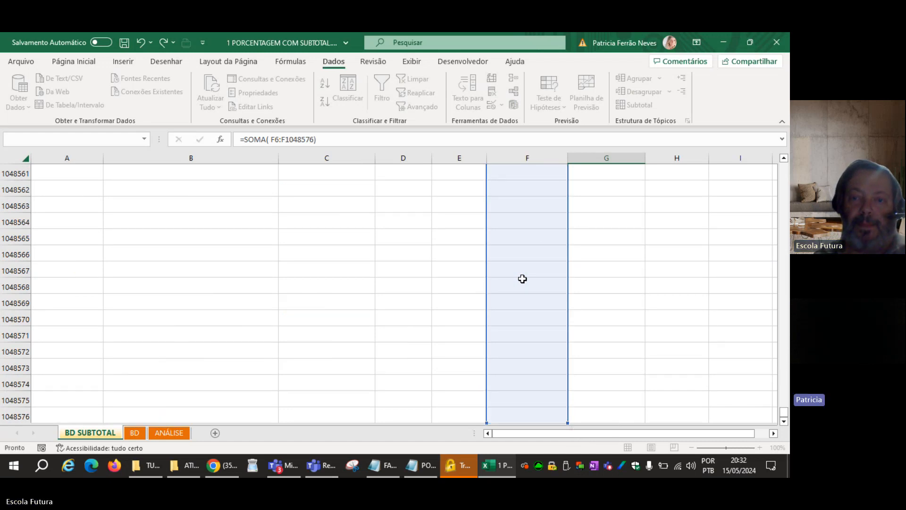
pyautogui.press('Return')
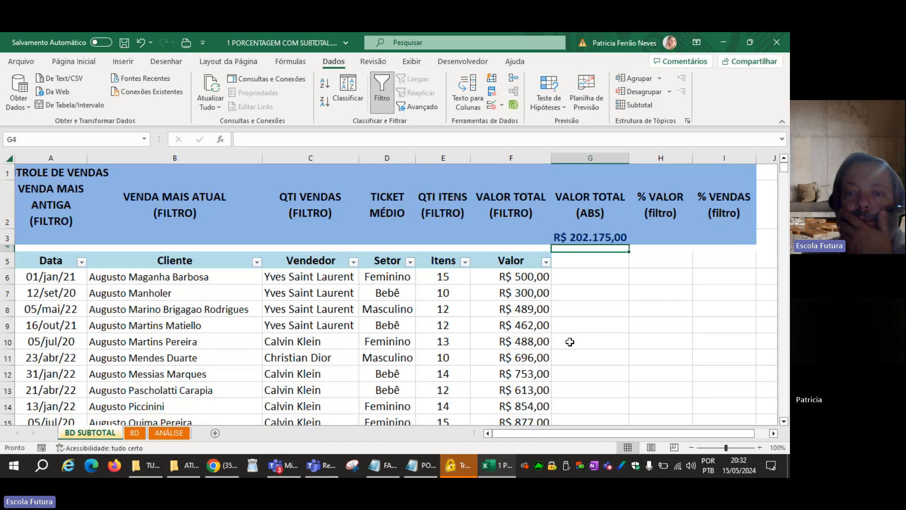
pyautogui.click(571, 236)
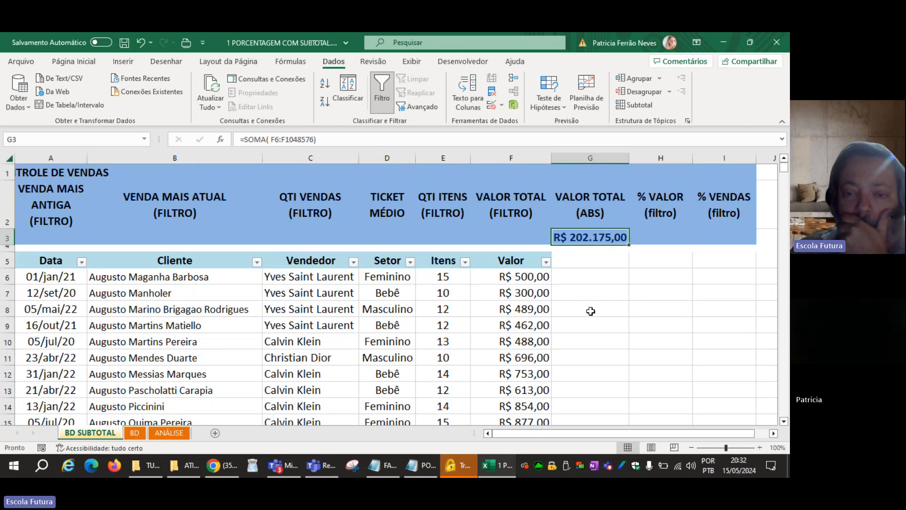
pyautogui.click(425, 295)
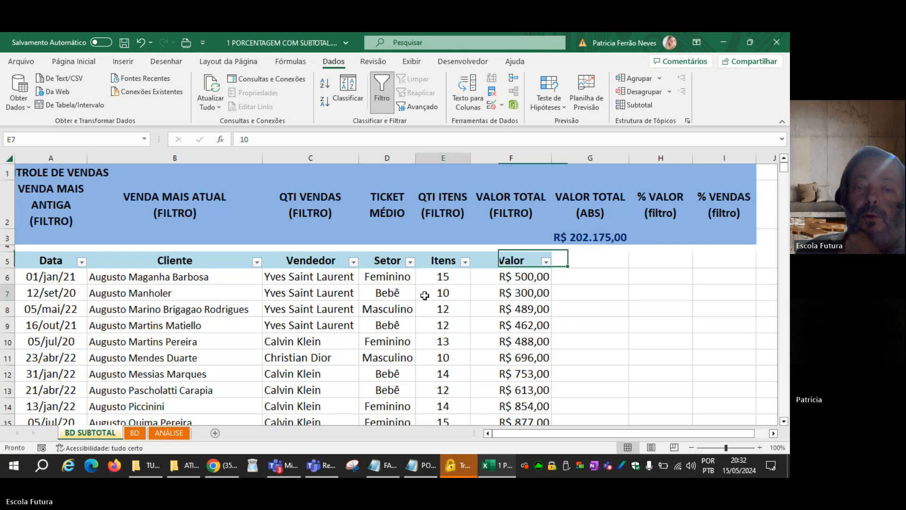
pyautogui.click(410, 262)
pyautogui.click(410, 262)
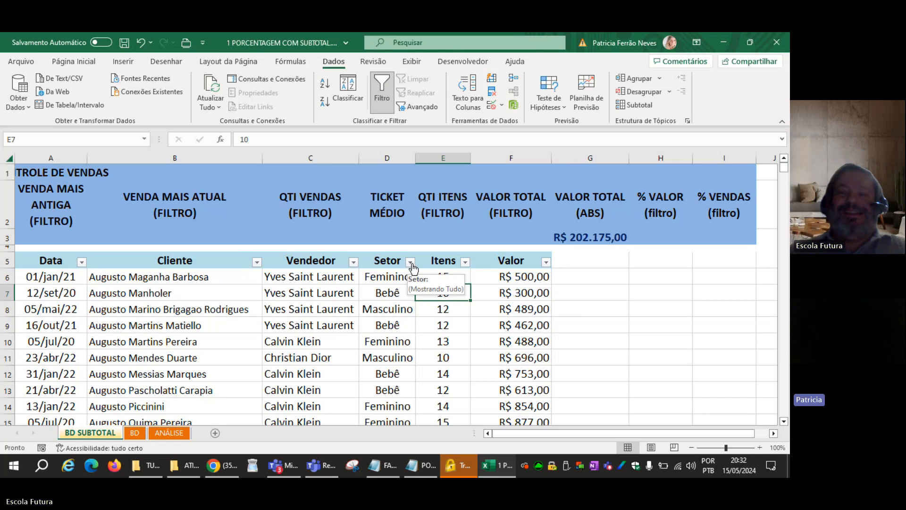
pyautogui.click(611, 294)
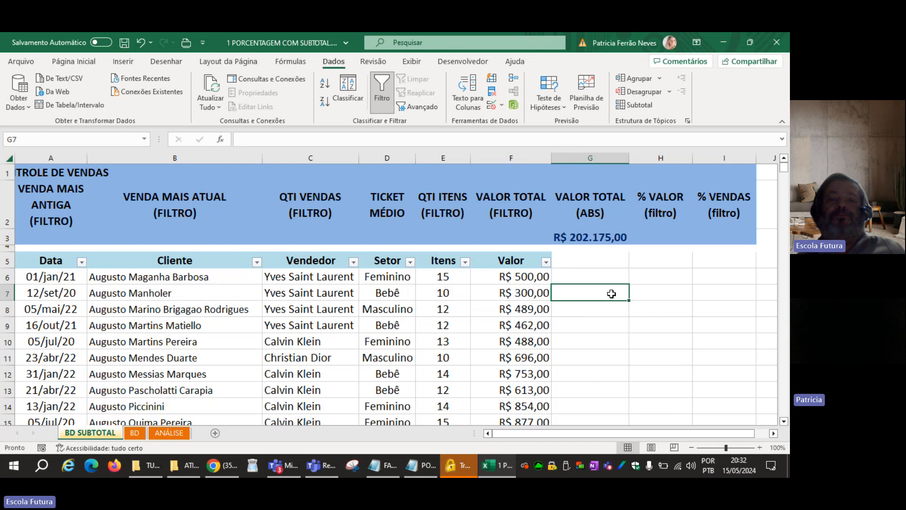
# Filter the Setor column to show only Bebê and check the absolute total in G3.
pyautogui.click(410, 262)
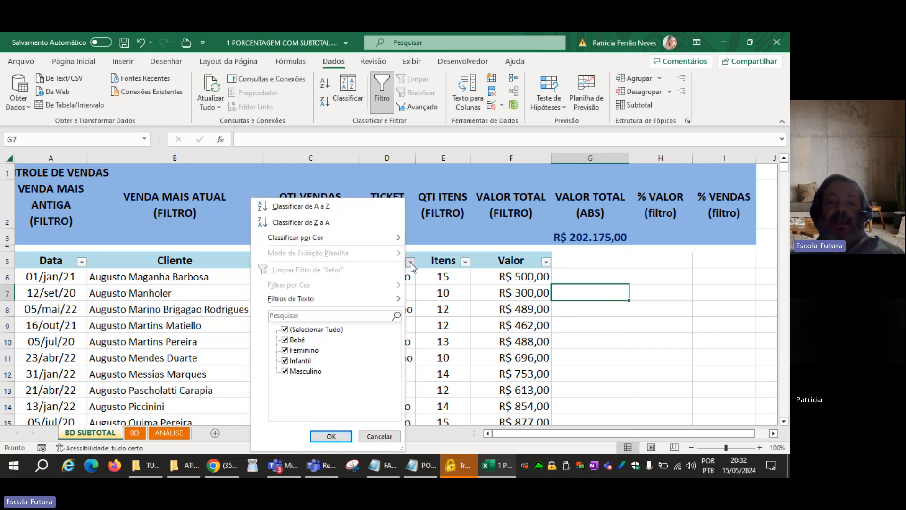
pyautogui.click(291, 331)
pyautogui.click(285, 340)
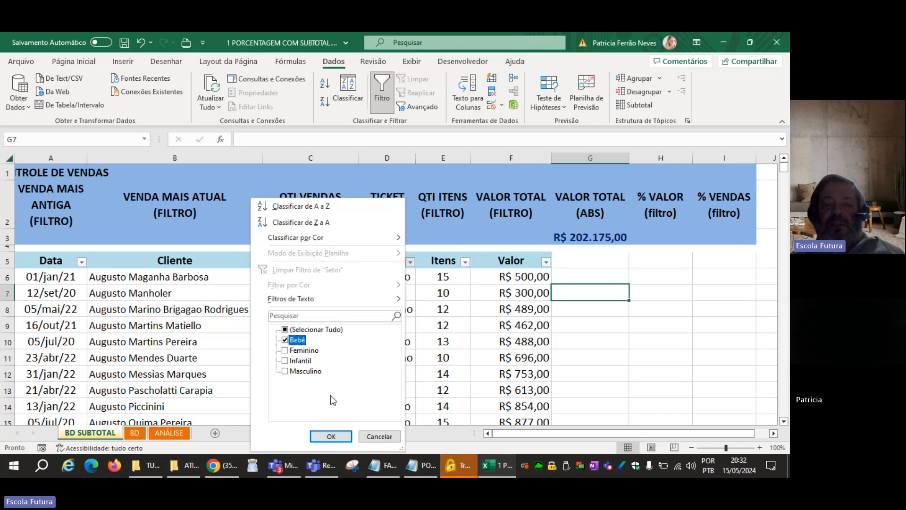
pyautogui.click(331, 437)
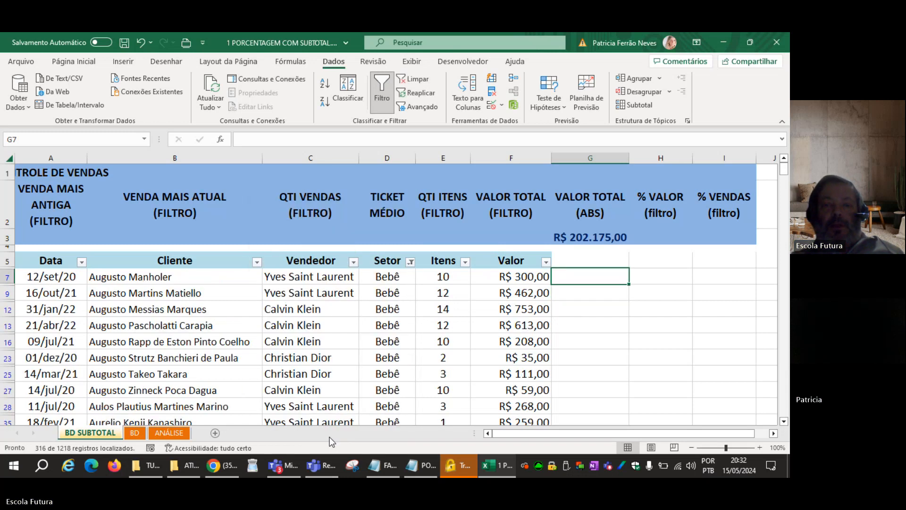
pyautogui.moveTo(227, 314); pyautogui.dragTo(227, 357)
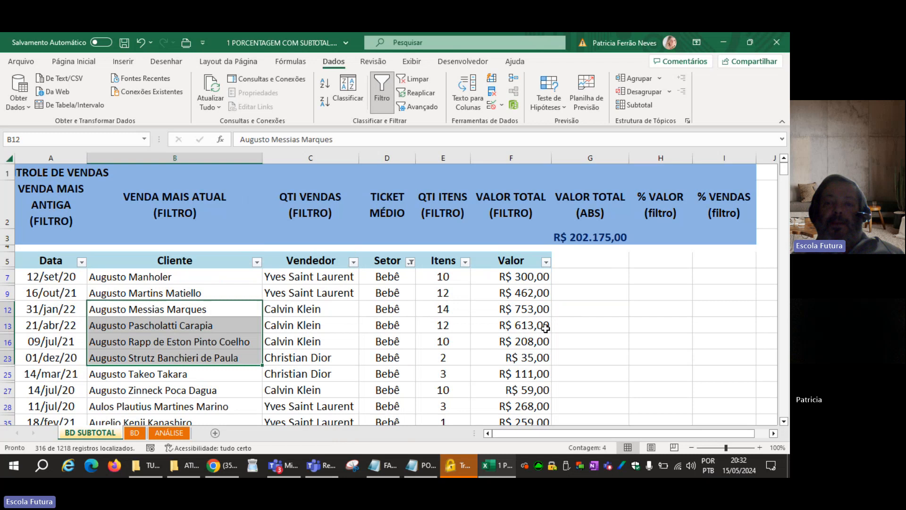
pyautogui.click(582, 240)
pyautogui.click(593, 293)
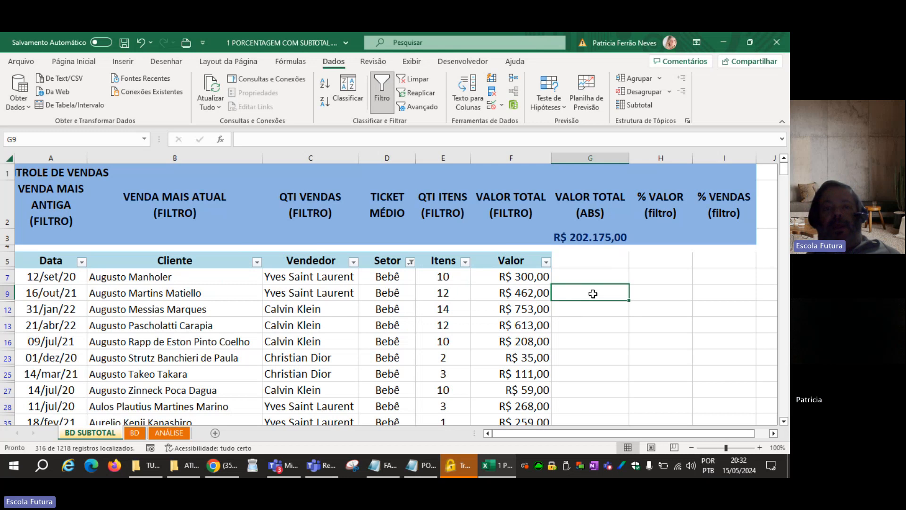
# Clear the Setor filter to show every sales record and select the absolute total in G3.
pyautogui.click(416, 85)
pyautogui.click(603, 289)
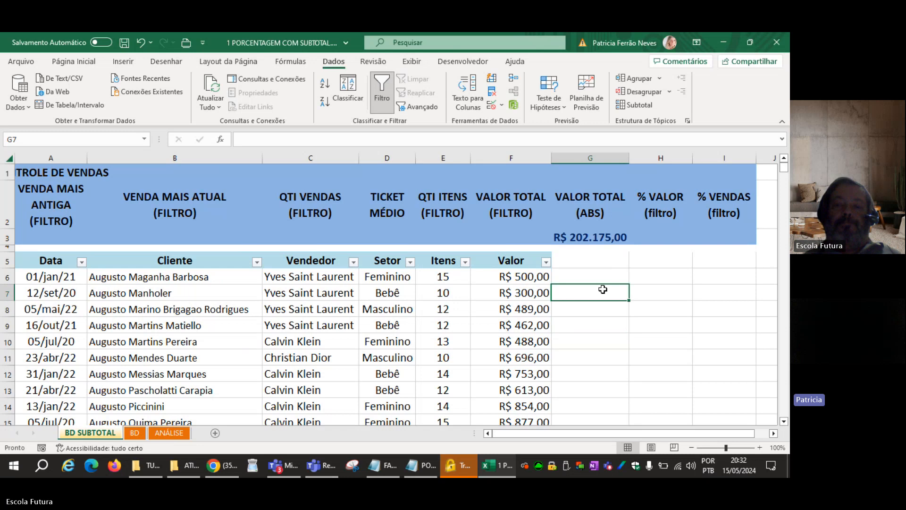
pyautogui.click(608, 238)
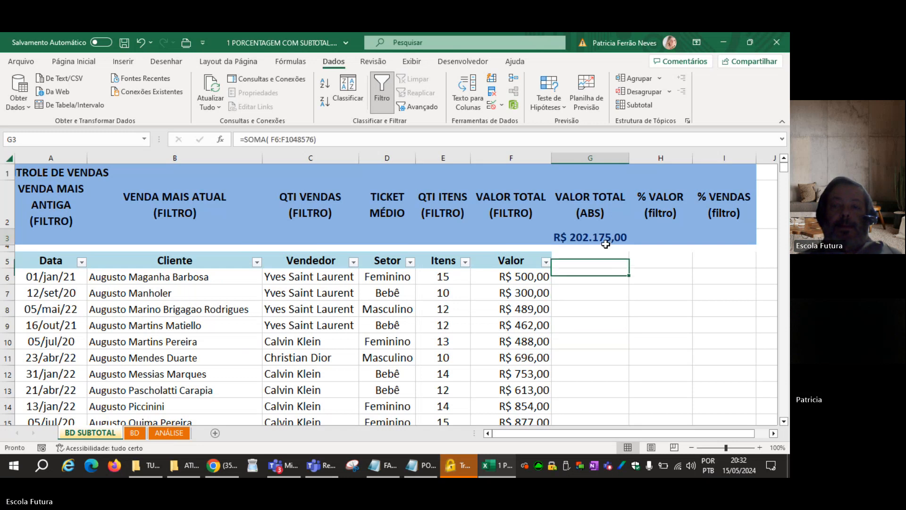
pyautogui.click(521, 239)
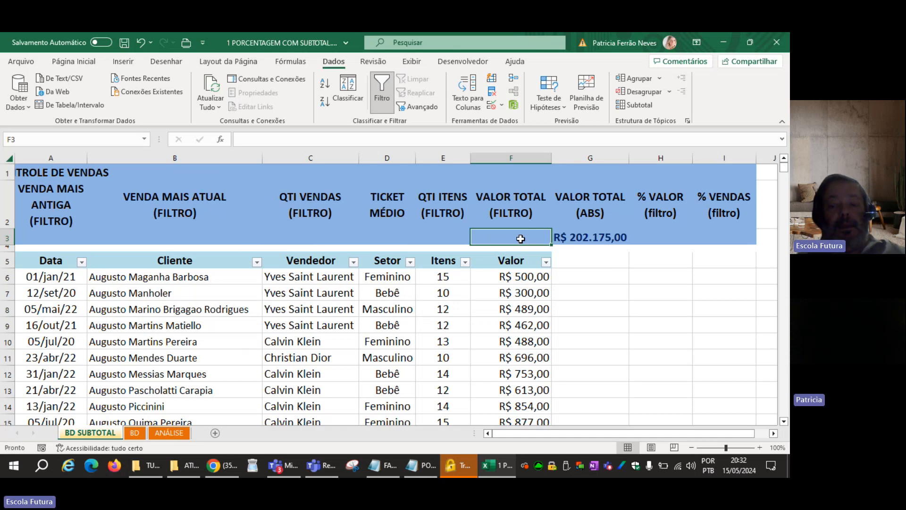
pyautogui.write('=SUB')
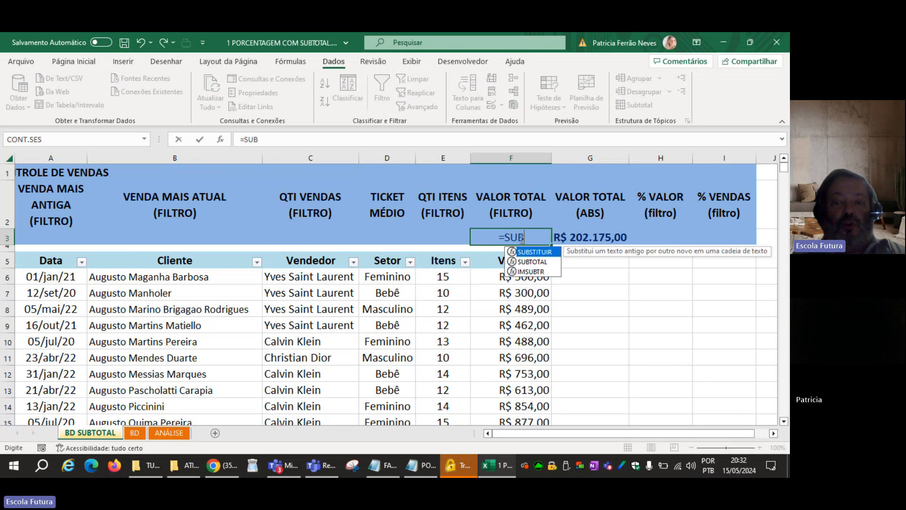
pyautogui.press('Escape')
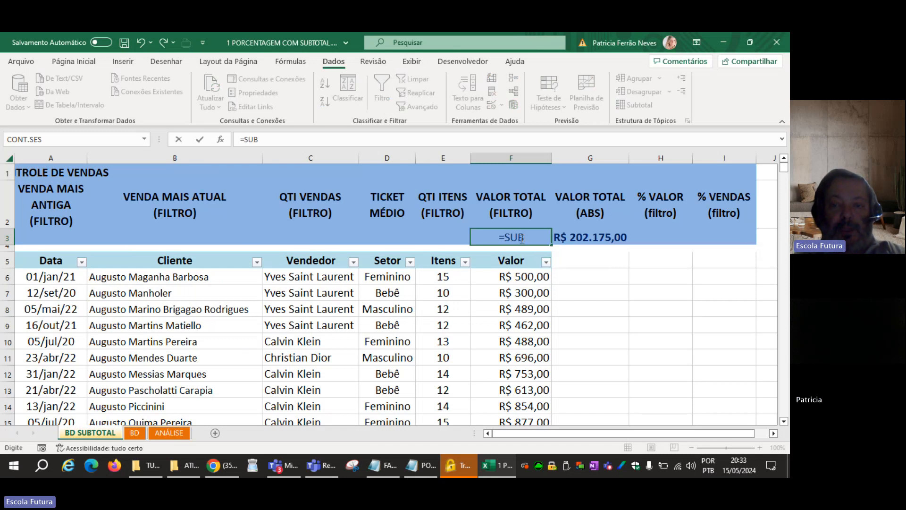
pyautogui.press('Escape')
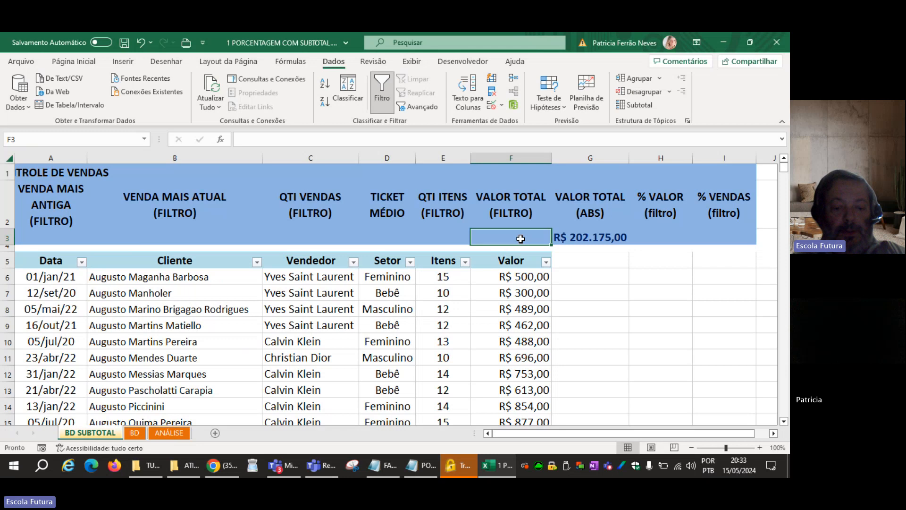
# Enter =SUBTOTAL(9;F6:F1048576) in F3 under VALOR TOTAL (FILTRO), using function 9 - SOMA on the Valor column.
pyautogui.write('=SUB')
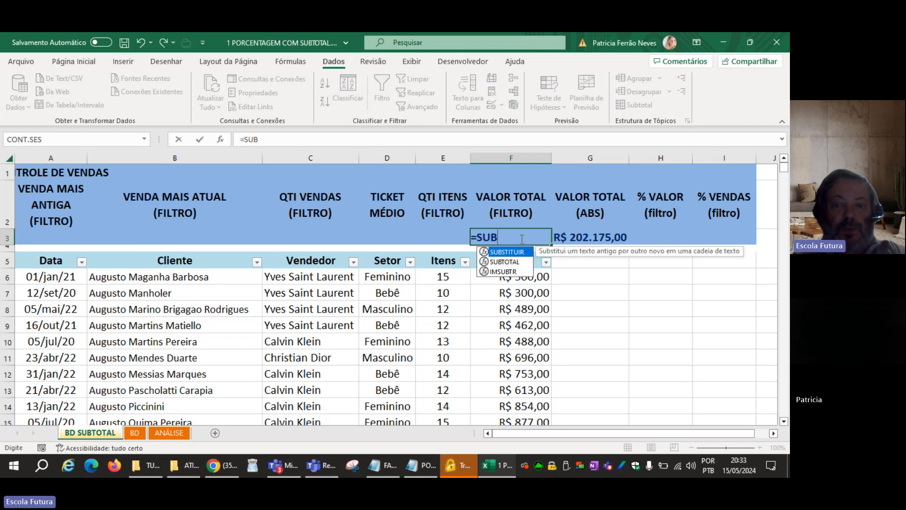
pyautogui.press('Down')
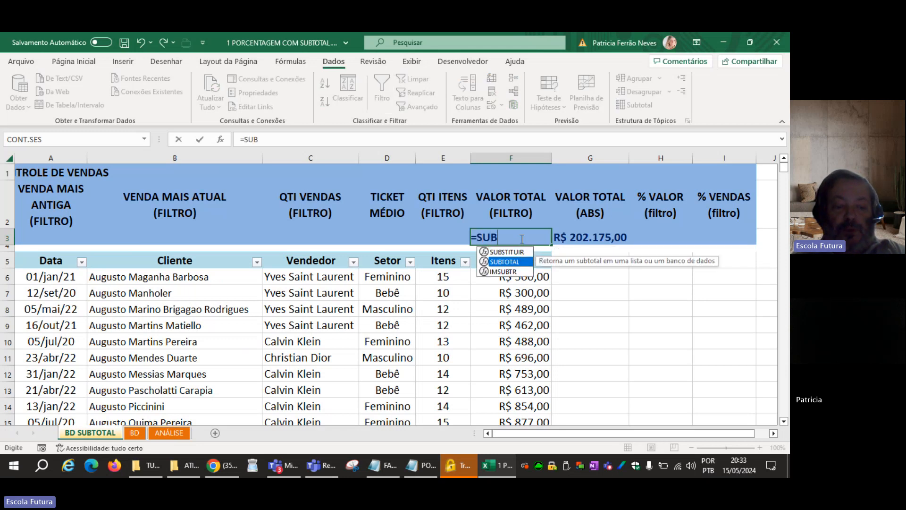
pyautogui.press('Tab')
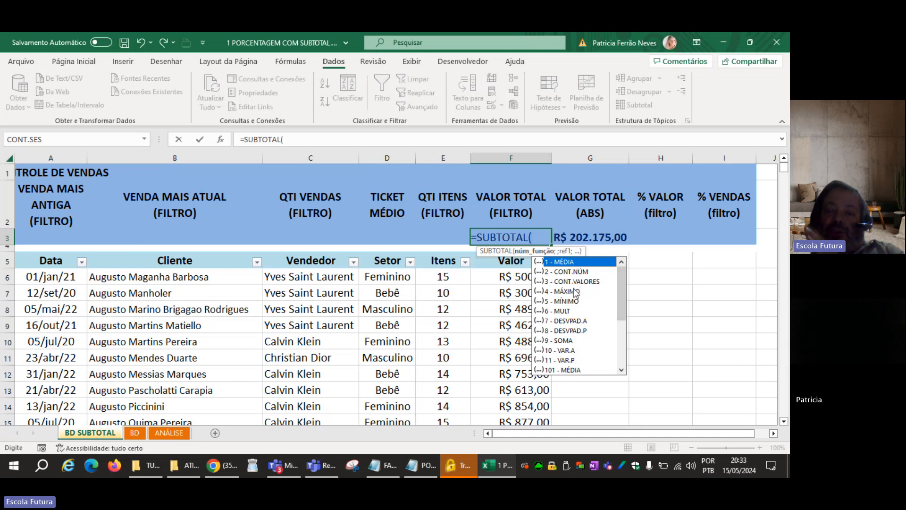
pyautogui.doubleClick(564, 341)
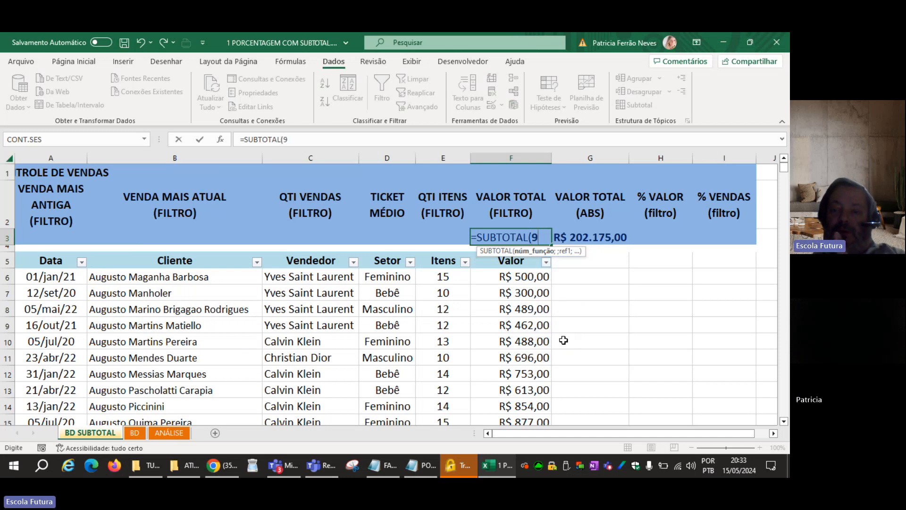
pyautogui.write(';')
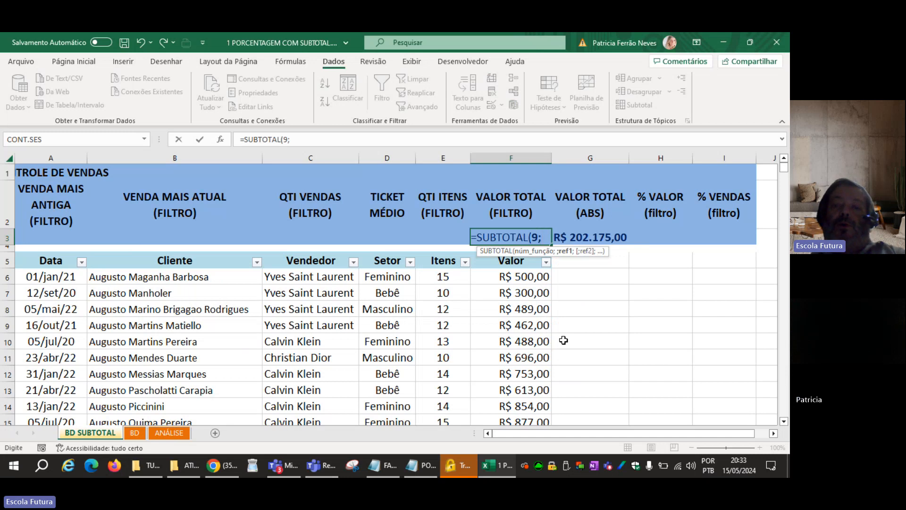
pyautogui.click(520, 275)
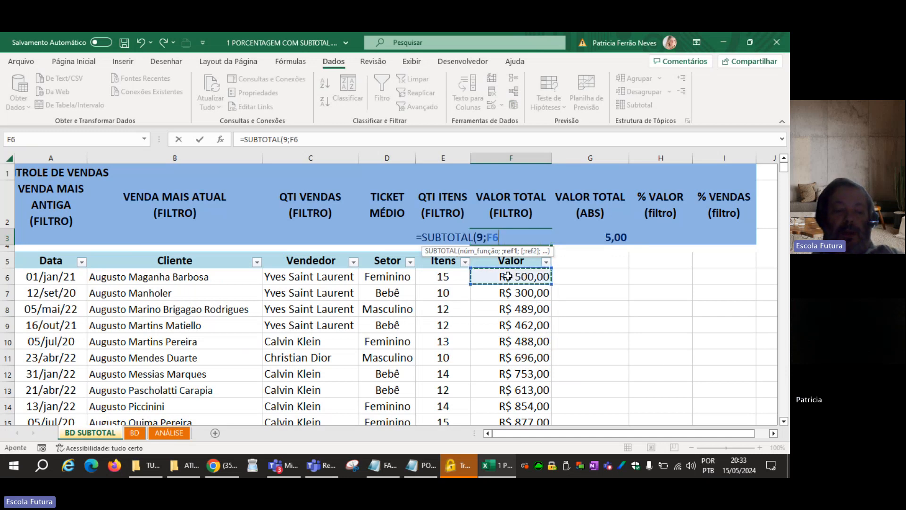
pyautogui.hotkey('ctrl', 'shift', 'Down')
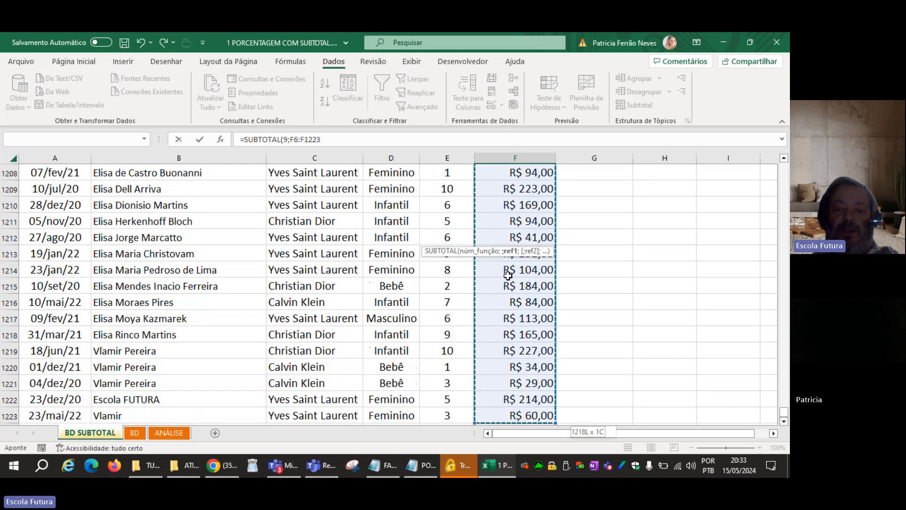
pyautogui.hotkey('ctrl', 'shift', 'Down')
pyautogui.write(')')
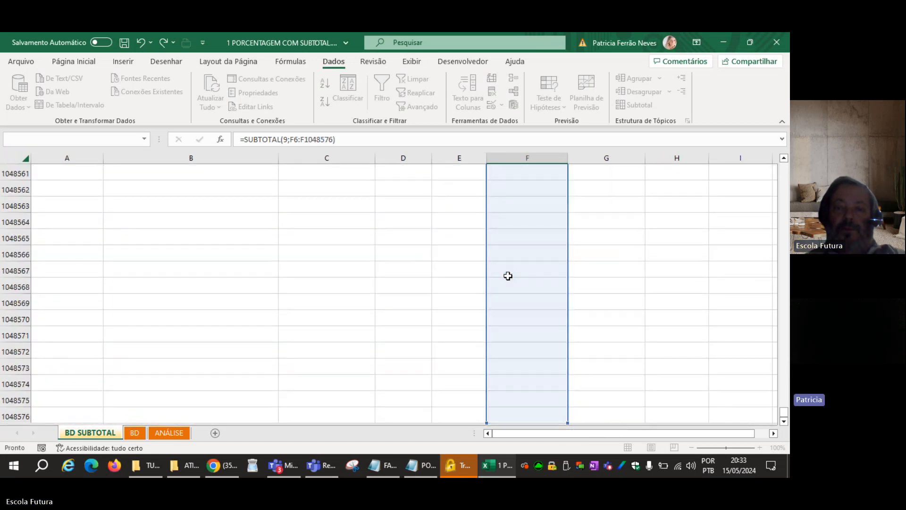
pyautogui.press('Up')
pyautogui.press('Down')
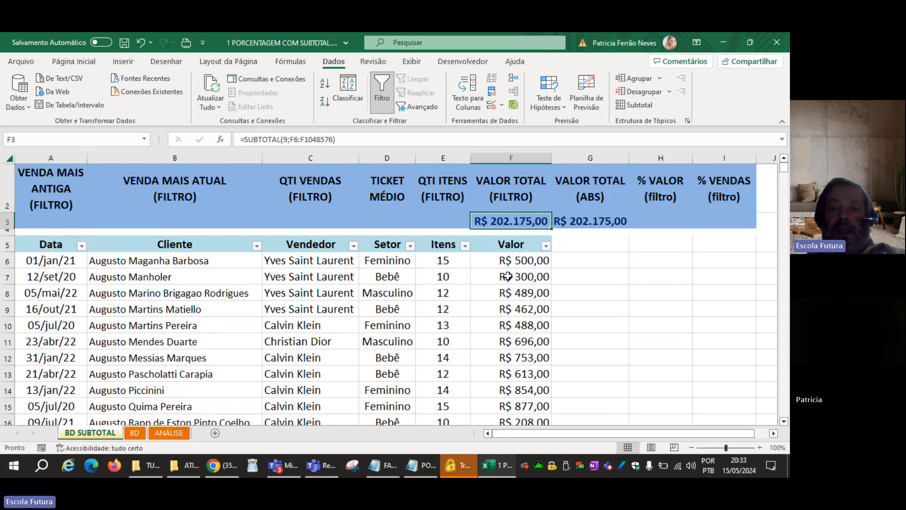
# Review the SUBTOTAL formula in F3 and compare its total with the absolute total in G3.
pyautogui.press('Right')
pyautogui.press('Left')
pyautogui.press('Right')
pyautogui.press('Left')
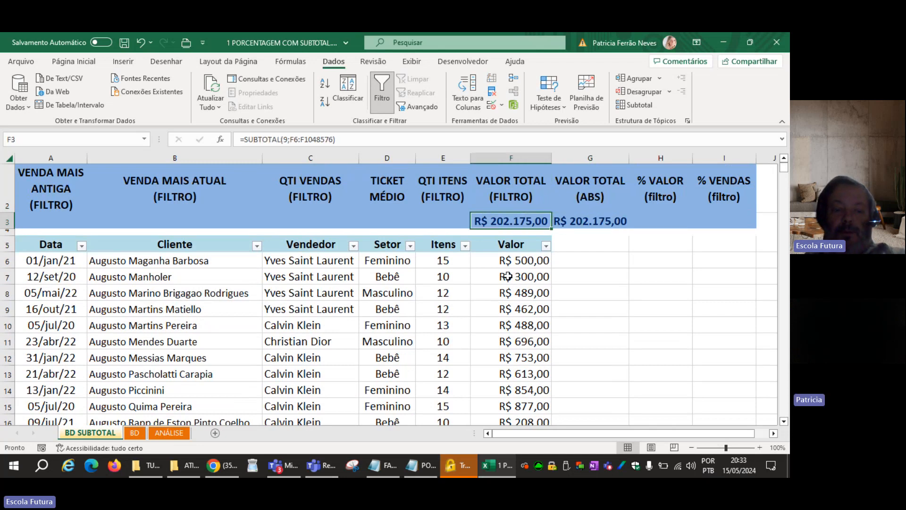
pyautogui.press('F2')
pyautogui.scroll(1, 507, 277)
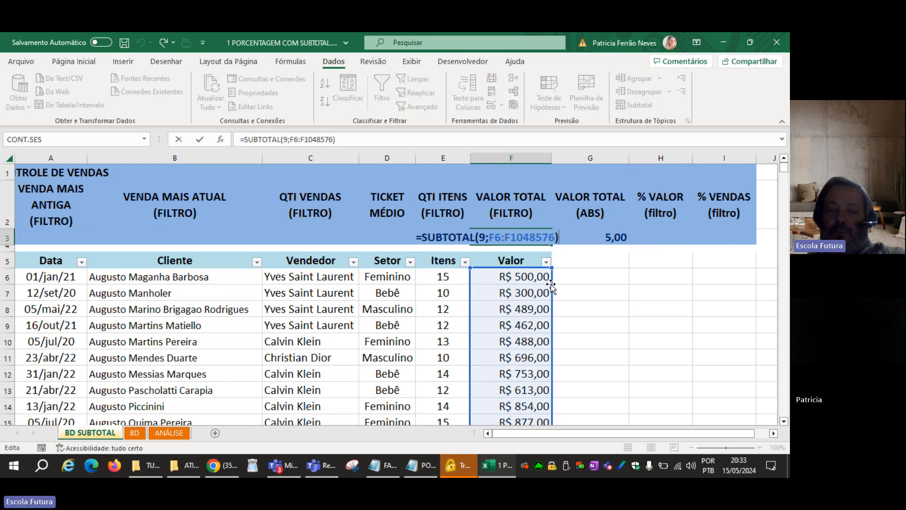
pyautogui.hotkey('ctrl', 'Return')
pyautogui.click(599, 275)
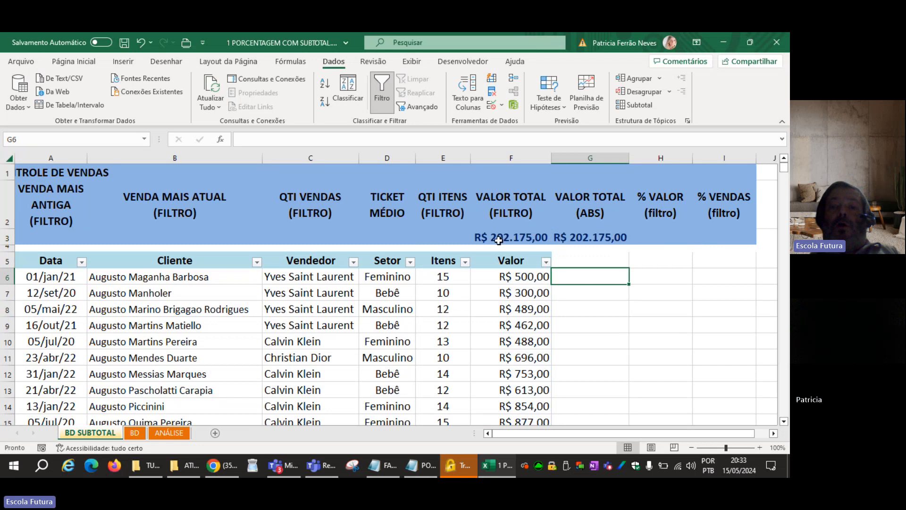
pyautogui.click(500, 237)
pyautogui.click(572, 234)
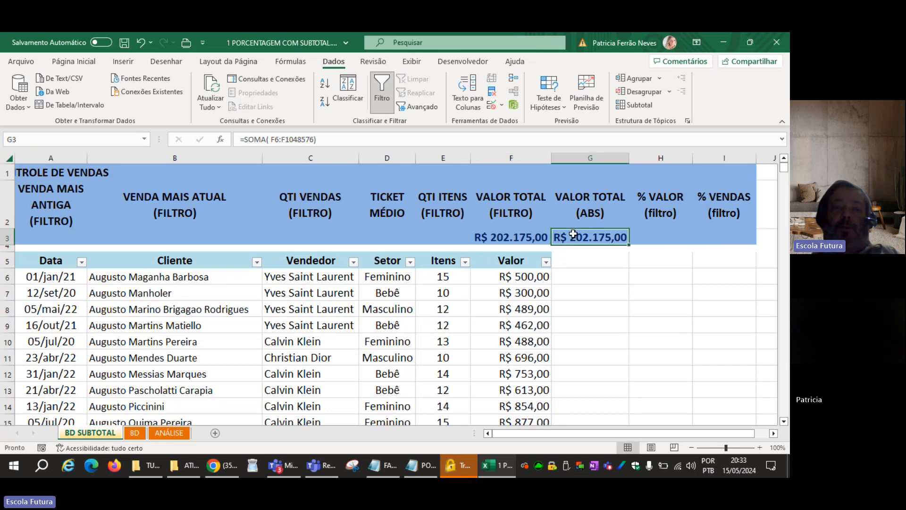
pyautogui.click(525, 236)
# Filter the Setor column by Bebê only to test the filtered subtotal in F3.
pyautogui.click(392, 264)
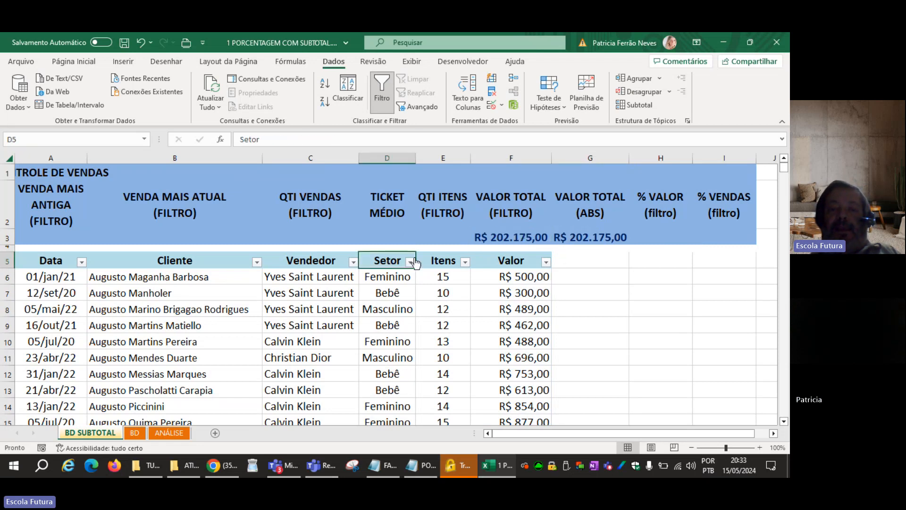
pyautogui.click(410, 262)
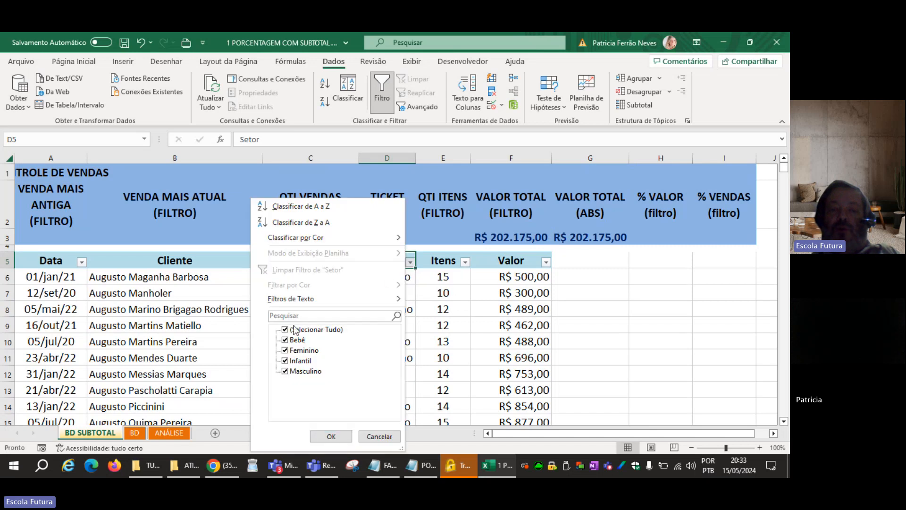
pyautogui.click(285, 330)
pyautogui.click(285, 340)
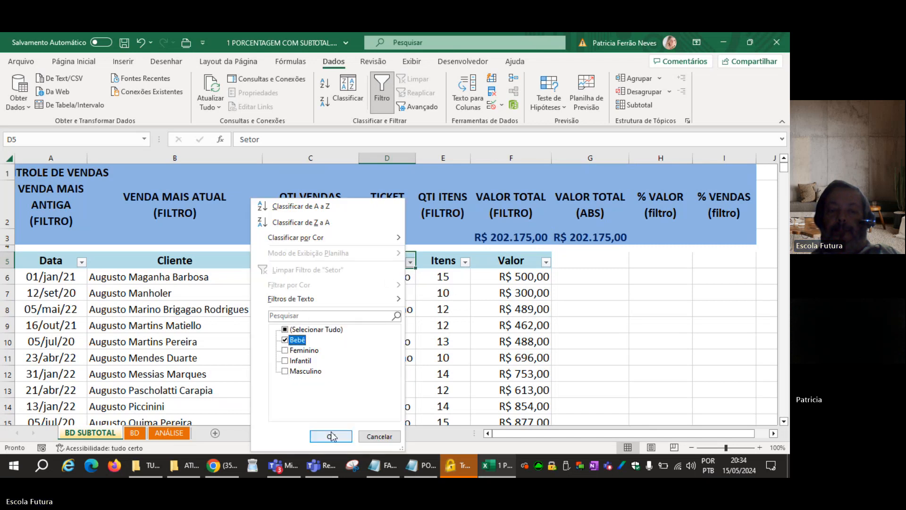
pyautogui.click(331, 435)
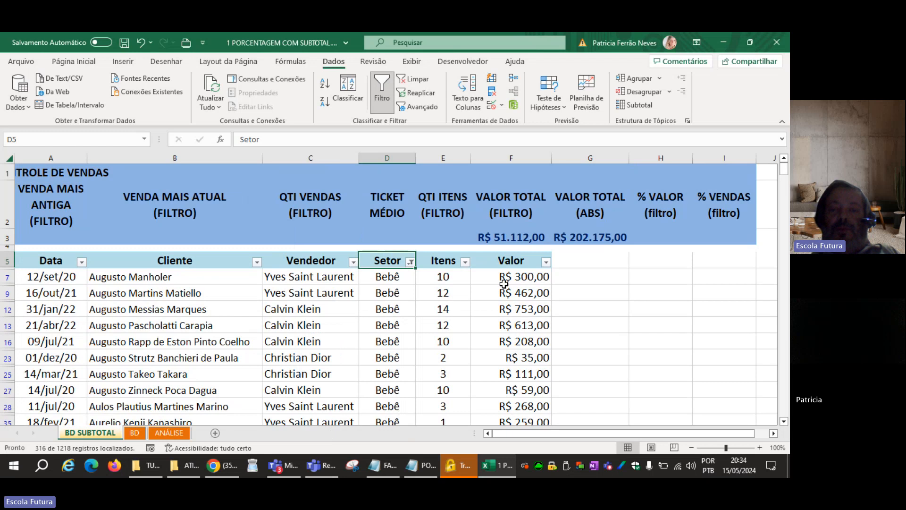
# Review the filtered Bebê amounts in the Valor column and the SUBTOTAL formula in F3.
pyautogui.moveTo(498, 278); pyautogui.dragTo(485, 400)
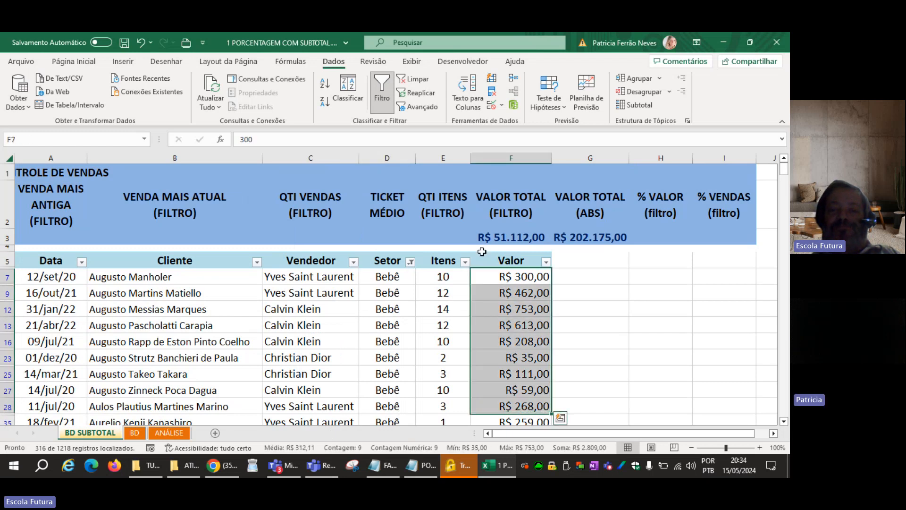
pyautogui.click(513, 236)
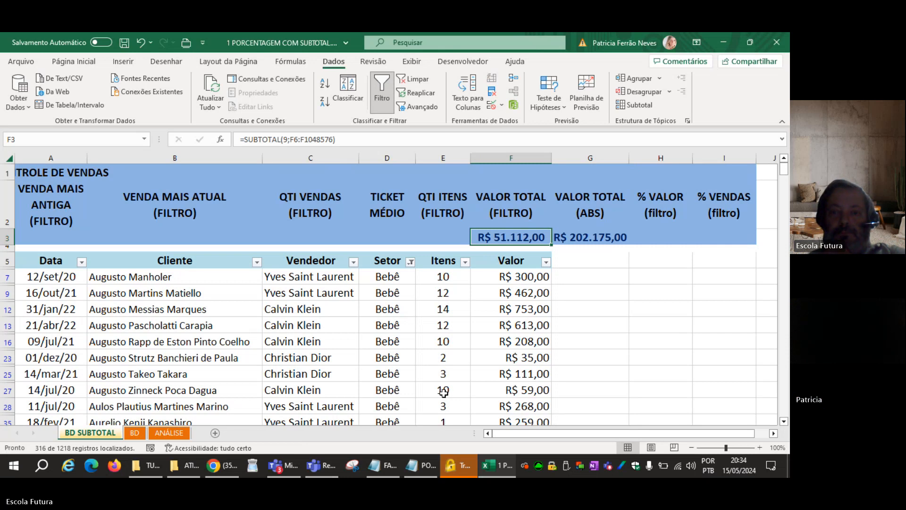
pyautogui.press('F2')
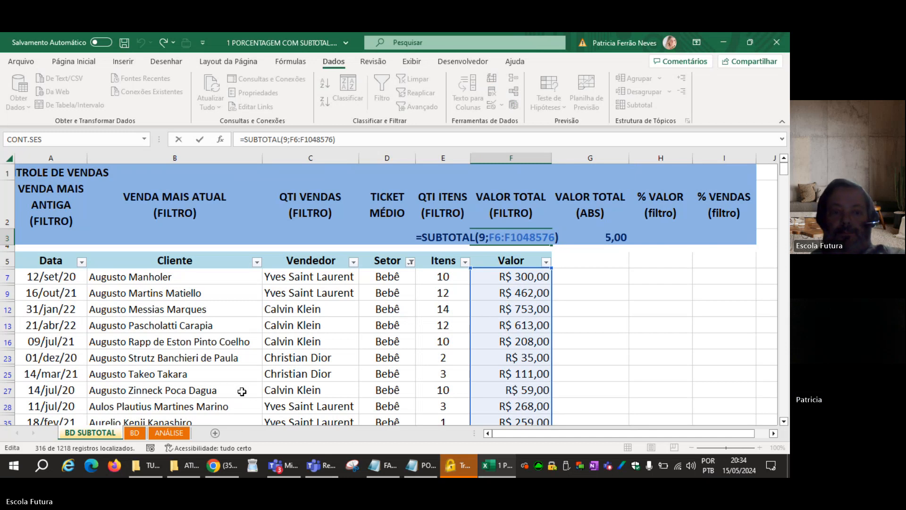
pyautogui.hotkey('ctrl', 'Return')
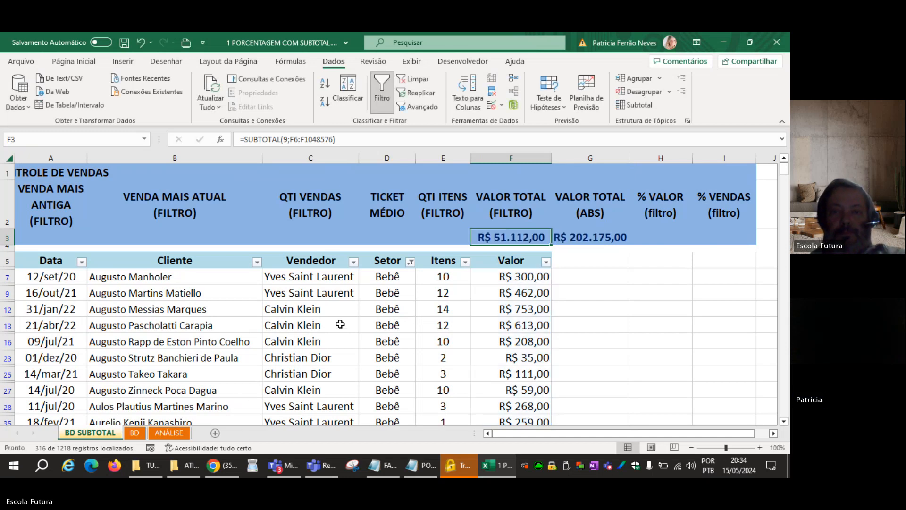
# Clear the Setor filter so that all sales records are listed again.
pyautogui.click(417, 78)
pyautogui.click(436, 238)
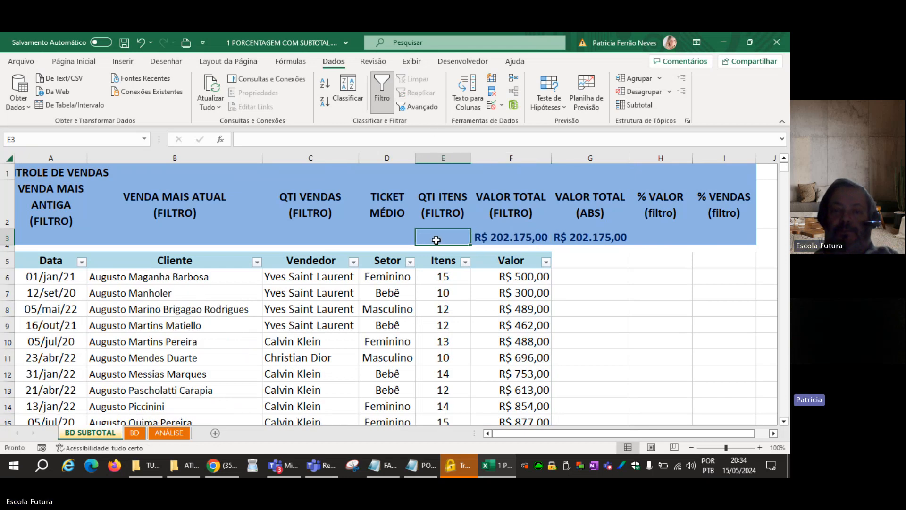
pyautogui.click(436, 295)
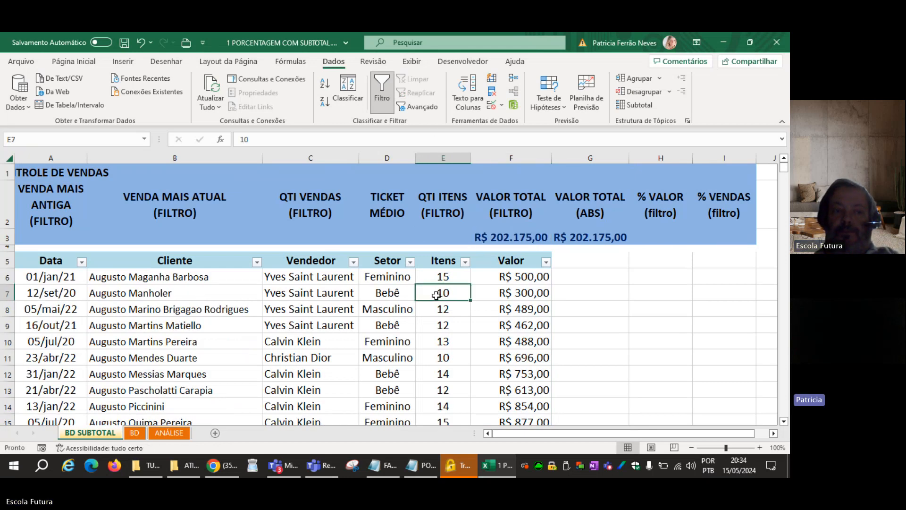
pyautogui.click(494, 277)
# Inspect the arguments of the SUBTOTAL formula in F3 with the database unfiltered, keeping the formula as it is.
pyautogui.click(490, 237)
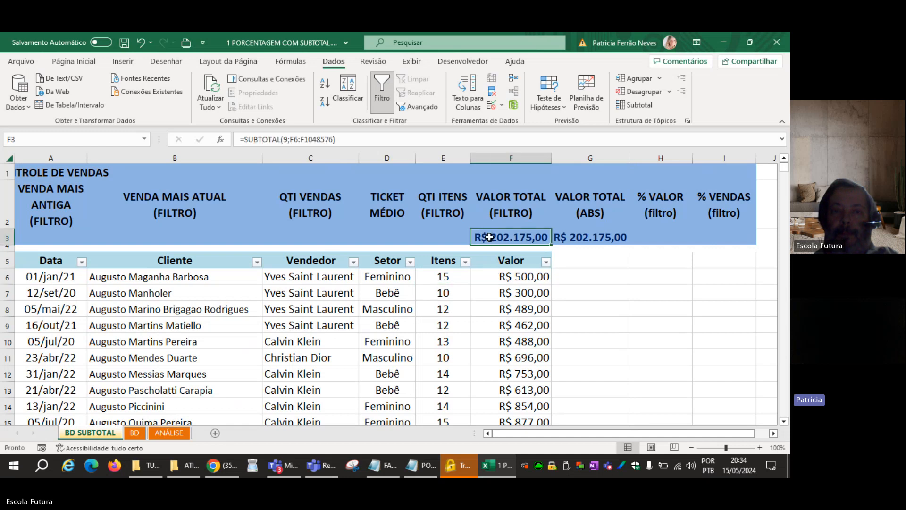
pyautogui.doubleClick(490, 238)
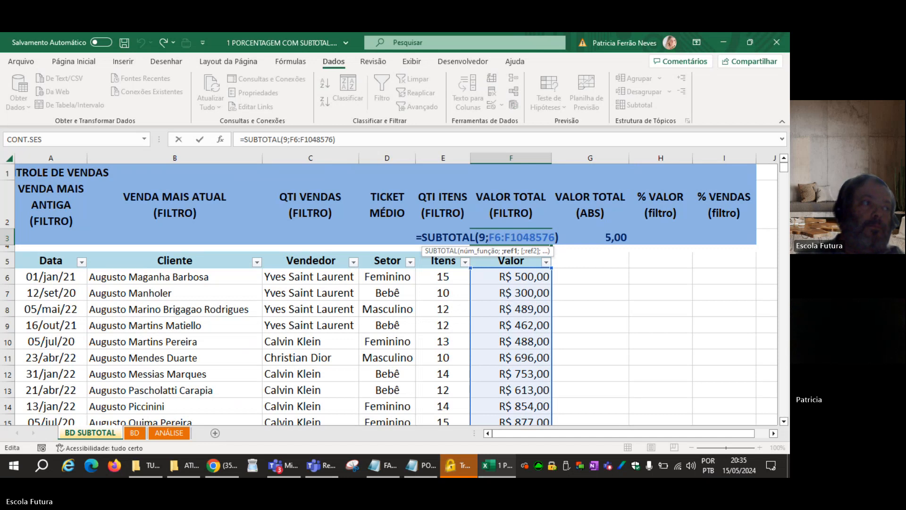
pyautogui.click(221, 466)
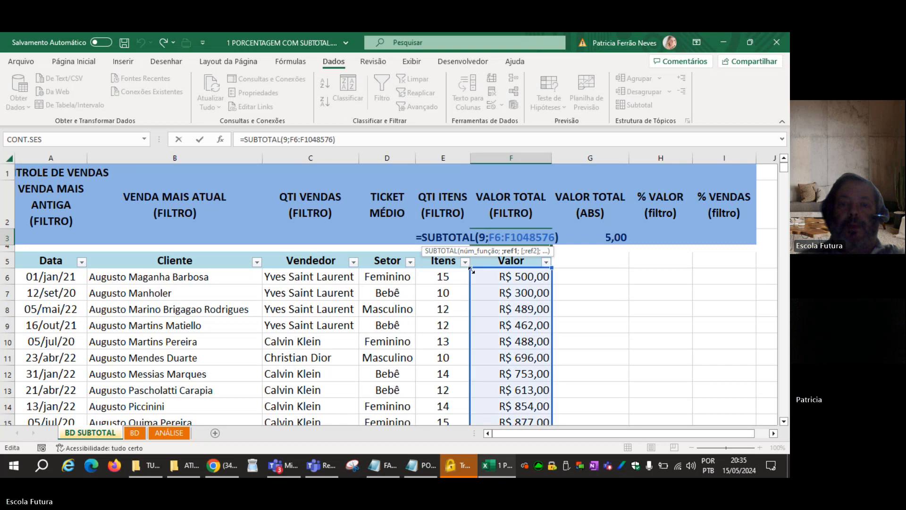
pyautogui.hotkey('ctrl', 'Return')
# Enter =SUBTOTAL( 9;E6:E1048576) in E3 under QTI ITENS (FILTRO) to sum the Itens column.
pyautogui.click(443, 239)
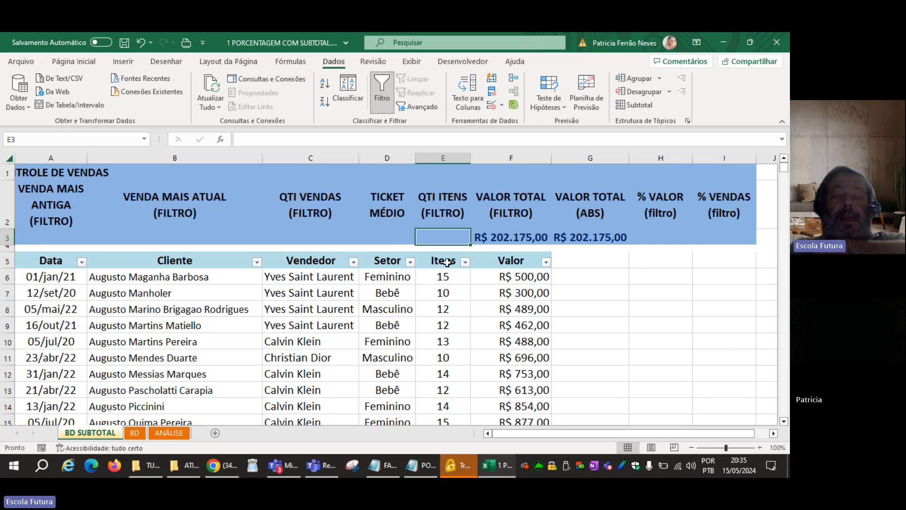
pyautogui.click(430, 280)
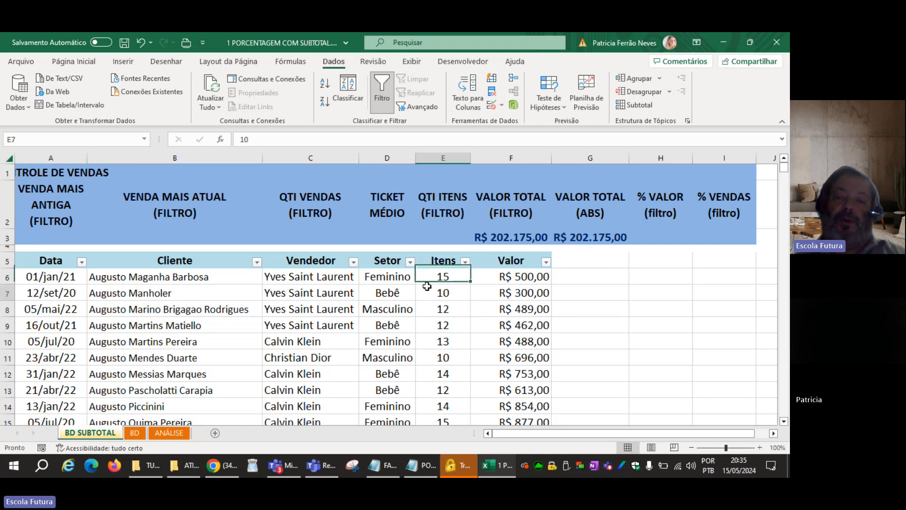
pyautogui.click(429, 288)
pyautogui.click(445, 234)
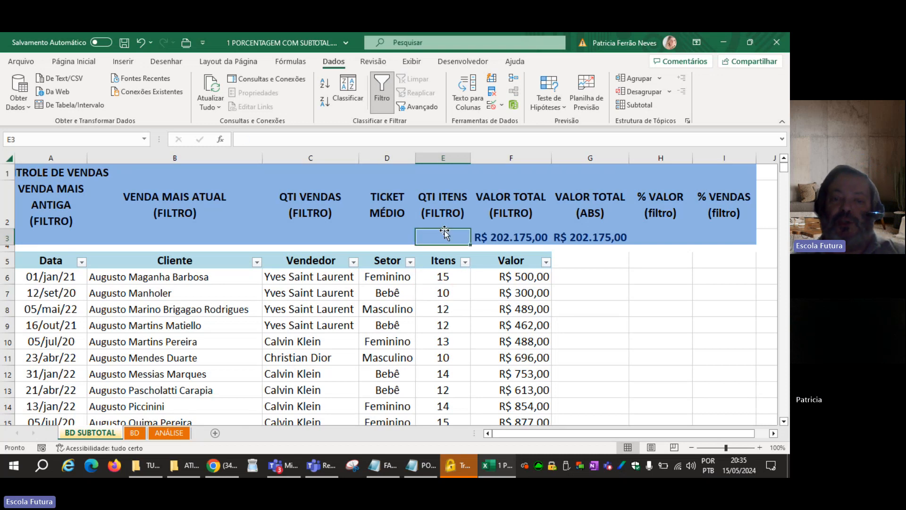
pyautogui.write('=SUBTOTAL(')
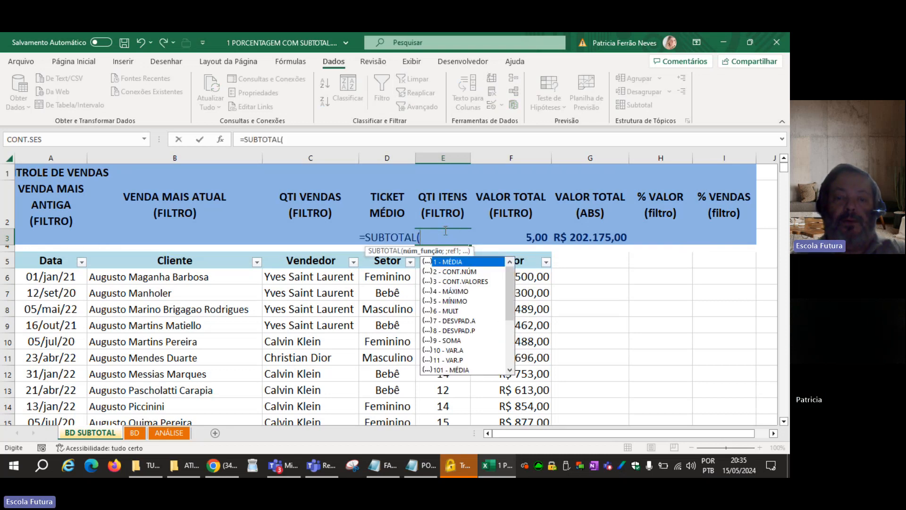
pyautogui.write(' 9')
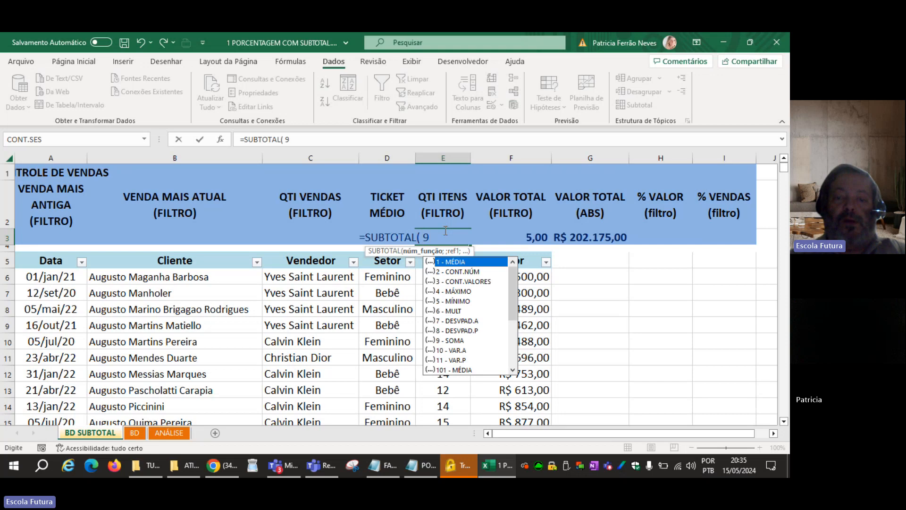
pyautogui.write(';')
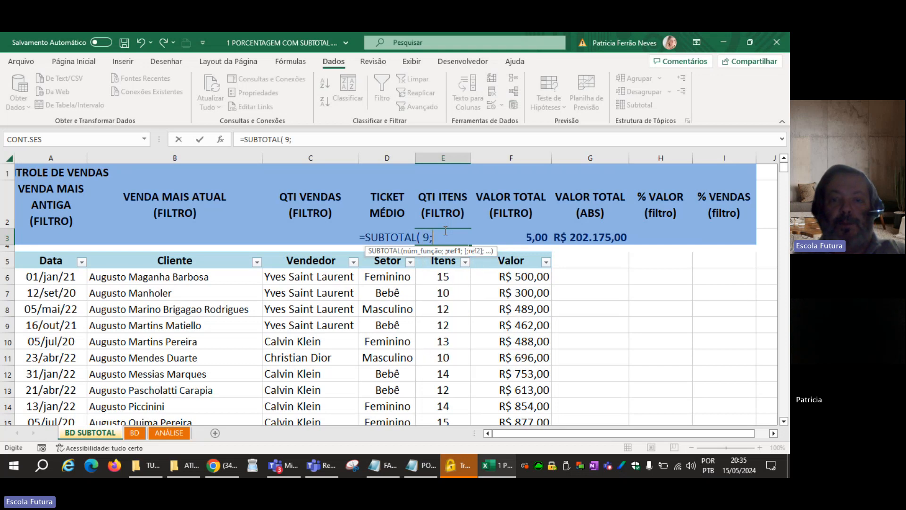
pyautogui.click(445, 277)
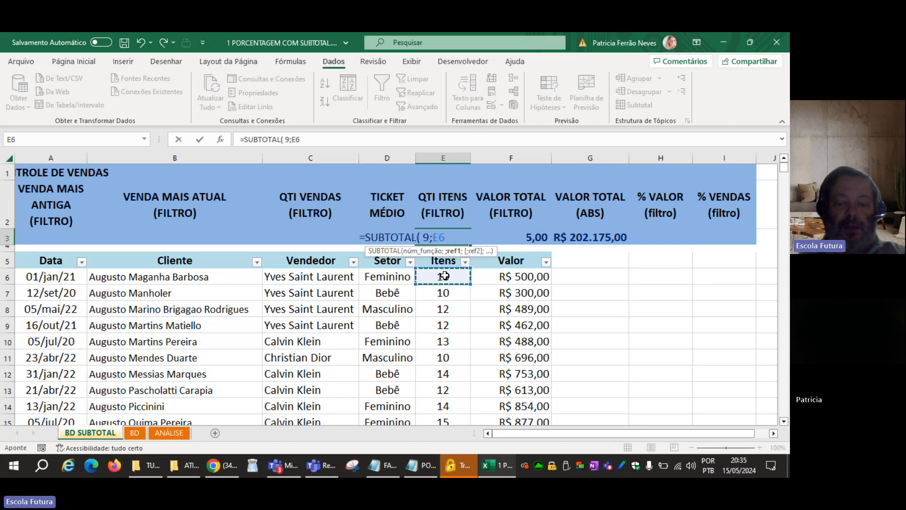
pyautogui.hotkey('ctrl', 'shift', 'Down')
pyautogui.hotkey('ctrl', 'shift', 'Down')
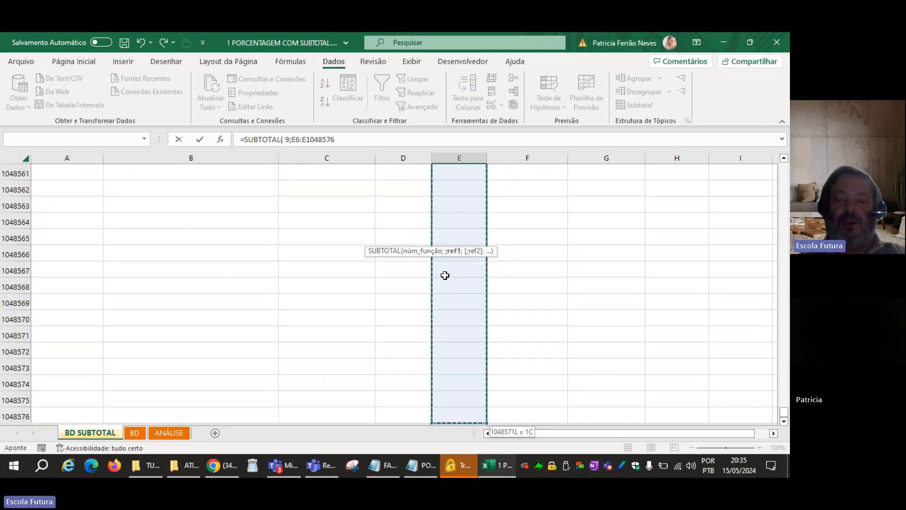
pyautogui.write(')')
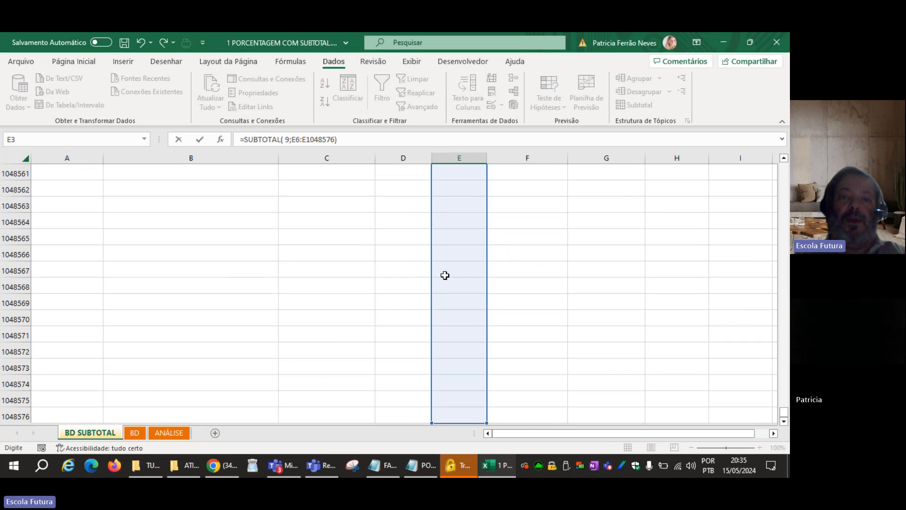
pyautogui.press('Return')
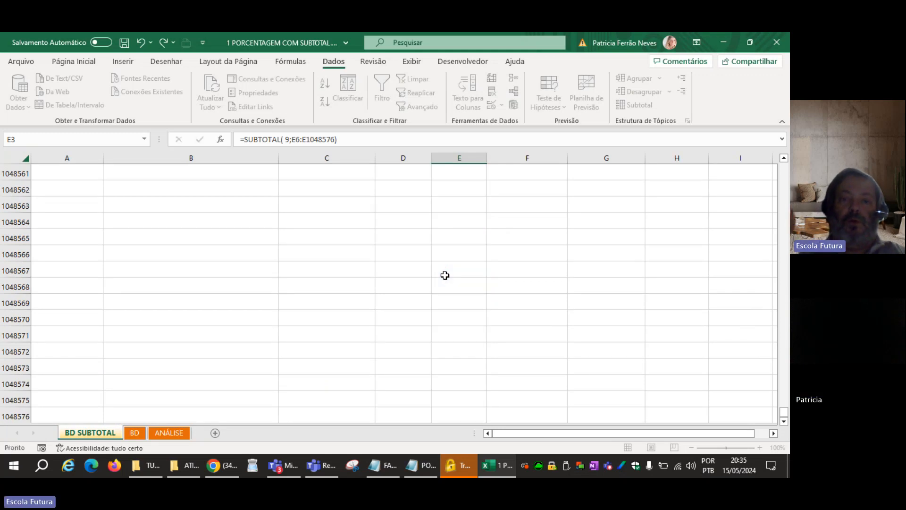
pyautogui.scroll(1, 445, 275)
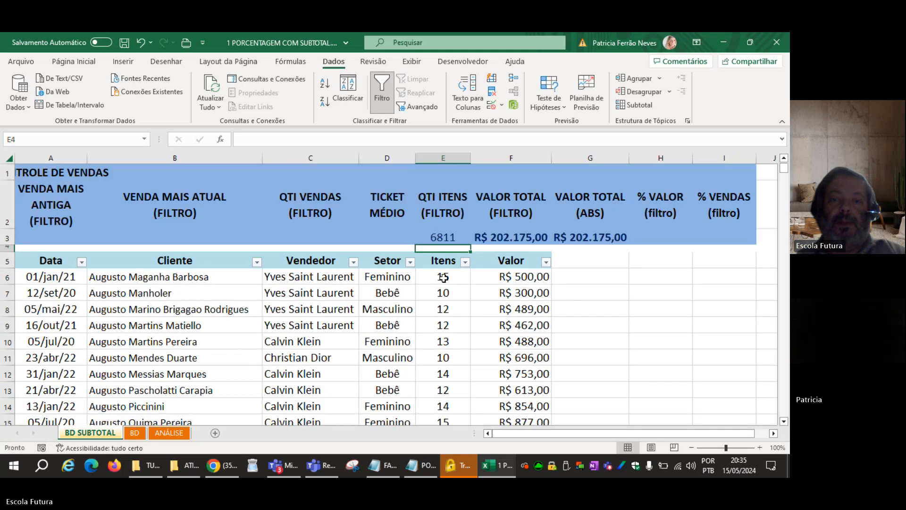
pyautogui.click(436, 232)
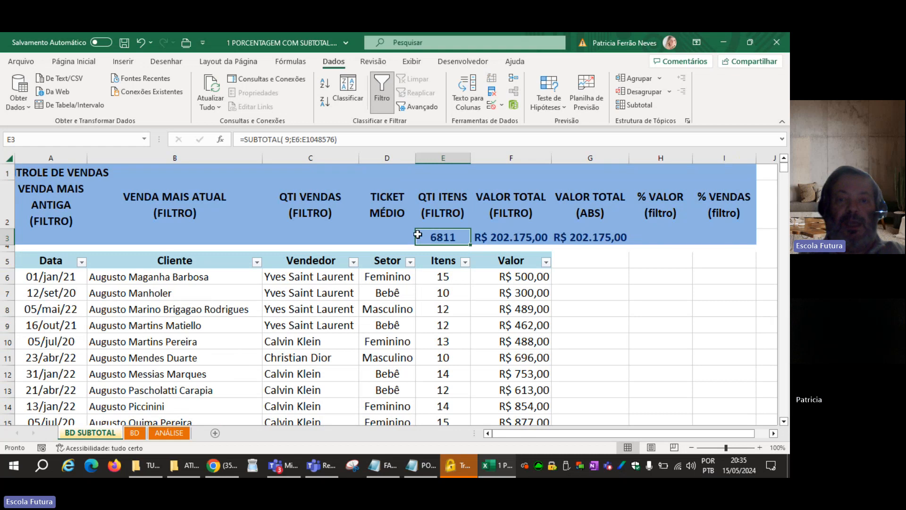
# Apply bold formatting to the summary row cells A3:I3.
pyautogui.moveTo(47, 239); pyautogui.dragTo(680, 243)
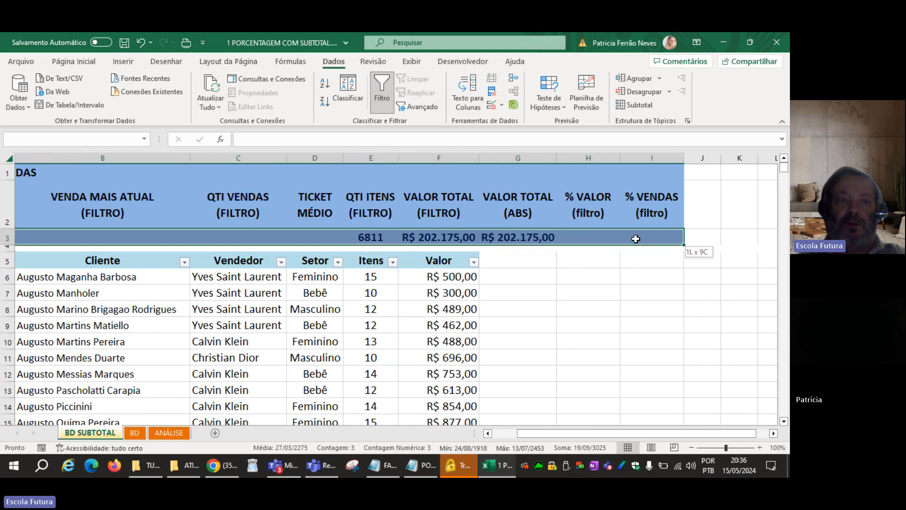
pyautogui.click(80, 62)
pyautogui.click(86, 102)
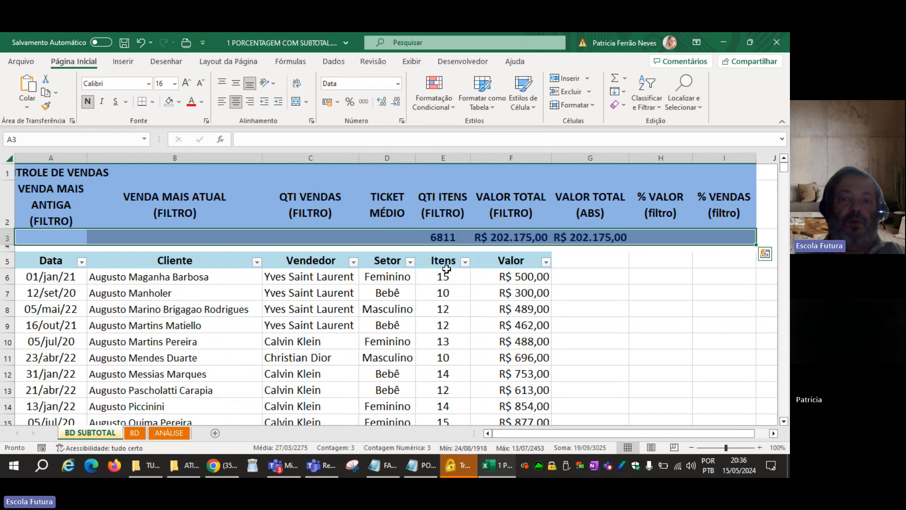
# Filter the Vendedor column by Calvin Klein only to test the filtered item subtotal in E3.
pyautogui.click(353, 261)
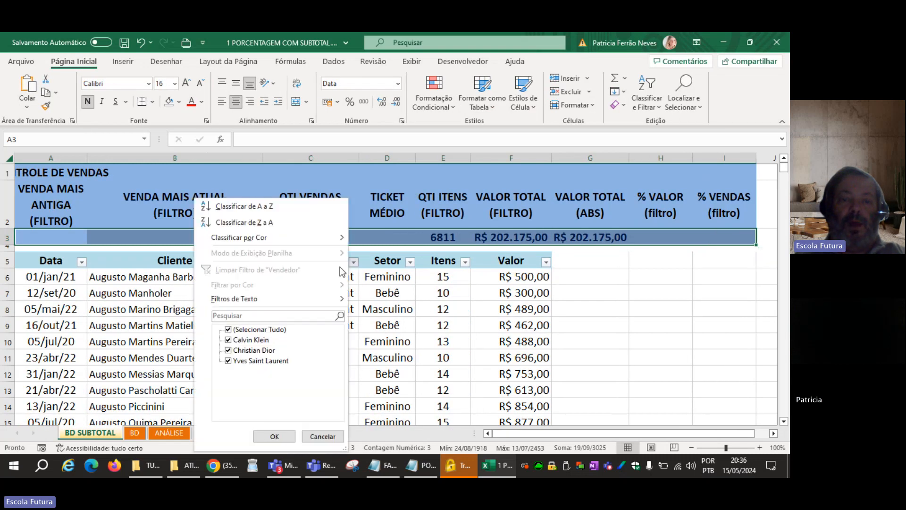
pyautogui.click(229, 329)
pyautogui.click(229, 340)
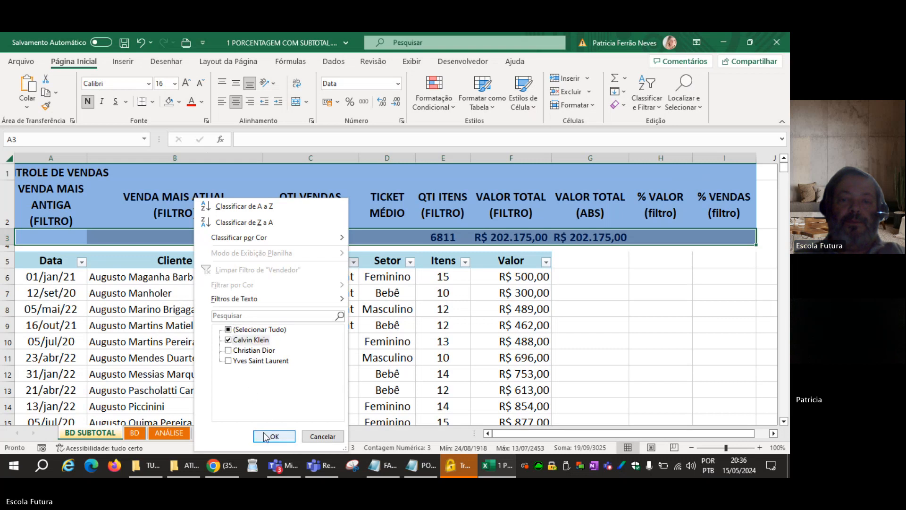
pyautogui.click(269, 435)
pyautogui.click(427, 238)
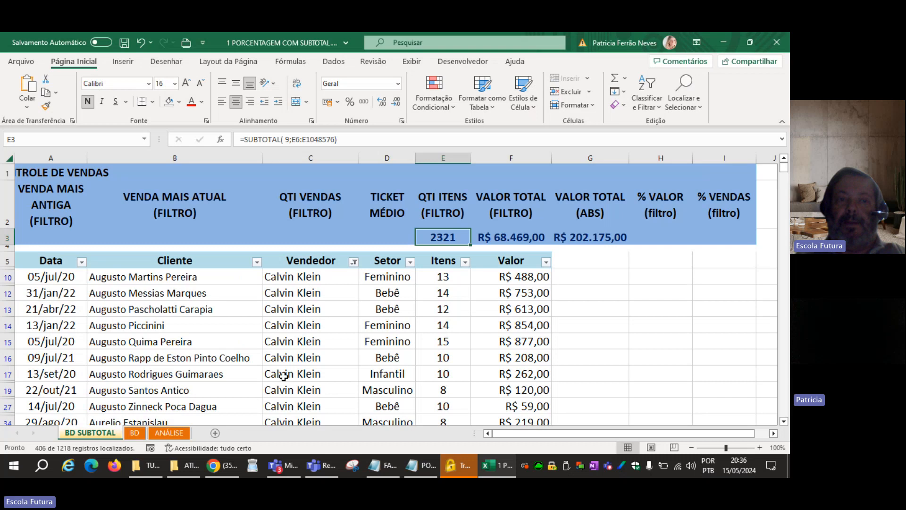
# Clear the Vendedor filter to list every sales record again.
pyautogui.click(332, 62)
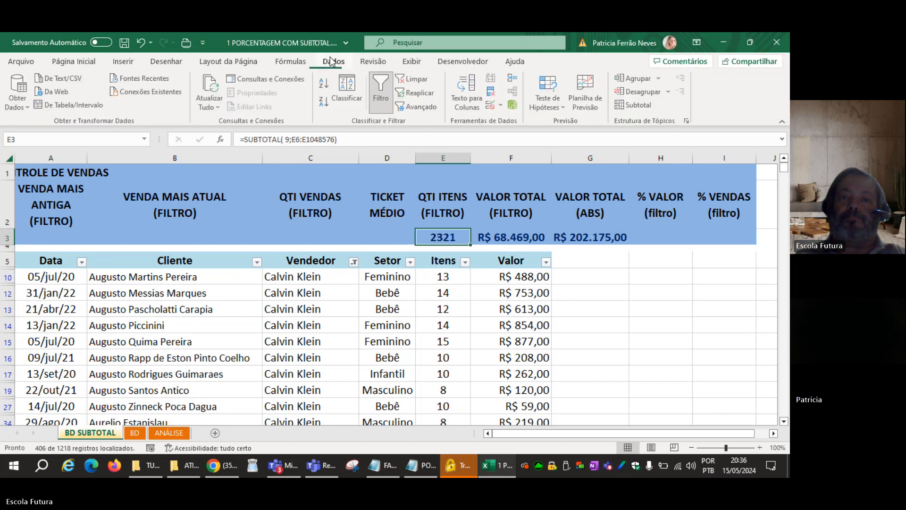
pyautogui.click(411, 79)
pyautogui.click(375, 314)
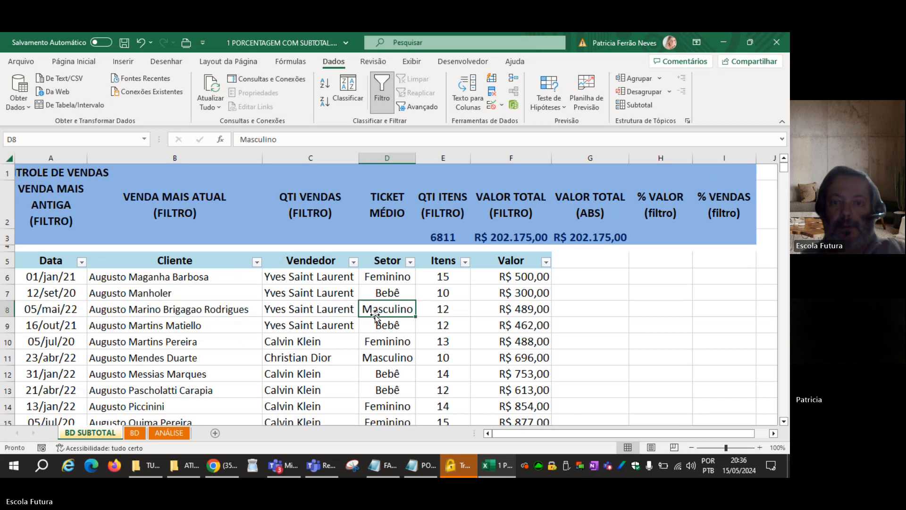
# Compare the item subtotal in E3 with the individual quantities in the Itens column.
pyautogui.click(443, 240)
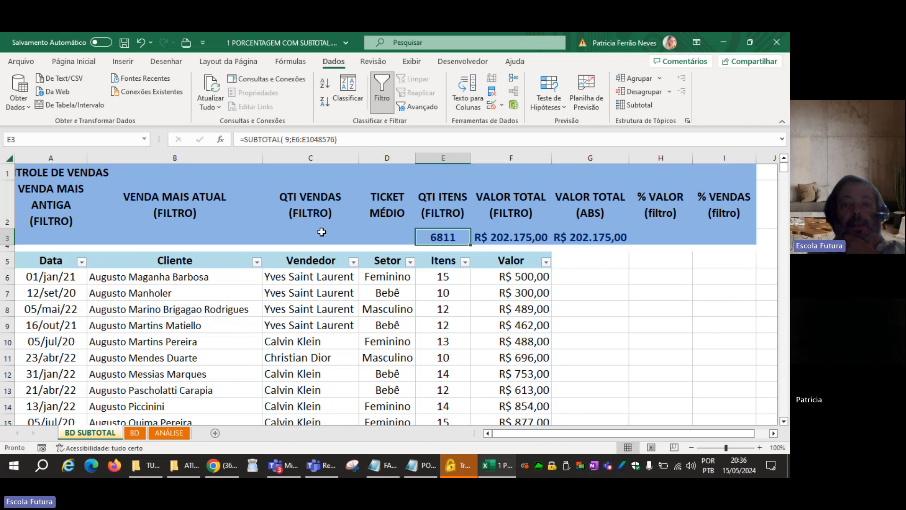
pyautogui.moveTo(451, 277); pyautogui.dragTo(451, 377)
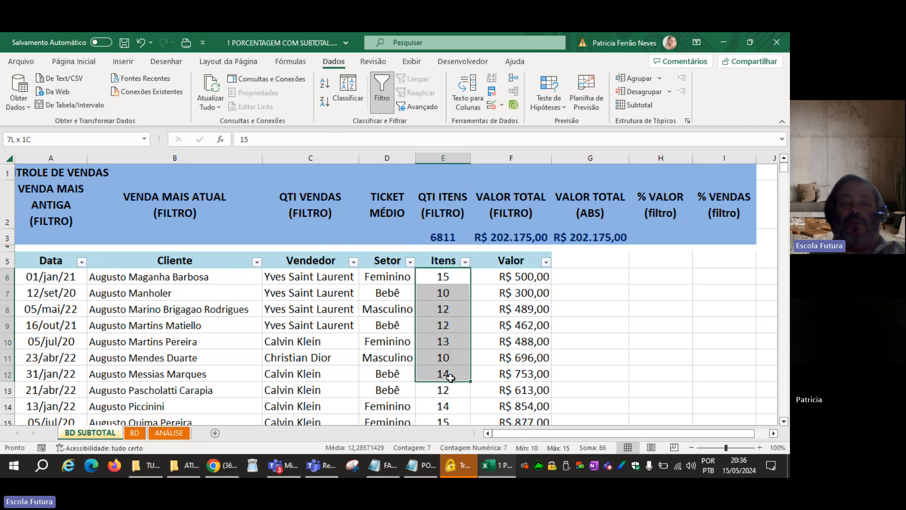
pyautogui.click(447, 273)
pyautogui.click(449, 323)
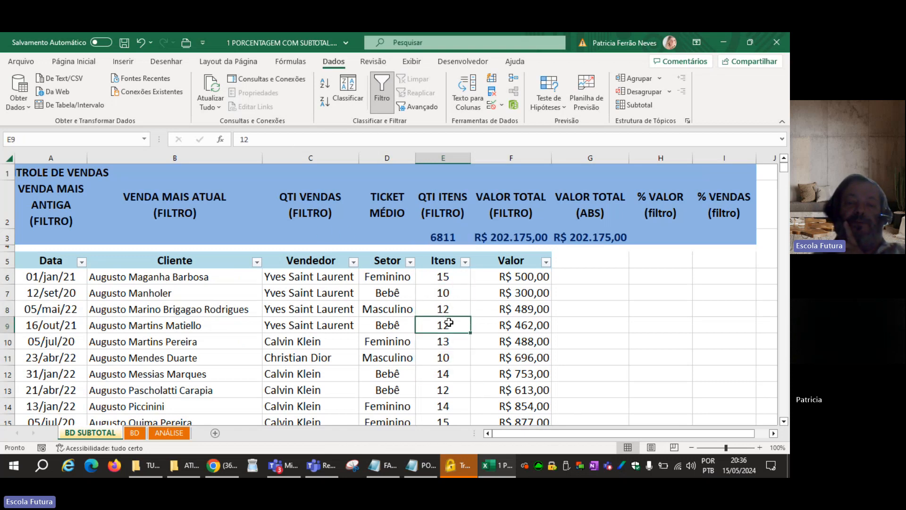
pyautogui.click(443, 342)
# Enter =SUBTOTAL(2;F6:F1048576) in C3 to count the filtered sales from the numeric Valor column.
pyautogui.click(315, 236)
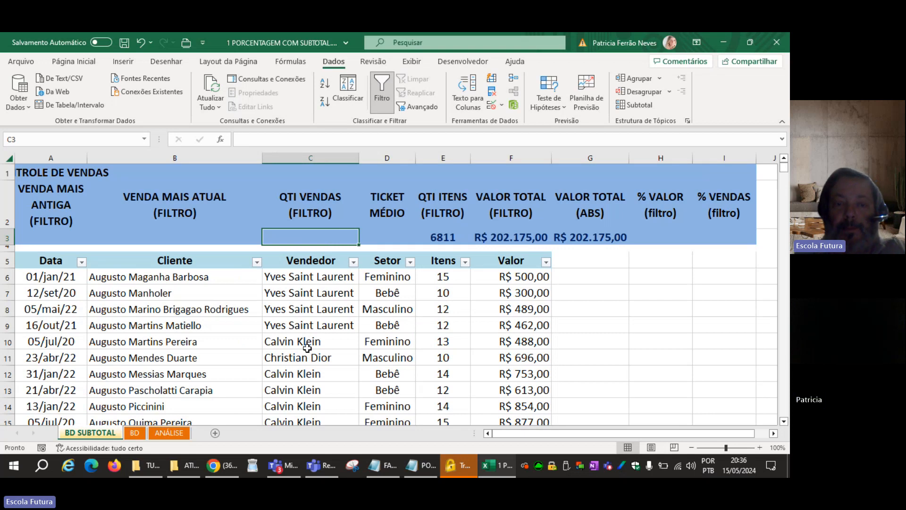
pyautogui.write('=SUB')
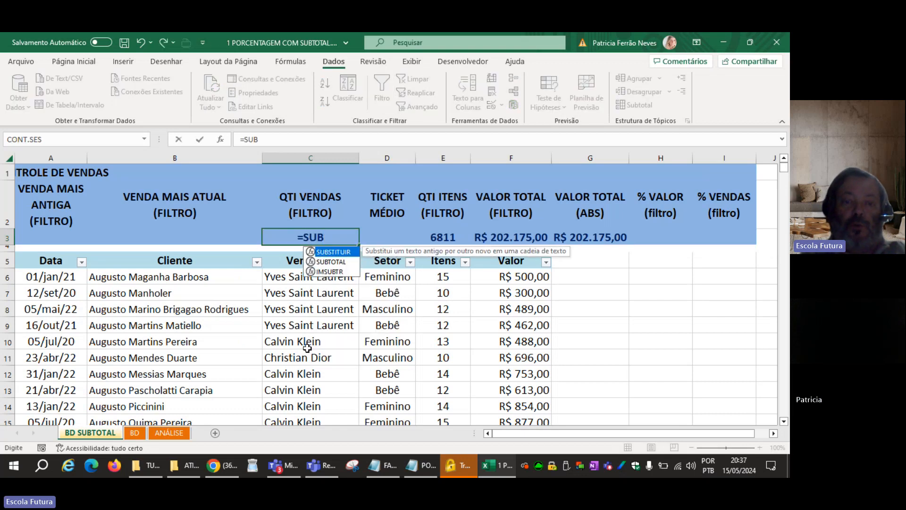
pyautogui.press('Down')
pyautogui.press('Tab')
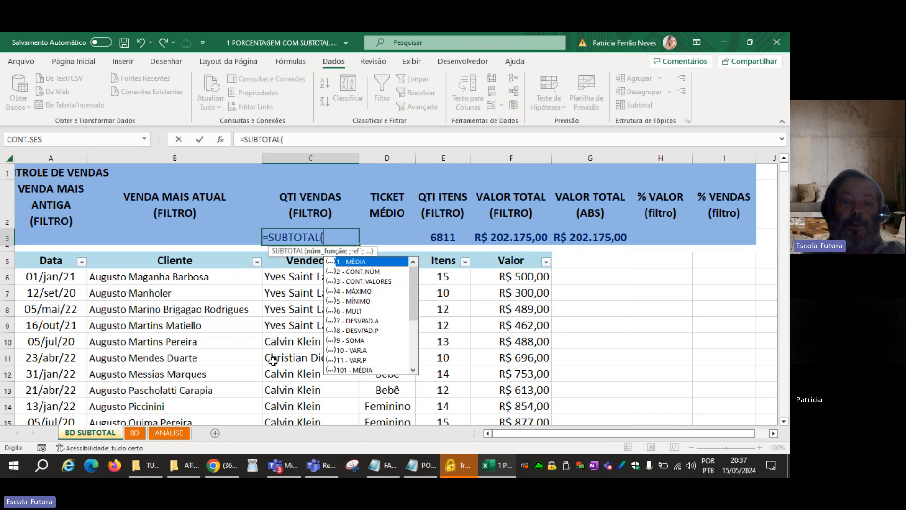
pyautogui.click(373, 271)
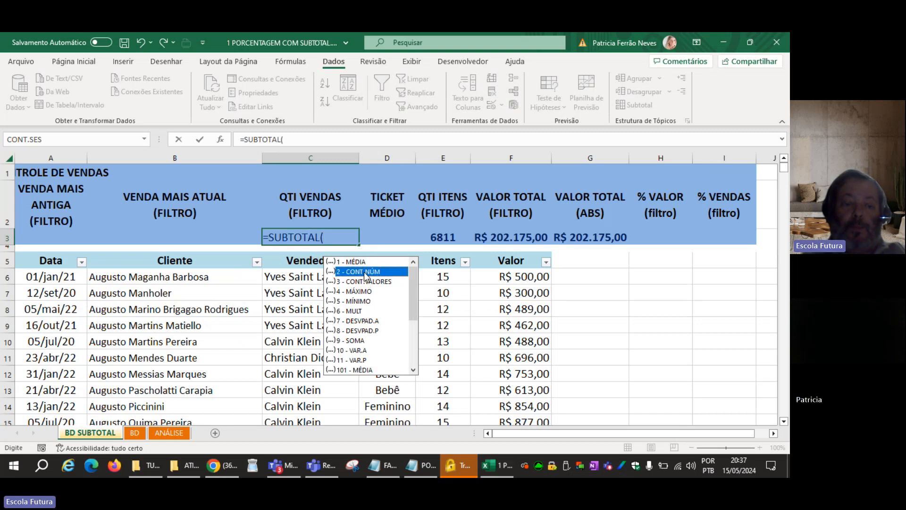
pyautogui.doubleClick(366, 273)
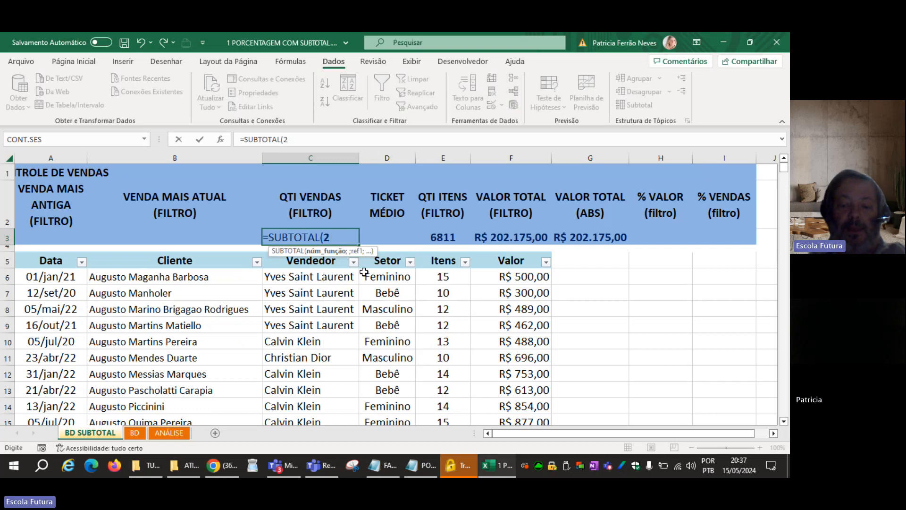
pyautogui.write(';')
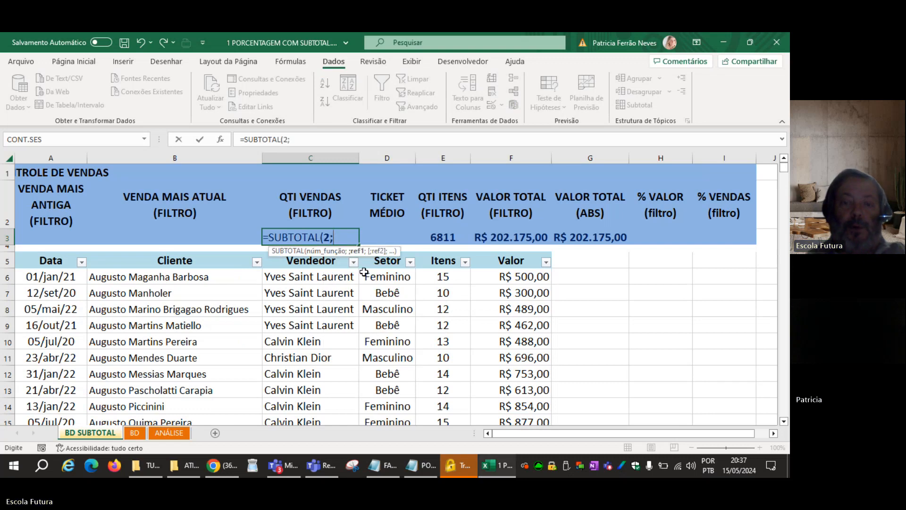
pyautogui.click(530, 279)
pyautogui.hotkey('ctrl', 'shift', 'Down')
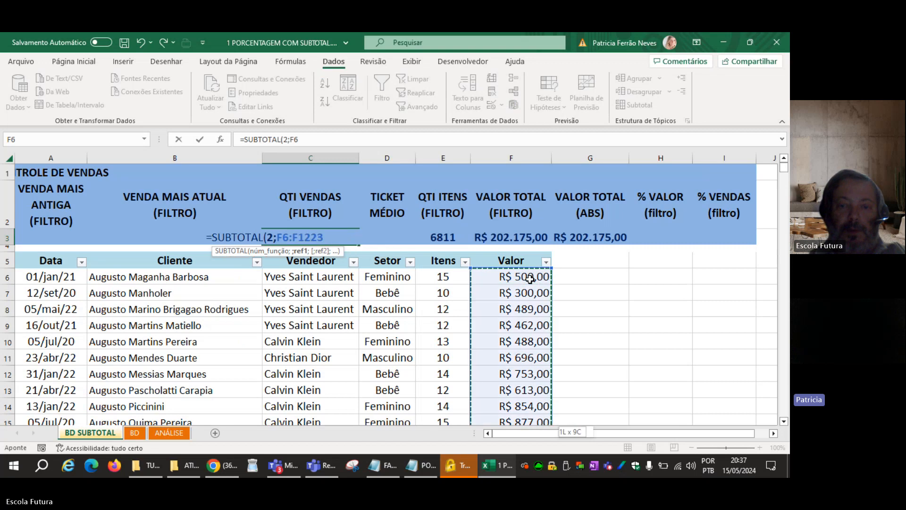
pyautogui.hotkey('ctrl', 'shift', 'Down')
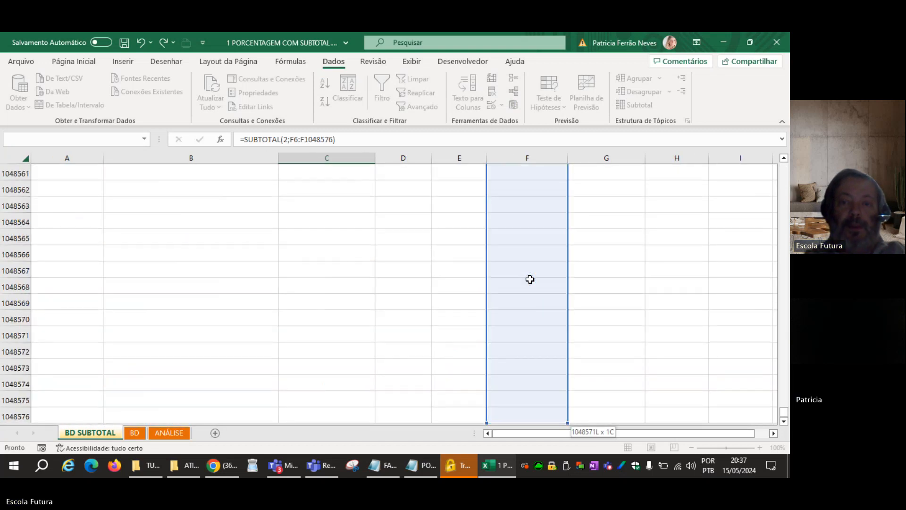
pyautogui.press('Return')
pyautogui.scroll(2, 299, 229)
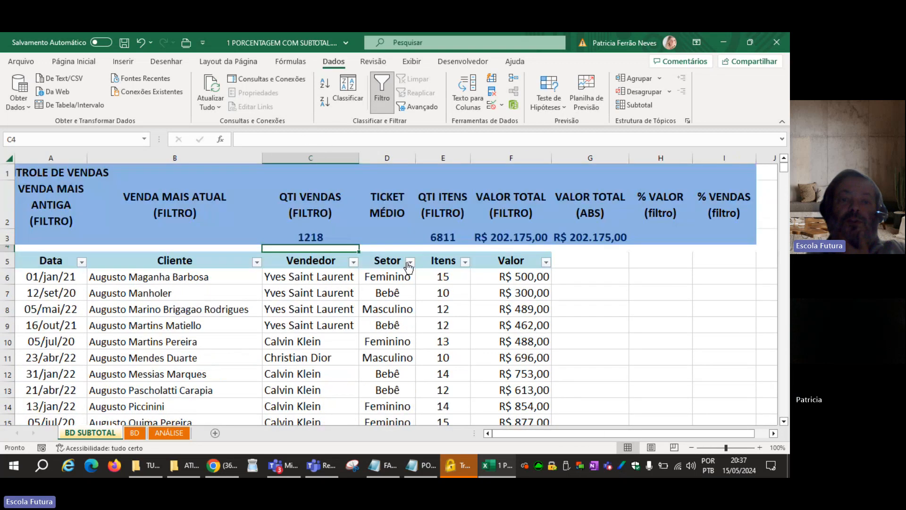
pyautogui.click(299, 229)
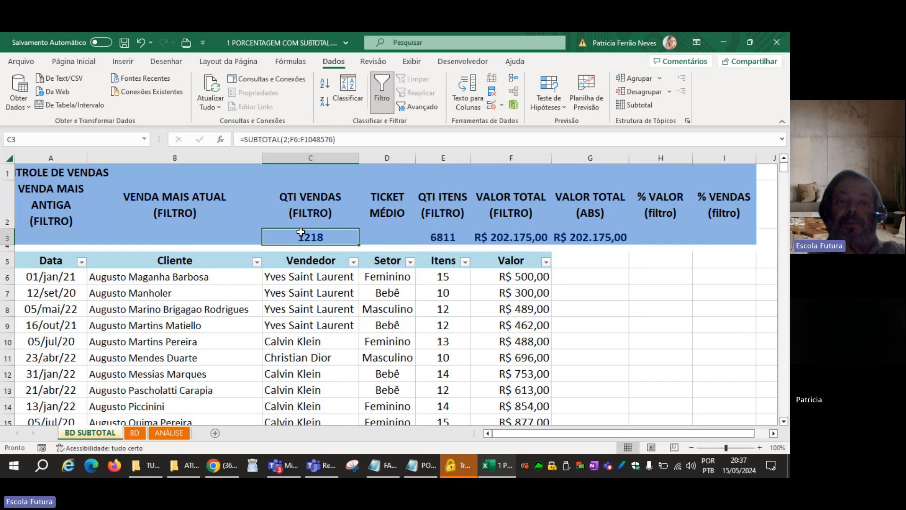
pyautogui.click(202, 274)
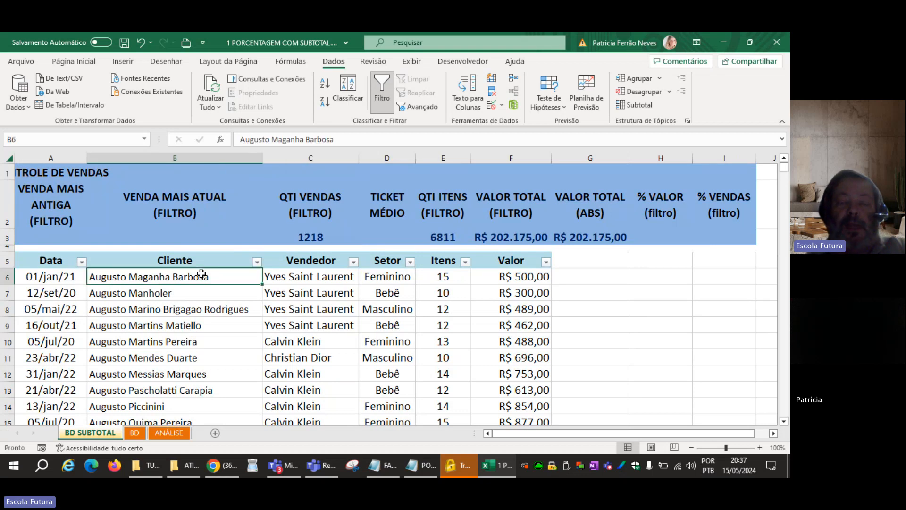
# Replace the sales count formula in C3 with =SUBTOTAL(3;B6:B1048576), counting the text entries of the Cliente column.
pyautogui.click(299, 241)
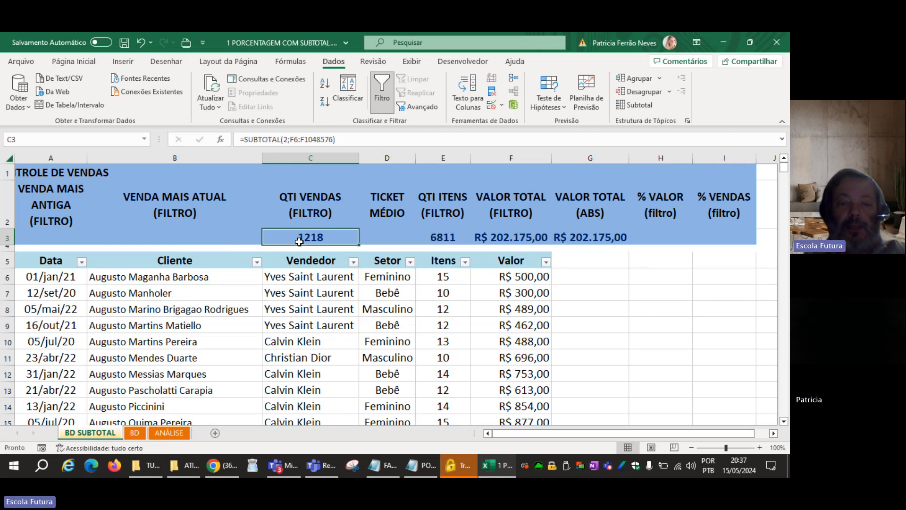
pyautogui.doubleClick(299, 241)
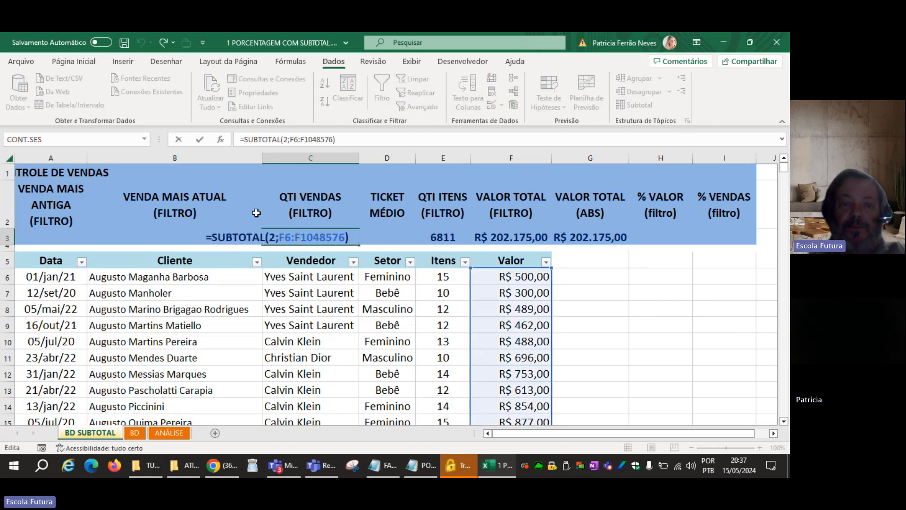
pyautogui.press('Escape')
pyautogui.write('=')
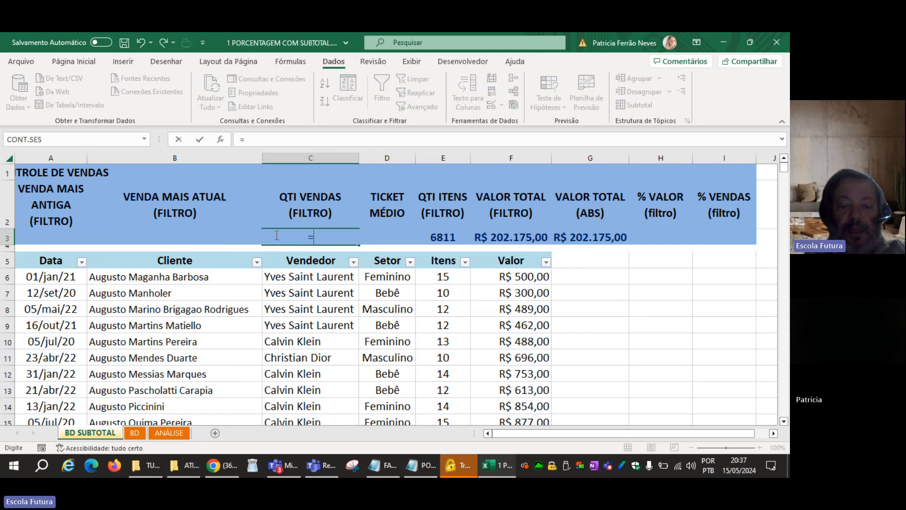
pyautogui.write('SUB')
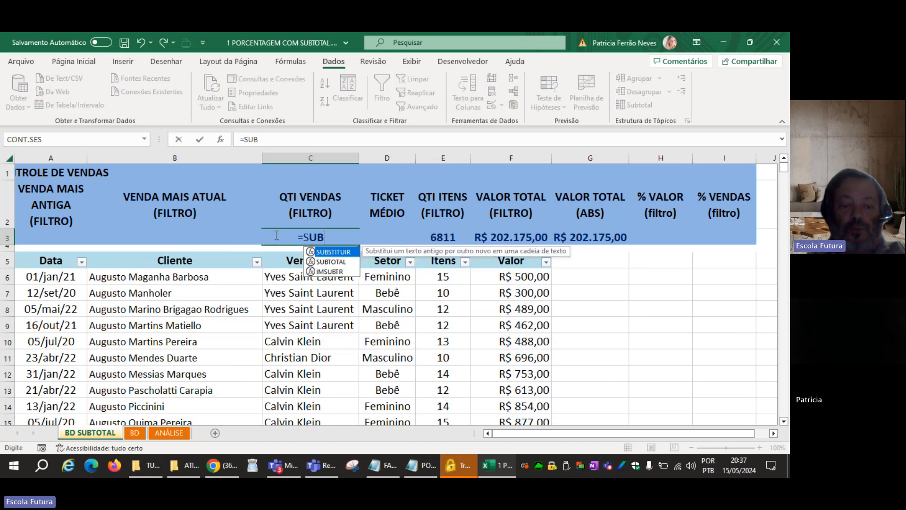
pyautogui.write('T')
pyautogui.press('Tab')
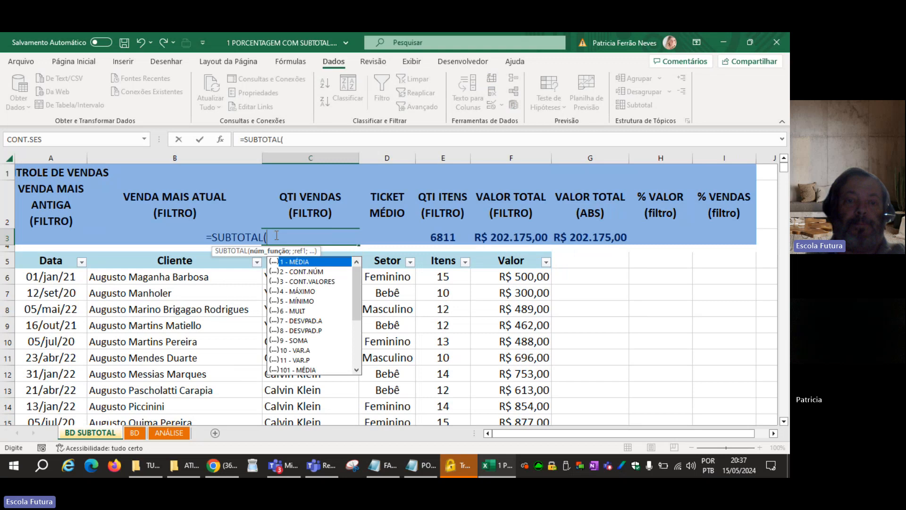
pyautogui.doubleClick(324, 286)
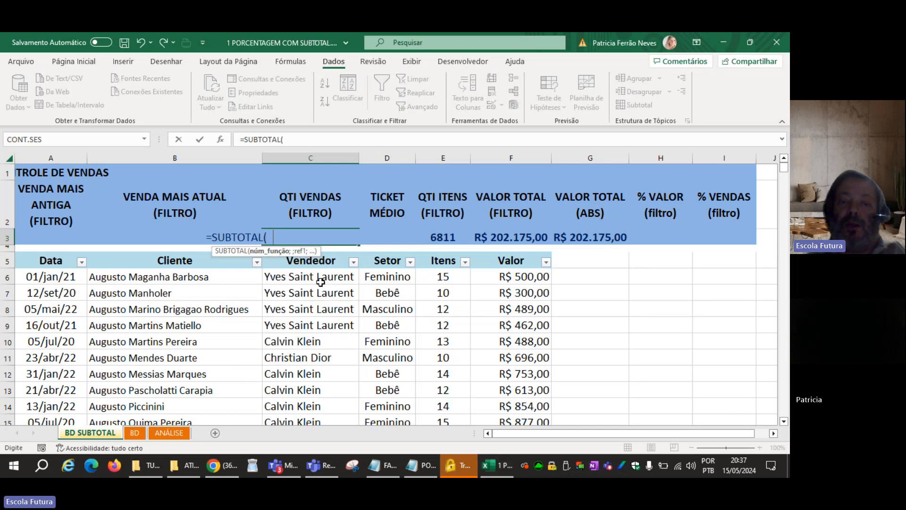
pyautogui.write(';')
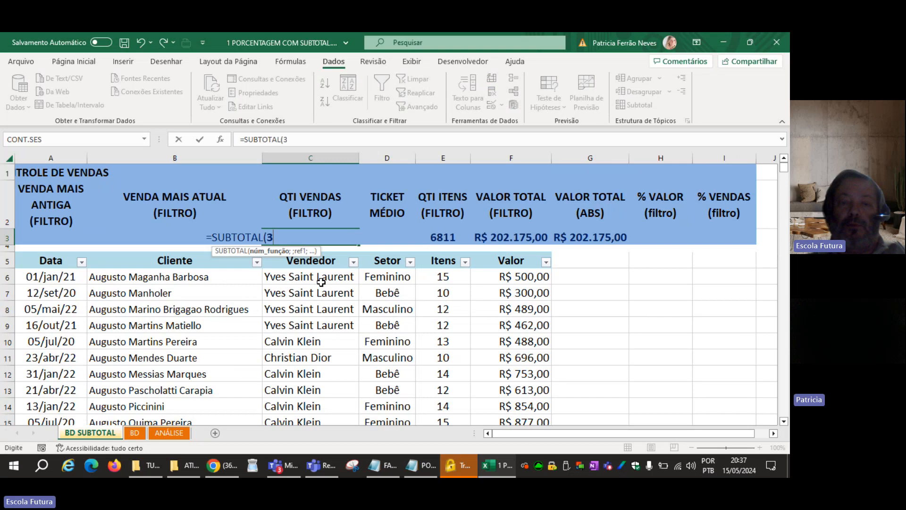
pyautogui.click(219, 277)
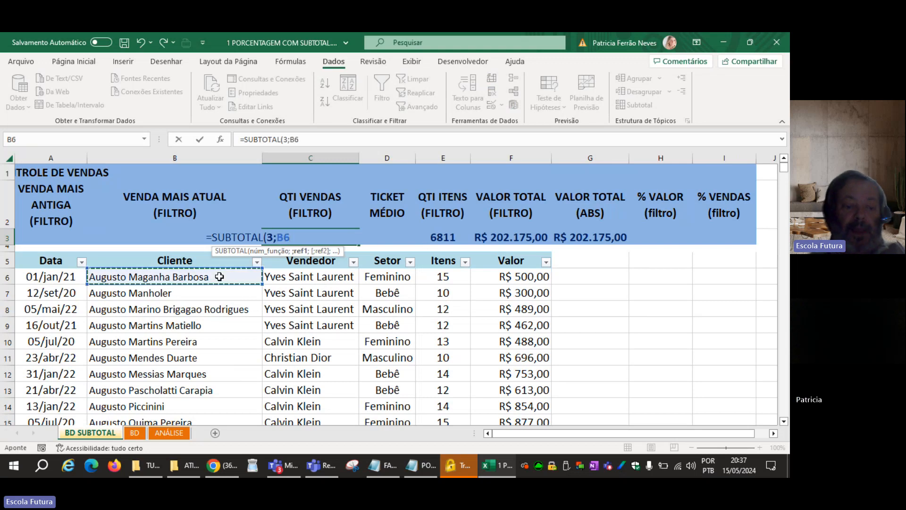
pyautogui.hotkey('ctrl', 'shift', 'Down')
pyautogui.hotkey('ctrl', 'shift', 'Down')
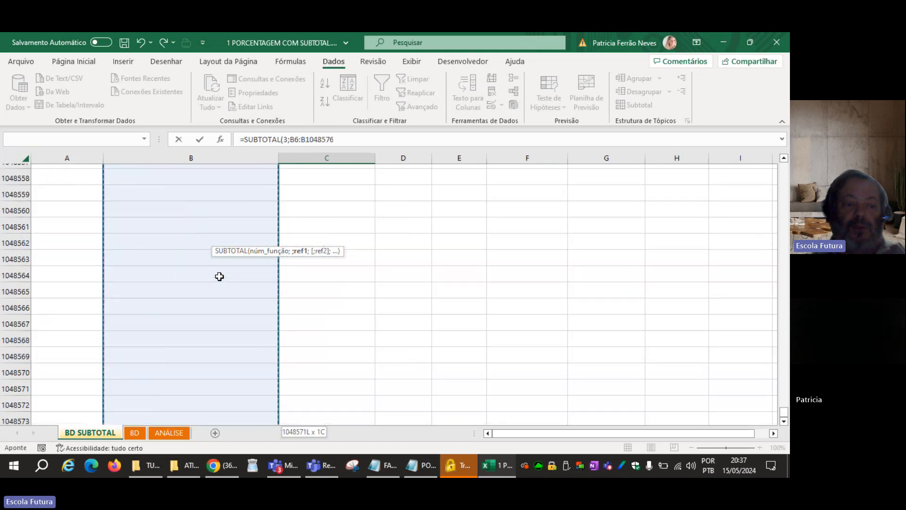
pyautogui.press('Return')
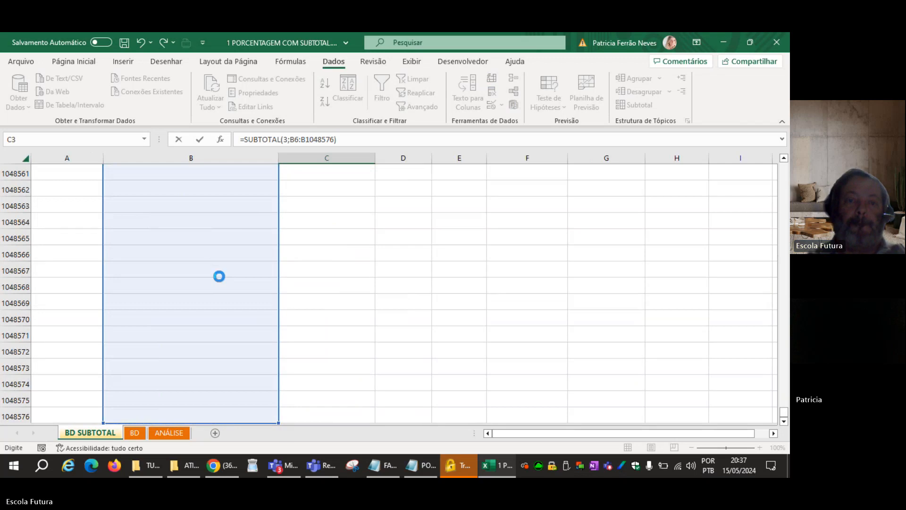
pyautogui.scroll(1, 312, 302)
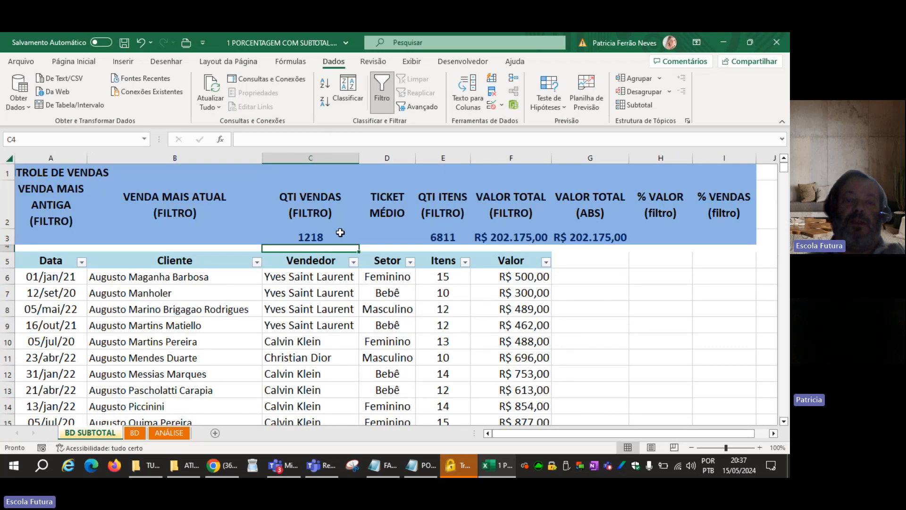
# Review the range used by the sales count formula in C3 against the Cliente and Valor columns.
pyautogui.click(337, 233)
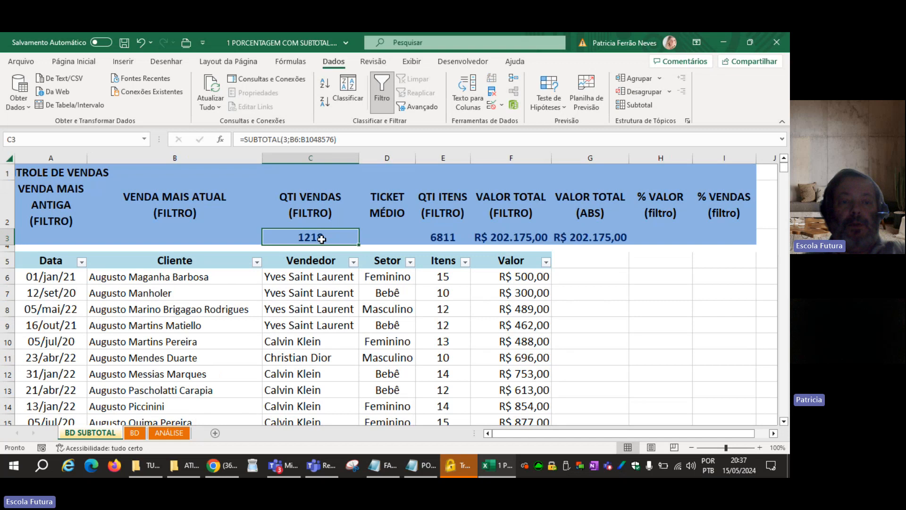
pyautogui.click(228, 274)
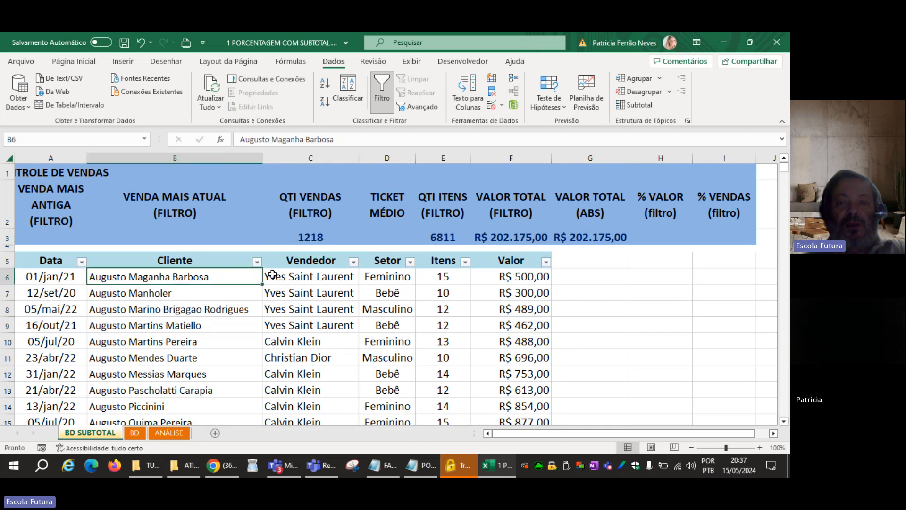
pyautogui.click(518, 275)
pyautogui.click(296, 239)
pyautogui.doubleClick(296, 238)
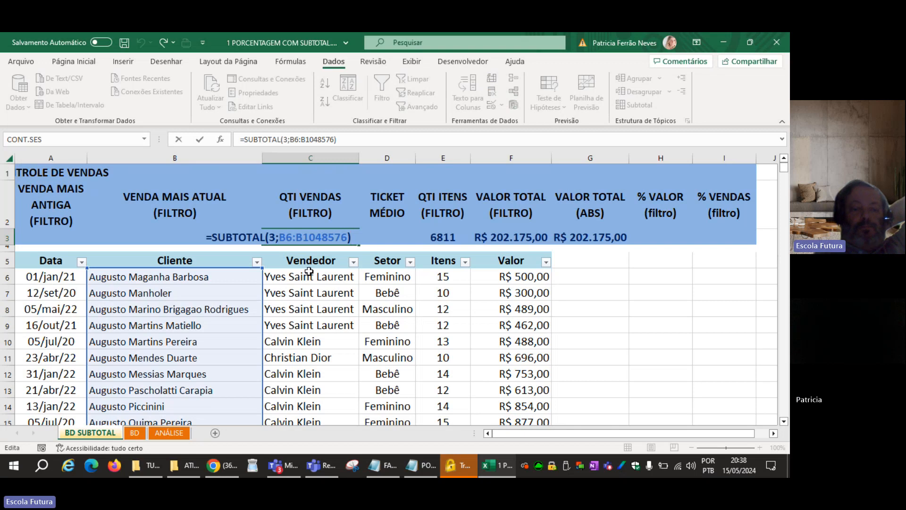
pyautogui.hotkey('ctrl', 'Return')
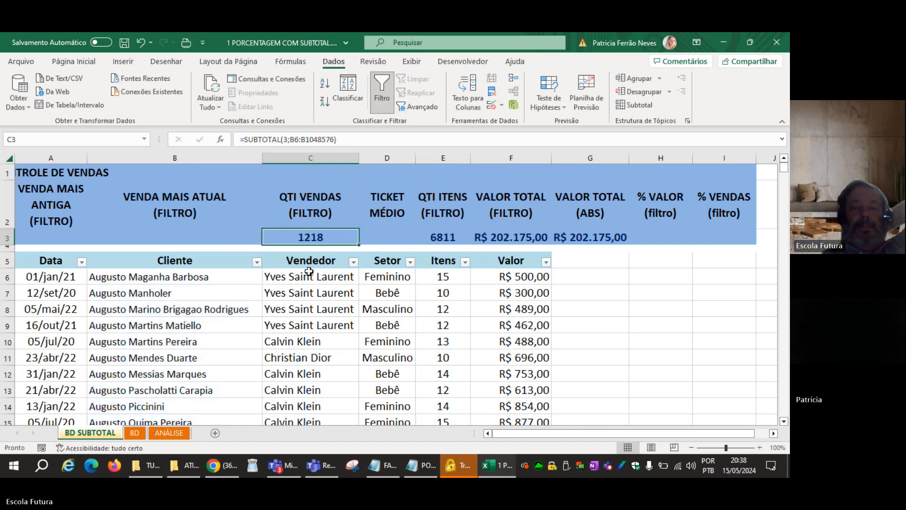
# Enter =SUBTOTAL(1;F6:F1048576) in D3 to calculate the filtered average ticket from the Valor column.
pyautogui.click(372, 236)
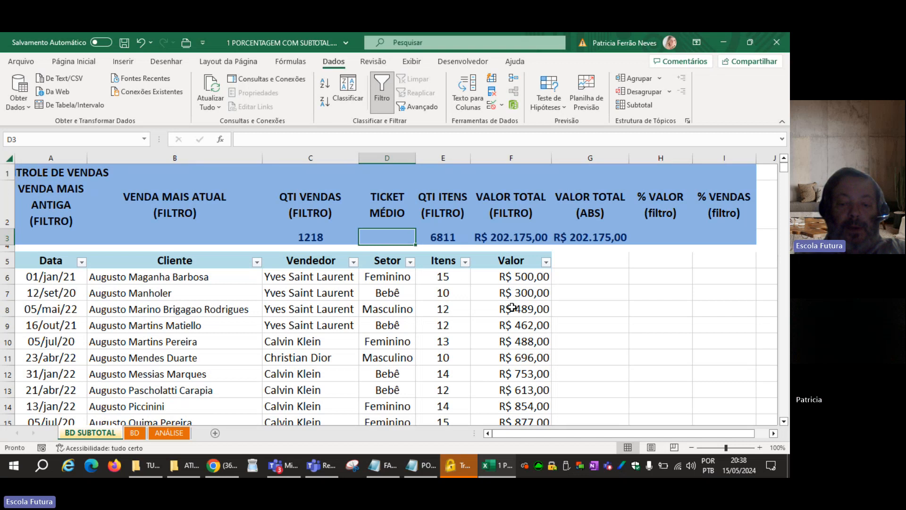
pyautogui.write('=SUB')
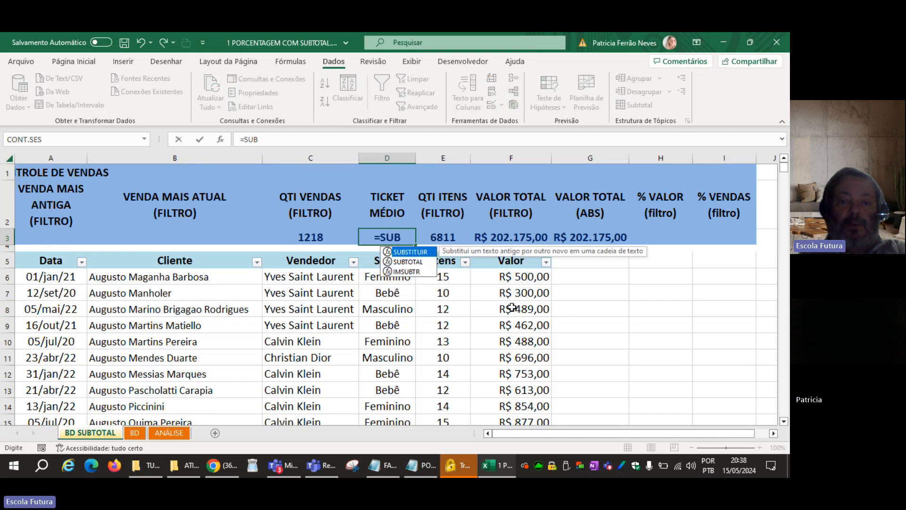
pyautogui.press('Down')
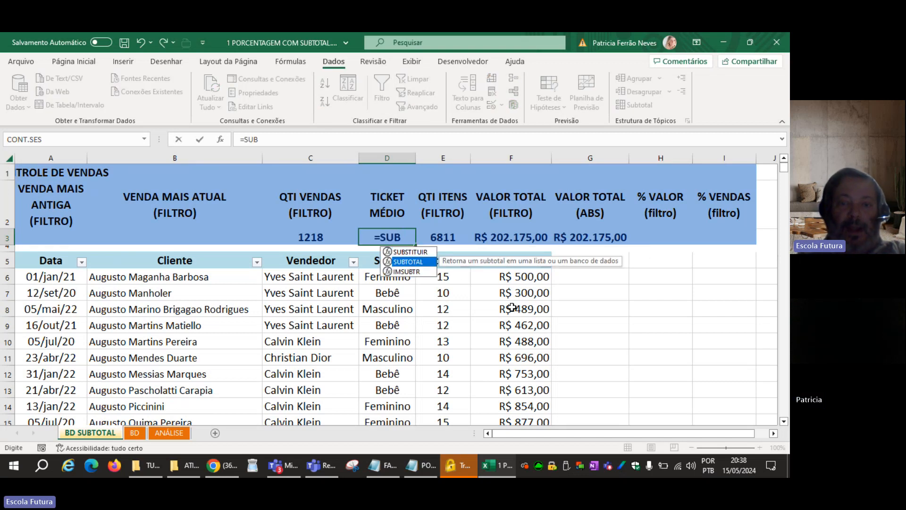
pyautogui.press('Tab')
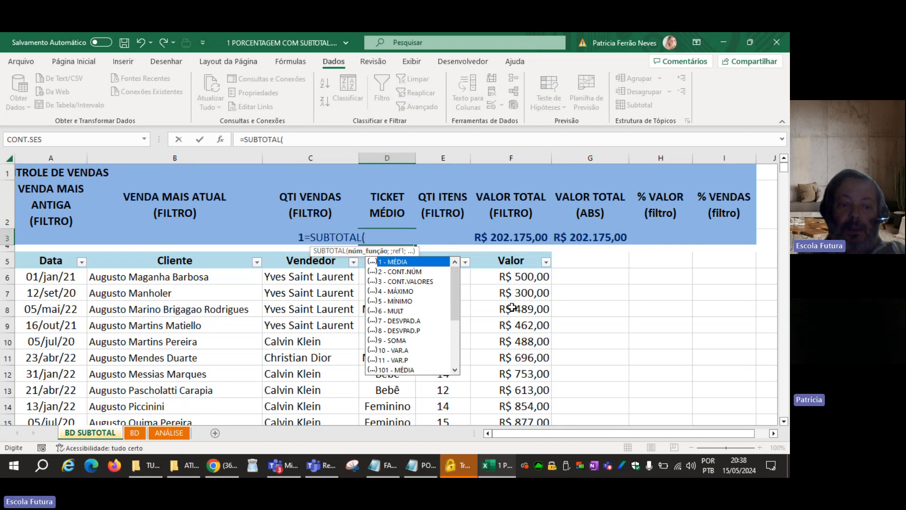
pyautogui.write('1;')
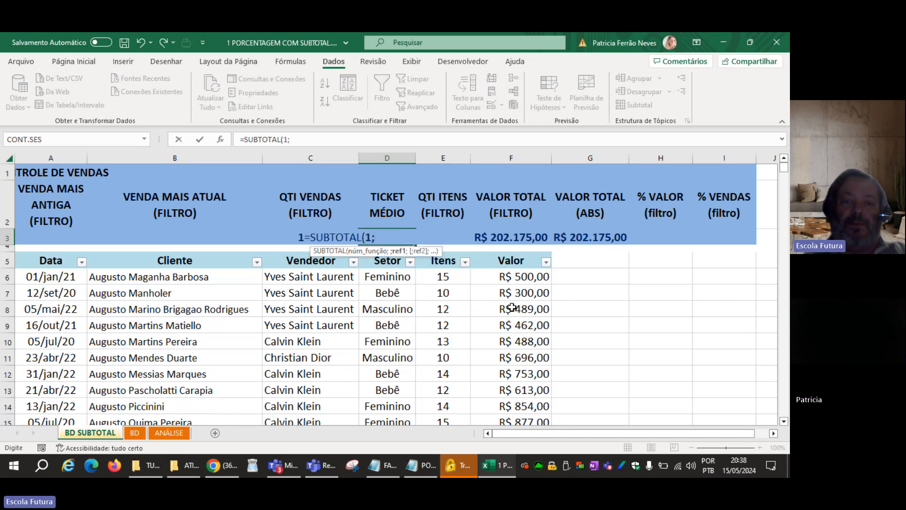
pyautogui.click(522, 273)
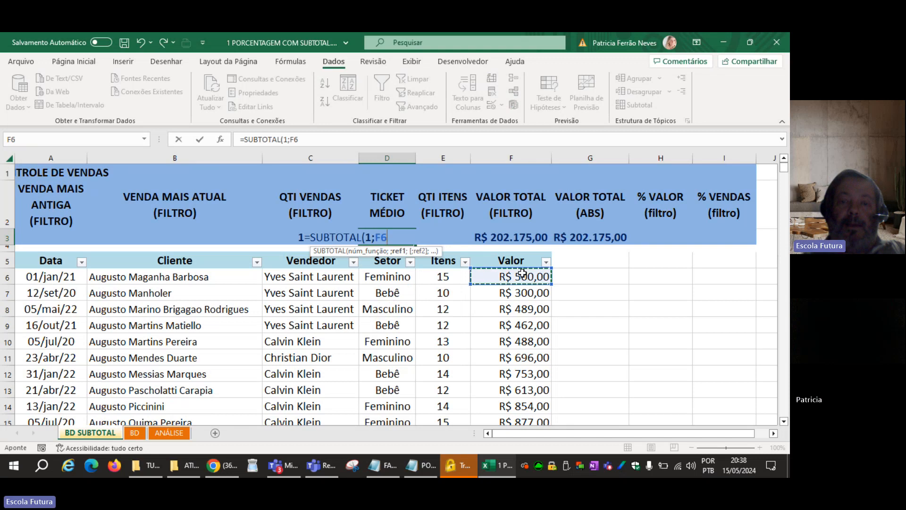
pyautogui.hotkey('ctrl', 'shift', 'Down')
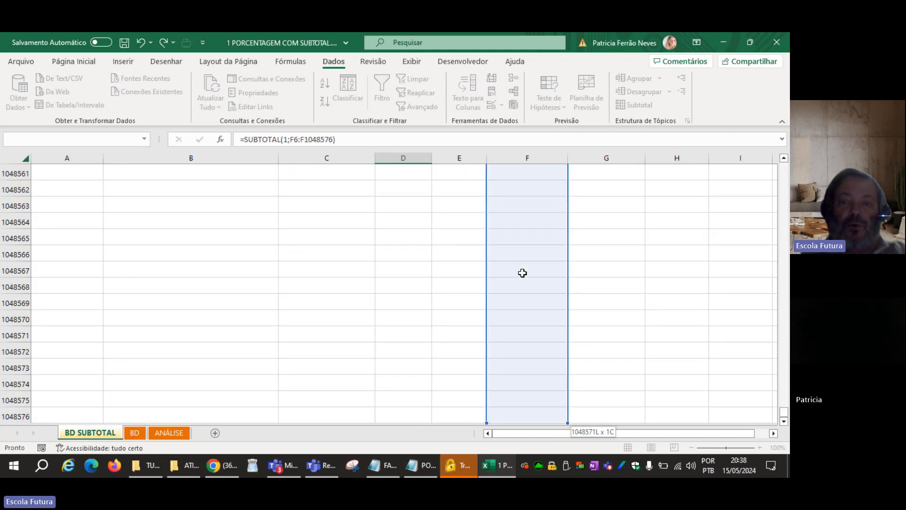
pyautogui.press('Return')
pyautogui.press('Up')
pyautogui.press('Up')
pyautogui.press('Up')
pyautogui.press('Down')
pyautogui.press('Down')
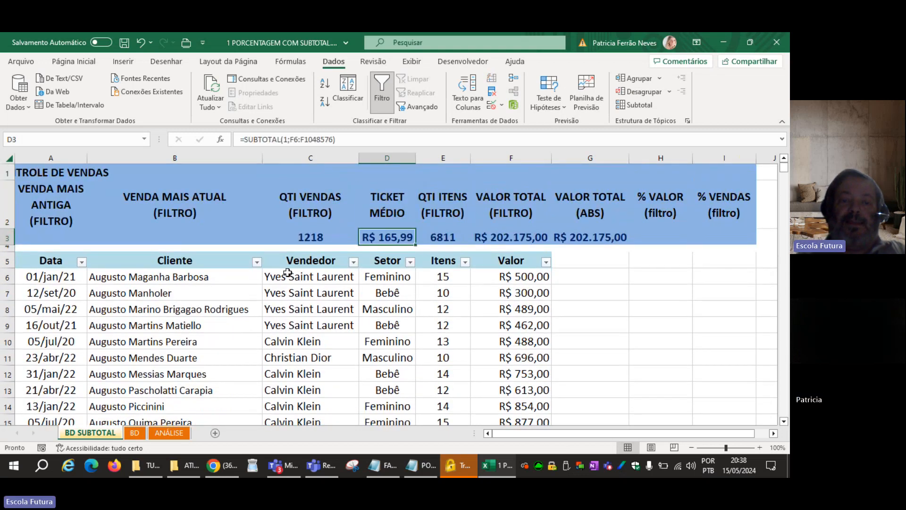
# Filter the Data column to show only the 2022 sales, testing the average ticket formula.
pyautogui.click(82, 262)
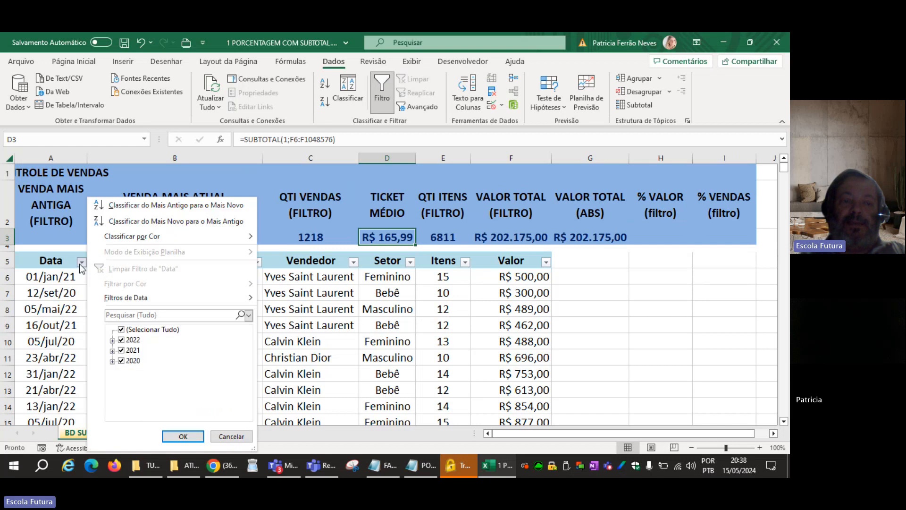
pyautogui.click(121, 329)
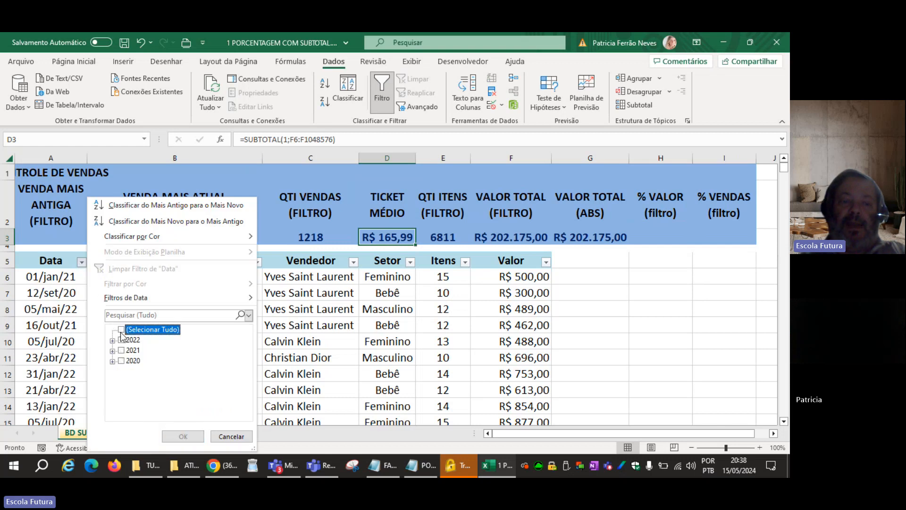
pyautogui.click(121, 340)
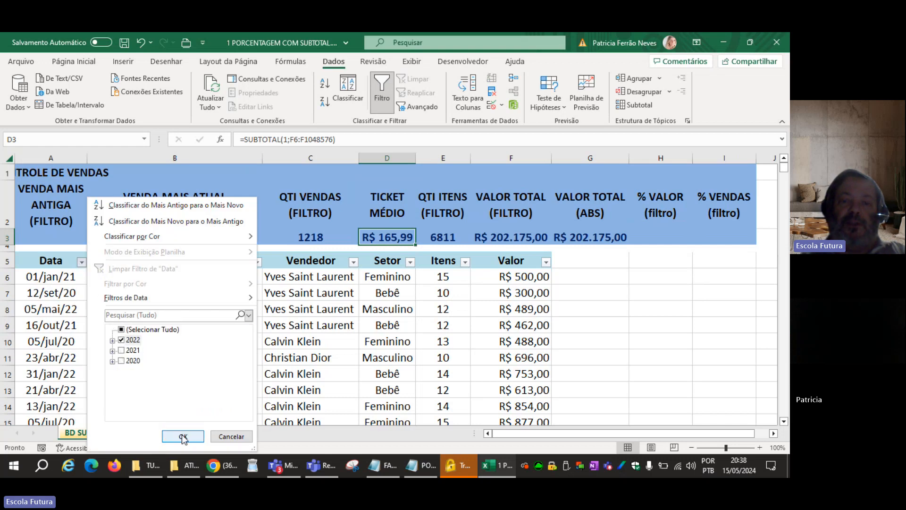
pyautogui.click(183, 436)
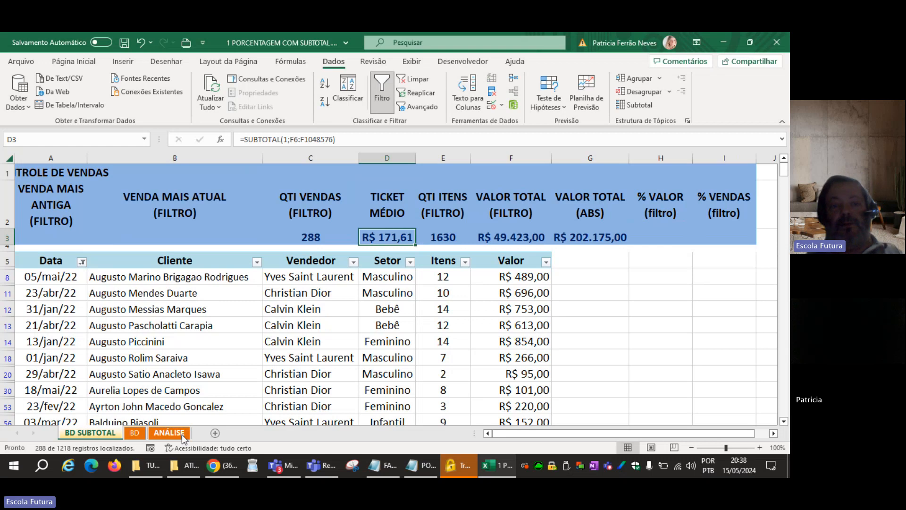
# Clear the year filter from the Data column and return to the average ticket cell D3.
pyautogui.click(82, 267)
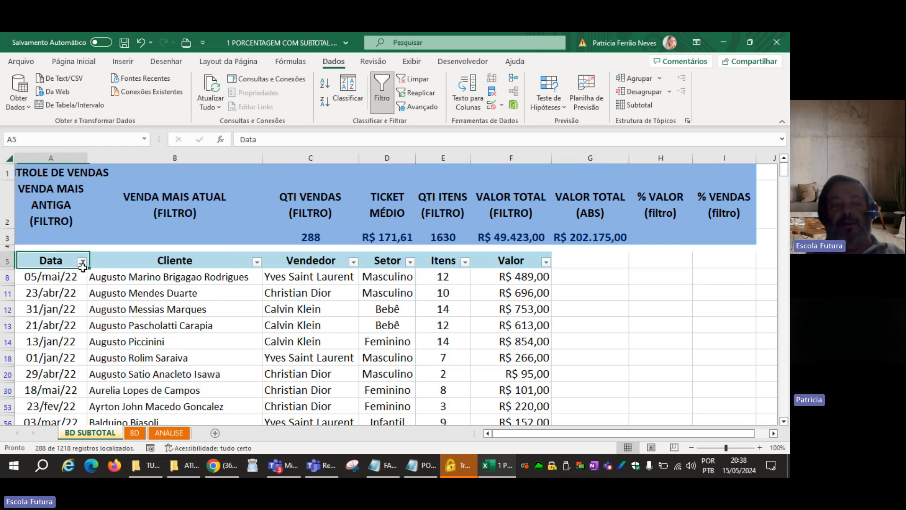
pyautogui.click(413, 79)
pyautogui.click(386, 232)
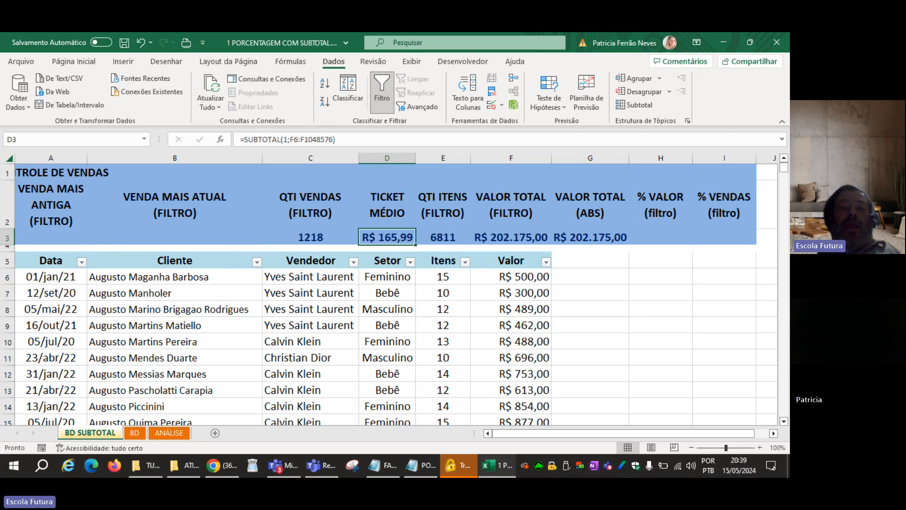
# Examine the negative-number styles of the Moeda format for the average ticket in D3, without applying any change.
pyautogui.click(73, 60)
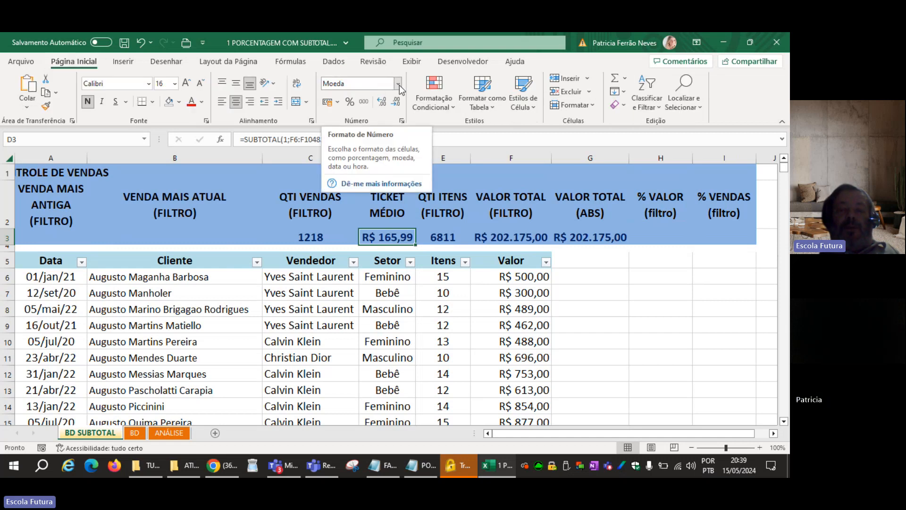
pyautogui.rightClick(391, 237)
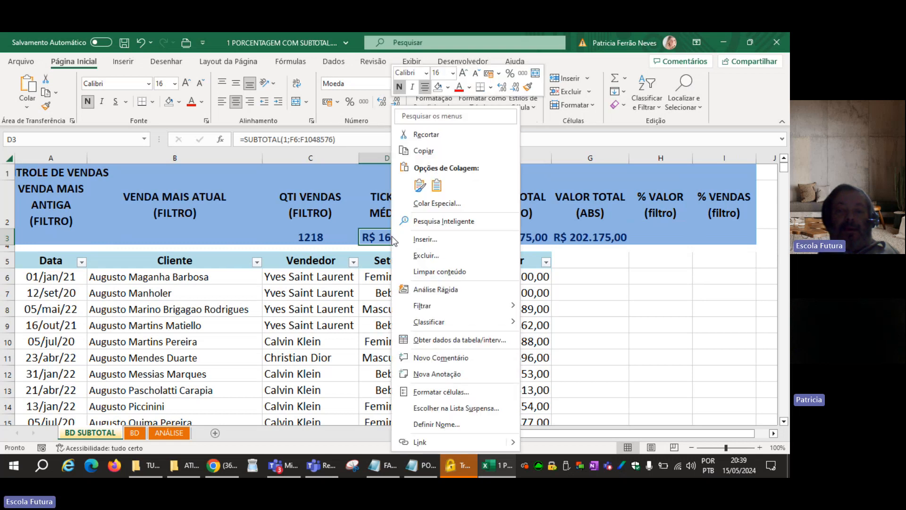
pyautogui.click(434, 392)
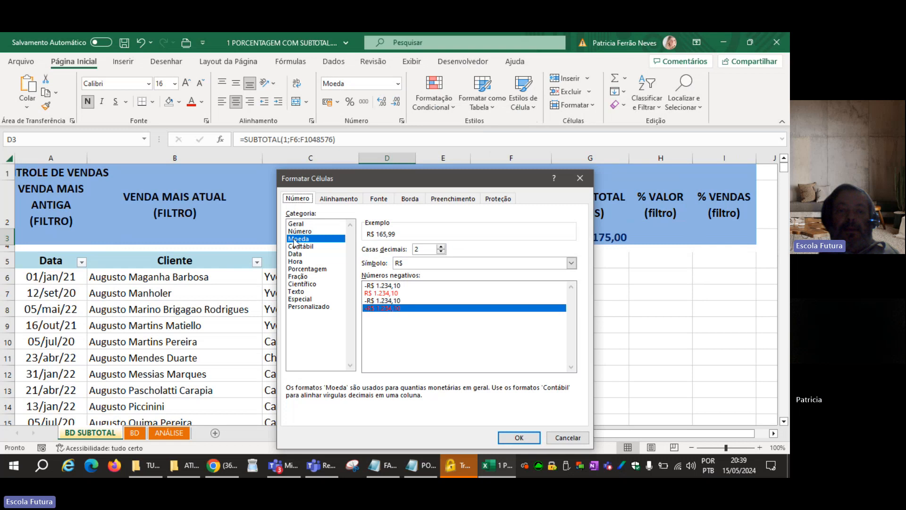
pyautogui.click(383, 285)
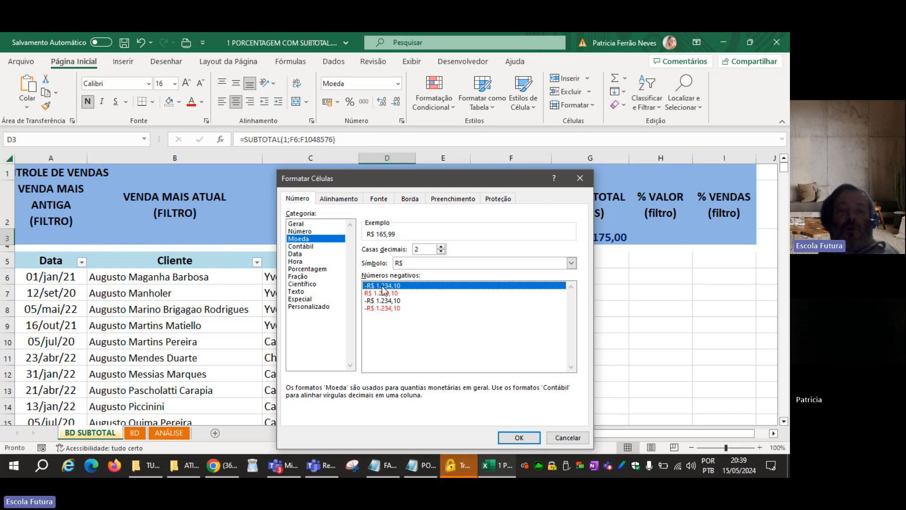
pyautogui.click(382, 293)
pyautogui.click(382, 303)
pyautogui.click(382, 309)
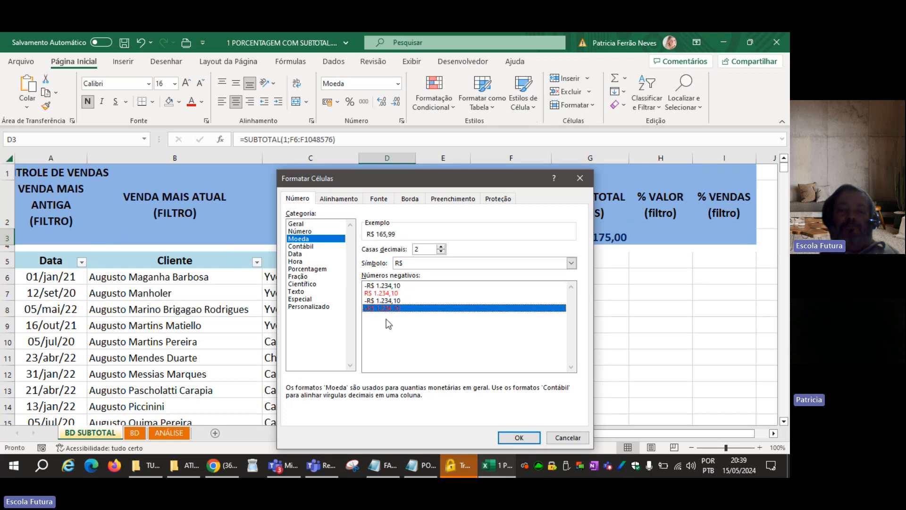
pyautogui.click(386, 286)
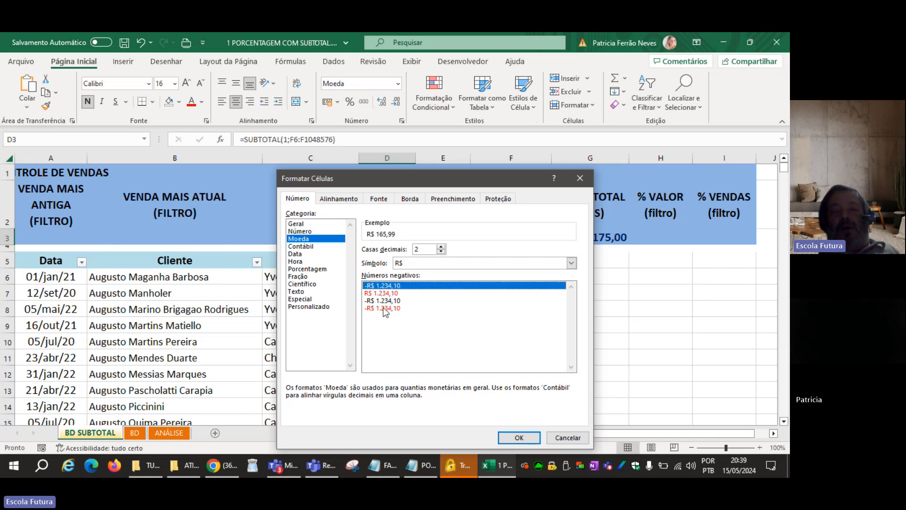
pyautogui.click(385, 309)
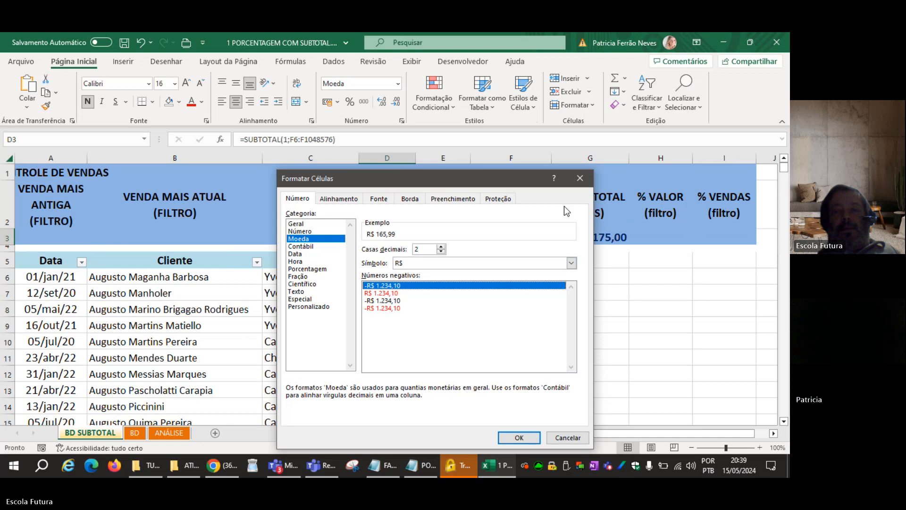
pyautogui.click(581, 178)
# Check the Moeda cell format of D3 again and compare it with the first amounts in the Valor column.
pyautogui.rightClick(386, 237)
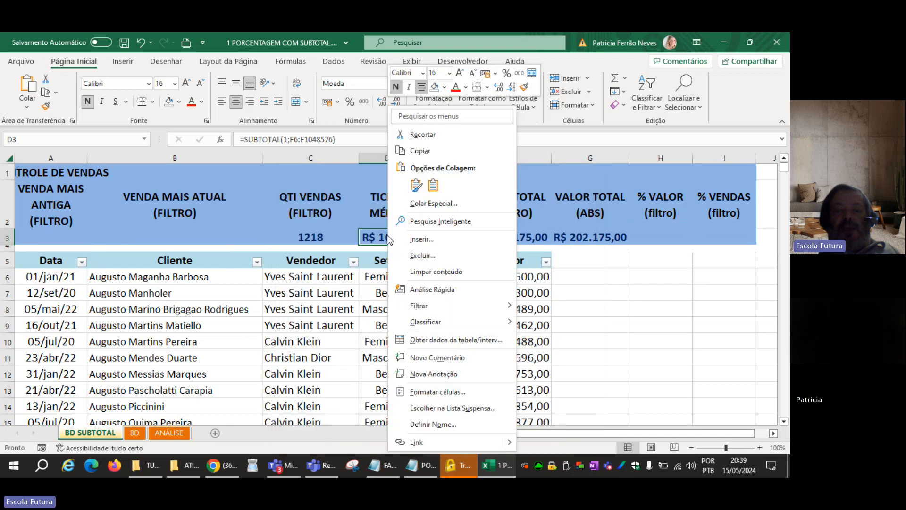
pyautogui.click(435, 393)
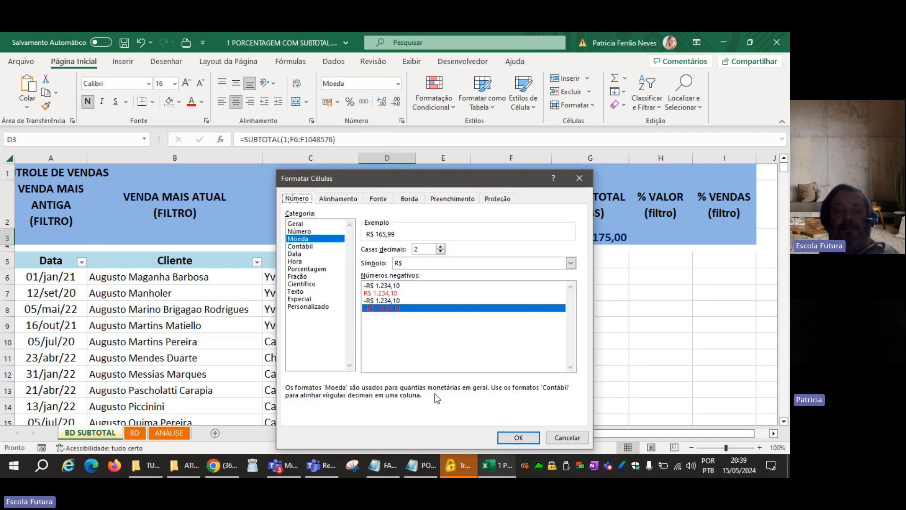
pyautogui.click(577, 441)
pyautogui.click(439, 342)
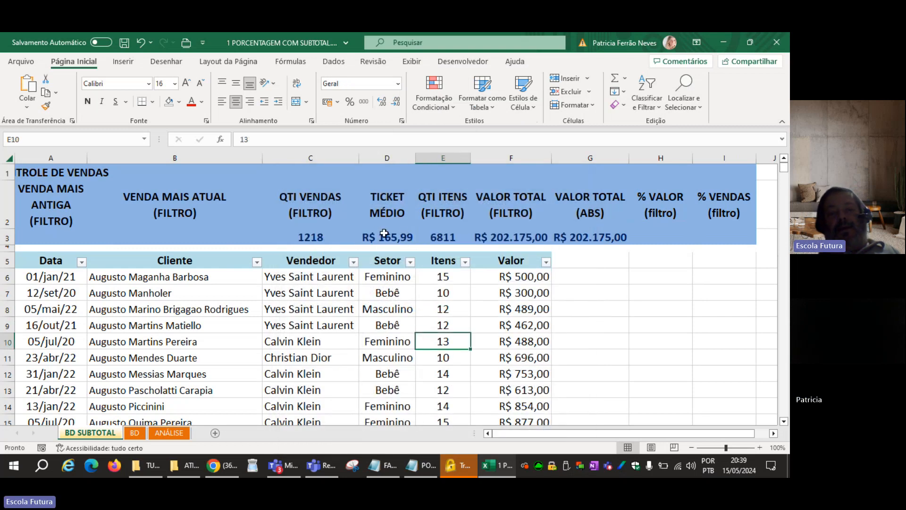
pyautogui.moveTo(517, 280); pyautogui.dragTo(522, 410)
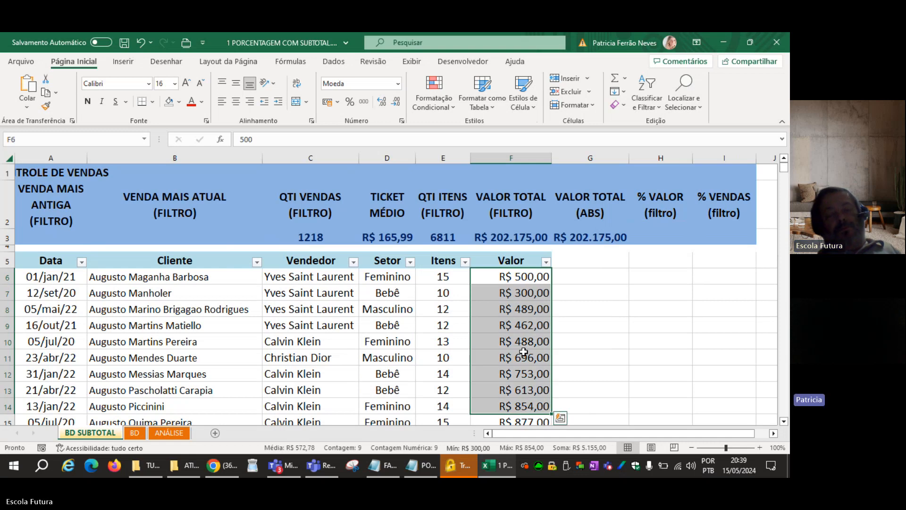
pyautogui.rightClick(387, 237)
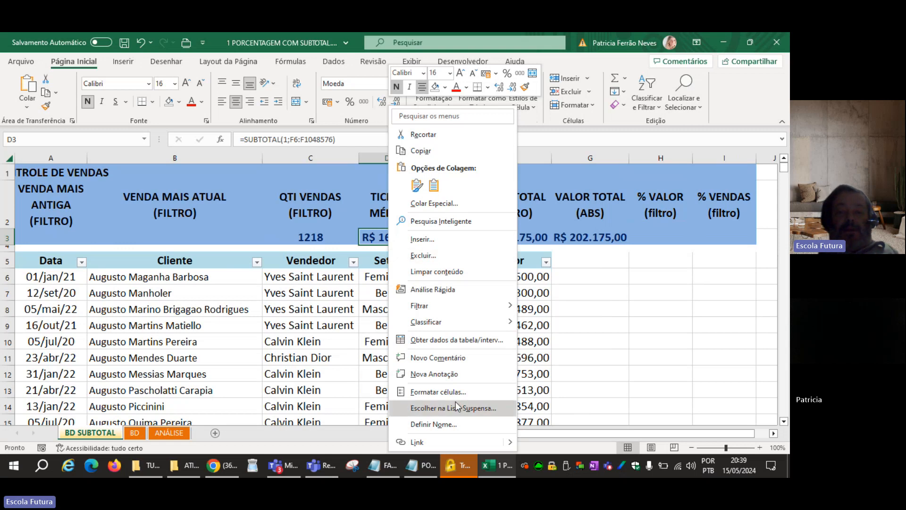
pyautogui.click(454, 392)
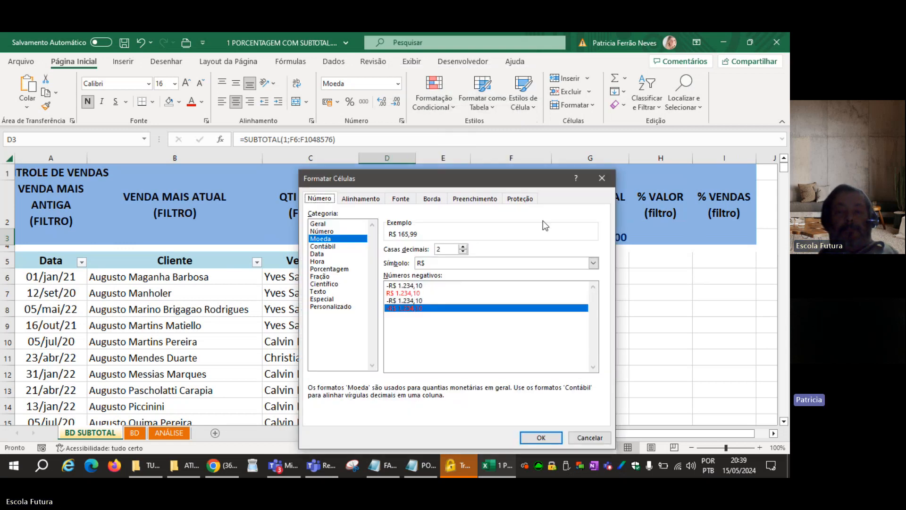
pyautogui.click(606, 183)
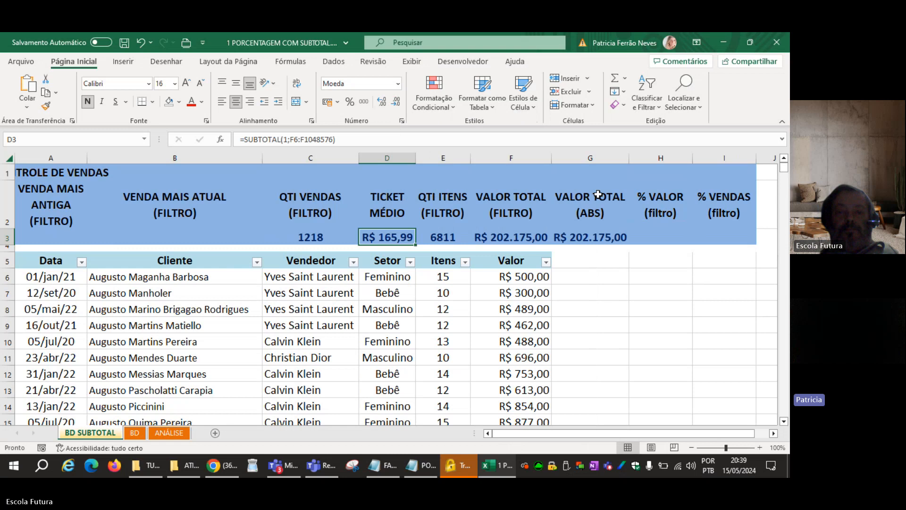
# Save the workbook.
pyautogui.click(548, 301)
pyautogui.click(582, 275)
pyautogui.click(580, 261)
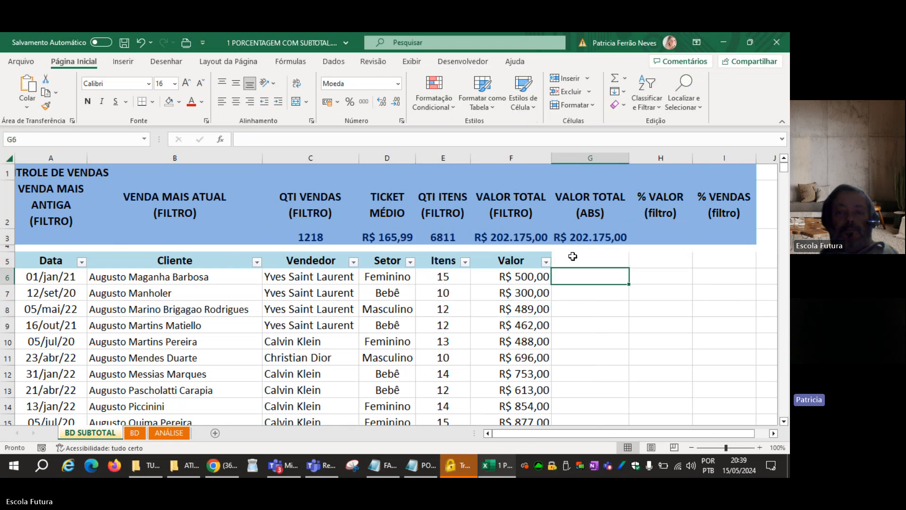
pyautogui.click(124, 43)
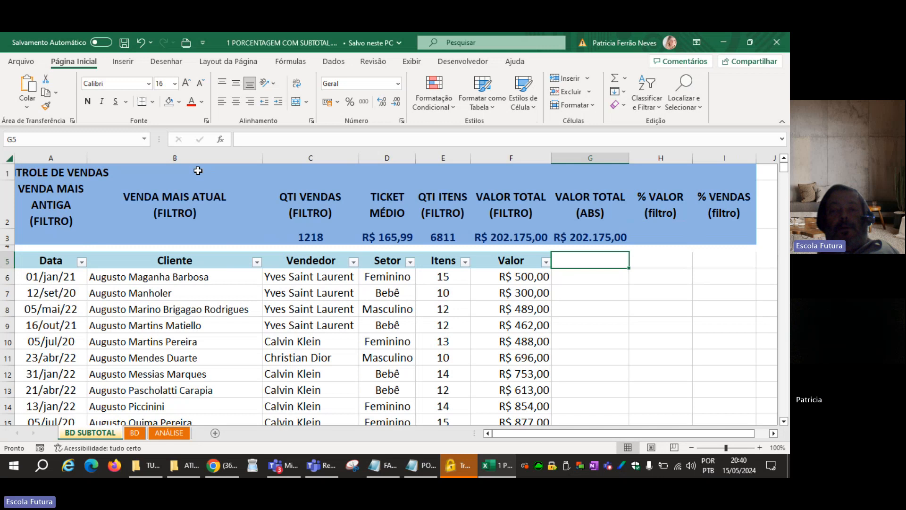
# Enter the sample values 50 in H7 and -50 in H8 for comparing number formats.
pyautogui.click(645, 296)
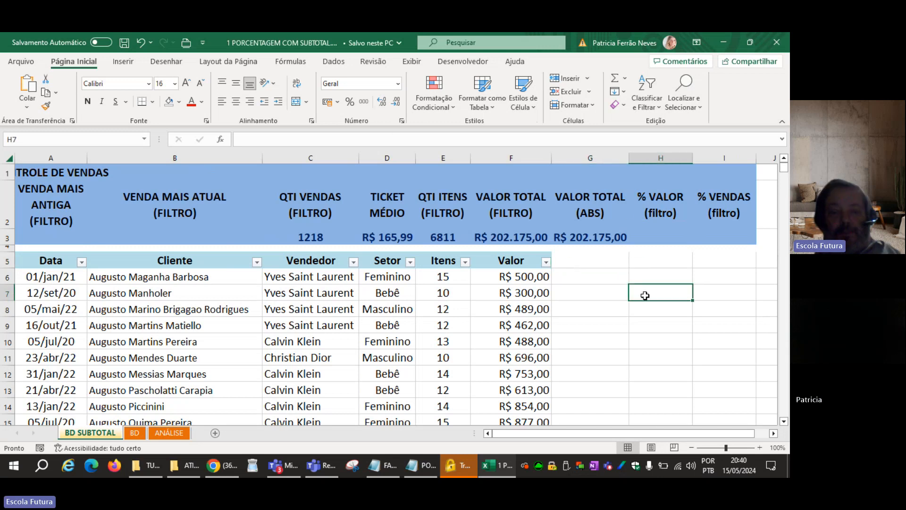
pyautogui.write('50')
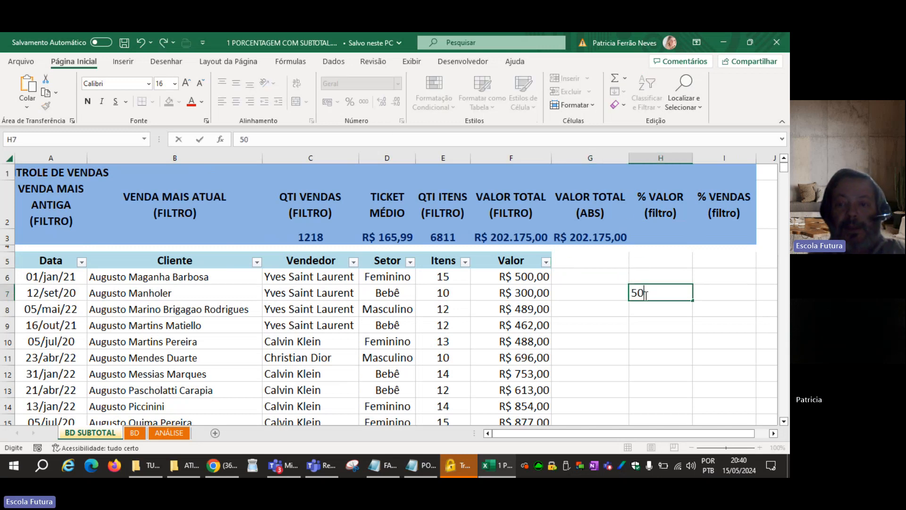
pyautogui.press('Return')
pyautogui.write('-5')
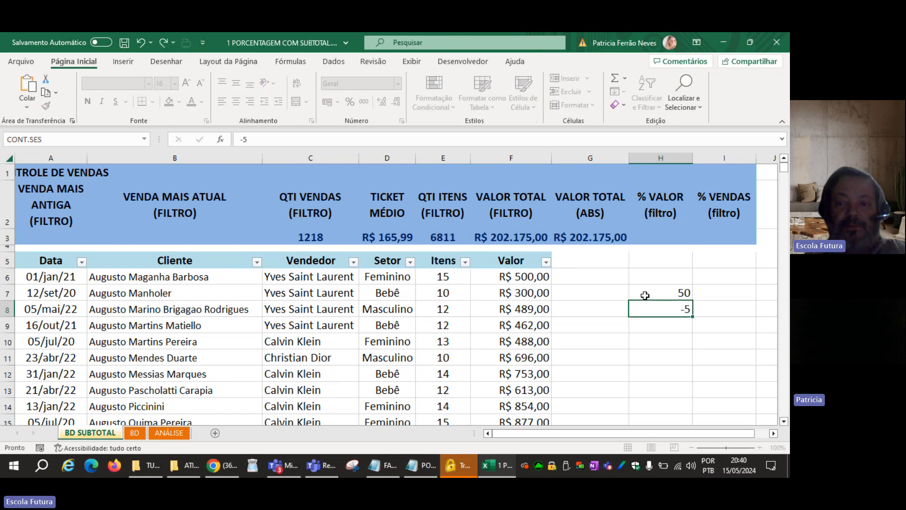
pyautogui.press('Return')
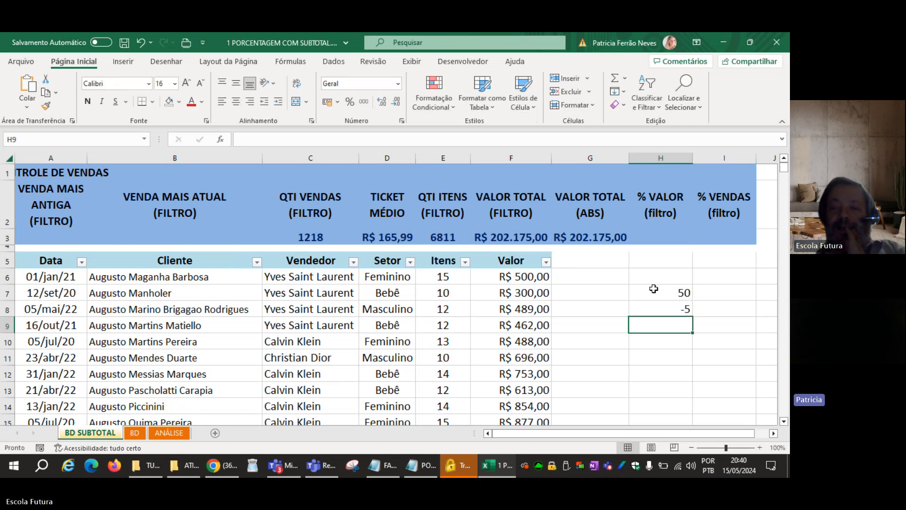
pyautogui.moveTo(645, 296); pyautogui.dragTo(652, 309)
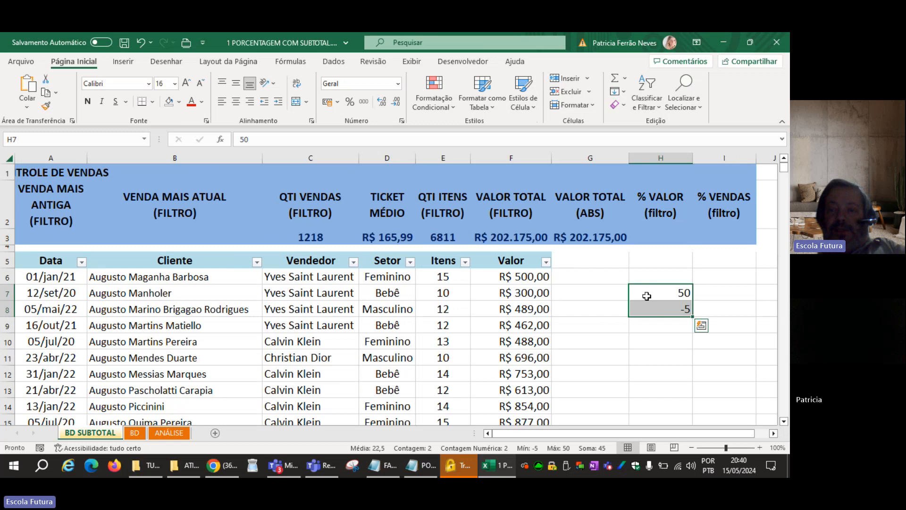
pyautogui.click(646, 305)
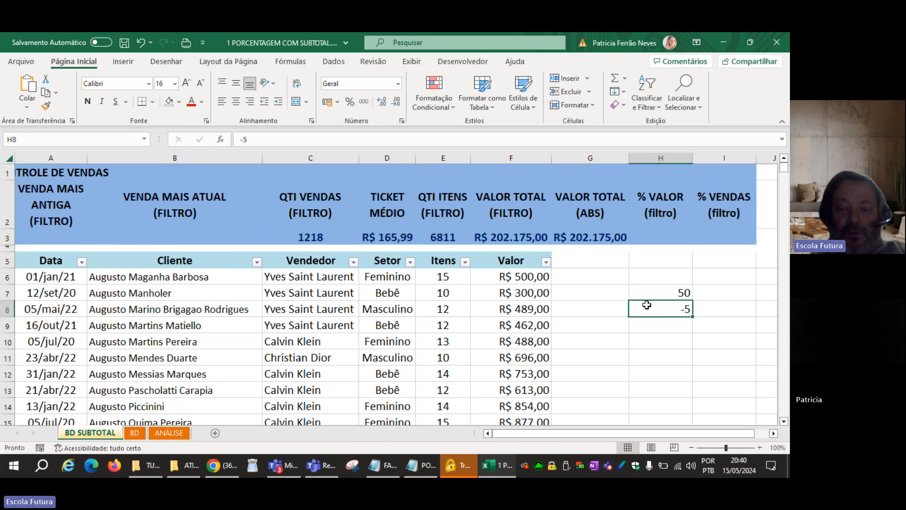
pyautogui.write('-50')
pyautogui.press('Return')
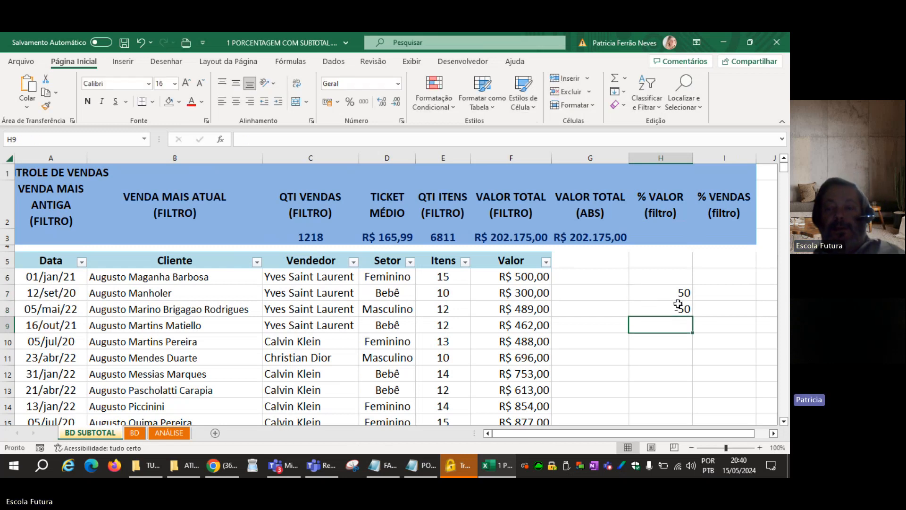
# Apply the Moeda number format to the sample values in H7:H8.
pyautogui.moveTo(668, 295); pyautogui.dragTo(663, 305)
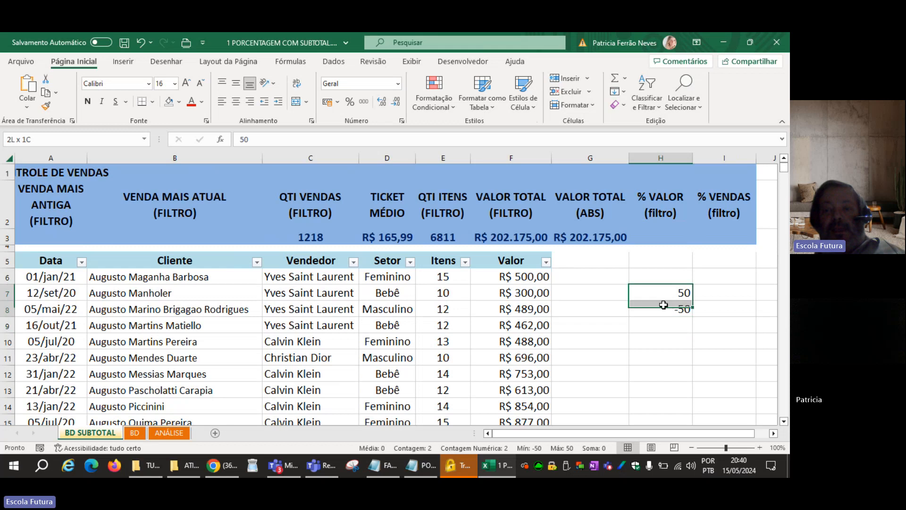
pyautogui.click(398, 84)
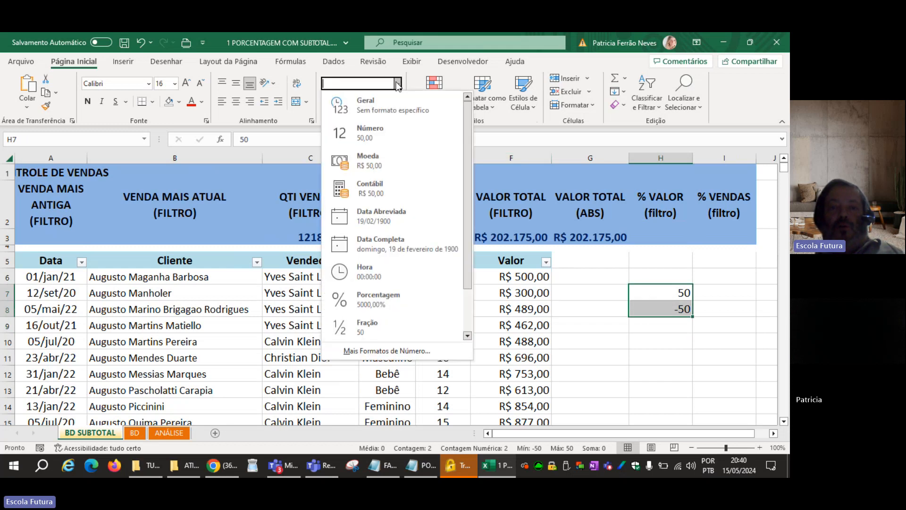
pyautogui.click(389, 158)
pyautogui.click(660, 340)
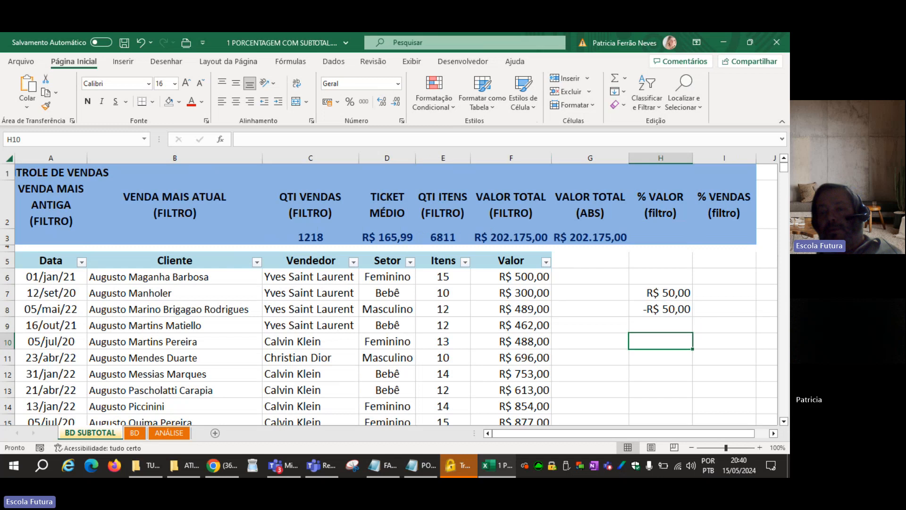
# Change the number format of the sample values in H7:H8 to Contábil.
pyautogui.moveTo(645, 292); pyautogui.dragTo(648, 309)
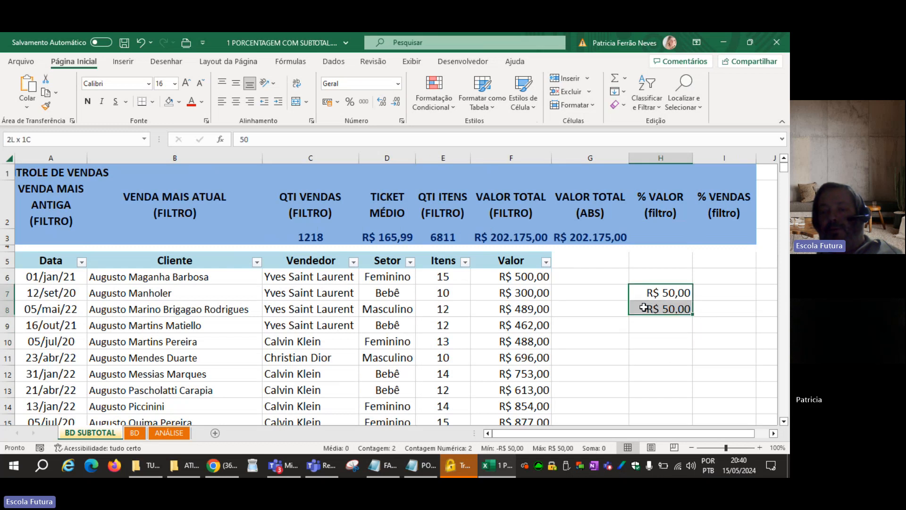
pyautogui.click(397, 85)
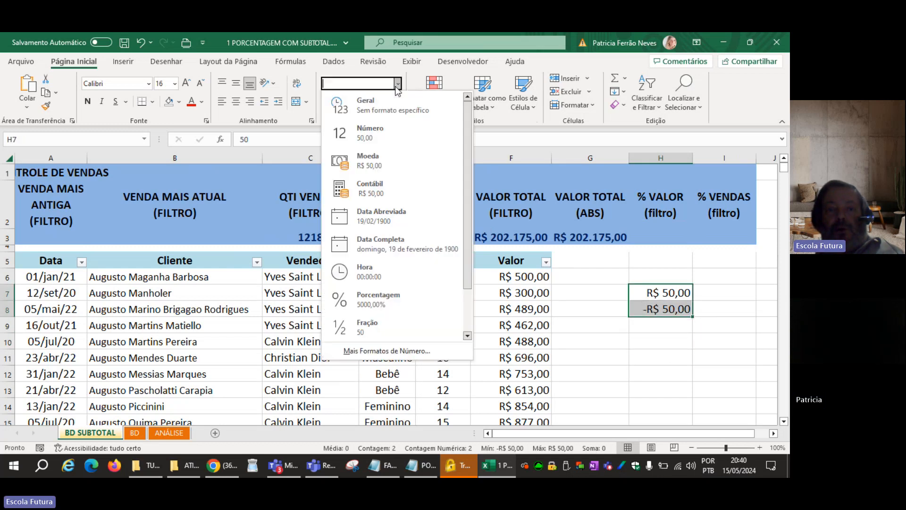
pyautogui.click(387, 183)
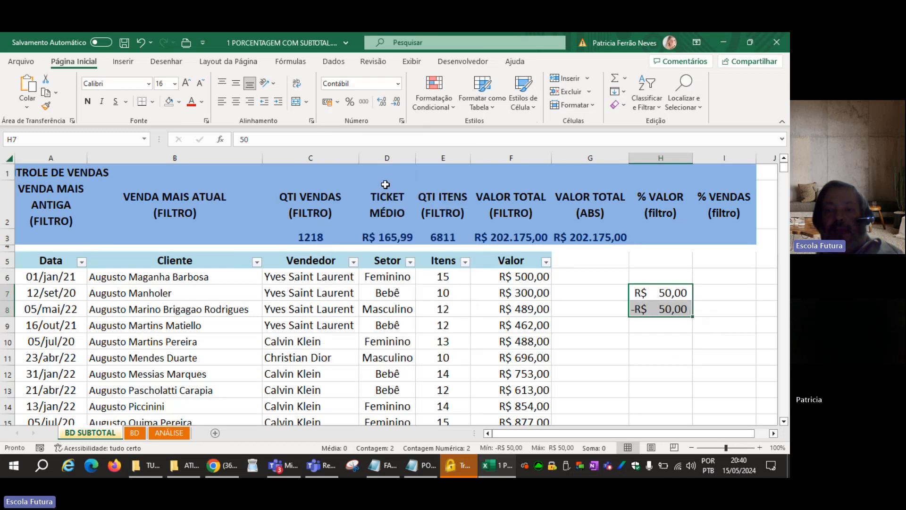
# Format the sample values in H7:H8 as Moeda with the R$ symbol and negative numbers in red with a minus sign.
pyautogui.rightClick(681, 302)
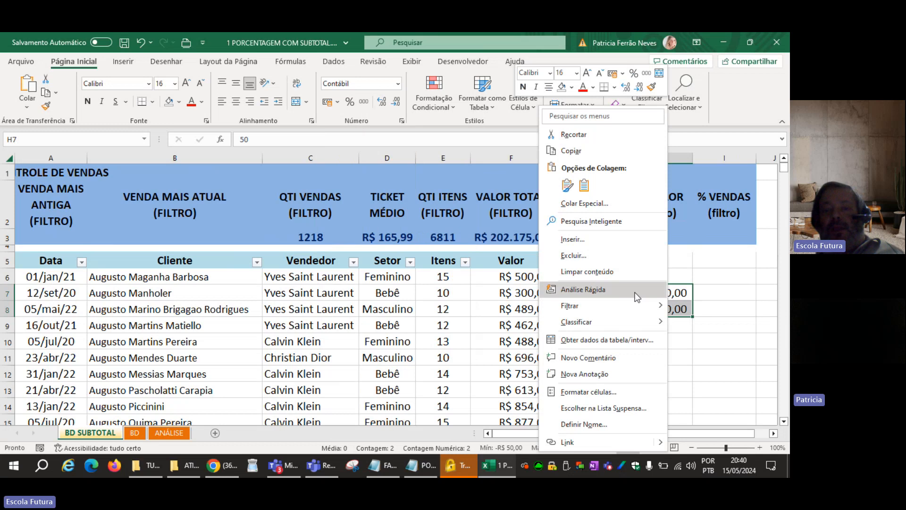
pyautogui.click(602, 390)
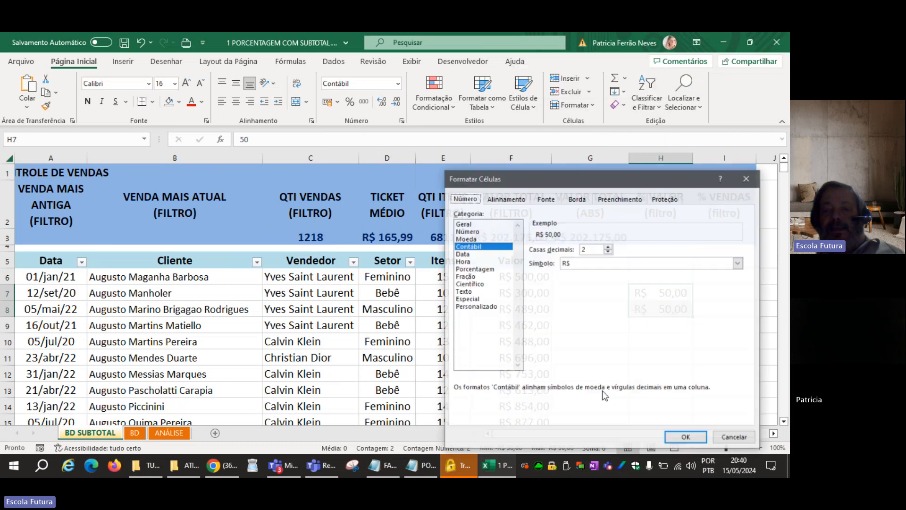
pyautogui.click(480, 239)
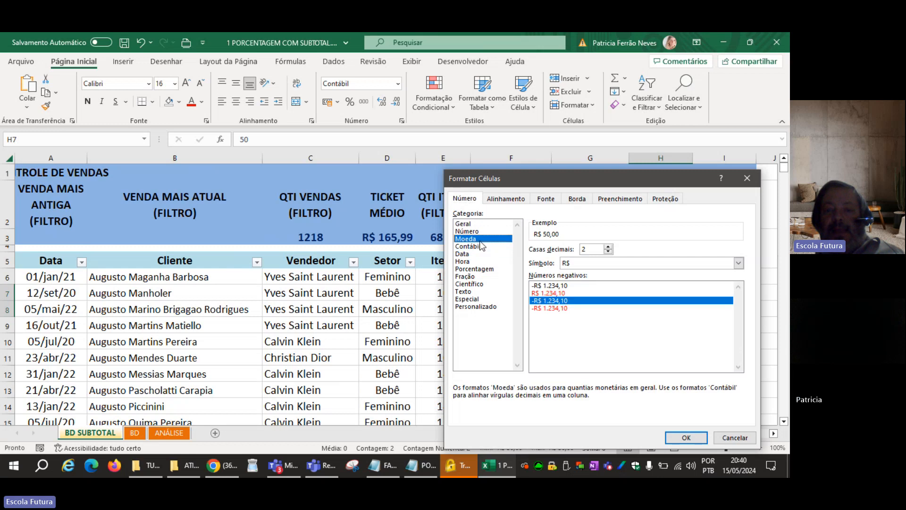
pyautogui.click(550, 309)
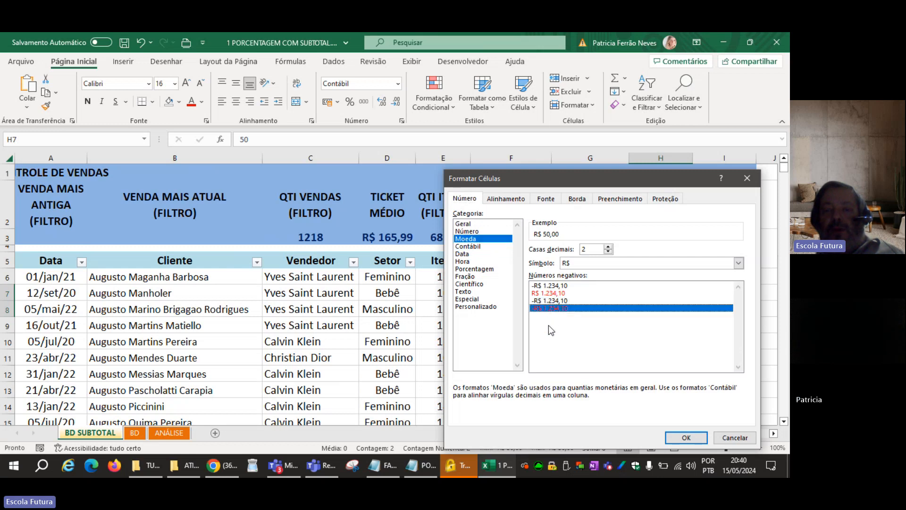
pyautogui.click(549, 293)
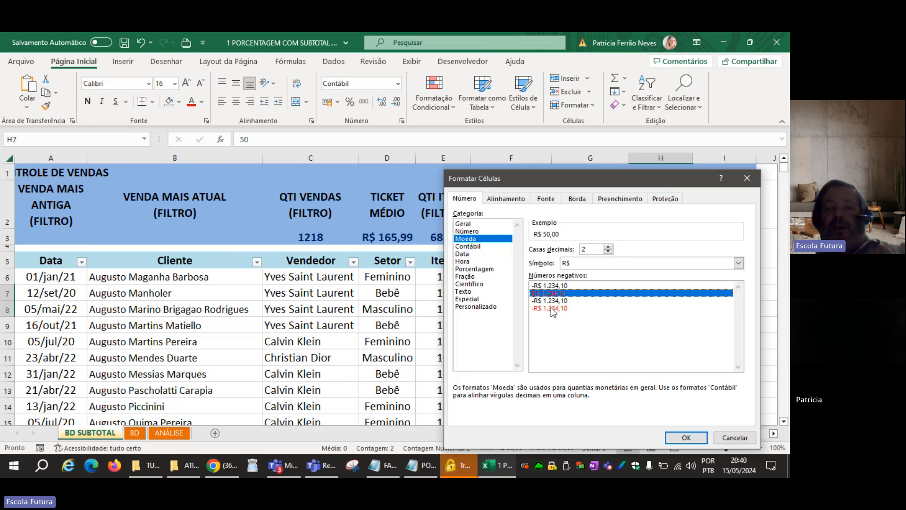
pyautogui.click(551, 309)
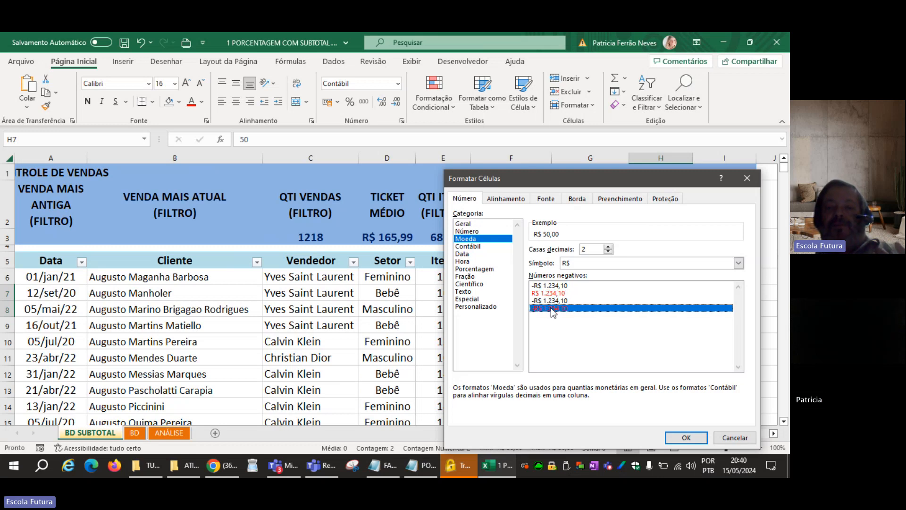
pyautogui.click(701, 437)
pyautogui.click(639, 369)
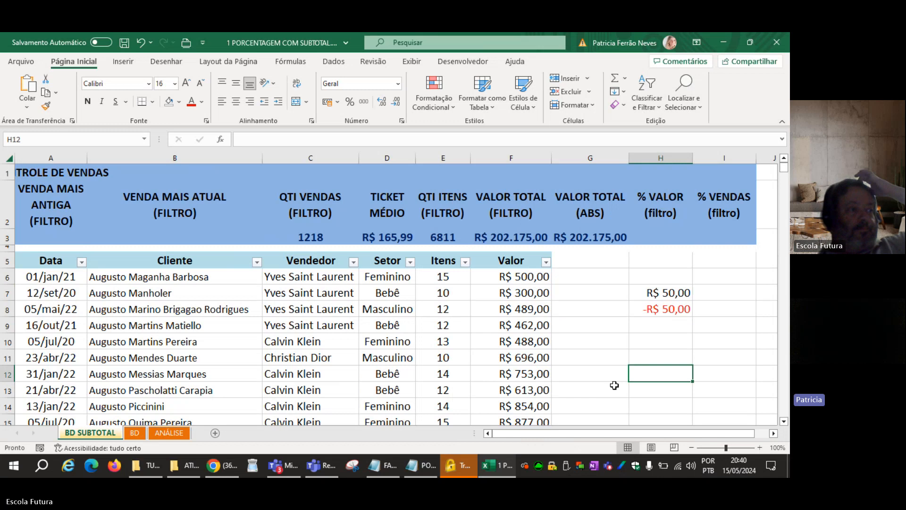
# Change H7:H8 to the Número format with 2 decimal places, the thousands separator and red negative numbers with a minus sign.
pyautogui.moveTo(678, 295); pyautogui.dragTo(677, 311)
pyautogui.rightClick(676, 314)
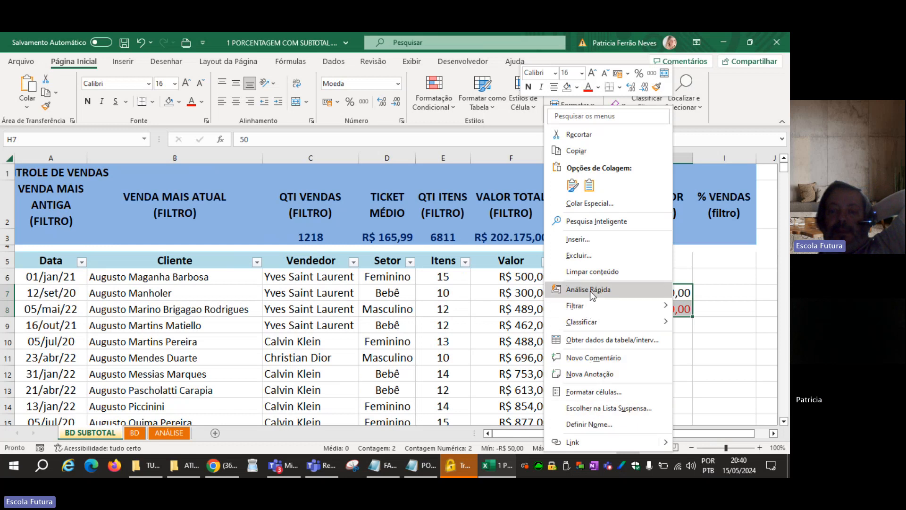
pyautogui.click(586, 390)
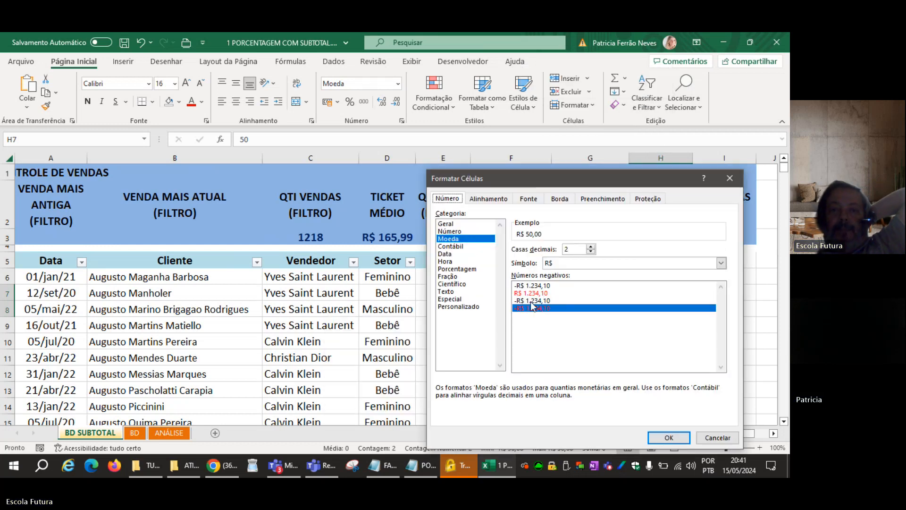
pyautogui.click(454, 231)
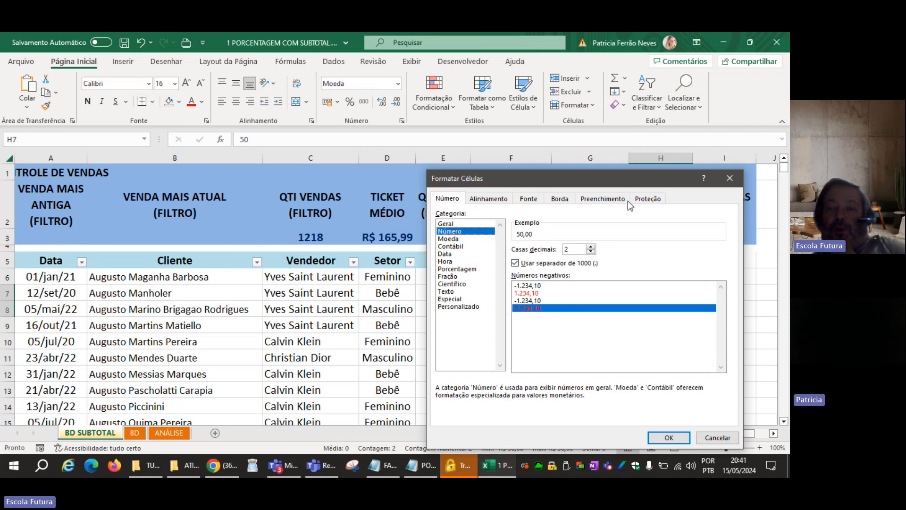
pyautogui.moveTo(635, 179); pyautogui.dragTo(460, 158)
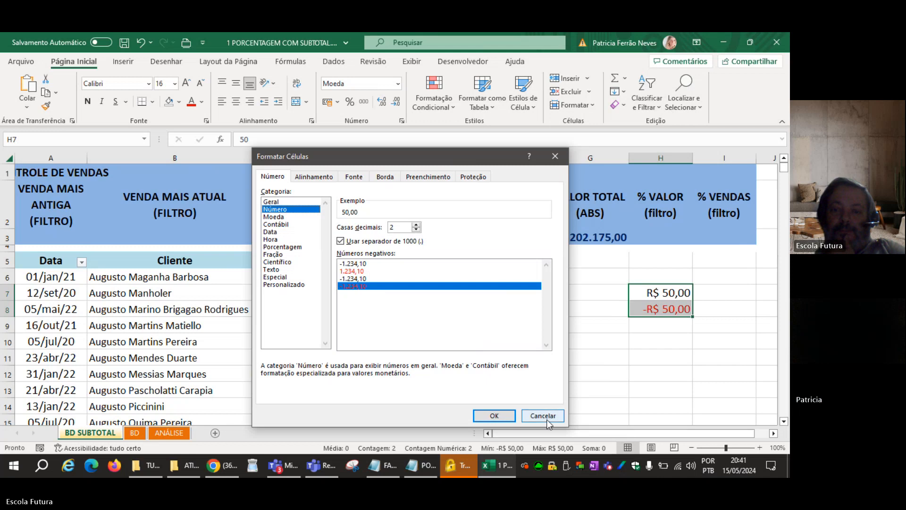
pyautogui.click(493, 417)
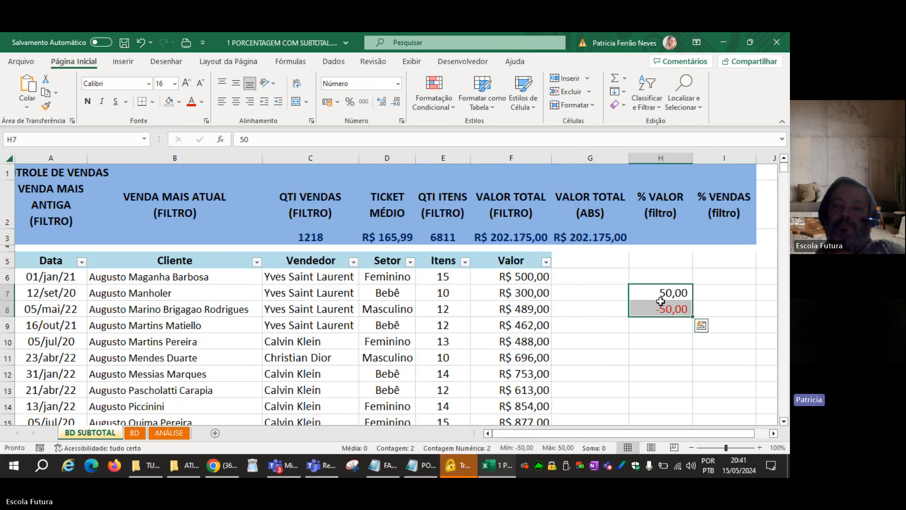
# Clear the sample values and their formatting in H7:H8 by filling the blank cell H6 down over them.
pyautogui.click(662, 276)
pyautogui.moveTo(693, 284); pyautogui.dragTo(688, 320)
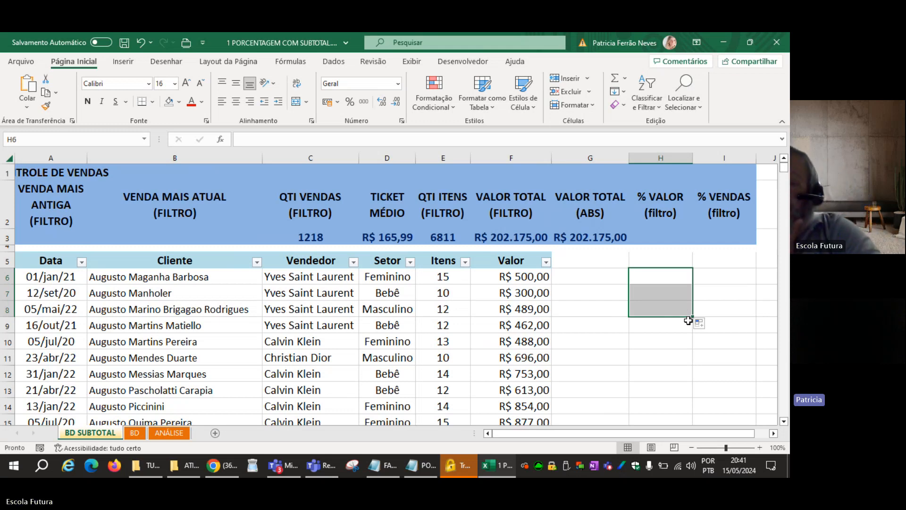
pyautogui.click(584, 290)
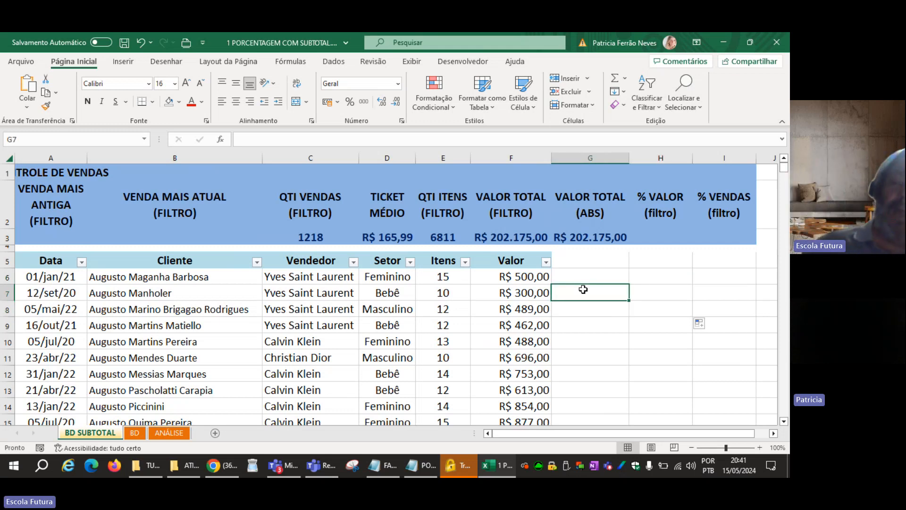
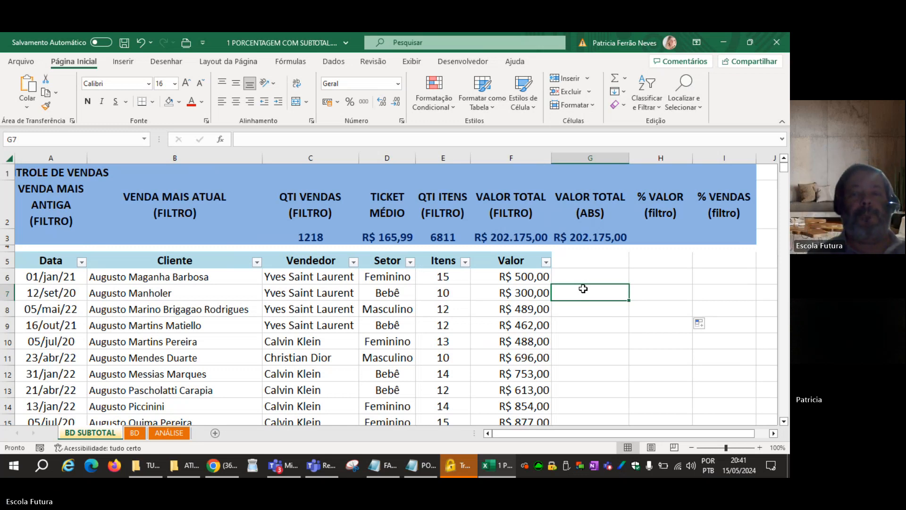
pyautogui.click(679, 260)
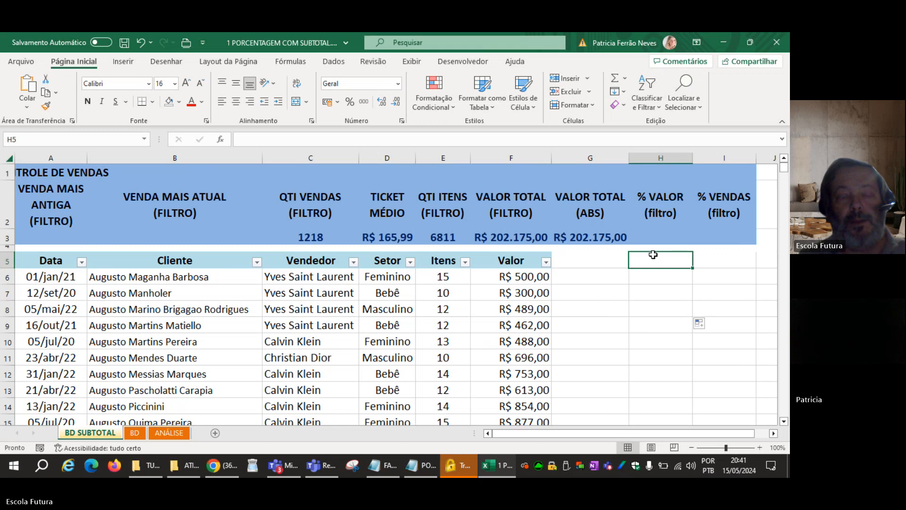
pyautogui.click(65, 239)
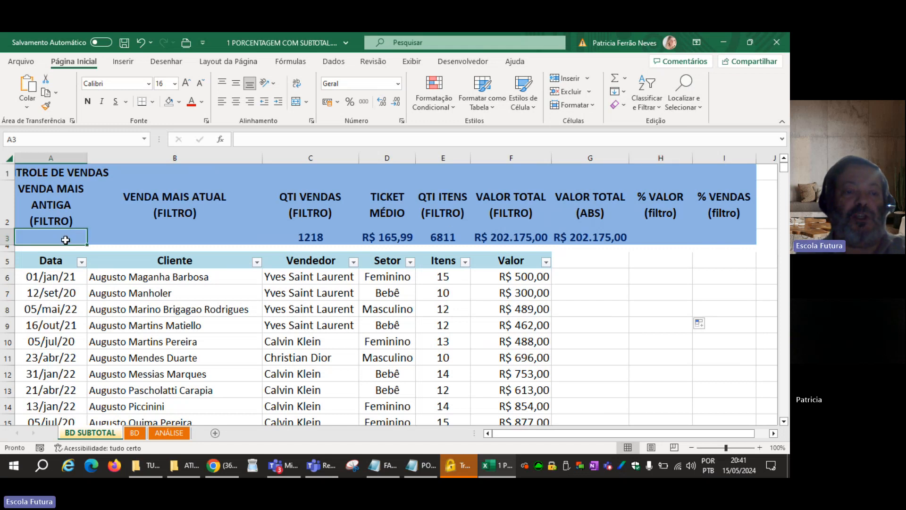
pyautogui.click(134, 237)
pyautogui.click(71, 235)
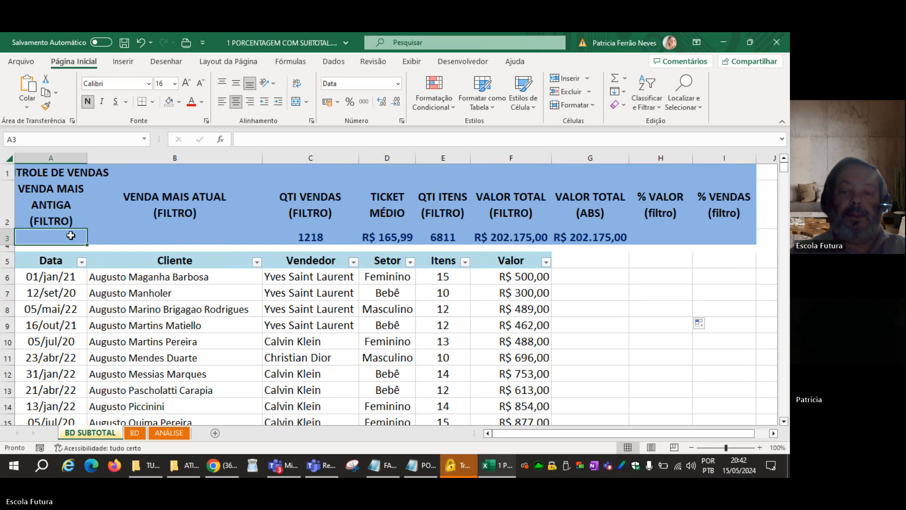
pyautogui.write('=SUB')
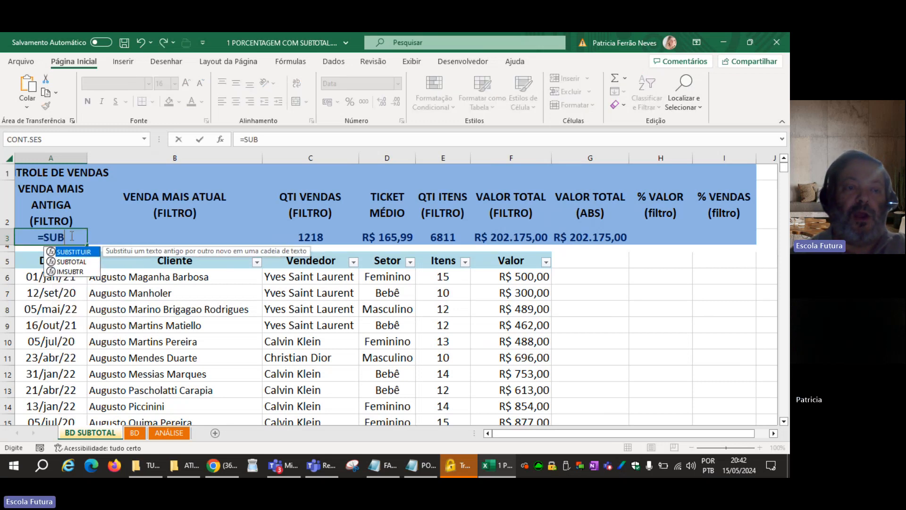
pyautogui.press('Tab')
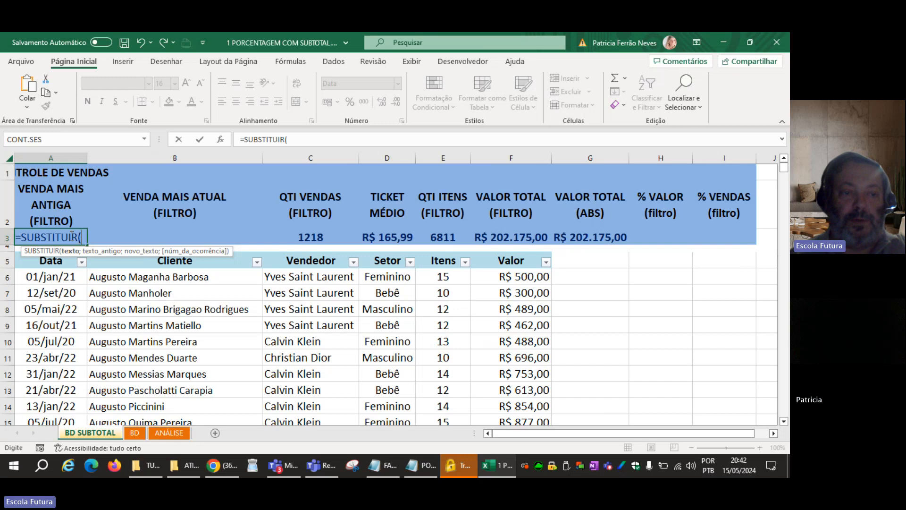
pyautogui.press('Escape')
# Enter =SUBTOTAL(5;A6:A1048576) in A3 to return the oldest sale date among the filtered rows.
pyautogui.write('=SUBTO')
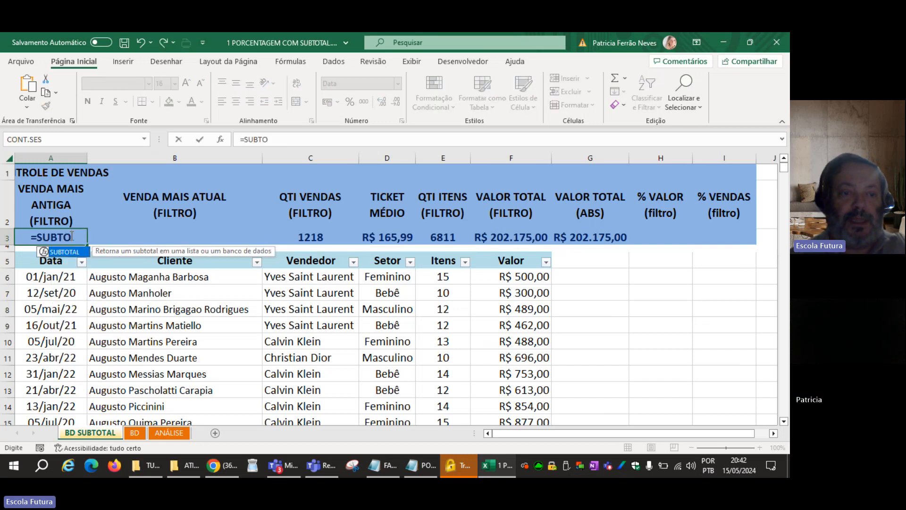
pyautogui.press('Tab')
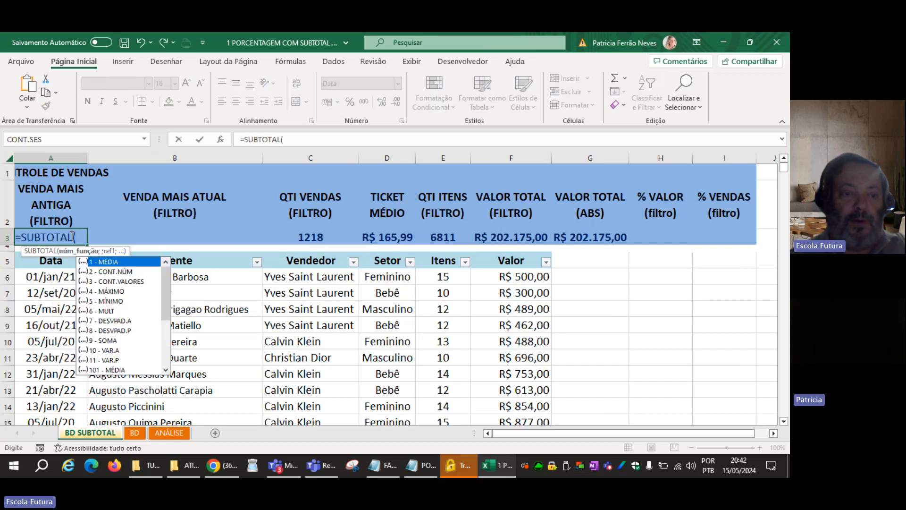
pyautogui.doubleClick(118, 302)
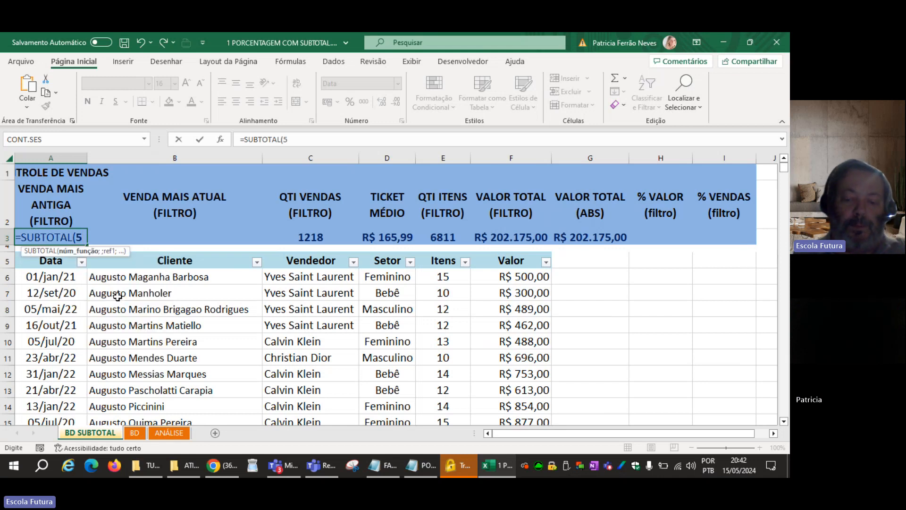
pyautogui.write(';')
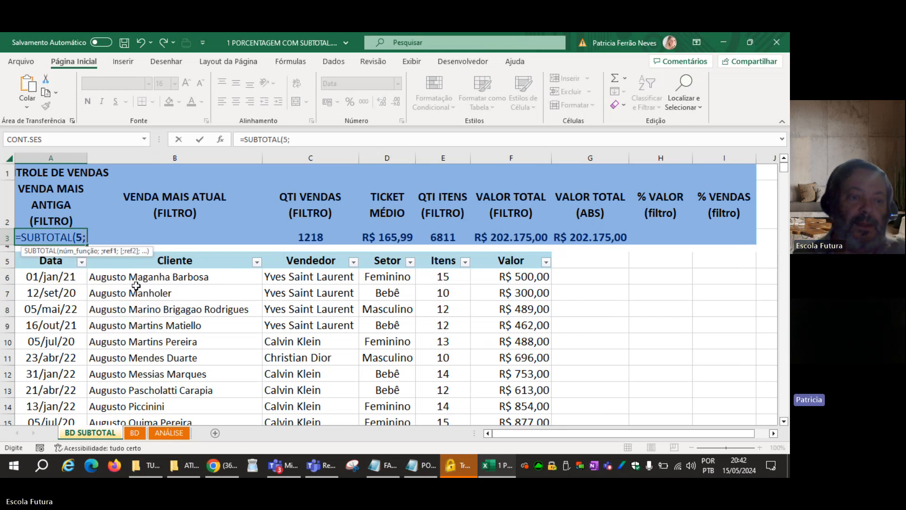
pyautogui.click(79, 279)
pyautogui.hotkey('ctrl', 'shift', 'Down')
pyautogui.hotkey('ctrl', 'shift', 'Down')
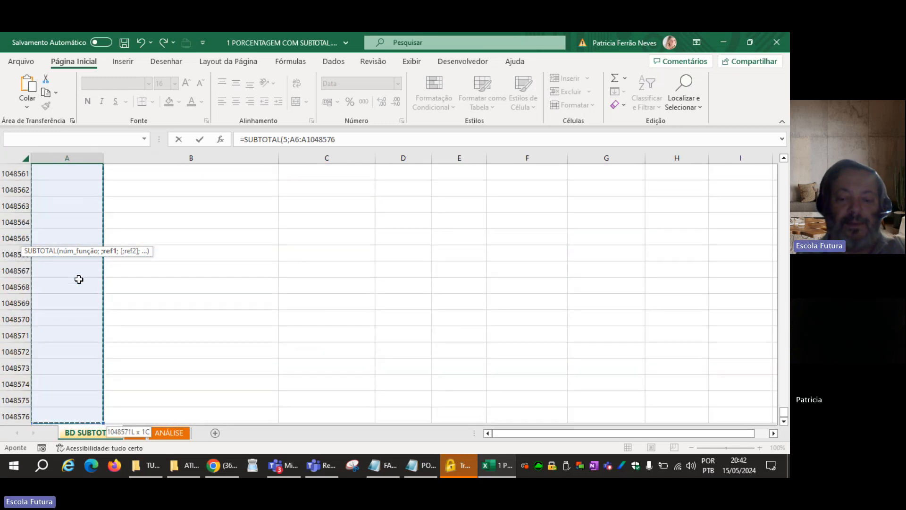
pyautogui.press('Return')
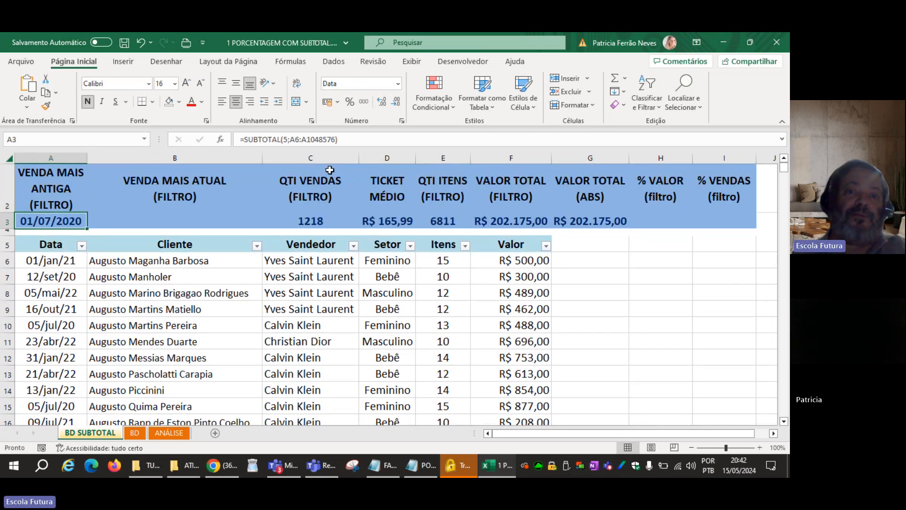
# Switch A3 to the Geral number format to expose the date's serial number, and return it to Data Abreviada.
pyautogui.click(398, 84)
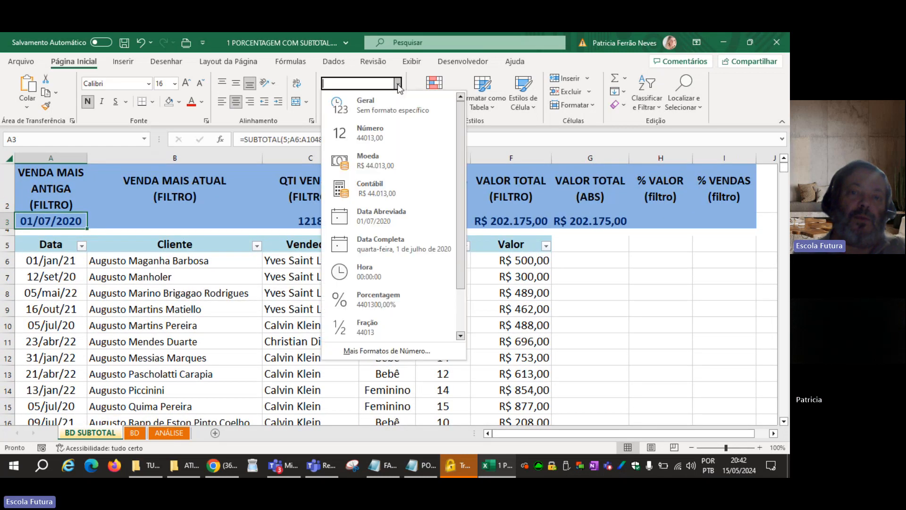
pyautogui.click(381, 107)
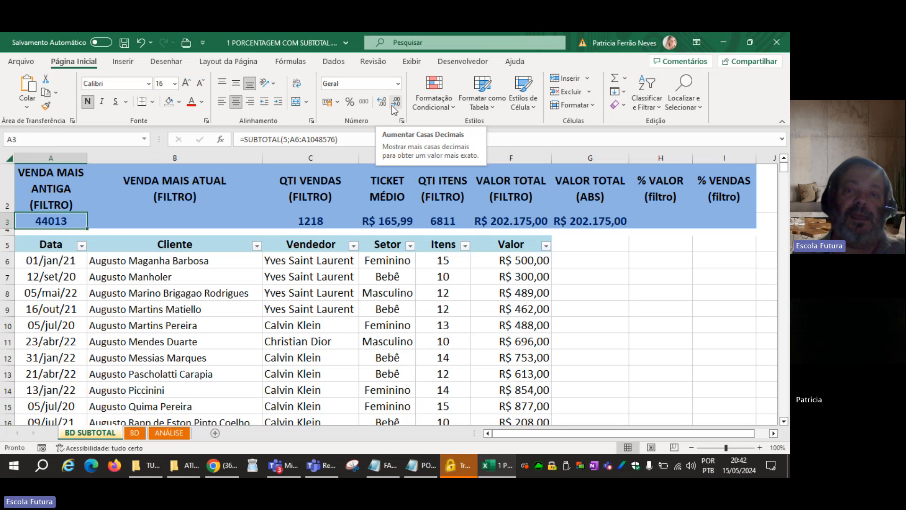
pyautogui.click(400, 87)
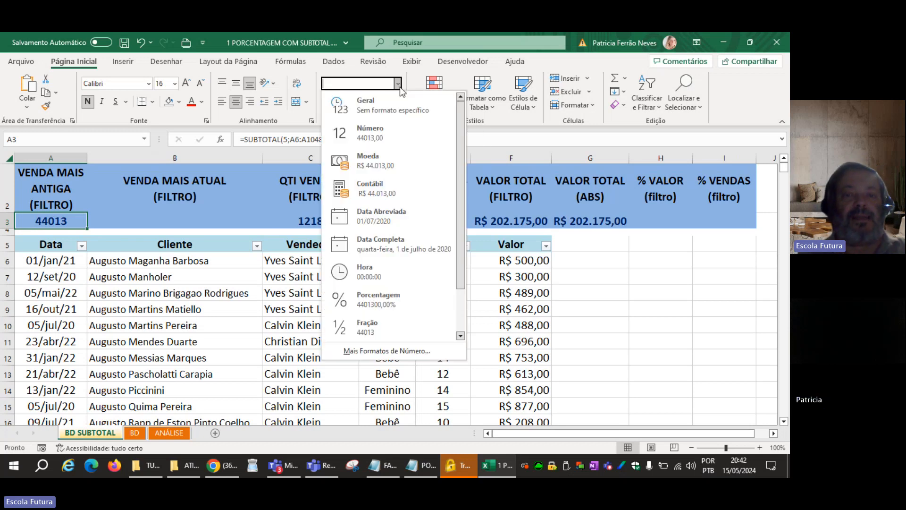
pyautogui.click(378, 212)
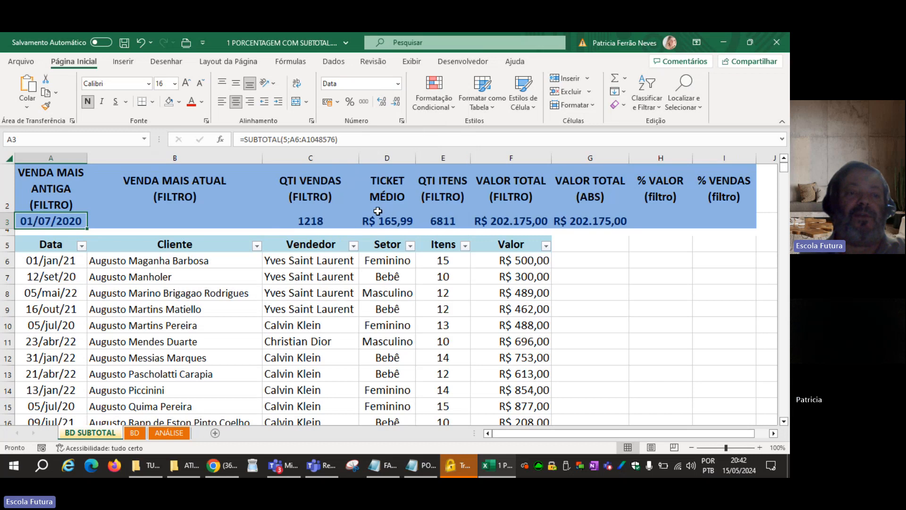
# Review the SUBTOTAL formula in A3 against the Data column, leaving it unedited.
pyautogui.click(65, 293)
pyautogui.click(69, 223)
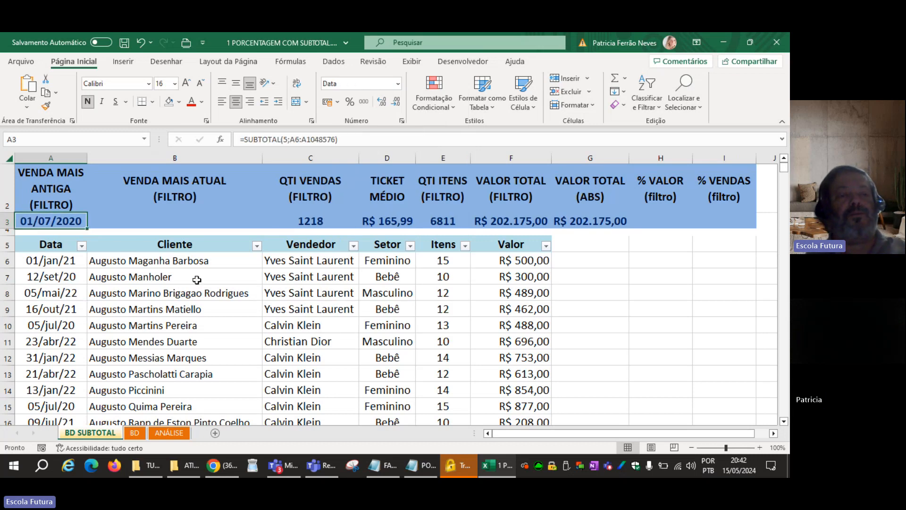
pyautogui.click(197, 280)
pyautogui.click(69, 223)
pyautogui.doubleClick(69, 223)
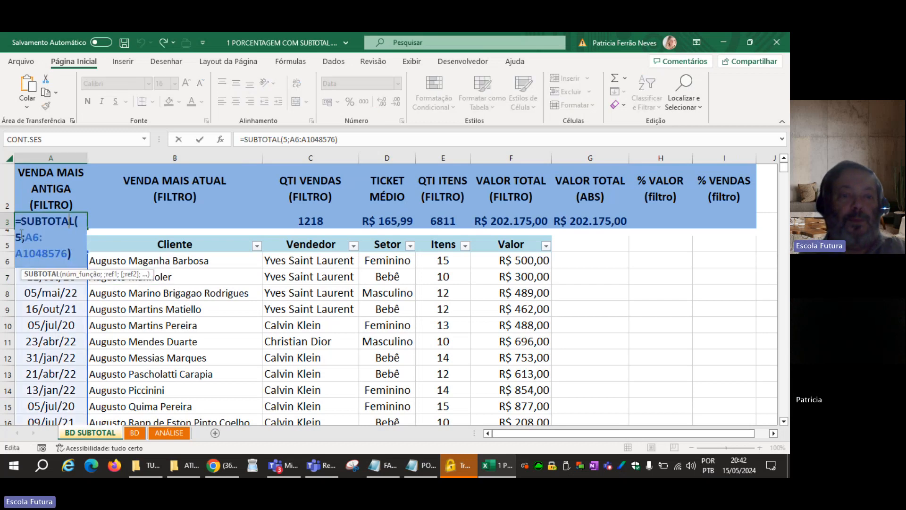
pyautogui.press('Escape')
# Enter =SUBTOTAL(4;B6:B1048576) in B3 under VENDA MAIS ATUAL, using the MÁXIMO function.
pyautogui.click(146, 218)
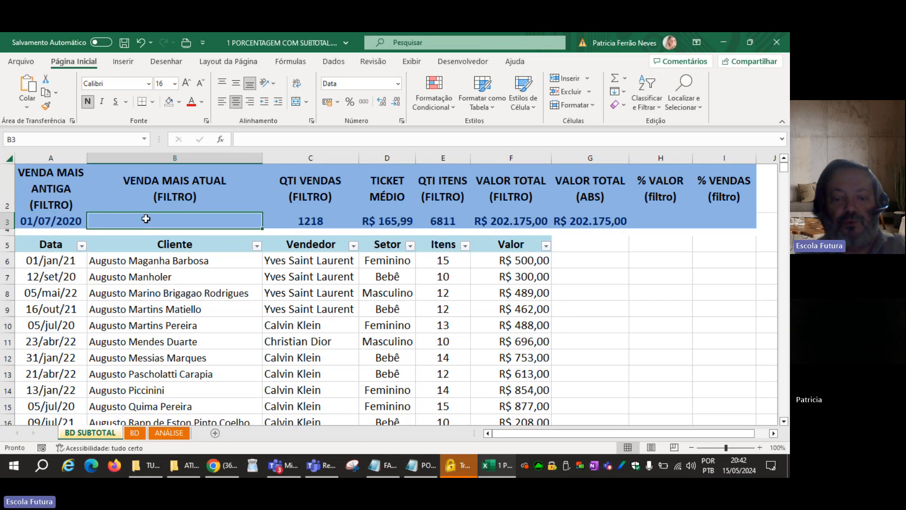
pyautogui.write('=SUBT')
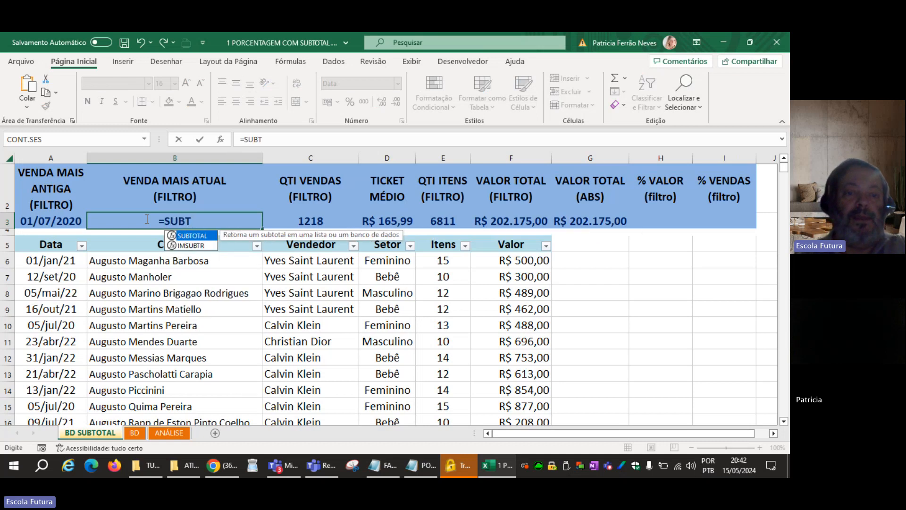
pyautogui.press('Tab')
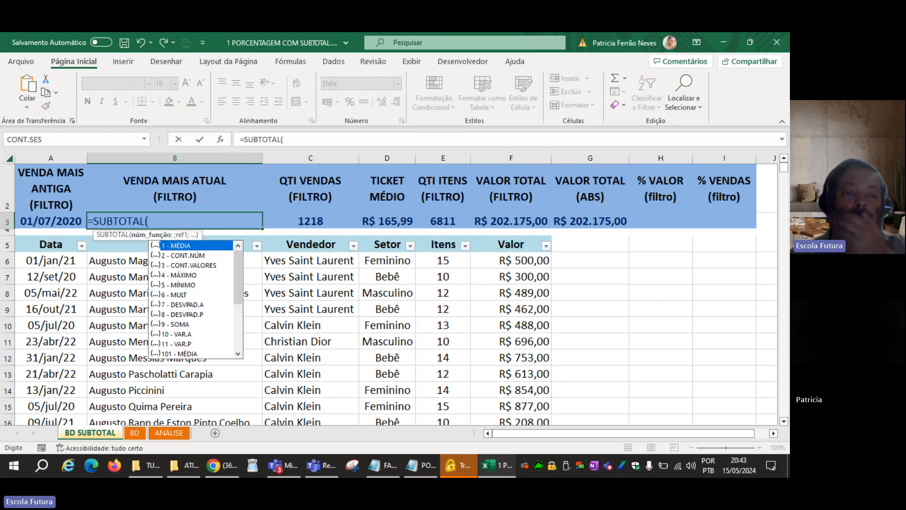
pyautogui.doubleClick(183, 275)
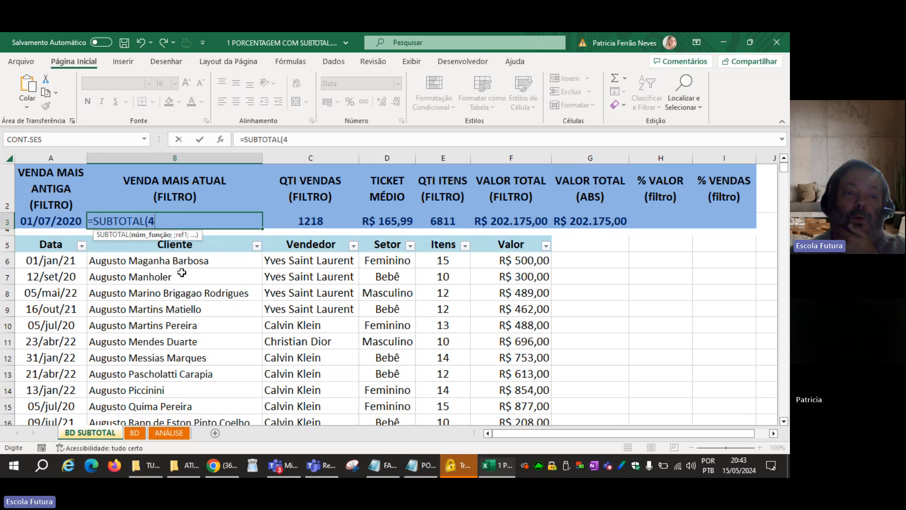
pyautogui.click(166, 263)
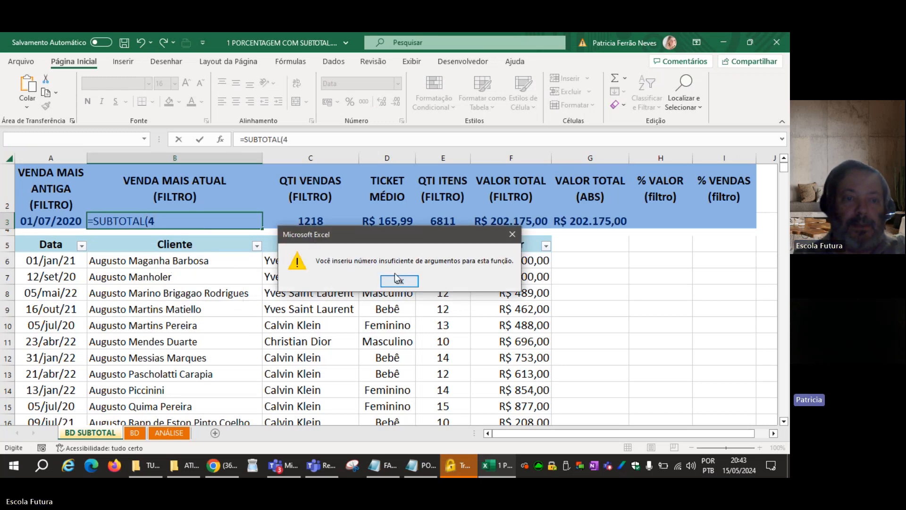
pyautogui.press('Return')
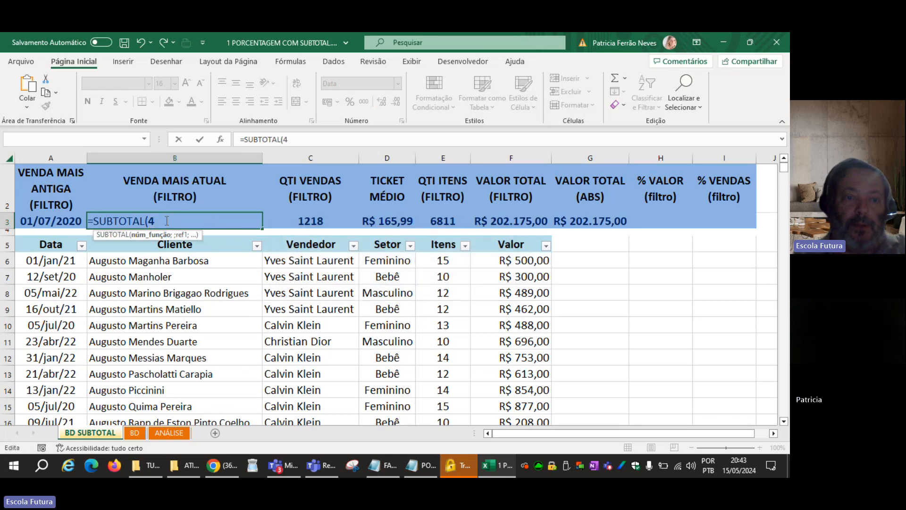
pyautogui.write(';')
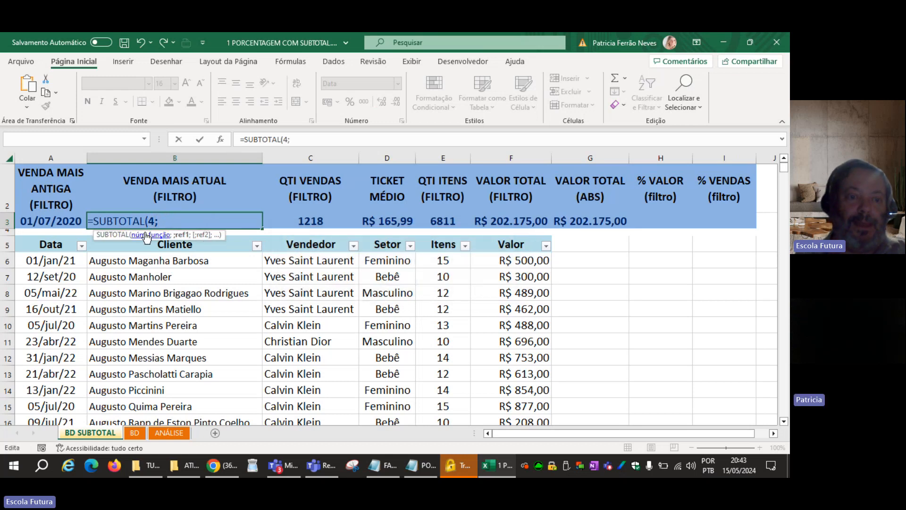
pyautogui.click(125, 258)
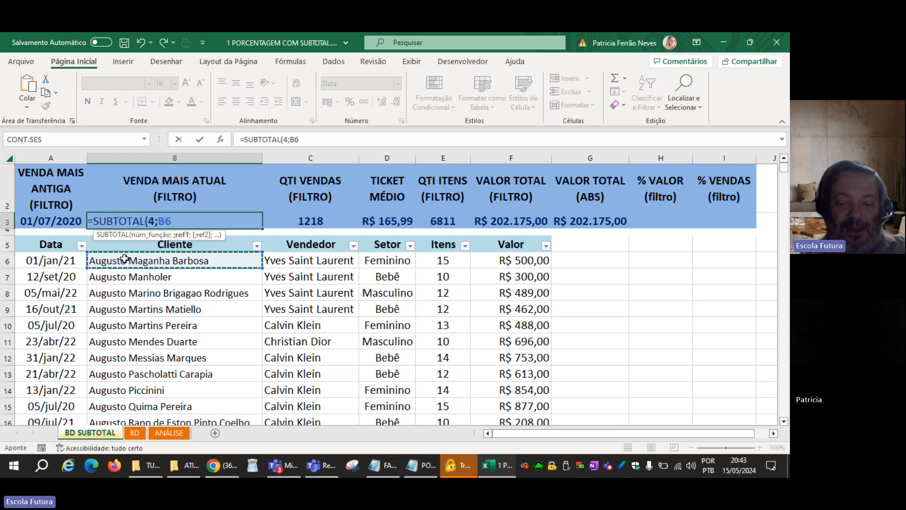
pyautogui.hotkey('ctrl', 'shift', 'Down')
pyautogui.hotkey('ctrl', 'shift', 'Down')
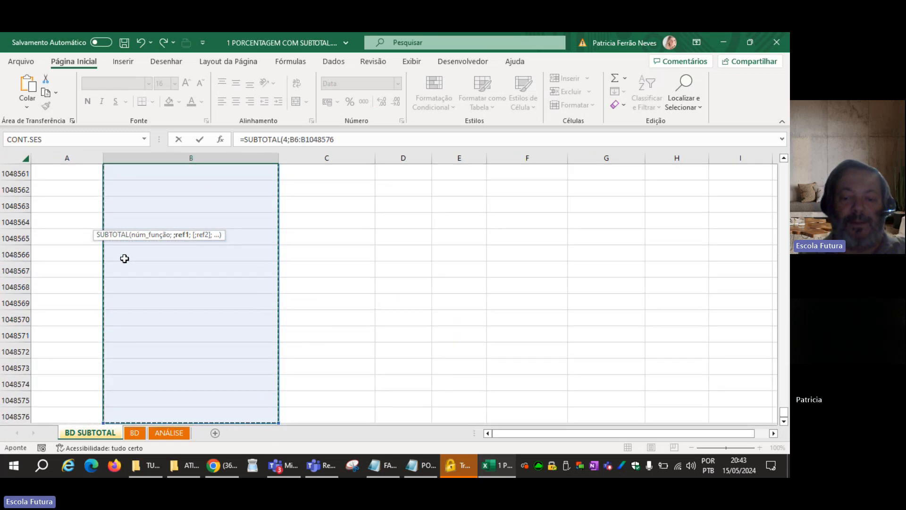
pyautogui.press('Return')
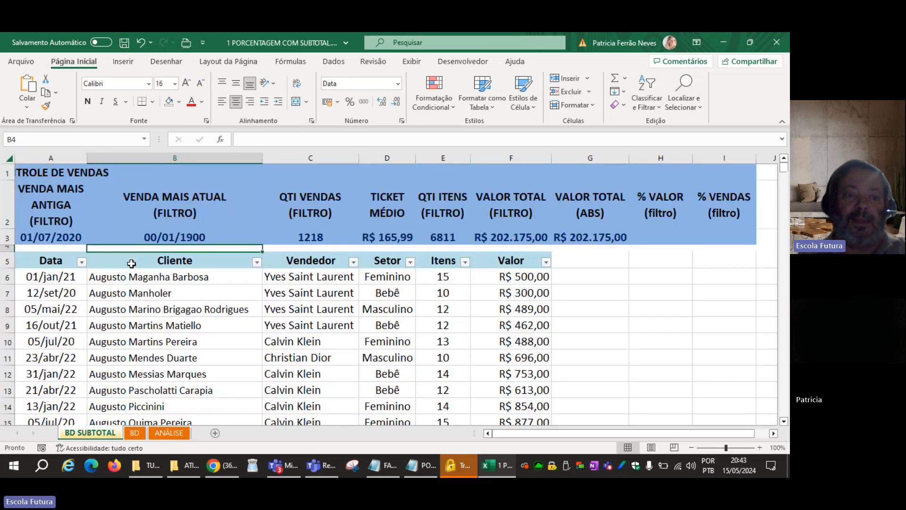
# Check the formula in B3 and examine the contents of the Cliente column down to the sheet's last row and back.
pyautogui.click(188, 236)
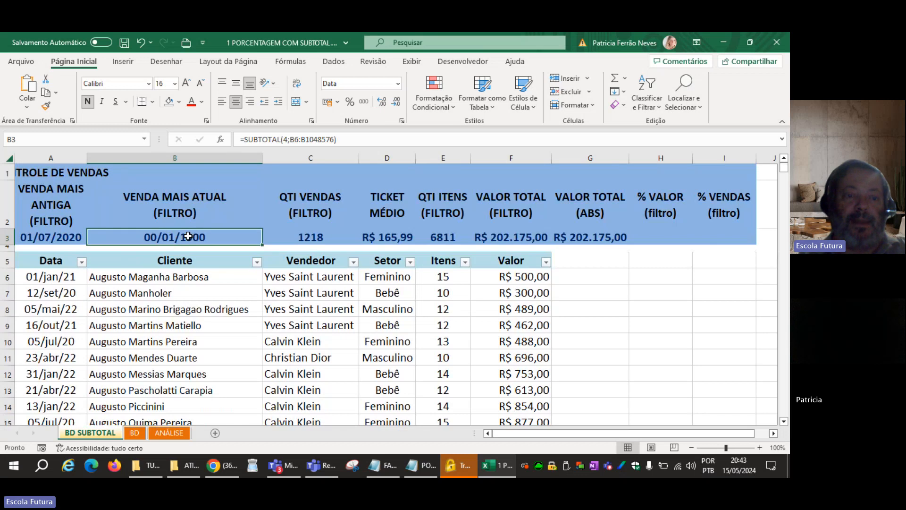
pyautogui.click(183, 321)
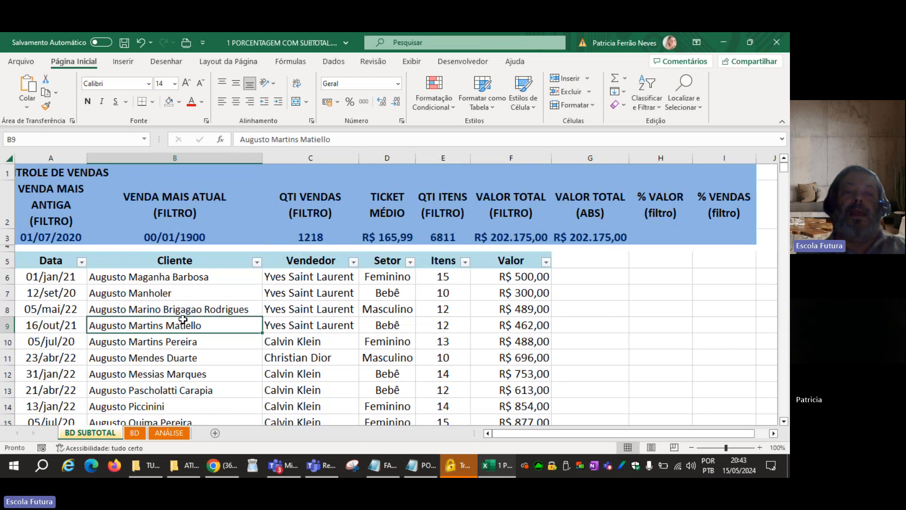
pyautogui.click(204, 297)
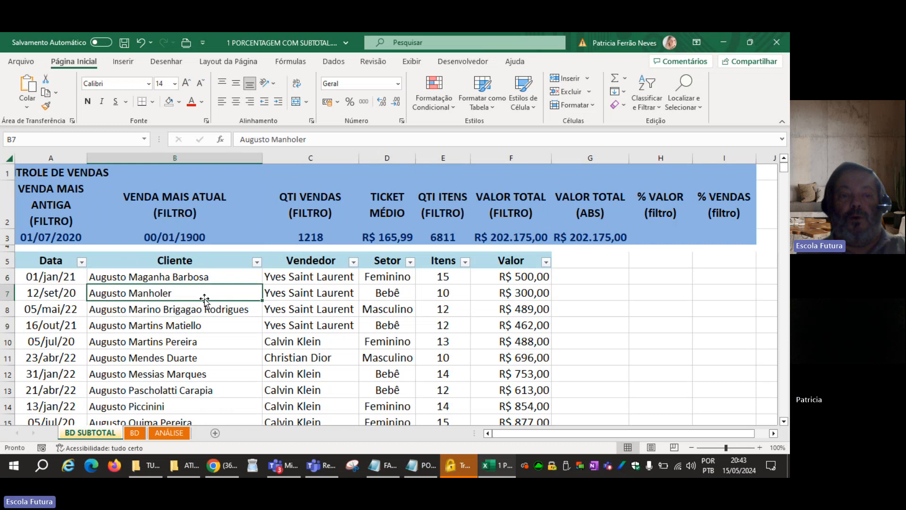
pyautogui.hotkey('ctrl', 'Down')
pyautogui.hotkey('ctrl', 'Down')
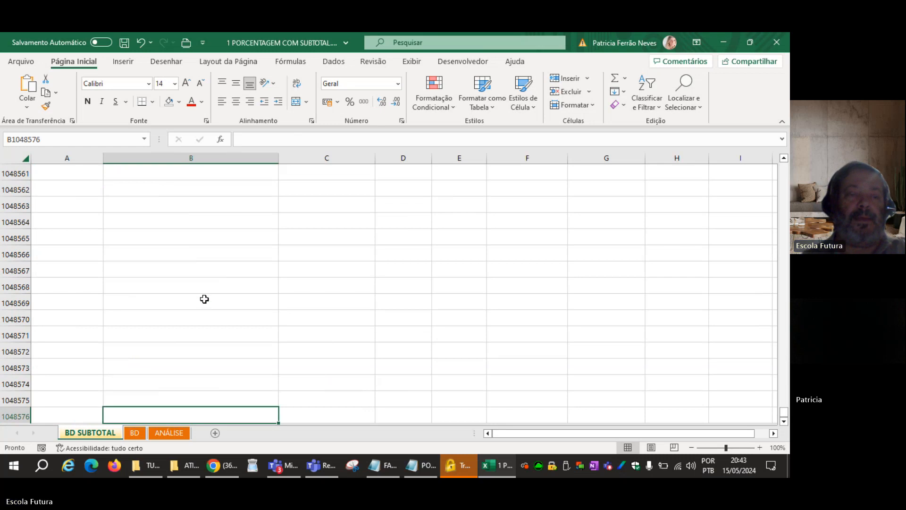
pyautogui.hotkey('ctrl', 'Up')
pyautogui.hotkey('ctrl', 'Up')
pyautogui.hotkey('ctrl', 'Up')
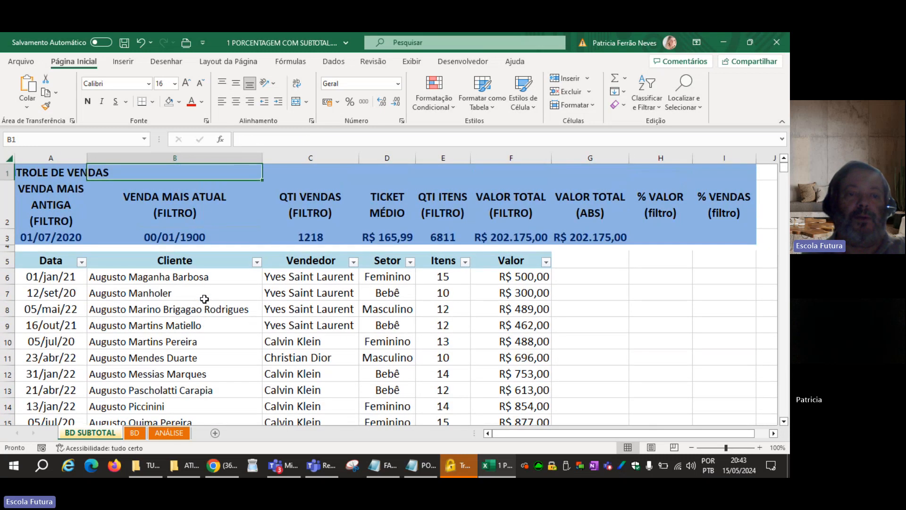
# Filter the Vendedor column to show only Calvin Klein.
pyautogui.click(353, 263)
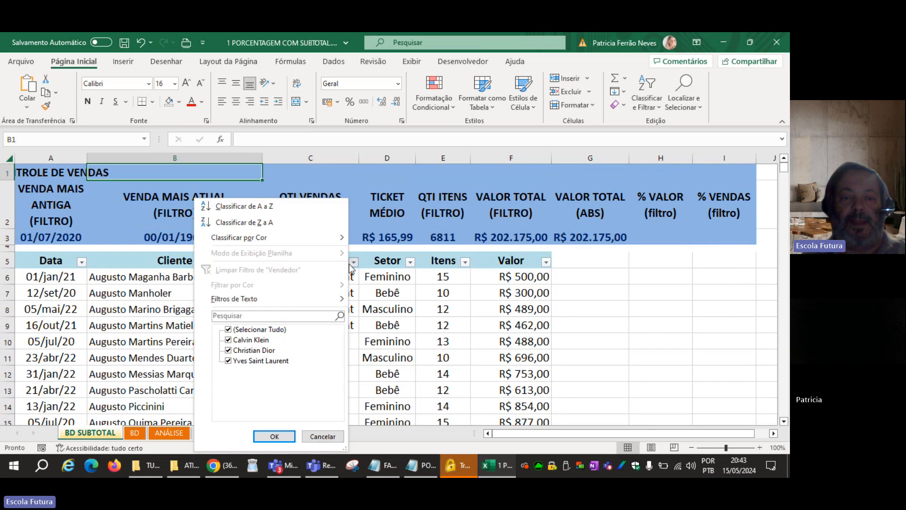
pyautogui.click(228, 329)
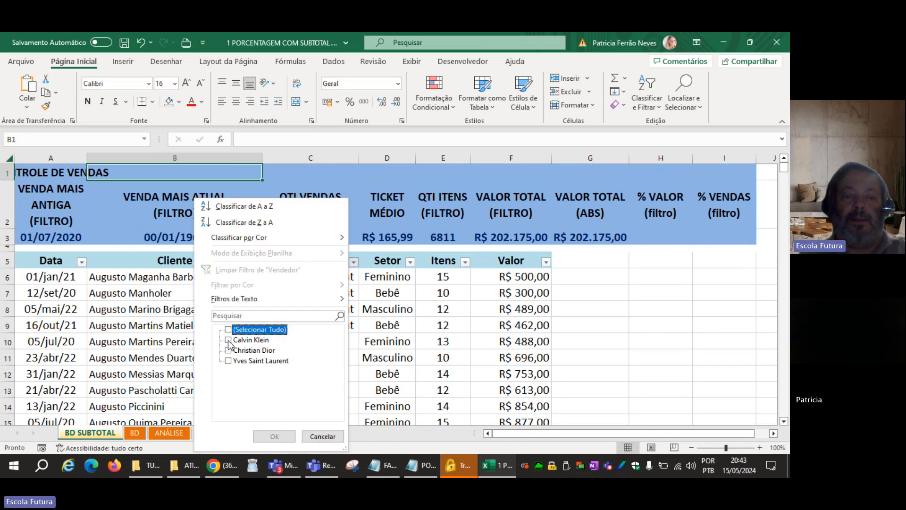
pyautogui.click(229, 340)
pyautogui.click(271, 434)
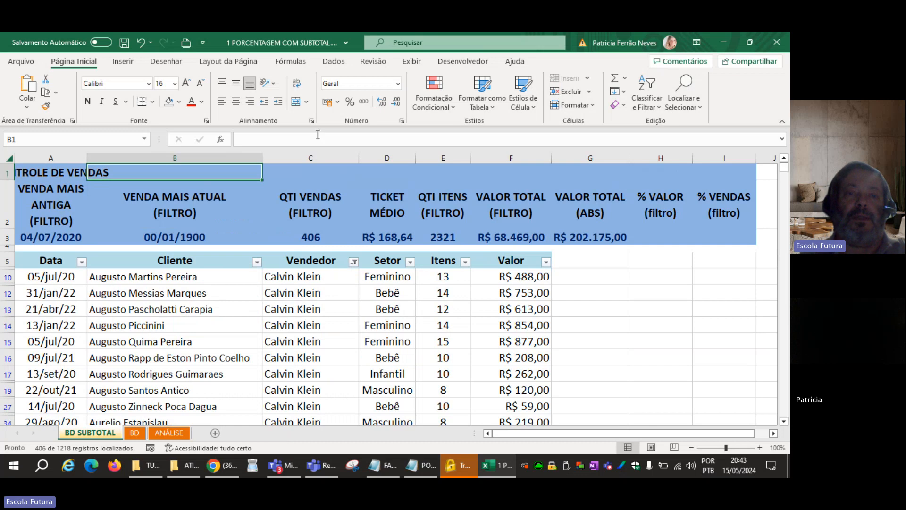
# Clear the Vendedor filter and check the formula in B3, leaving it unedited.
pyautogui.click(333, 61)
pyautogui.click(411, 79)
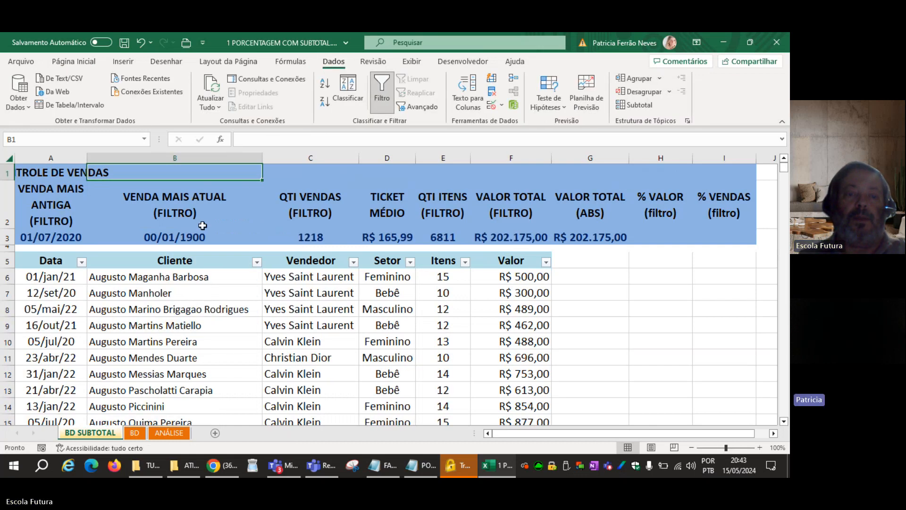
pyautogui.click(196, 235)
pyautogui.doubleClick(196, 235)
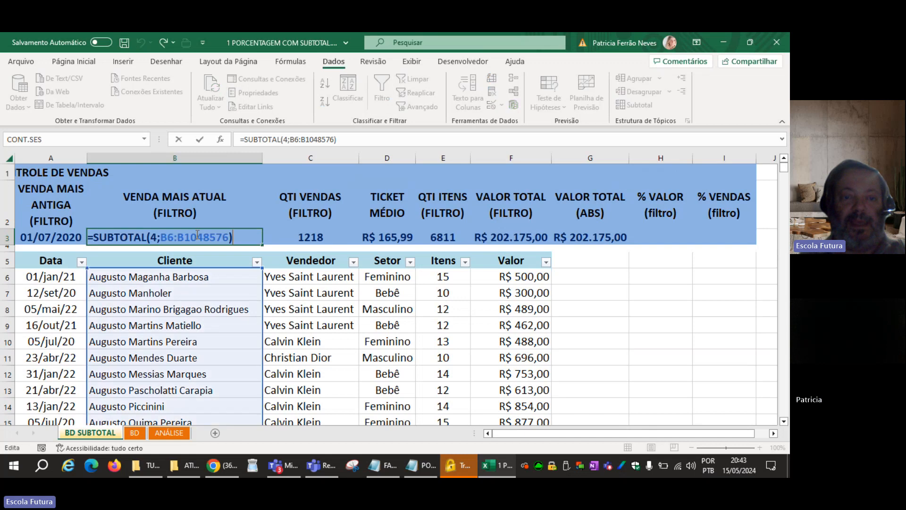
pyautogui.press('Escape')
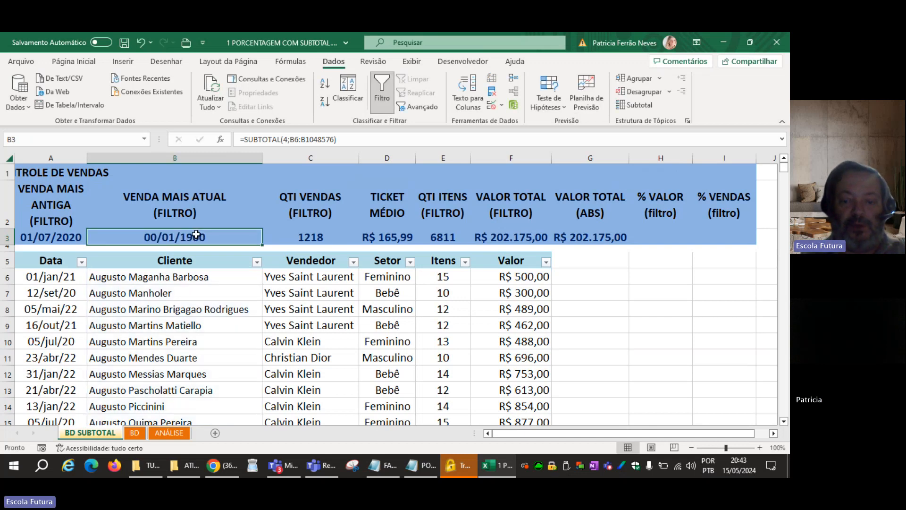
pyautogui.write('=SUBT')
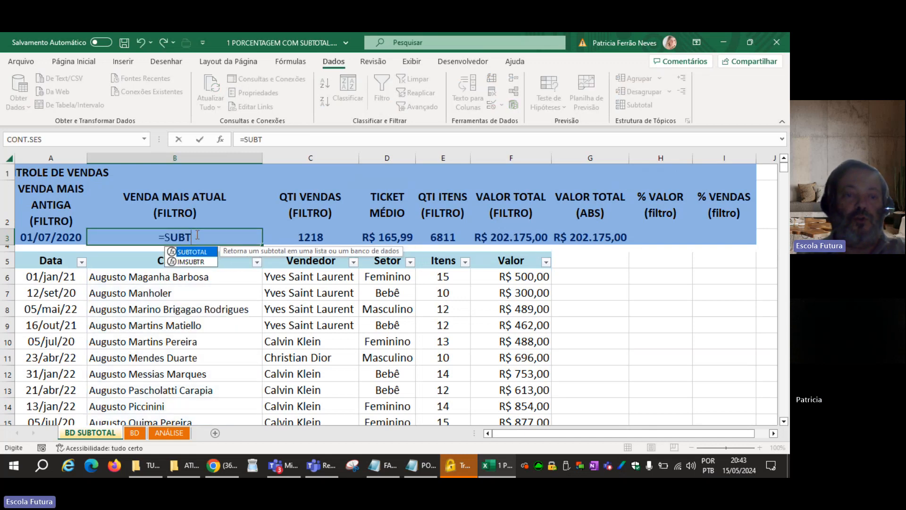
pyautogui.press('Tab')
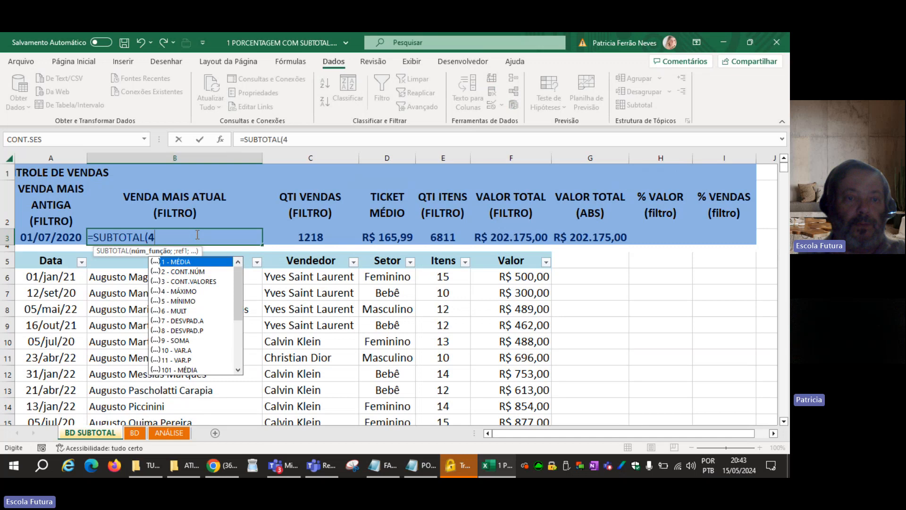
pyautogui.write(';')
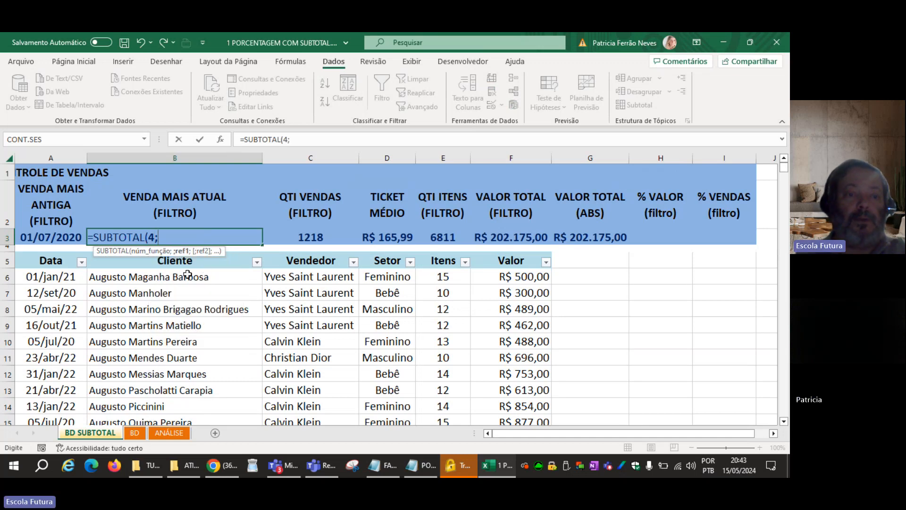
pyautogui.click(187, 302)
pyautogui.press('Escape')
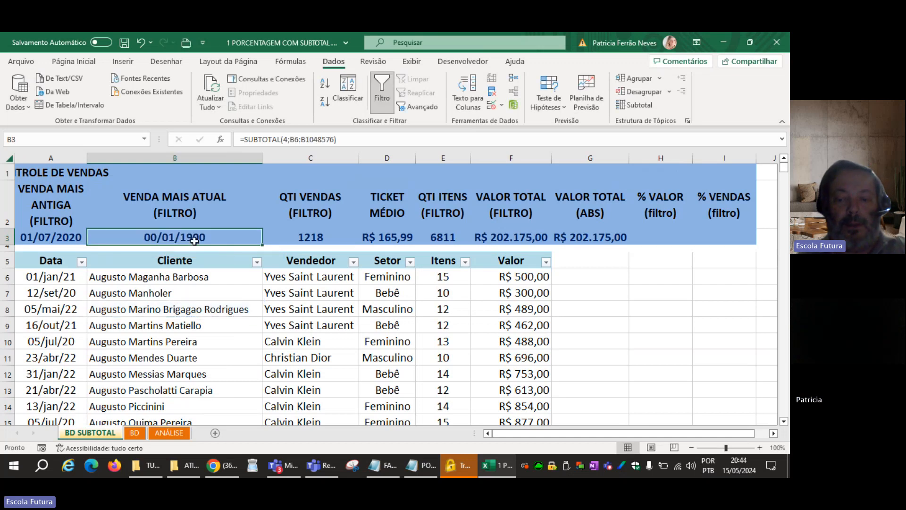
# Replace the formula in B3 with =SUBTOTAL(4;A6:A1048576), taking the maximum of the Data column.
pyautogui.write('=SUBT')
pyautogui.press('Tab')
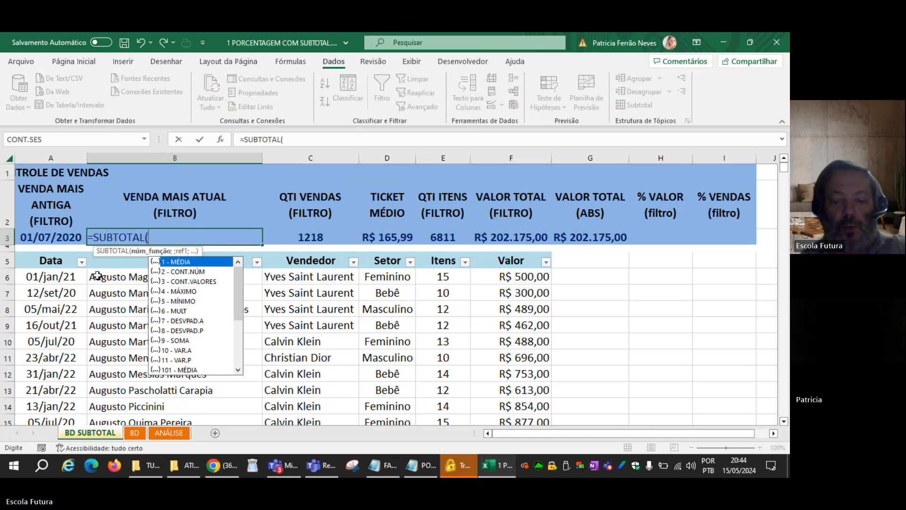
pyautogui.write('4;')
pyautogui.click(53, 277)
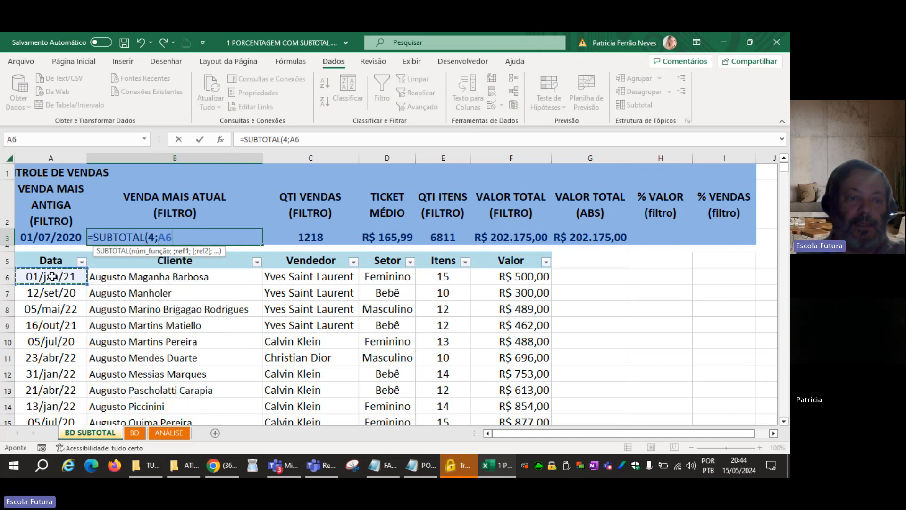
pyautogui.hotkey('ctrl', 'shift', 'Down')
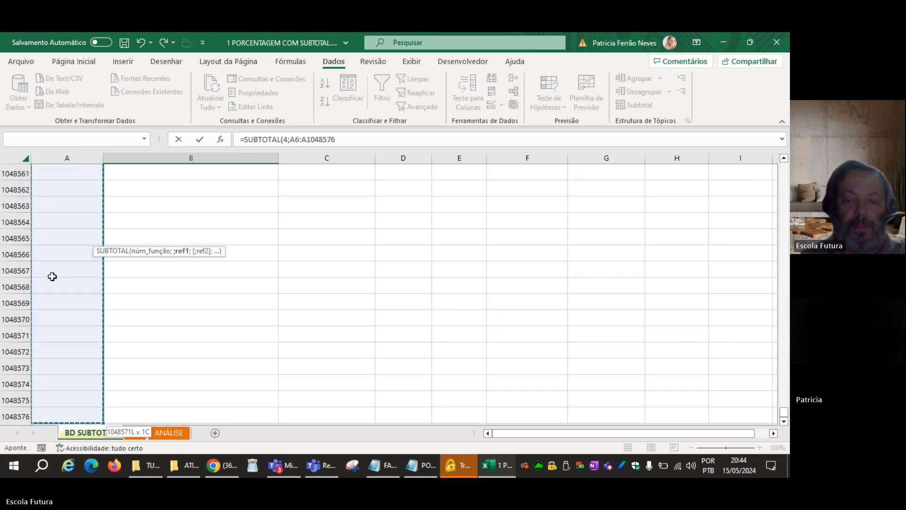
pyautogui.press('Return')
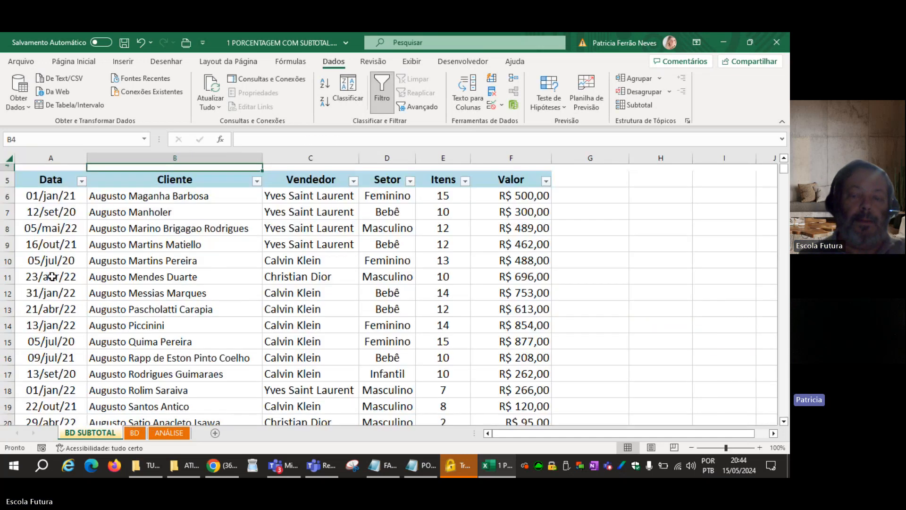
pyautogui.scroll(1, 75, 310)
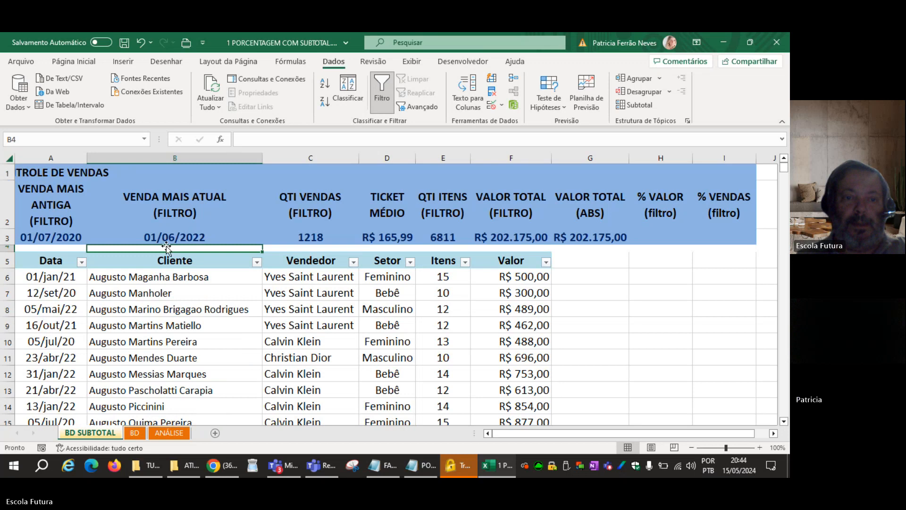
# Compare the SUBTOTAL formulas in B3 and A3.
pyautogui.click(173, 233)
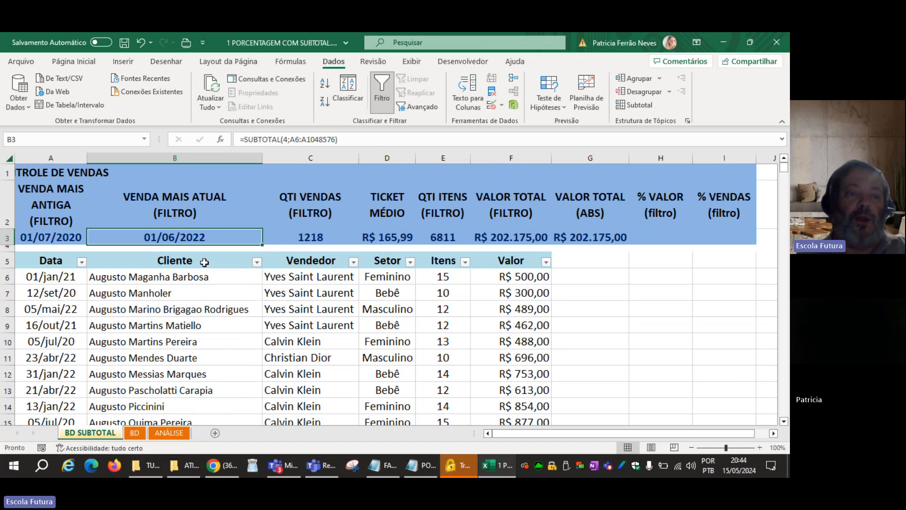
pyautogui.click(40, 240)
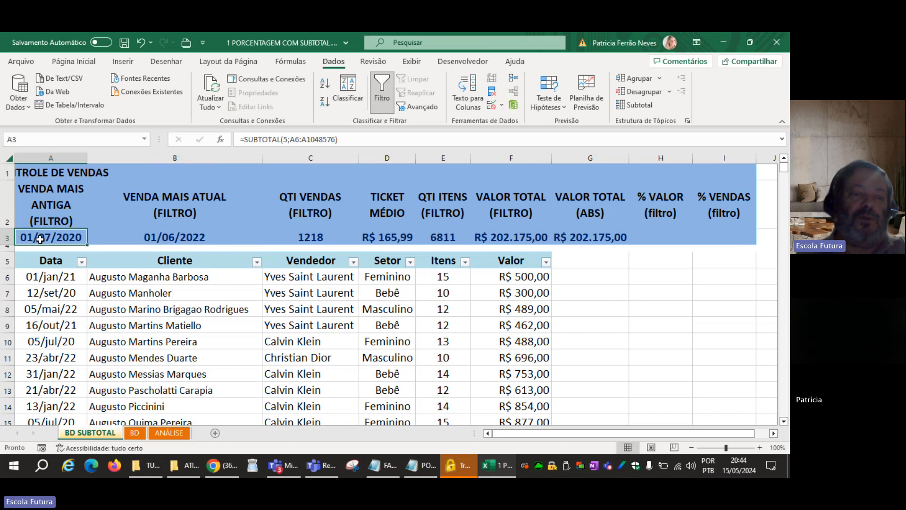
pyautogui.click(174, 239)
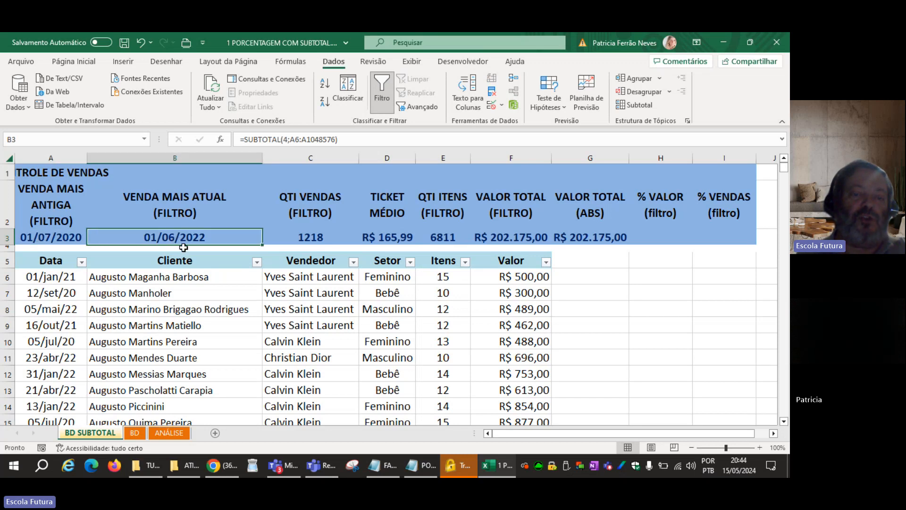
# Filter the Cliente column to the third, fifth and seventh customers in the list to test the date formulas in A3 and B3.
pyautogui.click(257, 262)
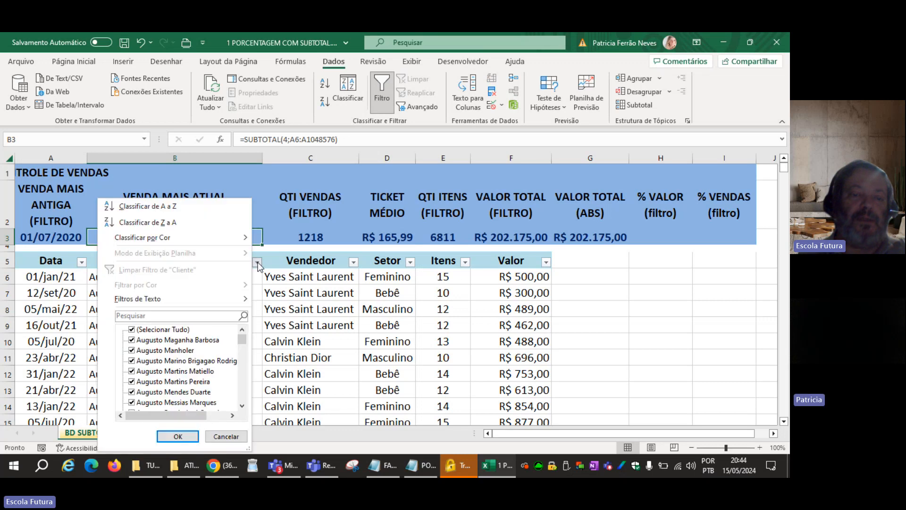
pyautogui.click(133, 330)
pyautogui.click(131, 361)
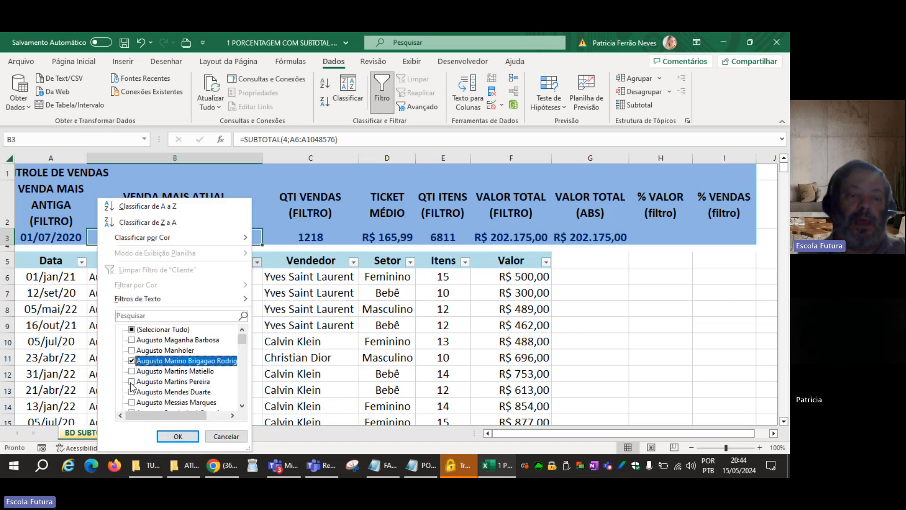
pyautogui.click(132, 381)
pyautogui.click(132, 402)
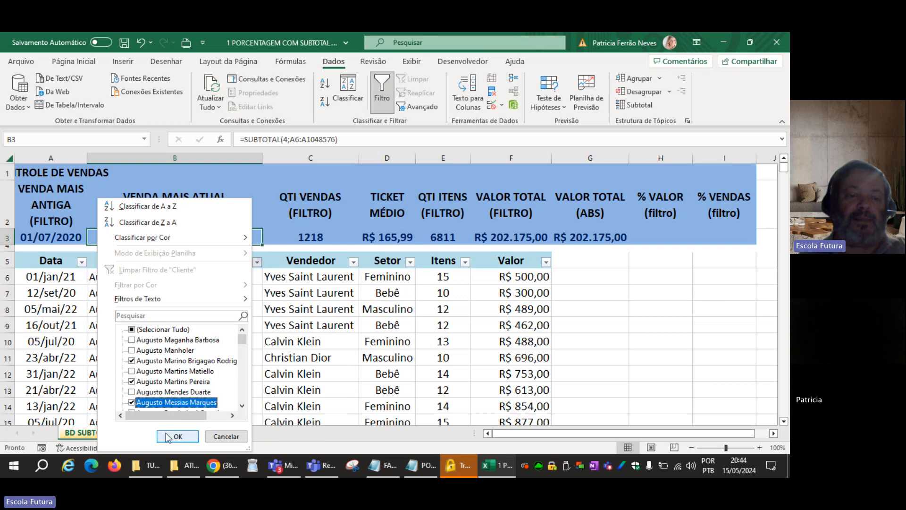
pyautogui.click(178, 436)
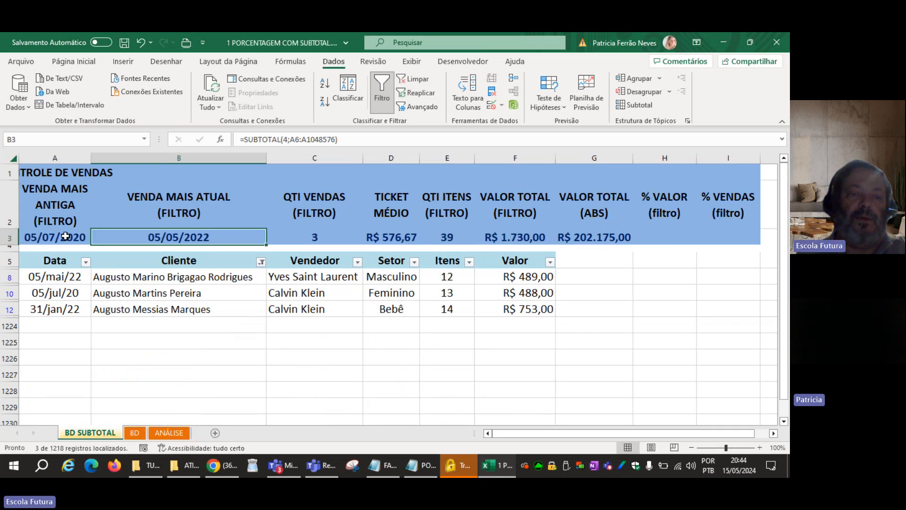
pyautogui.click(65, 237)
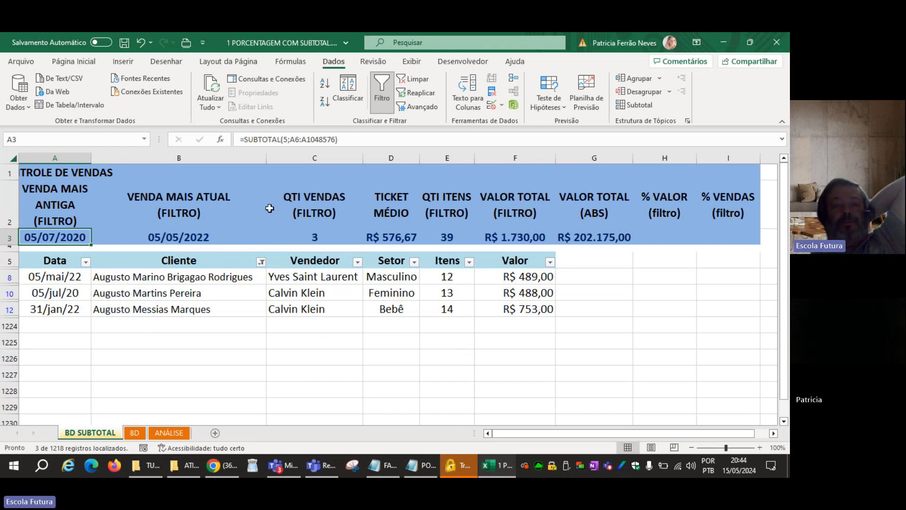
# Clear the Cliente filter so that all sales rows are shown again.
pyautogui.click(417, 84)
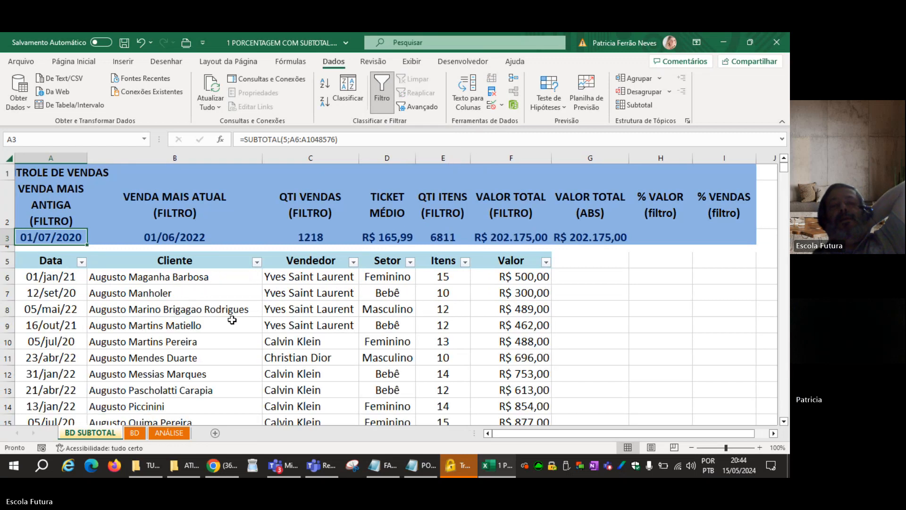
pyautogui.click(231, 323)
pyautogui.moveTo(67, 237)
pyautogui.mouseDown()
pyautogui.moveTo(587, 237)
pyautogui.moveTo(62, 232)
pyautogui.mouseUp()
pyautogui.click(150, 289)
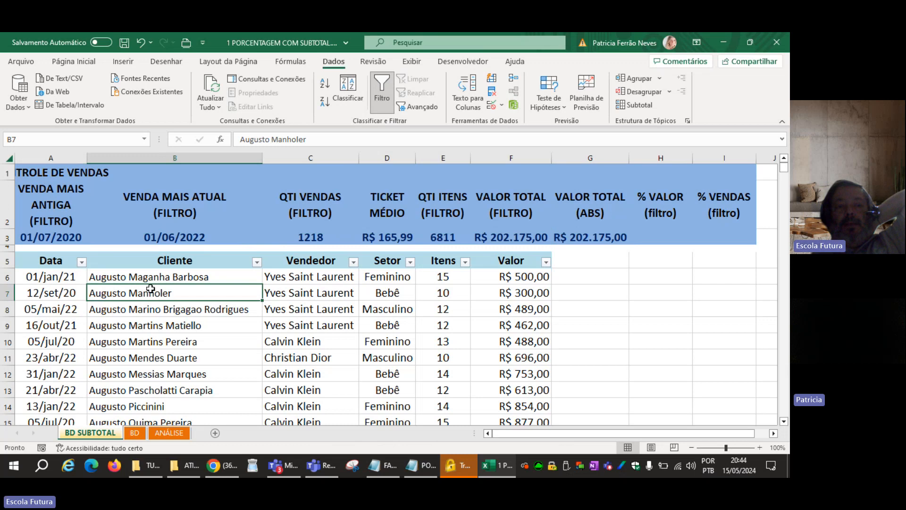
# Merge and center the CONTROLE DE VENDAS title across A1:I1.
pyautogui.moveTo(40, 175); pyautogui.dragTo(712, 168)
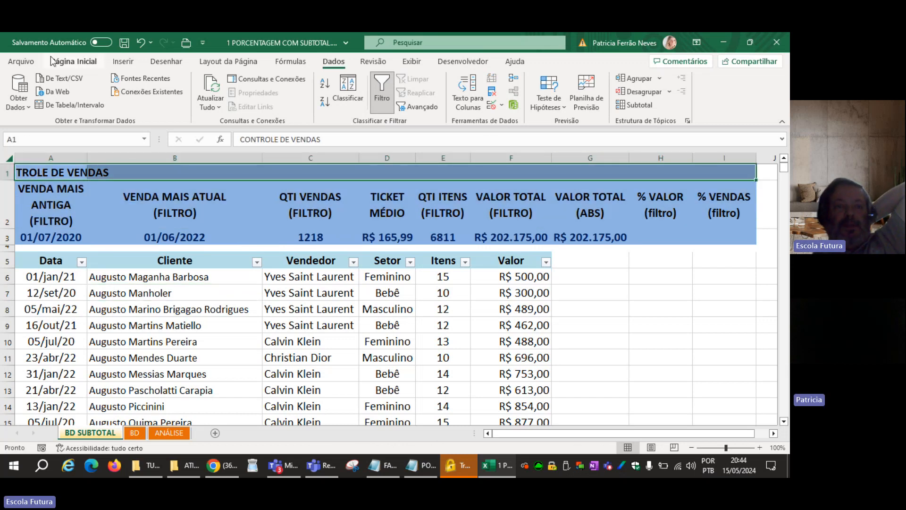
pyautogui.click(74, 62)
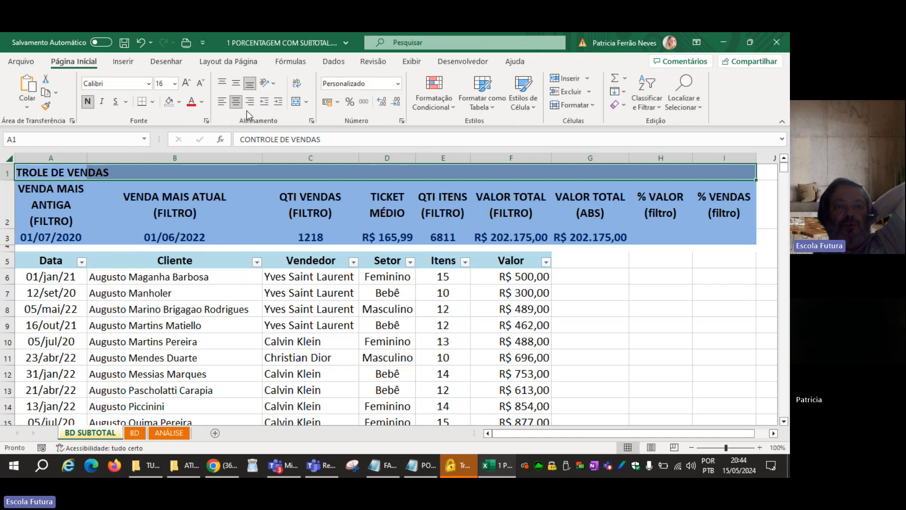
pyautogui.click(296, 101)
pyautogui.click(168, 322)
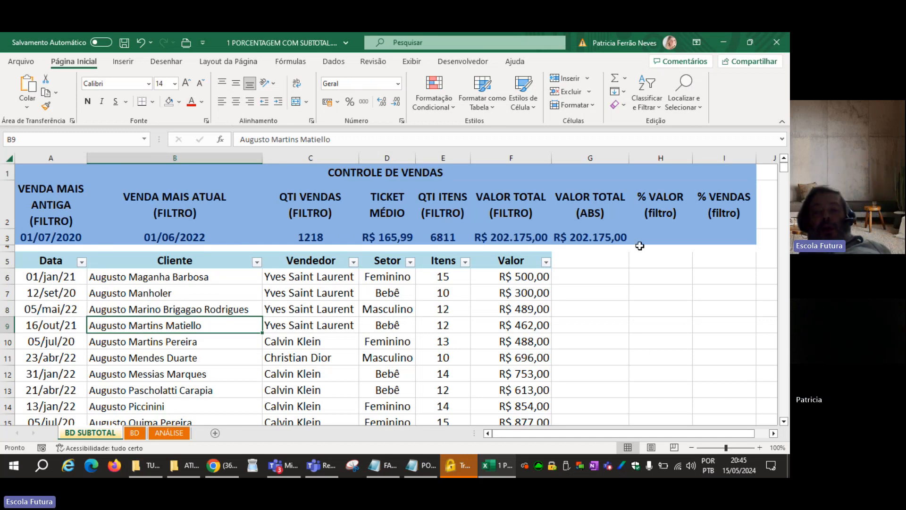
# Filter the Setor column to show only Feminino.
pyautogui.click(652, 237)
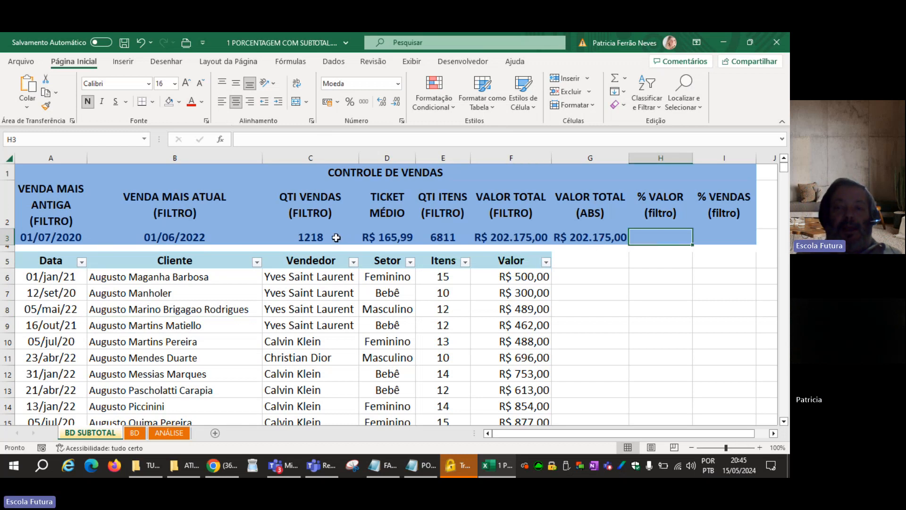
pyautogui.click(411, 263)
pyautogui.click(285, 329)
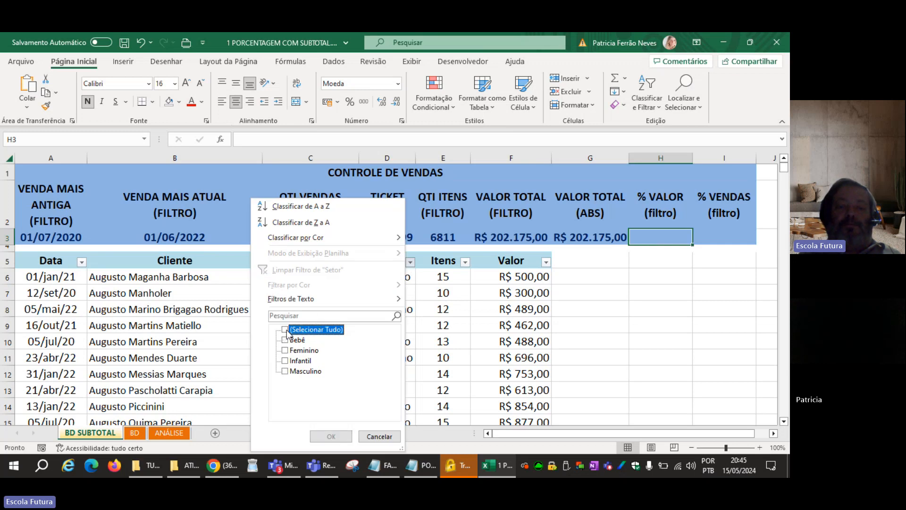
pyautogui.click(286, 350)
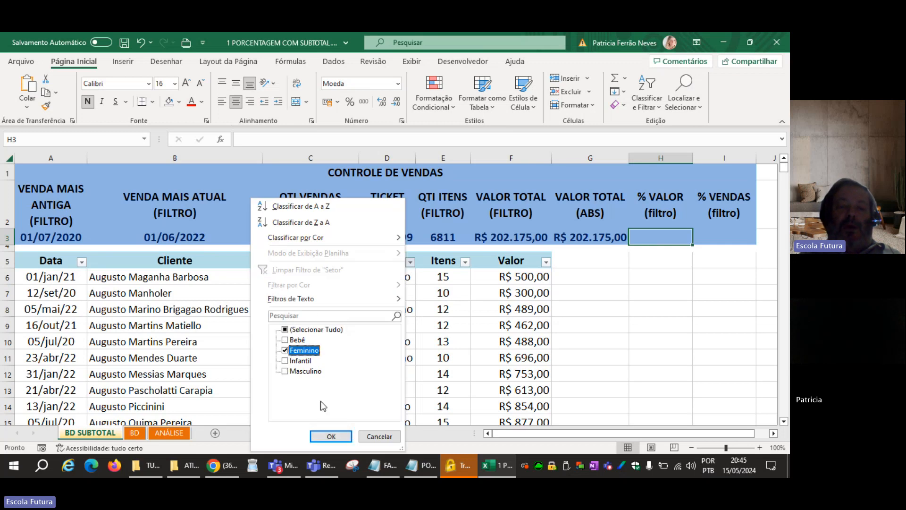
pyautogui.click(331, 435)
pyautogui.click(566, 362)
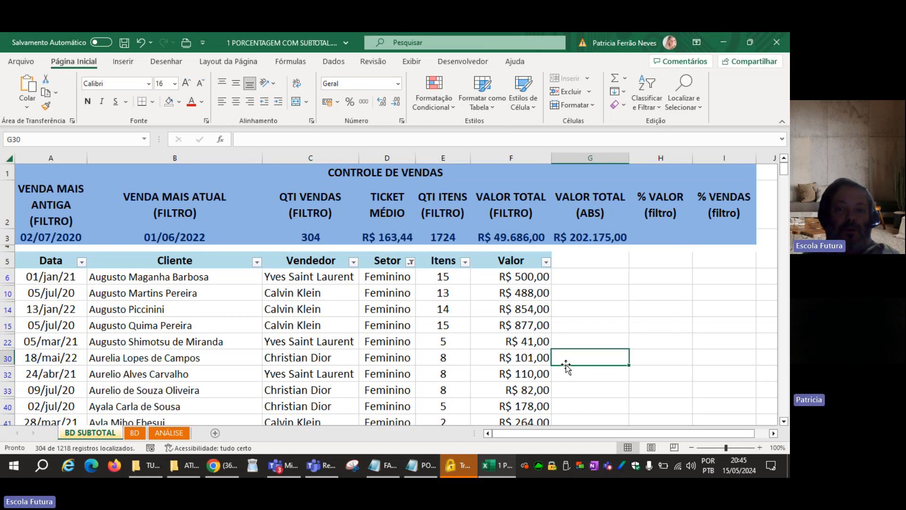
# Enter =F3/G3 in H3 under % VALOR to divide the filtered total by the absolute total.
pyautogui.click(667, 239)
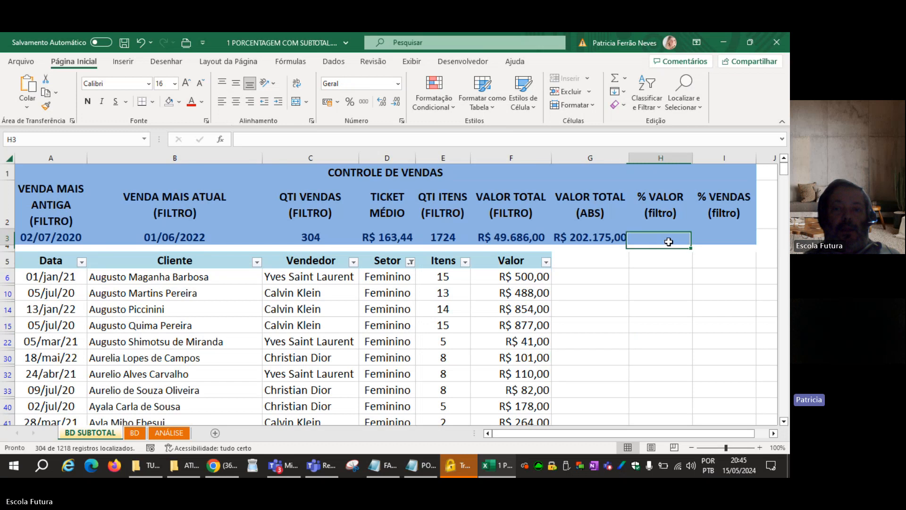
pyautogui.doubleClick(670, 242)
pyautogui.write('=')
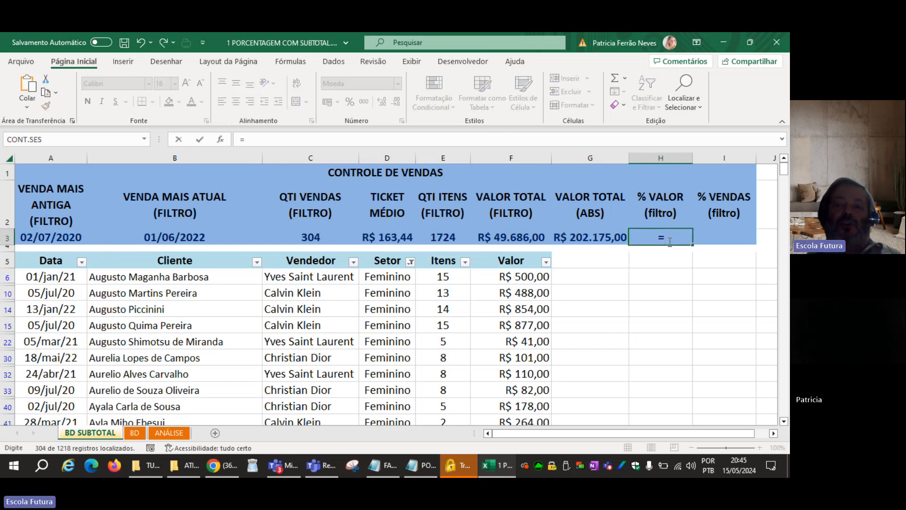
pyautogui.click(515, 237)
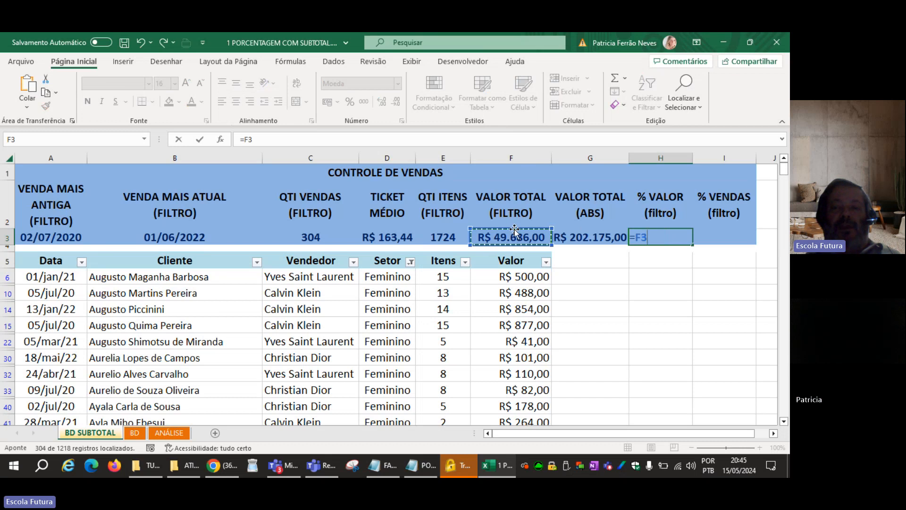
pyautogui.write('/')
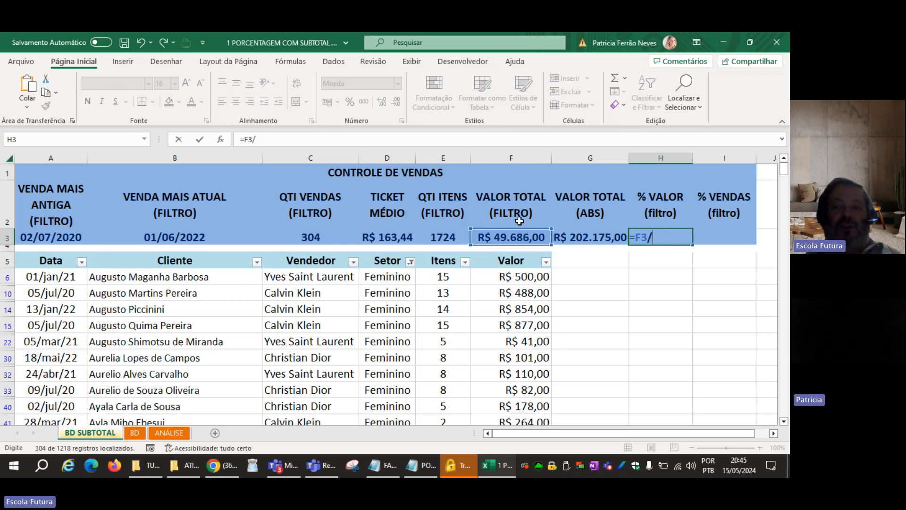
pyautogui.click(597, 237)
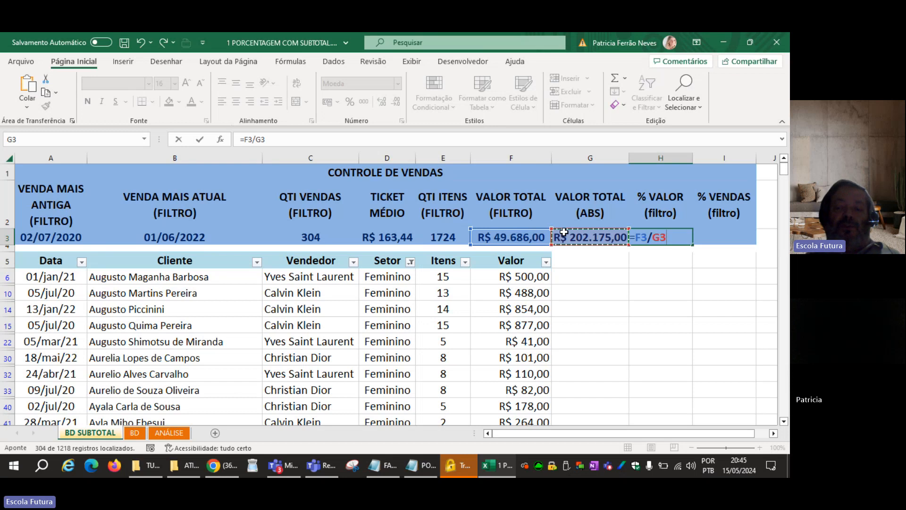
pyautogui.press('Return')
pyautogui.press('Up')
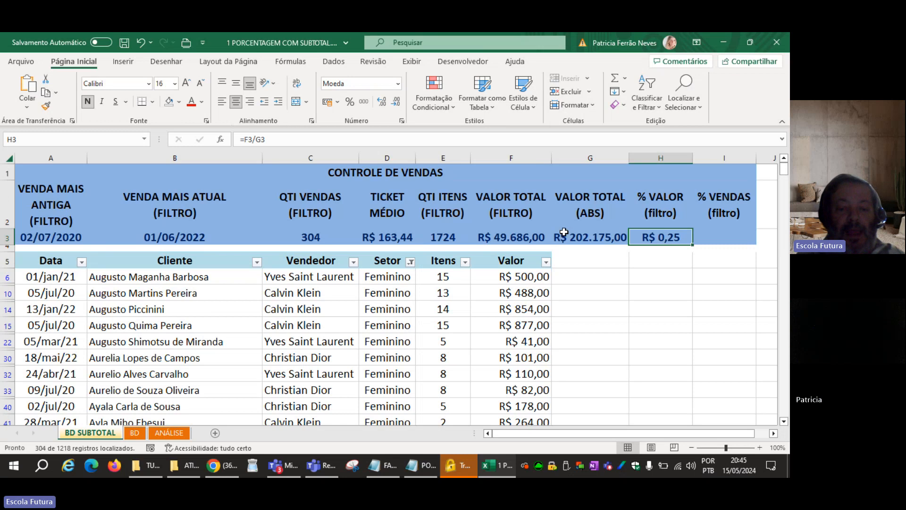
# Format the % VALOR result in H3 as a percentage and review its formula against totals F3 and G3.
pyautogui.hotkey('ctrl', 'shift', '5')
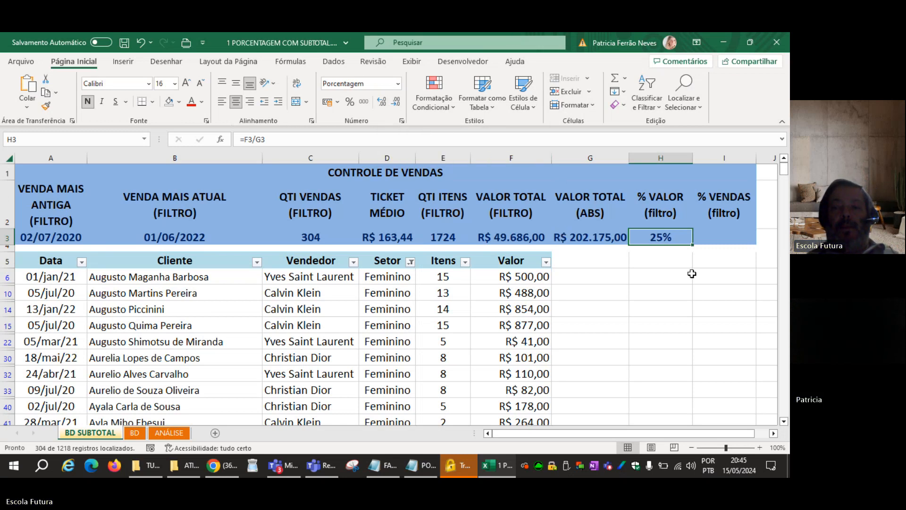
pyautogui.click(603, 240)
pyautogui.click(547, 236)
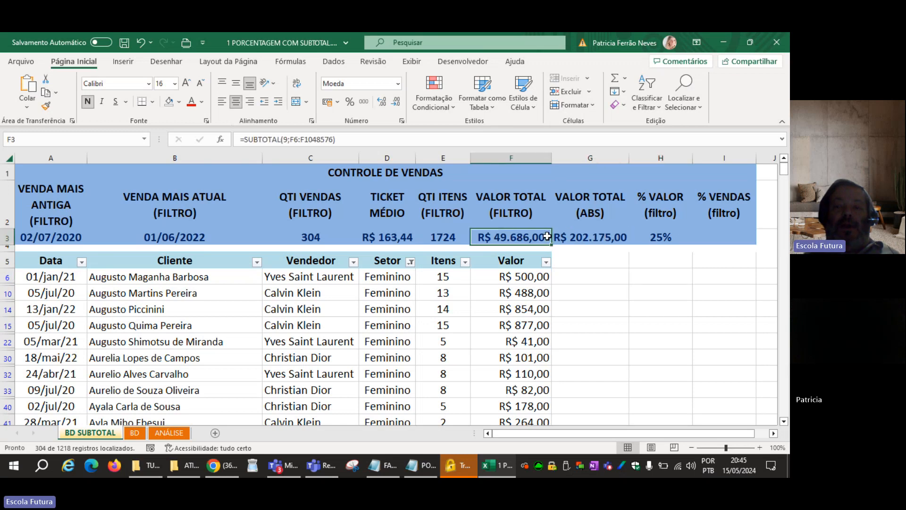
pyautogui.doubleClick(662, 236)
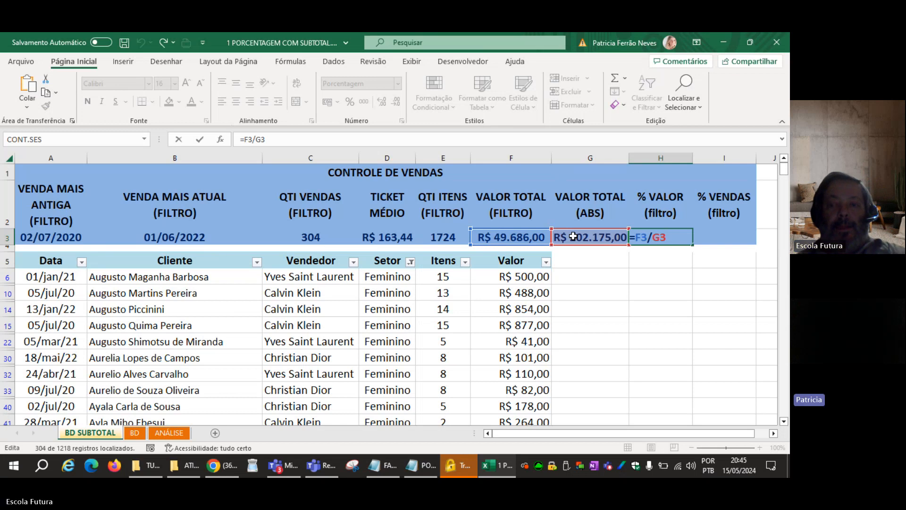
pyautogui.press('Return')
# Begin a standalone formula in H5 with SUBTOTAL(9;F6:F1048576) to sum the filtered Valor column.
pyautogui.click(663, 255)
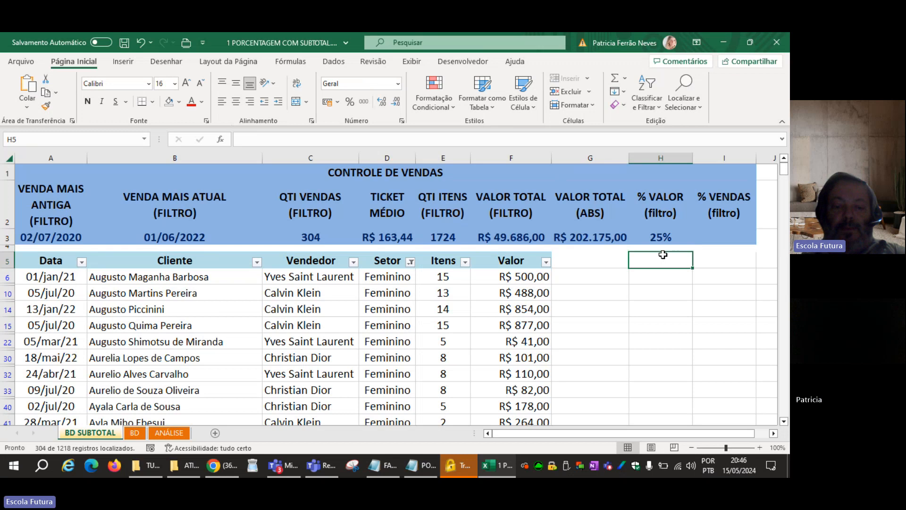
pyautogui.write('=')
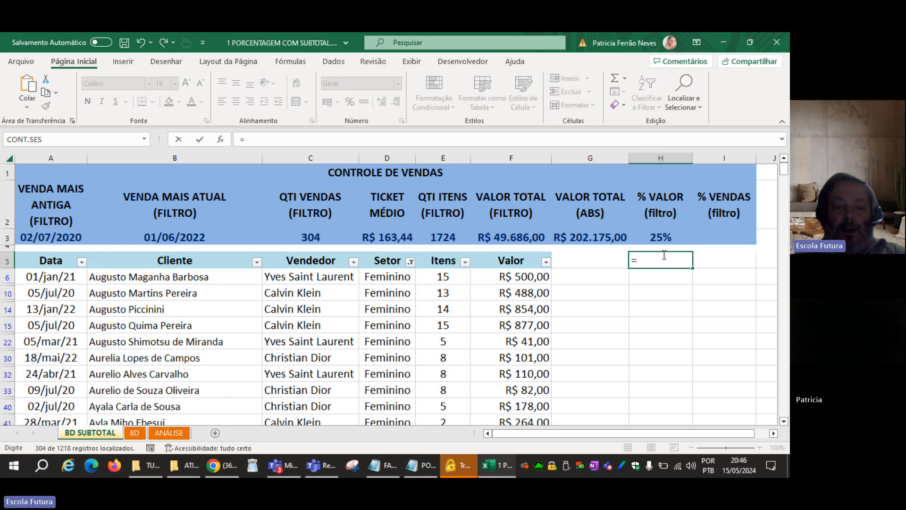
pyautogui.write('SUM(')
pyautogui.press('BackSpace')
pyautogui.press('BackSpace')
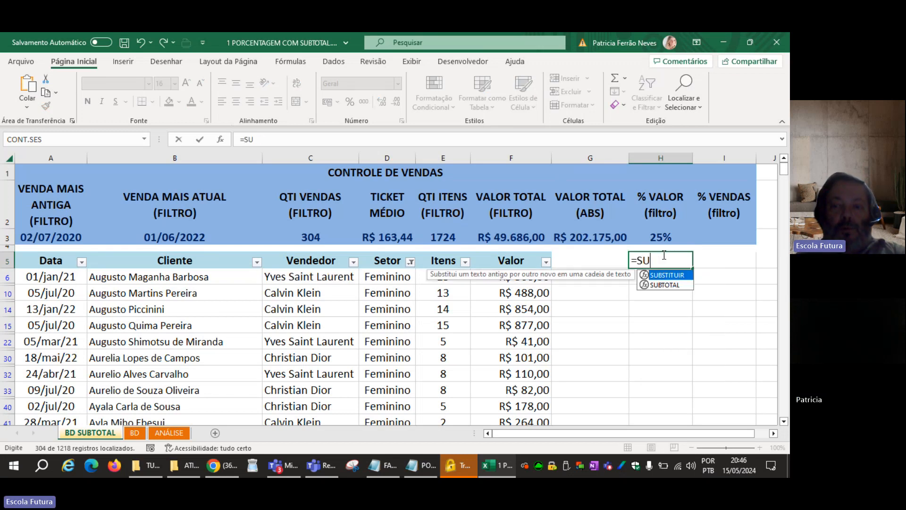
pyautogui.write('BT')
pyautogui.press('Tab')
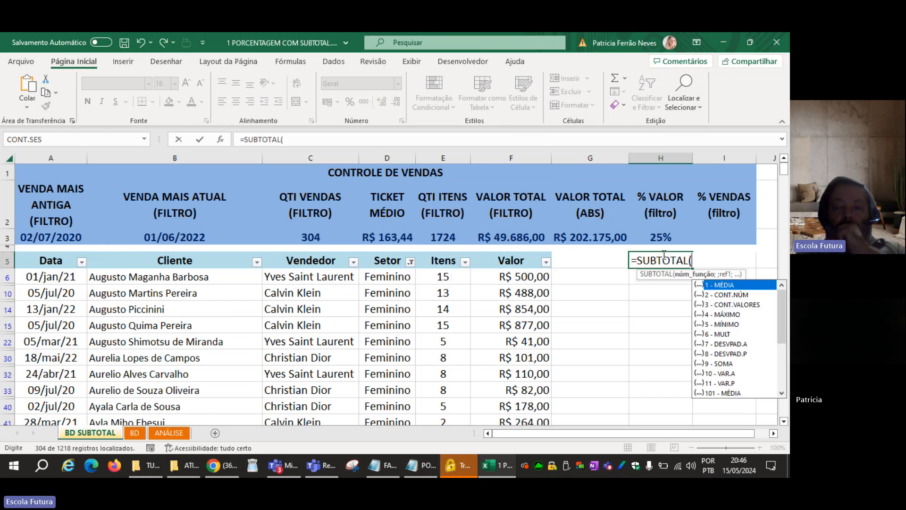
pyautogui.write('9;')
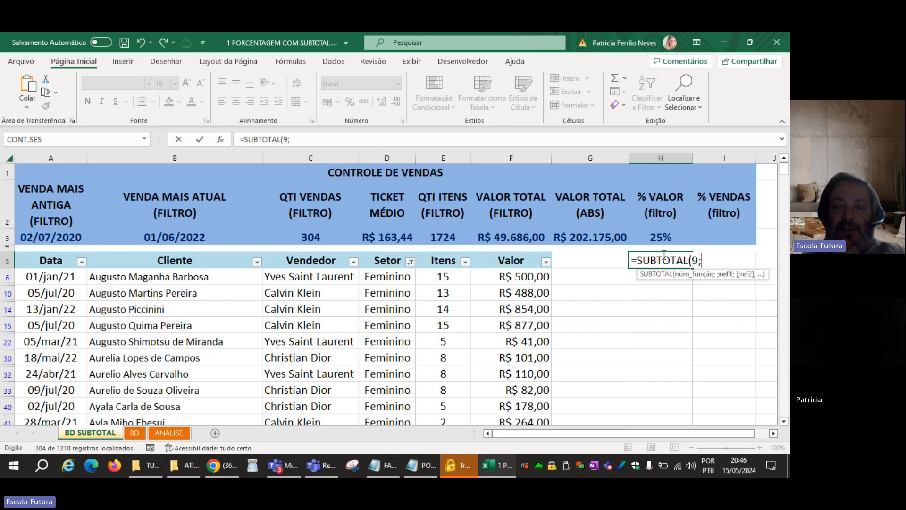
pyautogui.click(525, 279)
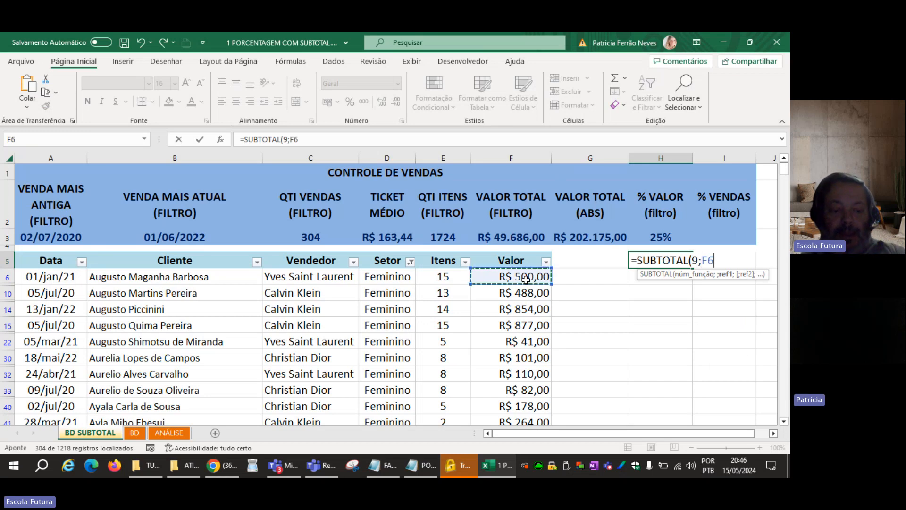
pyautogui.hotkey('ctrl', 'shift', 'Down')
pyautogui.hotkey('ctrl', 'shift', 'Down')
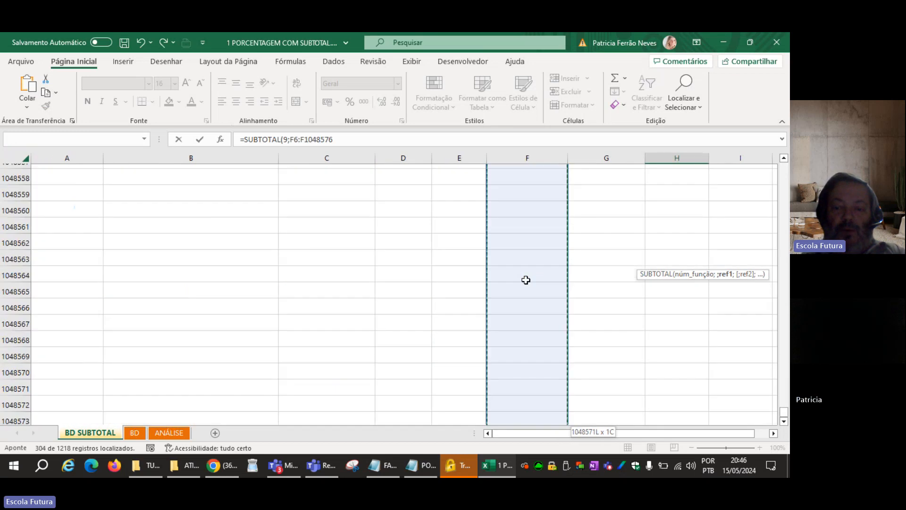
pyautogui.write(')')
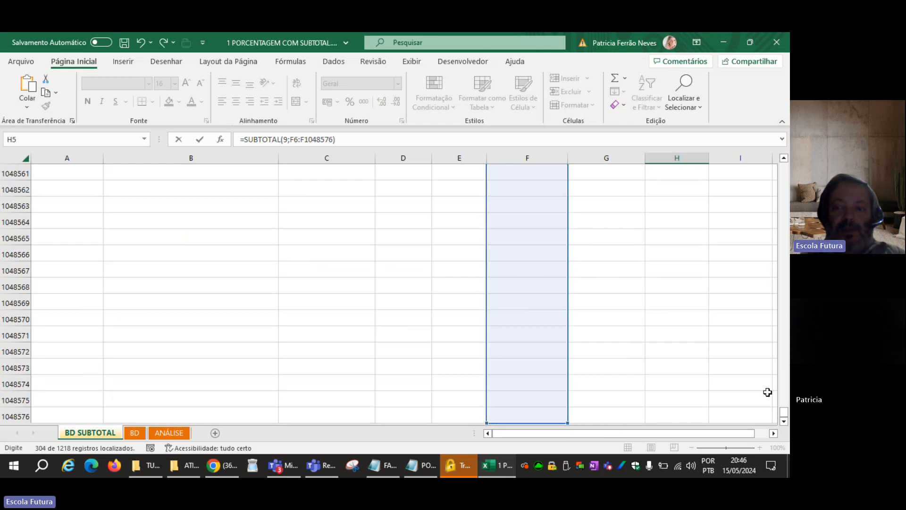
pyautogui.moveTo(787, 412); pyautogui.dragTo(785, 167)
# Complete the H5 formula by dividing the filtered sum by SOMA(F6:F1048576).
pyautogui.write('/')
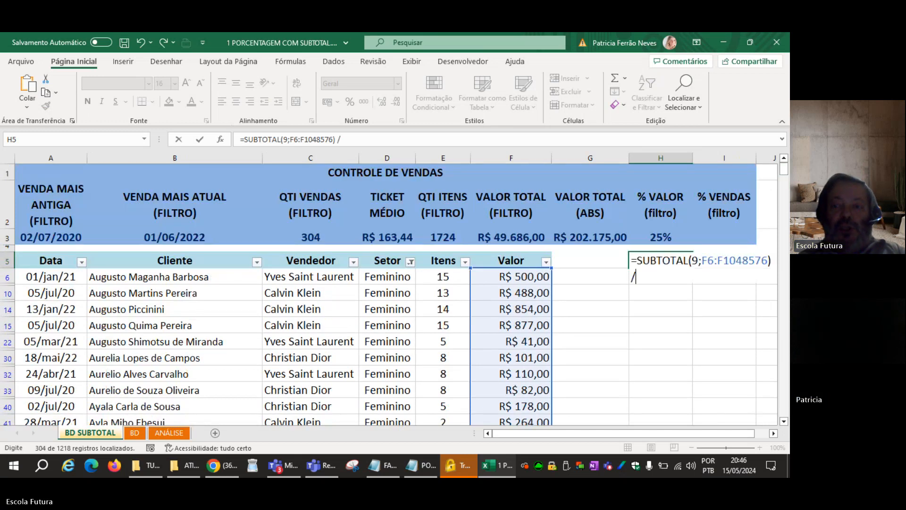
pyautogui.write(' SOMA(')
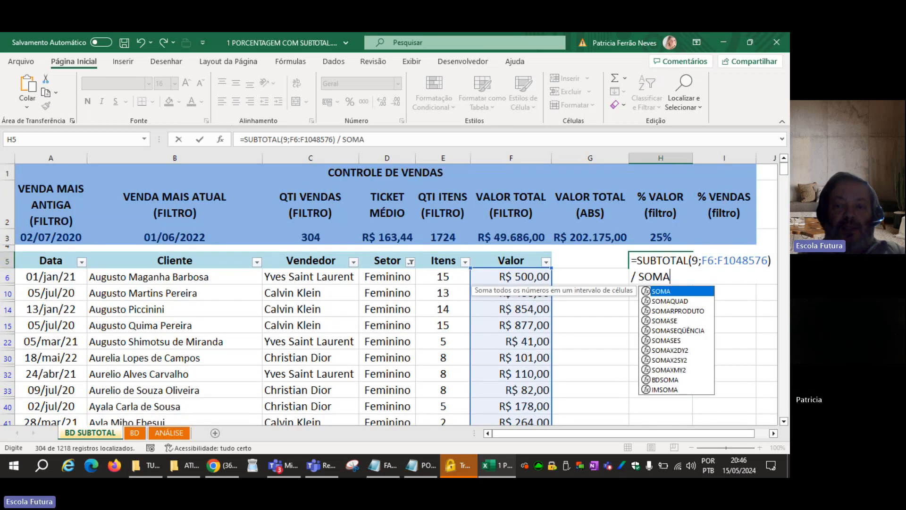
pyautogui.click(532, 276)
pyautogui.hotkey('ctrl', 'shift', 'Down')
pyautogui.hotkey('ctrl', 'shift', 'Down')
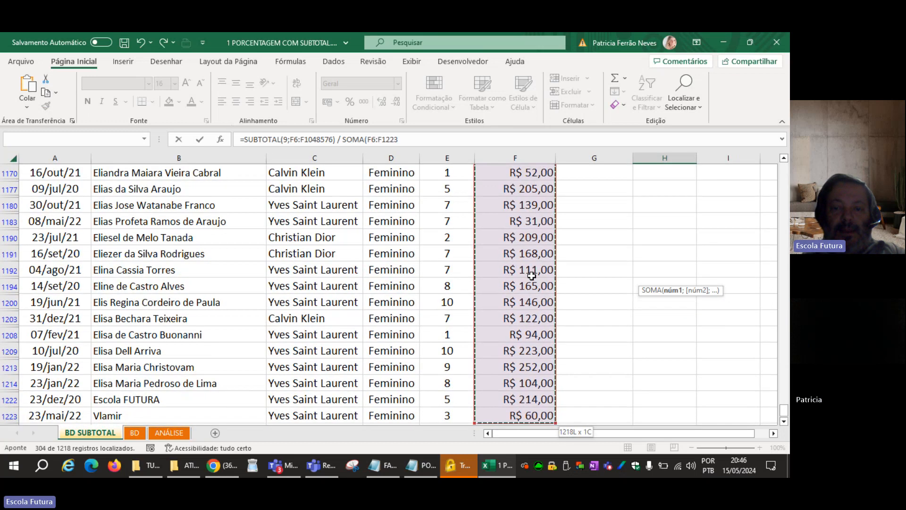
pyautogui.hotkey('ctrl', 'Return')
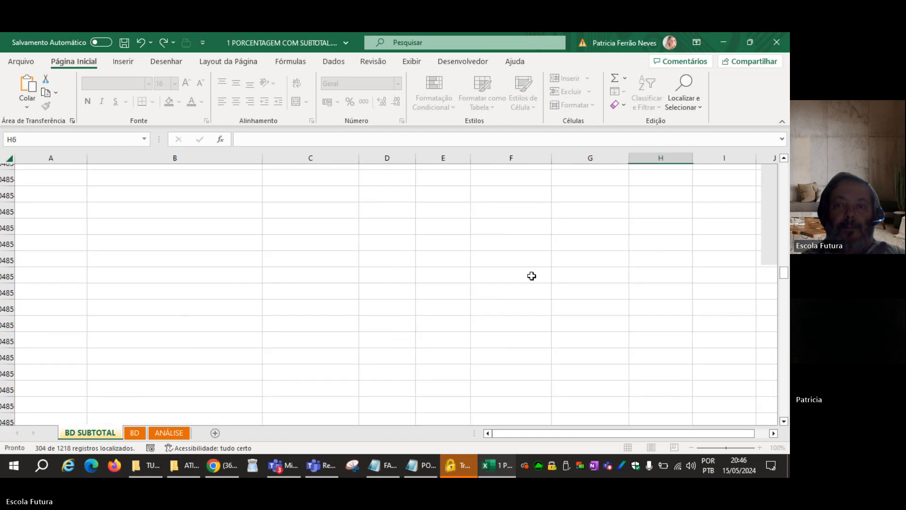
# Format H5 as a percentage, center it and make it bold.
pyautogui.press('Up')
pyautogui.press('Up')
pyautogui.press('Up')
pyautogui.press('Up')
pyautogui.press('Down')
pyautogui.press('Down')
pyautogui.press('Down')
pyautogui.press('Down')
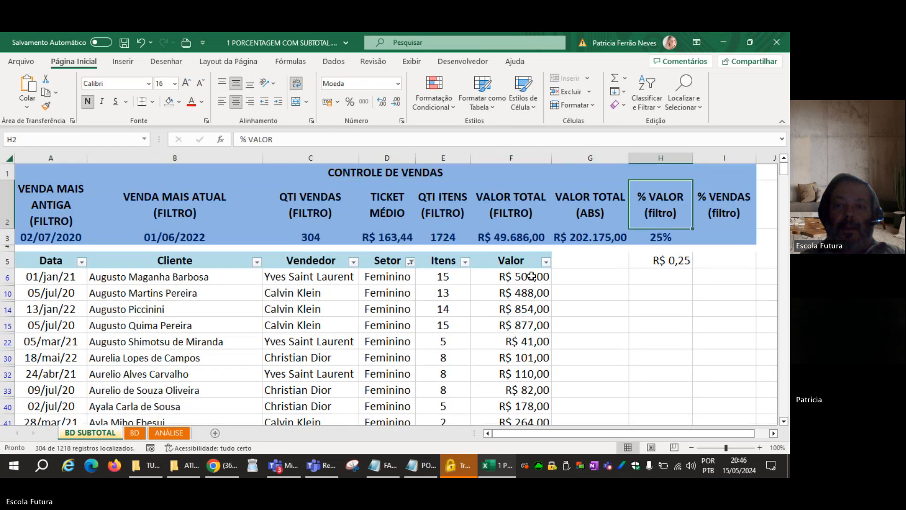
pyautogui.hotkey('ctrl', 'shift', '5')
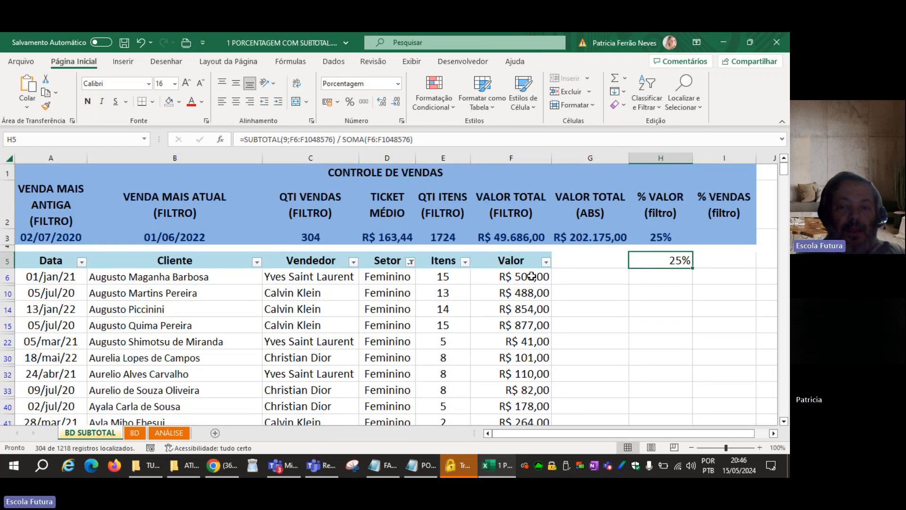
pyautogui.click(236, 102)
pyautogui.click(88, 102)
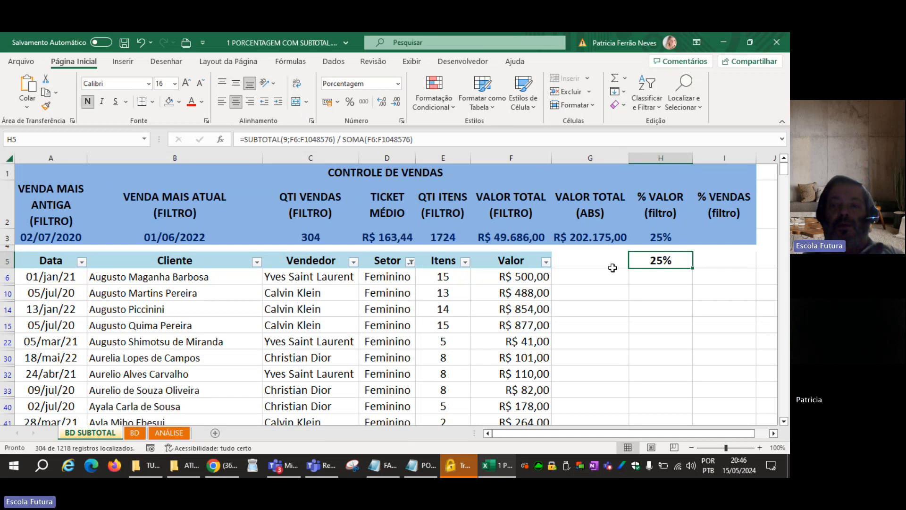
# Compare the totals in F3 and G3 with the ranges used in the H5 formula.
pyautogui.click(597, 240)
pyautogui.click(516, 239)
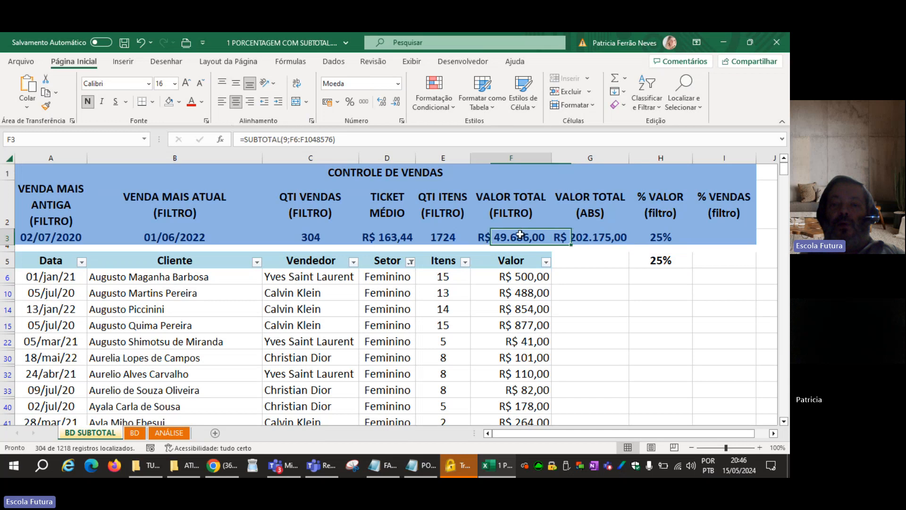
pyautogui.click(558, 238)
pyautogui.doubleClick(640, 263)
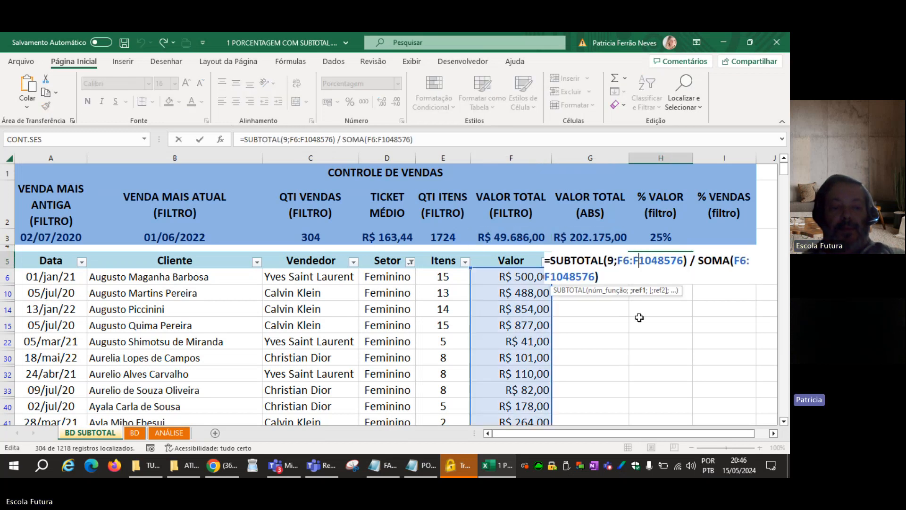
pyautogui.press('Escape')
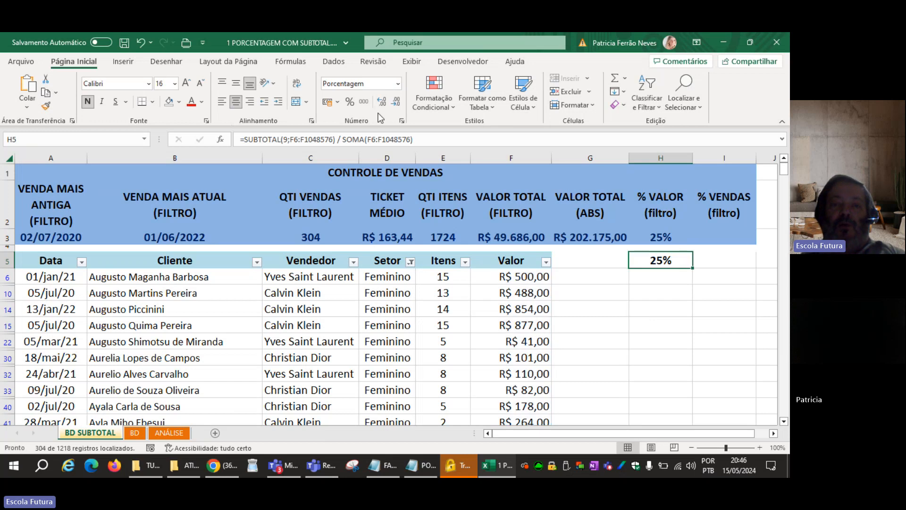
# Replace the Setor filter with a Vendedor filter that shows only Christian Dior.
pyautogui.click(333, 61)
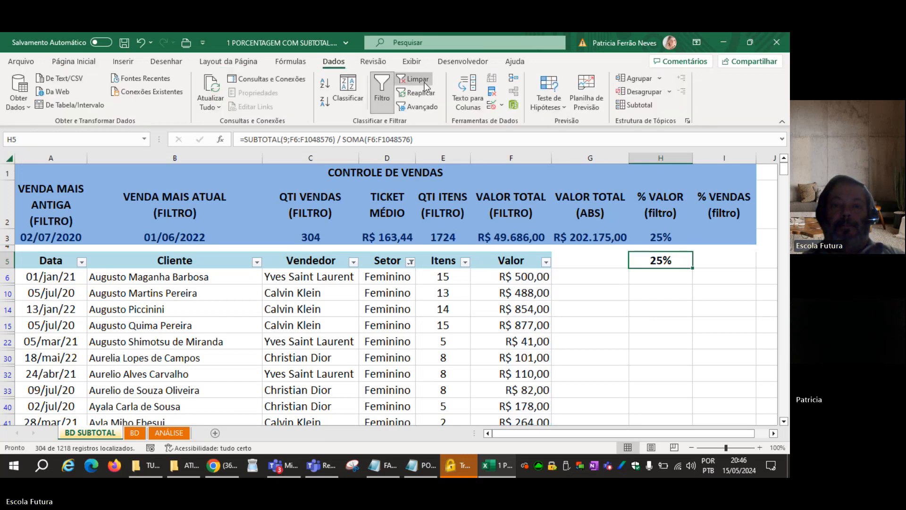
pyautogui.click(424, 84)
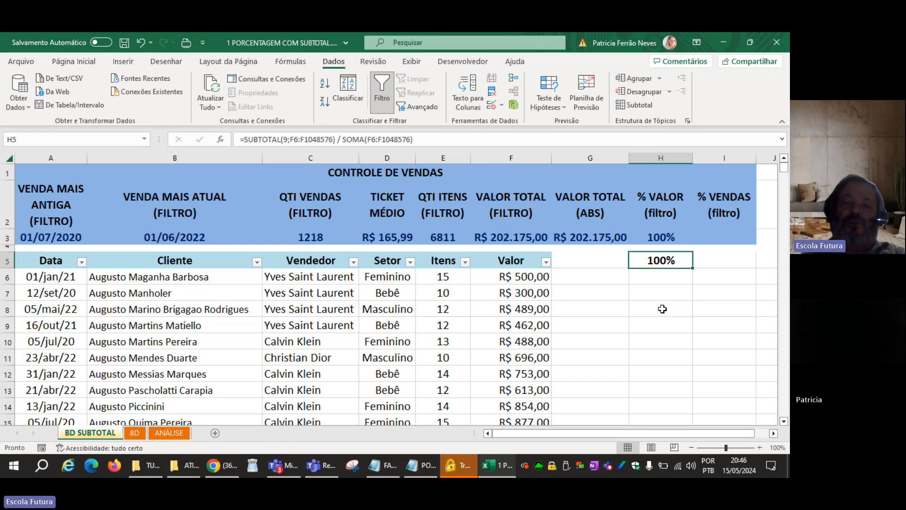
pyautogui.click(353, 261)
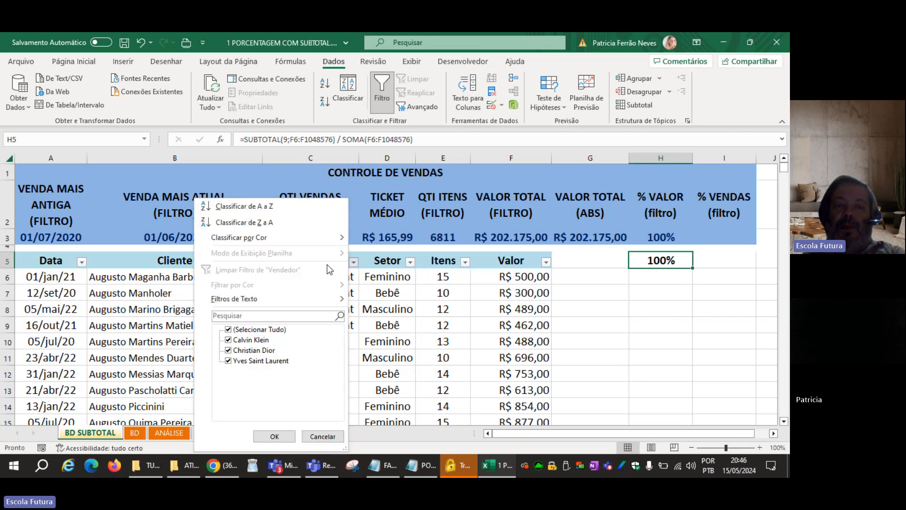
pyautogui.click(228, 330)
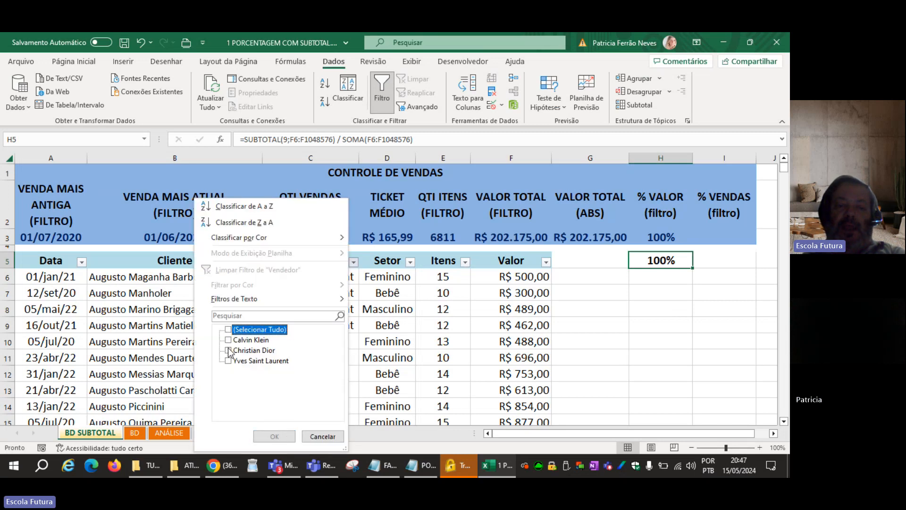
pyautogui.click(229, 350)
pyautogui.click(274, 436)
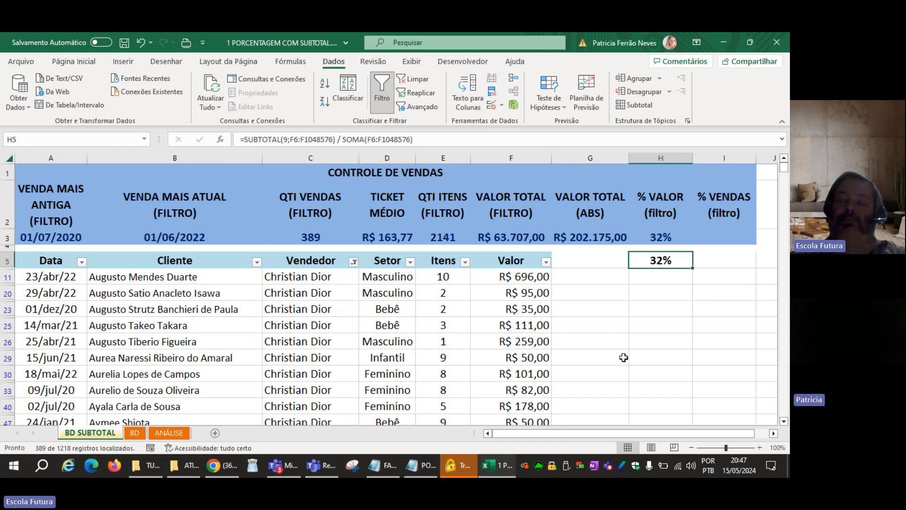
# Clear the Vendedor filter so that all sales rows are shown.
pyautogui.click(417, 81)
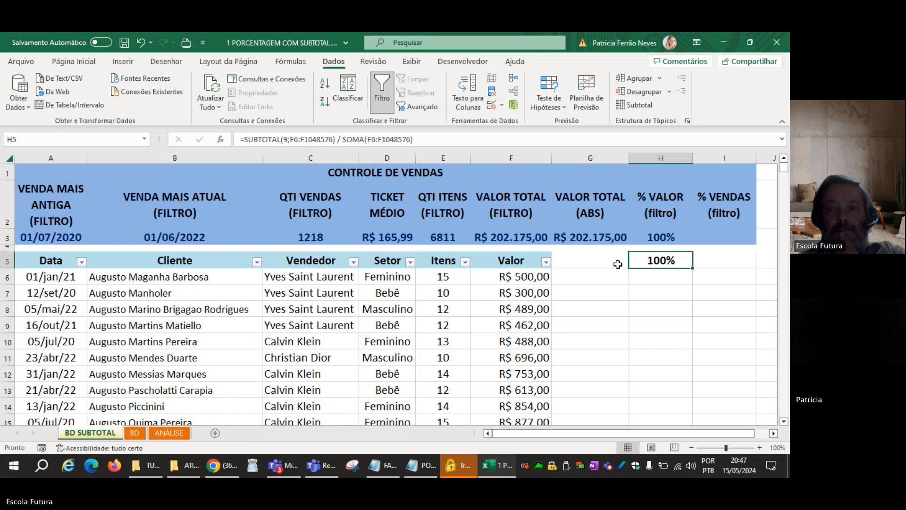
pyautogui.click(619, 327)
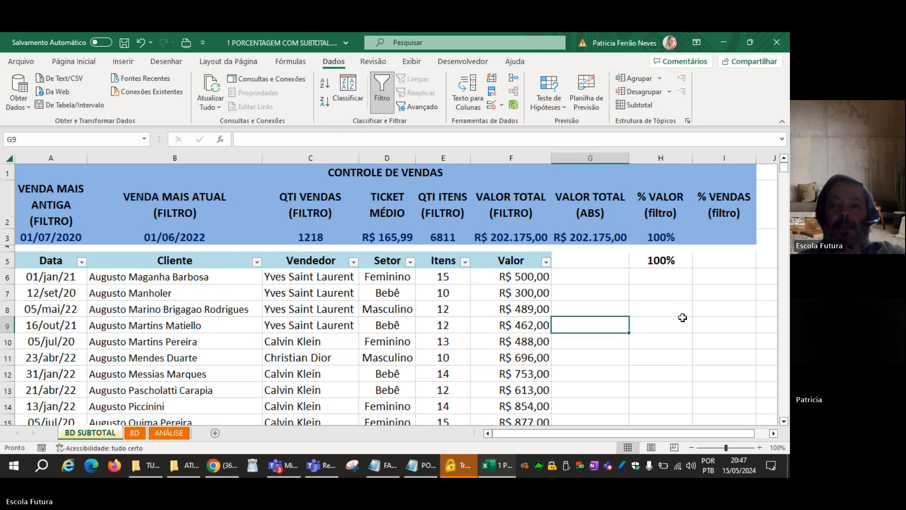
# Begin the % VENDAS formula in I3 by counting the filtered Cliente entries with SUBTOTAL(3;B6:B1048576).
pyautogui.click(726, 234)
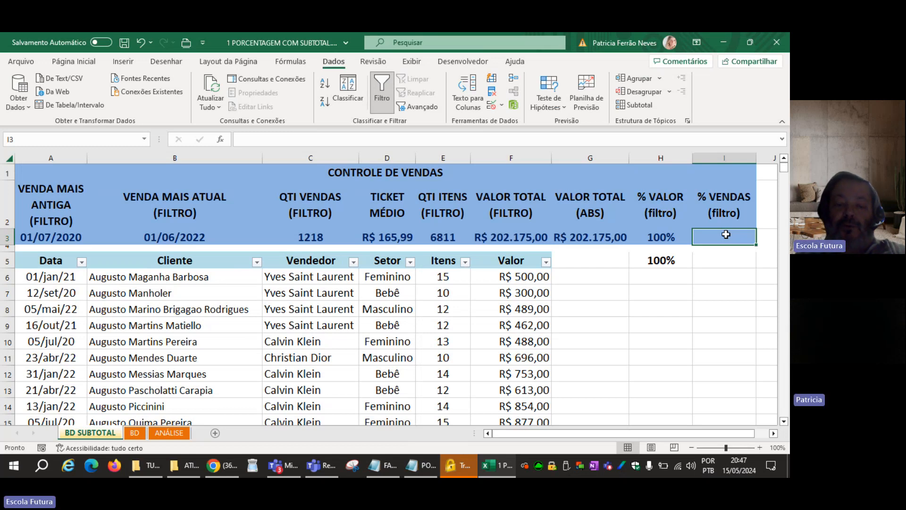
pyautogui.write('=')
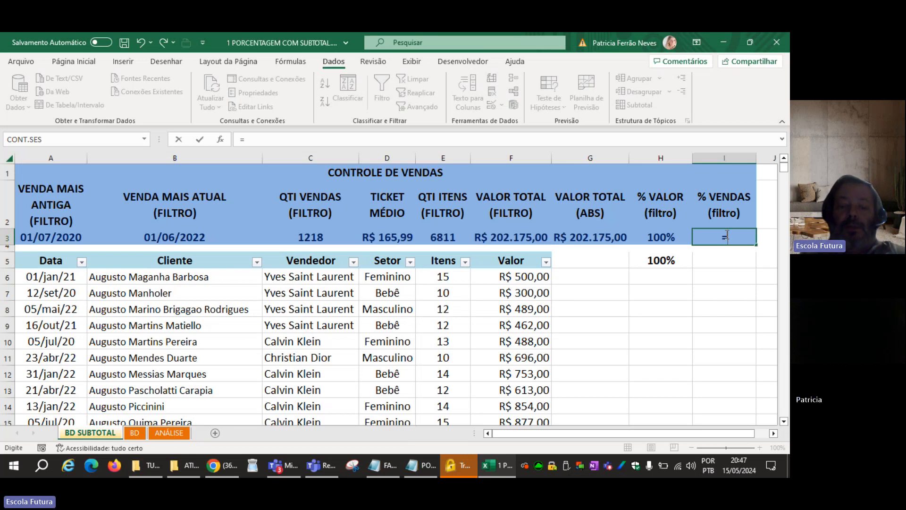
pyautogui.write('SU')
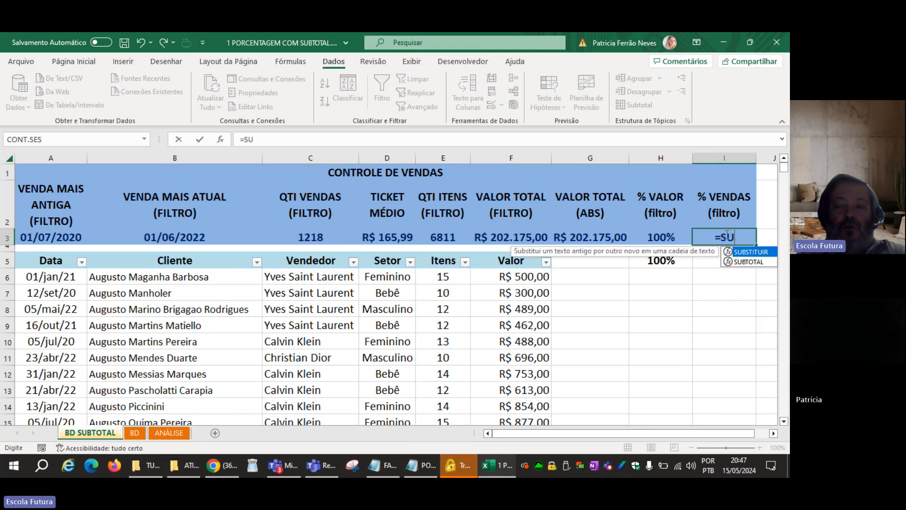
pyautogui.write('BT')
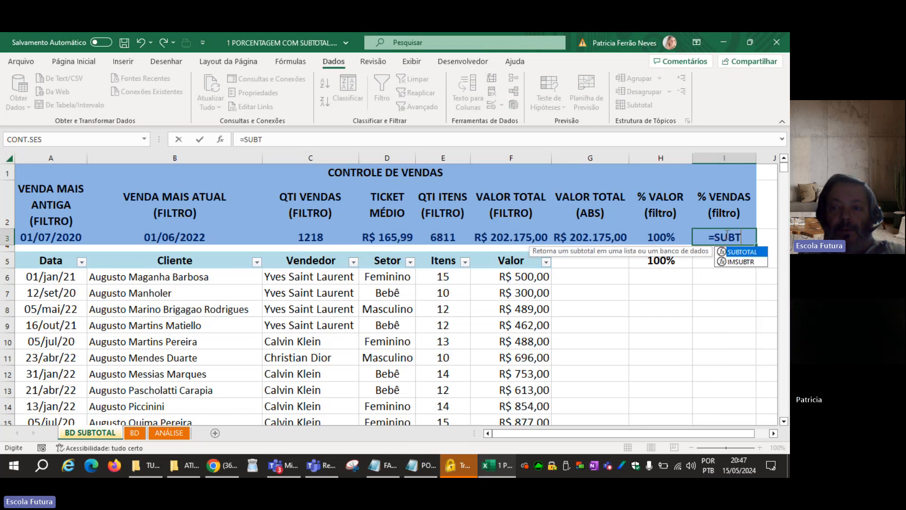
pyautogui.press('Tab')
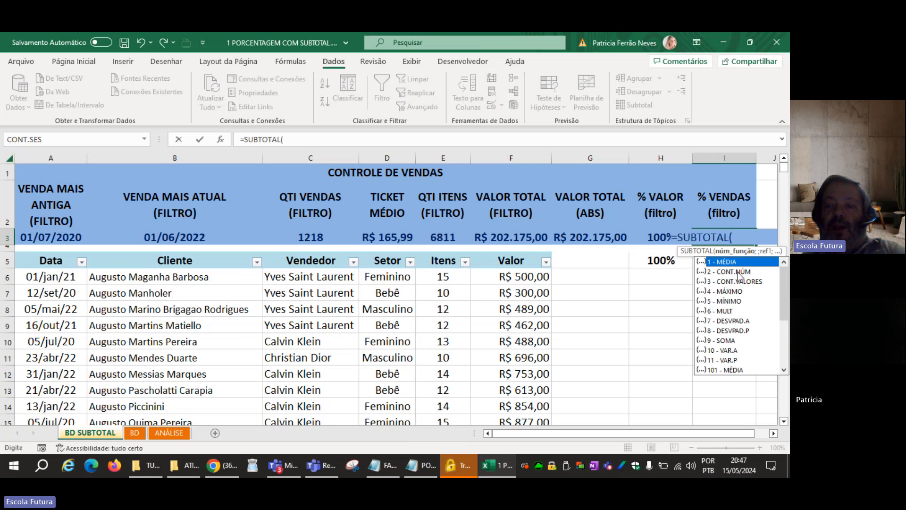
pyautogui.click(710, 282)
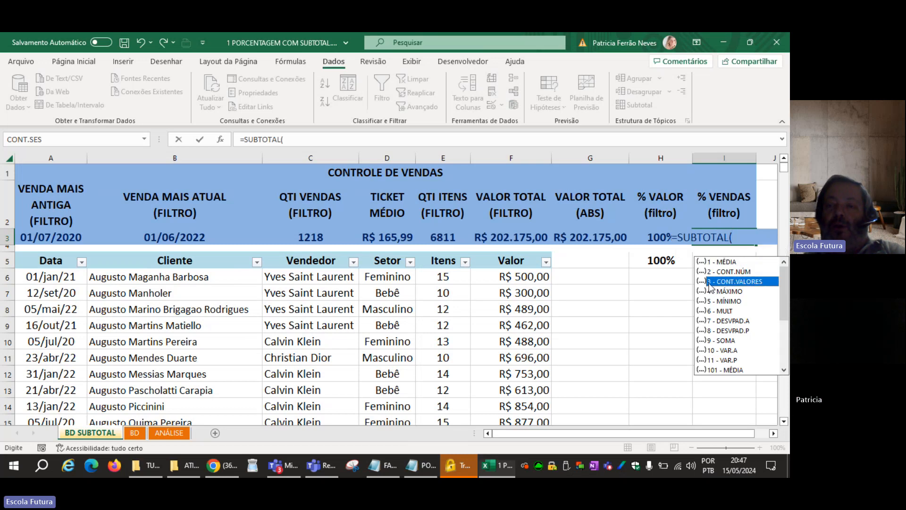
pyautogui.doubleClick(709, 282)
pyautogui.write(';')
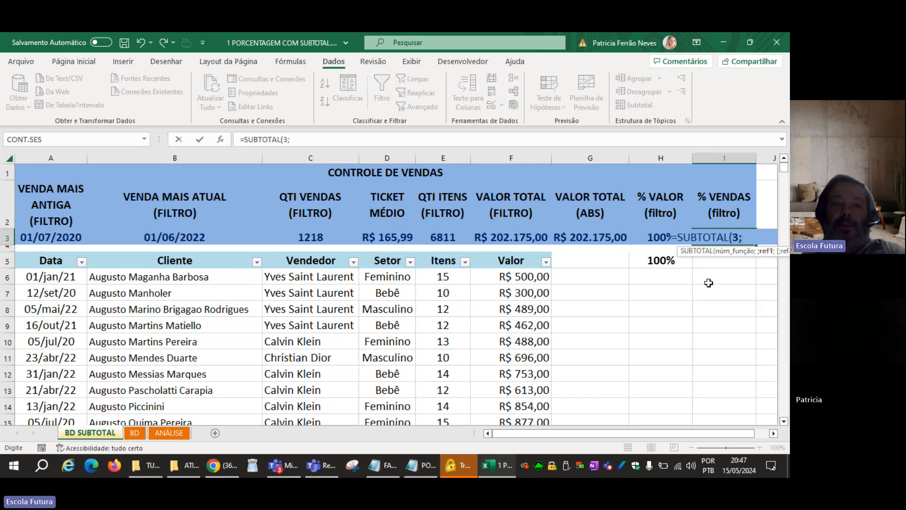
pyautogui.click(209, 275)
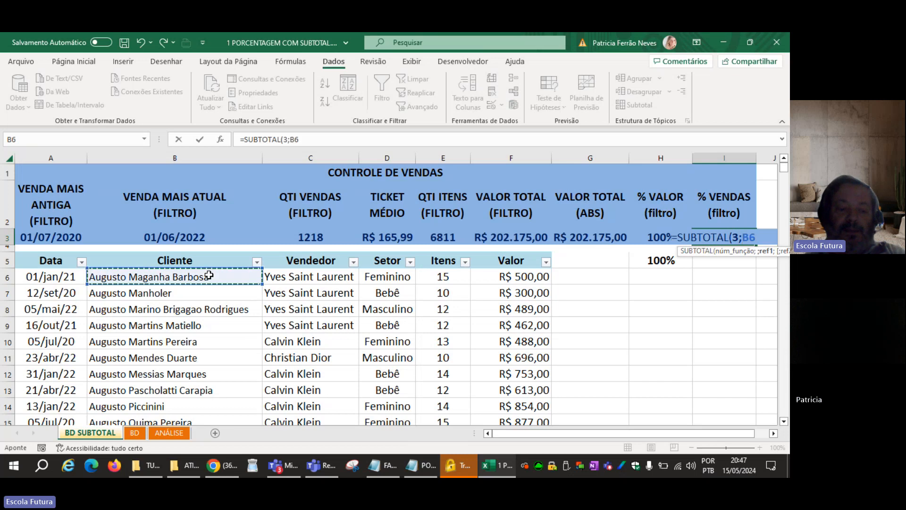
pyautogui.hotkey('ctrl', 'shift', 'Down')
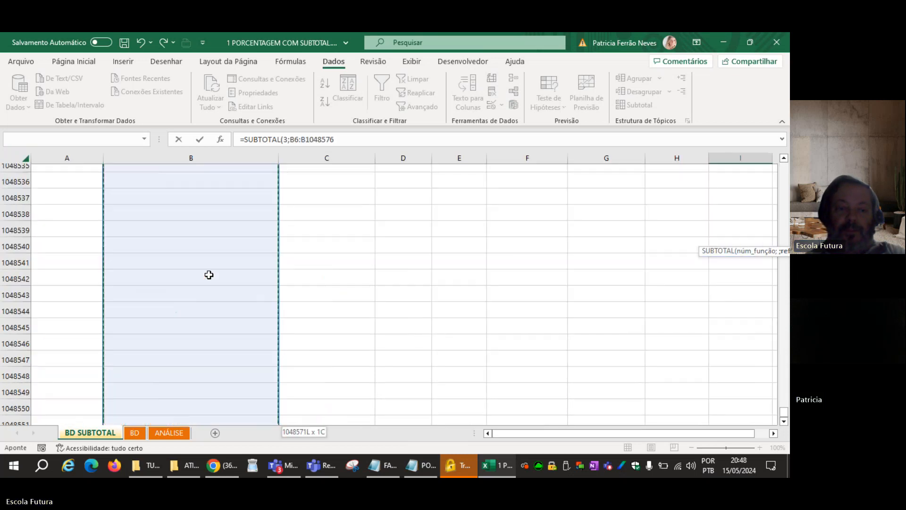
pyautogui.write(')')
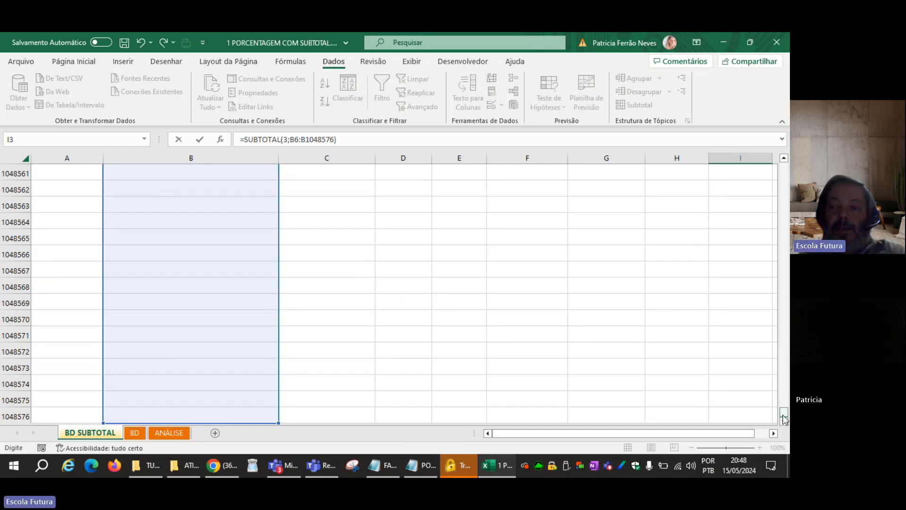
pyautogui.moveTo(784, 414); pyautogui.dragTo(784, 413)
pyautogui.moveTo(784, 234); pyautogui.dragTo(784, 167)
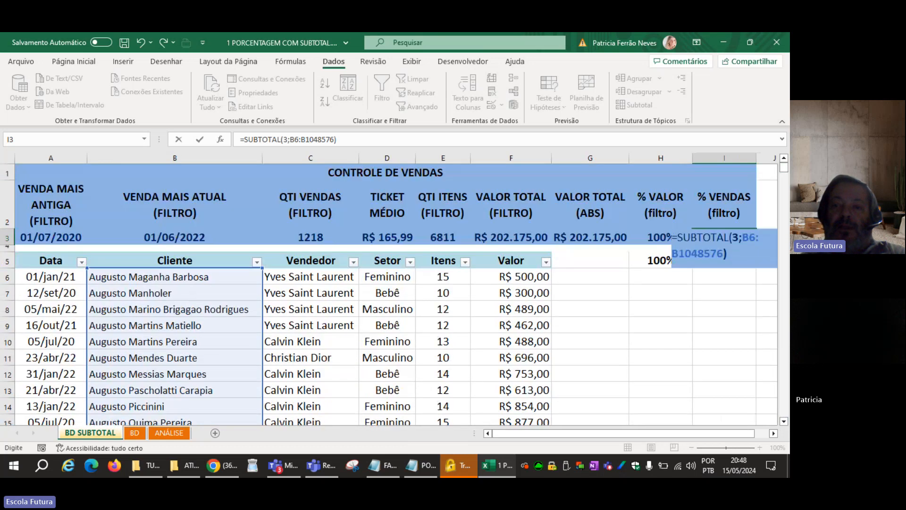
# Complete the I3 formula by dividing the filtered count by CONT.VALORES(B6:B1048576).
pyautogui.write('/')
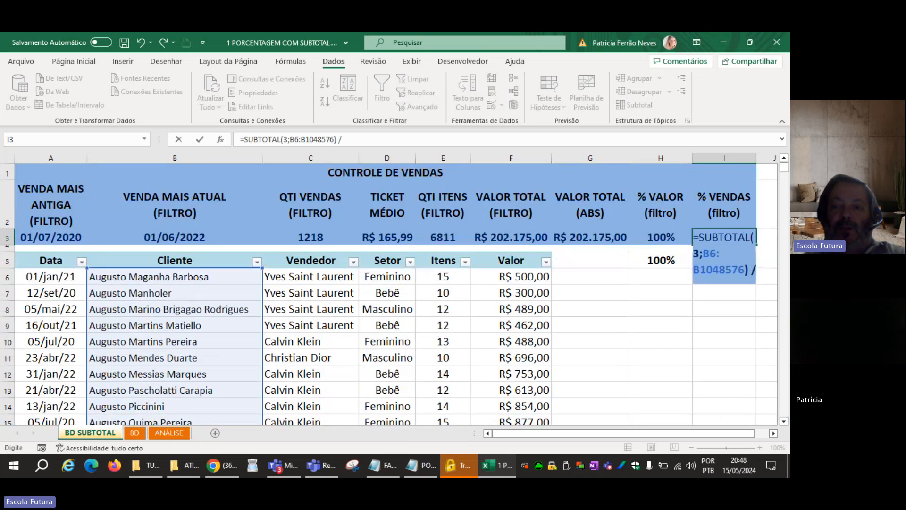
pyautogui.write('CONT')
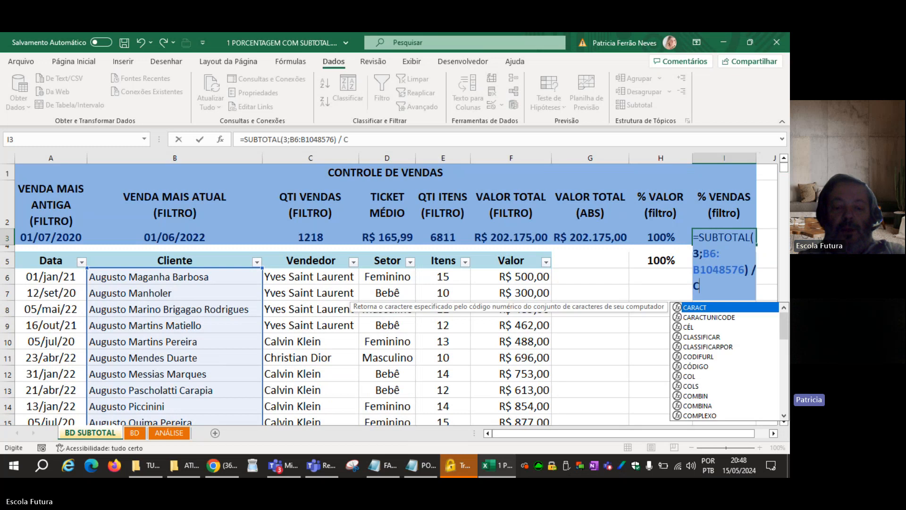
pyautogui.press('Down')
pyautogui.press('Down')
pyautogui.press('Down')
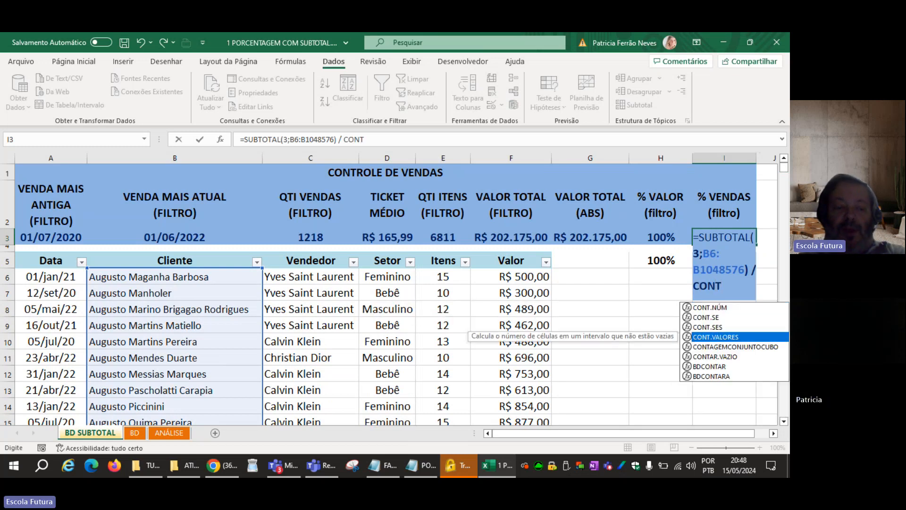
pyautogui.press('Tab')
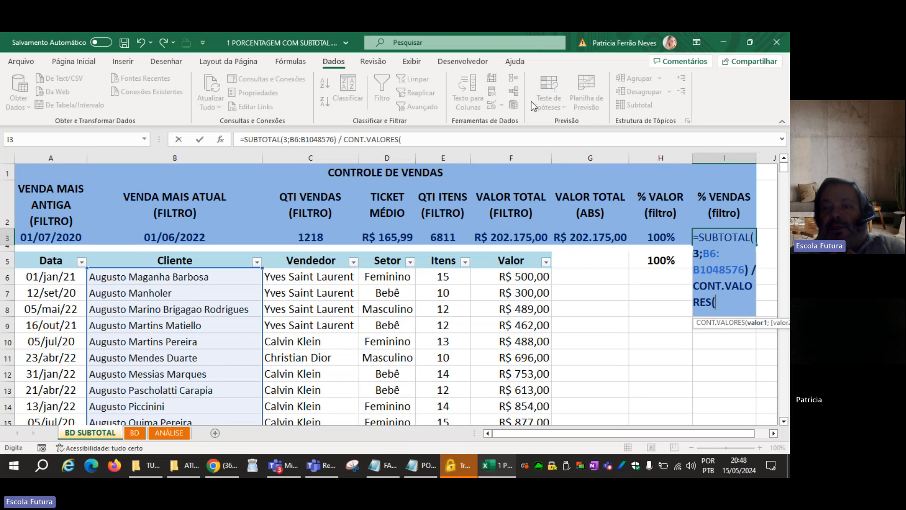
pyautogui.click(230, 276)
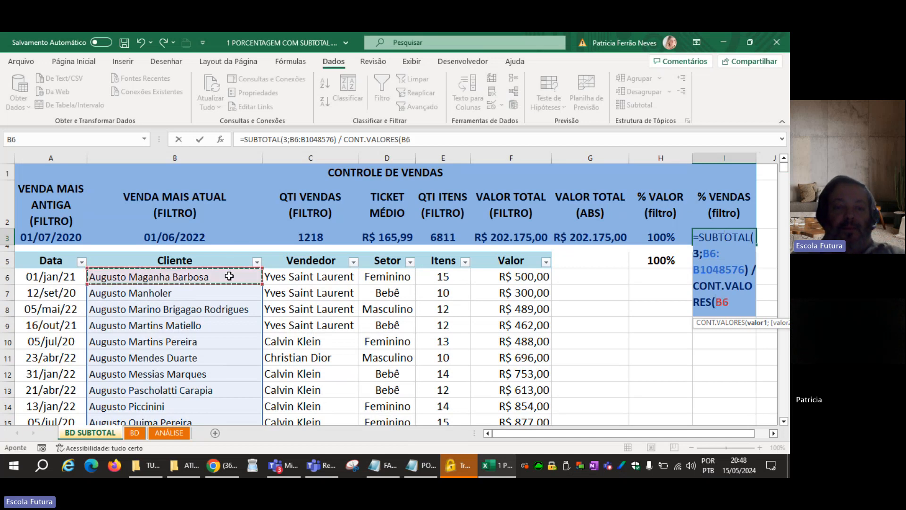
pyautogui.hotkey('ctrl', 'shift', 'Down')
pyautogui.hotkey('ctrl', 'shift', 'Down')
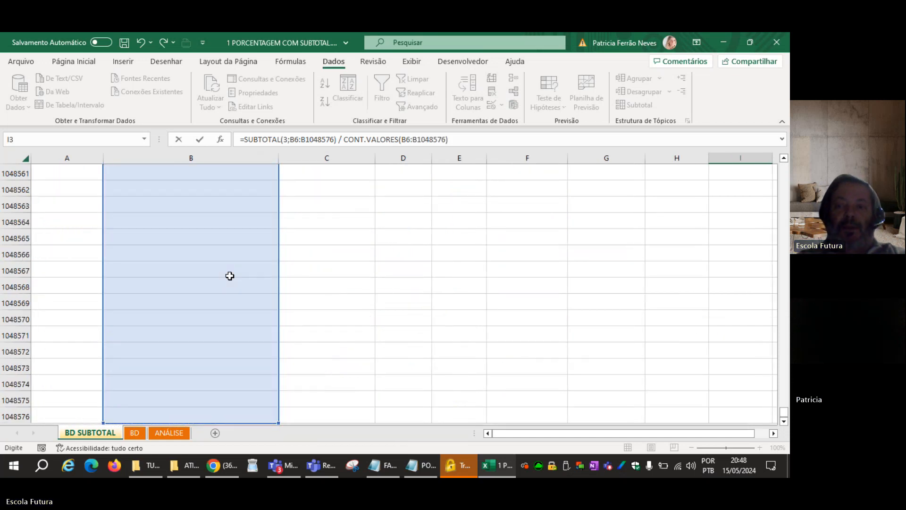
pyautogui.press('Return')
# Format the % VENDAS result in I3 as a percentage without decimals.
pyautogui.press('Up')
pyautogui.press('Down')
pyautogui.press('Down')
pyautogui.press('Down')
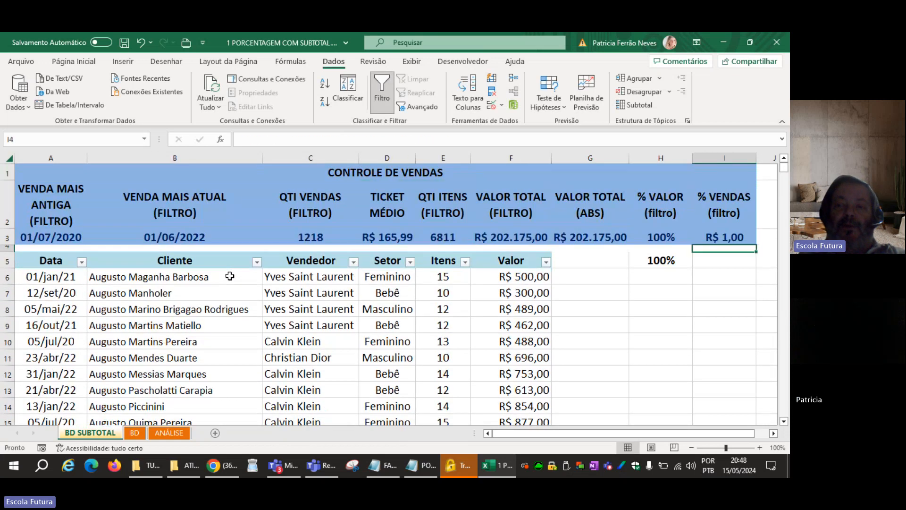
pyautogui.press('Up')
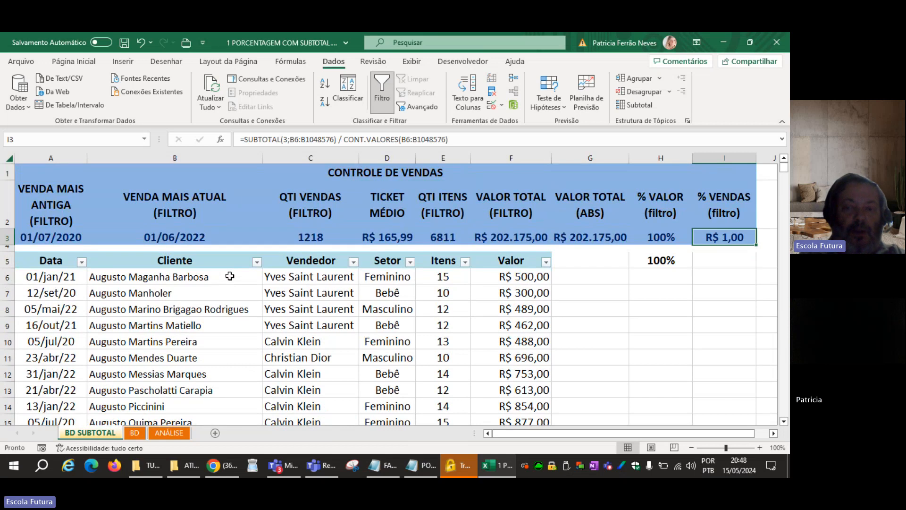
pyautogui.hotkey('ctrl', 'shift', '5')
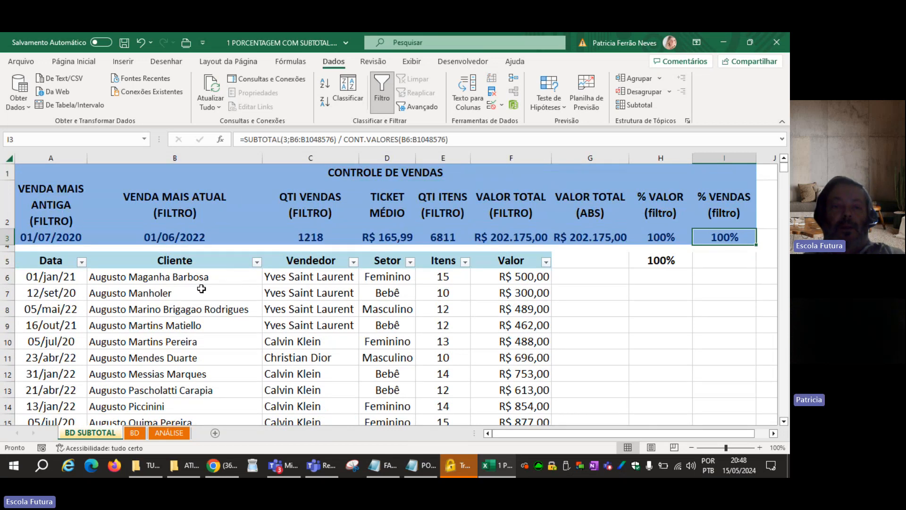
# Filter the Valor column to show only sales greater than 300 and check the percentage formulas in I3 and H3.
pyautogui.click(189, 306)
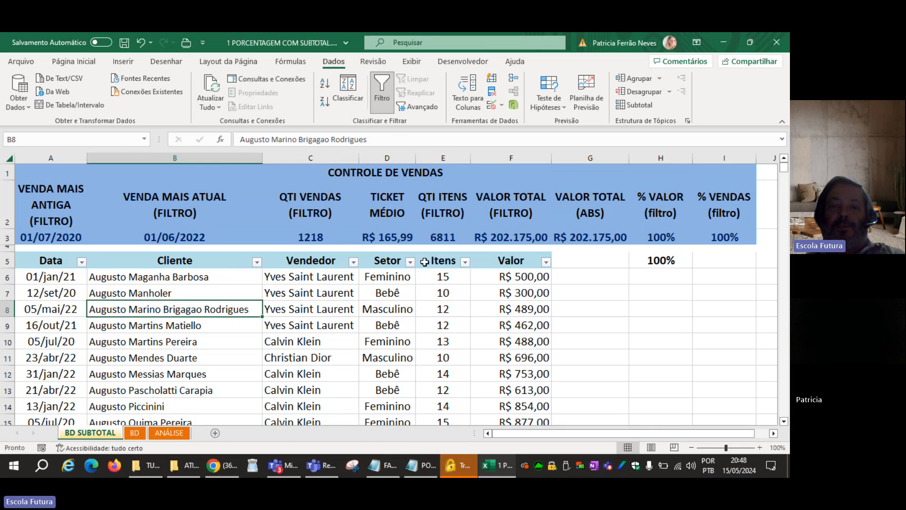
pyautogui.click(543, 277)
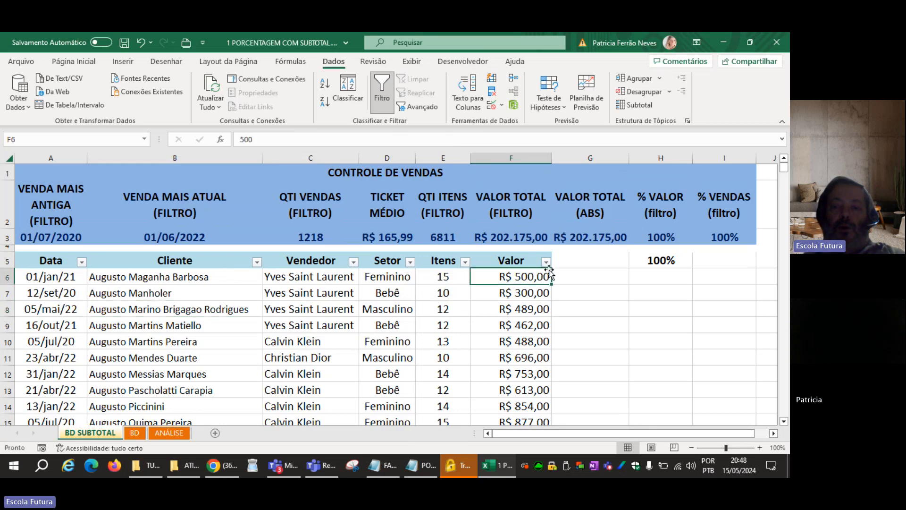
pyautogui.click(546, 262)
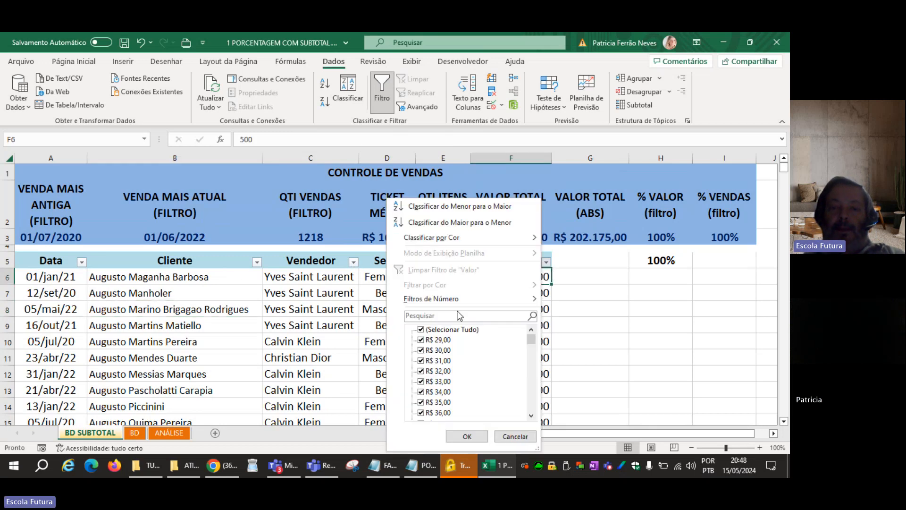
pyautogui.moveTo(479, 301)
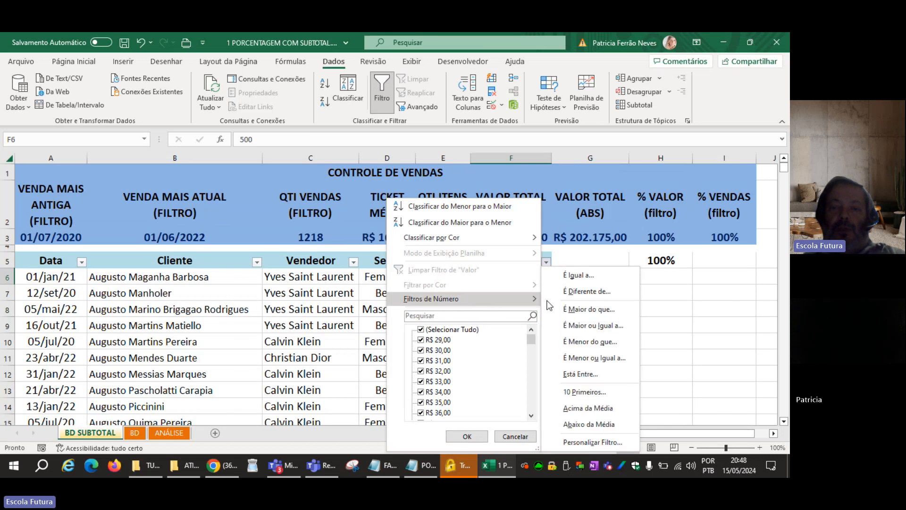
pyautogui.click(582, 309)
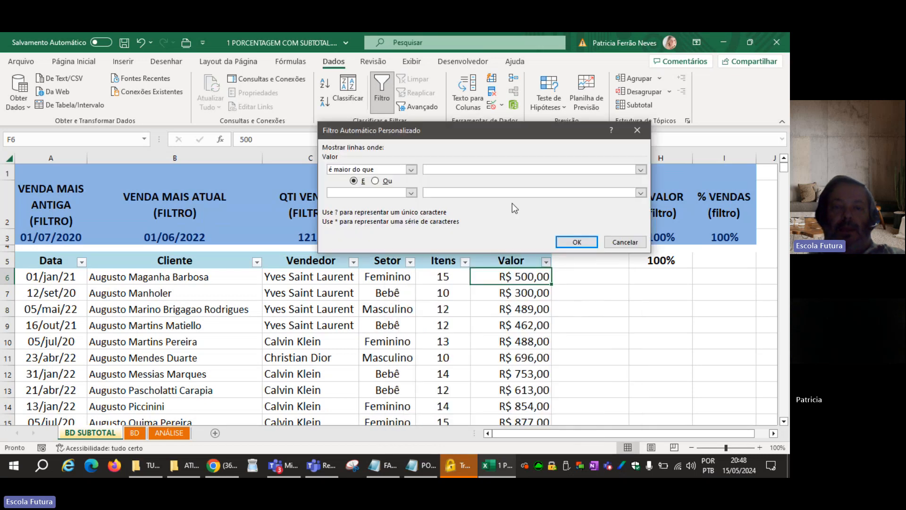
pyautogui.write('300')
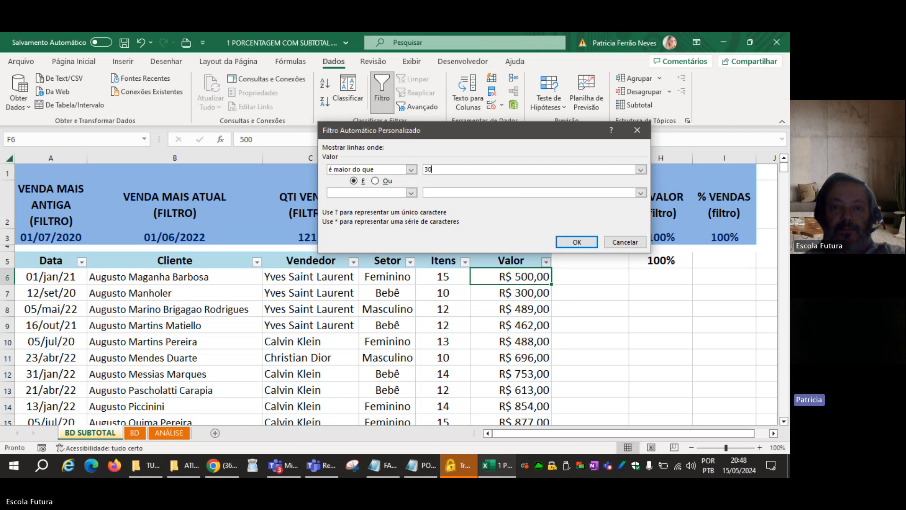
pyautogui.click(576, 242)
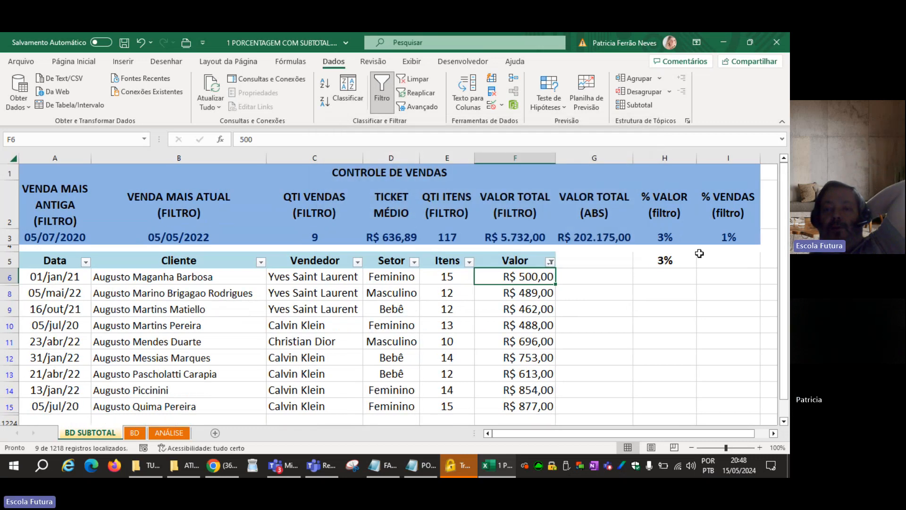
pyautogui.click(725, 240)
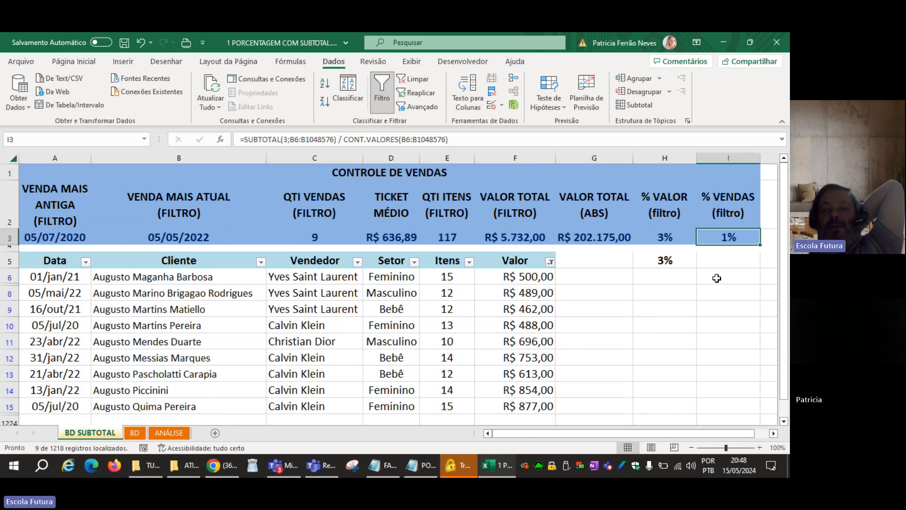
pyautogui.click(667, 241)
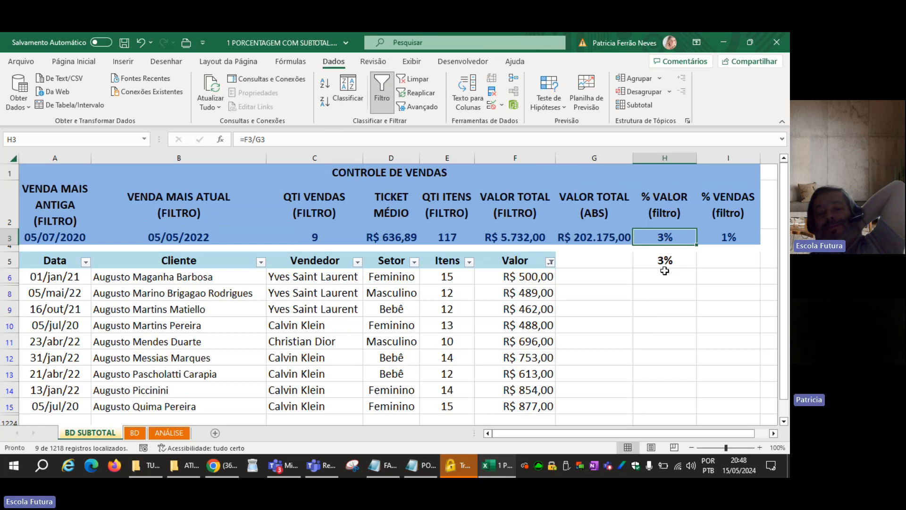
# Clear the Valor filter so that all sales rows are shown.
pyautogui.click(551, 262)
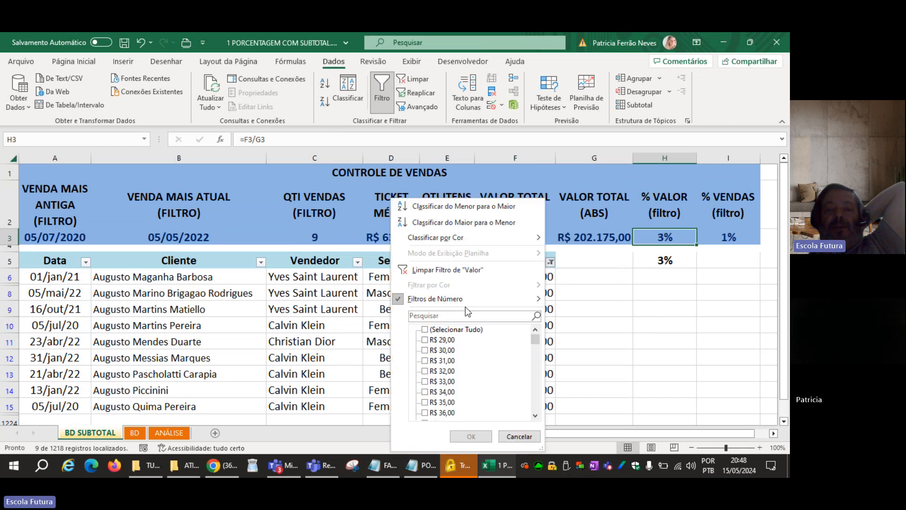
pyautogui.moveTo(406, 299)
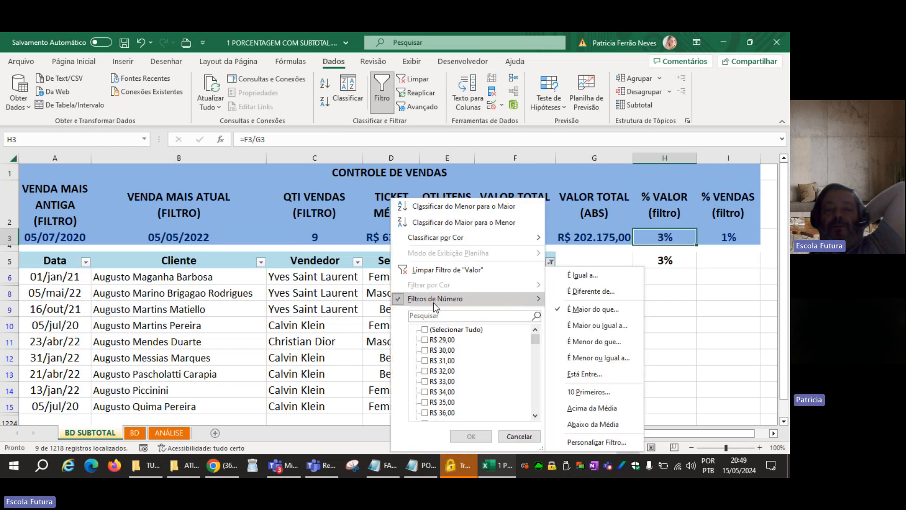
pyautogui.click(425, 79)
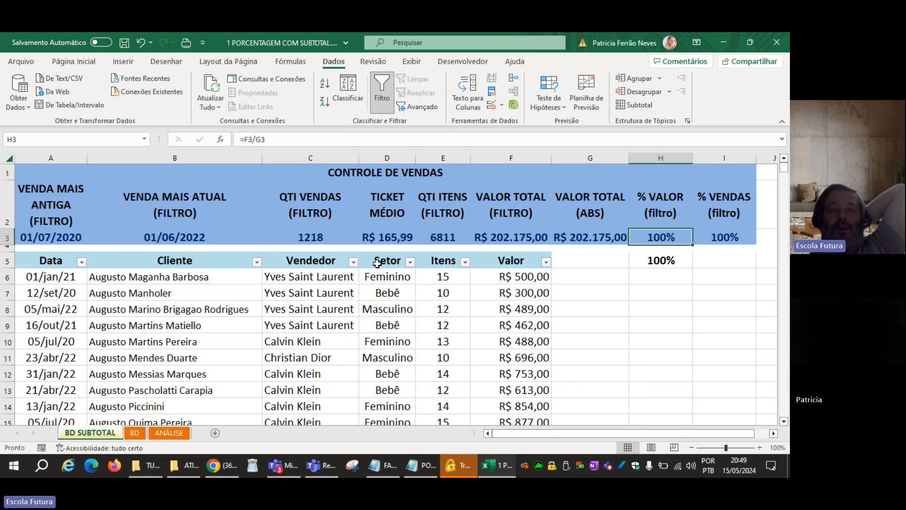
# Filter the Setor column to show only the Bebê and Infantil sales.
pyautogui.click(410, 262)
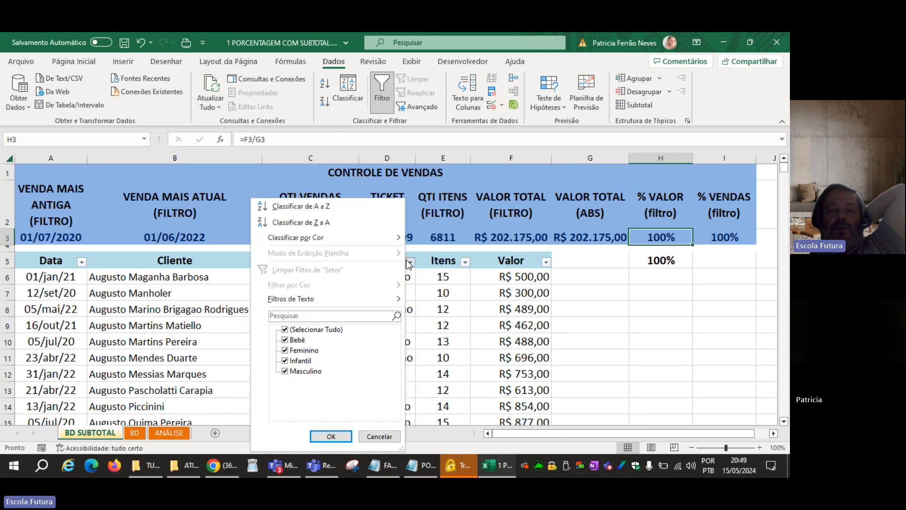
pyautogui.click(285, 329)
pyautogui.click(285, 340)
pyautogui.click(285, 360)
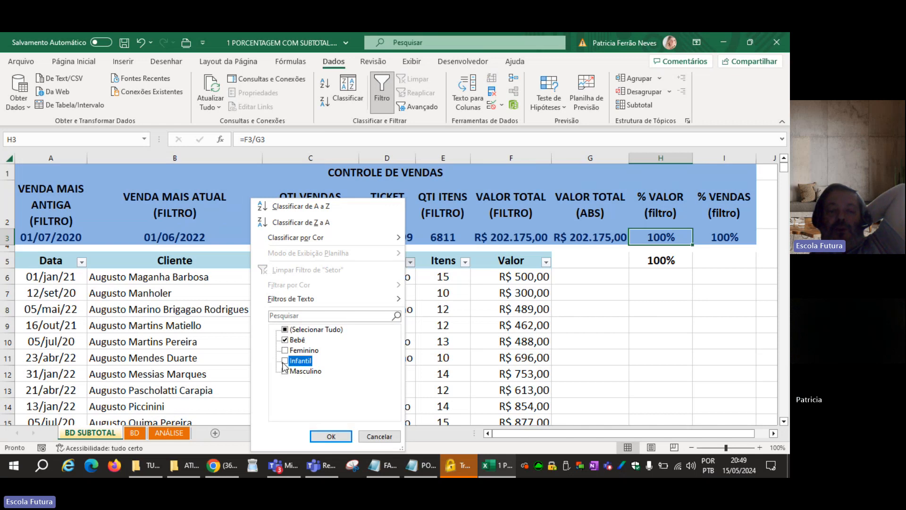
pyautogui.click(331, 436)
pyautogui.click(651, 351)
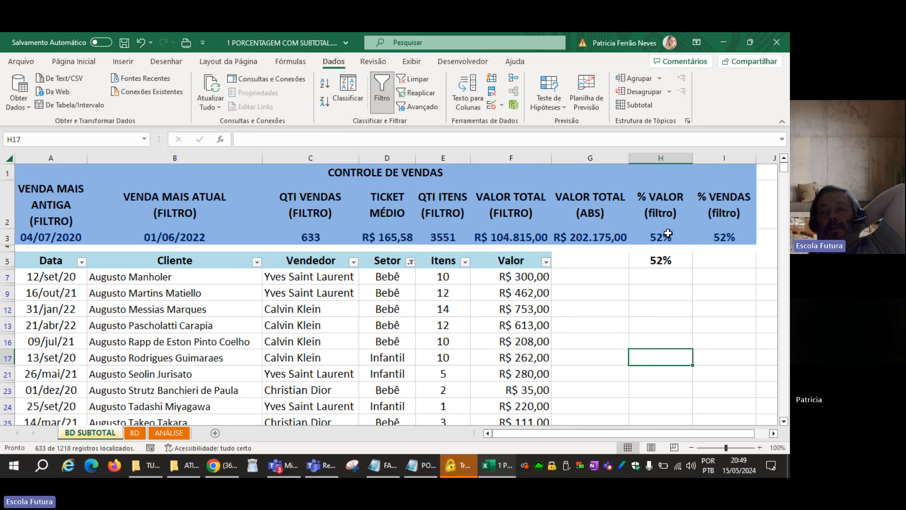
# Compare the % VALOR and % VENDAS formulas and results in H3 and I3 under the Setor filter.
pyautogui.click(731, 239)
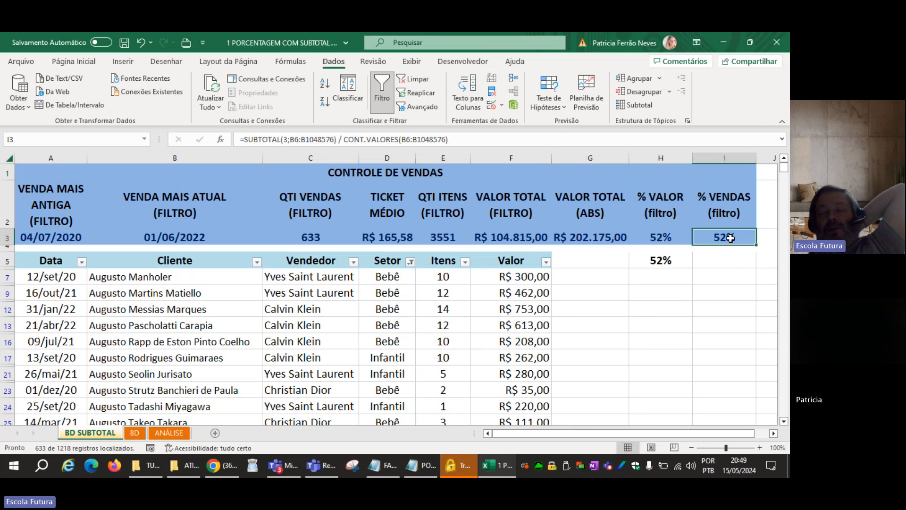
pyautogui.click(660, 238)
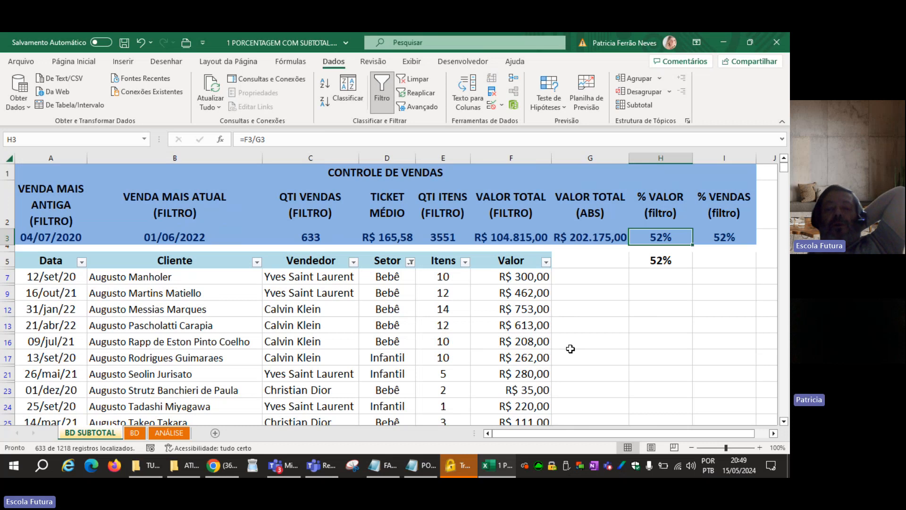
pyautogui.moveTo(717, 238); pyautogui.dragTo(659, 240)
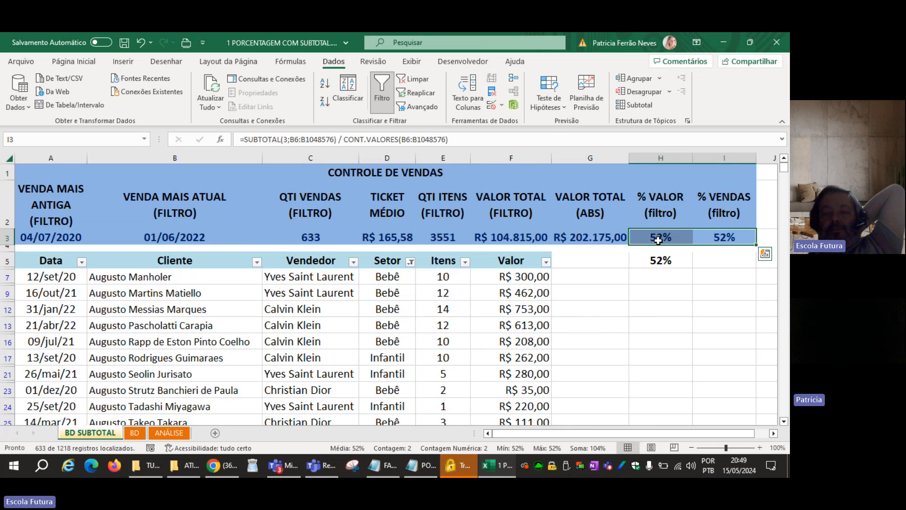
pyautogui.click(672, 303)
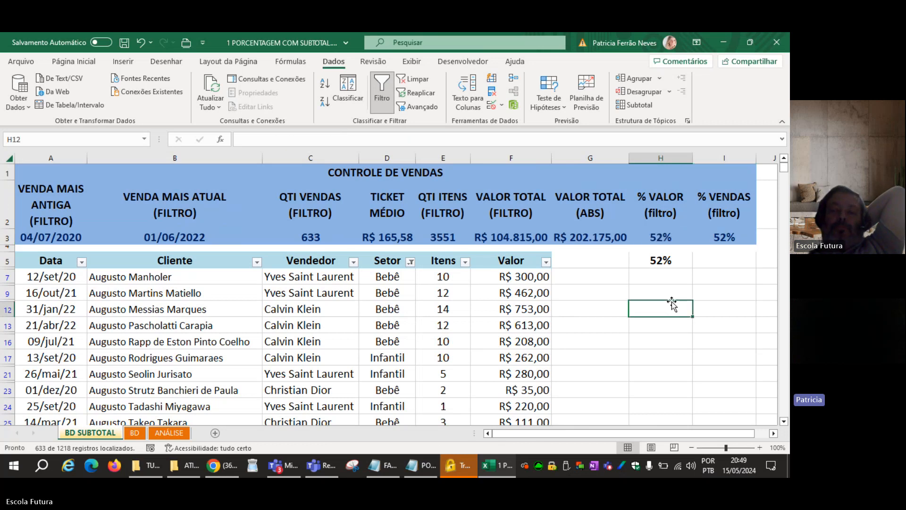
# Copy the I3 formula into I5 as plain text, =SUBTOTAL(3;B6:B1048576) / CONT.VALORES(B6:B1048576), and save the workbook.
pyautogui.click(715, 242)
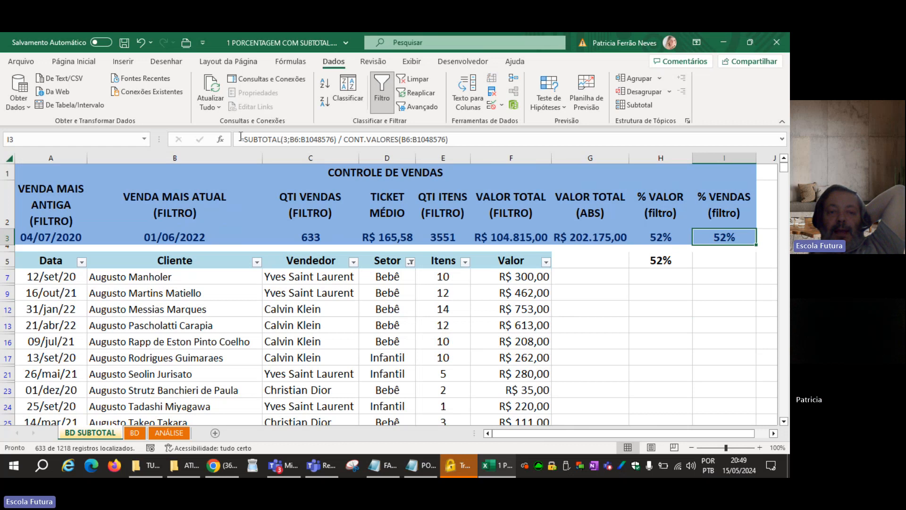
pyautogui.moveTo(239, 139); pyautogui.dragTo(451, 138)
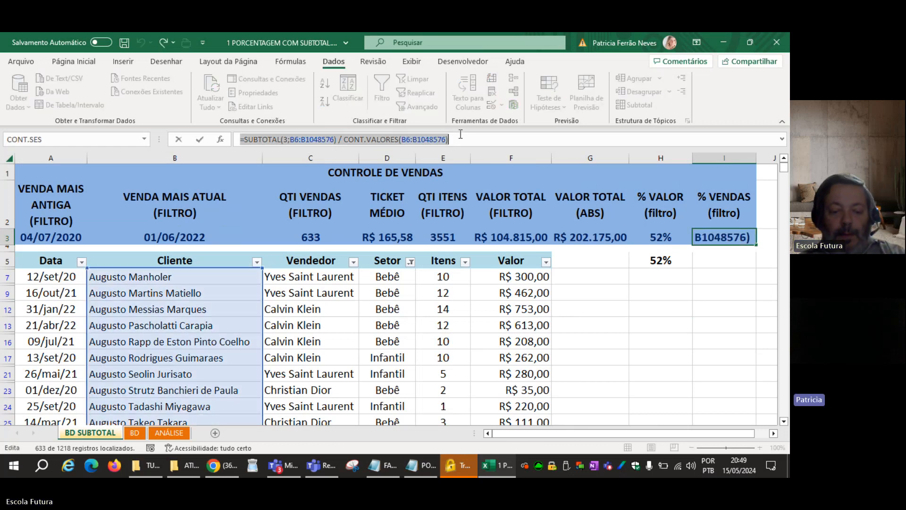
pyautogui.press('Return')
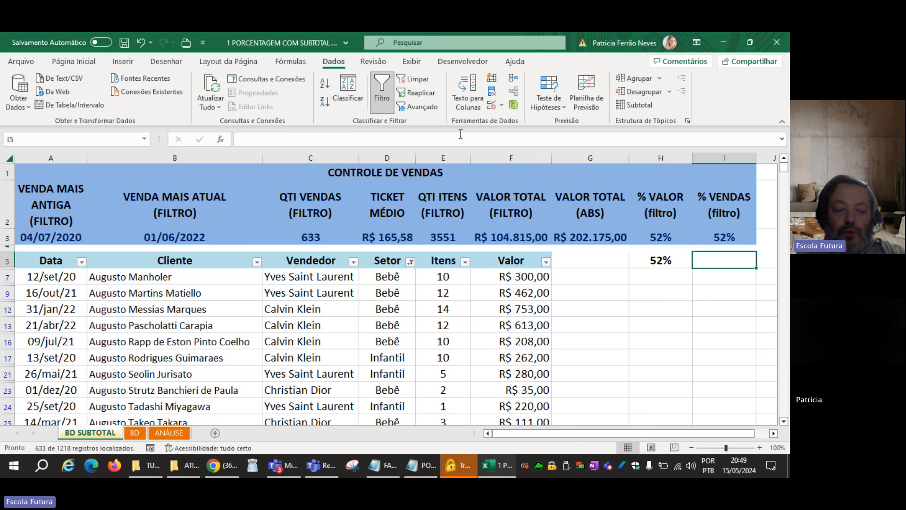
pyautogui.press('F2')
pyautogui.write('=SUBTOTAL(3;B6:B1048576)/CONT.VALORES(BD!B6:B1048576)')
pyautogui.press('Return')
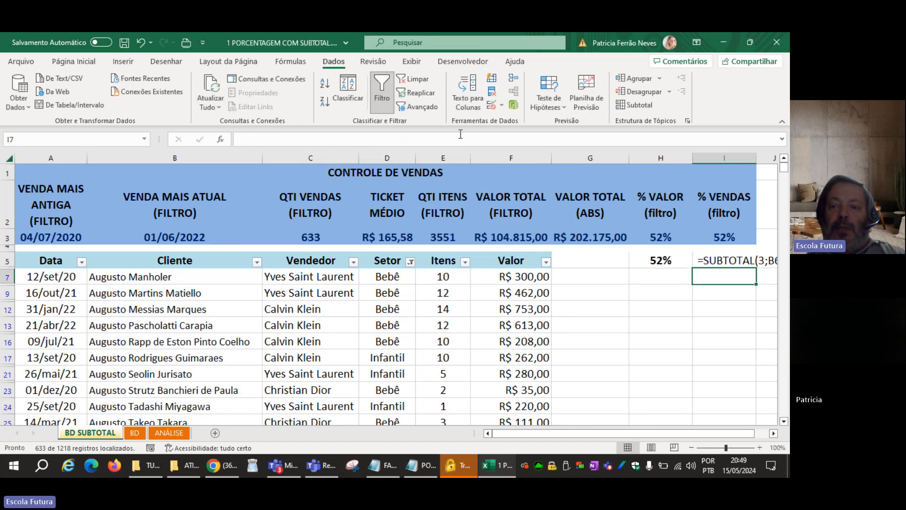
pyautogui.press('Up')
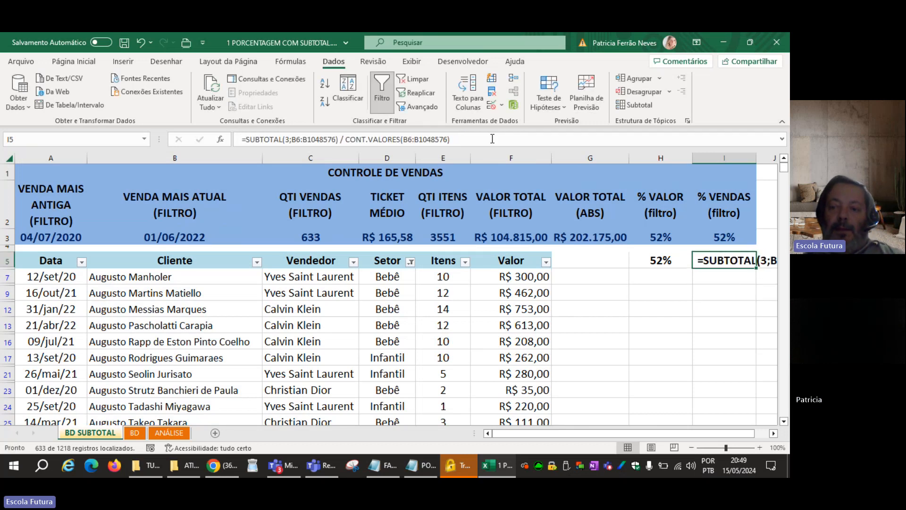
pyautogui.click(773, 434)
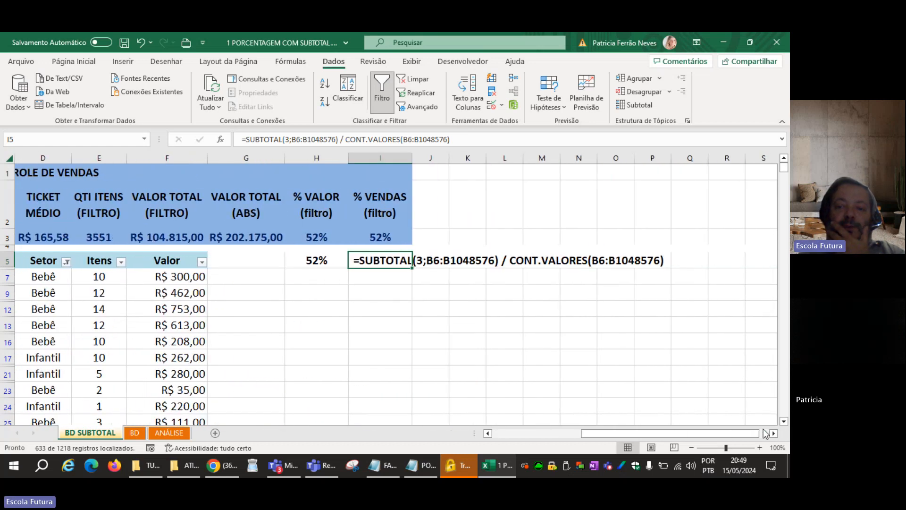
pyautogui.click(376, 319)
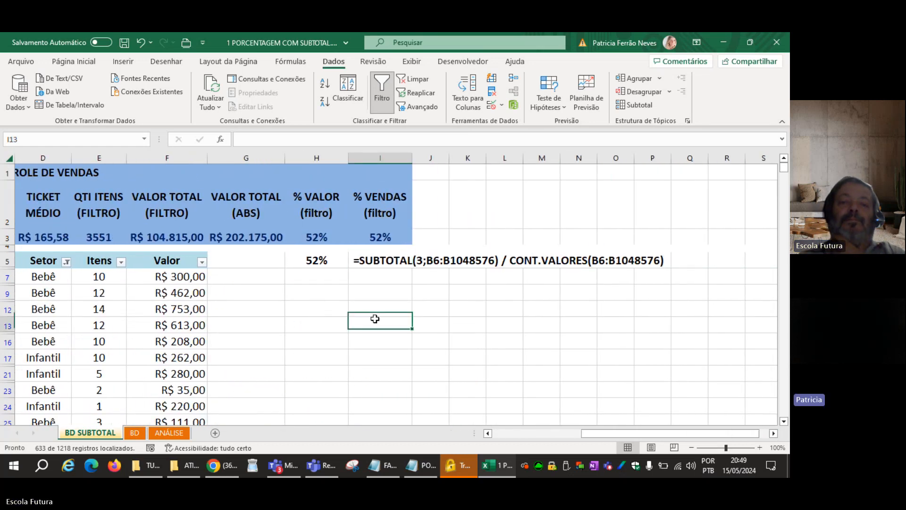
pyautogui.click(125, 44)
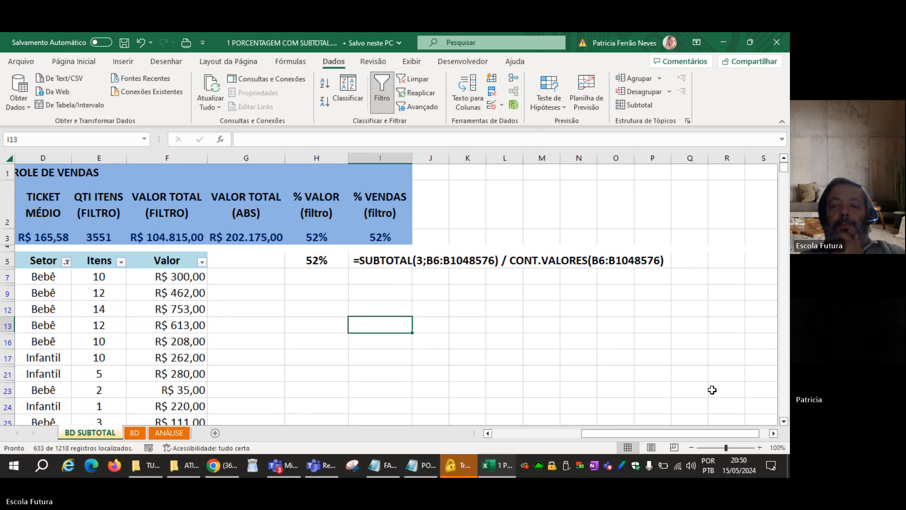
# Clear the Setor filter so all sales rows are shown and review the summary values in row 3.
pyautogui.click(542, 434)
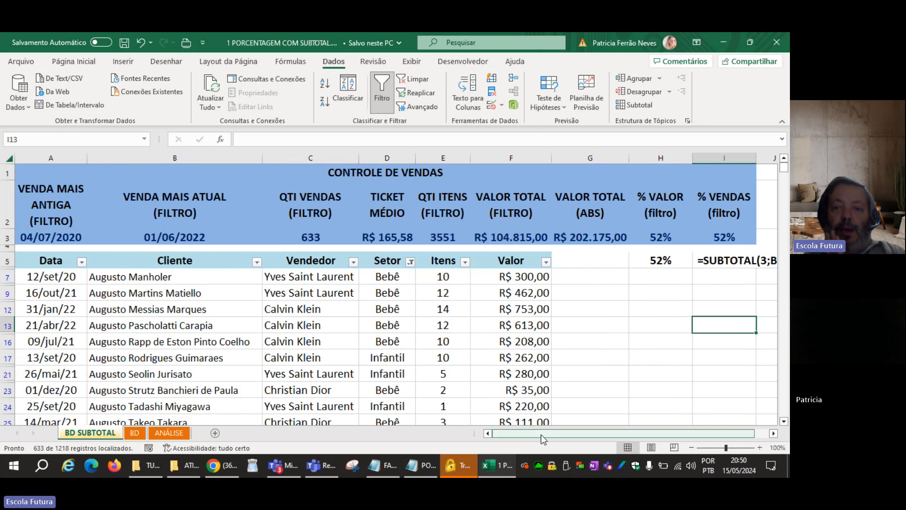
pyautogui.click(624, 370)
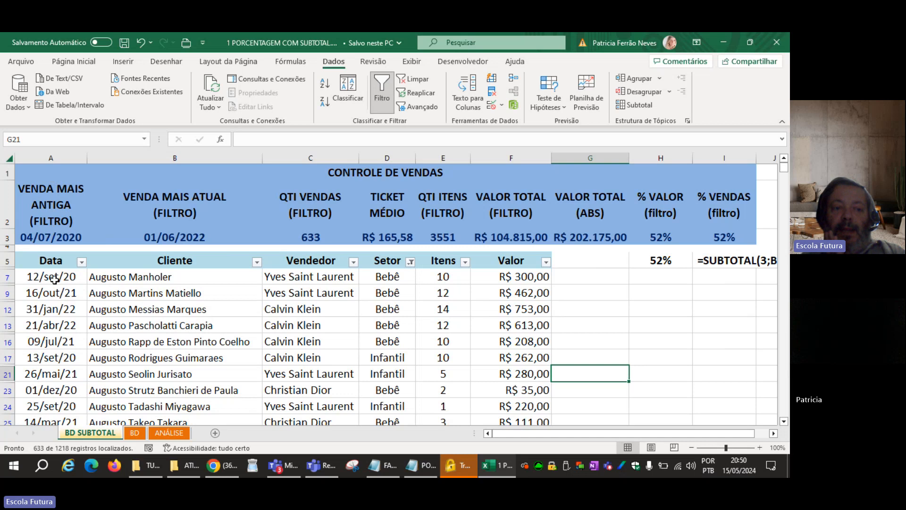
pyautogui.click(412, 87)
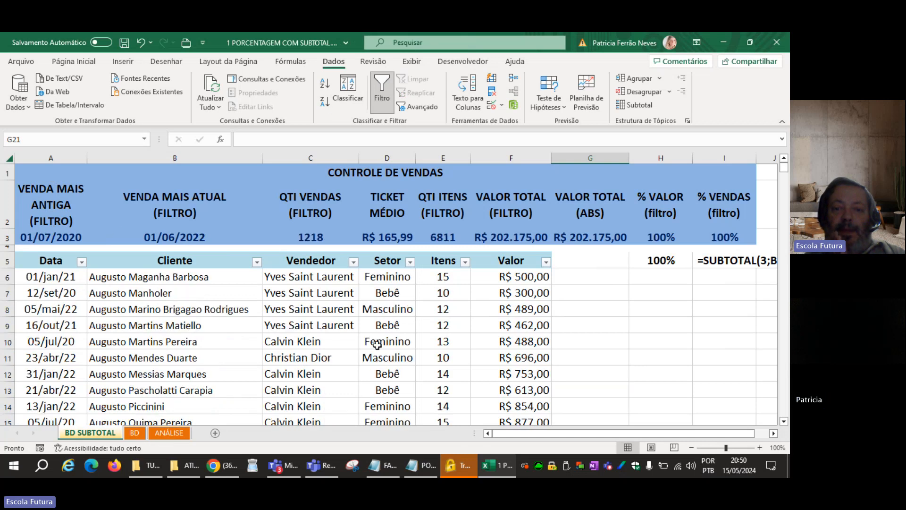
pyautogui.moveTo(61, 236); pyautogui.dragTo(762, 252)
pyautogui.click(591, 331)
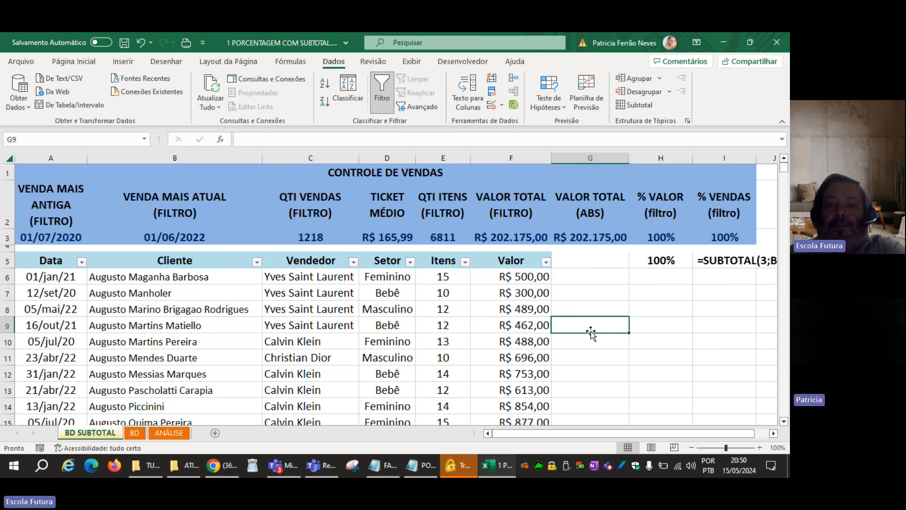
# Move the analysis notes in A5:A9 of the ANÁLISE sheet to P8:P12.
pyautogui.click(135, 434)
pyautogui.click(192, 283)
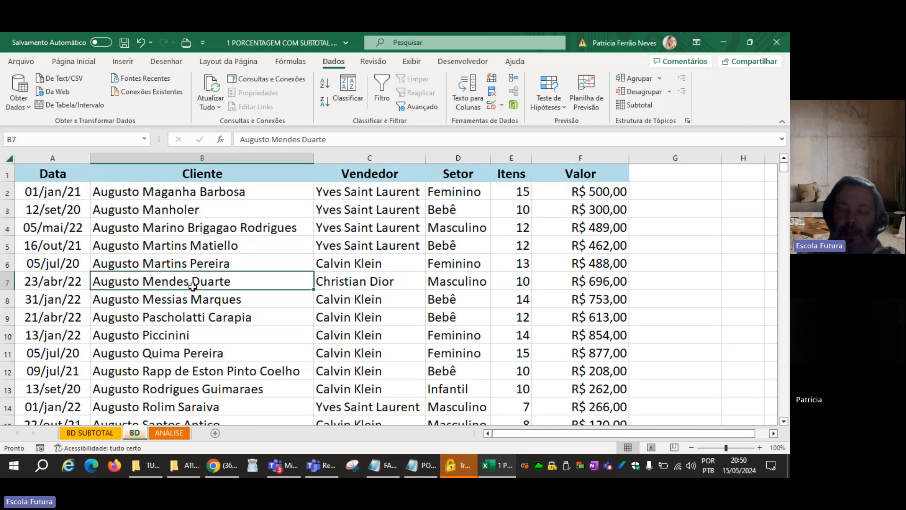
pyautogui.click(159, 433)
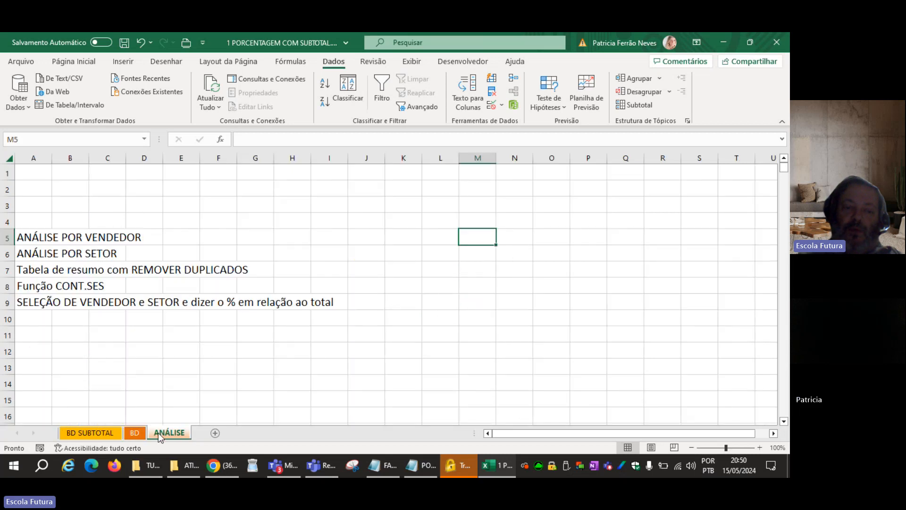
pyautogui.click(184, 386)
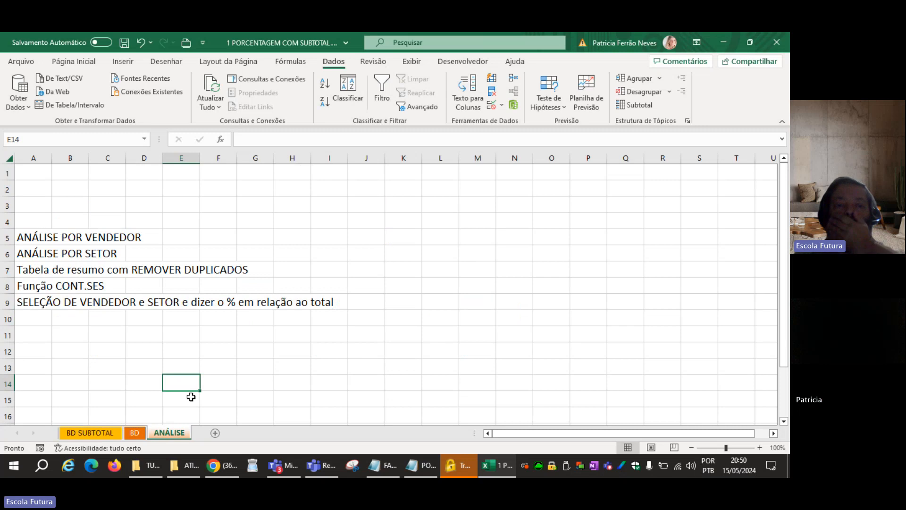
pyautogui.moveTo(36, 239); pyautogui.dragTo(31, 303)
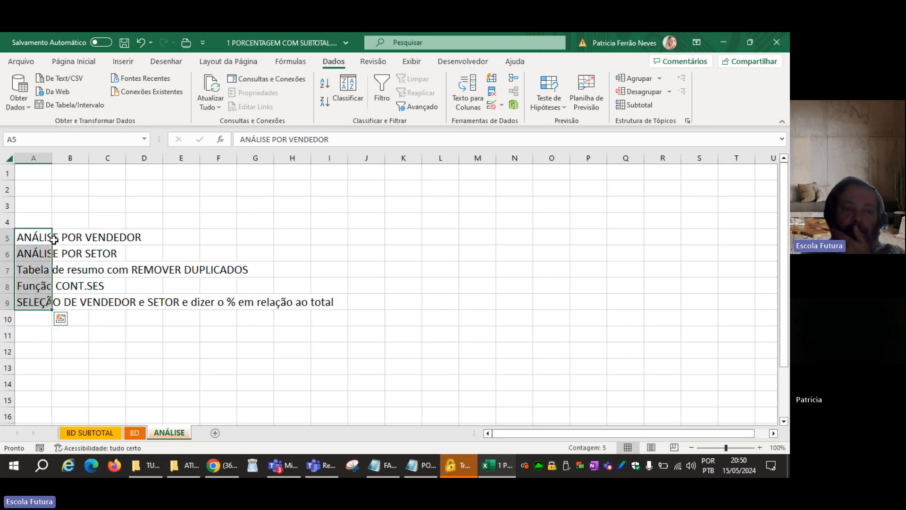
pyautogui.moveTo(53, 239); pyautogui.dragTo(584, 293)
pyautogui.click(349, 314)
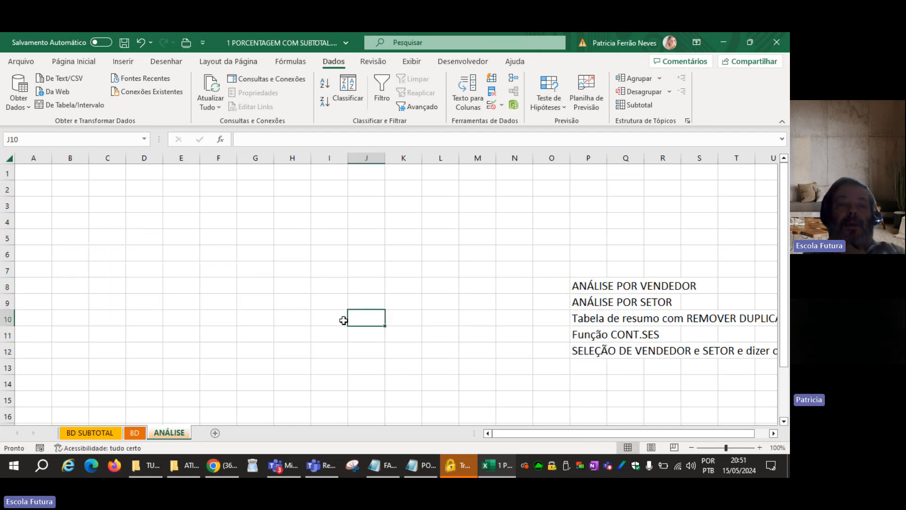
# Copy the entire Vendedor column from the BD sheet into column A of the ANÁLISE sheet.
pyautogui.click(135, 435)
pyautogui.click(292, 332)
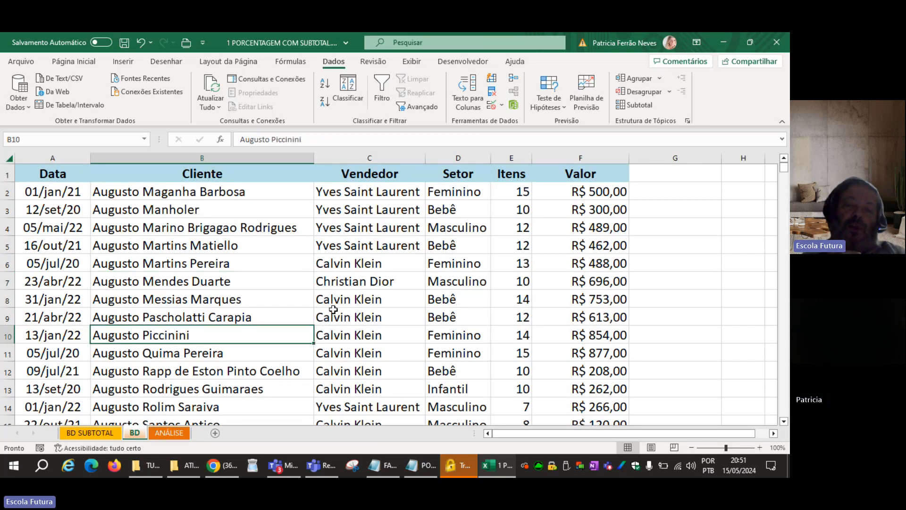
pyautogui.click(396, 160)
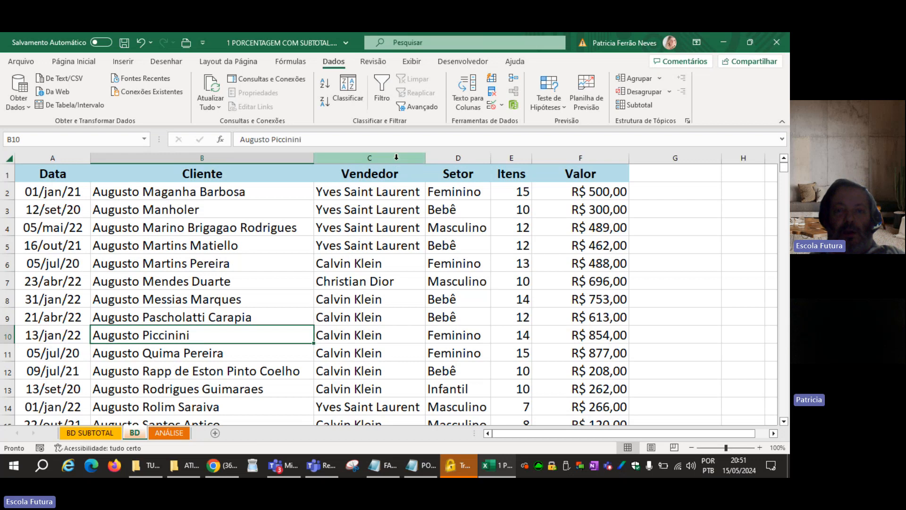
pyautogui.moveTo(396, 160); pyautogui.dragTo(392, 160)
pyautogui.hotkey('ctrl', 'c')
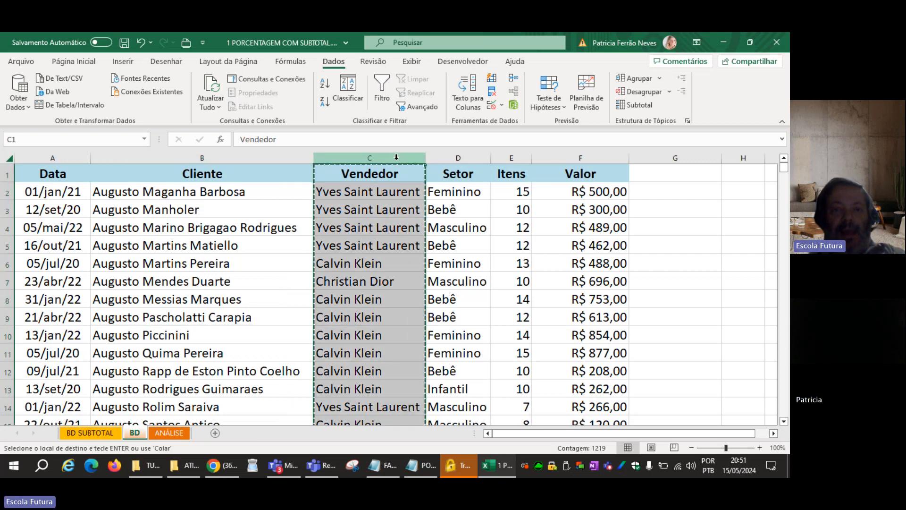
pyautogui.click(180, 433)
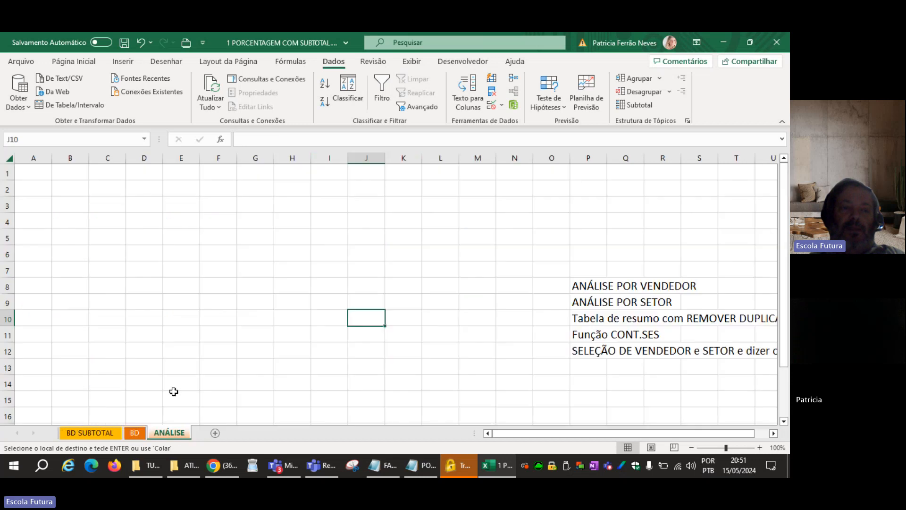
pyautogui.click(26, 172)
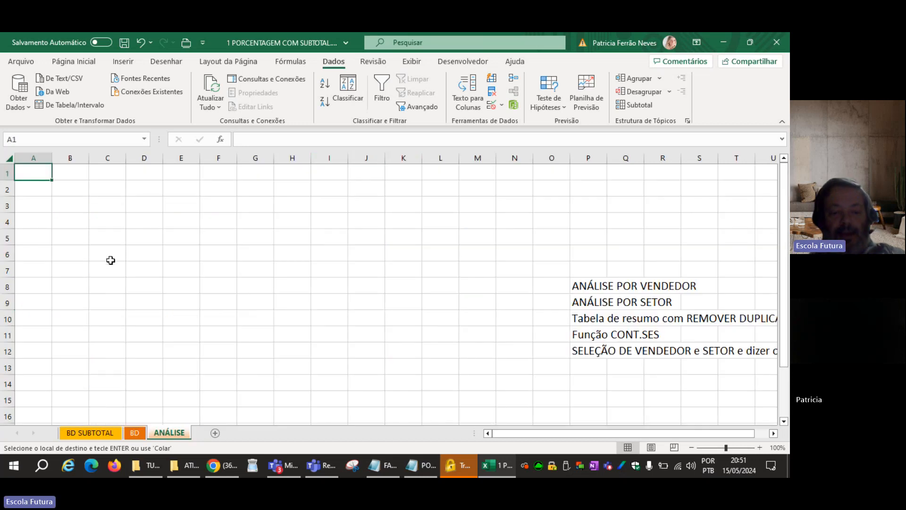
pyautogui.hotkey('ctrl', 'v')
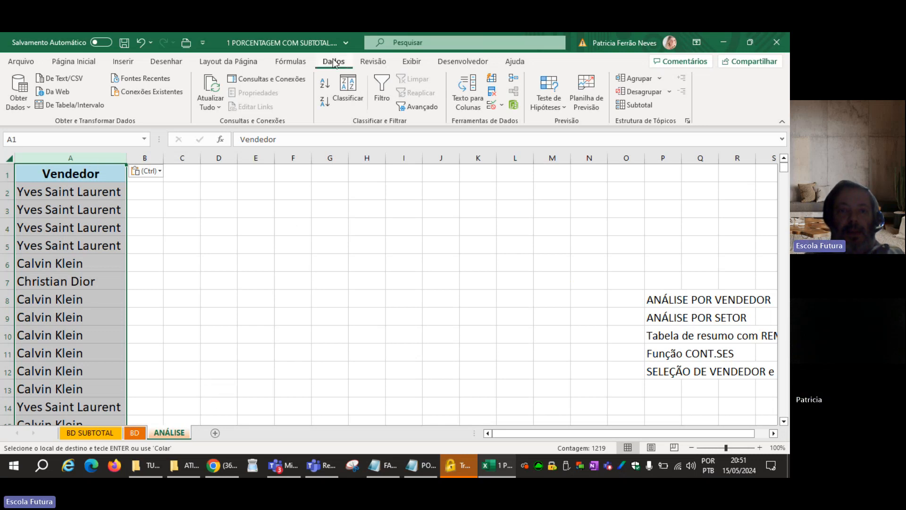
# Remove the duplicates from the Vendedor column in ANÁLISE, treating the first row as a header, and select the names in A2:A4.
pyautogui.click(493, 92)
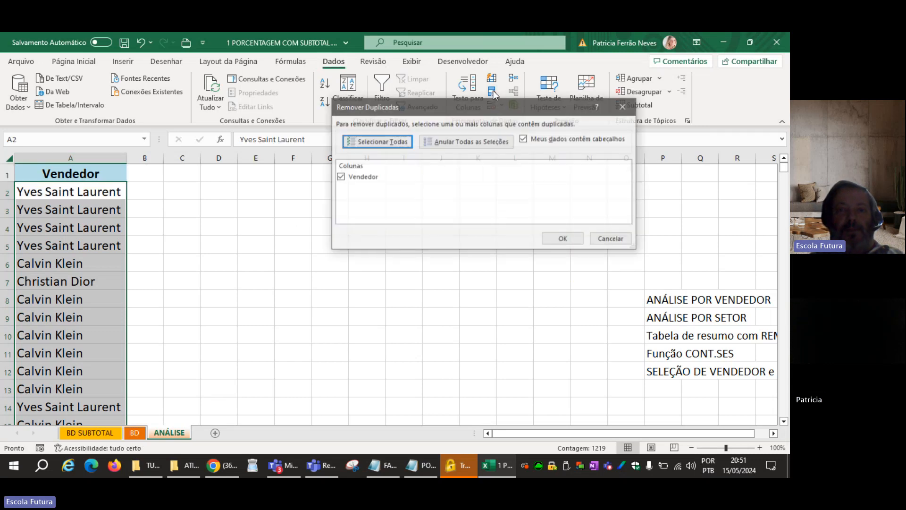
pyautogui.click(564, 240)
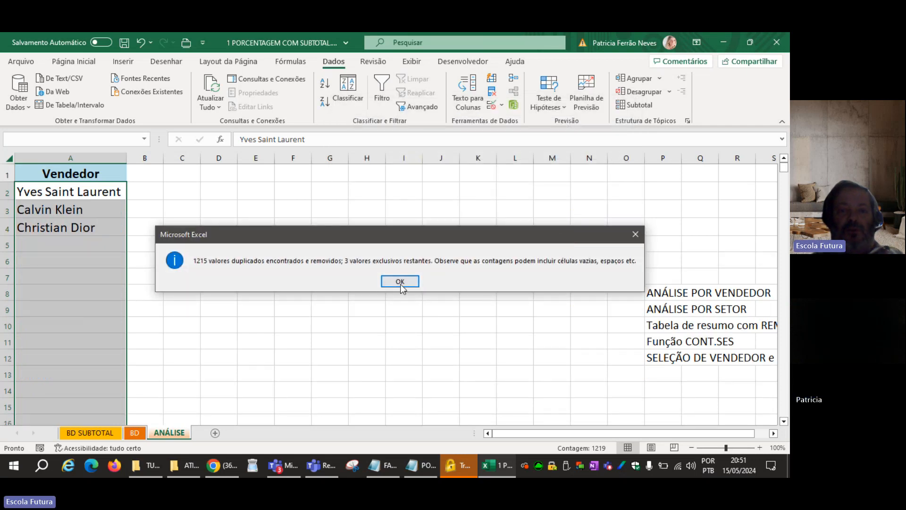
pyautogui.click(400, 282)
pyautogui.click(112, 274)
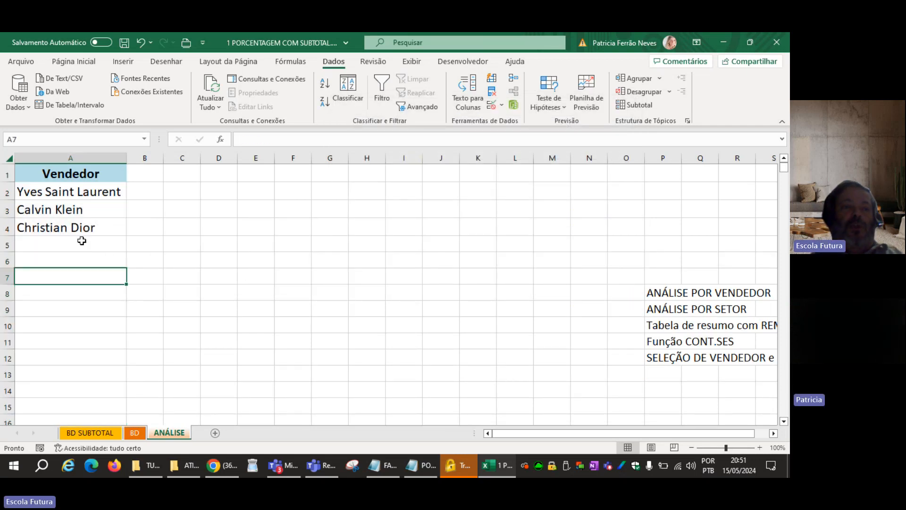
pyautogui.moveTo(93, 194); pyautogui.dragTo(86, 232)
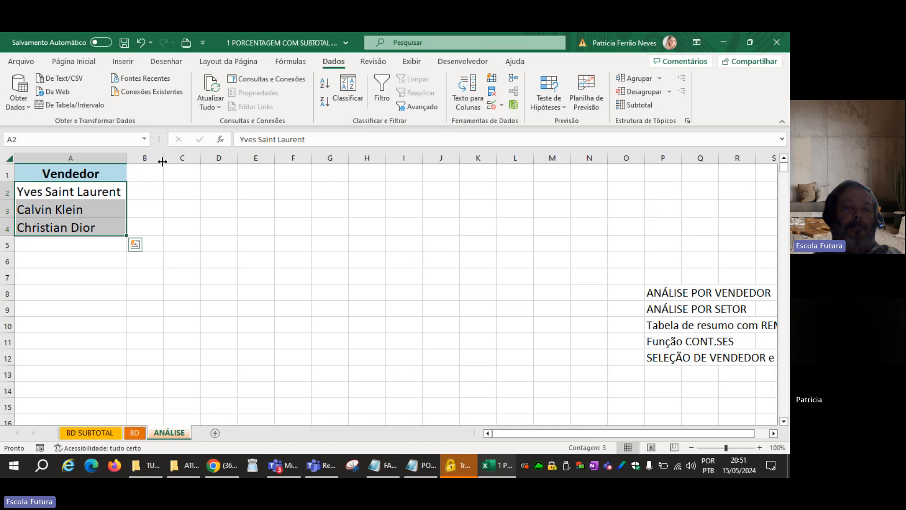
# Widen column B, fill the Vendedor header from A1 across B1:C1, and clear its text there, leaving only the formatting.
pyautogui.moveTo(162, 161); pyautogui.dragTo(208, 162)
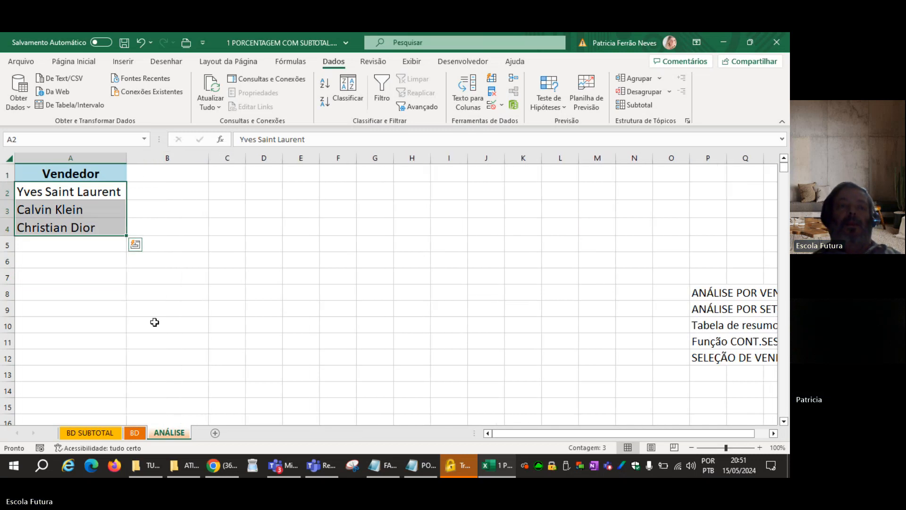
pyautogui.click(153, 322)
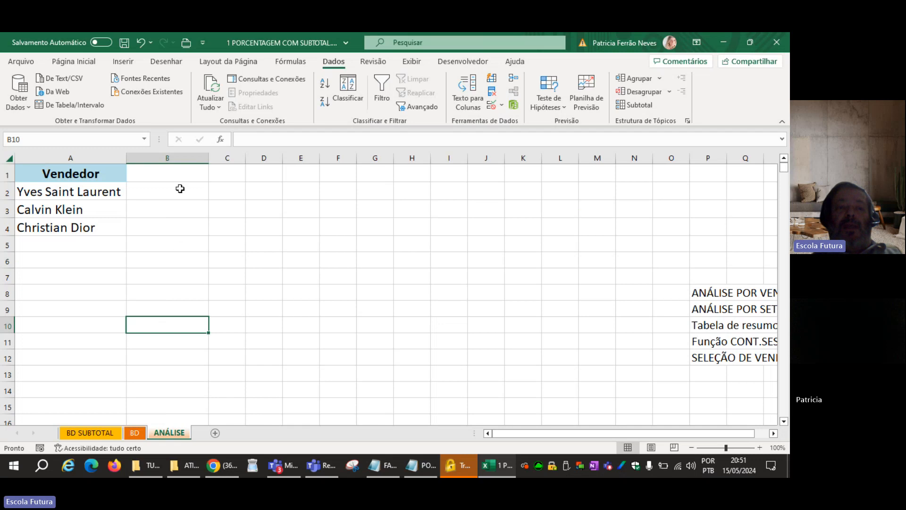
pyautogui.click(79, 173)
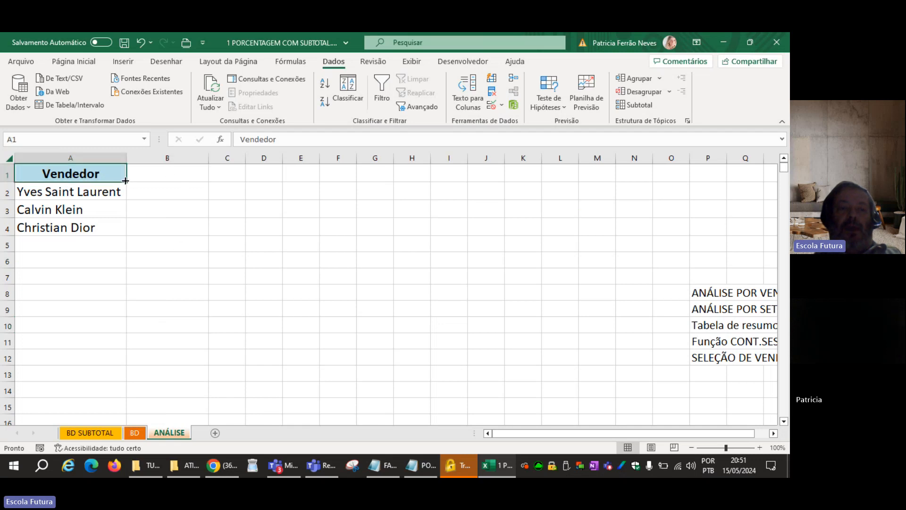
pyautogui.moveTo(125, 181); pyautogui.dragTo(218, 174)
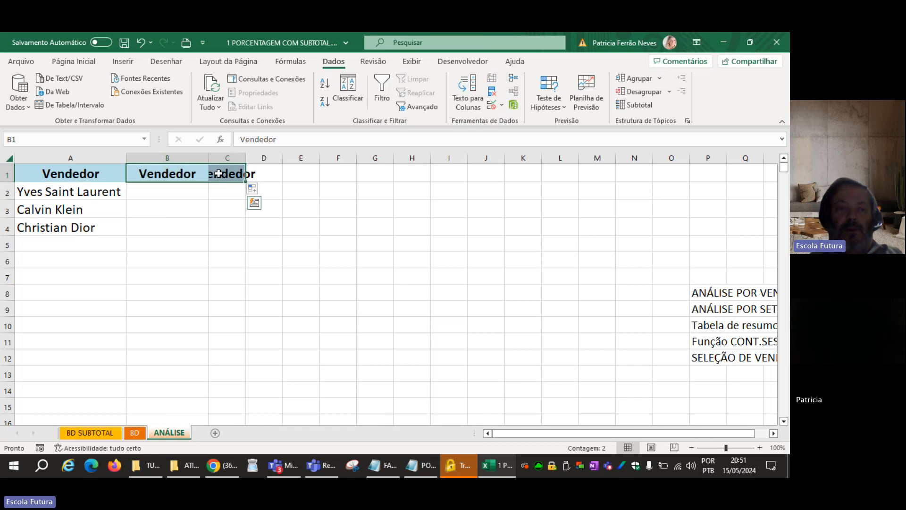
pyautogui.press('Delete')
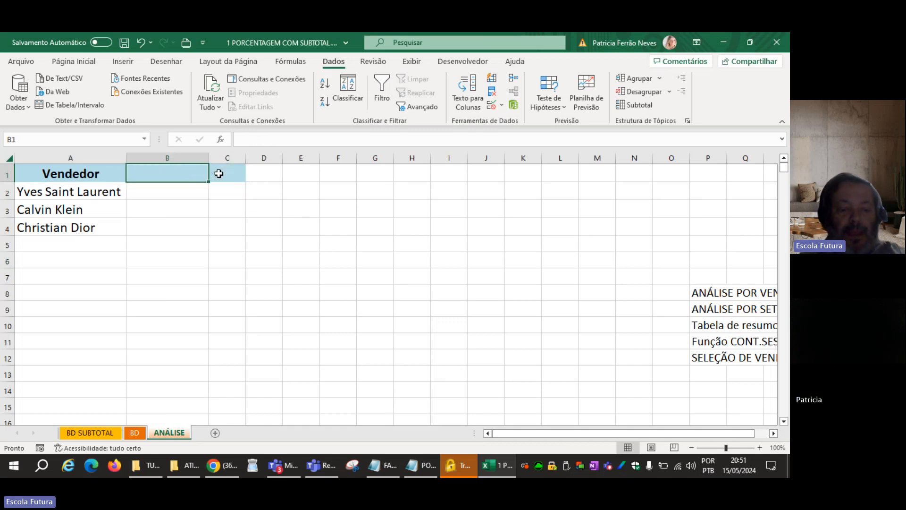
# Enter the headers QTDE VENDAS in B1 and VALOR VENDAS in C1, and widen columns B and C to fit them.
pyautogui.write('QTDE V')
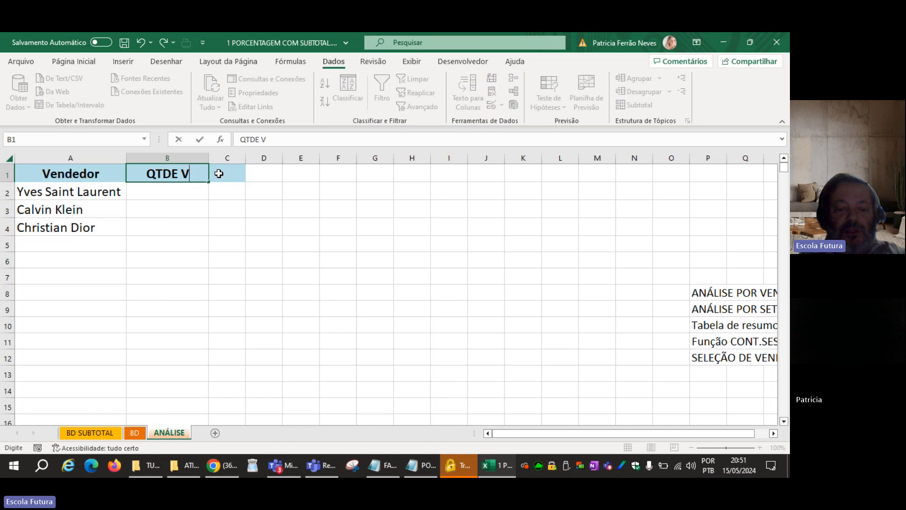
pyautogui.write('ENDAS')
pyautogui.press('Tab')
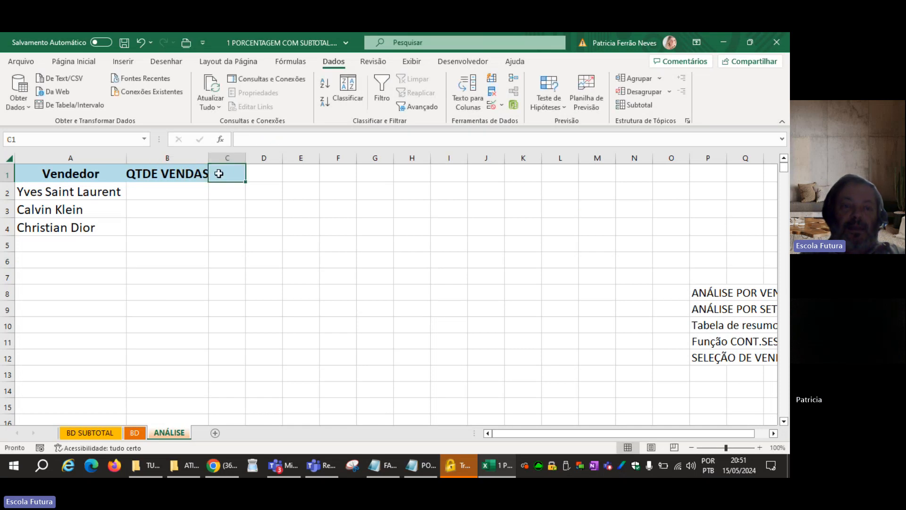
pyautogui.write('VALOR VENDAS')
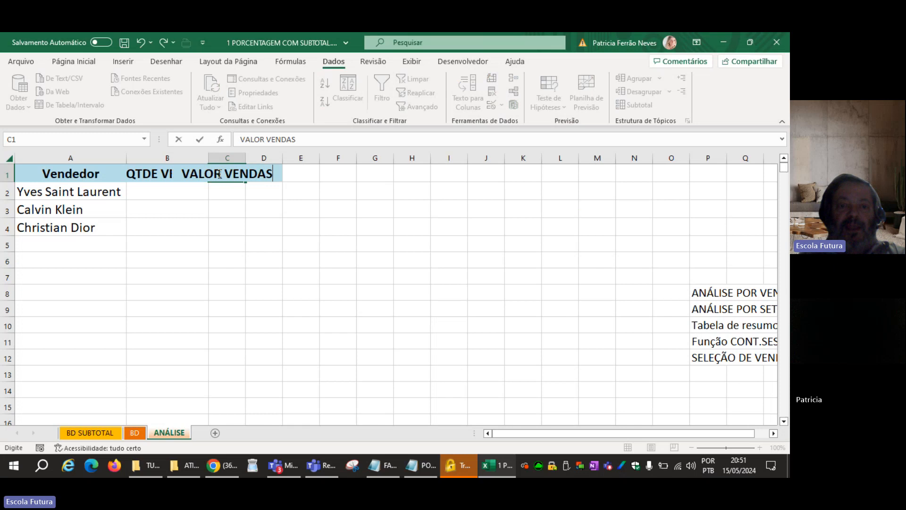
pyautogui.press('Return')
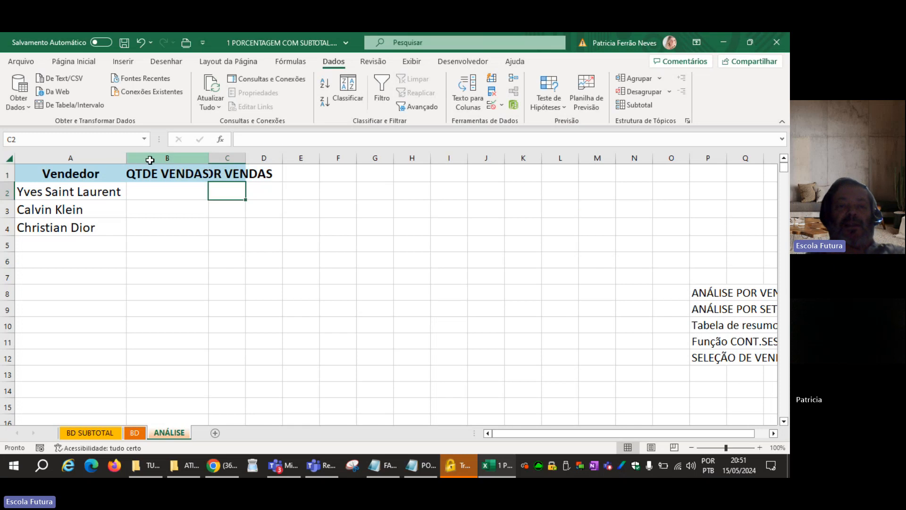
pyautogui.moveTo(152, 158); pyautogui.dragTo(231, 159)
pyautogui.click(196, 278)
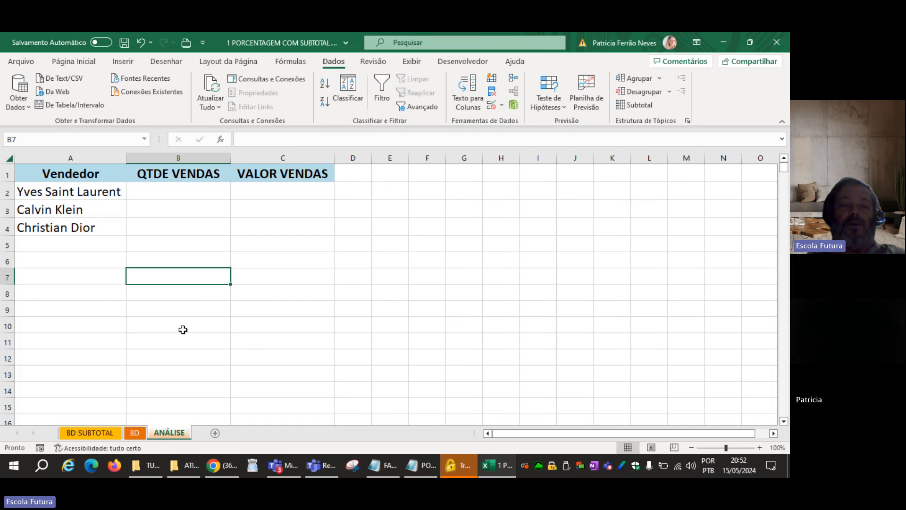
# Enter =CONT.SES(BD!C:C; ANÁLISE!A2) in B2 to count the first vendor's sales from the BD sheet's Vendedor column.
pyautogui.click(174, 189)
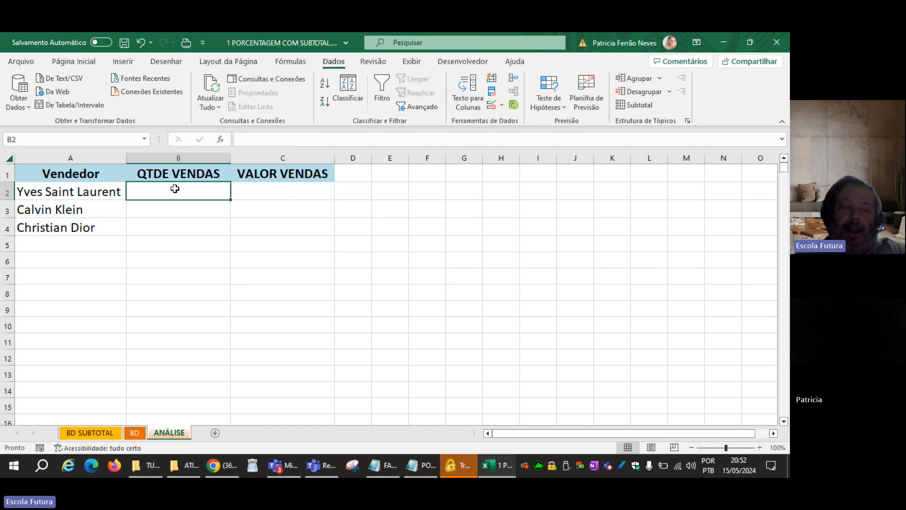
pyautogui.click(139, 435)
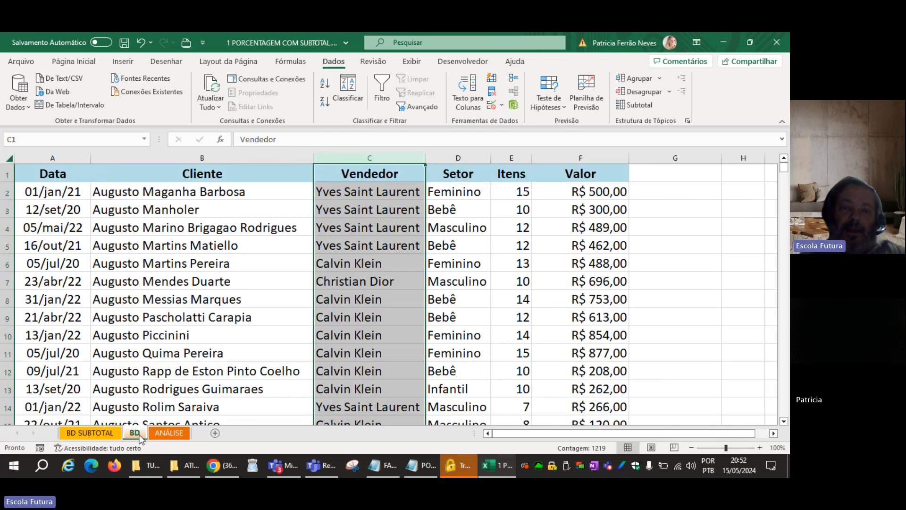
pyautogui.click(376, 266)
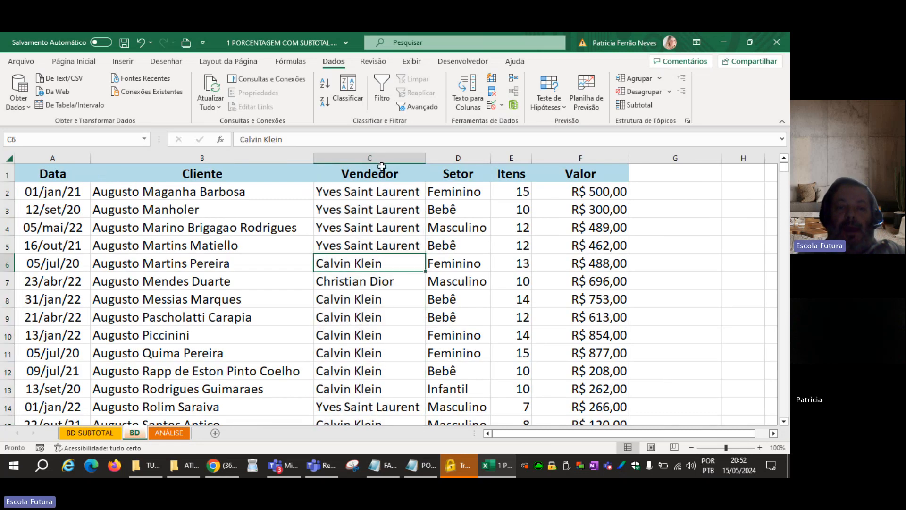
pyautogui.click(178, 433)
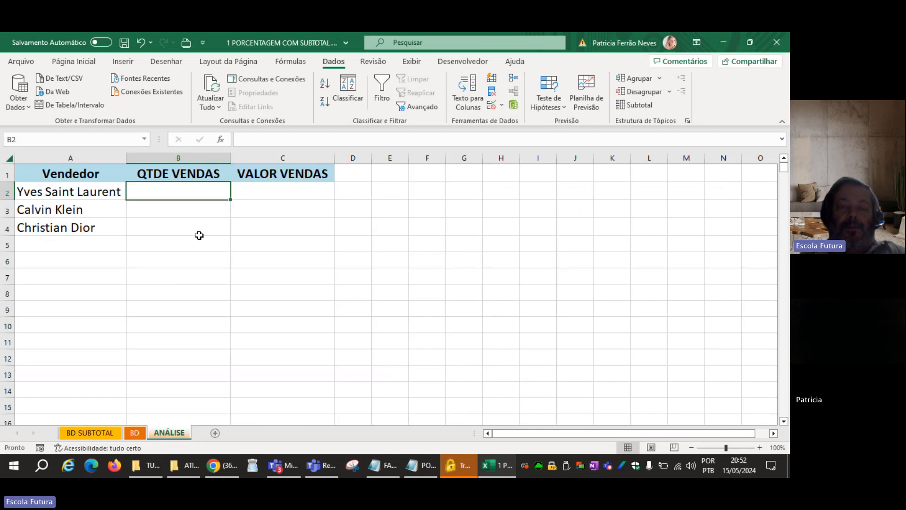
pyautogui.write('=CONT.SES')
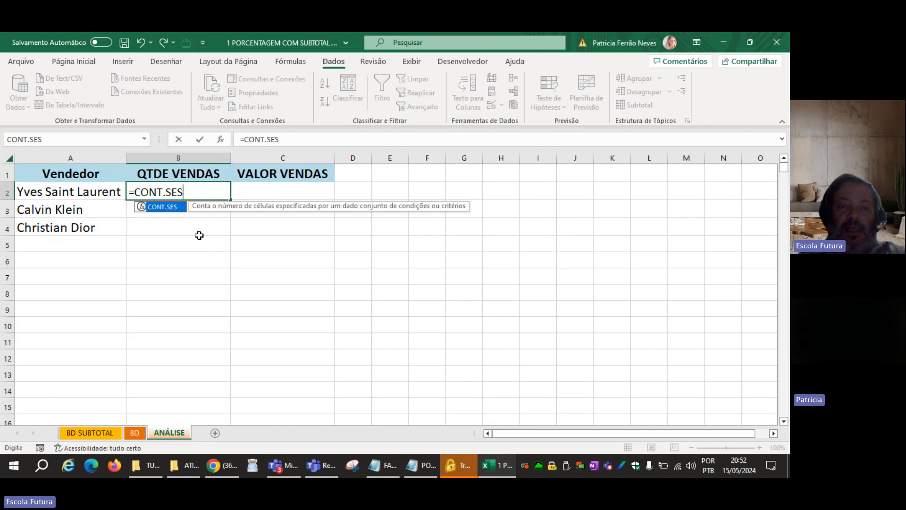
pyautogui.write('(')
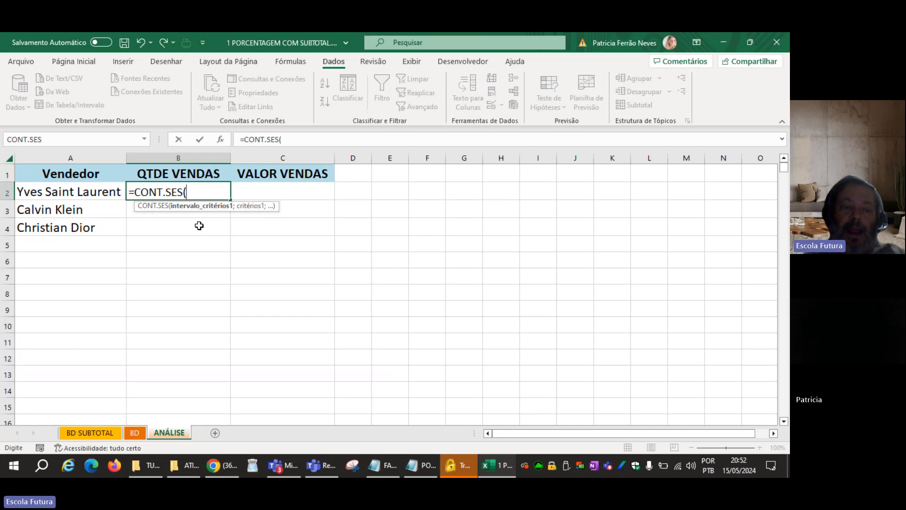
pyautogui.click(134, 432)
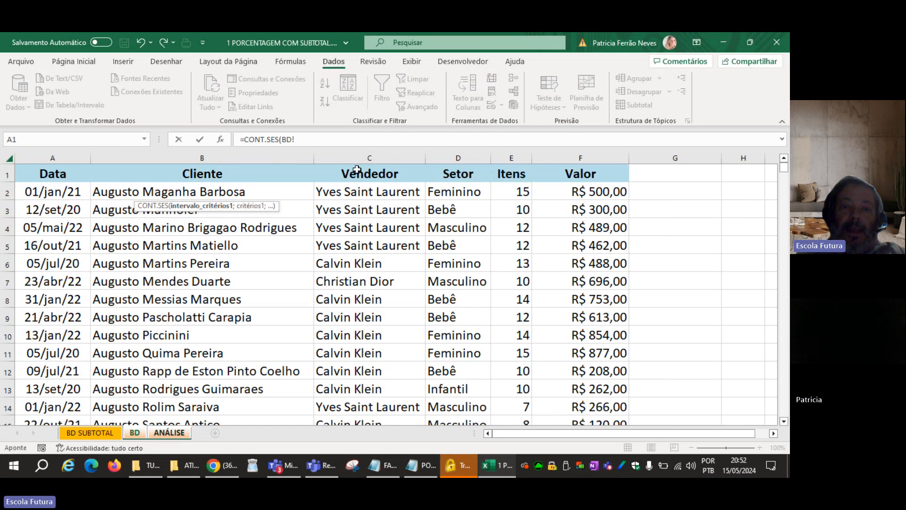
pyautogui.click(357, 151)
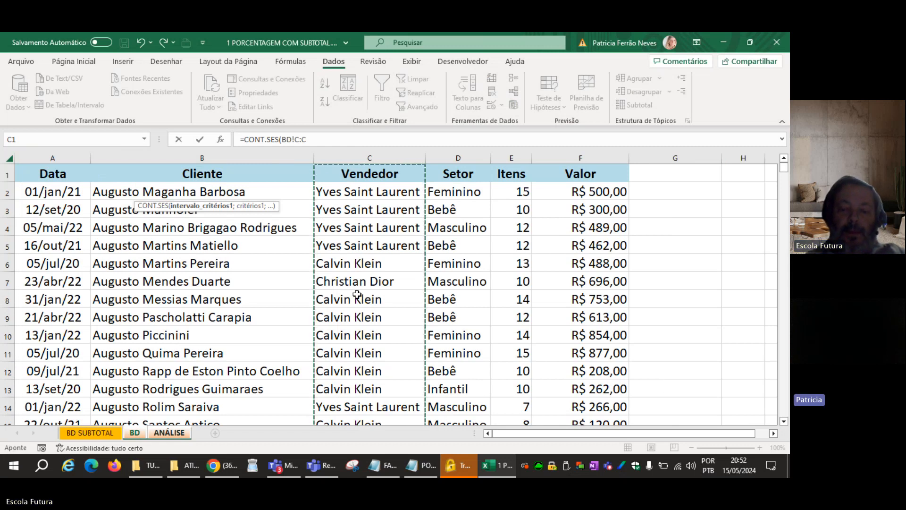
pyautogui.write(';')
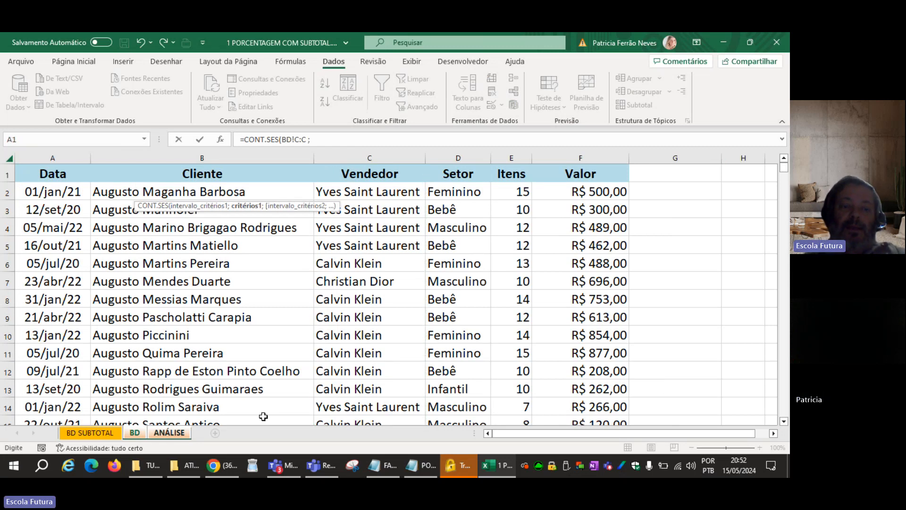
pyautogui.click(176, 435)
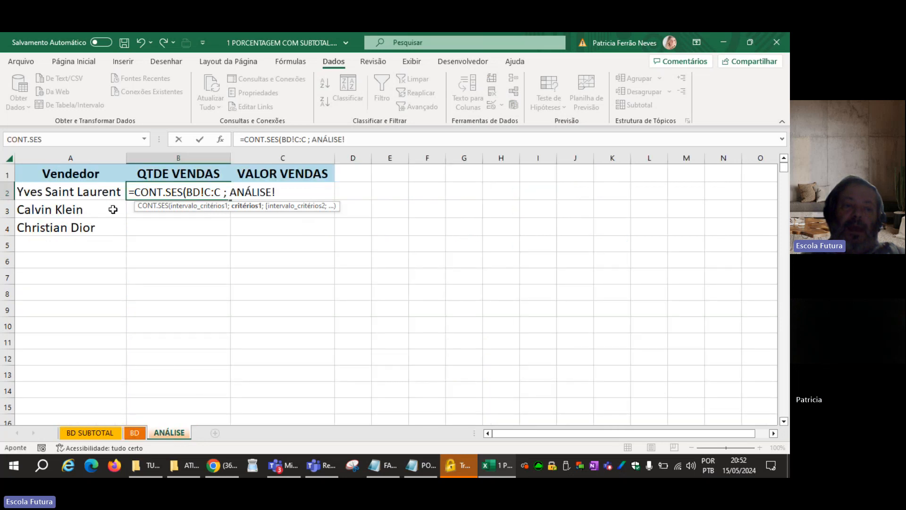
pyautogui.click(97, 190)
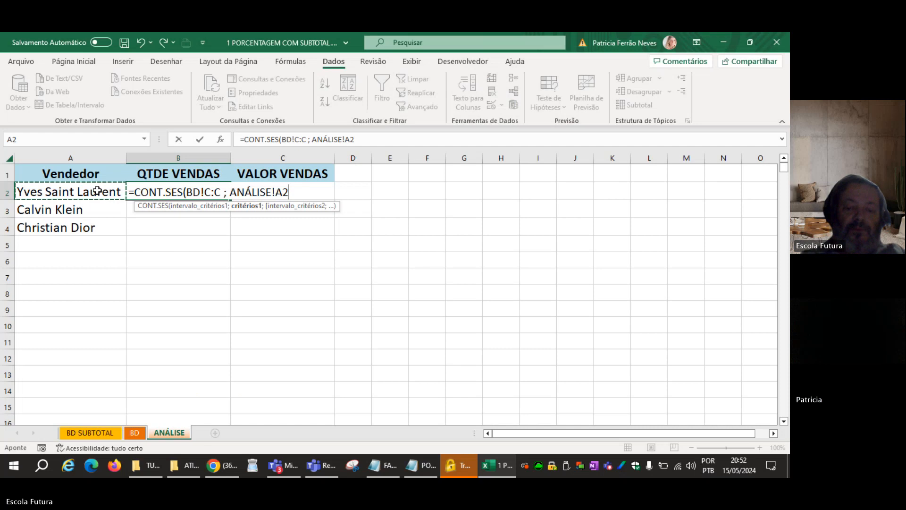
pyautogui.write(')')
pyautogui.press('Return')
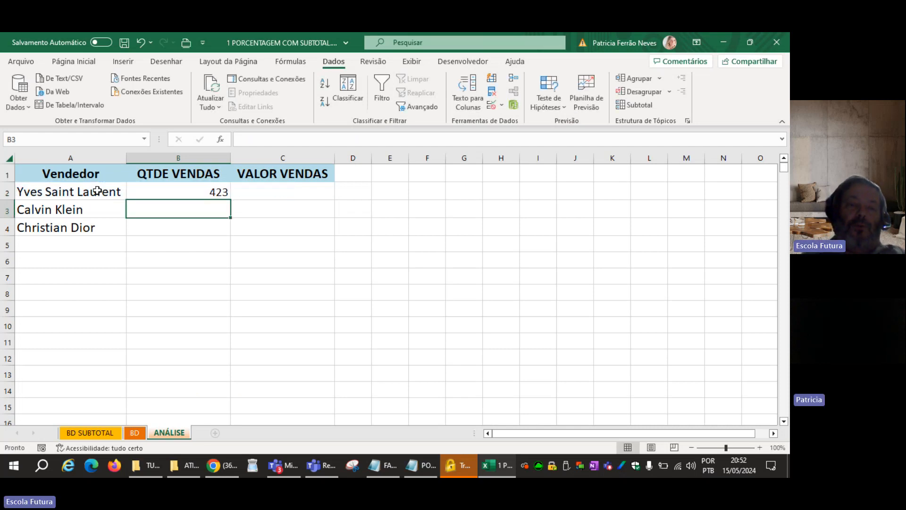
# Fill the CONT.SES formula from B2 down to B4 for the remaining vendors.
pyautogui.click(208, 188)
pyautogui.moveTo(230, 201); pyautogui.dragTo(224, 236)
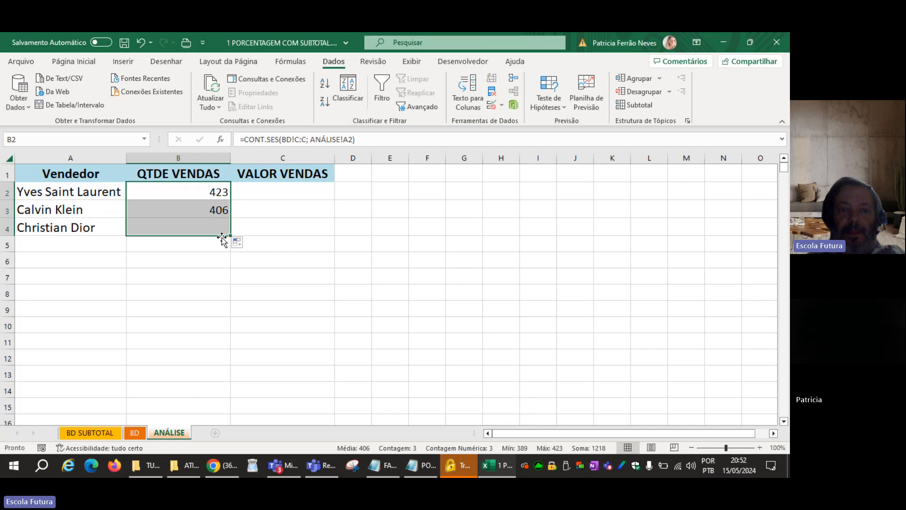
pyautogui.click(214, 254)
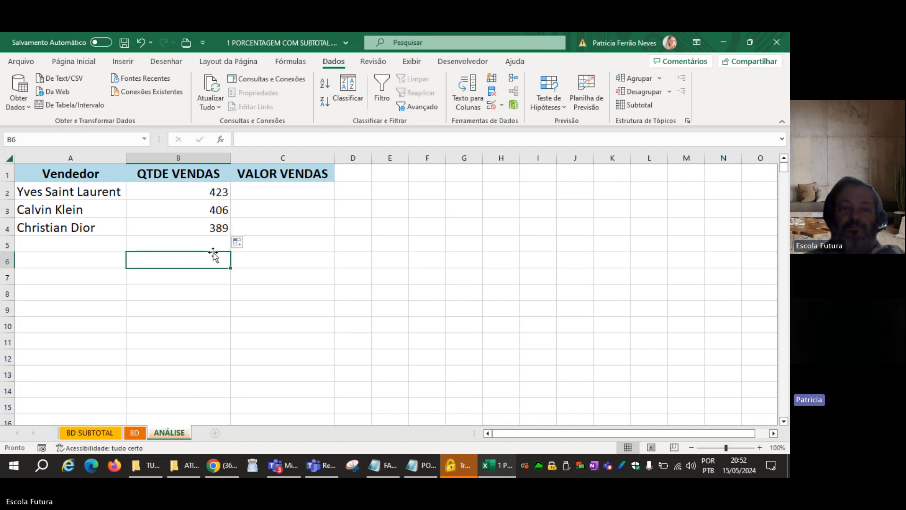
pyautogui.click(211, 244)
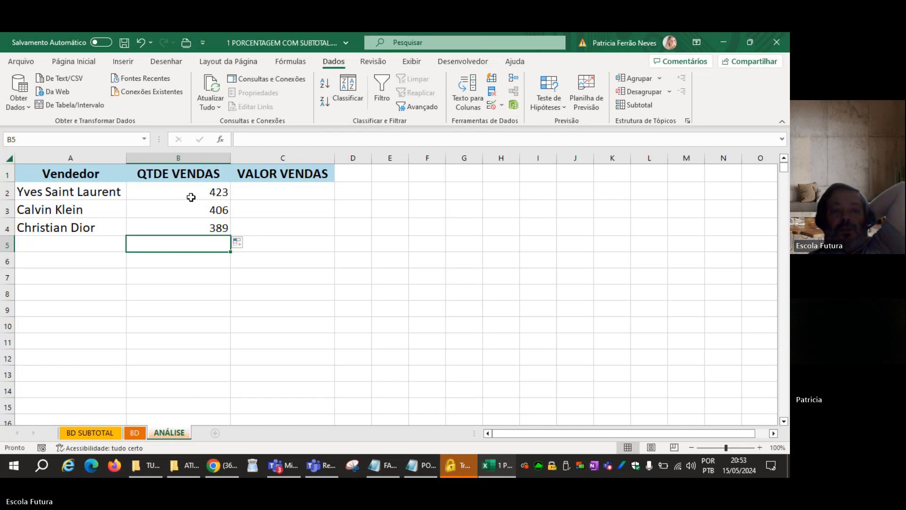
# Compare the sum of the sales counts in B2:B4 with the QTI VENDAS total in C3 of BD SUBTOTAL.
pyautogui.moveTo(191, 197); pyautogui.dragTo(190, 218)
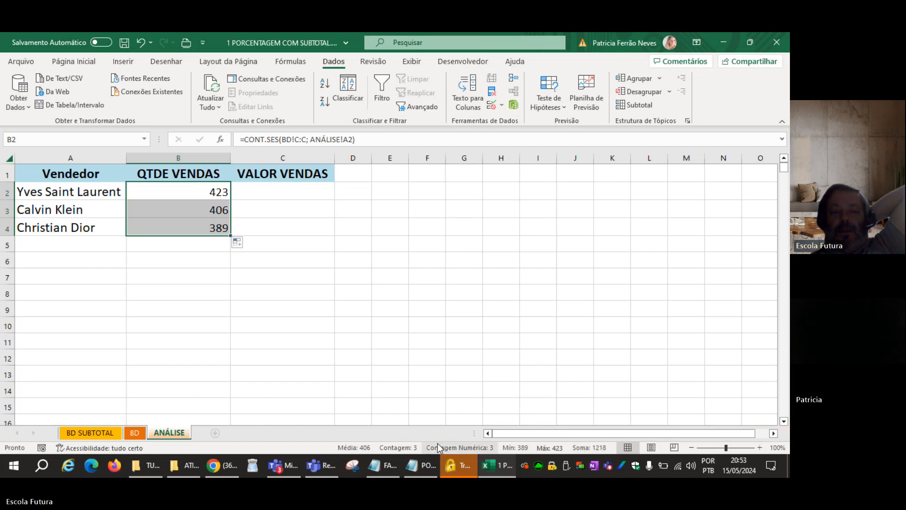
pyautogui.click(118, 432)
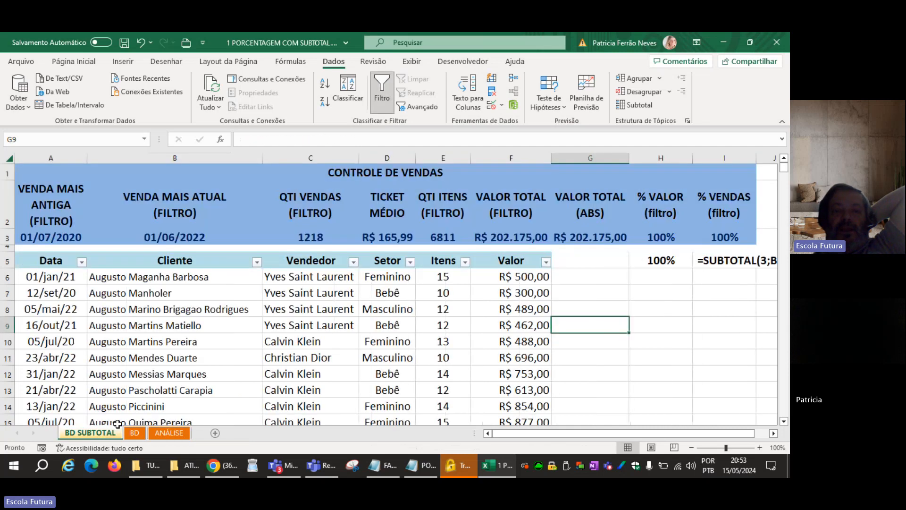
pyautogui.click(307, 239)
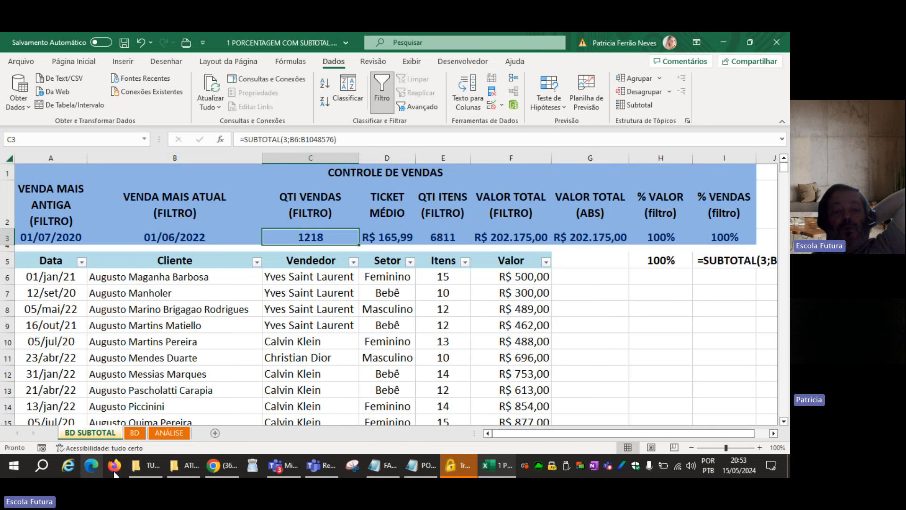
pyautogui.click(134, 432)
pyautogui.click(158, 435)
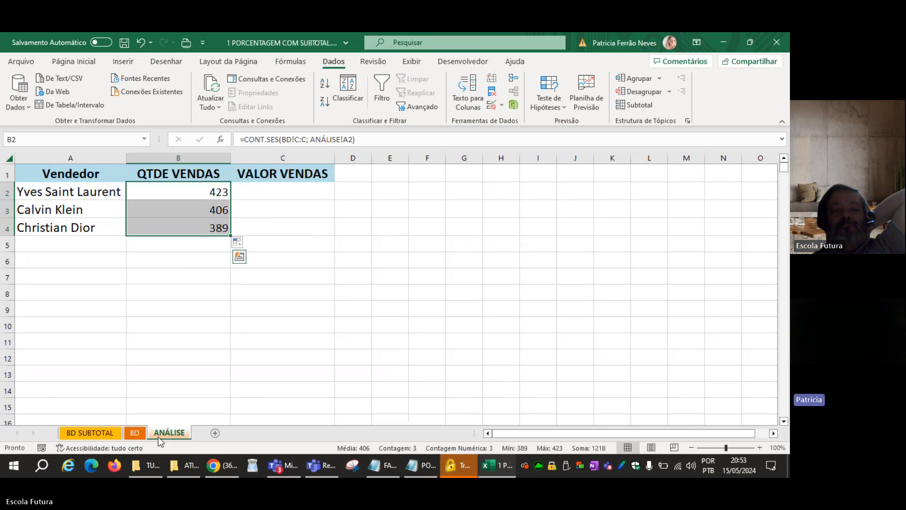
pyautogui.click(208, 372)
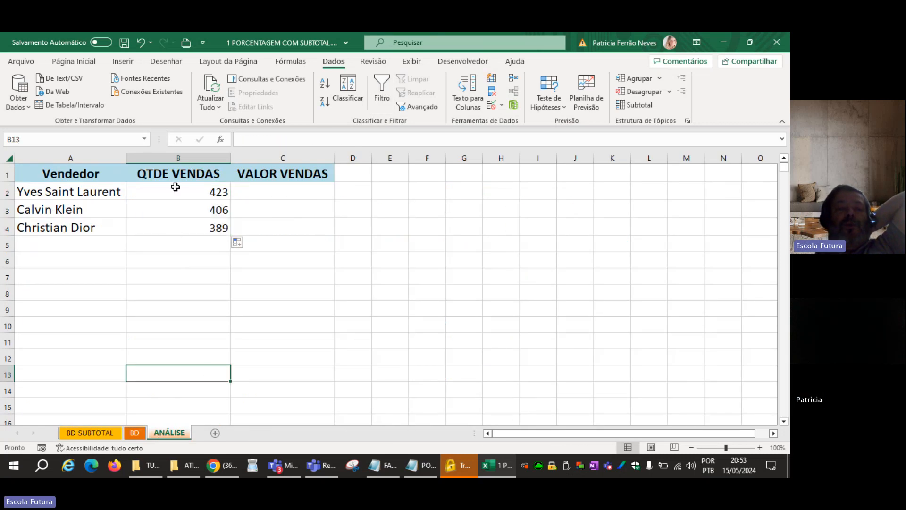
# Center the QTDE VENDAS values in B2:B4 horizontally.
pyautogui.moveTo(174, 187); pyautogui.dragTo(171, 223)
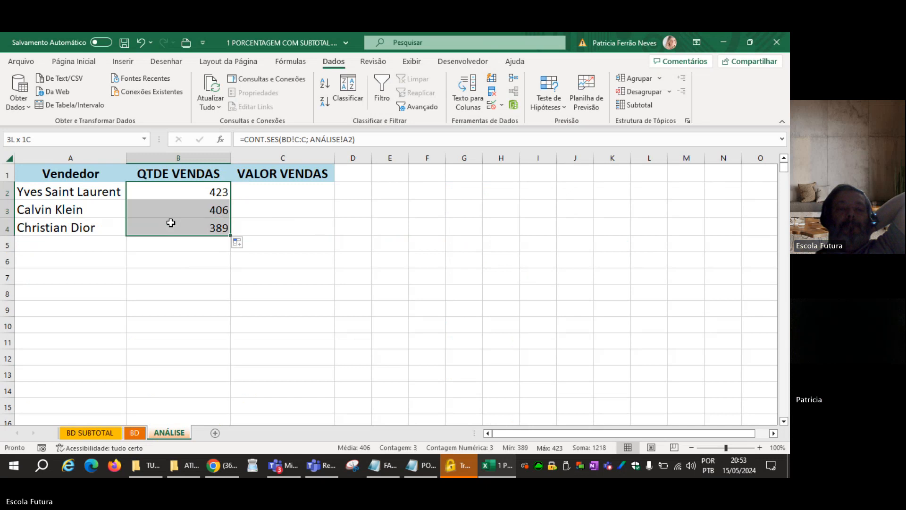
pyautogui.click(81, 61)
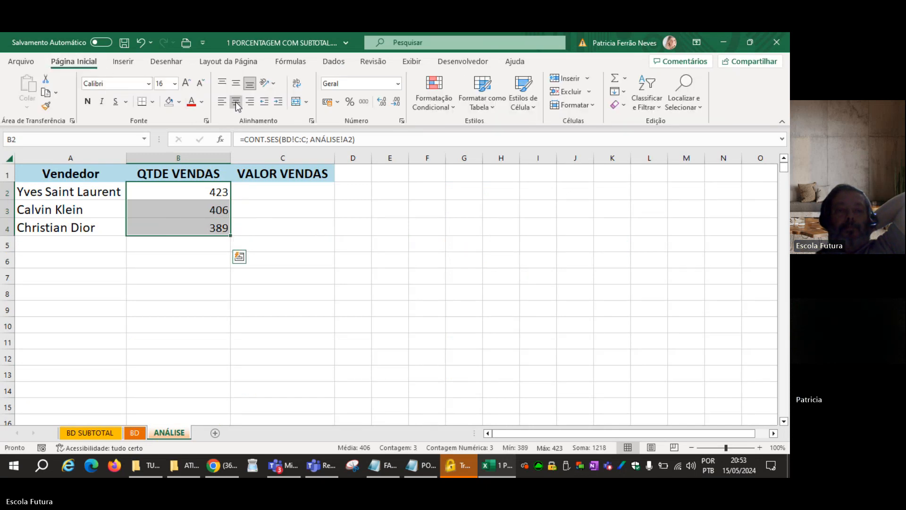
pyautogui.click(236, 102)
pyautogui.click(284, 240)
pyautogui.click(279, 304)
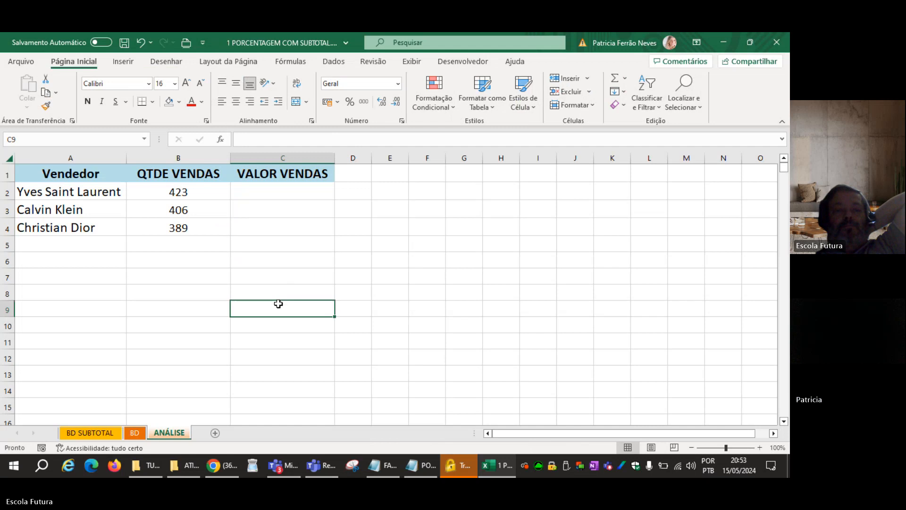
pyautogui.click(252, 193)
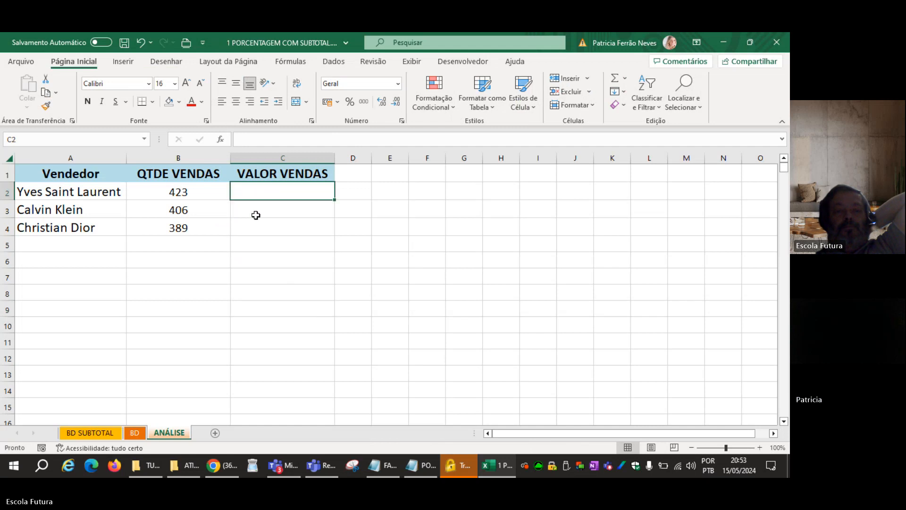
pyautogui.click(252, 248)
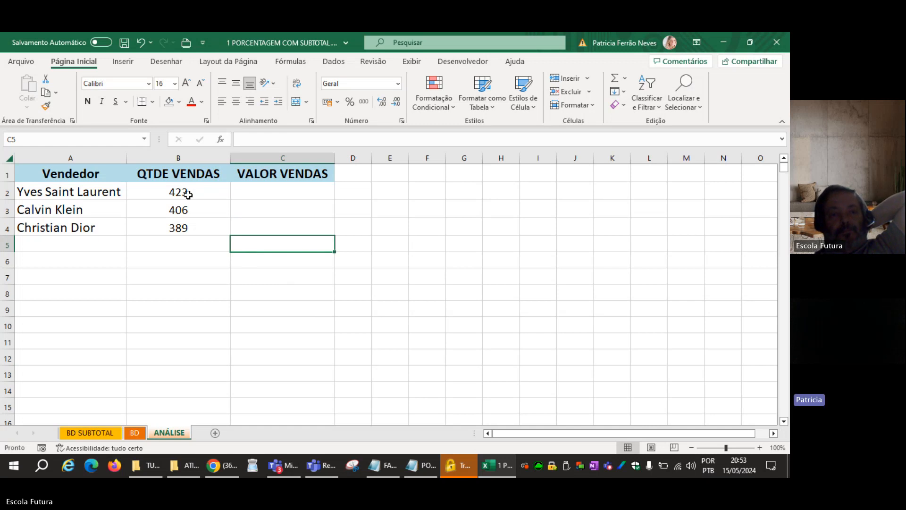
# Review the CONT.SES formula in B2 without changing it.
pyautogui.moveTo(188, 195); pyautogui.dragTo(185, 228)
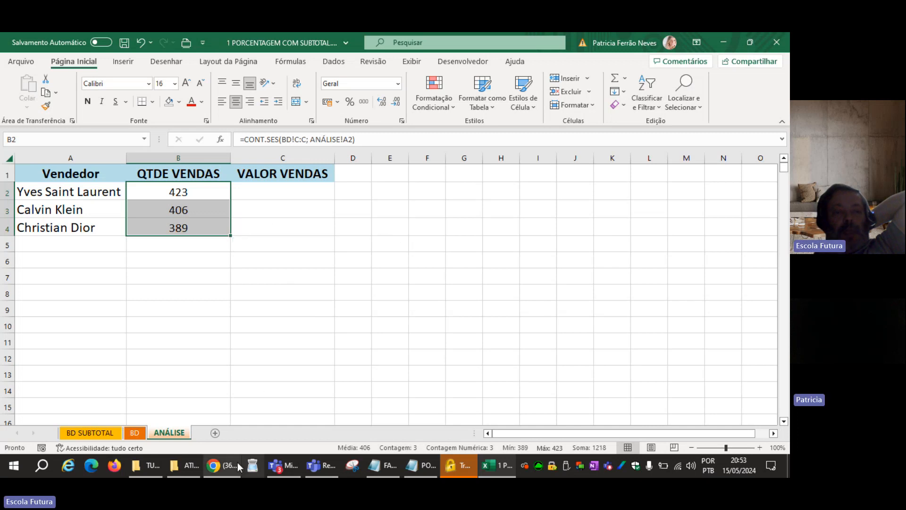
pyautogui.moveTo(238, 465)
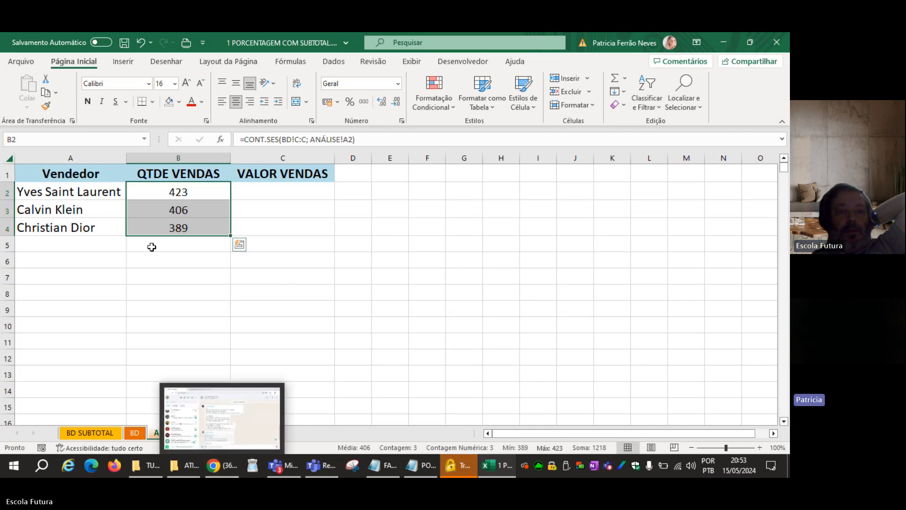
pyautogui.doubleClick(146, 191)
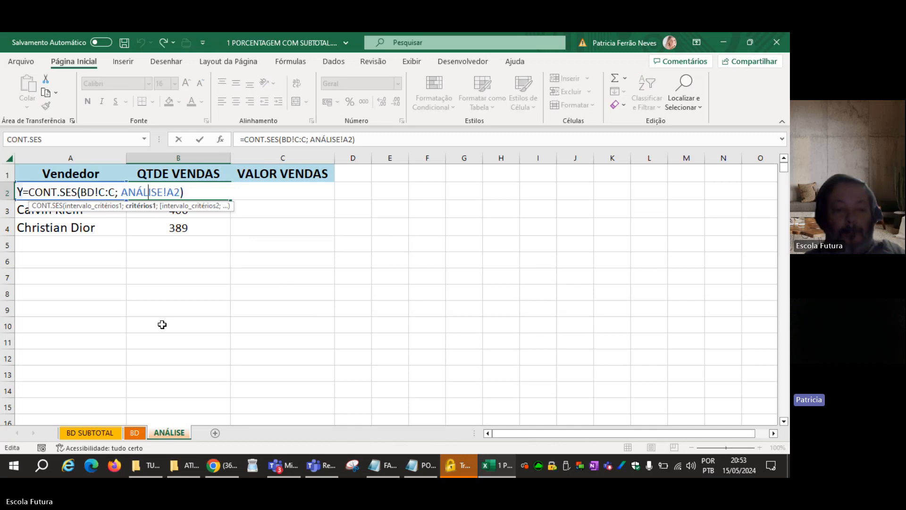
pyautogui.press('Escape')
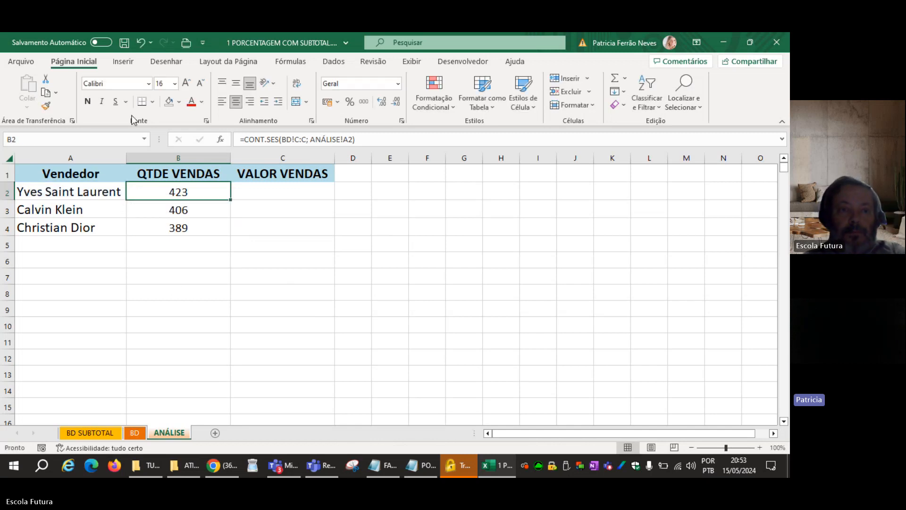
# Make B2 bold and left-aligned, and inspect its CONT.SES formula.
pyautogui.click(87, 101)
pyautogui.click(222, 101)
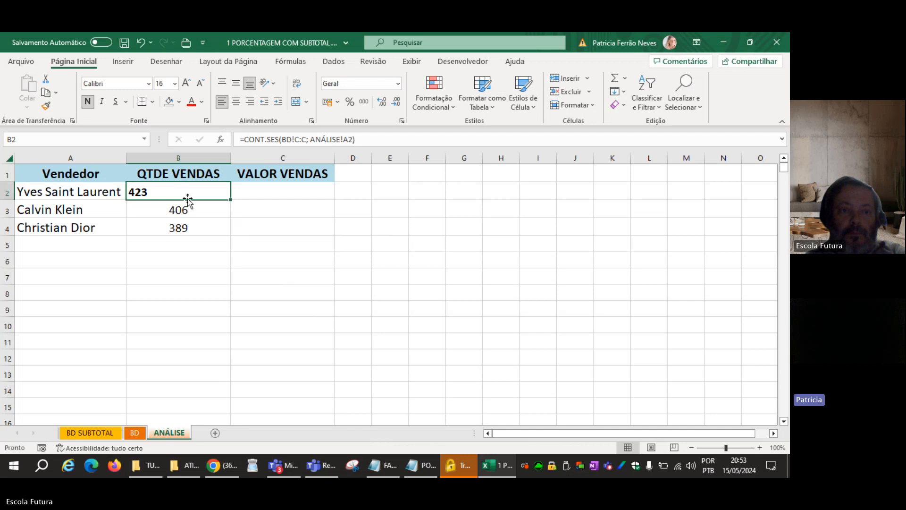
pyautogui.doubleClick(201, 190)
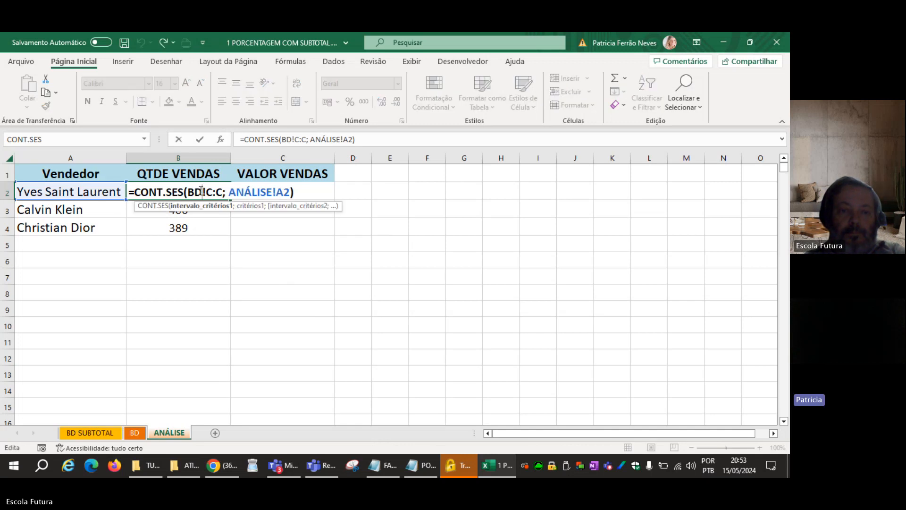
pyautogui.press('Escape')
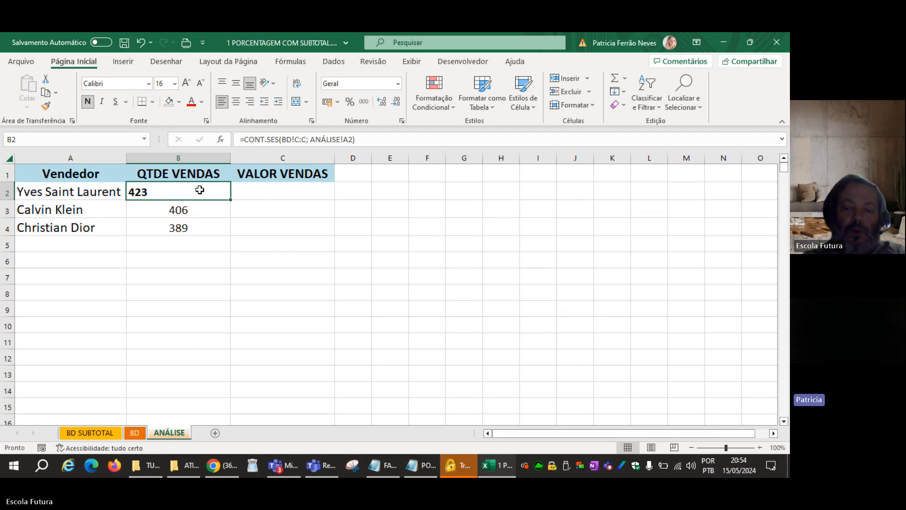
# Re-enter =CONT.SES( BD!C:C;ANÁLISE!A2) in B2 to count the first vendor's sales from the BD sheet's Vendedor column.
pyautogui.write('=C')
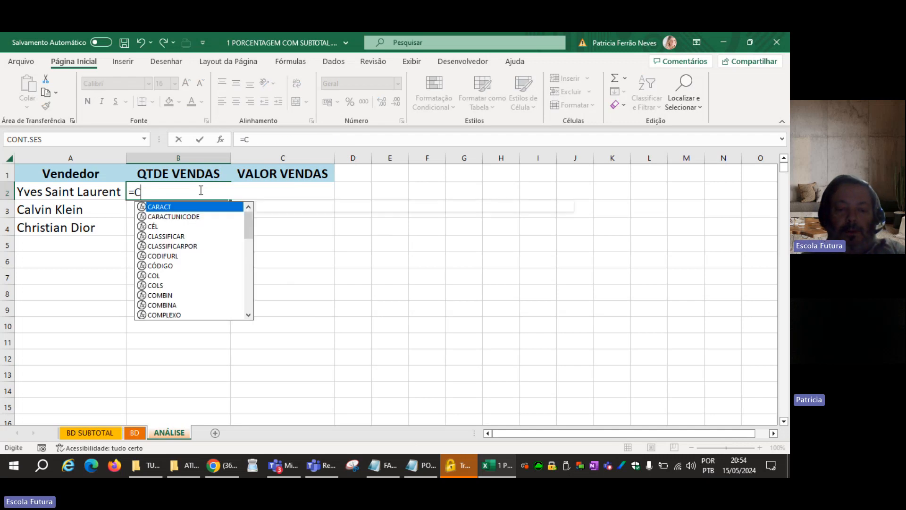
pyautogui.write('ONTSES')
pyautogui.press('BackSpace')
pyautogui.press('BackSpace')
pyautogui.press('BackSpace')
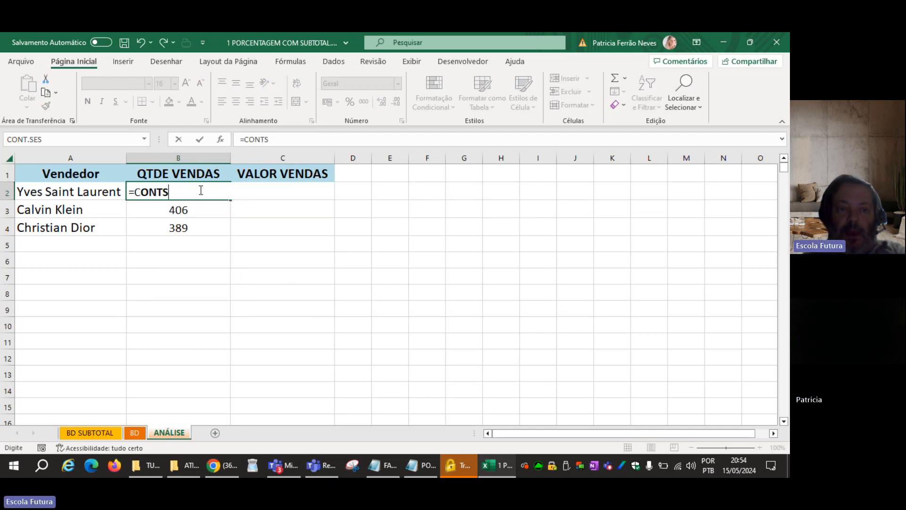
pyautogui.write('.SES(')
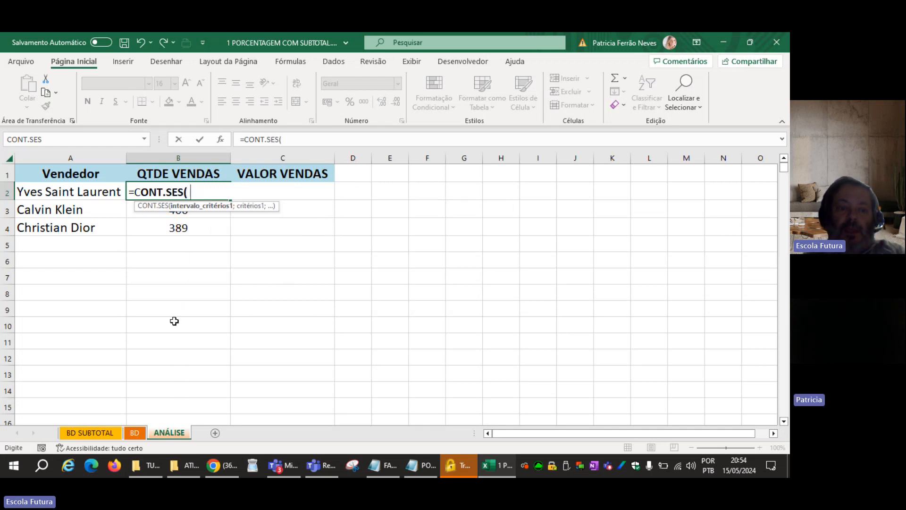
pyautogui.click(136, 433)
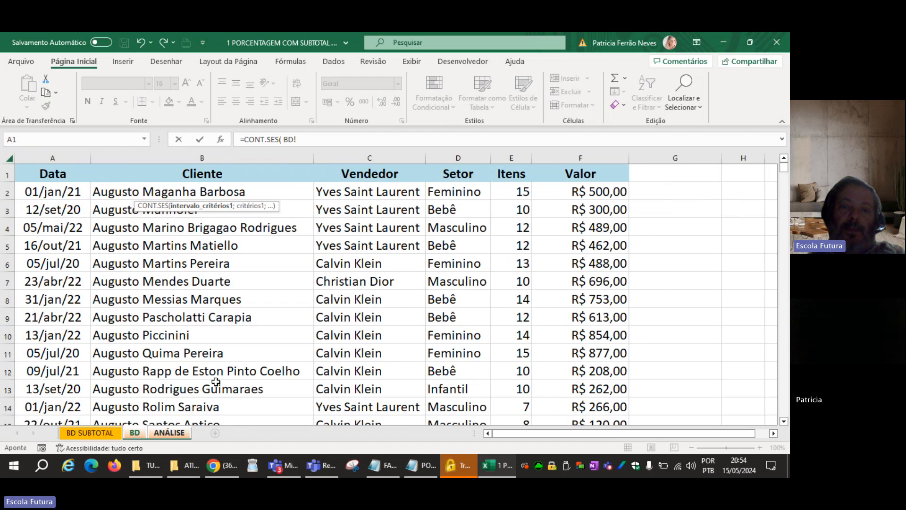
pyautogui.click(397, 158)
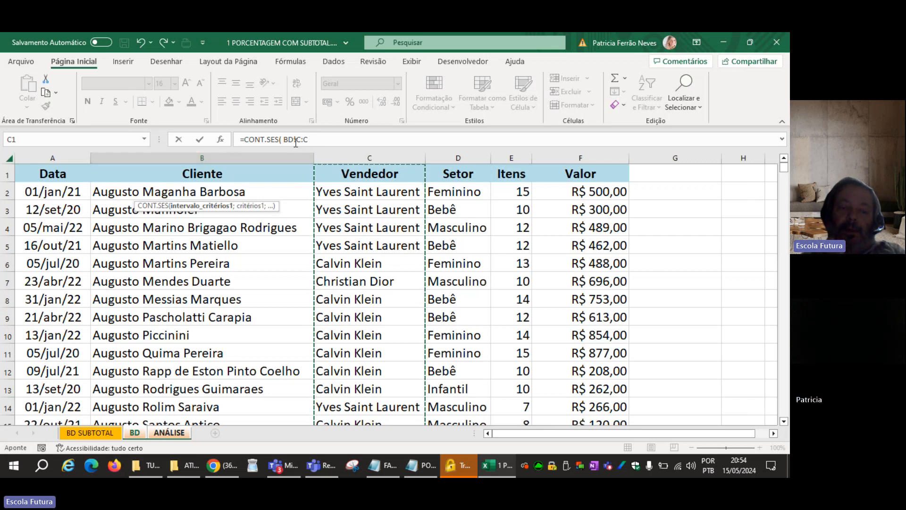
pyautogui.click(163, 431)
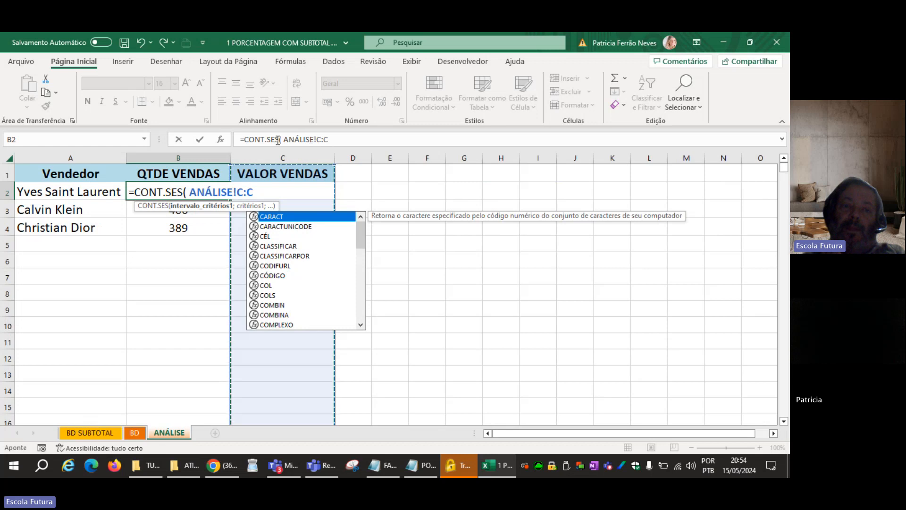
pyautogui.click(135, 433)
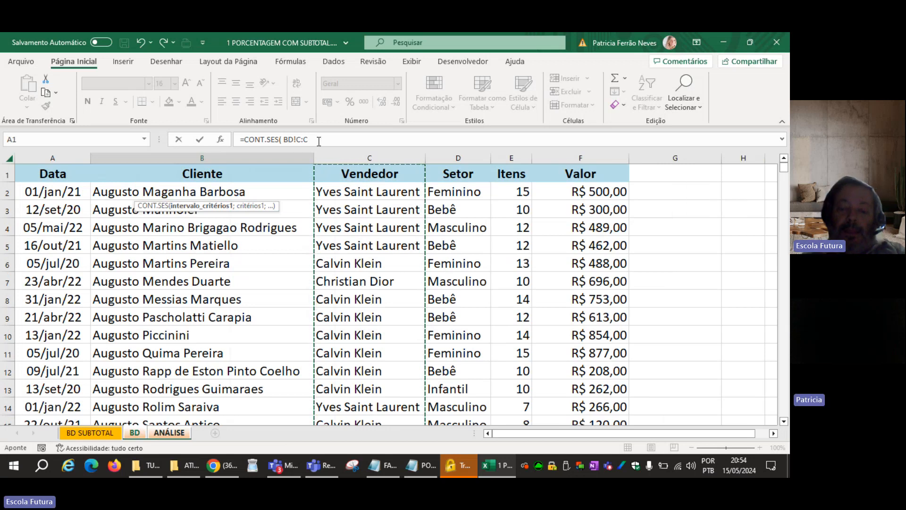
pyautogui.write(';')
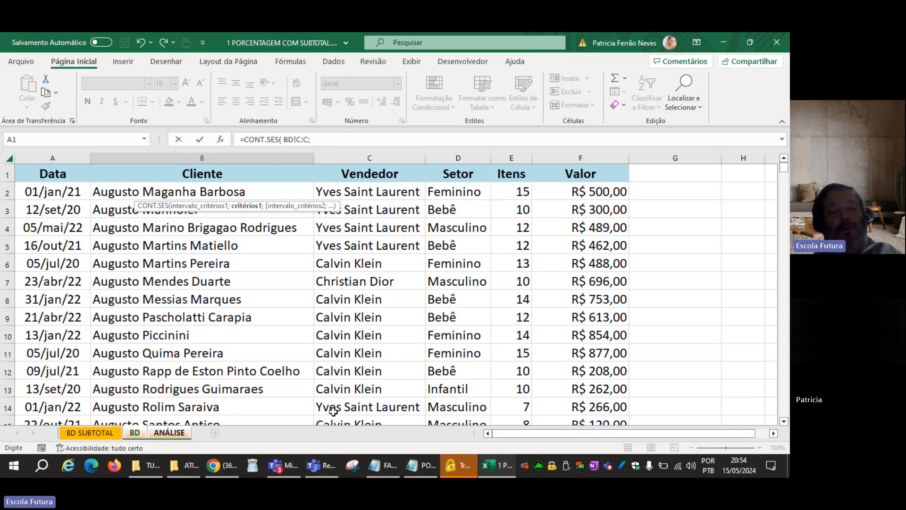
pyautogui.click(171, 433)
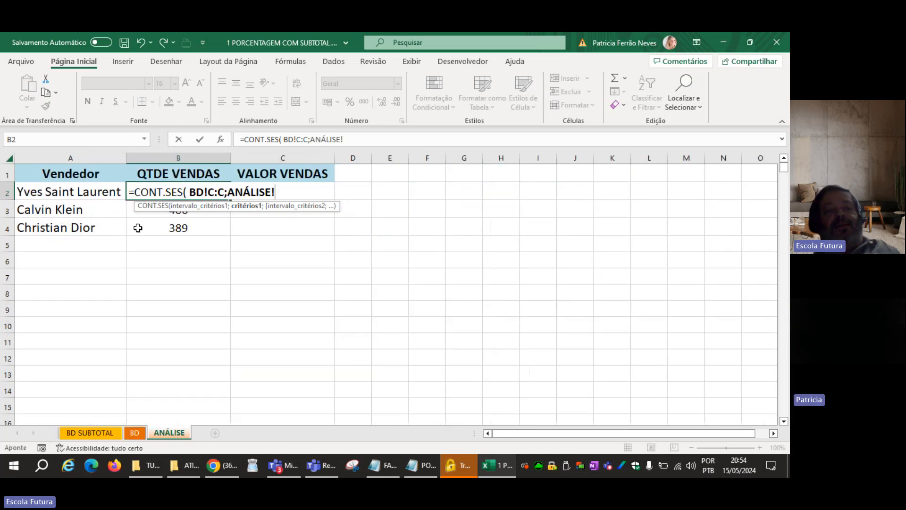
pyautogui.click(108, 192)
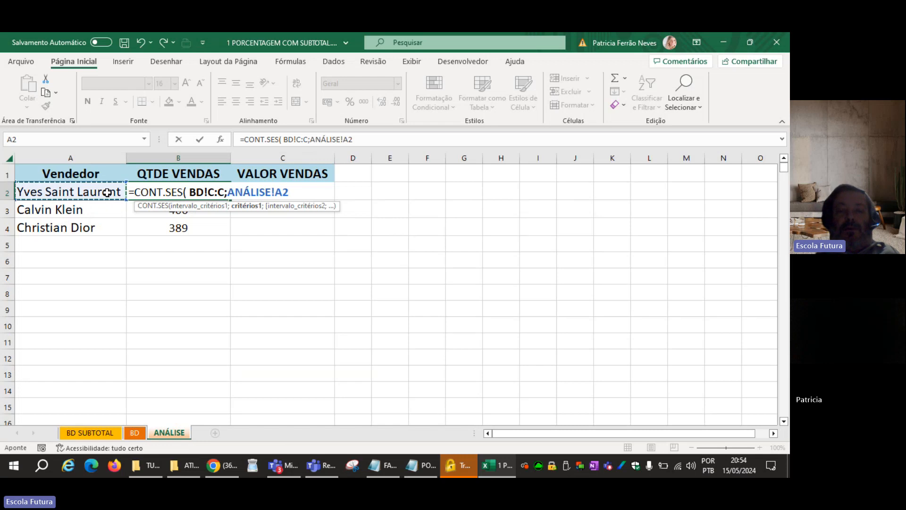
pyautogui.press('Return')
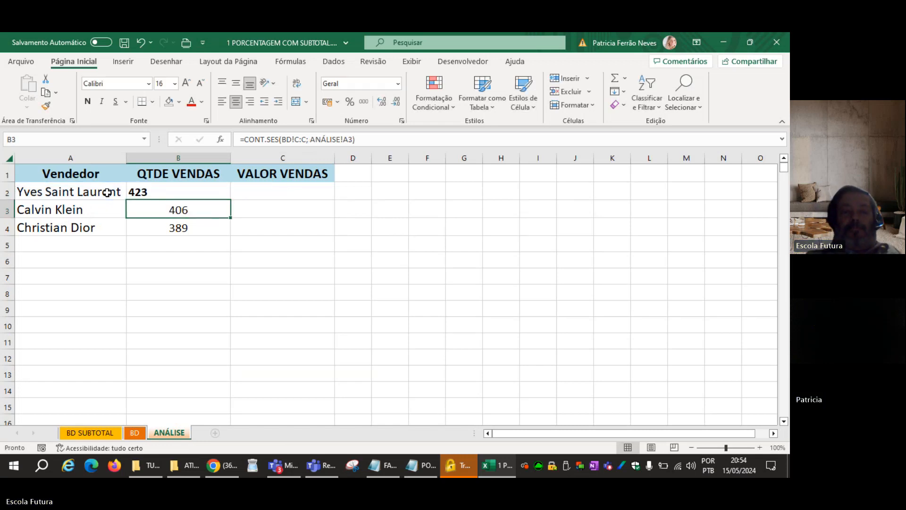
# Review the formula in B2, and restore the cell to centered, non-bold text.
pyautogui.doubleClick(161, 190)
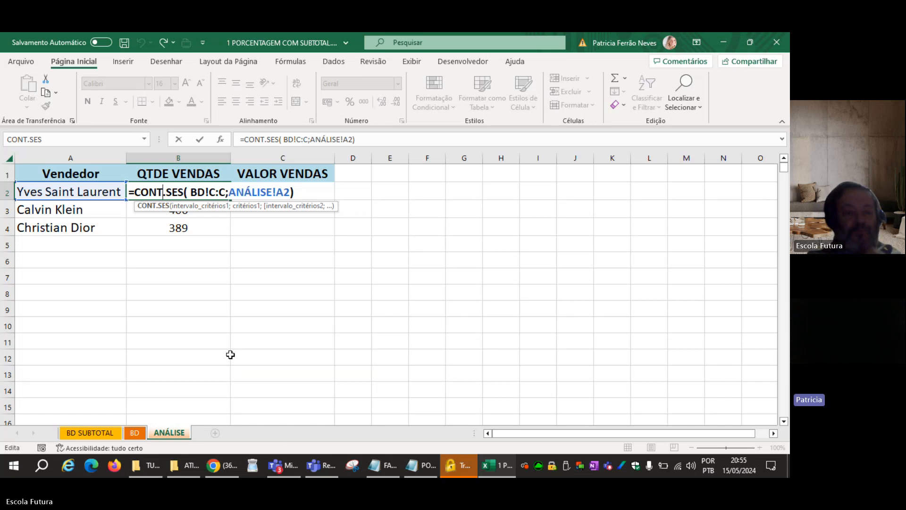
pyautogui.hotkey('ctrl', 'Return')
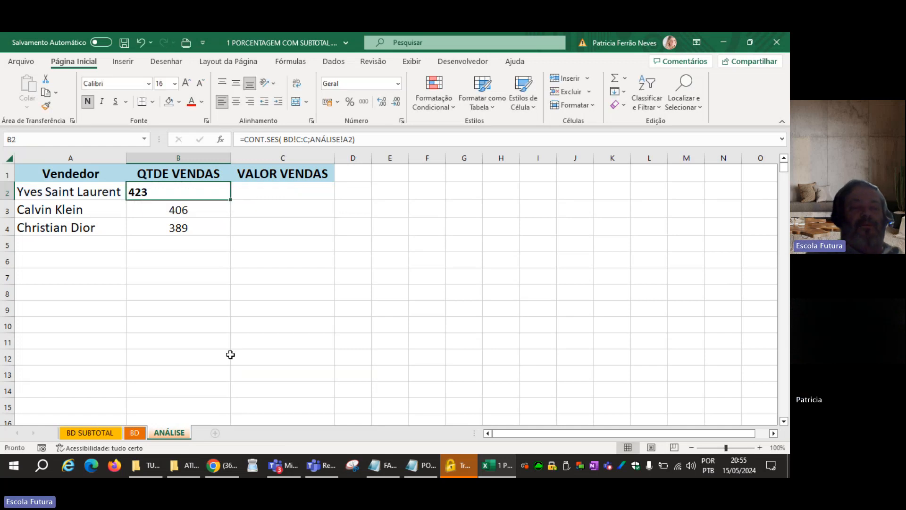
pyautogui.click(236, 103)
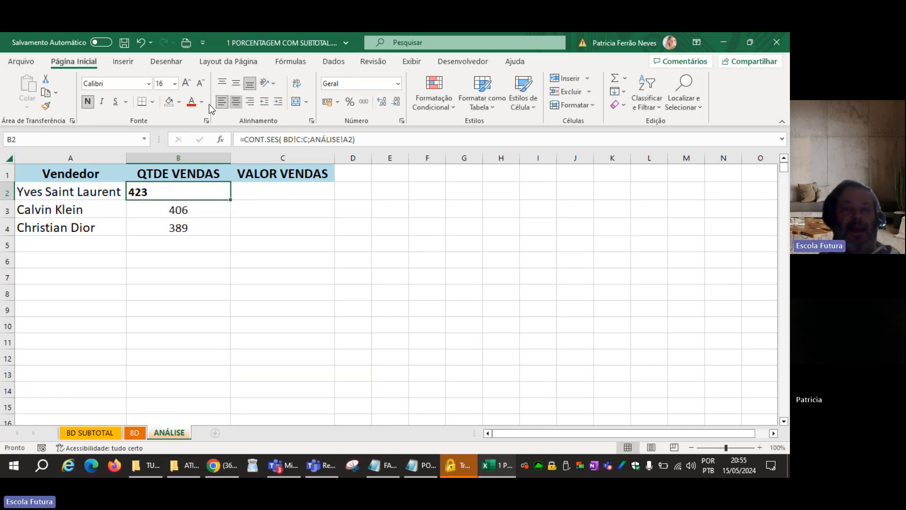
pyautogui.click(87, 102)
pyautogui.click(279, 270)
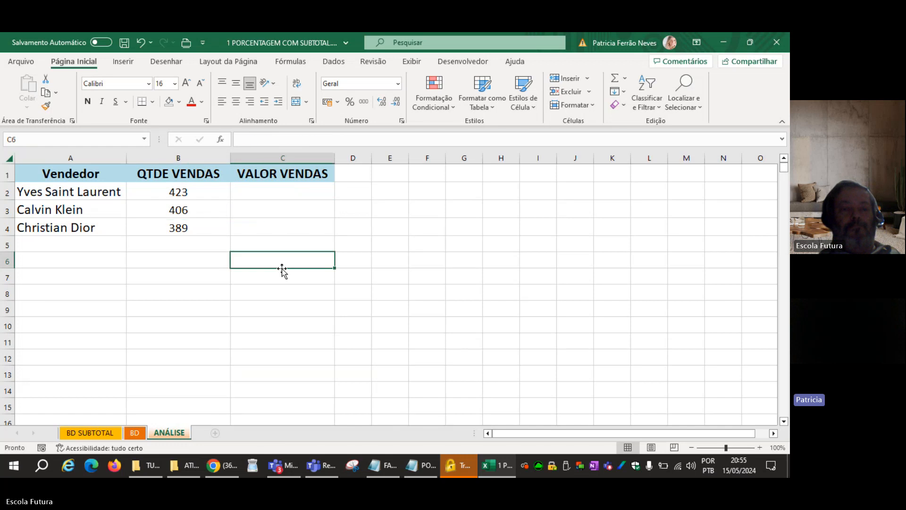
# Insert a new column before VALOR VENDAS and enter % as its header in C1.
pyautogui.click(190, 193)
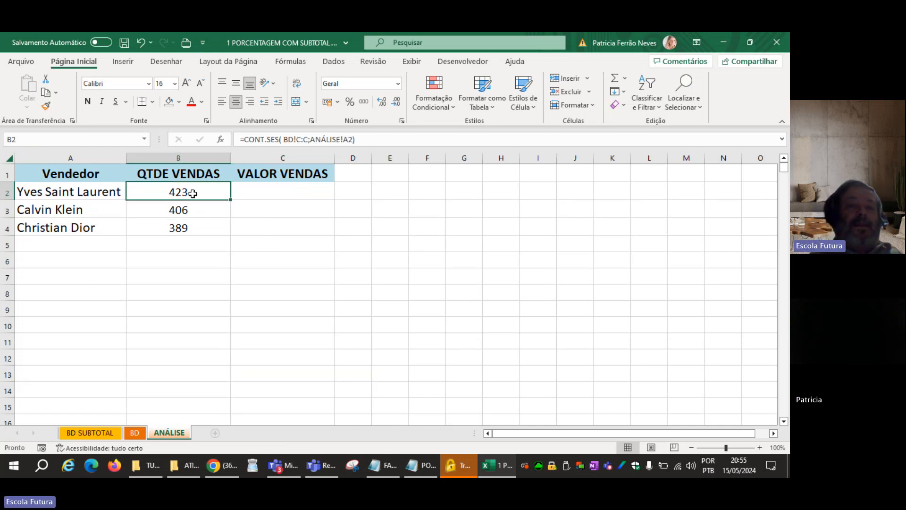
pyautogui.rightClick(243, 157)
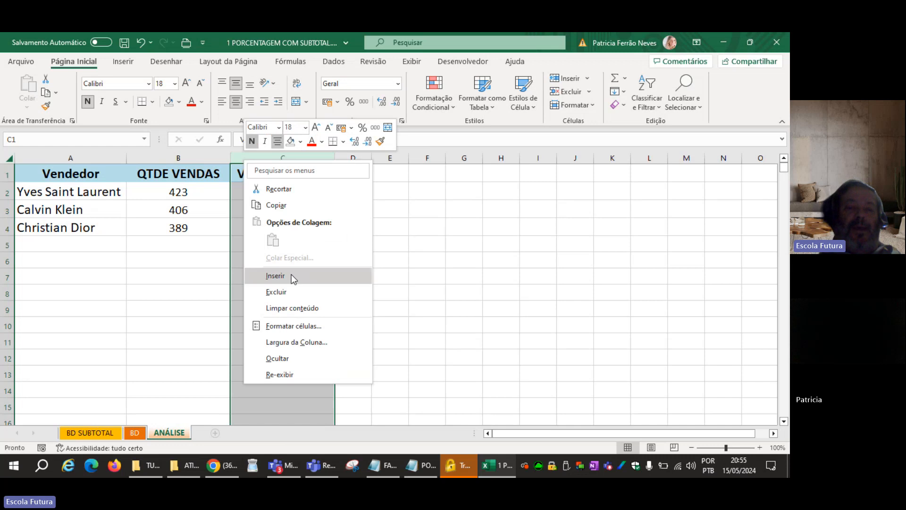
pyautogui.click(291, 278)
pyautogui.click(198, 272)
pyautogui.click(282, 170)
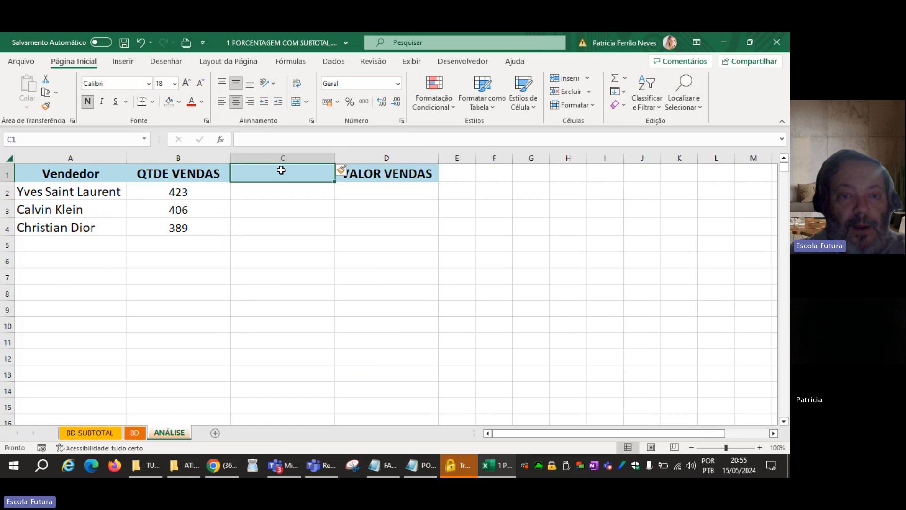
pyautogui.write('%')
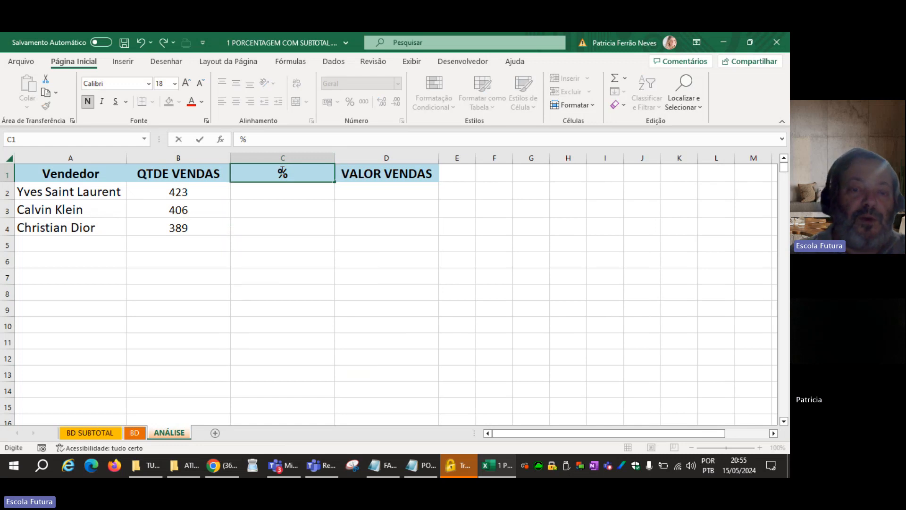
pyautogui.press('Return')
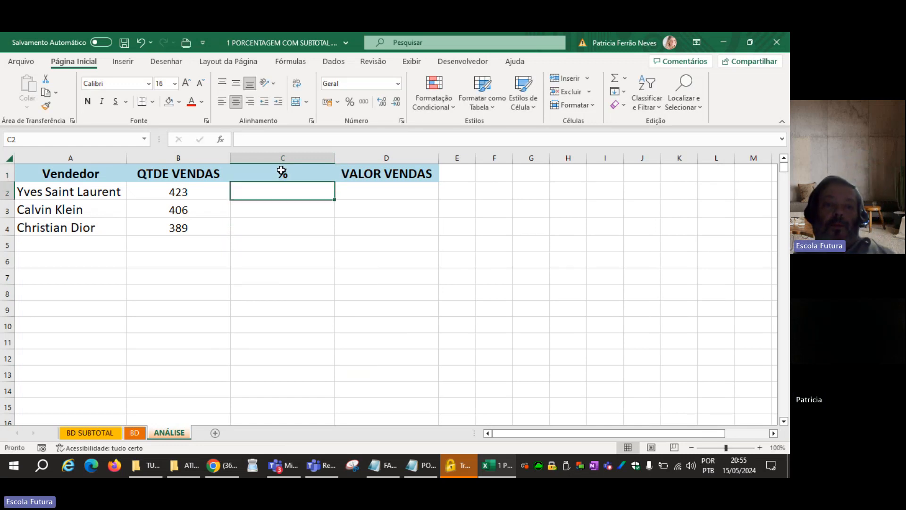
# Enter =B2/SOMA($B$2:$B$4) in C2 to calculate the first vendor's share of the sales quantity.
pyautogui.click(198, 194)
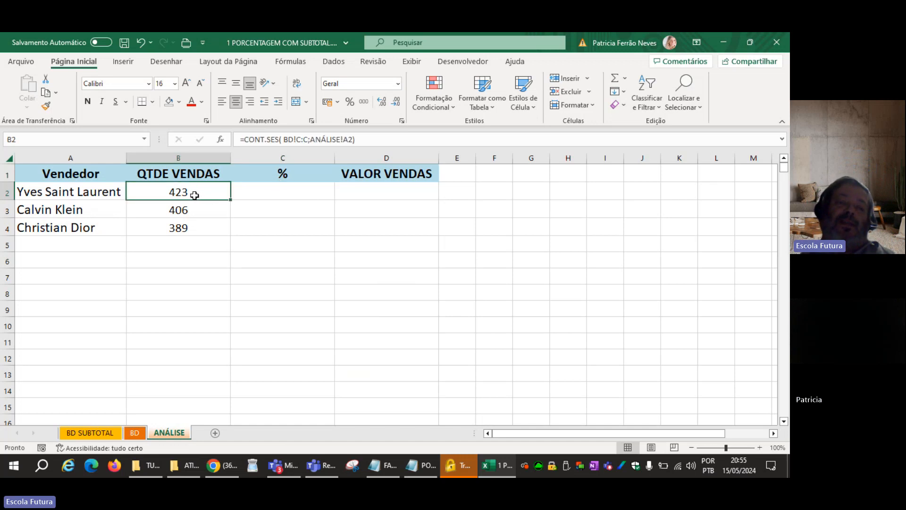
pyautogui.moveTo(208, 193); pyautogui.dragTo(206, 230)
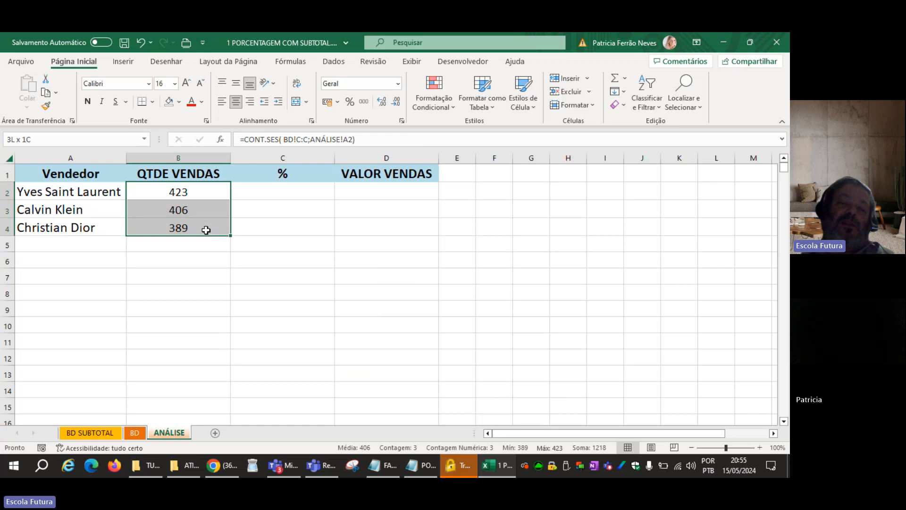
pyautogui.click(282, 191)
pyautogui.write('=')
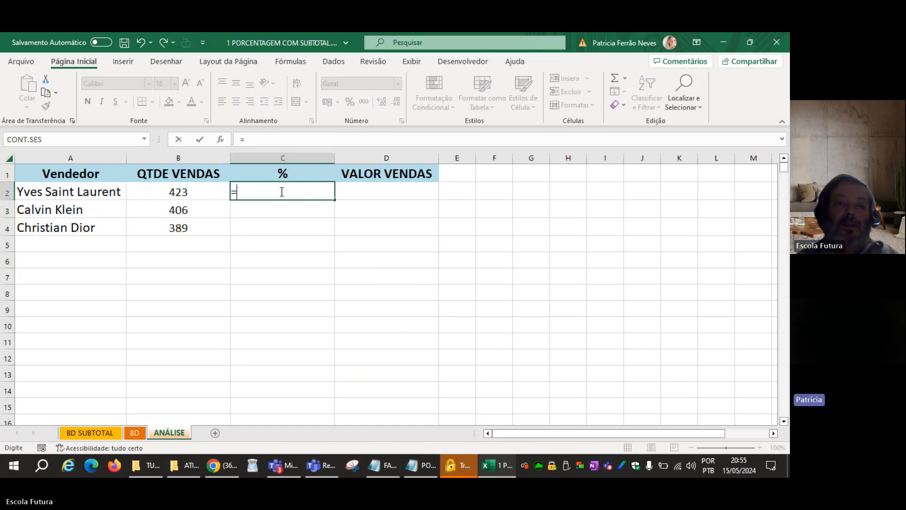
pyautogui.click(197, 196)
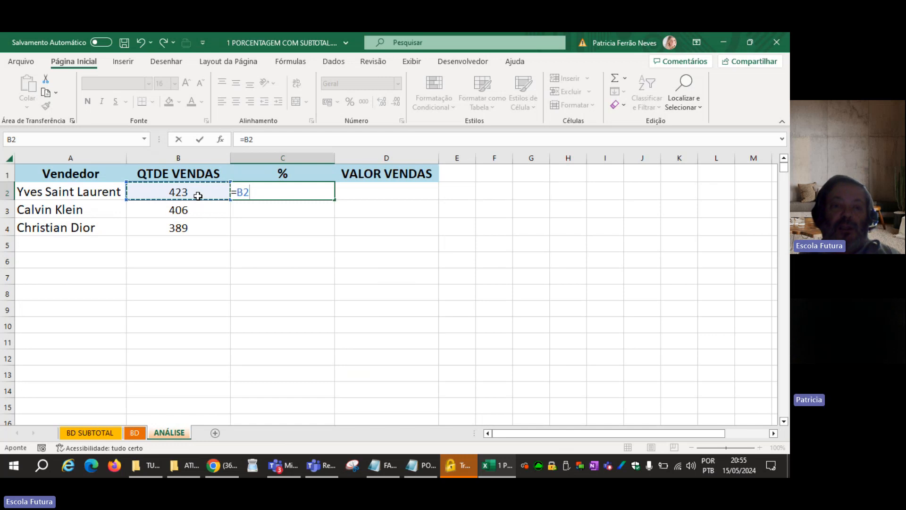
pyautogui.write('/')
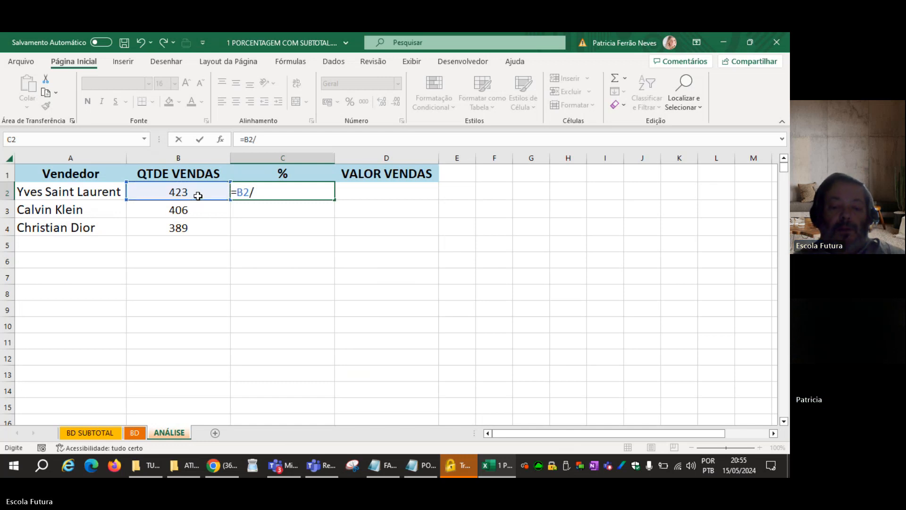
pyautogui.write('SOMA(')
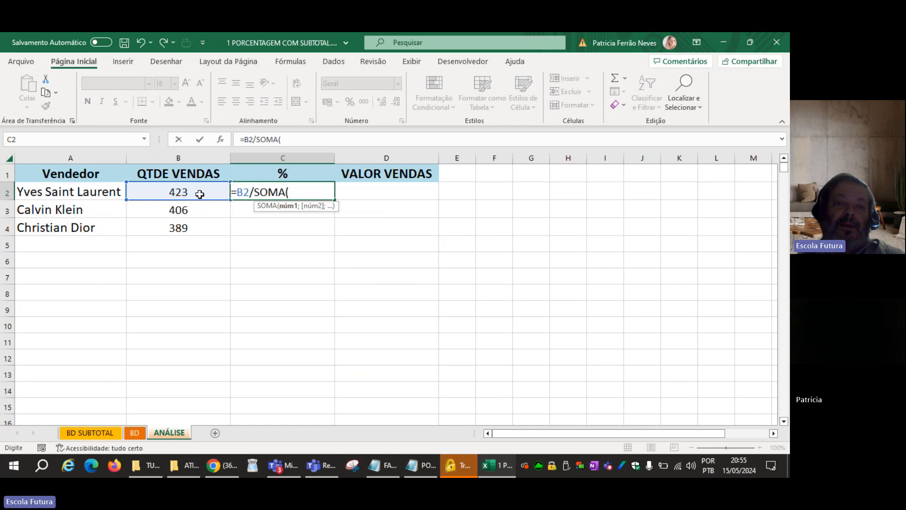
pyautogui.moveTo(198, 196); pyautogui.dragTo(195, 225)
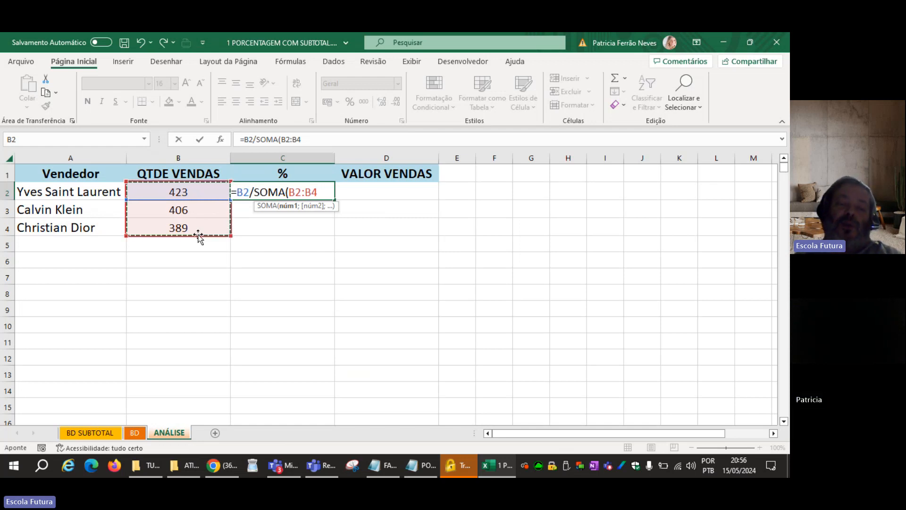
pyautogui.press('F4')
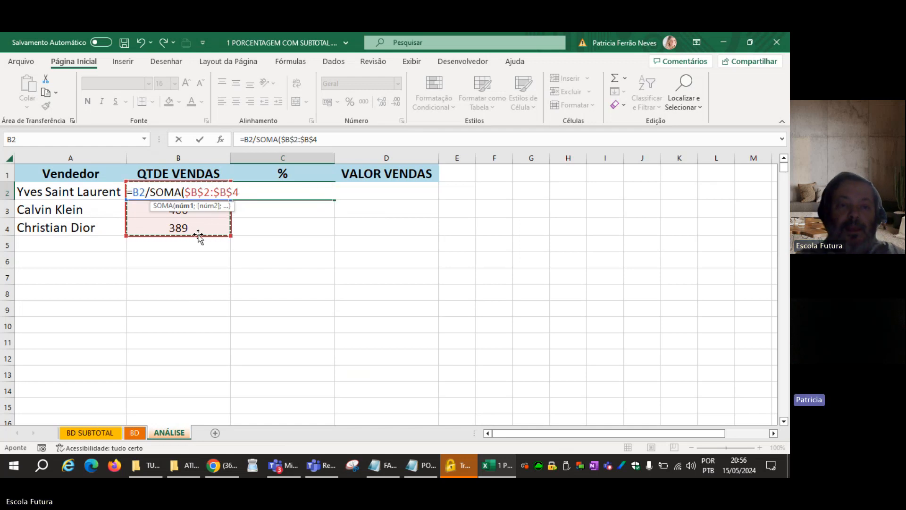
pyautogui.write(')')
pyautogui.press('Return')
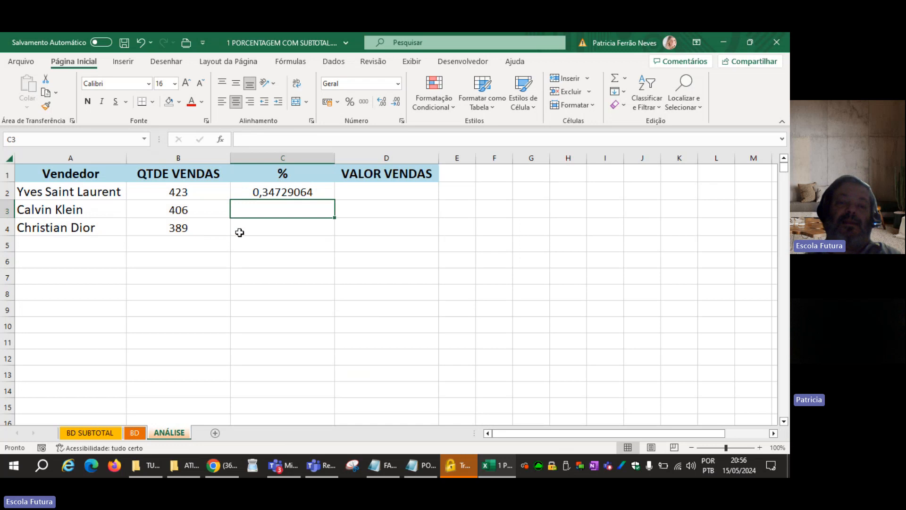
# Format C2 as a percentage with one decimal place and fill its formula down to C4.
pyautogui.click(266, 190)
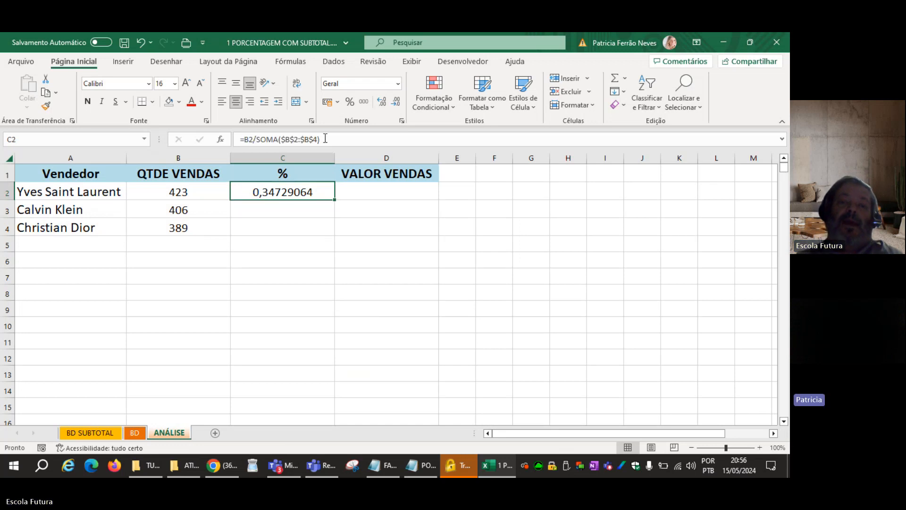
pyautogui.click(350, 102)
pyautogui.click(383, 105)
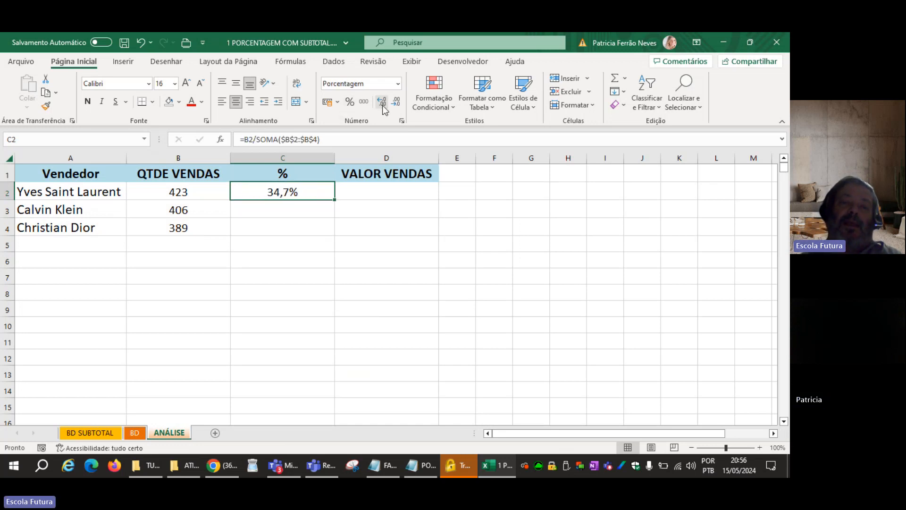
pyautogui.moveTo(336, 202); pyautogui.dragTo(321, 233)
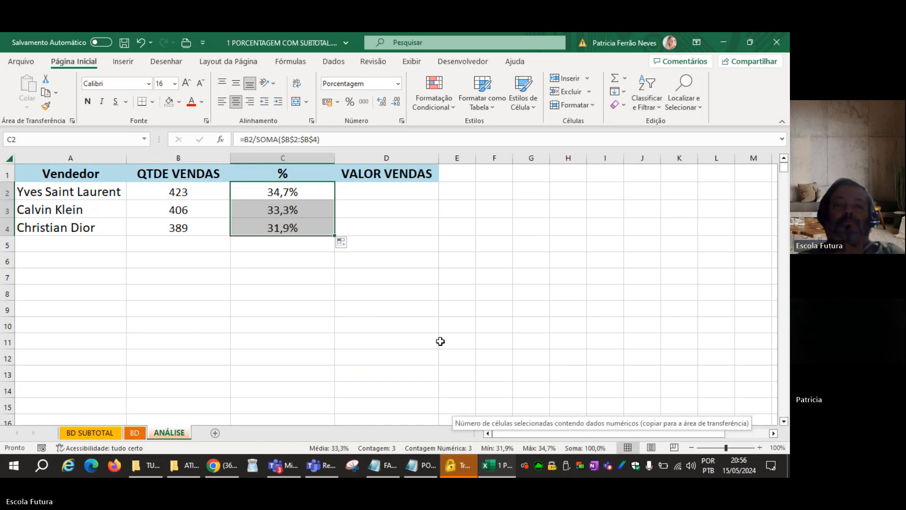
# Fit column C to its contents, widen it slightly, and check the percentage cells C2 to C4.
pyautogui.doubleClick(334, 156)
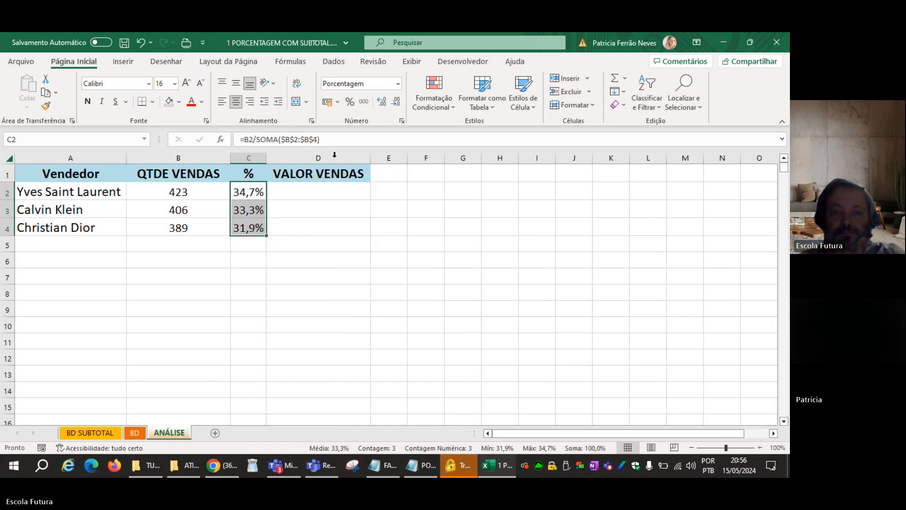
pyautogui.moveTo(266, 157); pyautogui.dragTo(273, 157)
pyautogui.click(299, 262)
pyautogui.click(251, 194)
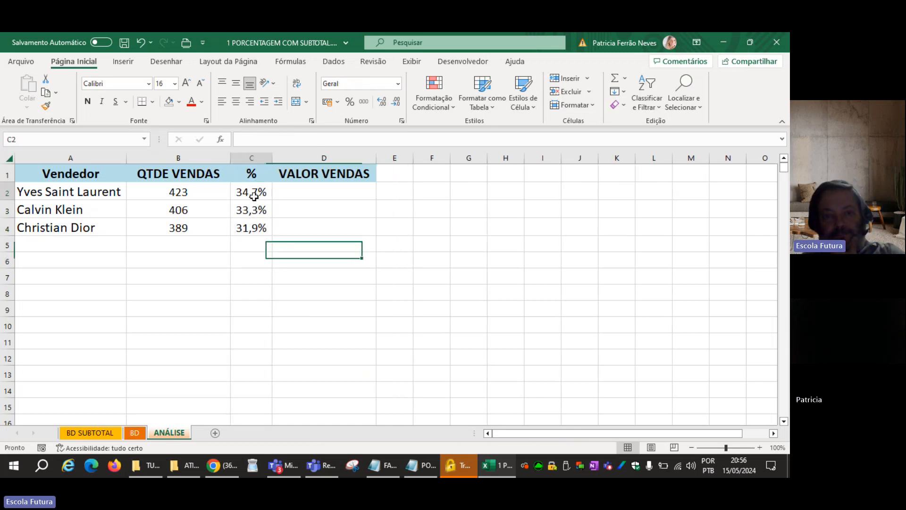
pyautogui.click(255, 207)
pyautogui.click(251, 227)
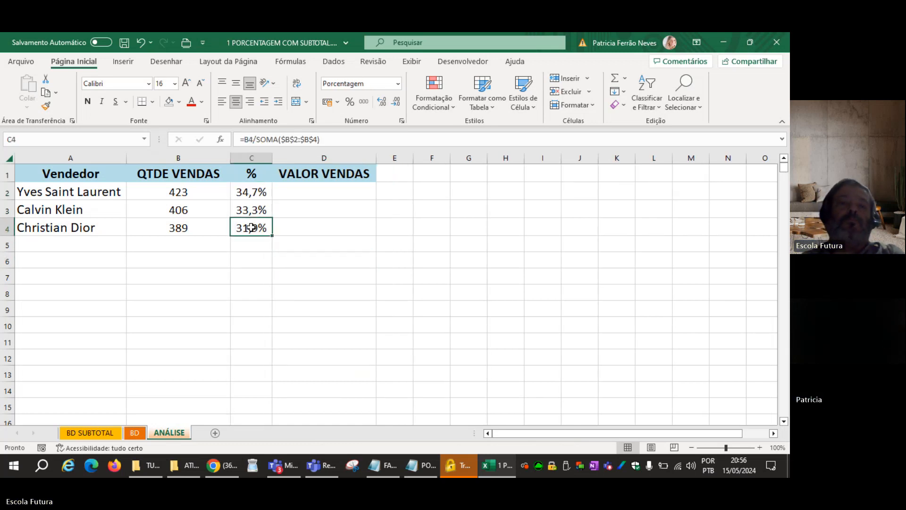
pyautogui.click(257, 290)
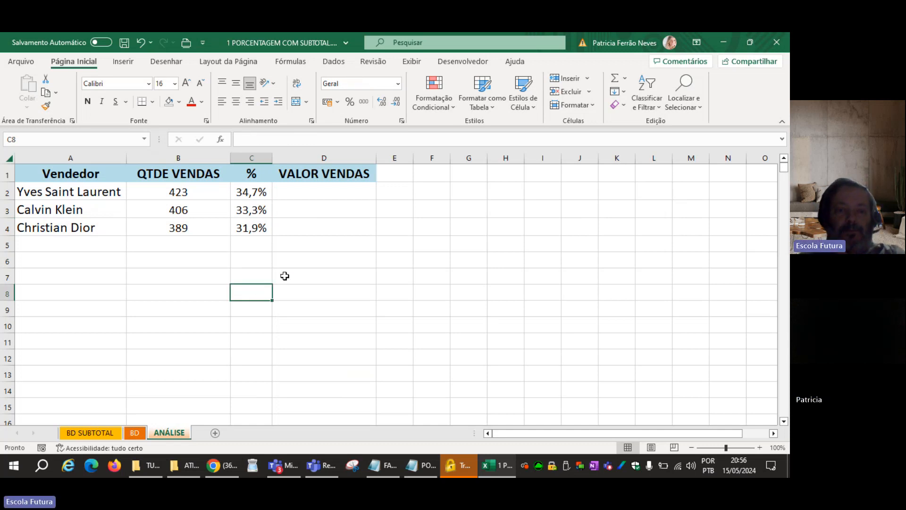
# Clear the contents of columns B to D and enter "% qtde vendas" as the header in B1.
pyautogui.moveTo(194, 157); pyautogui.dragTo(311, 178)
pyautogui.press('Delete')
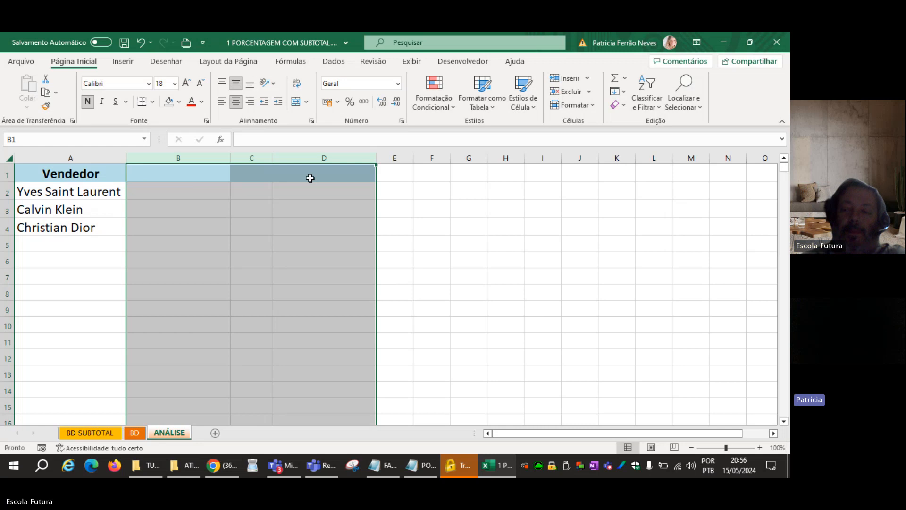
pyautogui.click(174, 176)
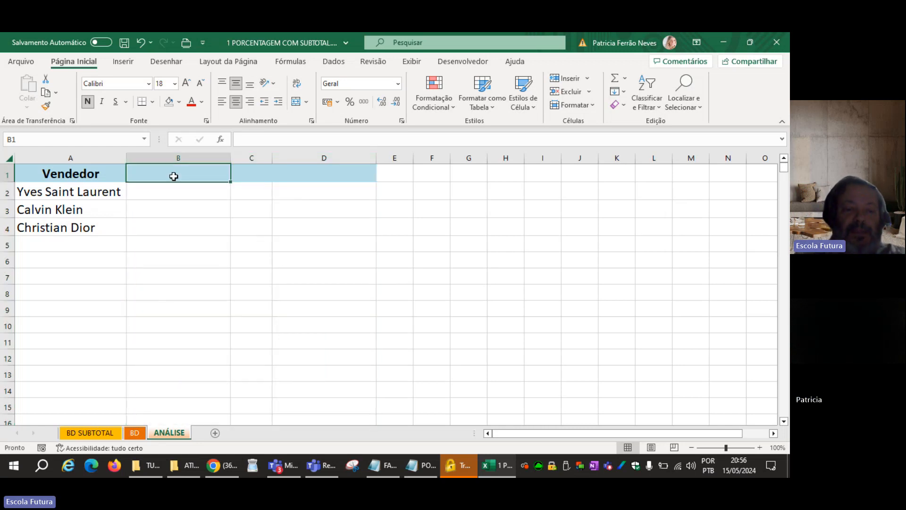
pyautogui.write('%')
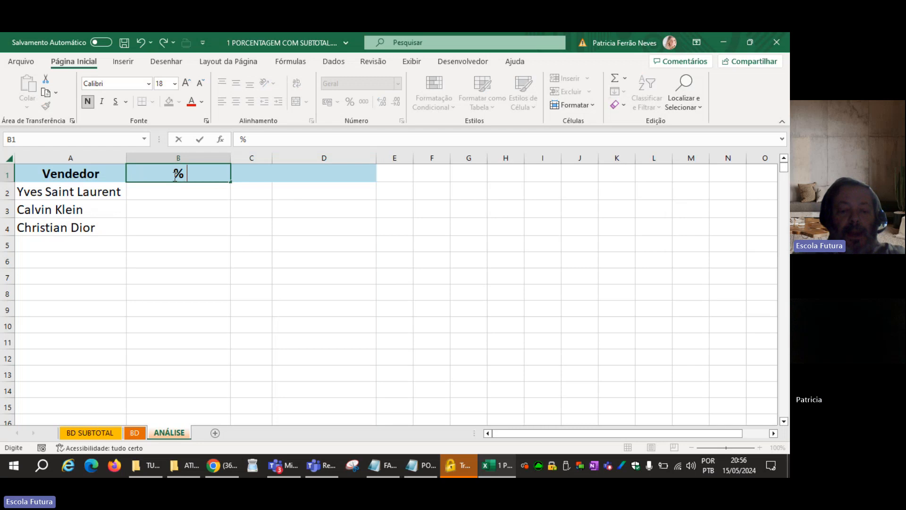
pyautogui.write(' qtde')
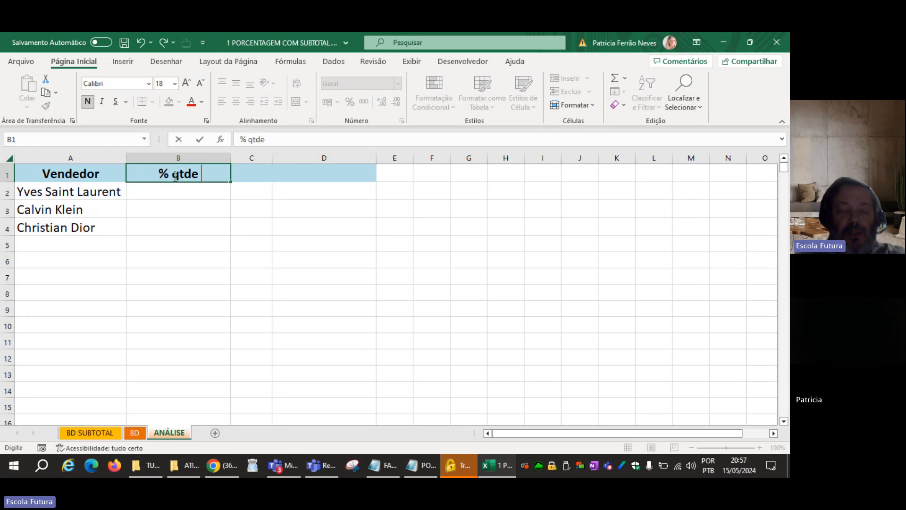
pyautogui.write(' vendas')
pyautogui.press('Return')
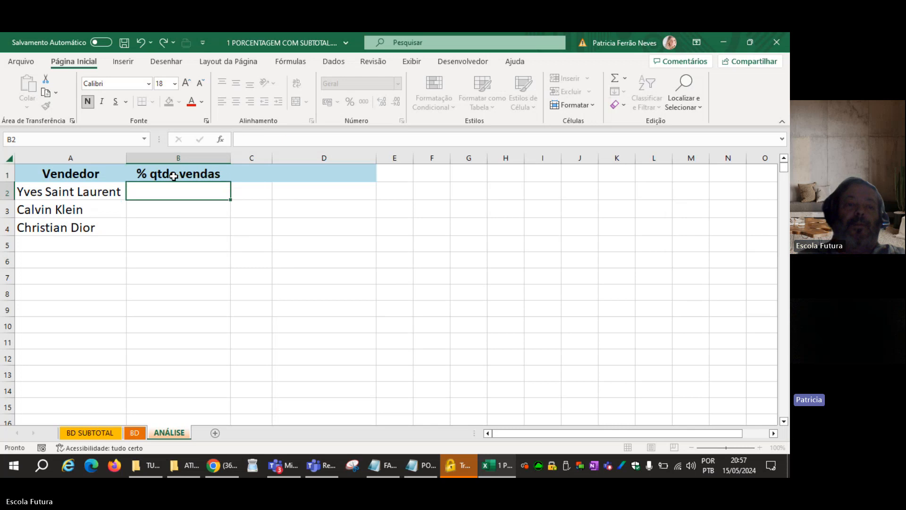
# Enter =CONT.SES(BD!C:C;ANÁLISE!A2) in B2 to count the first vendor's sales from the BD sheet.
pyautogui.write('=')
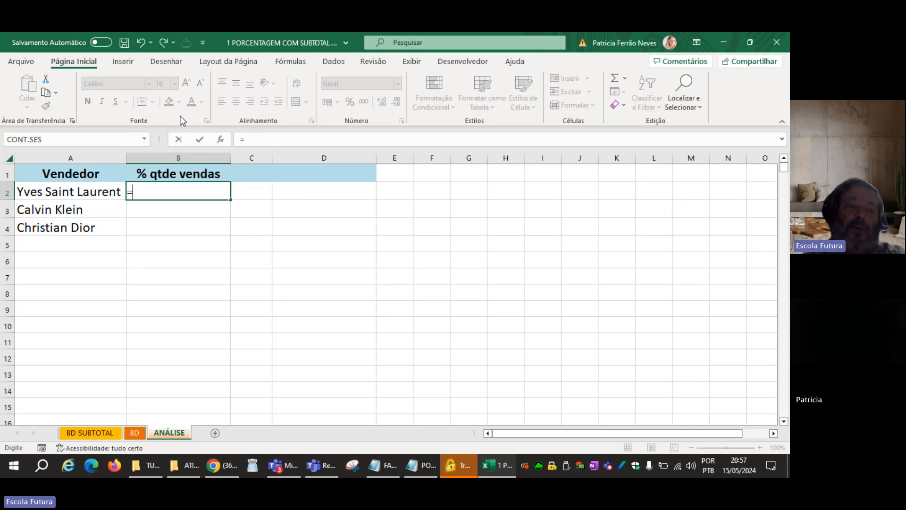
pyautogui.write('COT.')
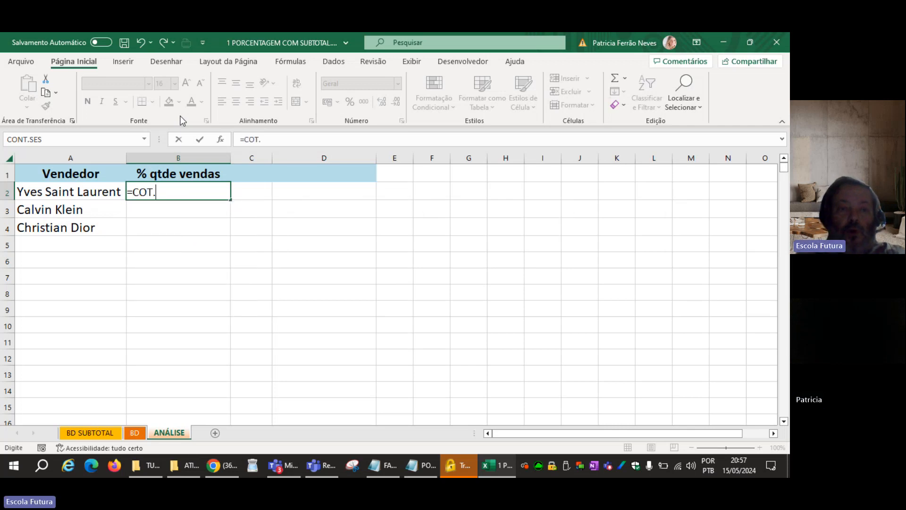
pyautogui.press('BackSpace')
pyautogui.press('BackSpace')
pyautogui.write('N')
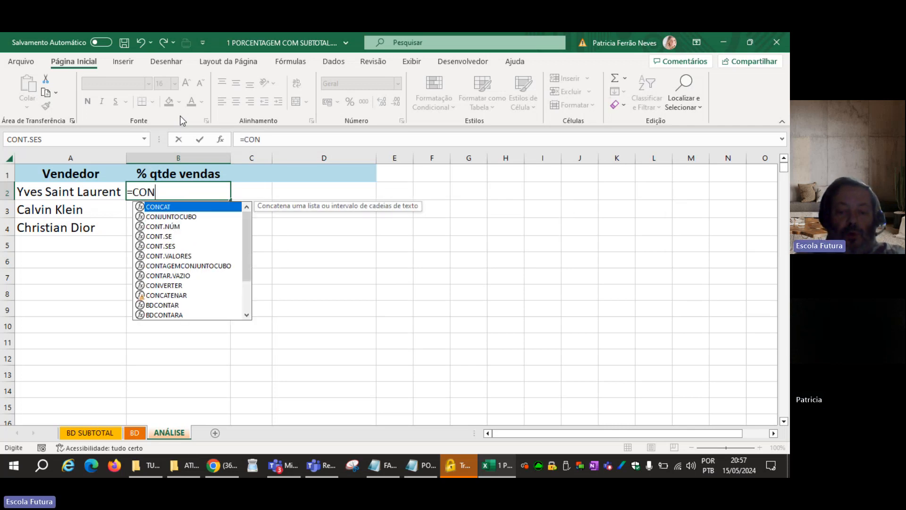
pyautogui.write('T.SES(')
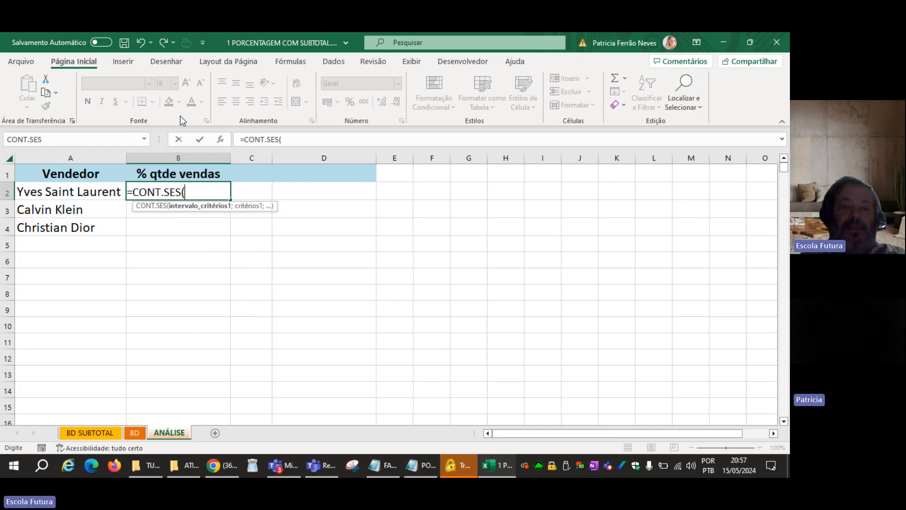
pyautogui.click(135, 435)
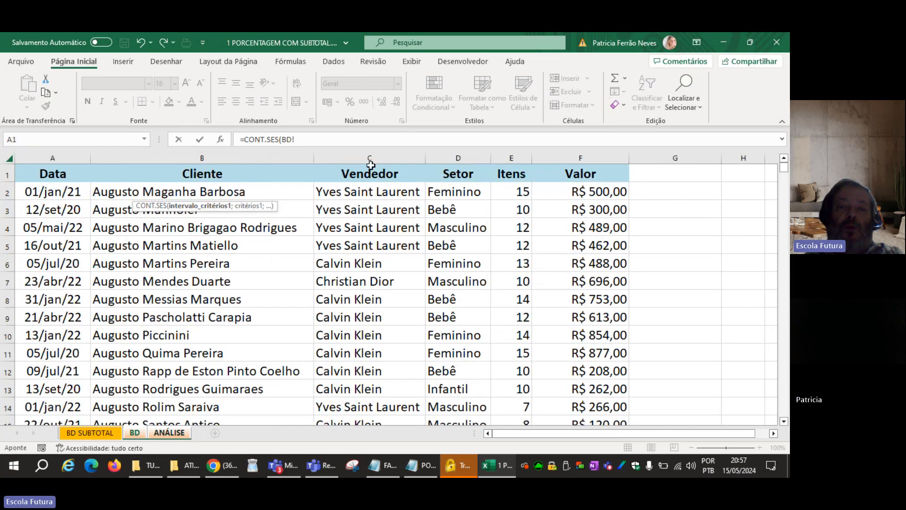
pyautogui.click(372, 154)
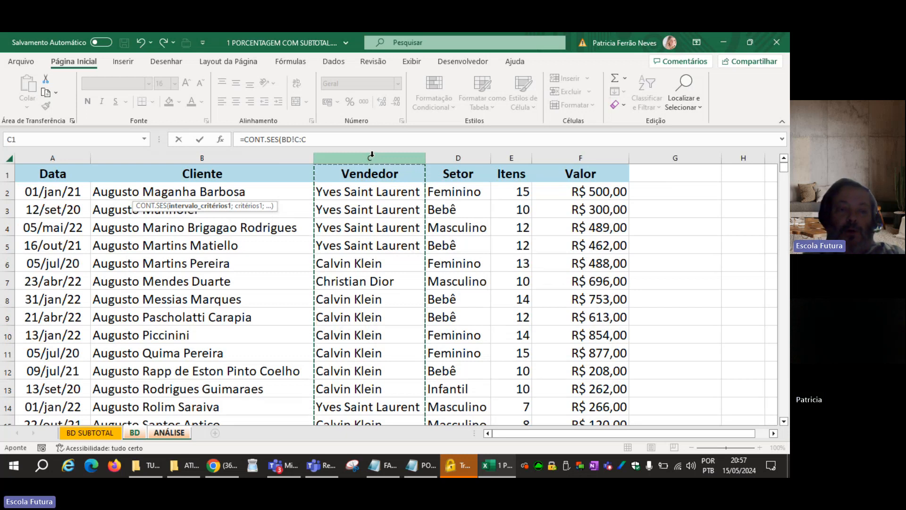
pyautogui.write(';')
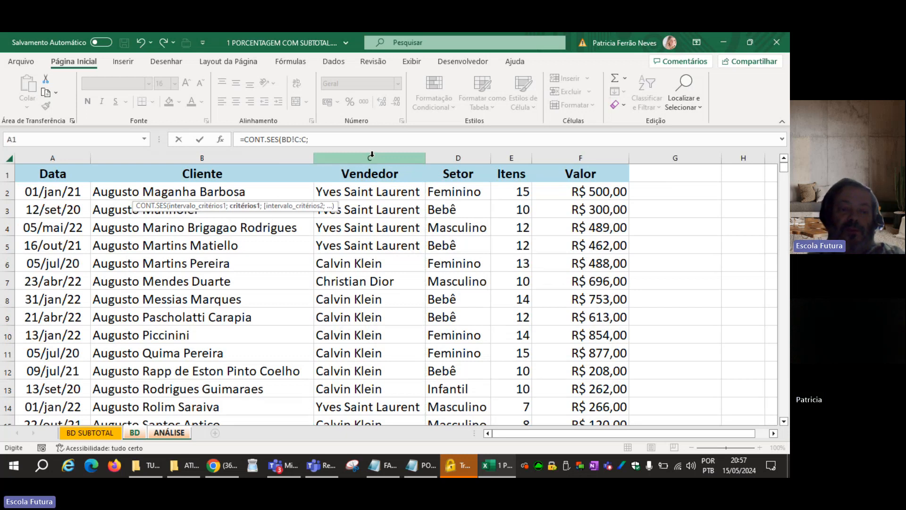
pyautogui.click(178, 433)
pyautogui.click(34, 192)
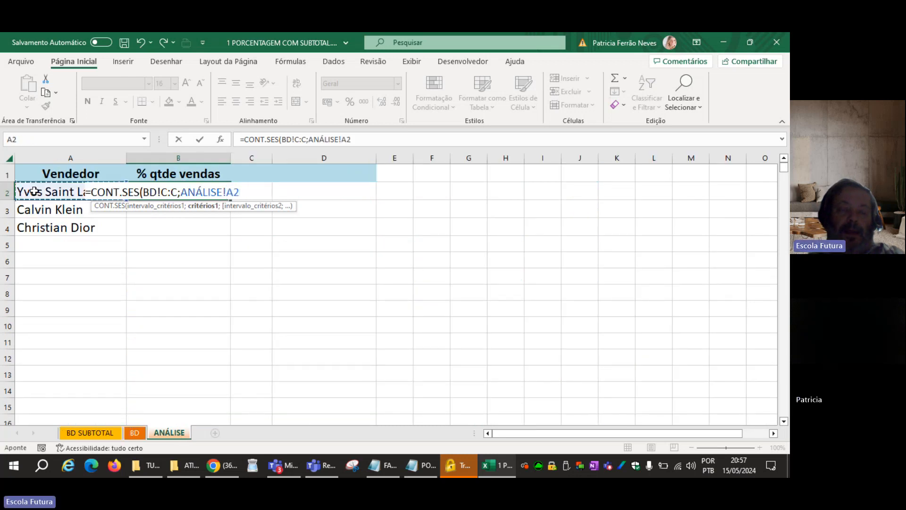
pyautogui.write(')')
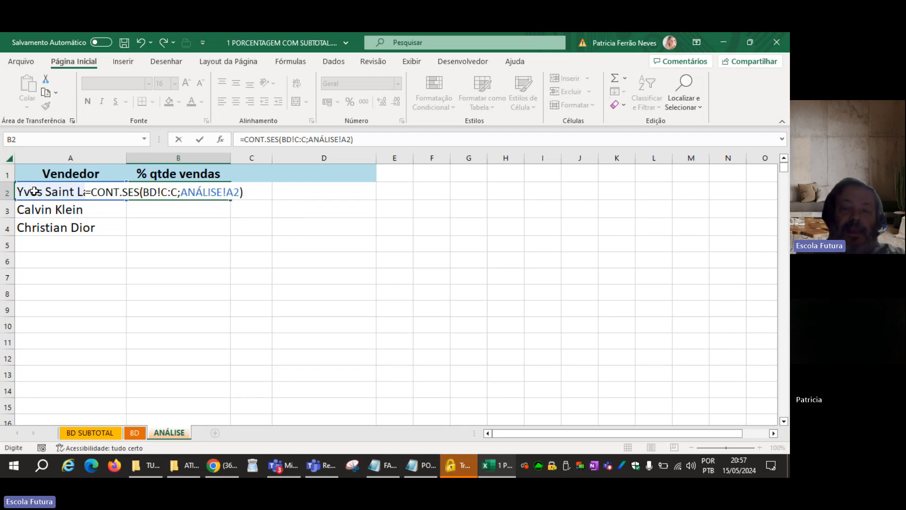
pyautogui.press('Return')
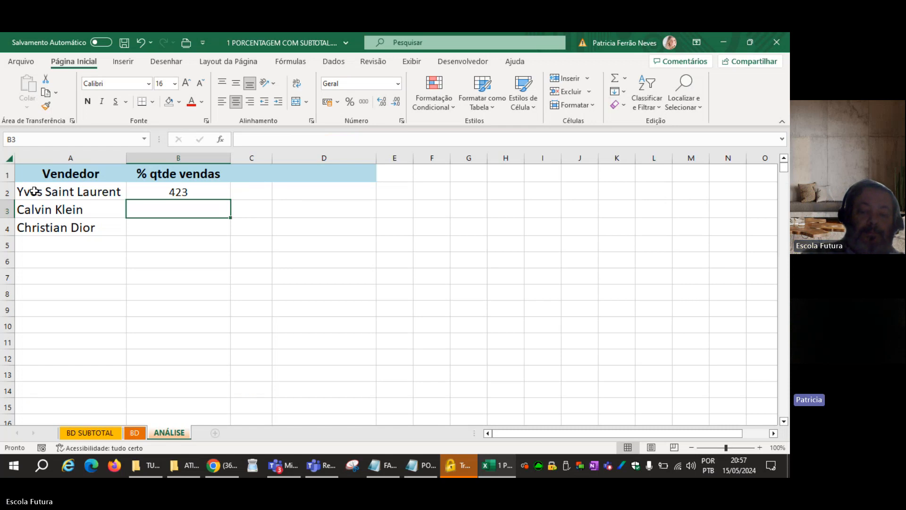
# Open the CONT.SES formula in B2 for editing.
pyautogui.press('Up')
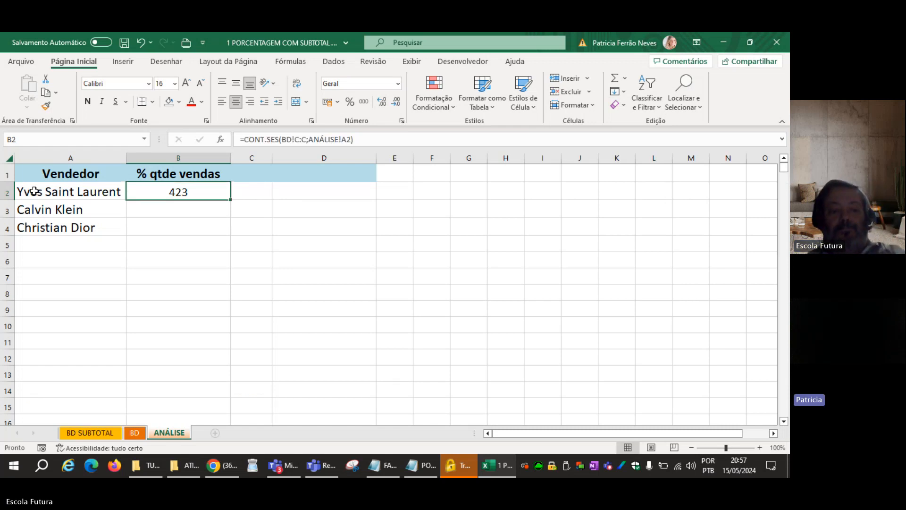
pyautogui.press('F2')
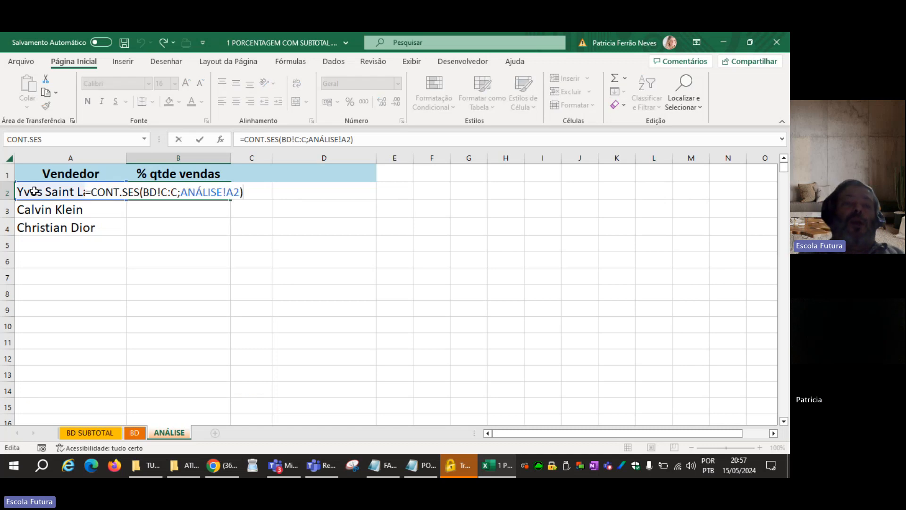
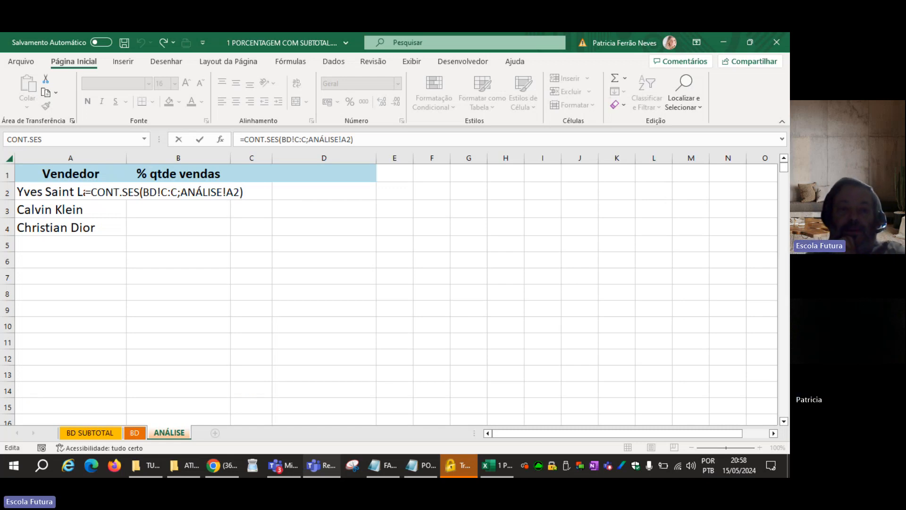
# Complete the B2 formula as =CONT.SES(BD!C:C;ANÁLISE!A2)/CONT.VALORES(BD!C:C), dividing the vendor's count by all entries in the Vendedor column.
pyautogui.click(246, 195)
pyautogui.write('/')
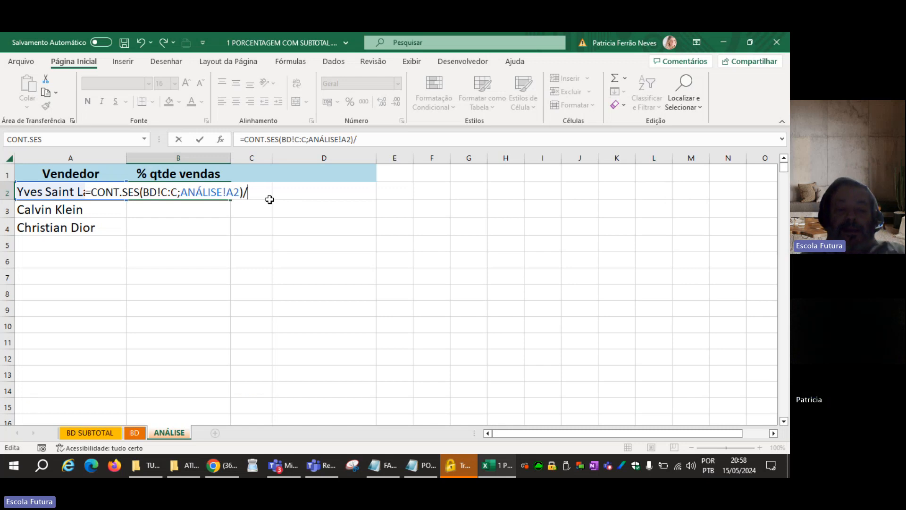
pyautogui.write('CONT')
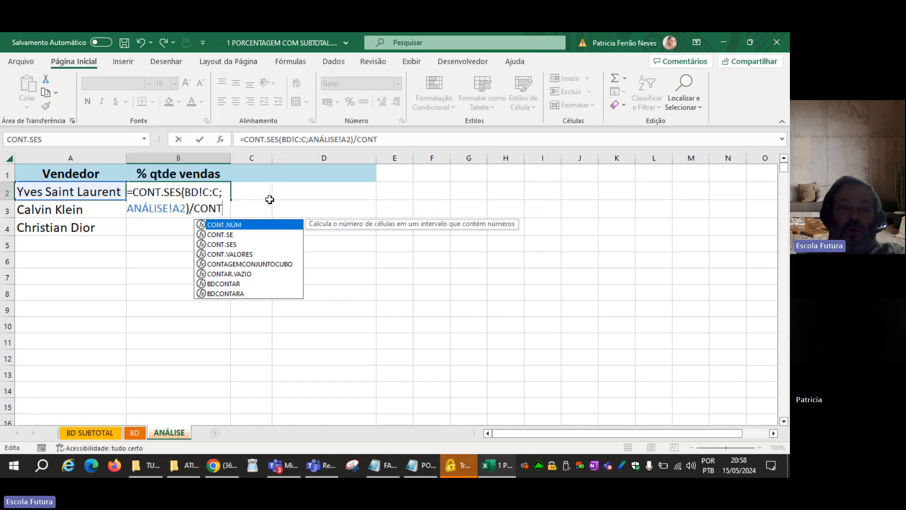
pyautogui.press('Down')
pyautogui.press('Down')
pyautogui.press('Down')
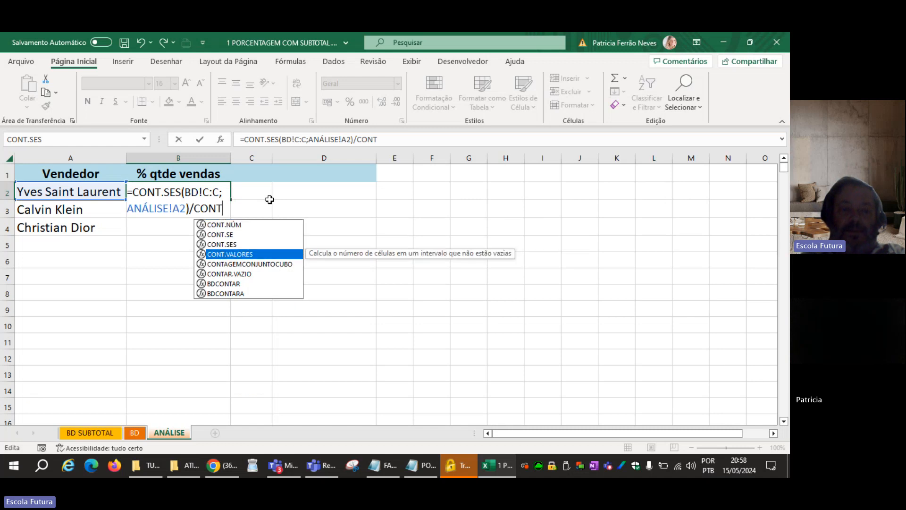
pyautogui.press('Tab')
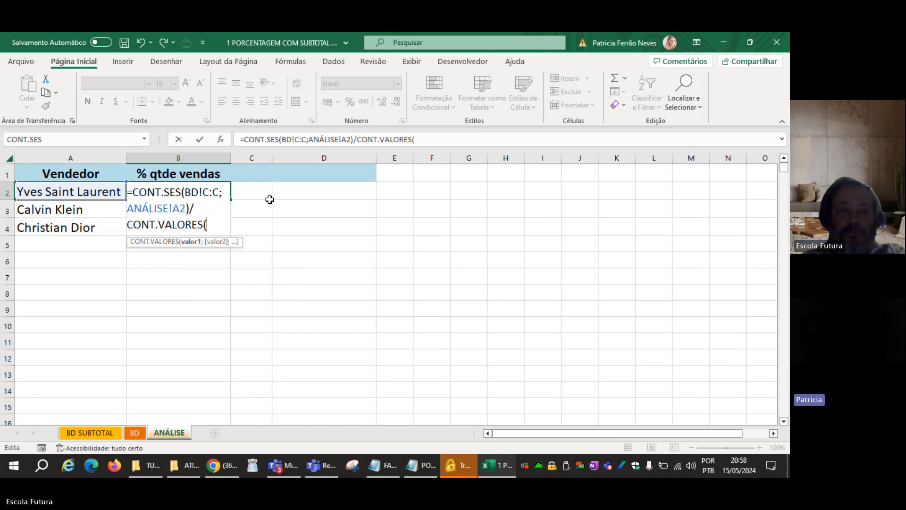
pyautogui.click(141, 433)
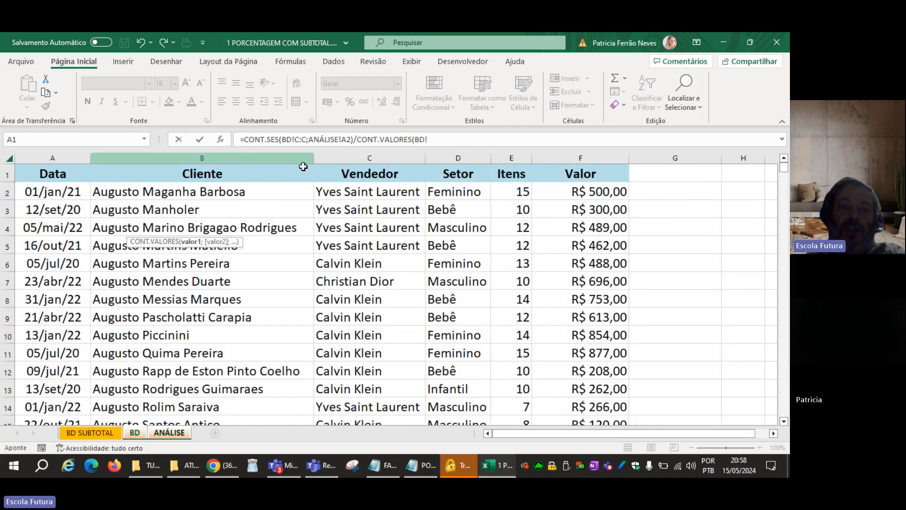
pyautogui.click(342, 159)
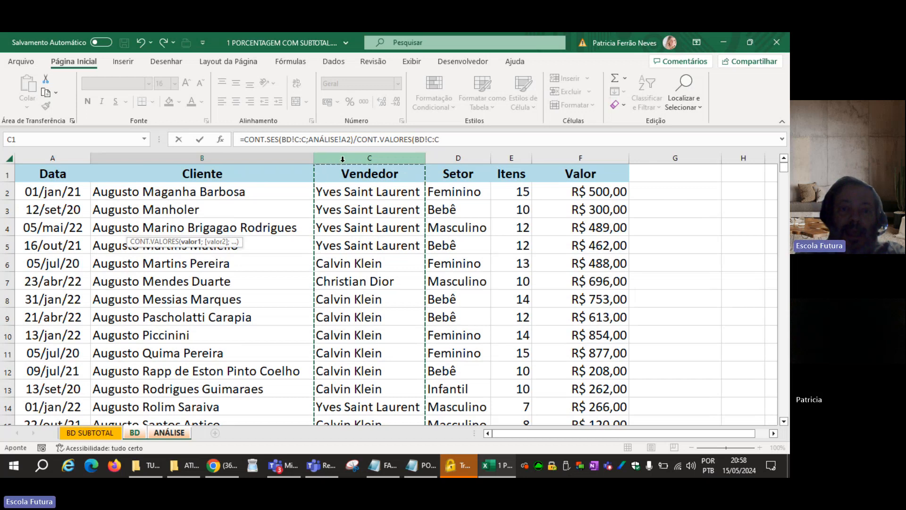
pyautogui.write(')')
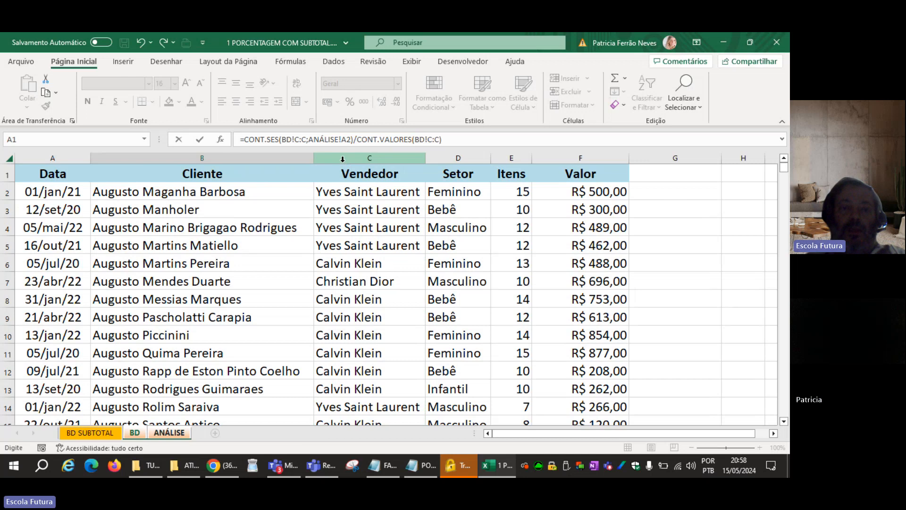
pyautogui.press('Return')
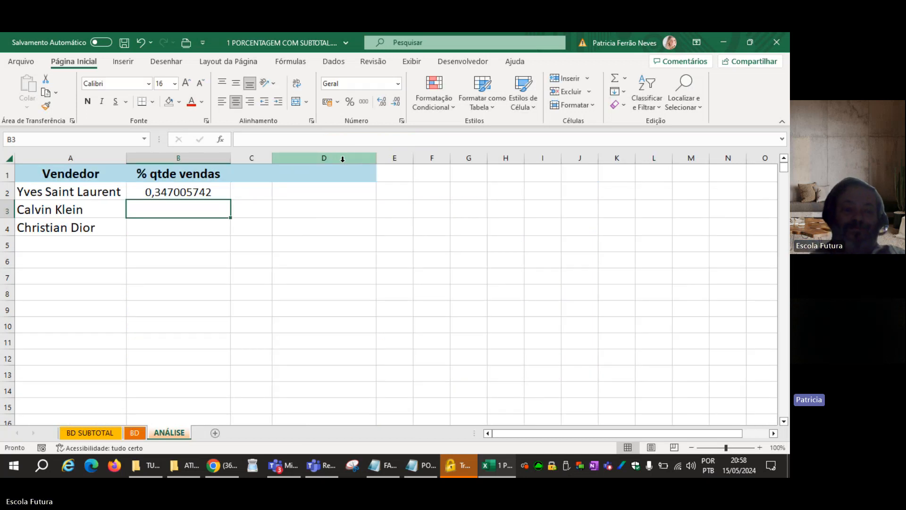
# Examine the Vendedor header and the Valor column on the BD sheet to see what the count includes.
pyautogui.click(134, 432)
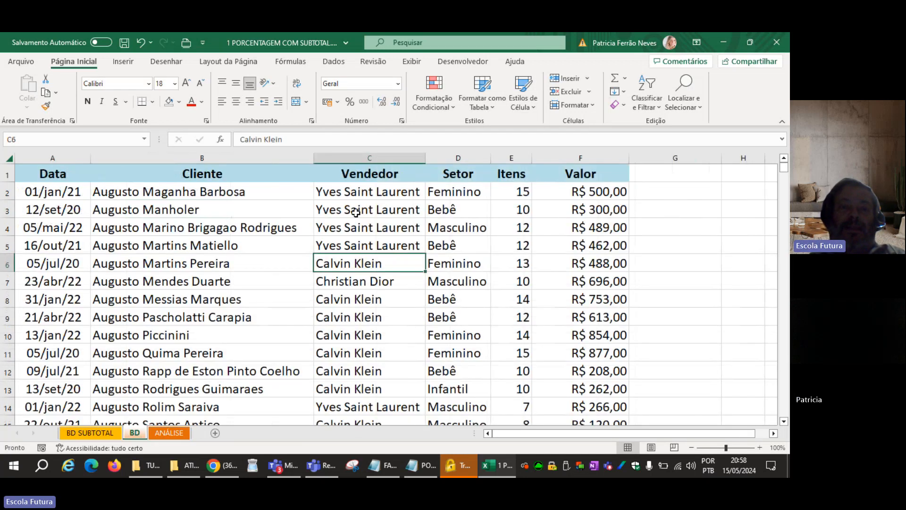
pyautogui.click(368, 173)
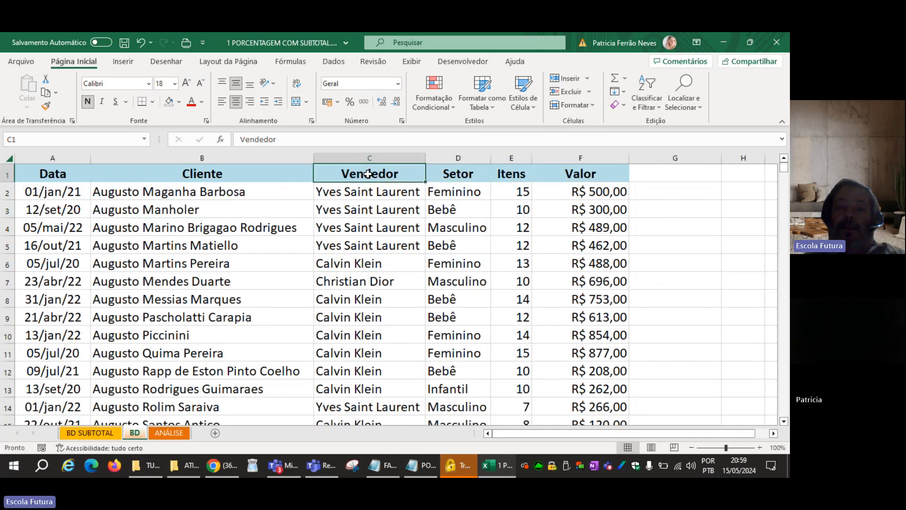
pyautogui.click(580, 160)
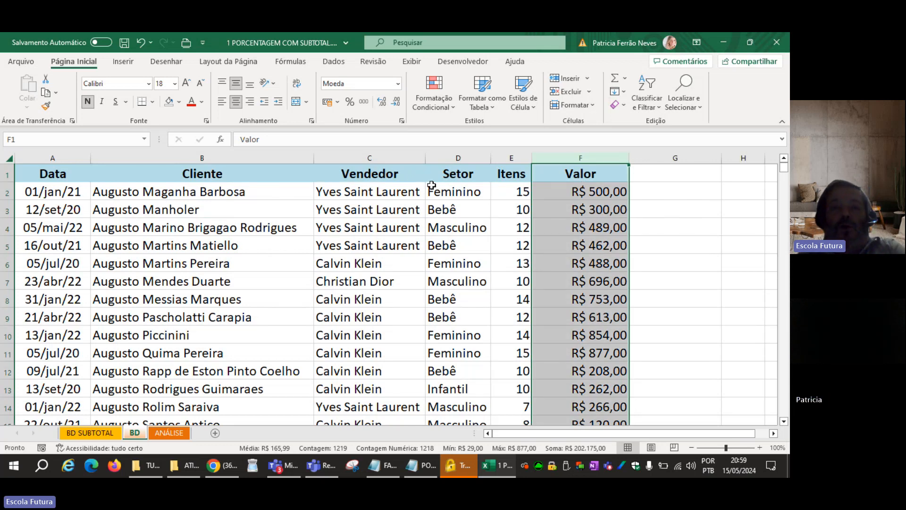
pyautogui.click(402, 176)
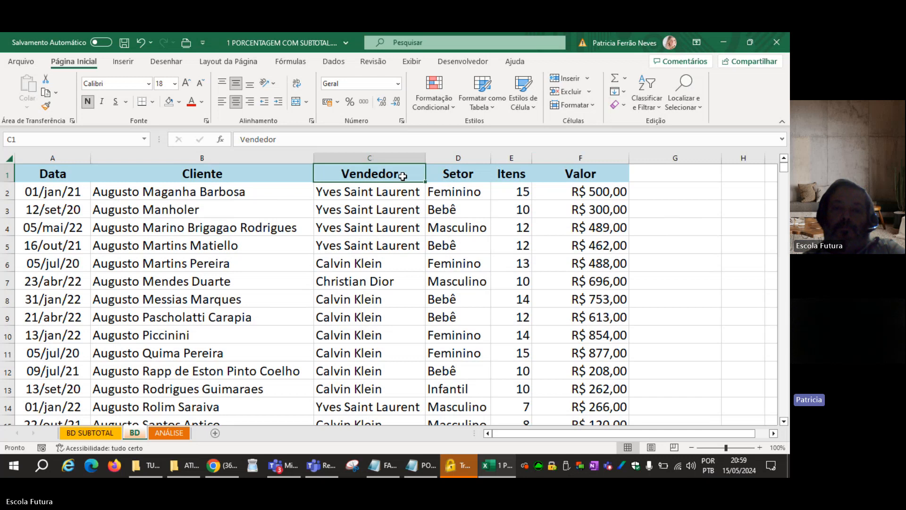
# On the ANÁLISE sheet, append -1 to the end of the formula in B2 to discount the header row.
pyautogui.click(183, 432)
pyautogui.click(210, 192)
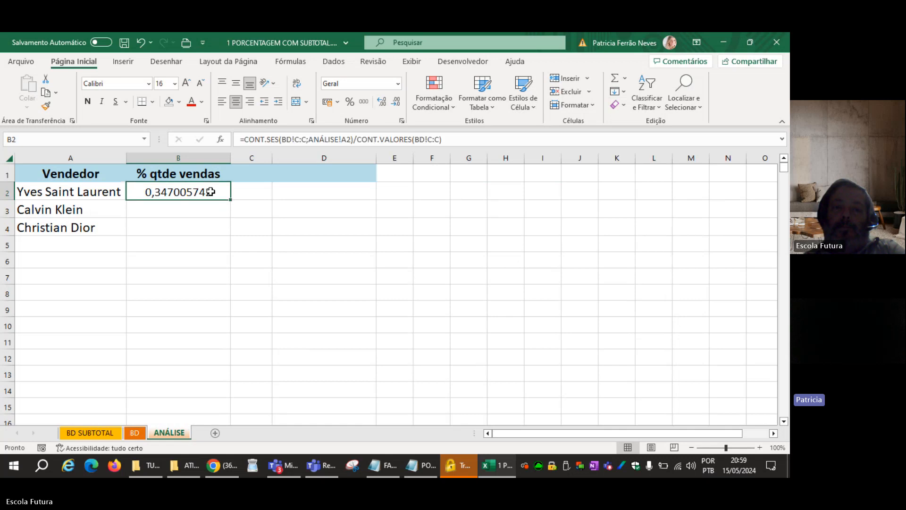
pyautogui.doubleClick(210, 191)
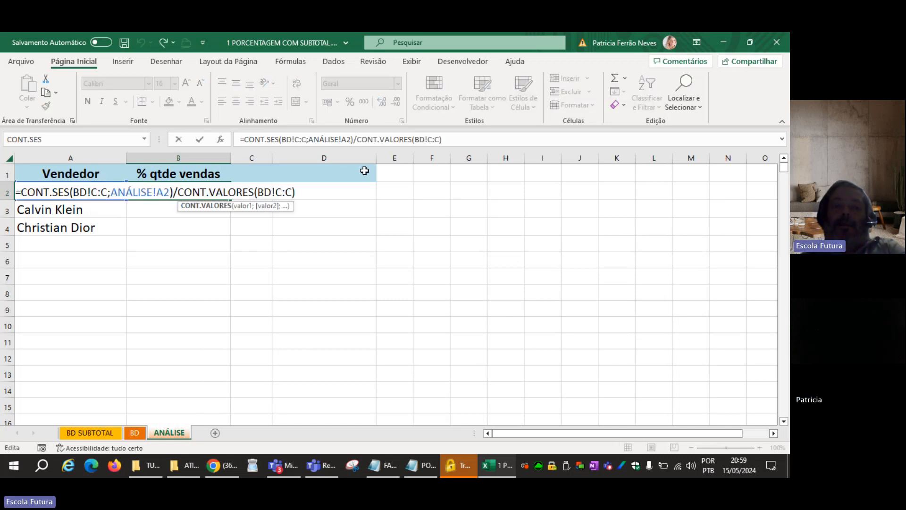
pyautogui.click(311, 195)
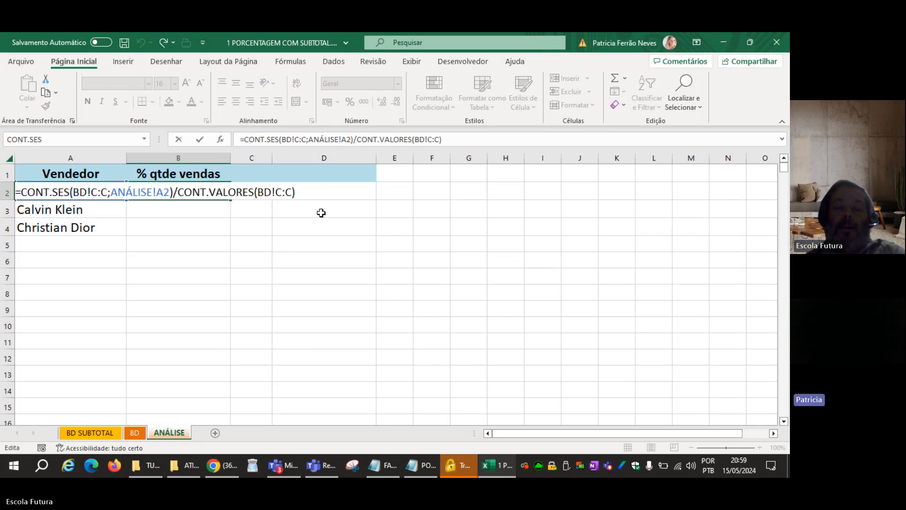
pyautogui.write('-')
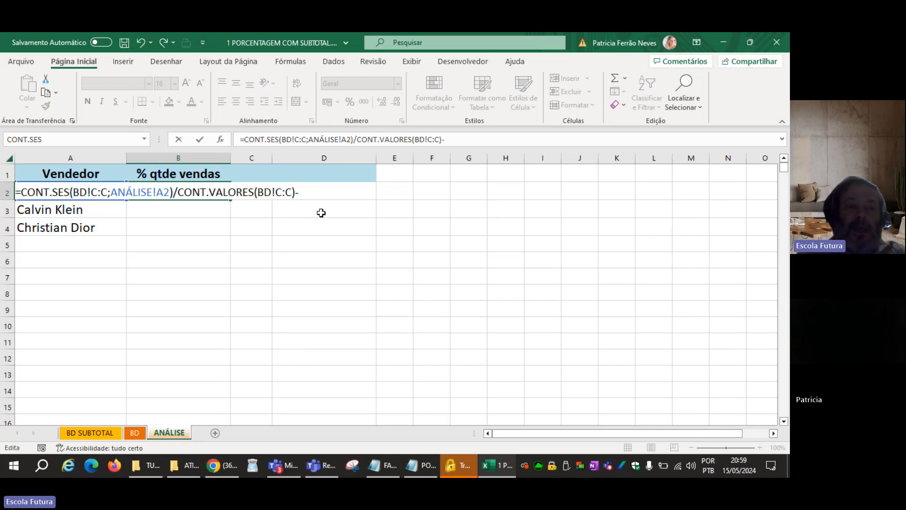
pyautogui.write('1')
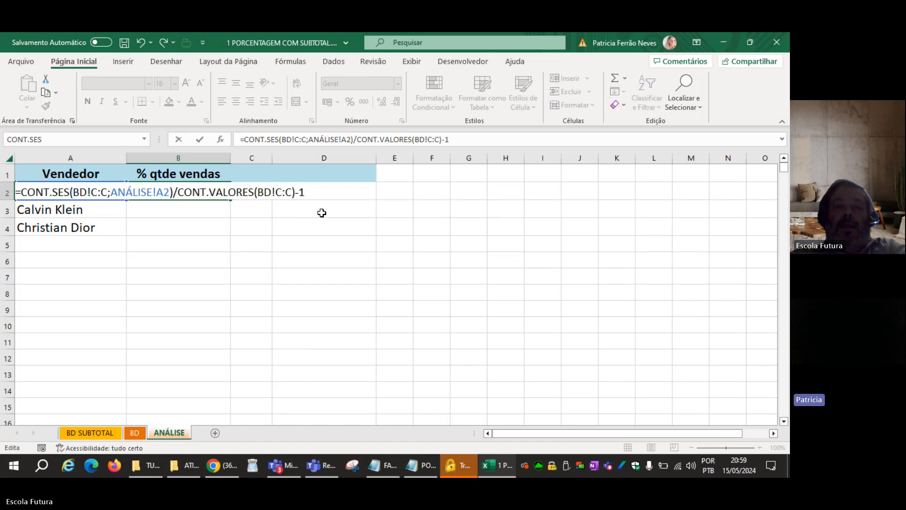
pyautogui.press('Return')
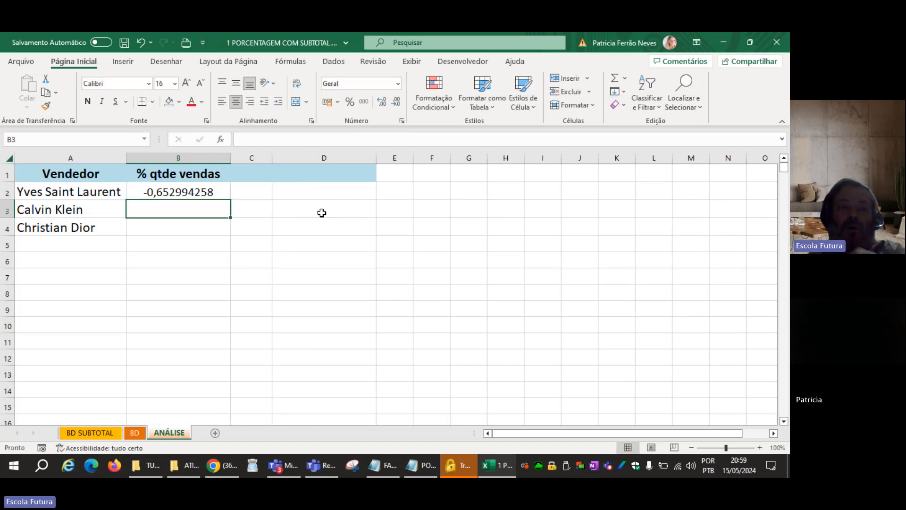
# Format B2 as a percentage and enclose its formula's divisor in parentheses as (CONT.VALORES(BD!C:C)-1).
pyautogui.press('Up')
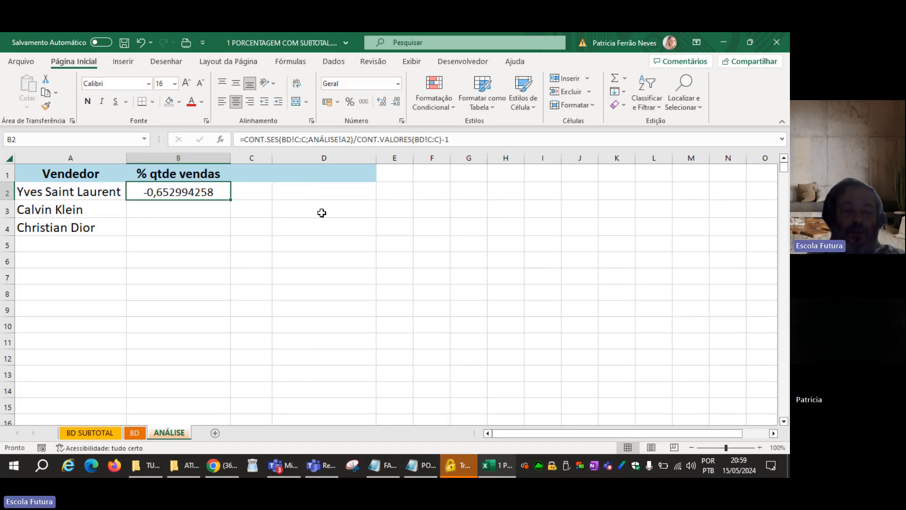
pyautogui.hotkey('ctrl', 'shift', '5')
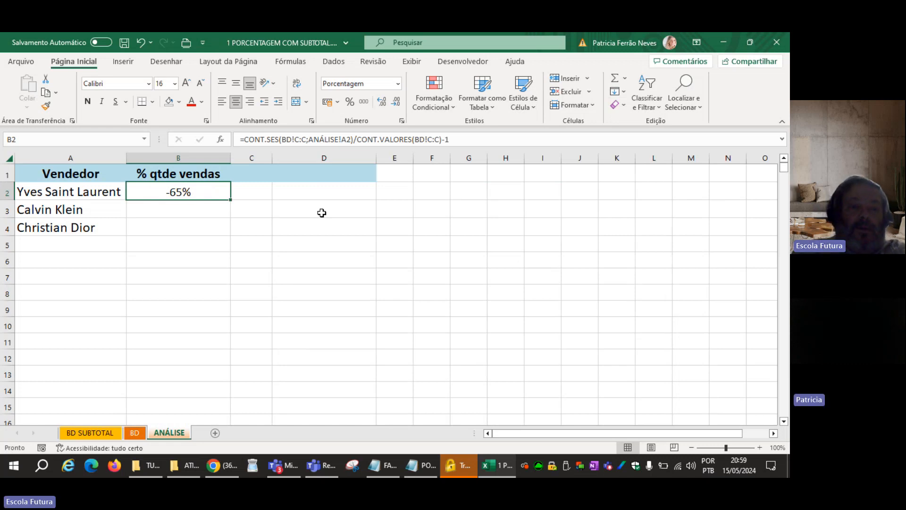
pyautogui.press('F2')
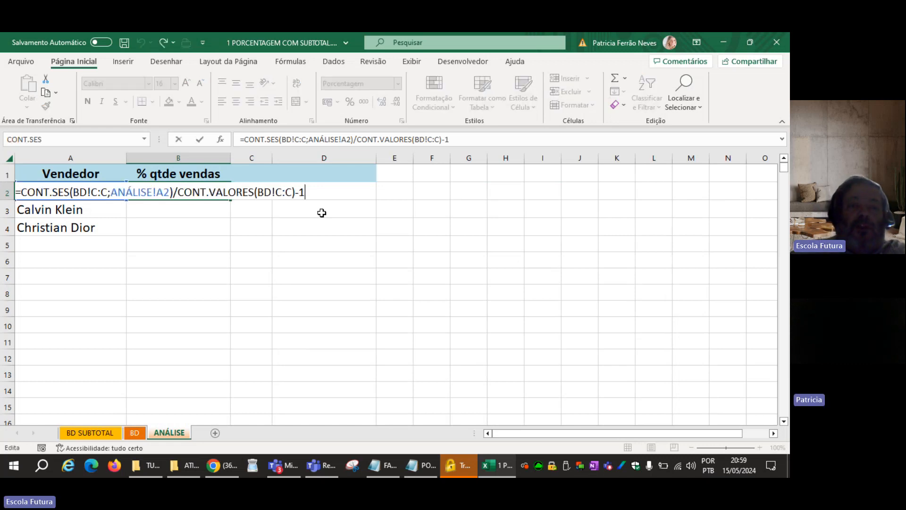
pyautogui.click(178, 191)
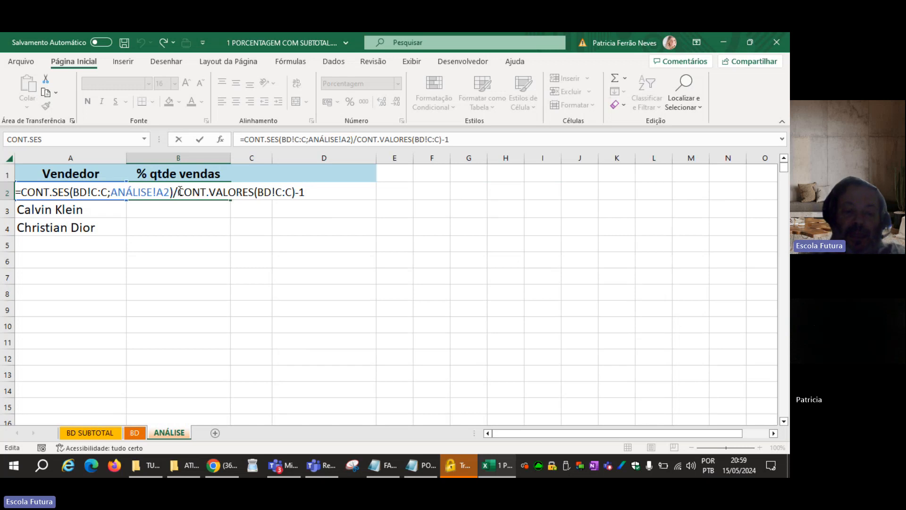
pyautogui.write('(')
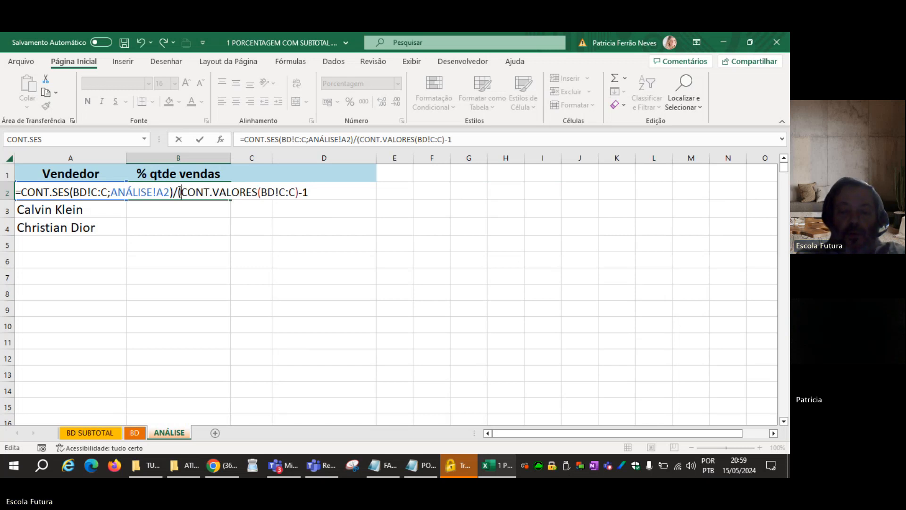
pyautogui.press('End')
pyautogui.write(')')
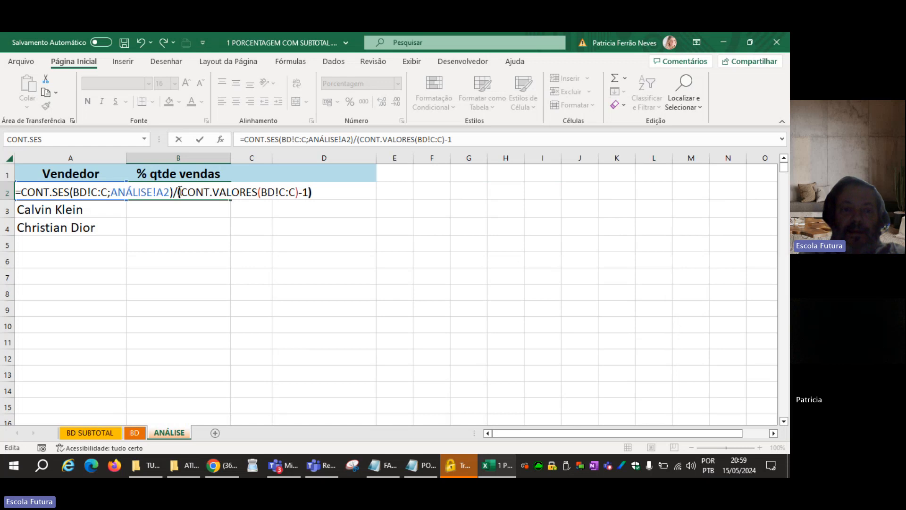
pyautogui.press('Return')
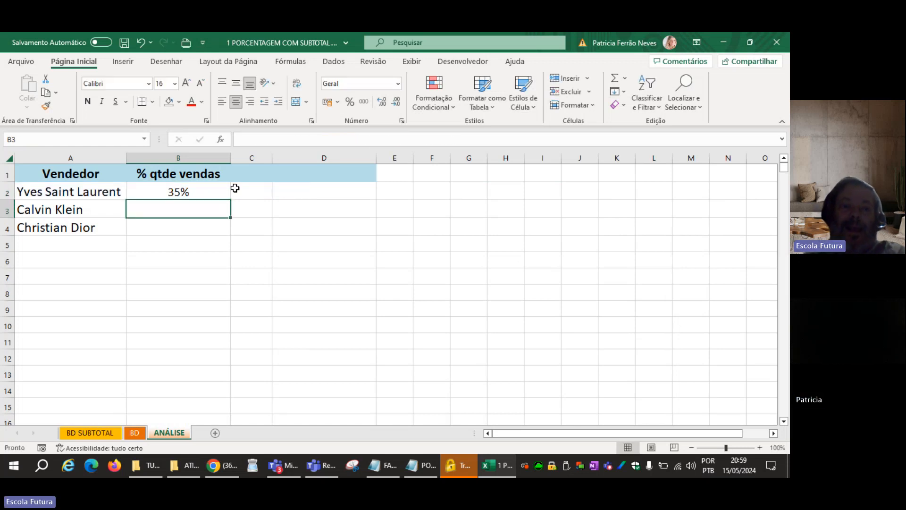
# Review the divisor in the B2 formula, then make the cell bold and left-aligned.
pyautogui.click(202, 191)
pyautogui.press('F2')
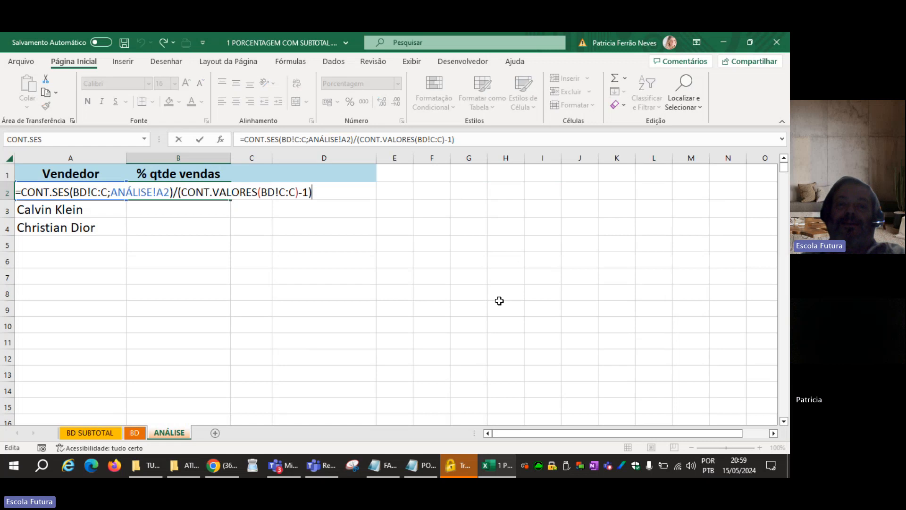
pyautogui.press('Left')
pyautogui.press('Left')
pyautogui.press('Left')
pyautogui.press('Left')
pyautogui.press('Left')
pyautogui.press('Left')
pyautogui.press('Left')
pyautogui.press('Left')
pyautogui.press('Left')
pyautogui.press('Left')
pyautogui.press('Left')
pyautogui.press('Left')
pyautogui.press('Left')
pyautogui.press('Left')
pyautogui.press('Left')
pyautogui.press('Left')
pyautogui.press('Left')
pyautogui.press('Left')
pyautogui.press('Left')
pyautogui.press('Left')
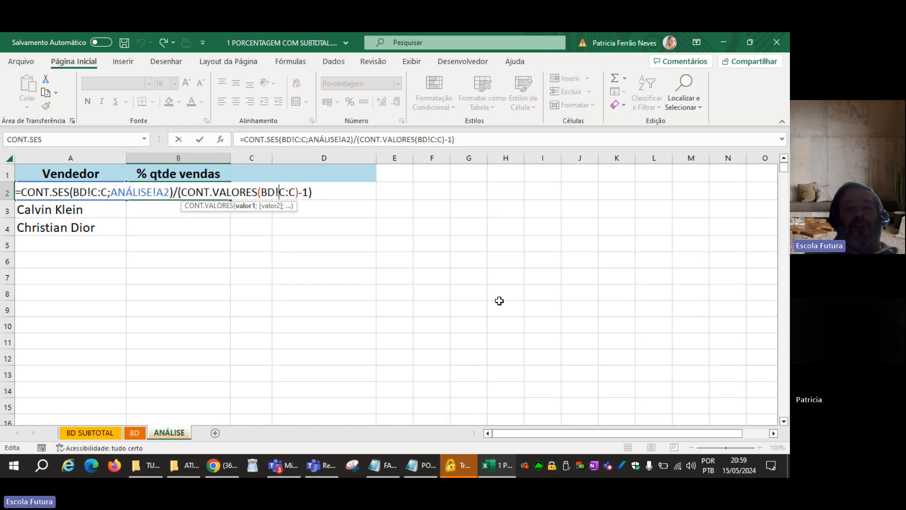
pyautogui.press('Right')
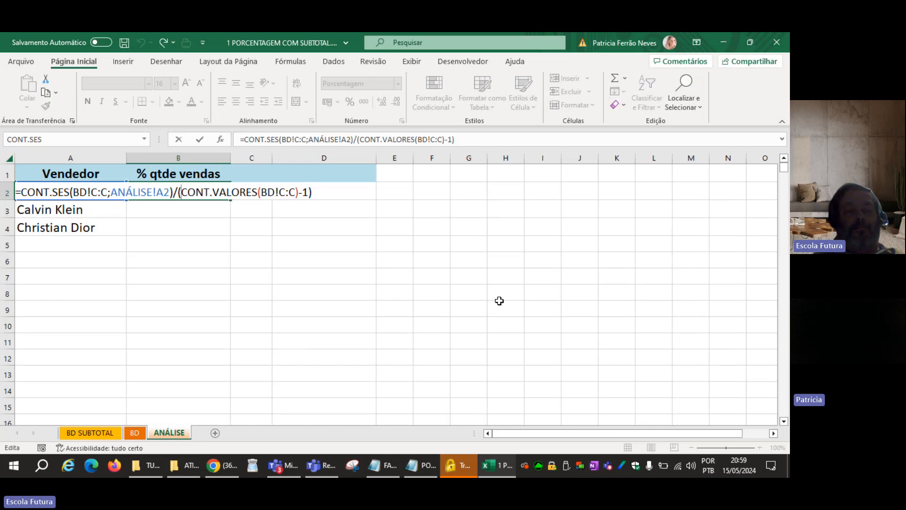
pyautogui.hotkey('ctrl', 'Return')
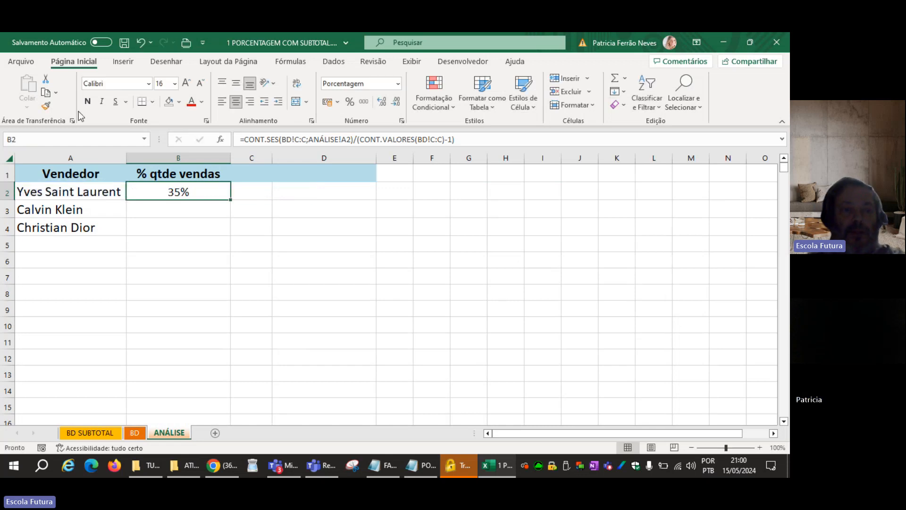
pyautogui.click(222, 102)
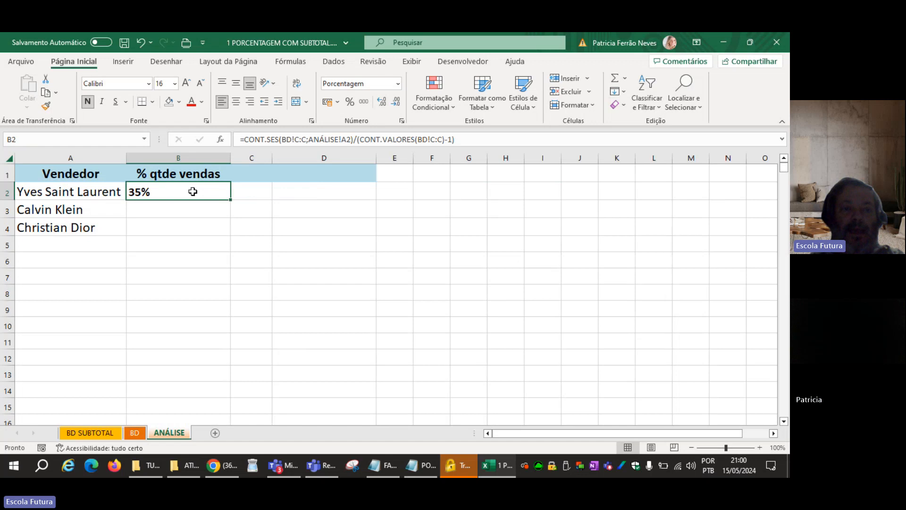
# Replace the divisor of the B2 formula with CONT.NÚM(BD!F:F), counting the Valor column of the BD sheet.
pyautogui.doubleClick(192, 193)
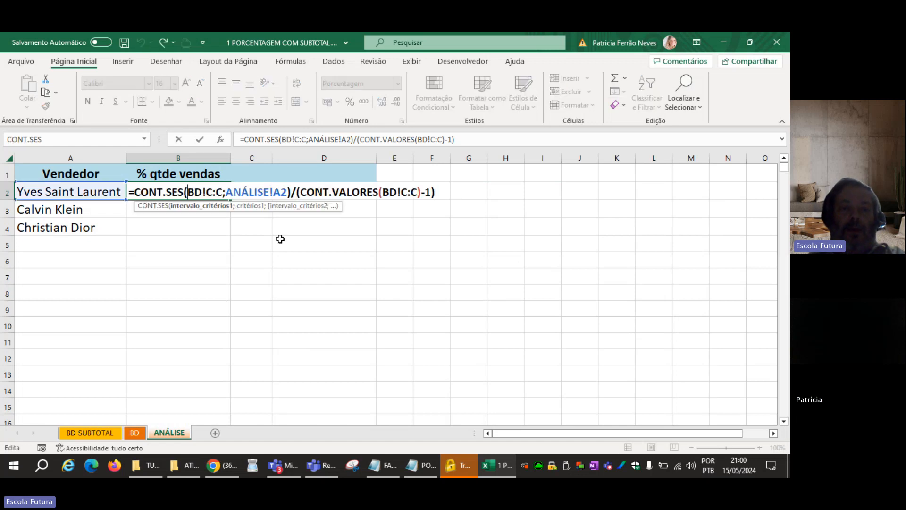
pyautogui.moveTo(300, 194); pyautogui.dragTo(440, 192)
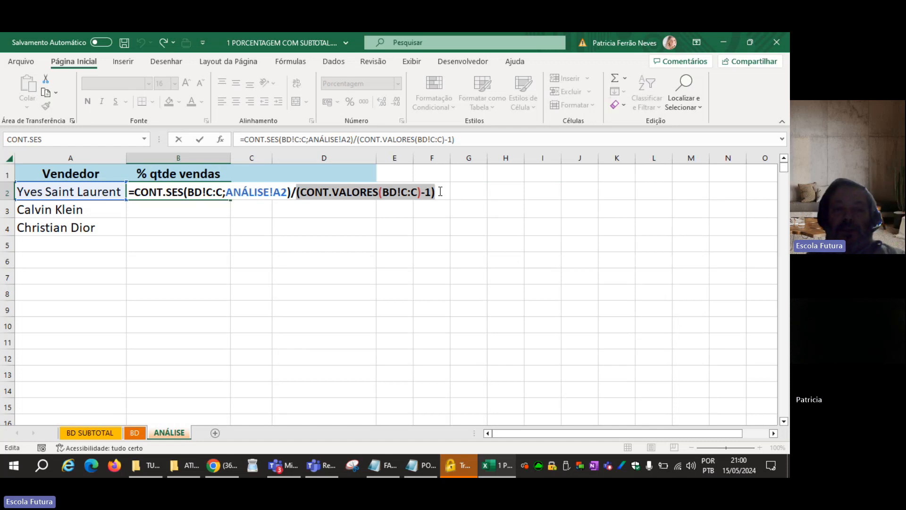
pyautogui.press('BackSpace')
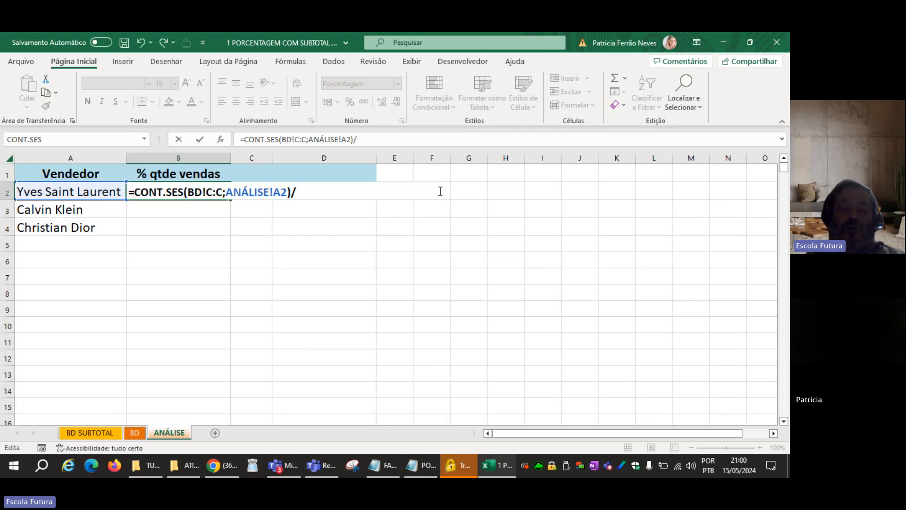
pyautogui.write('CONT.NÚM(')
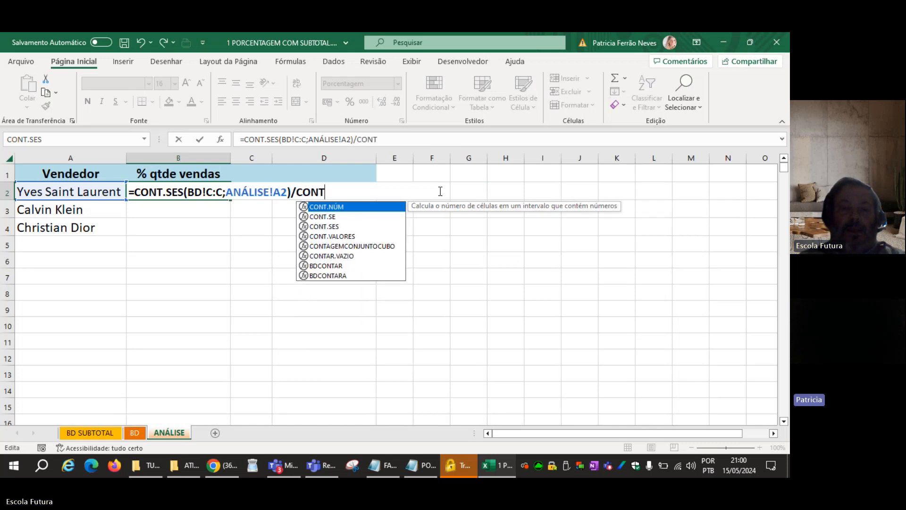
pyautogui.click(134, 433)
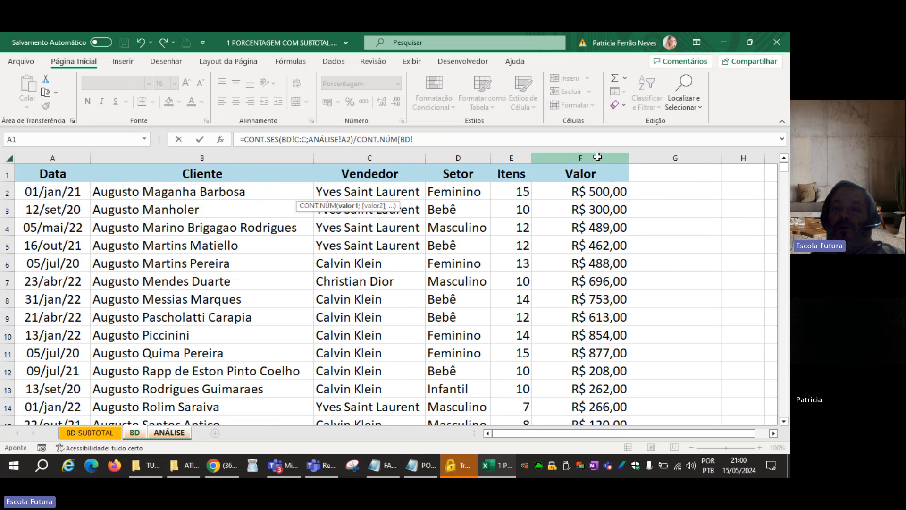
pyautogui.click(597, 157)
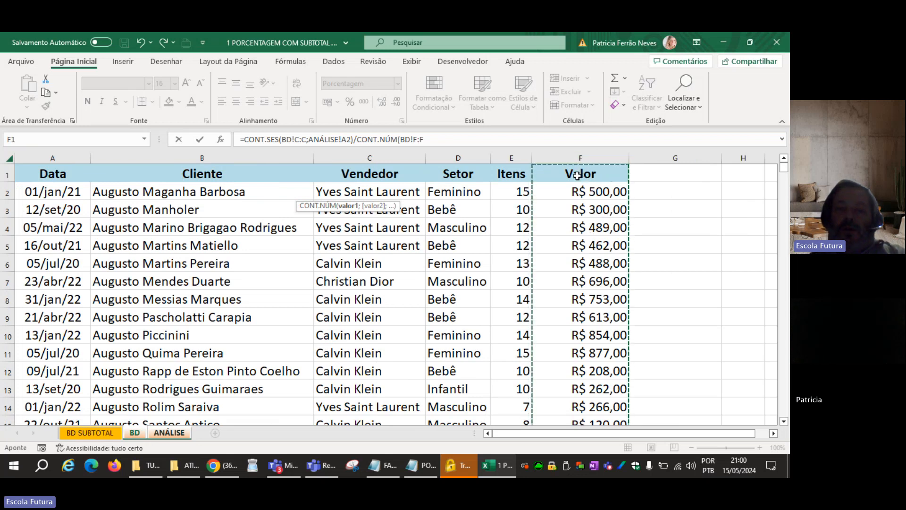
pyautogui.write(')')
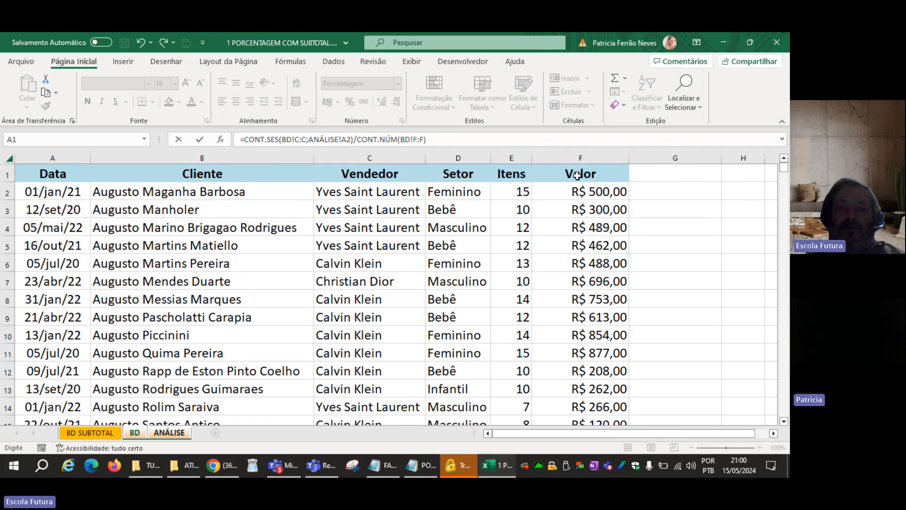
pyautogui.press('Return')
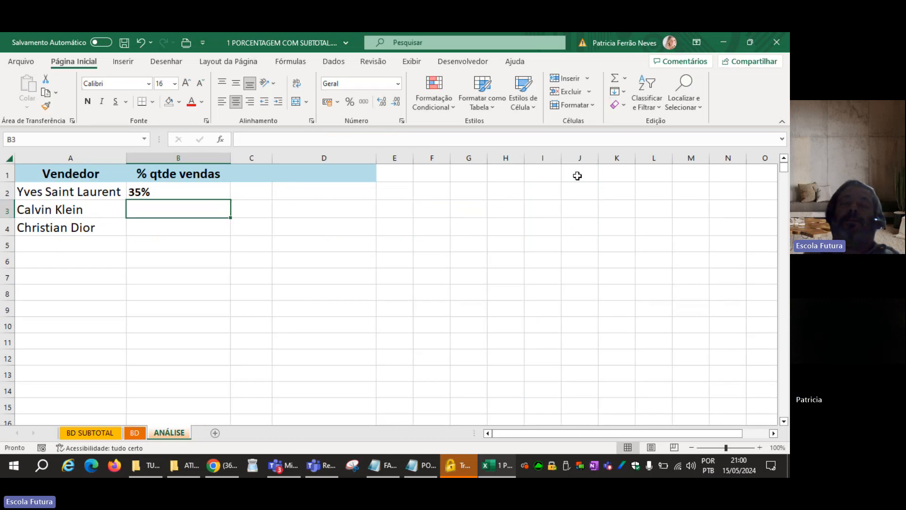
pyautogui.press('Up')
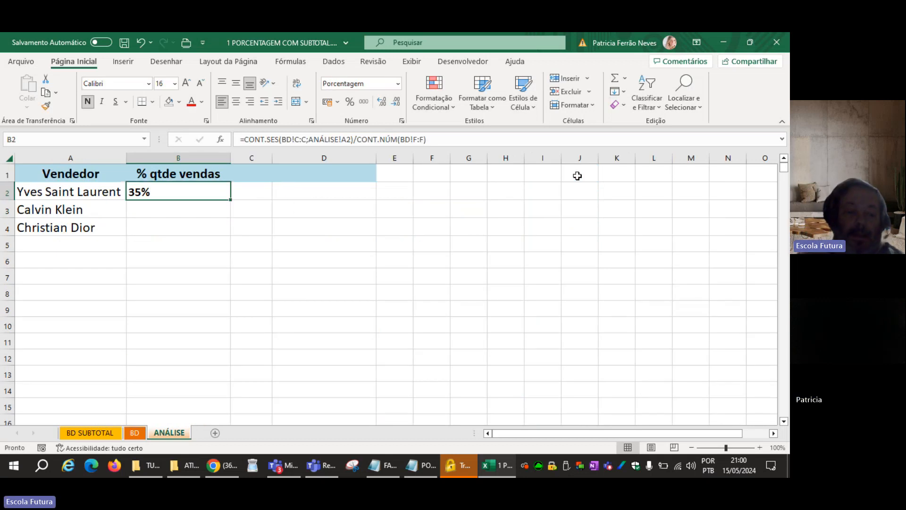
# Review the B2 formula, examining the closing parenthesis of CONT.SES and the division by CONT.NÚM.
pyautogui.press('F2')
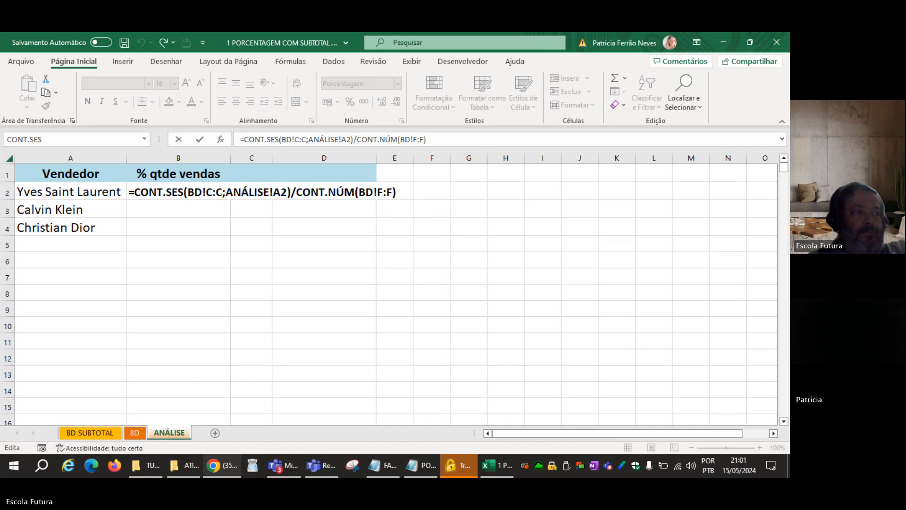
pyautogui.click(728, 110)
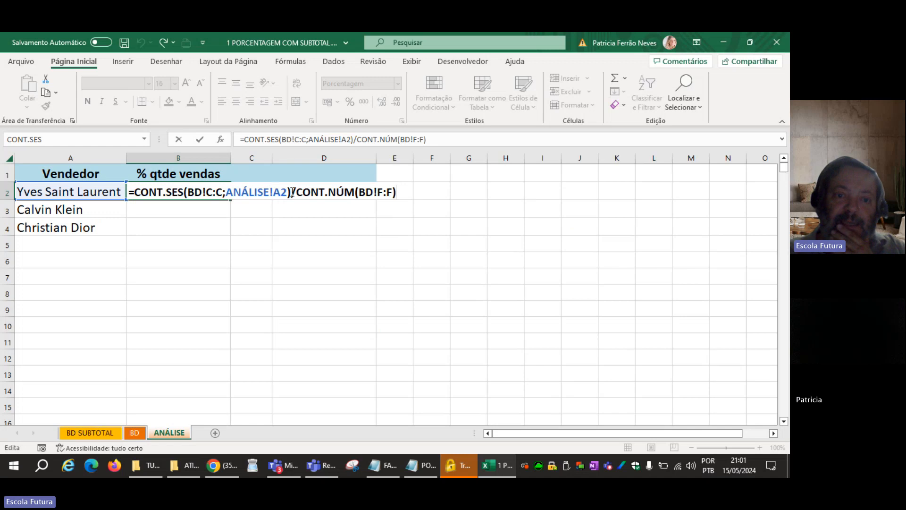
pyautogui.moveTo(292, 193); pyautogui.dragTo(288, 192)
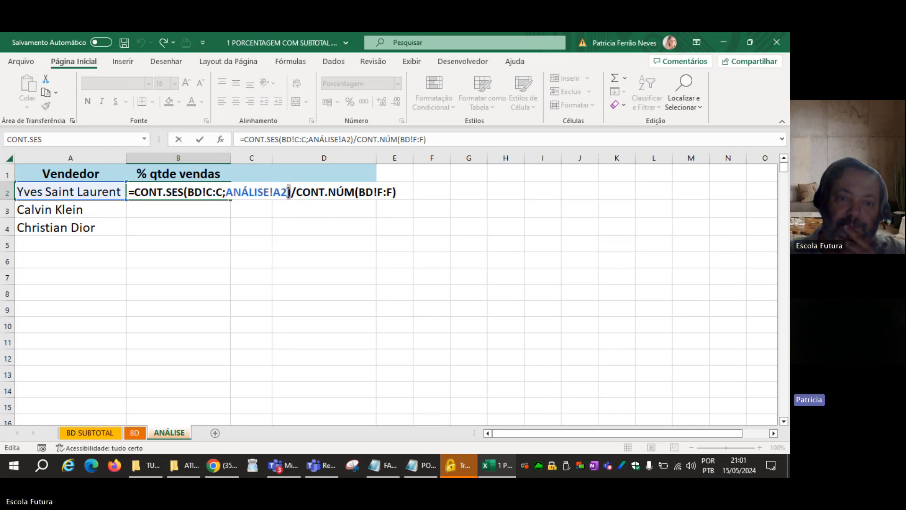
pyautogui.click(289, 193)
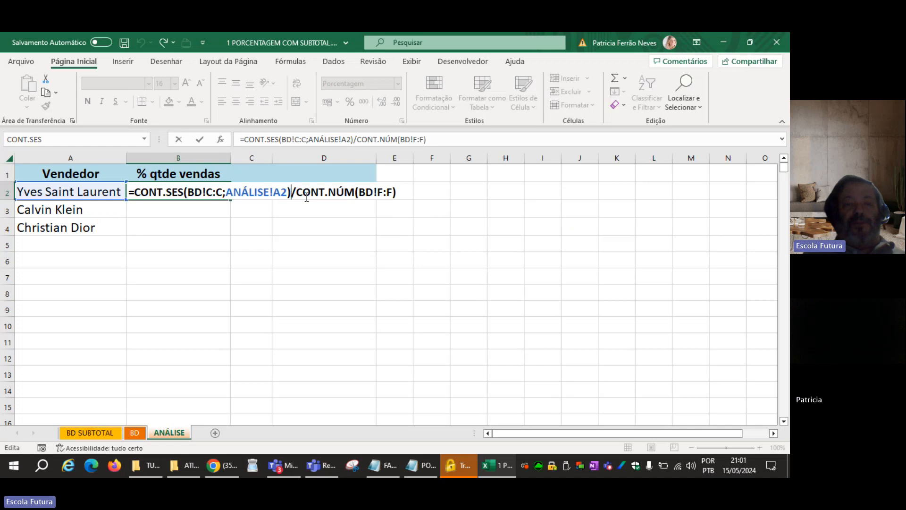
pyautogui.press('Return')
pyautogui.press('Up')
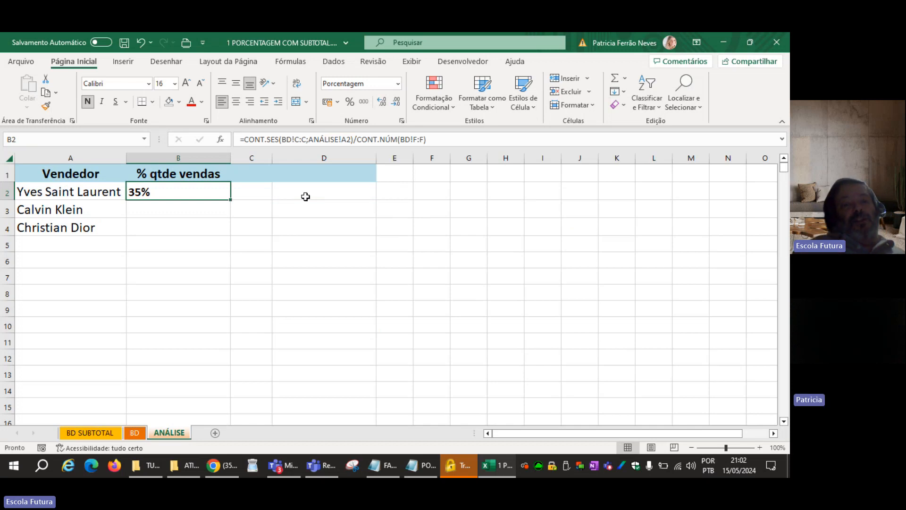
pyautogui.press('F2')
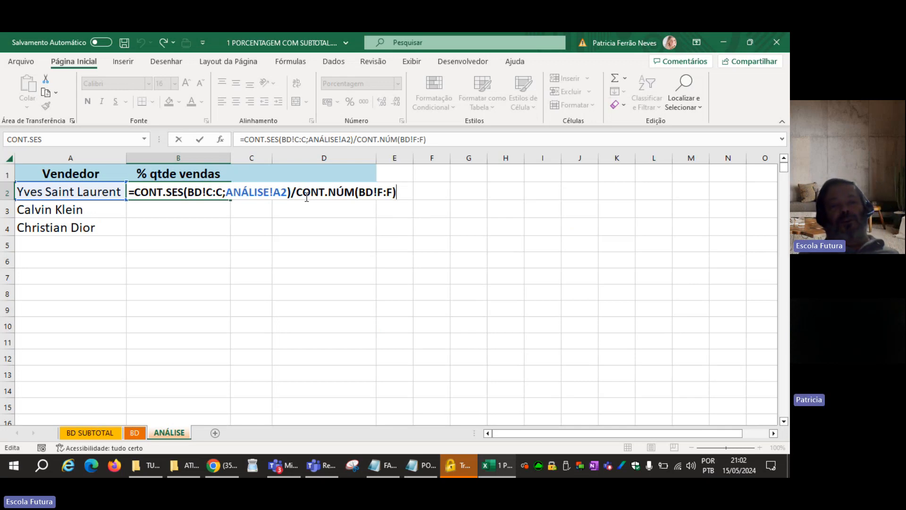
pyautogui.hotkey('ctrl', 'Return')
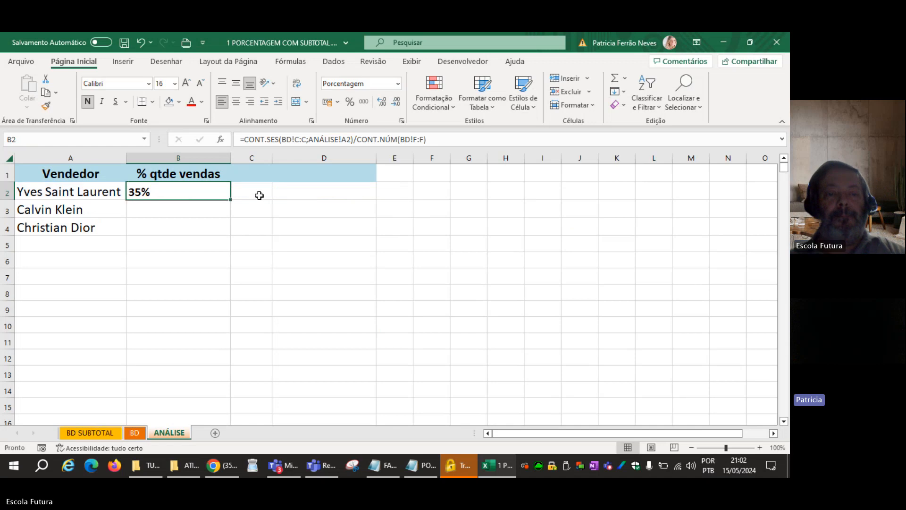
# Fill the B2 percentage formula down to B4 and check the copied formula for Calvin Klein.
pyautogui.moveTo(227, 200); pyautogui.dragTo(221, 233)
pyautogui.click(191, 274)
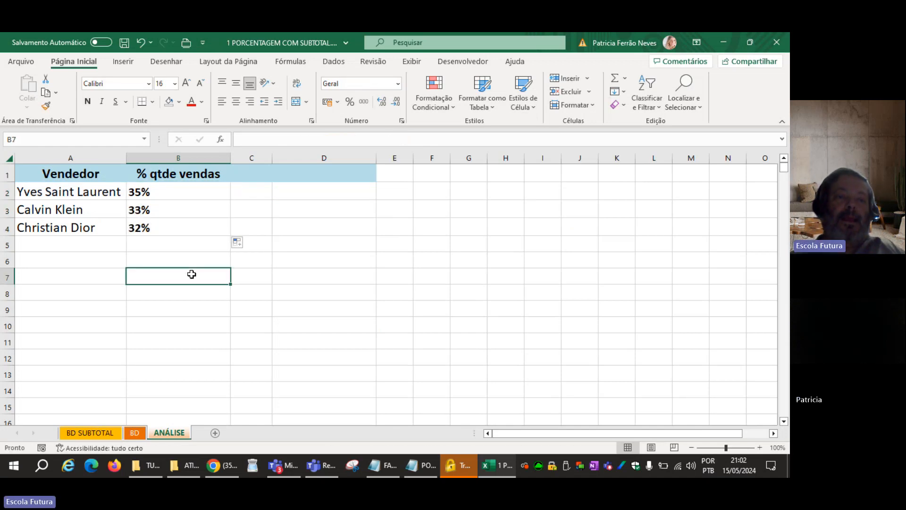
pyautogui.moveTo(81, 197); pyautogui.dragTo(153, 203)
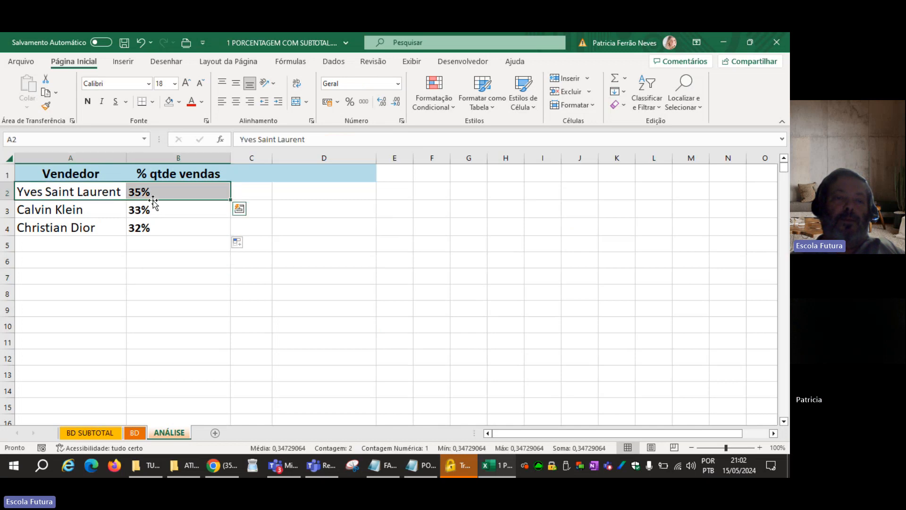
pyautogui.click(167, 210)
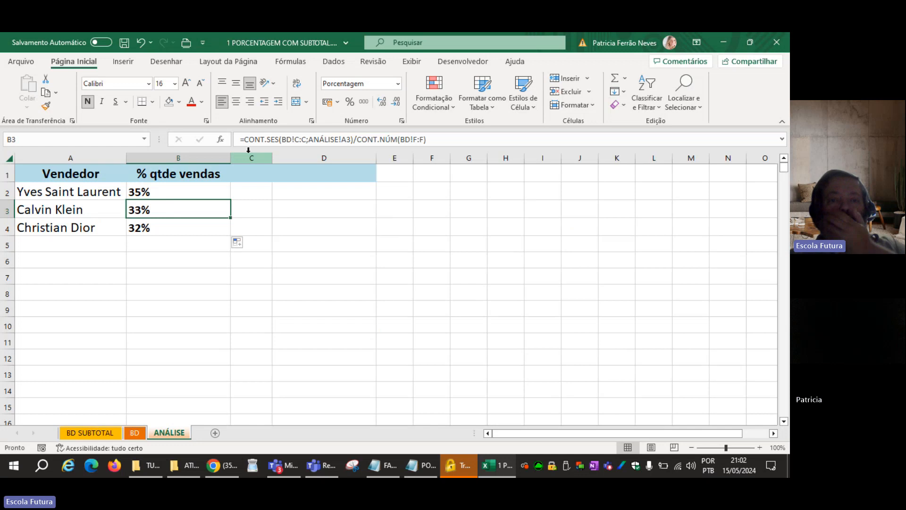
# Delete columns C and D from the ANÁLISE sheet.
pyautogui.moveTo(248, 152); pyautogui.dragTo(294, 153)
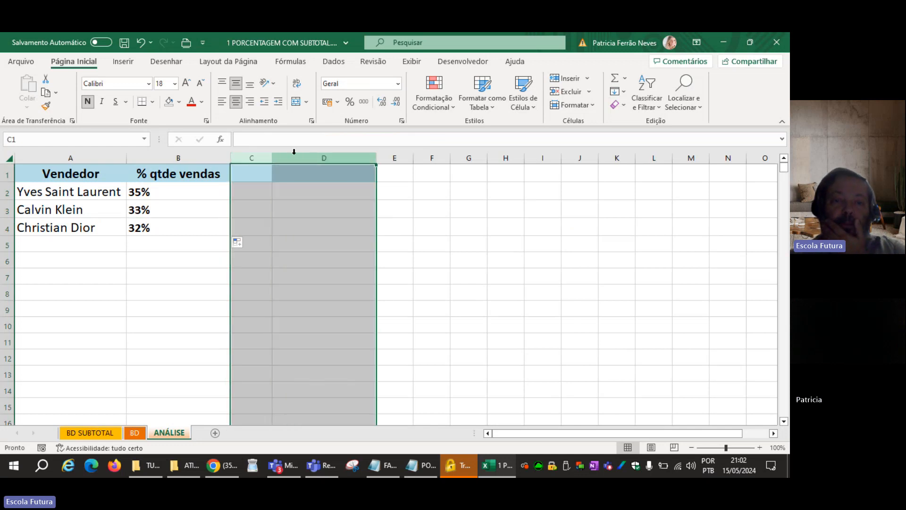
pyautogui.rightClick(293, 160)
pyautogui.click(335, 285)
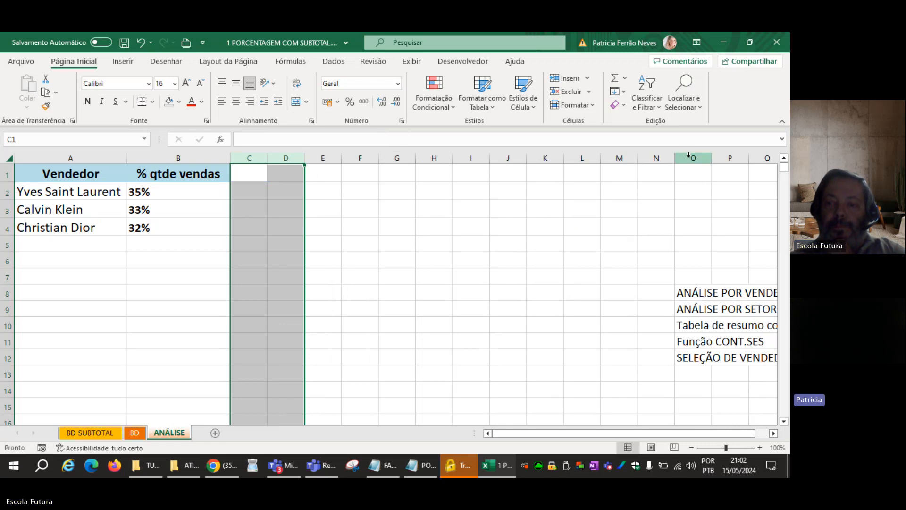
pyautogui.click(400, 239)
# Copy the Setor column from the BD sheet into column D of the ANÁLISE sheet, starting at D1.
pyautogui.click(295, 178)
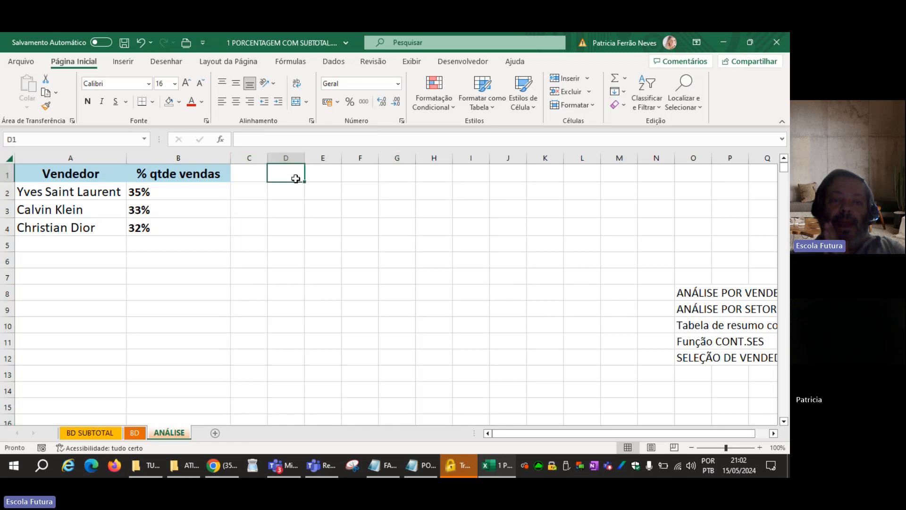
pyautogui.click(135, 433)
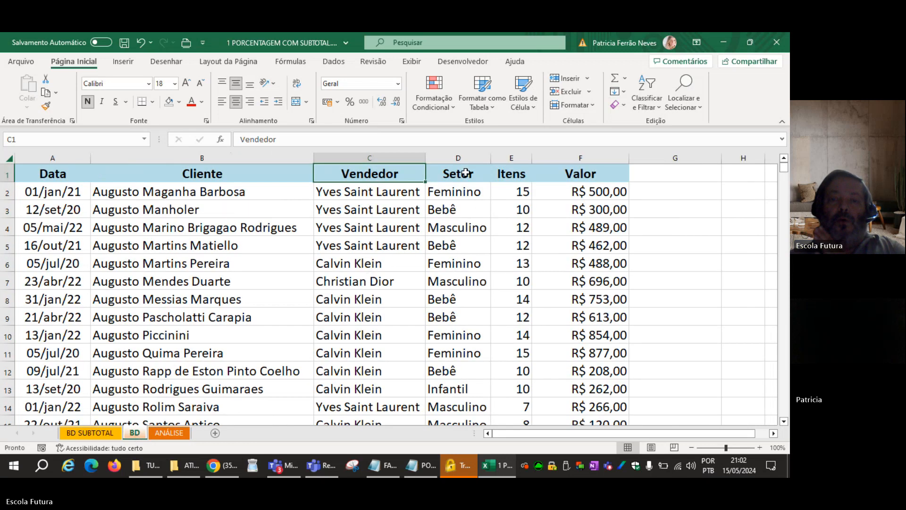
pyautogui.click(461, 158)
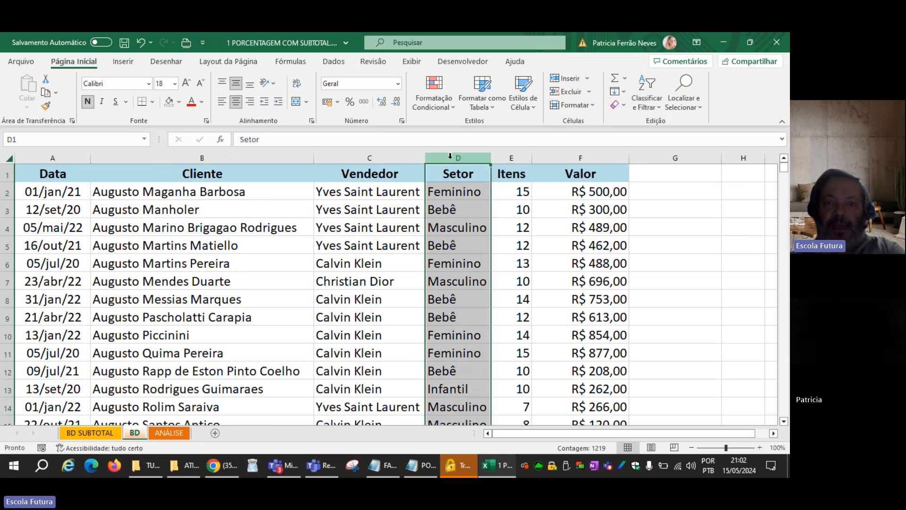
pyautogui.hotkey('ctrl', 'c')
pyautogui.click(161, 434)
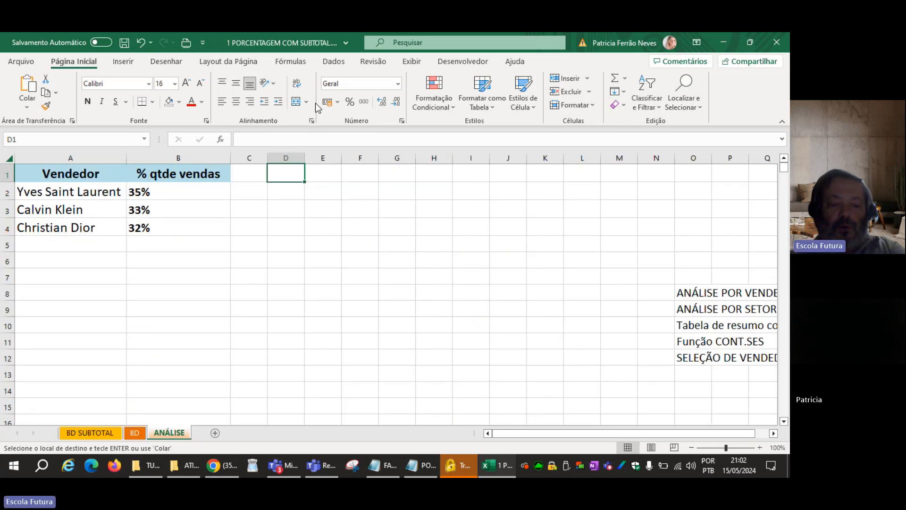
pyautogui.hotkey('ctrl', 'v')
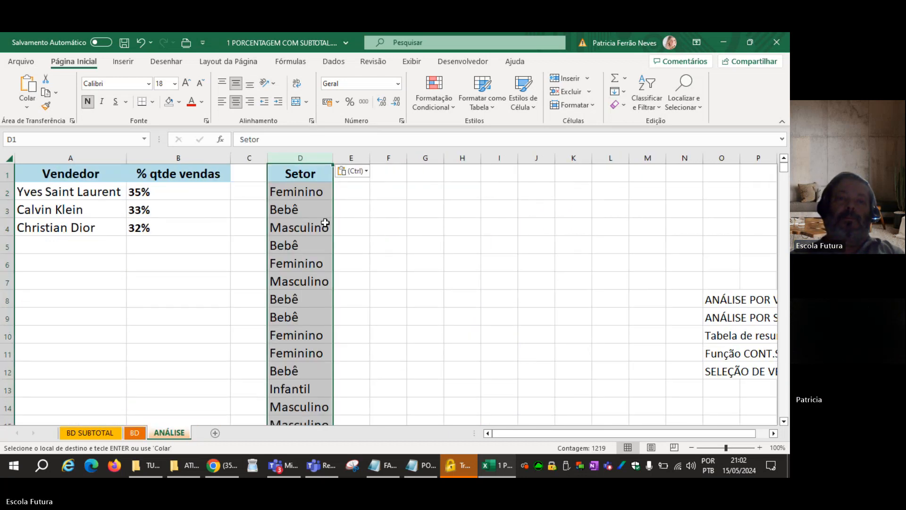
# Remove the duplicates from the pasted Setor column, treating its first row as a header, and check the remaining sectors.
pyautogui.click(332, 62)
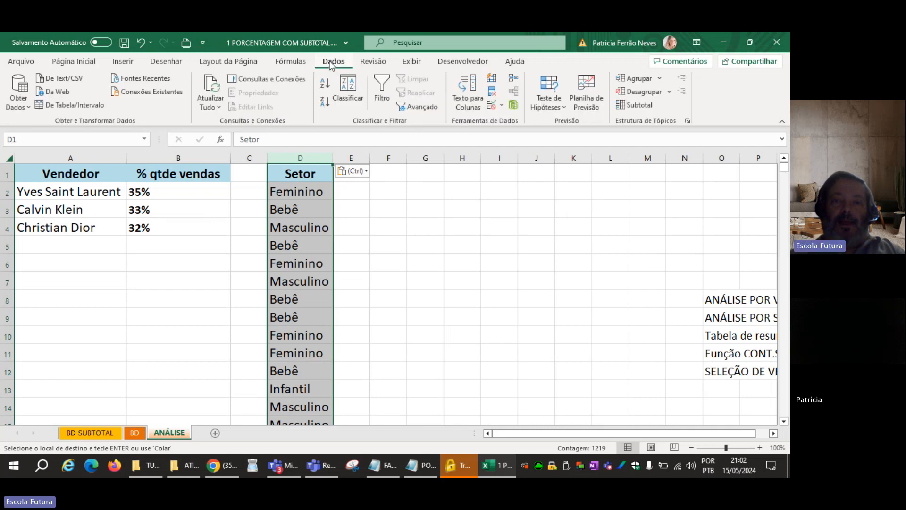
pyautogui.click(491, 95)
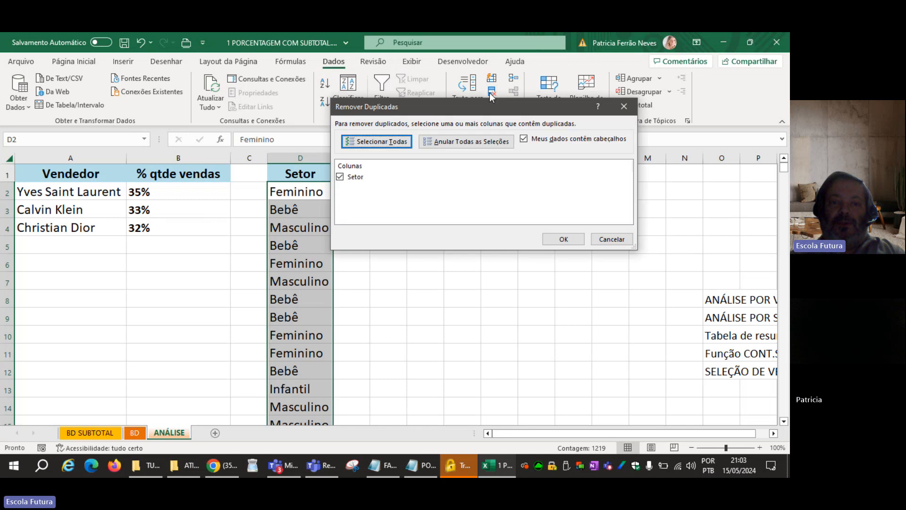
pyautogui.click(549, 239)
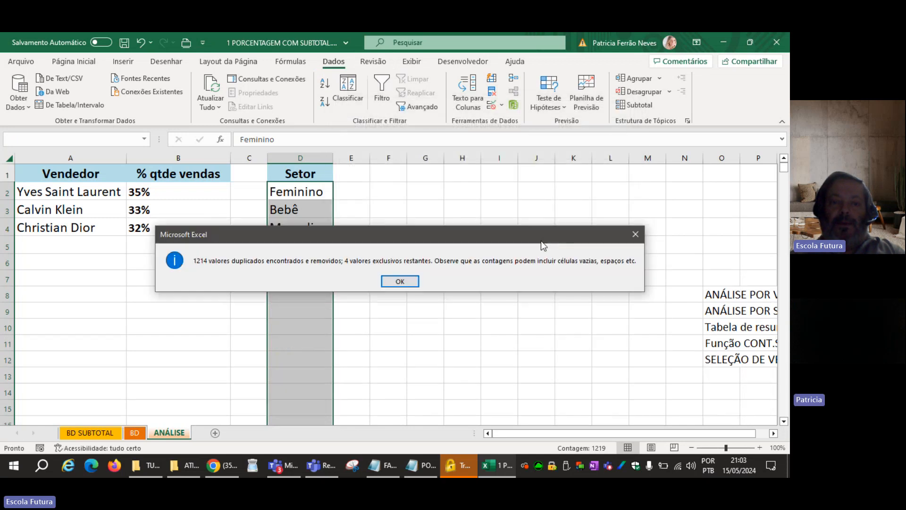
pyautogui.click(400, 282)
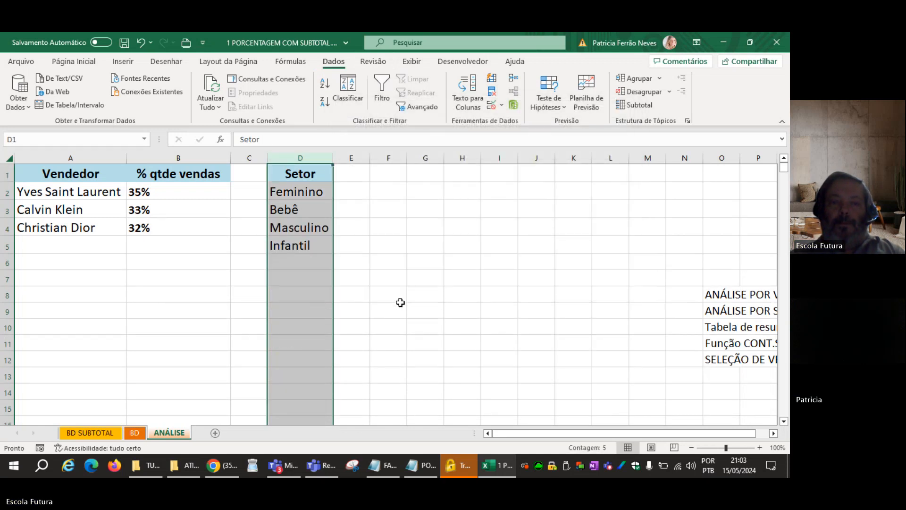
pyautogui.click(378, 307)
pyautogui.moveTo(304, 192); pyautogui.dragTo(299, 243)
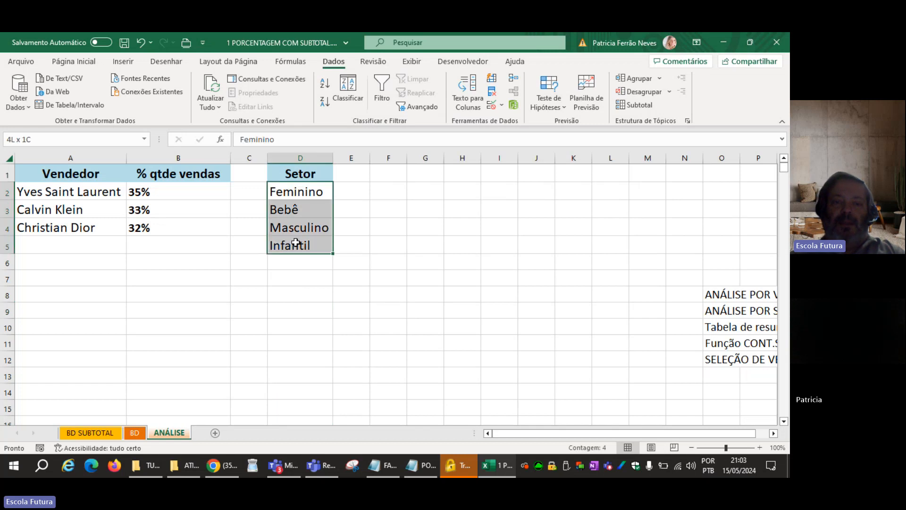
pyautogui.click(457, 411)
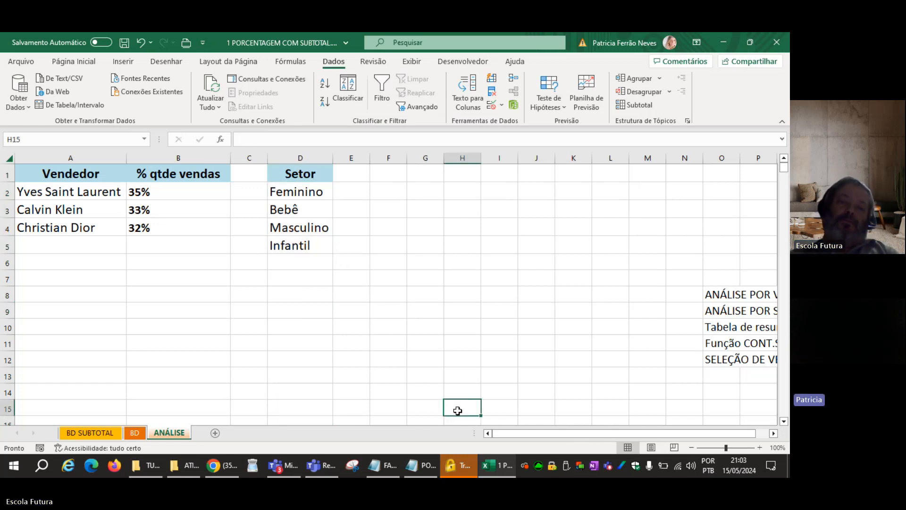
# Change the fill color of the Setor header in D1 to light purple.
pyautogui.click(273, 174)
pyautogui.click(74, 62)
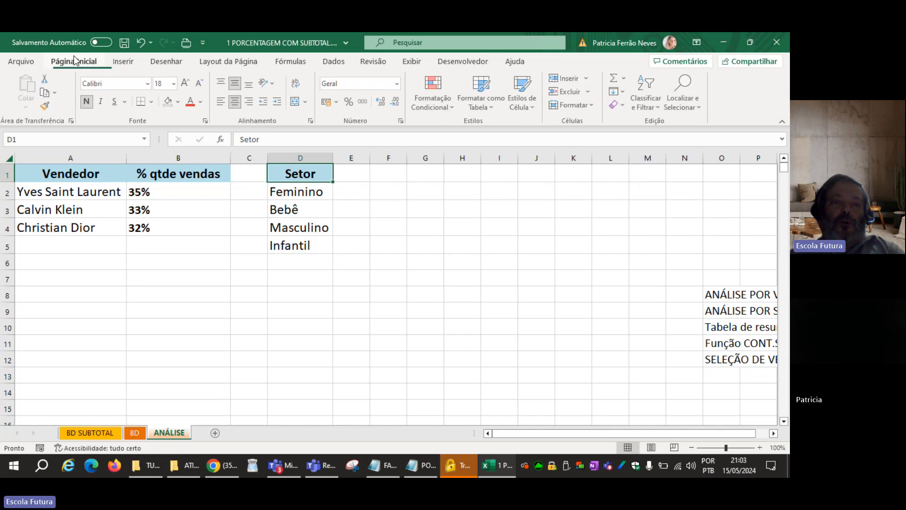
pyautogui.click(180, 101)
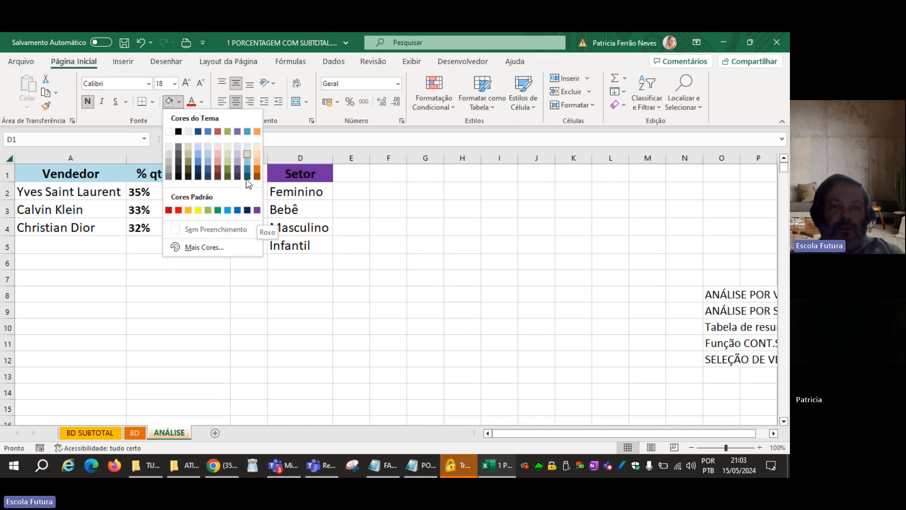
pyautogui.click(238, 160)
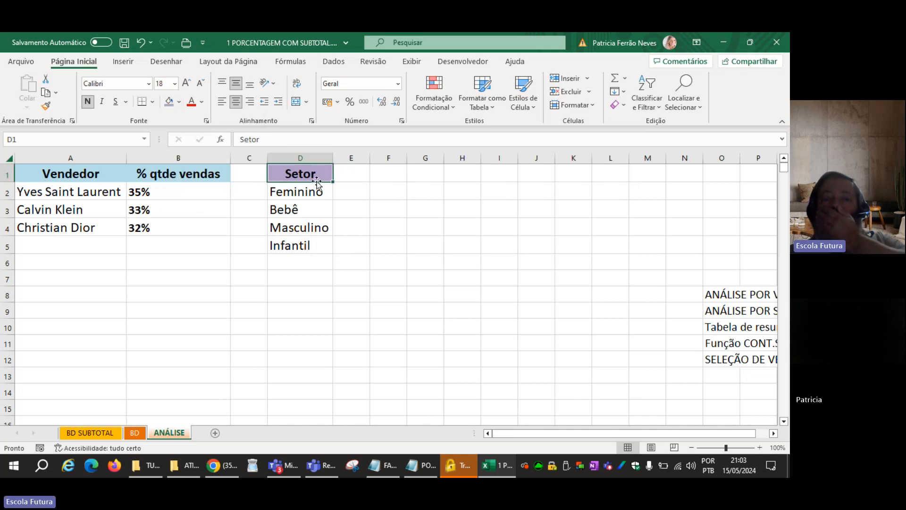
# Extend the Setor header format to E1 and enter "% valor" as that column's header.
pyautogui.moveTo(336, 182); pyautogui.dragTo(409, 157)
pyautogui.click(374, 174)
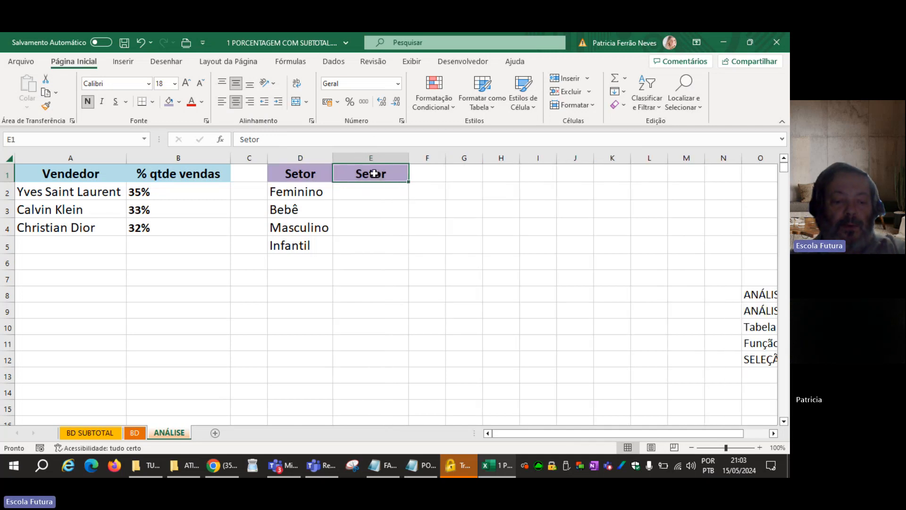
pyautogui.write('%')
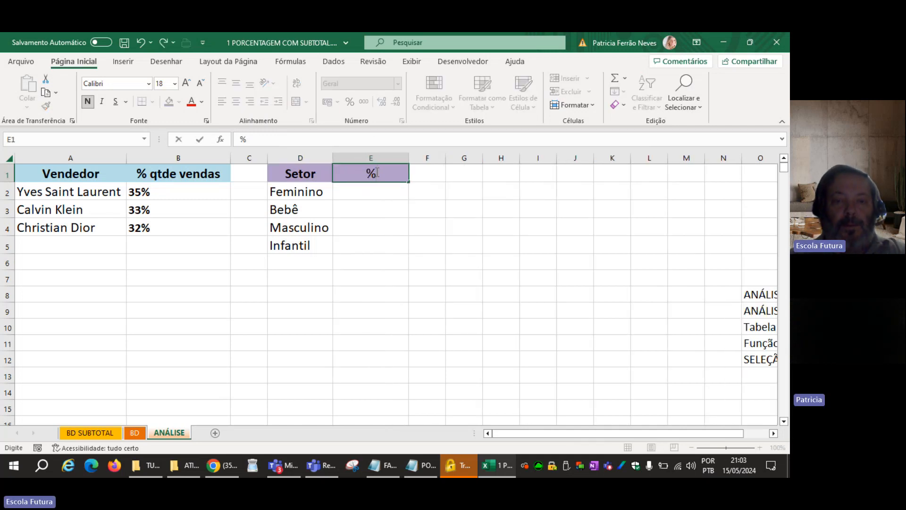
pyautogui.write(' valor')
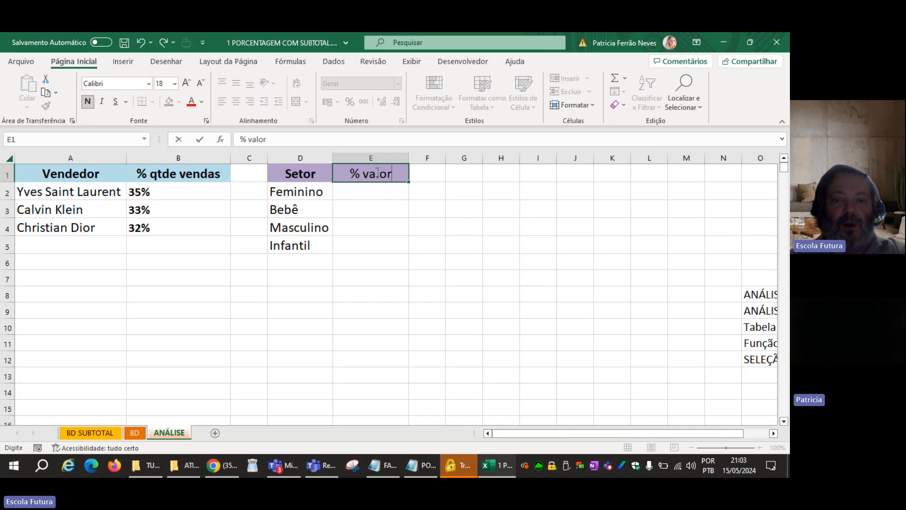
pyautogui.press('Return')
pyautogui.click(376, 171)
pyautogui.press('Down')
pyautogui.press('Down')
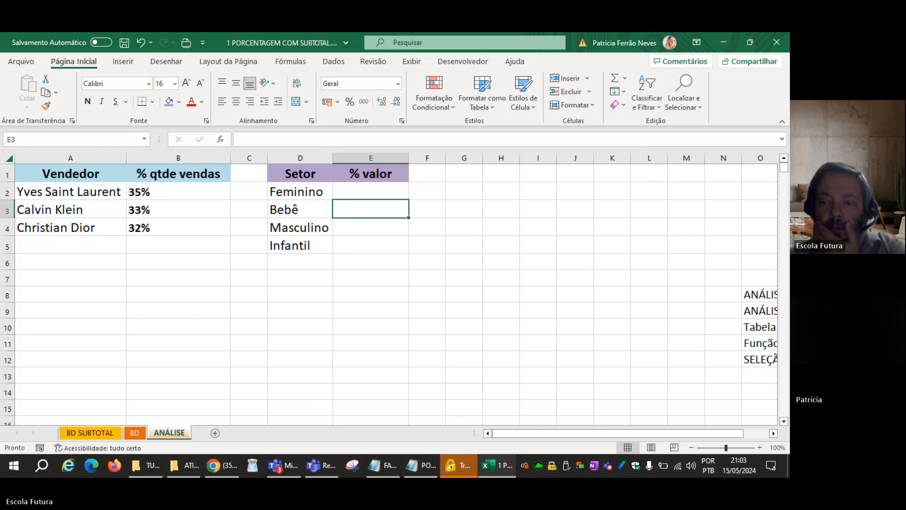
# Delete the notes in cells O5:O12 of the ANÁLISE sheet and return to column A.
pyautogui.click(750, 338)
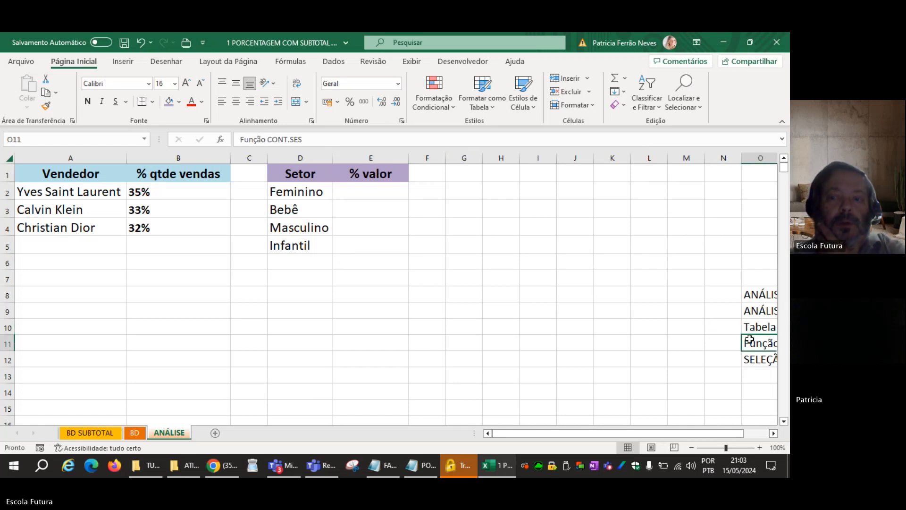
pyautogui.click(752, 355)
pyautogui.click(770, 237)
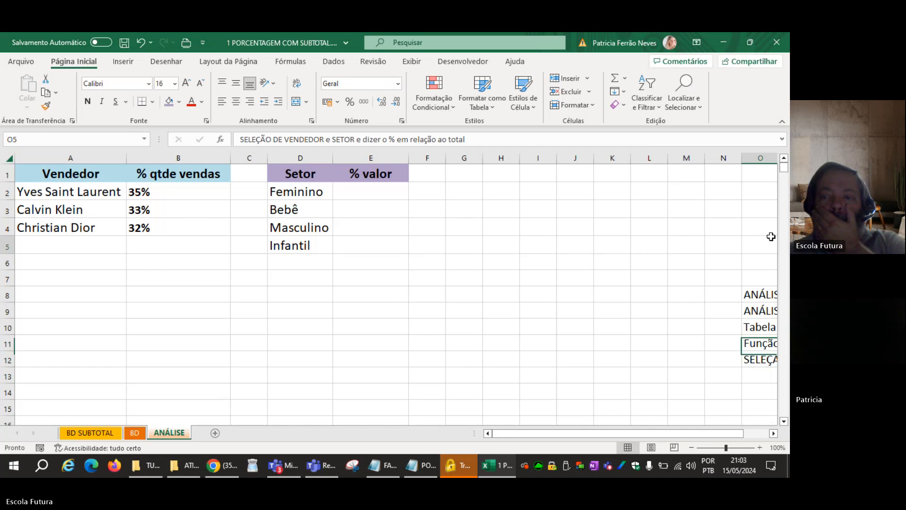
pyautogui.moveTo(771, 237); pyautogui.dragTo(761, 360)
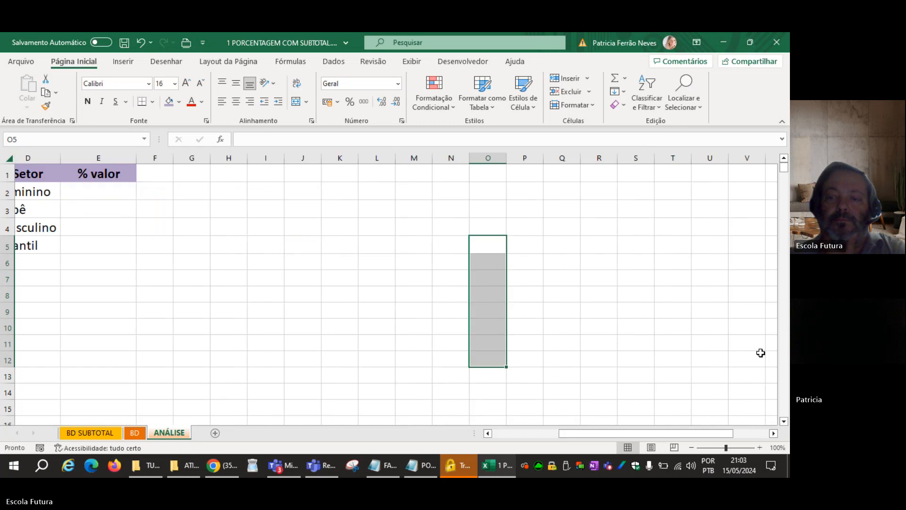
pyautogui.press('Home')
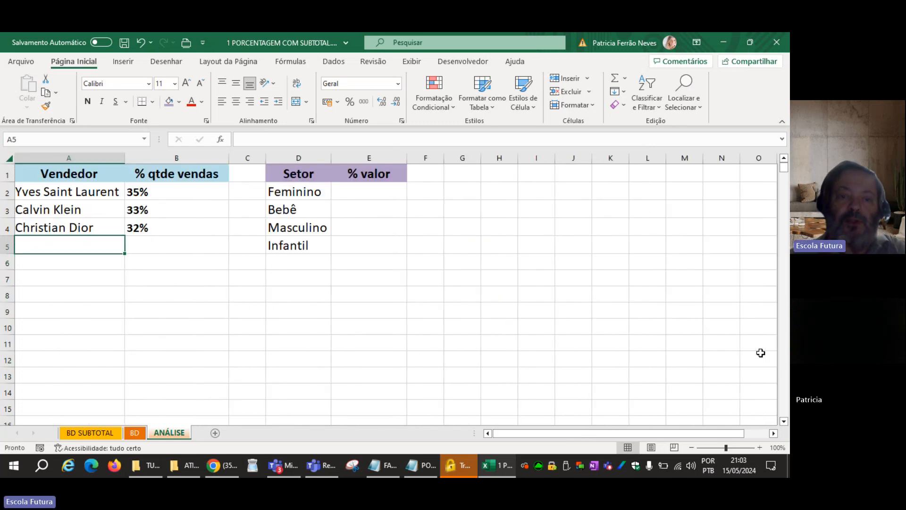
# Examine the Valor column on the BD sheet and return to E2 on the ANÁLISE sheet.
pyautogui.click(406, 241)
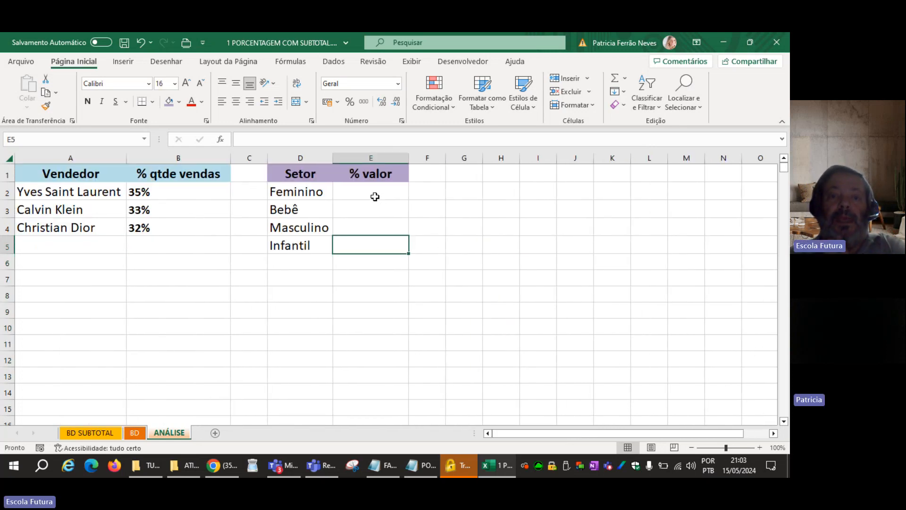
pyautogui.click(375, 194)
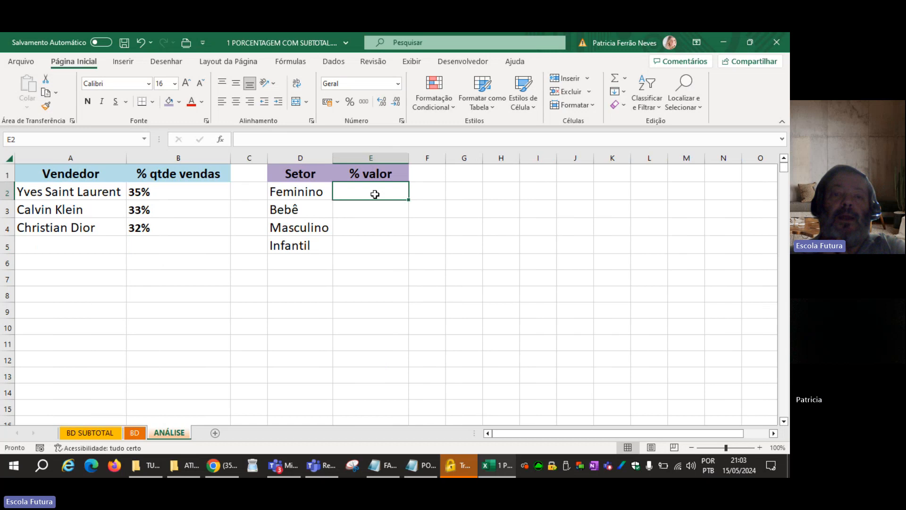
pyautogui.click(308, 188)
pyautogui.click(346, 189)
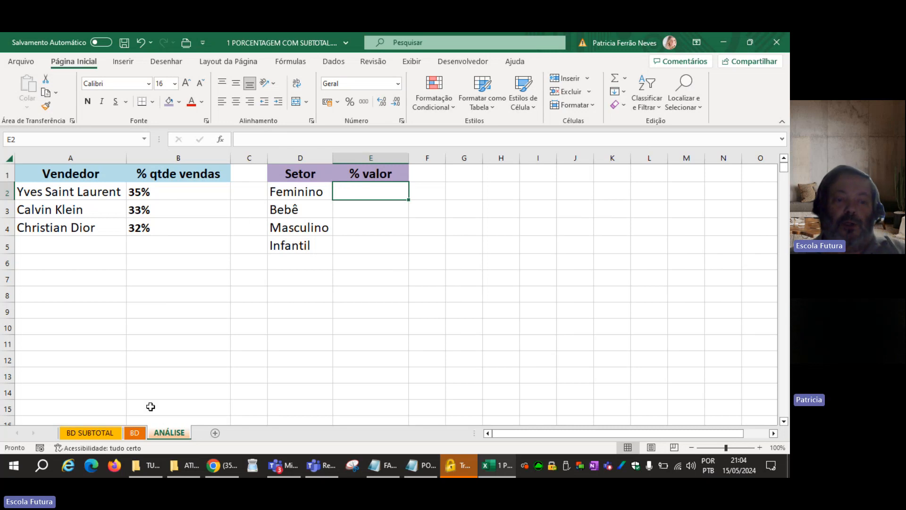
pyautogui.click(136, 433)
pyautogui.click(582, 174)
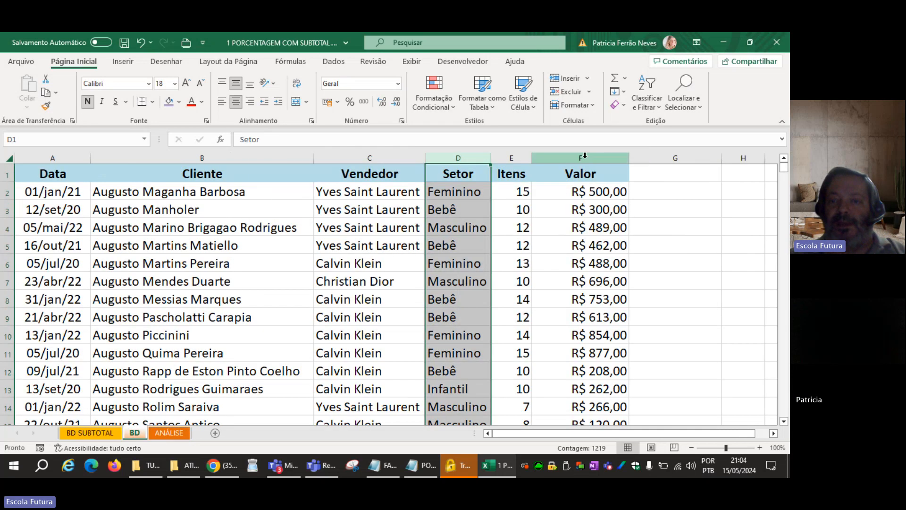
pyautogui.hotkey('ctrl', 'shift', 'Down')
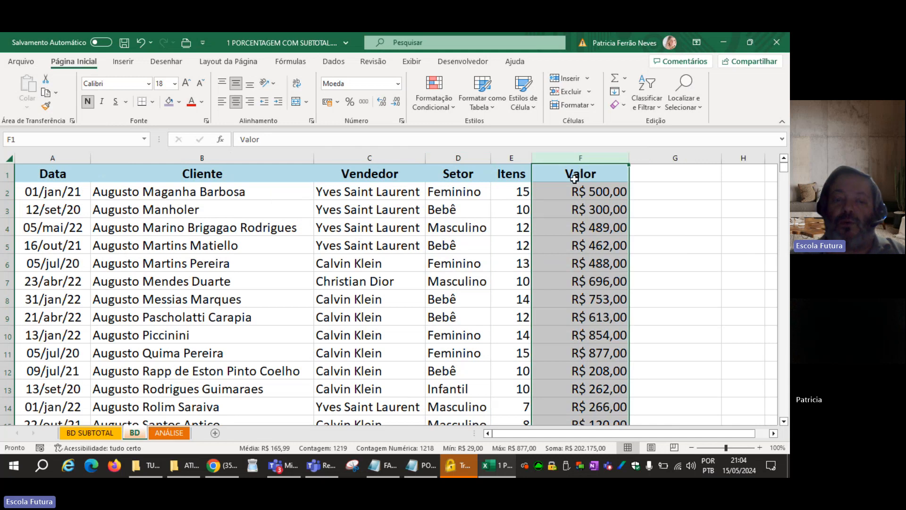
pyautogui.click(170, 433)
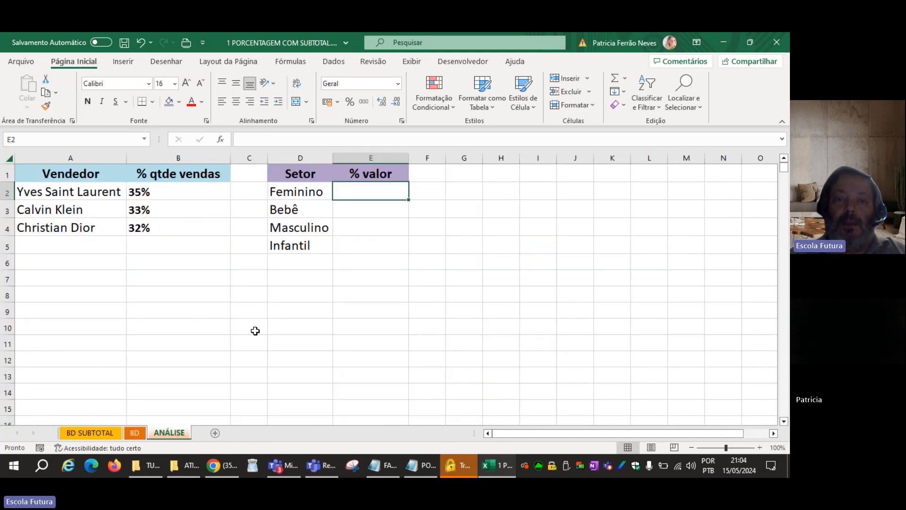
pyautogui.click(356, 251)
pyautogui.click(346, 191)
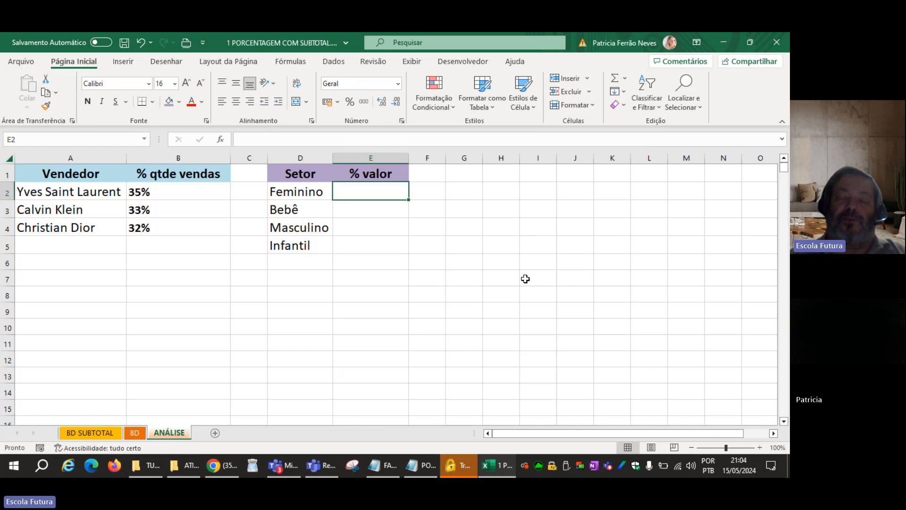
pyautogui.write('=SO')
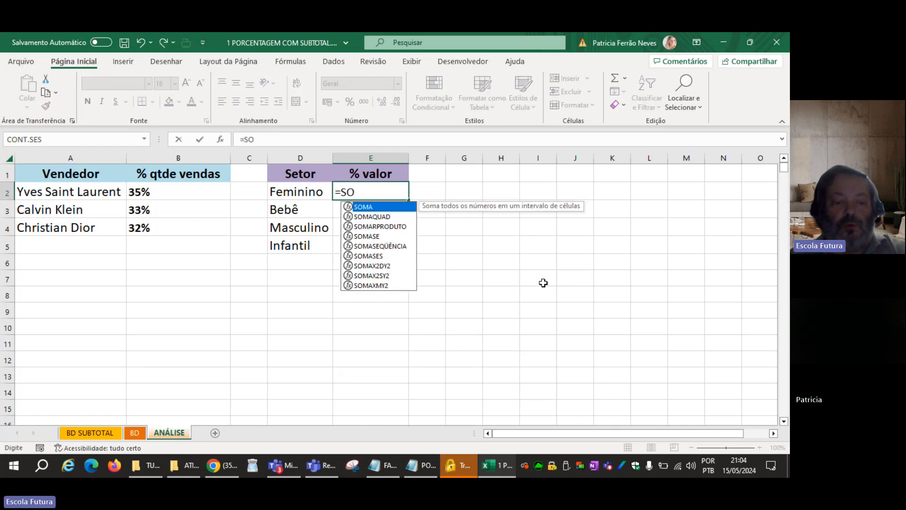
pyautogui.press('Escape')
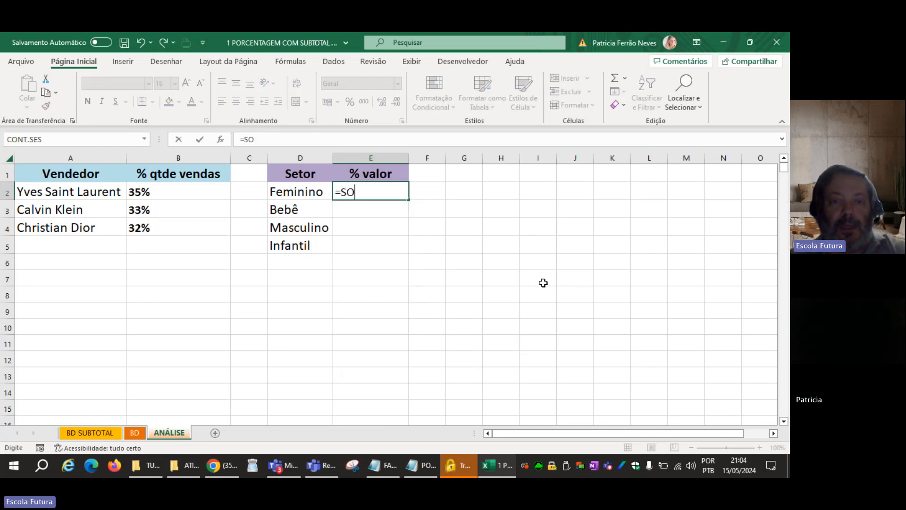
pyautogui.press('Escape')
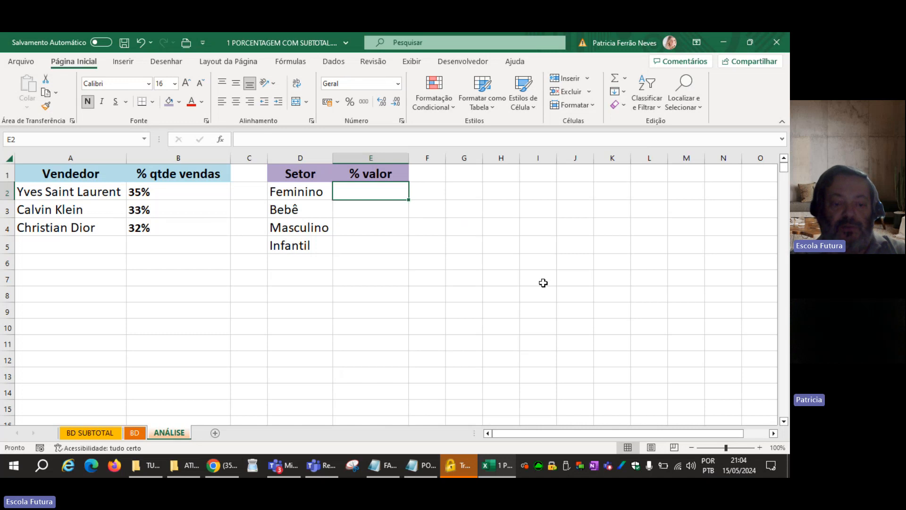
# Start a SOMASES formula in E2 with the BD sheet's Valor column (BD!F:F) as the sum range.
pyautogui.write('=SOMASES')
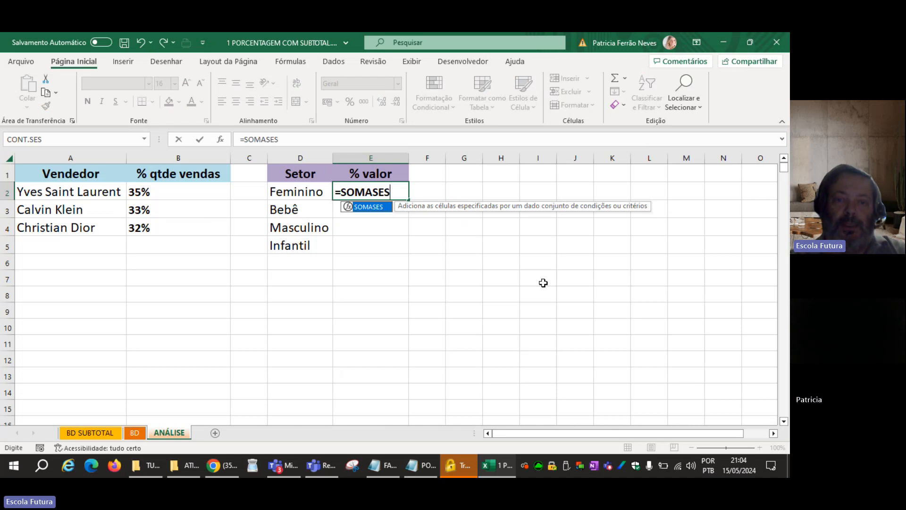
pyautogui.write('(')
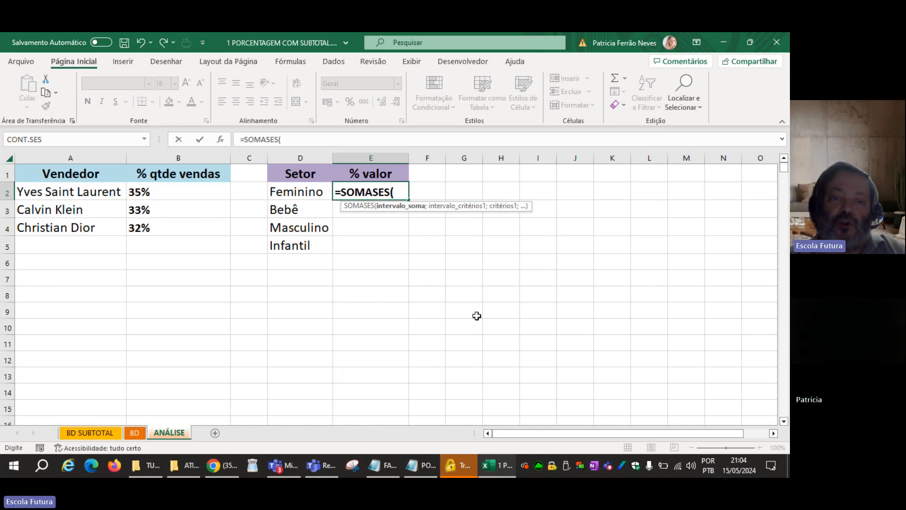
pyautogui.click(135, 432)
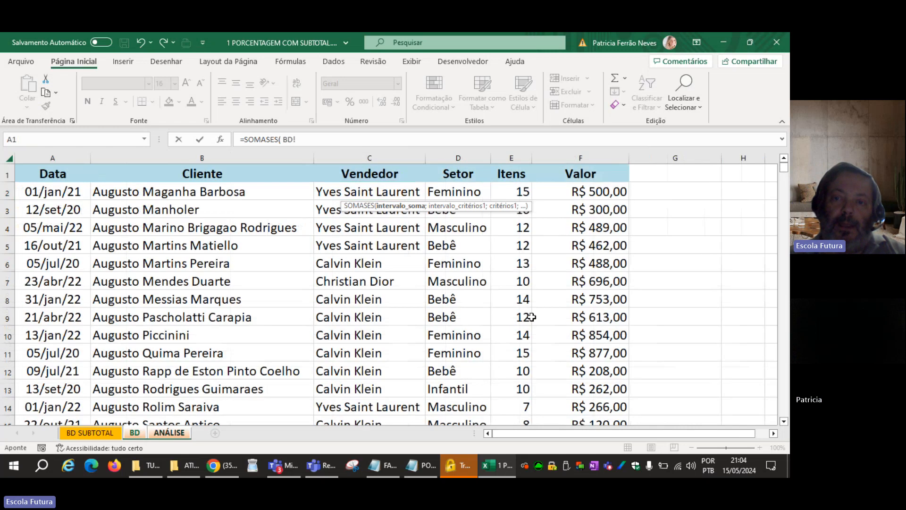
pyautogui.click(603, 156)
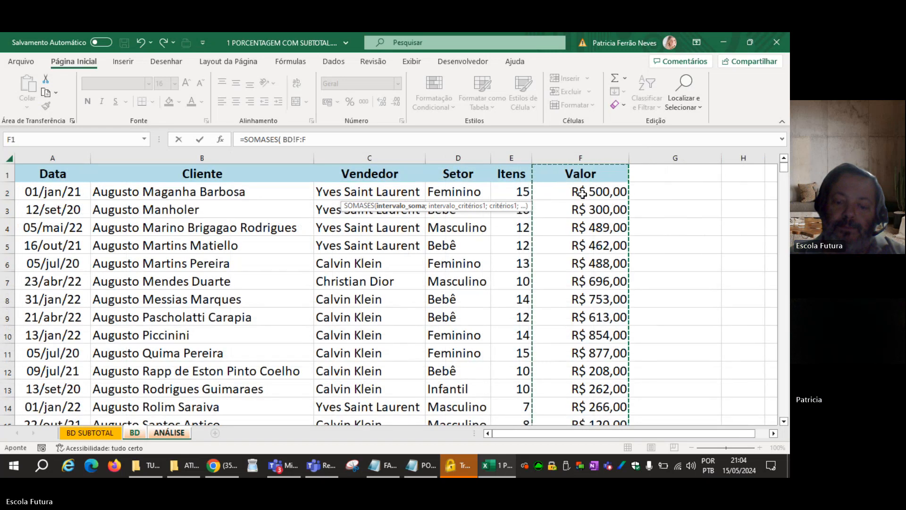
pyautogui.write(';')
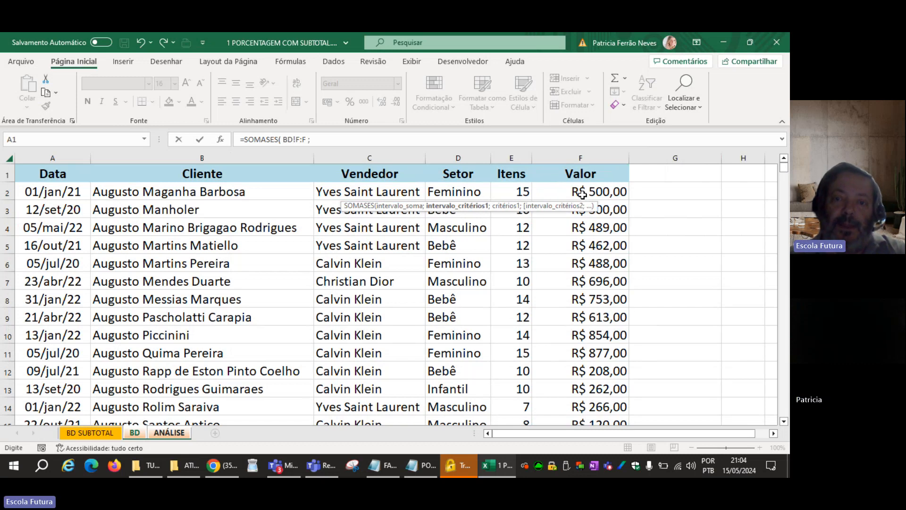
# Try completing the formula with BD!D2 as the criteria range and ANÁLISE!D2 as the criterion, and clear E2.
pyautogui.click(465, 156)
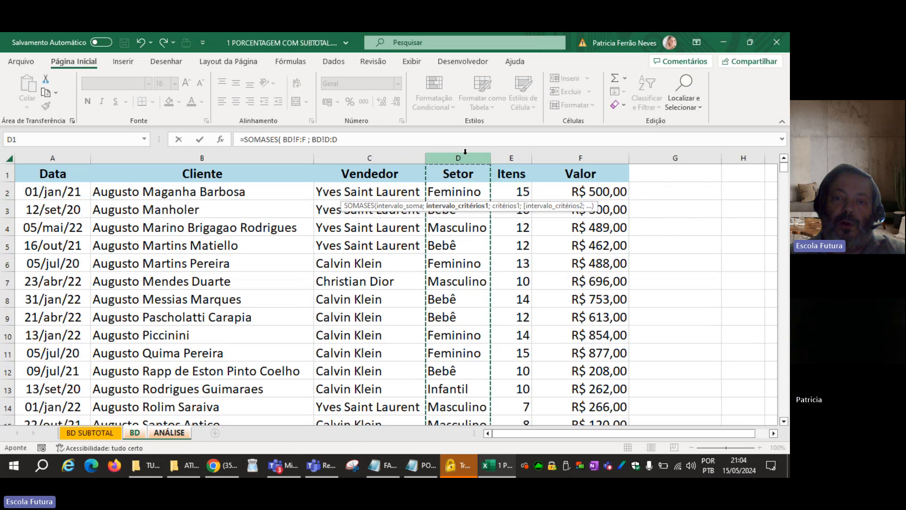
pyautogui.click(439, 193)
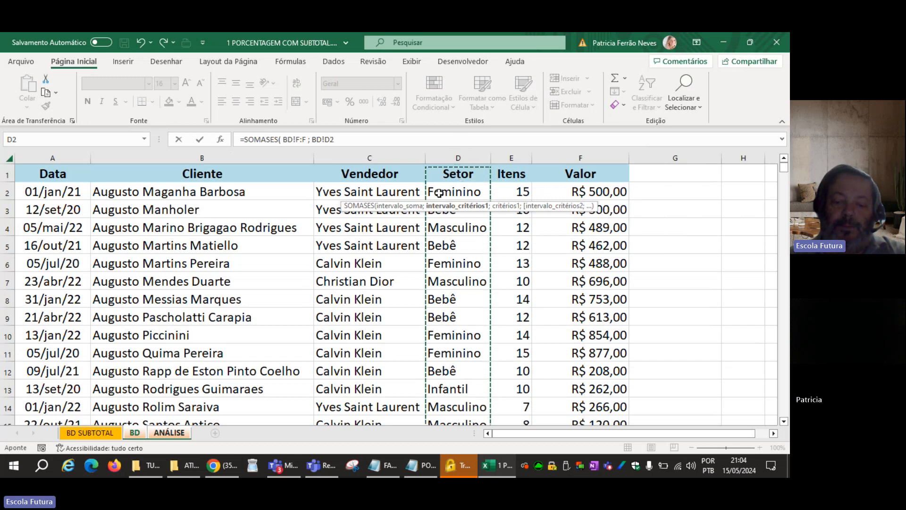
pyautogui.write(';')
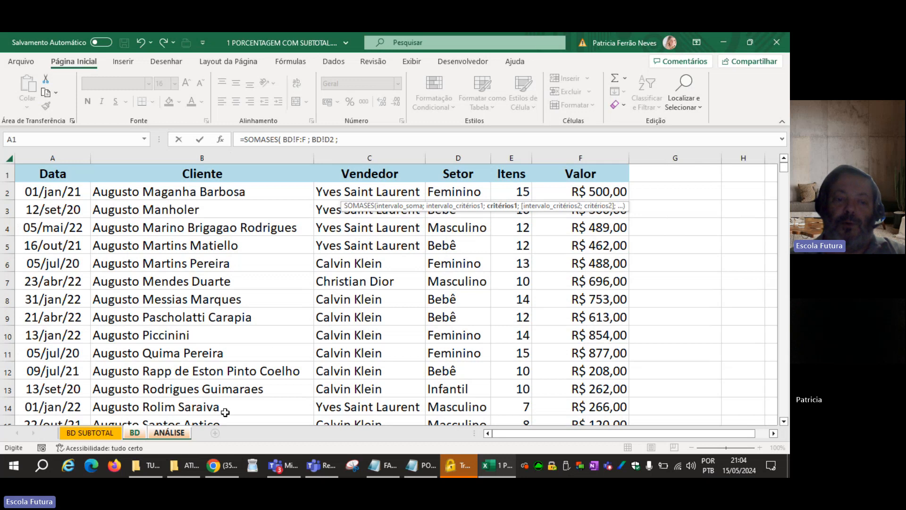
pyautogui.click(172, 433)
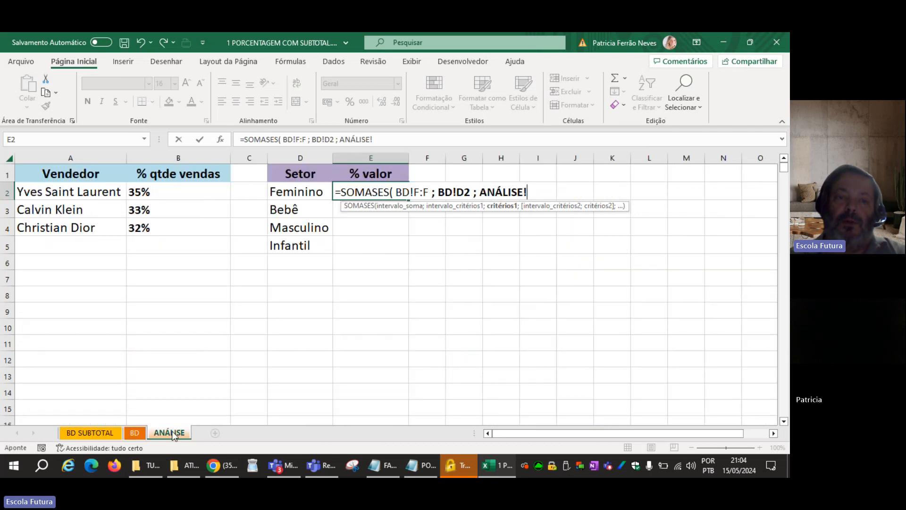
pyautogui.click(304, 191)
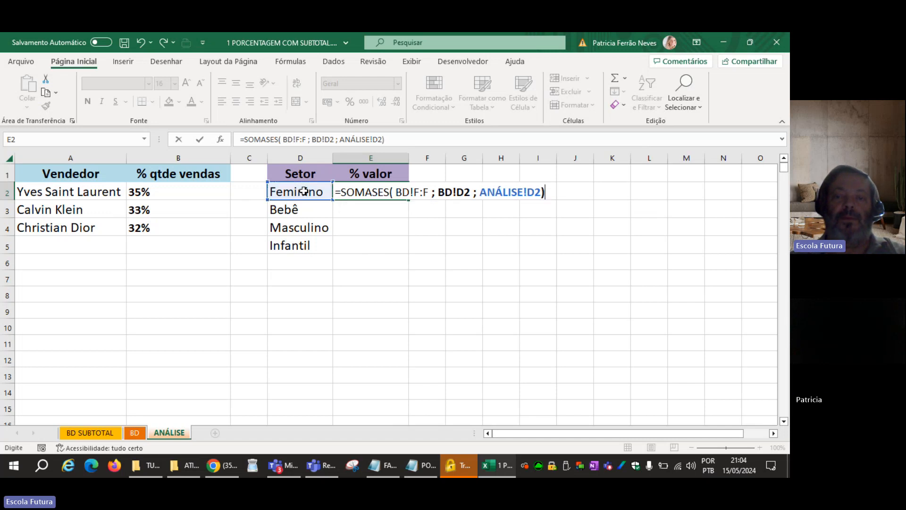
pyautogui.press('Return')
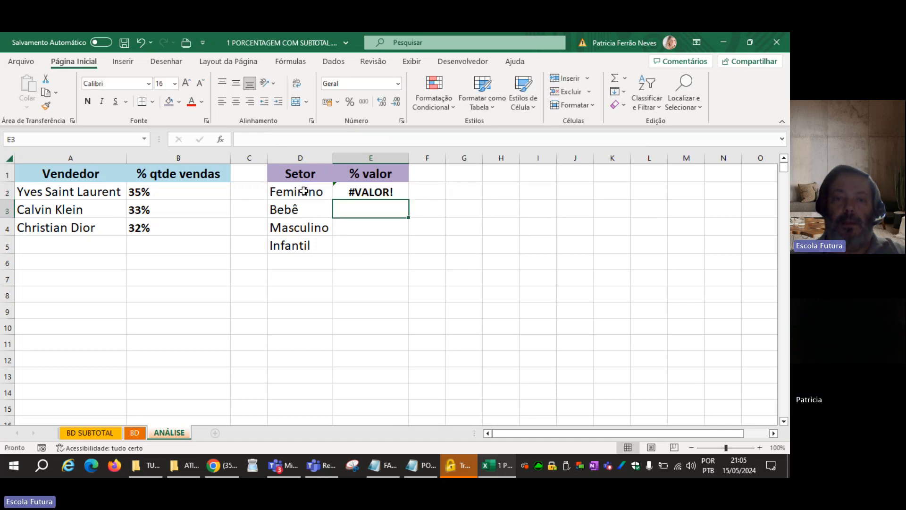
pyautogui.press('Up')
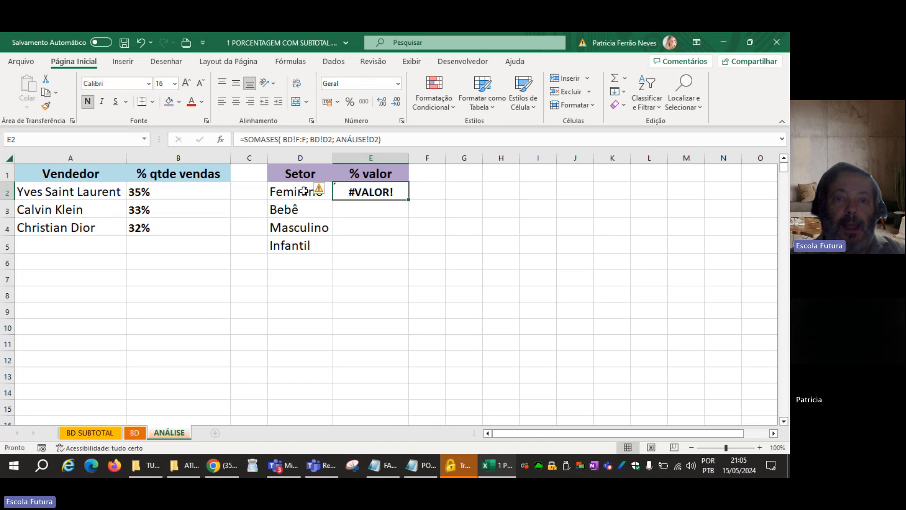
pyautogui.press('Delete')
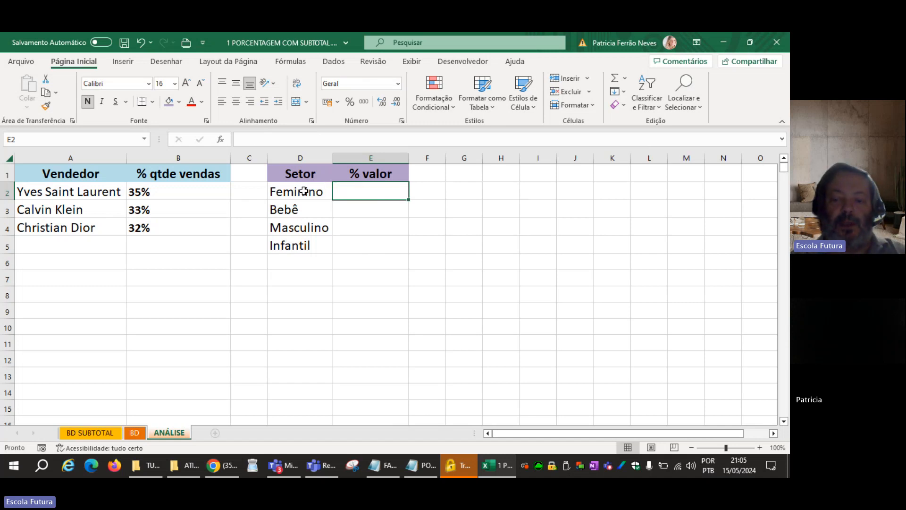
# Begin a new SOMASES formula in E2 using the BD sheet's Valor column (BD!F:F) as the sum range.
pyautogui.write('=SOMAS')
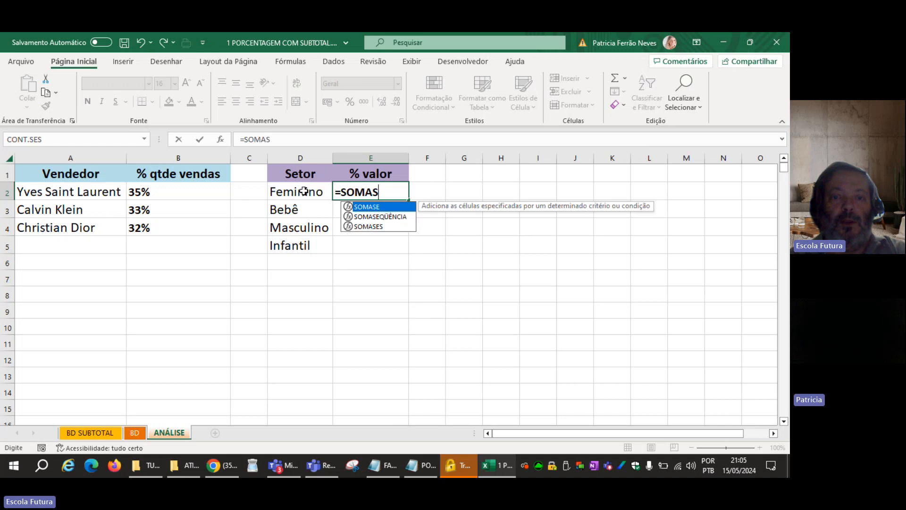
pyautogui.write('ES(')
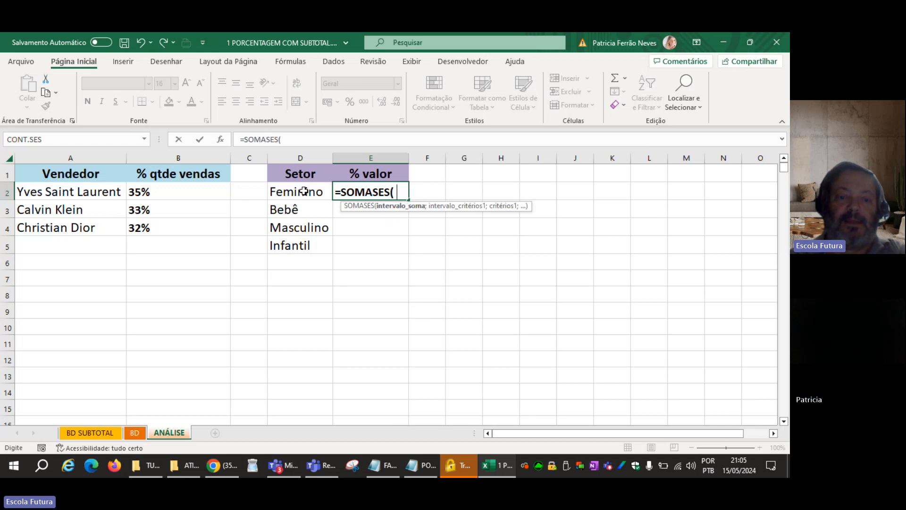
pyautogui.click(135, 433)
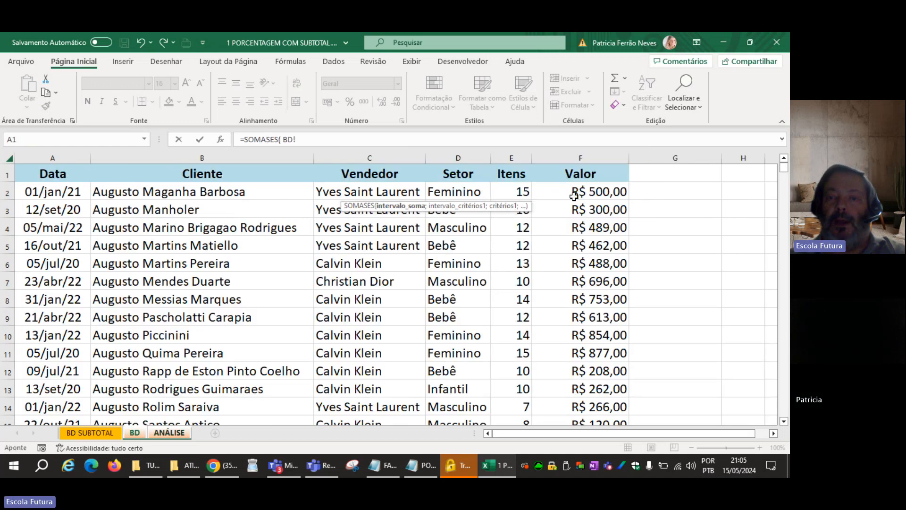
pyautogui.click(594, 157)
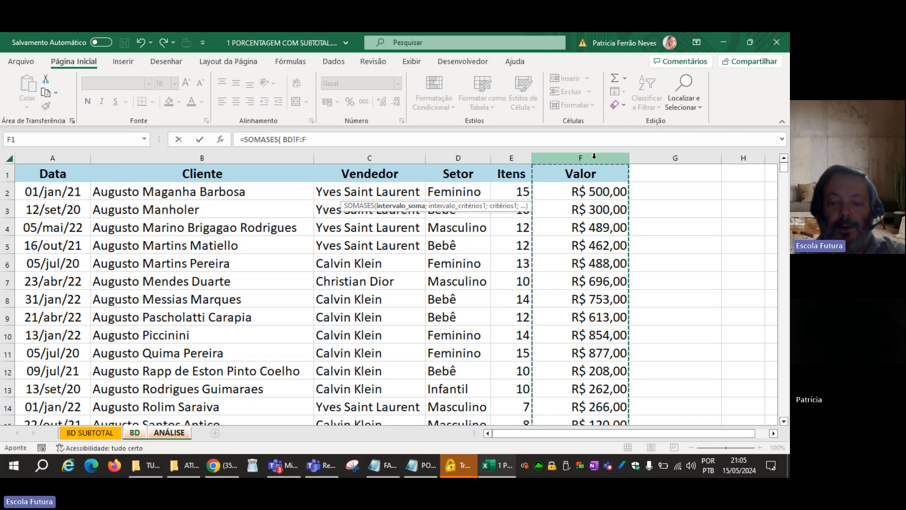
pyautogui.write(';')
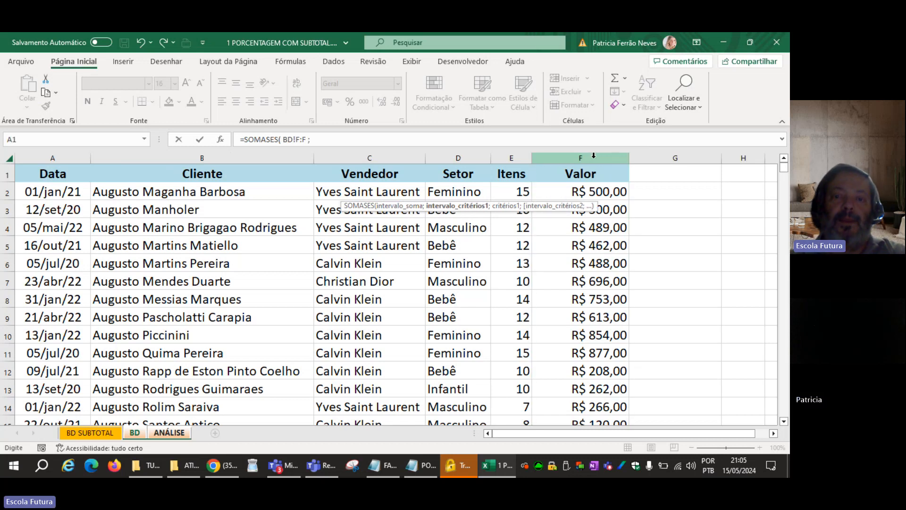
# Complete the SOMASES formula with the Setor column (BD!D:D) as the criteria range and ANÁLISE!D2 as the criterion.
pyautogui.click(463, 156)
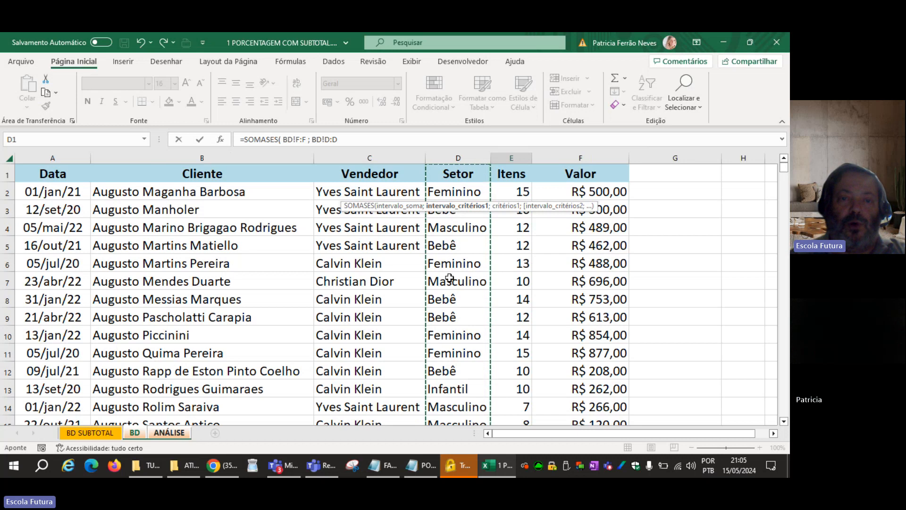
pyautogui.write(';')
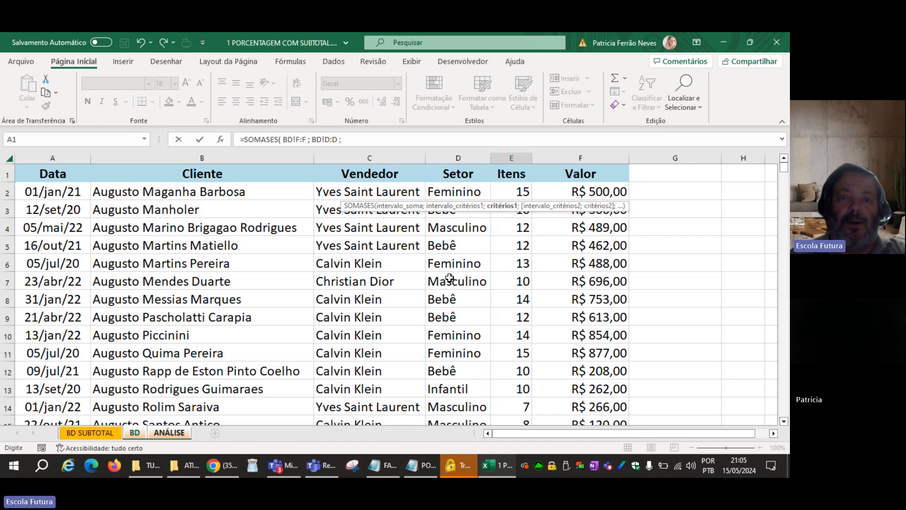
pyautogui.click(183, 434)
pyautogui.click(293, 193)
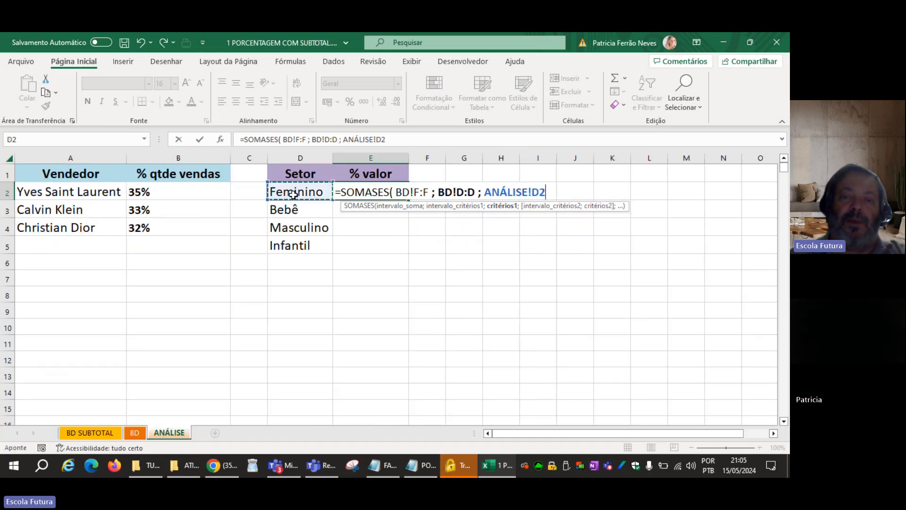
pyautogui.write(')')
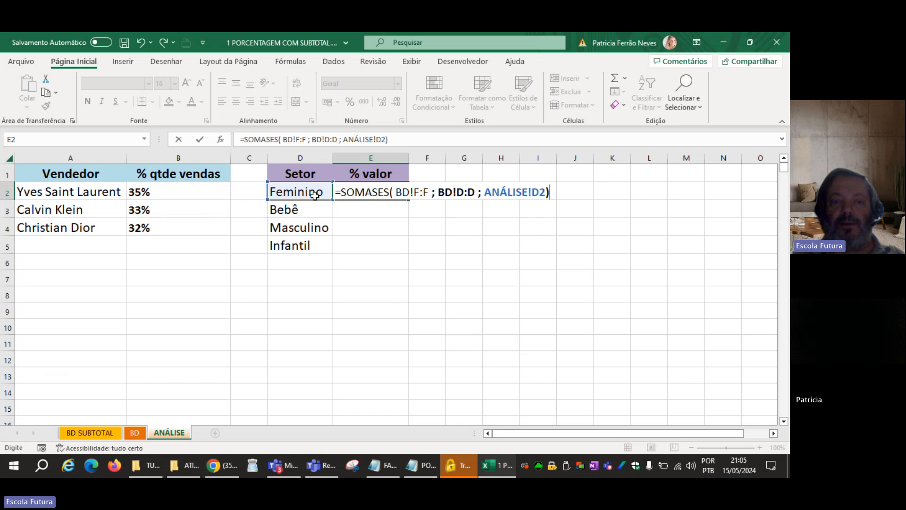
pyautogui.press('Return')
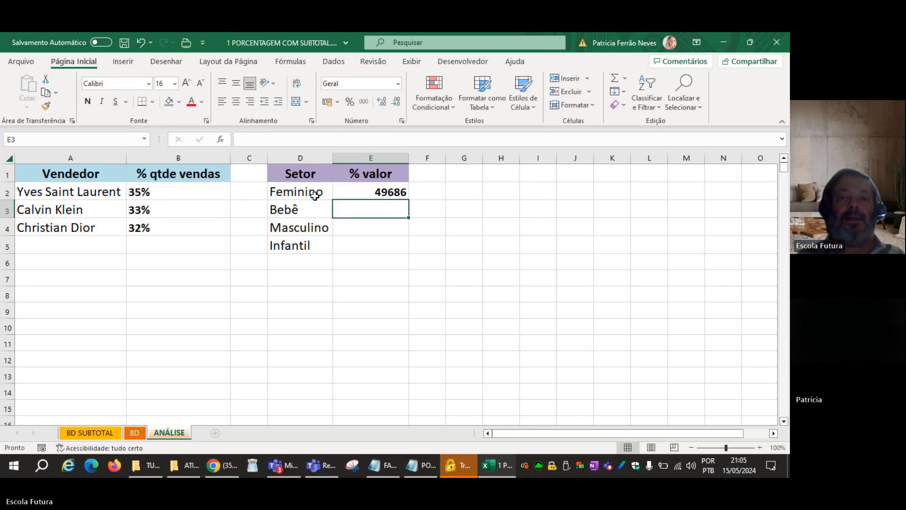
# Try filling the E2 formula down to E5, and clear the copies in E3:E5.
pyautogui.press('Up')
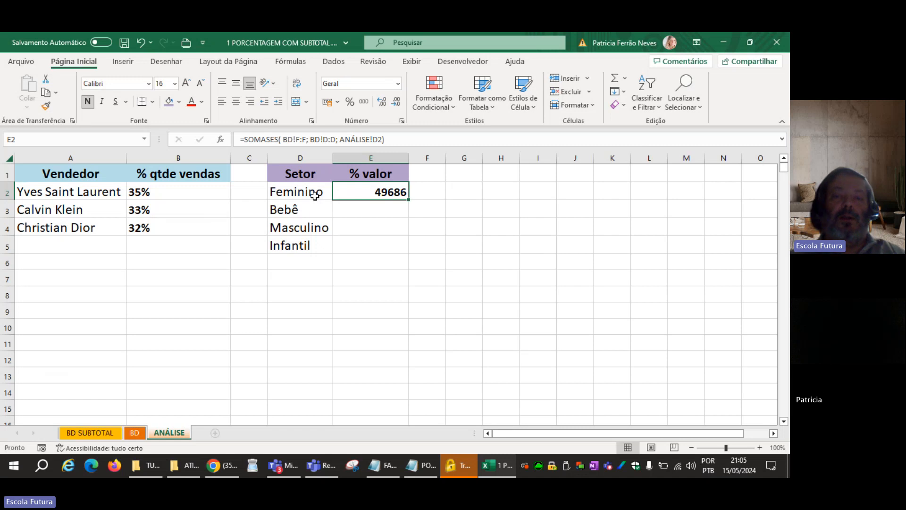
pyautogui.moveTo(408, 199); pyautogui.dragTo(398, 247)
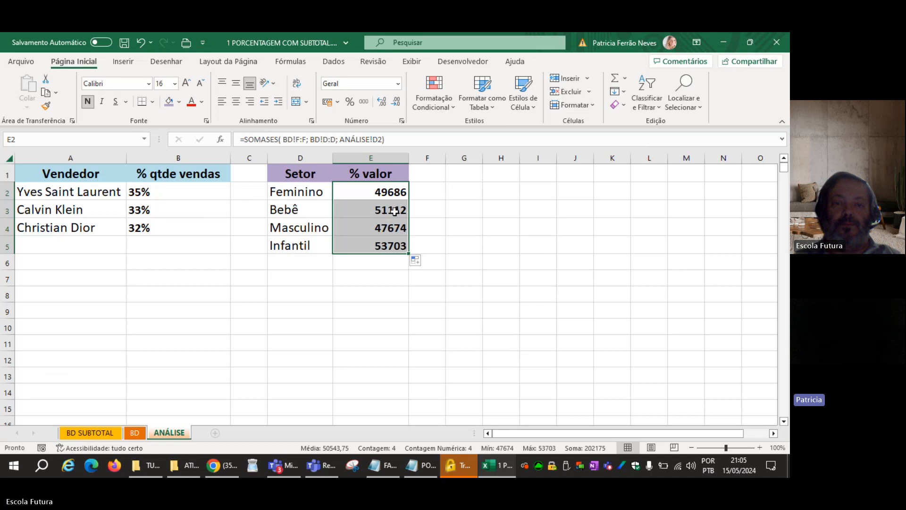
pyautogui.moveTo(395, 212); pyautogui.dragTo(398, 242)
pyautogui.press('Delete')
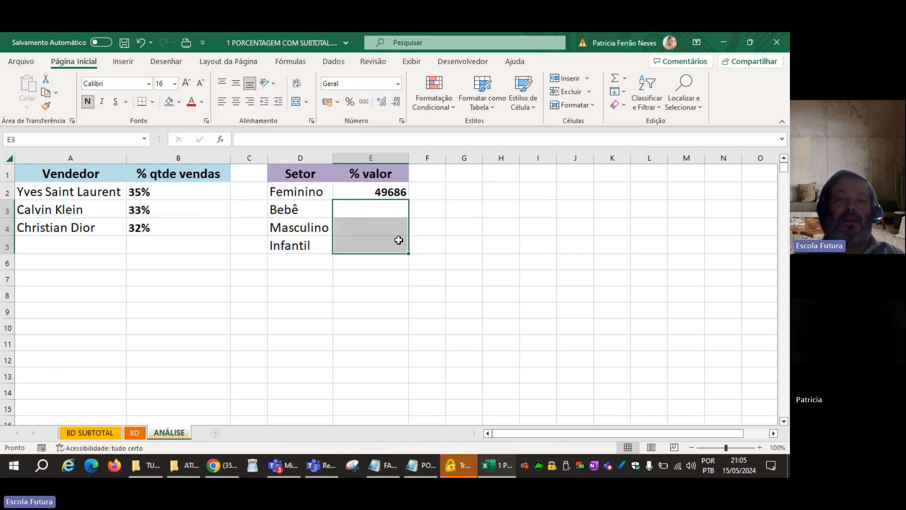
# Extend the E2 formula to divide the Feminino sum by the total of the Valor column, SOMA(BD!F:F).
pyautogui.click(375, 190)
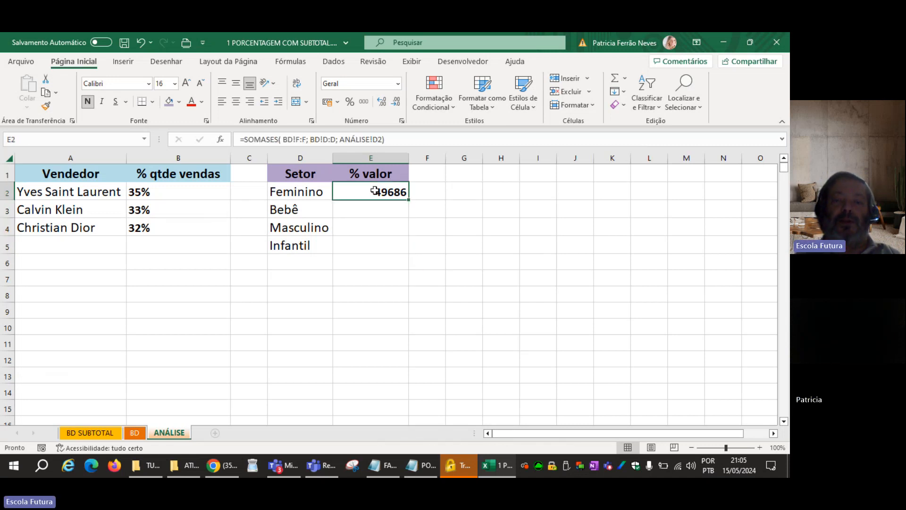
pyautogui.doubleClick(375, 190)
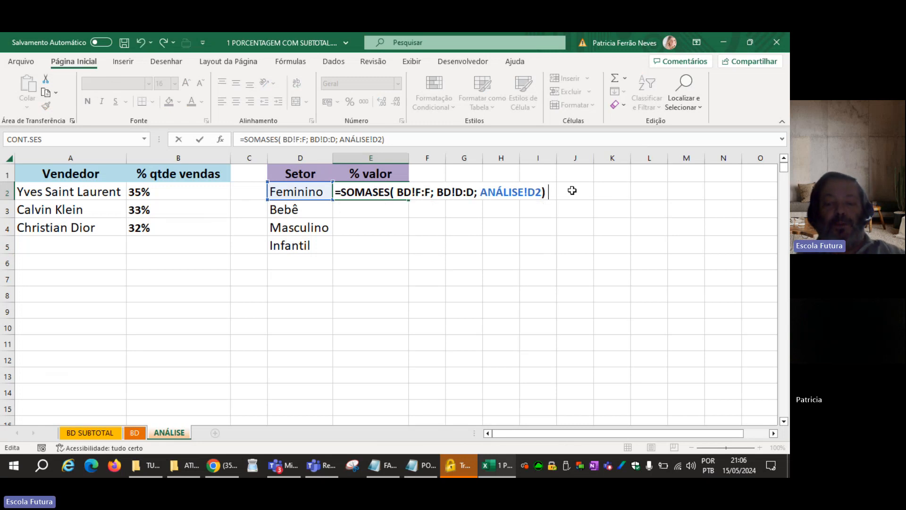
pyautogui.write('/SOMA(')
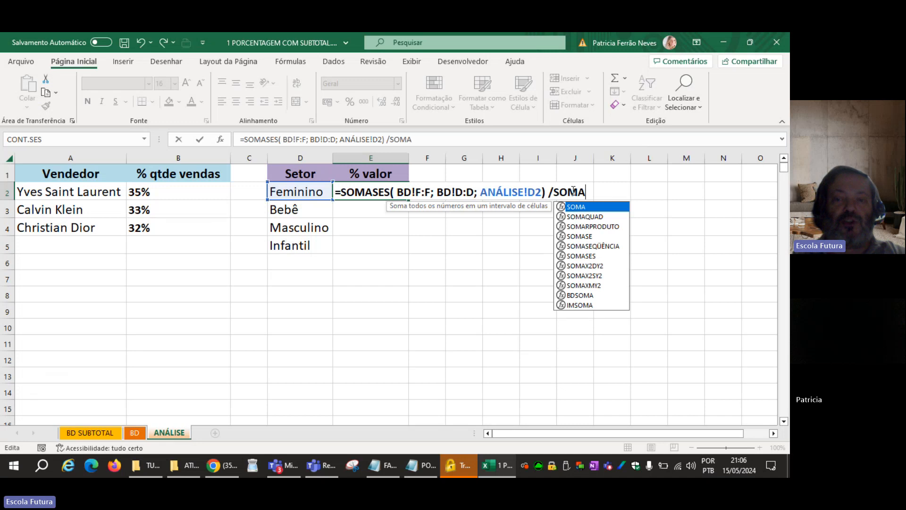
pyautogui.click(137, 432)
pyautogui.click(569, 154)
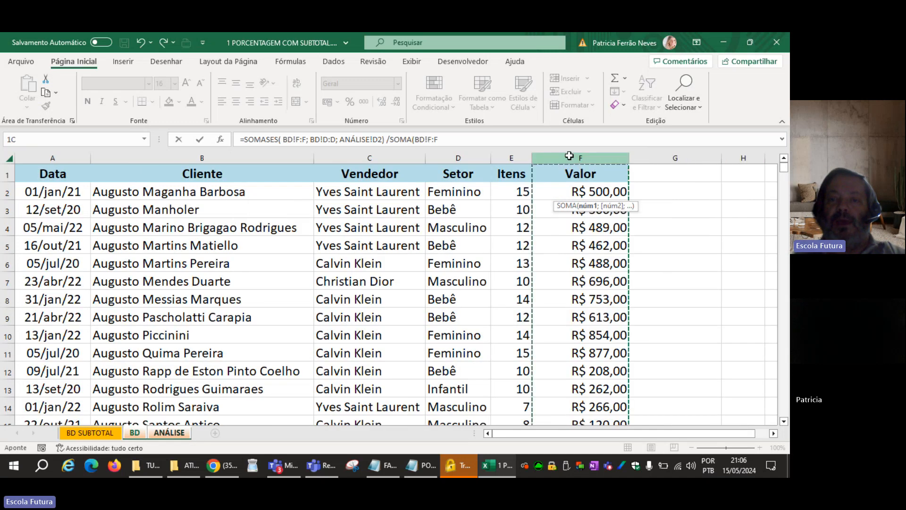
pyautogui.write(')')
pyautogui.press('Return')
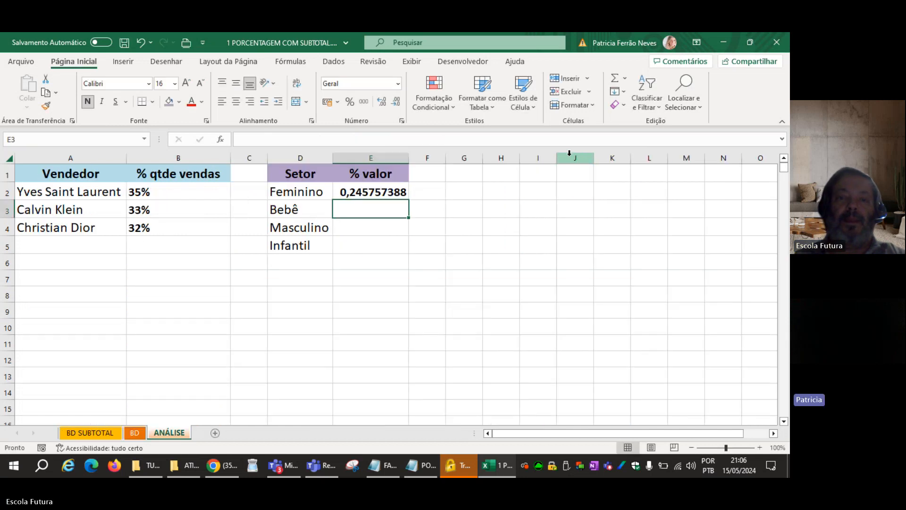
# Format E2 as a percentage and fill it down through E5 for the remaining sectors.
pyautogui.press('Up')
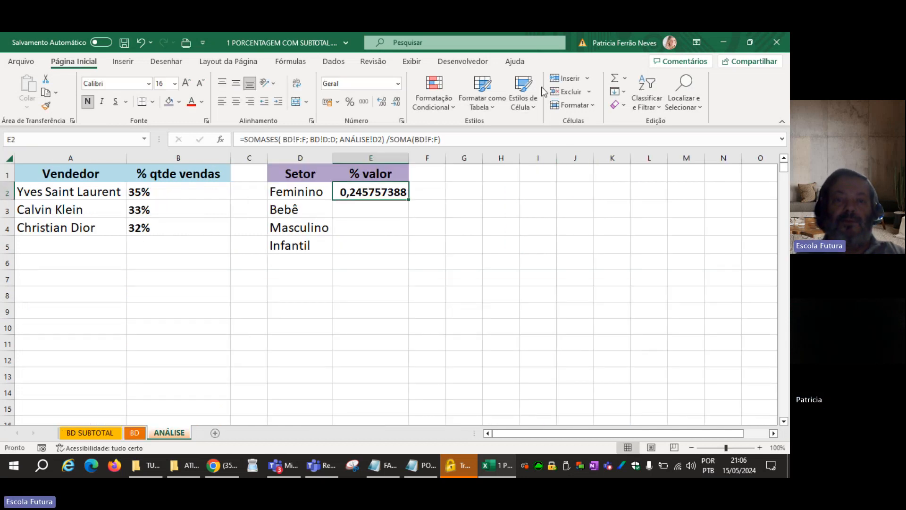
pyautogui.click(350, 103)
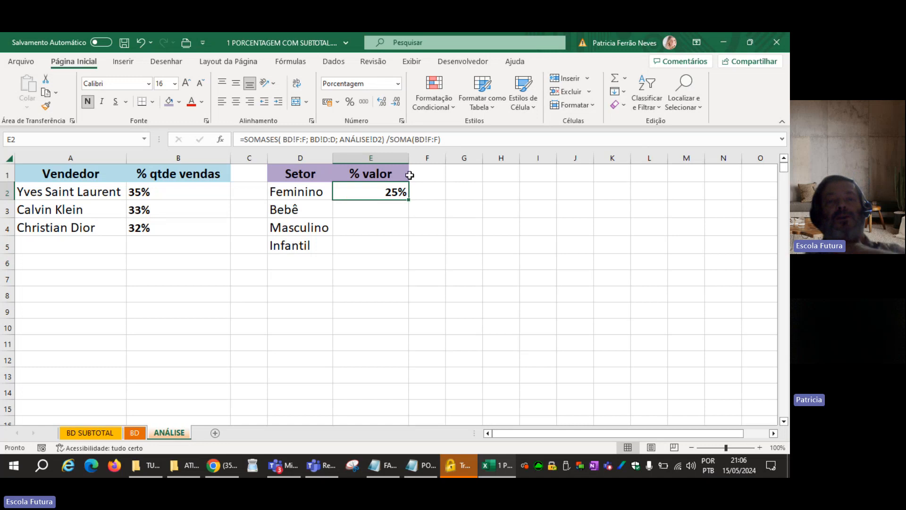
pyautogui.moveTo(409, 199); pyautogui.dragTo(401, 252)
pyautogui.click(388, 308)
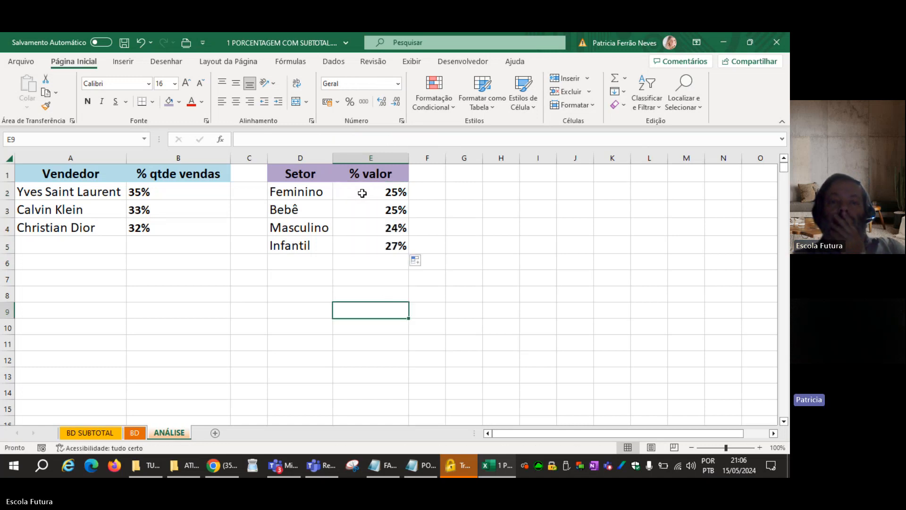
# Examine the arguments of the E2 formula and the Valor and Setor columns it references on the BD sheet.
pyautogui.doubleClick(364, 189)
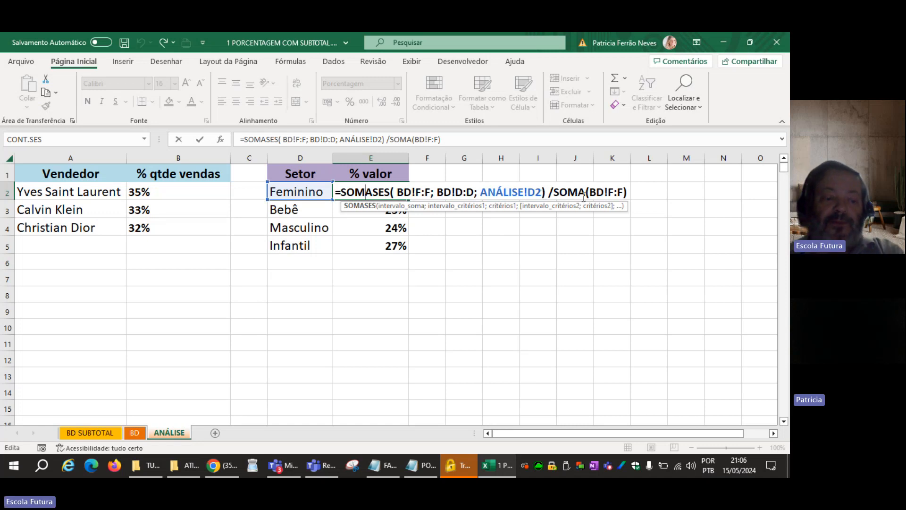
pyautogui.hotkey('ctrl', 'Return')
pyautogui.click(135, 433)
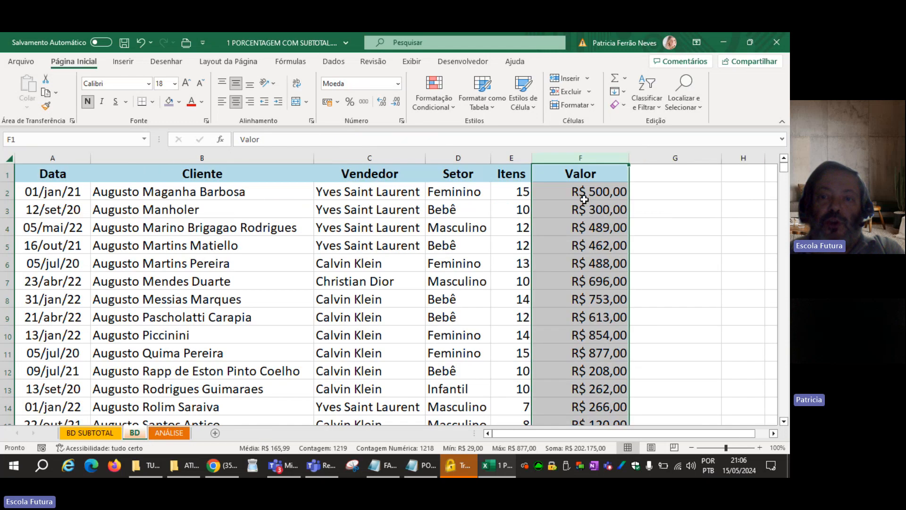
pyautogui.click(457, 156)
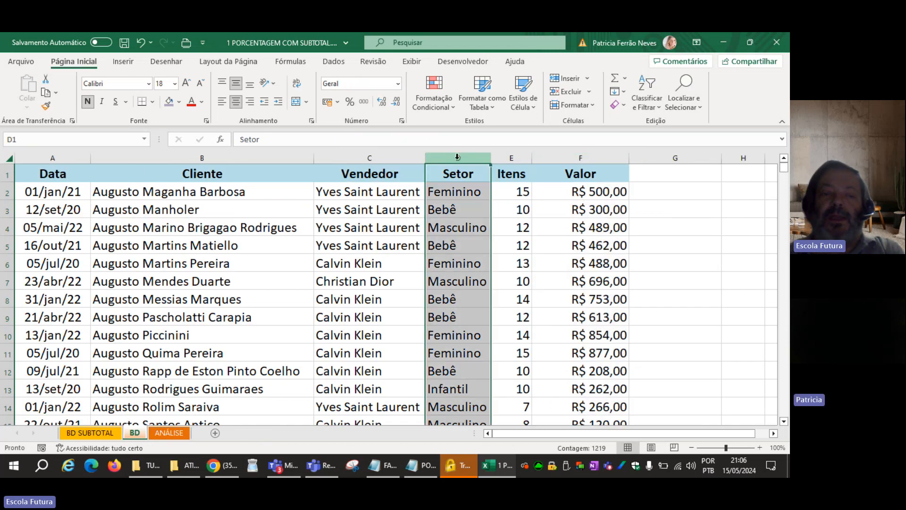
pyautogui.click(166, 434)
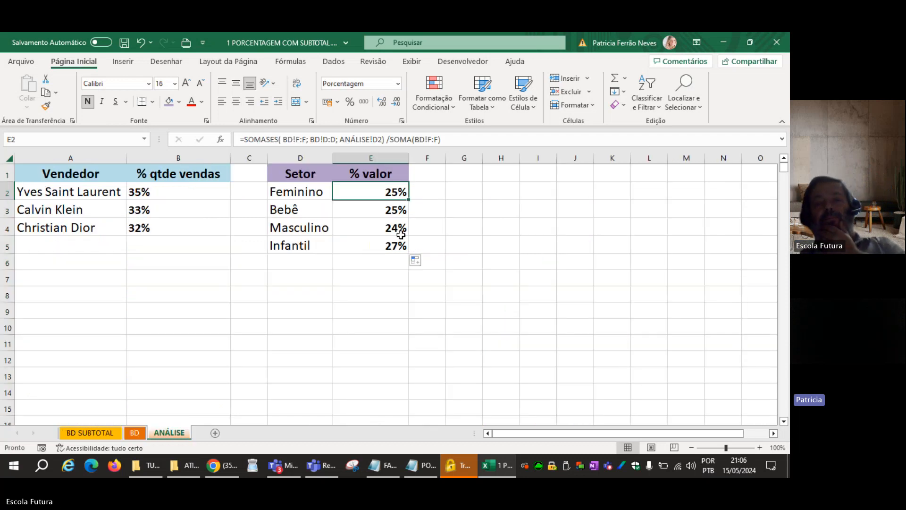
pyautogui.click(356, 188)
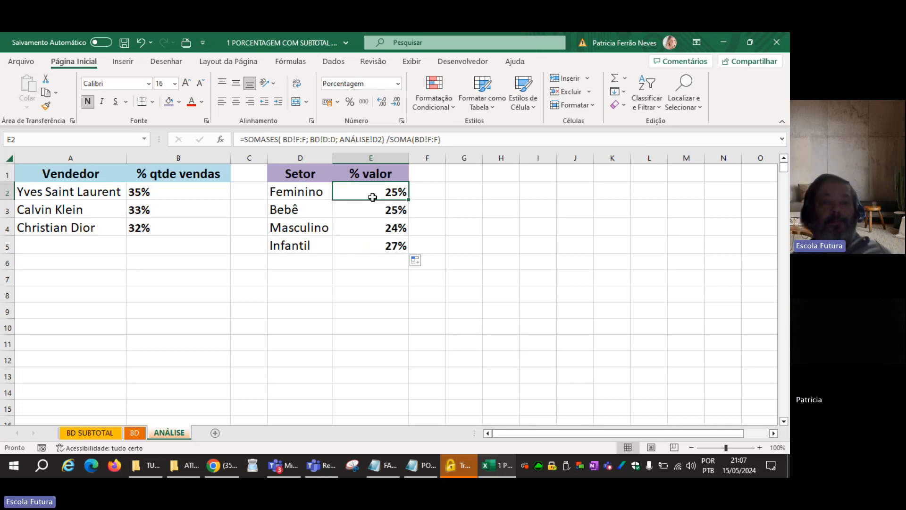
pyautogui.doubleClick(366, 191)
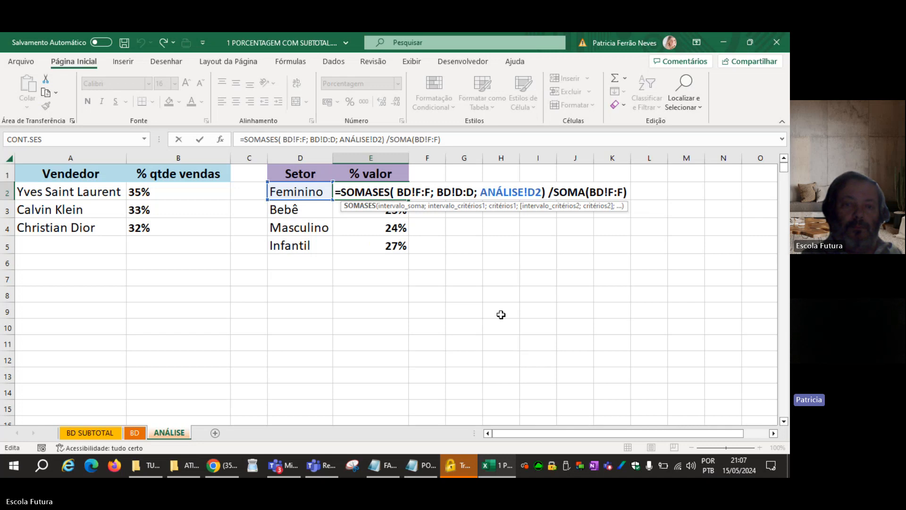
pyautogui.press('Right')
pyautogui.press('Right')
pyautogui.press('Right')
pyautogui.press('Right')
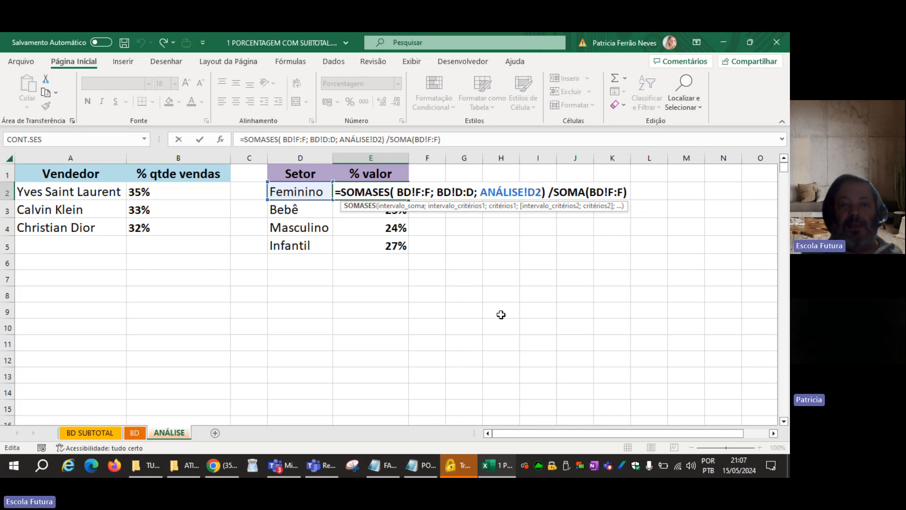
pyautogui.hotkey('shift', 'Left')
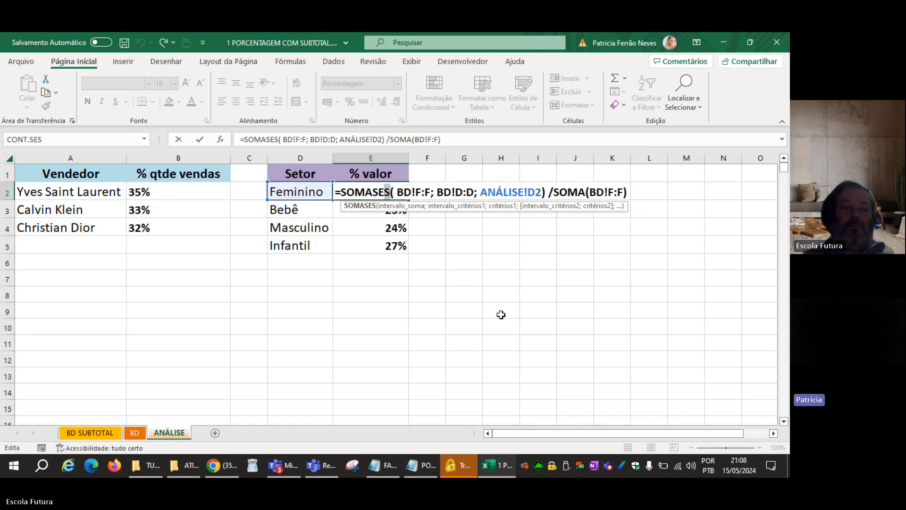
pyautogui.hotkey('ctrl', 'Return')
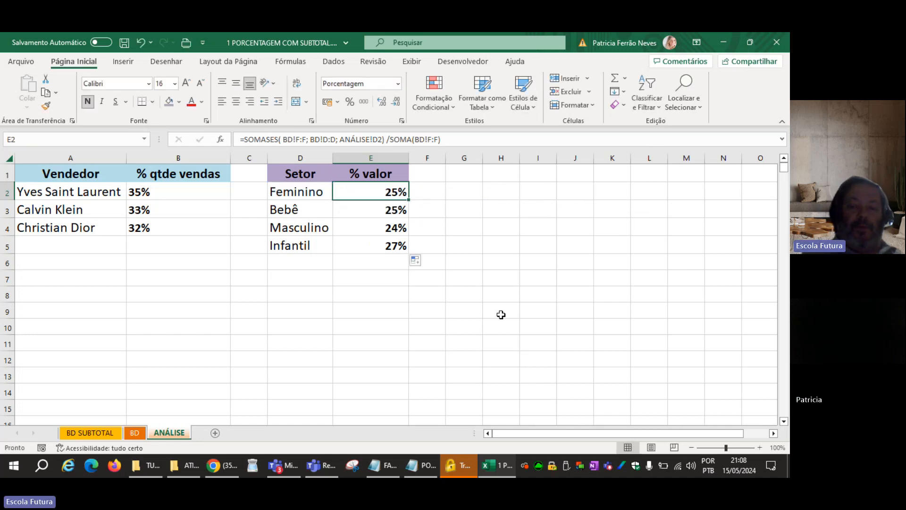
# Clear the % valor formulas from cells E2 through E5.
pyautogui.press('Delete')
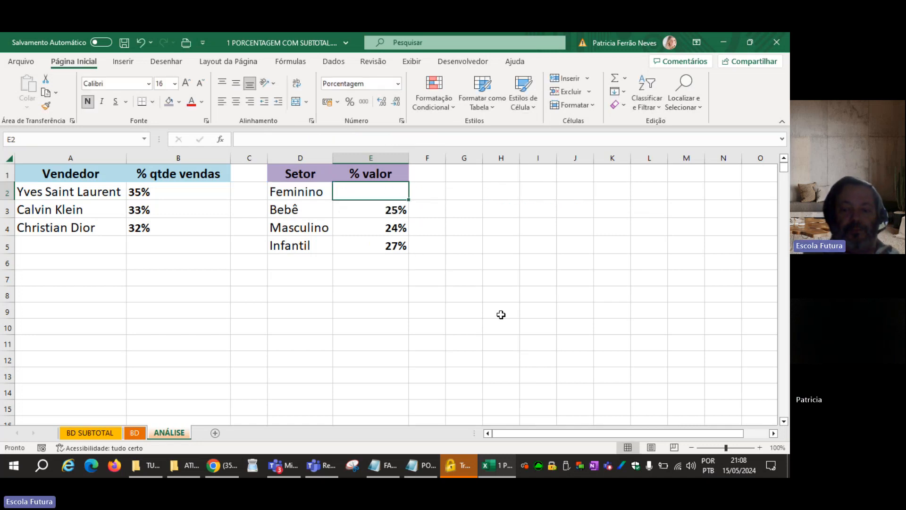
pyautogui.press('Down')
pyautogui.press('Delete')
pyautogui.press('Down')
pyautogui.press('Delete')
pyautogui.press('Down')
pyautogui.press('Delete')
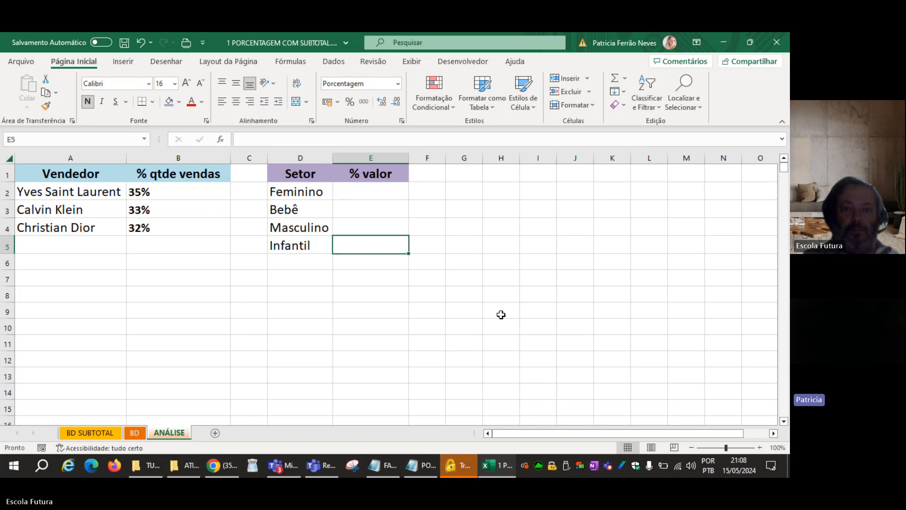
# Start a SOMASES formula in E2 using the Valor column BD!F:F as the sum range.
pyautogui.press('Up')
pyautogui.press('Up')
pyautogui.press('Up')
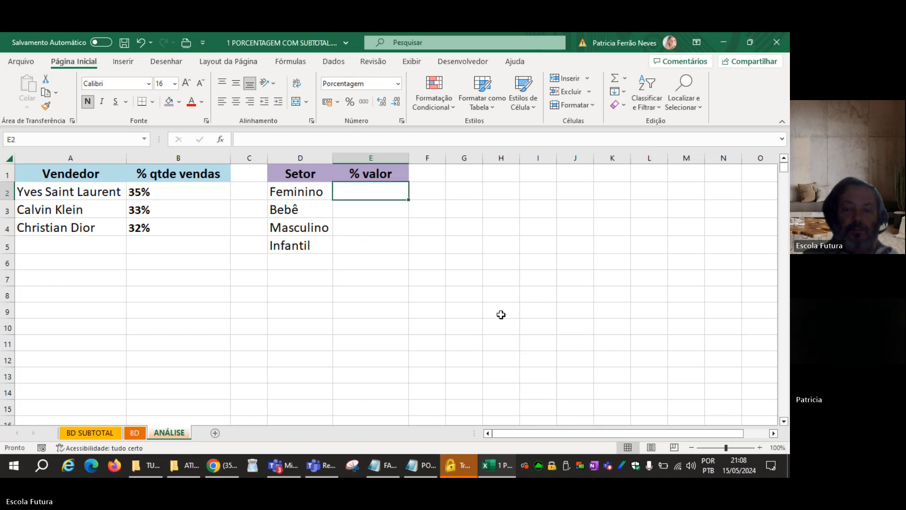
pyautogui.write('=')
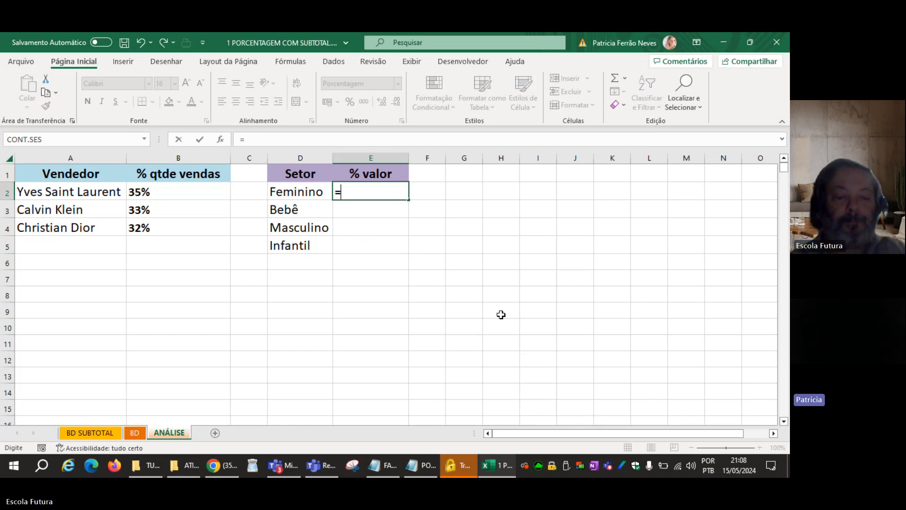
pyautogui.write('SOMASES')
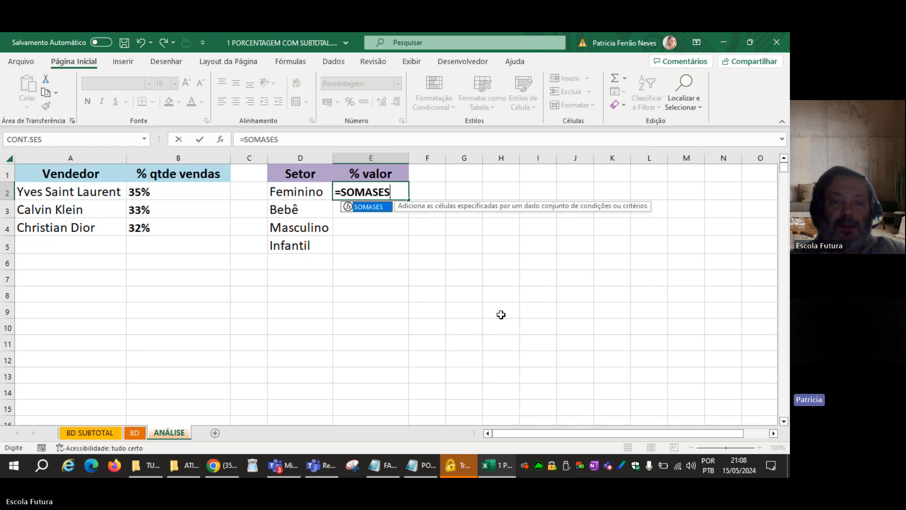
pyautogui.write('(')
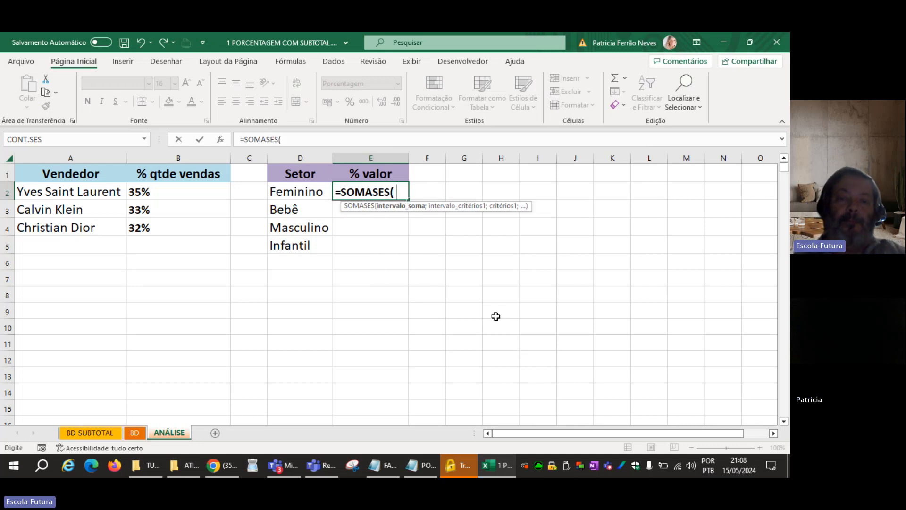
pyautogui.click(137, 432)
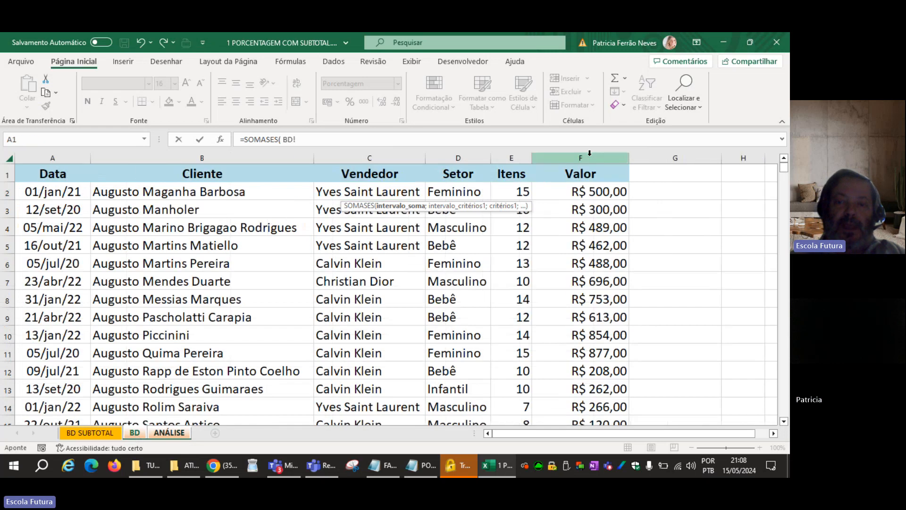
pyautogui.click(589, 152)
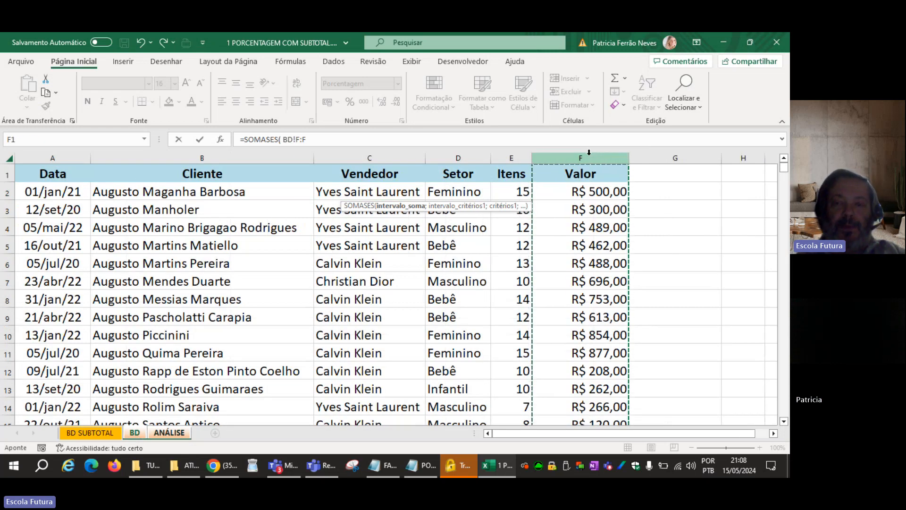
pyautogui.write(';')
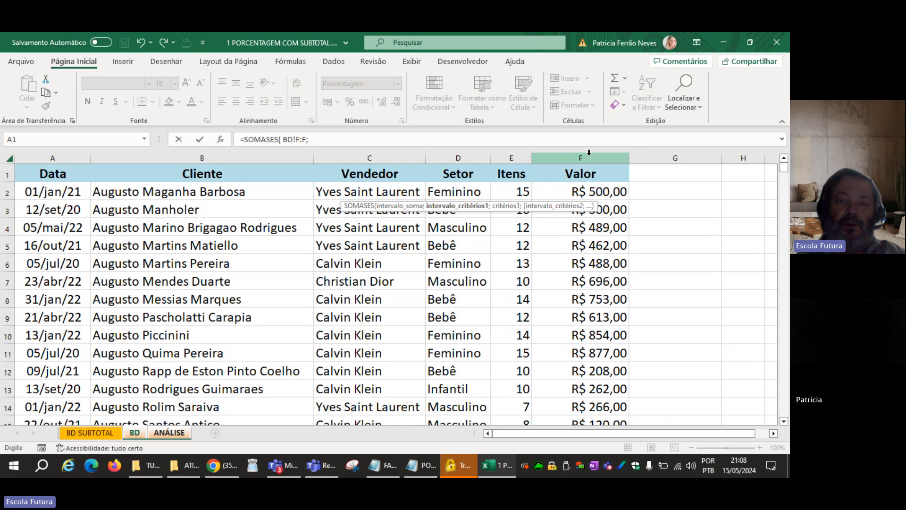
# Complete the E2 formula with the Setor column BD!D:D as criteria range and ANÁLISE!D2 as criterion, and set the cell to General format.
pyautogui.click(459, 158)
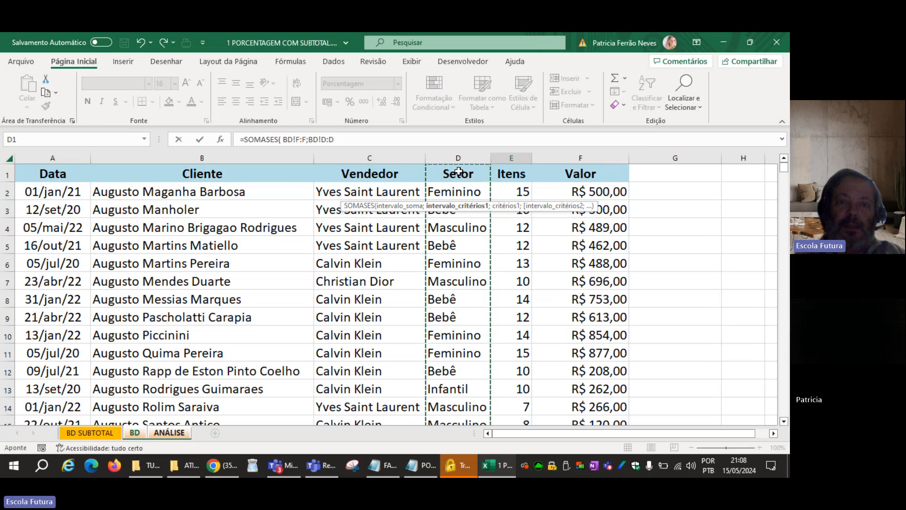
pyautogui.write(';')
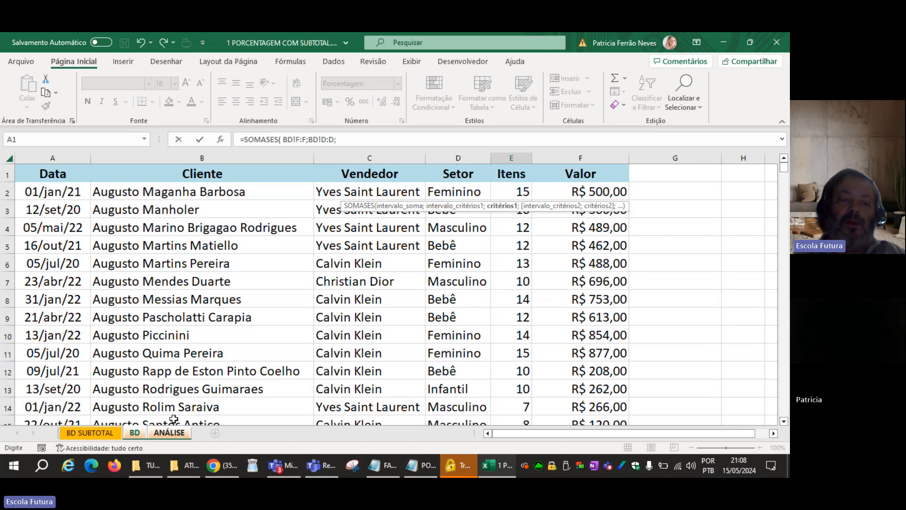
pyautogui.click(163, 436)
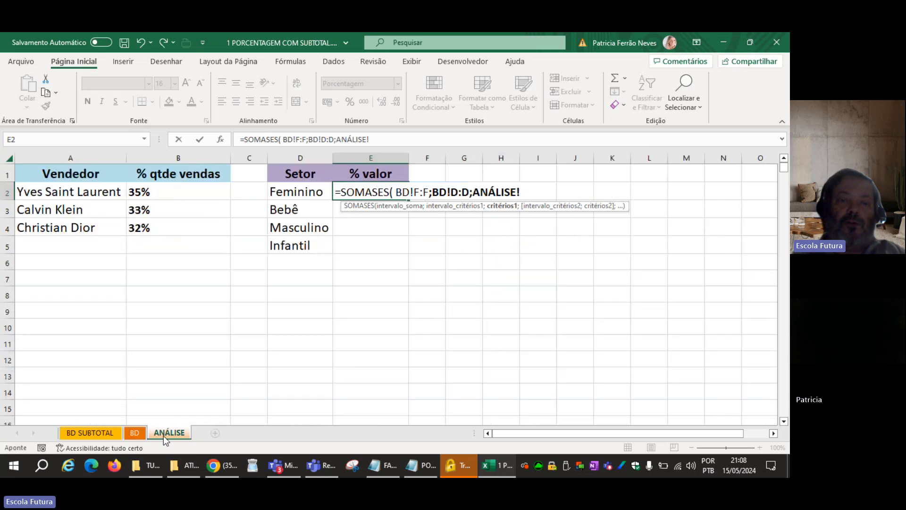
pyautogui.click(282, 190)
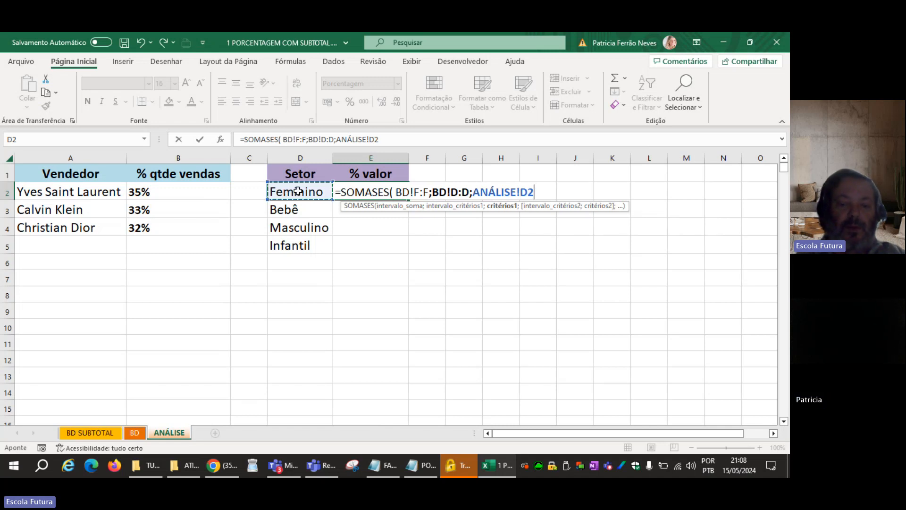
pyautogui.write(')')
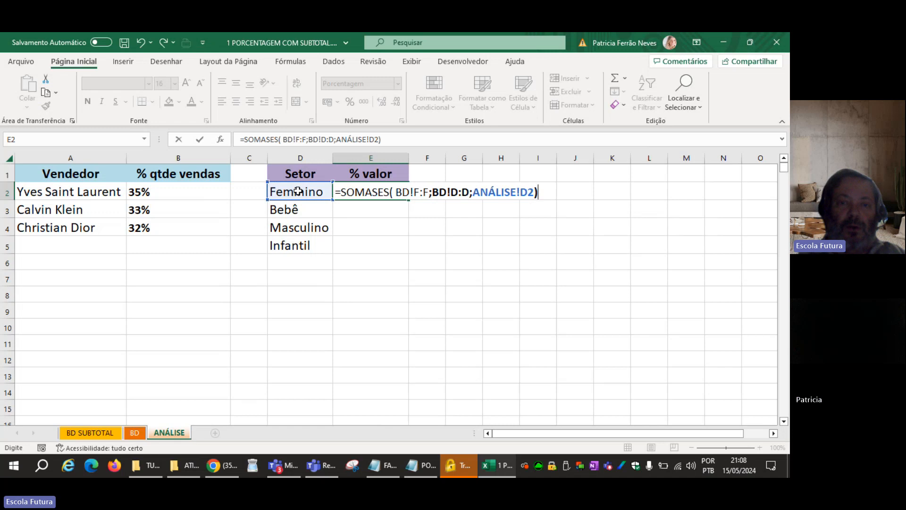
pyautogui.press('Return')
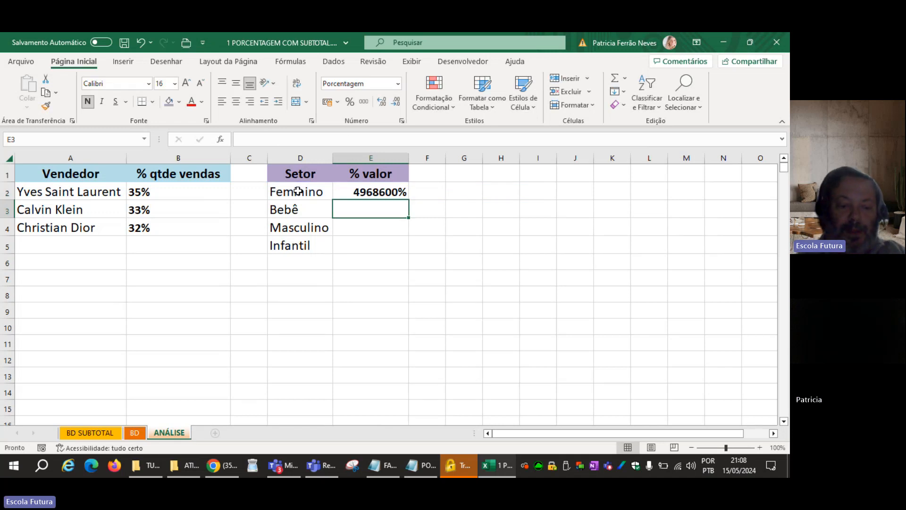
pyautogui.press('Up')
pyautogui.hotkey('ctrl', 'shift', '~')
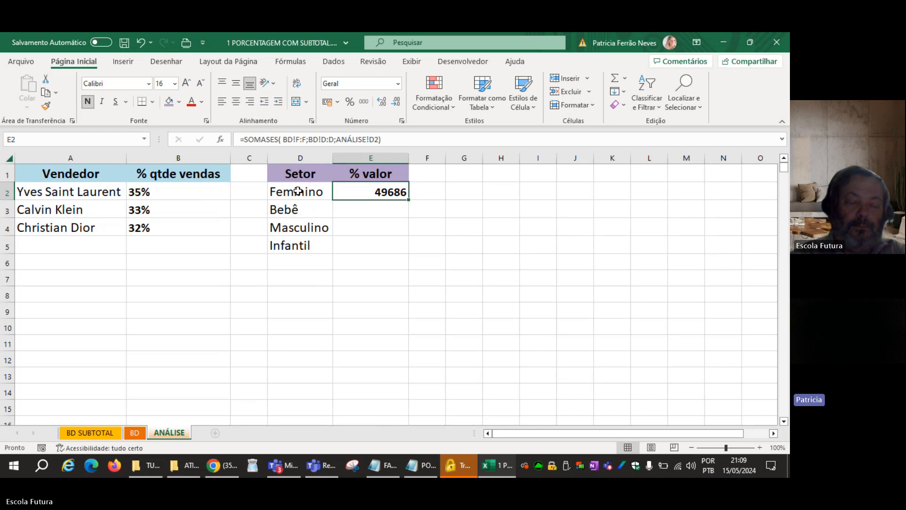
# Extend the E2 formula to divide the sector sum by the whole Valor column's total, SOMA(BD!F:F).
pyautogui.press('F2')
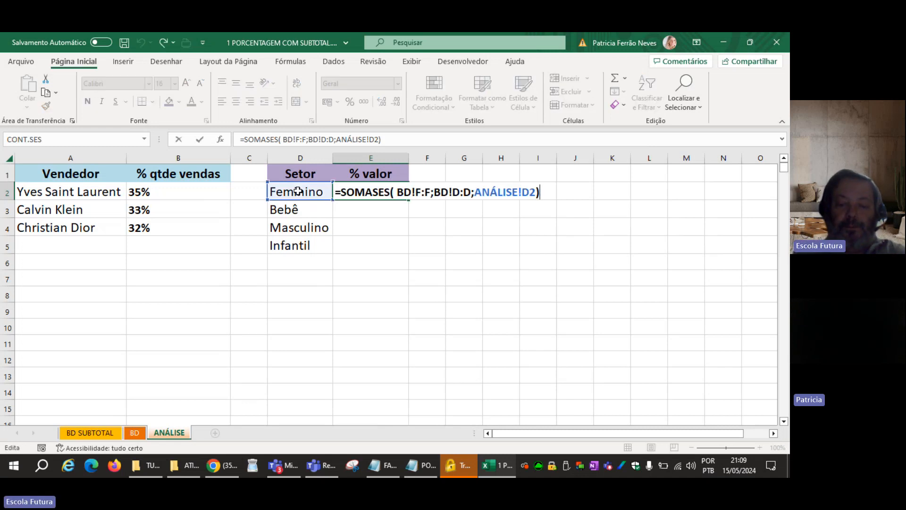
pyautogui.write('/')
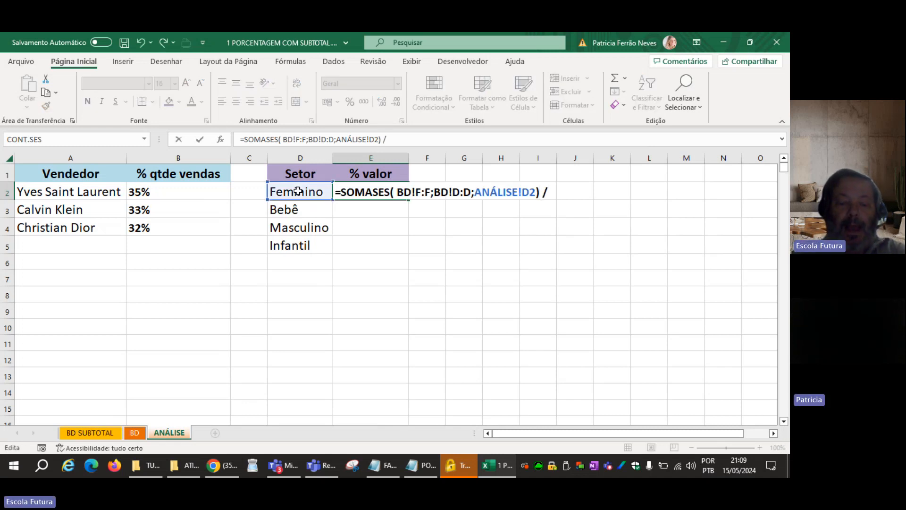
pyautogui.write(' SOMA')
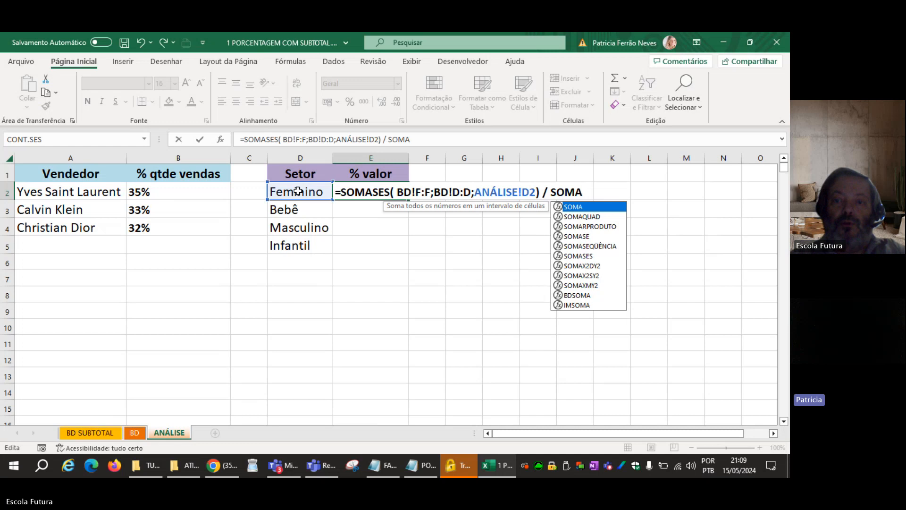
pyautogui.write('(')
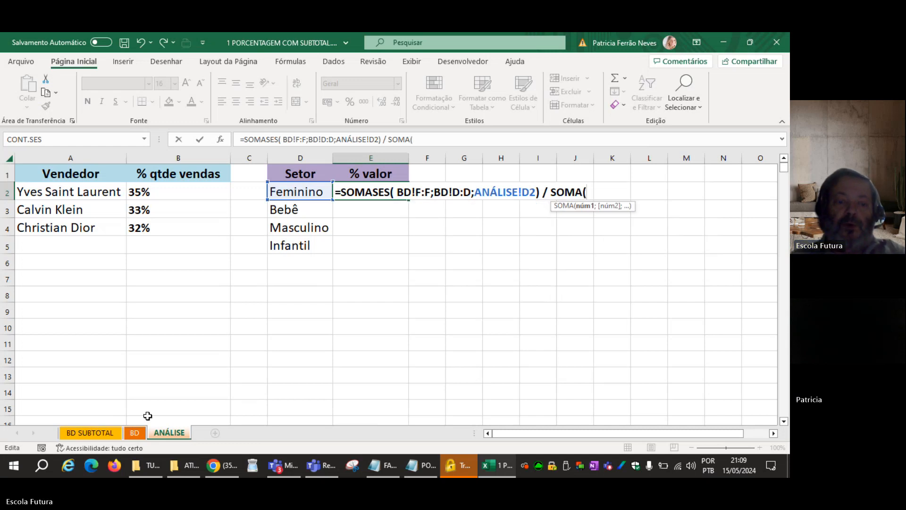
pyautogui.click(137, 433)
pyautogui.click(589, 157)
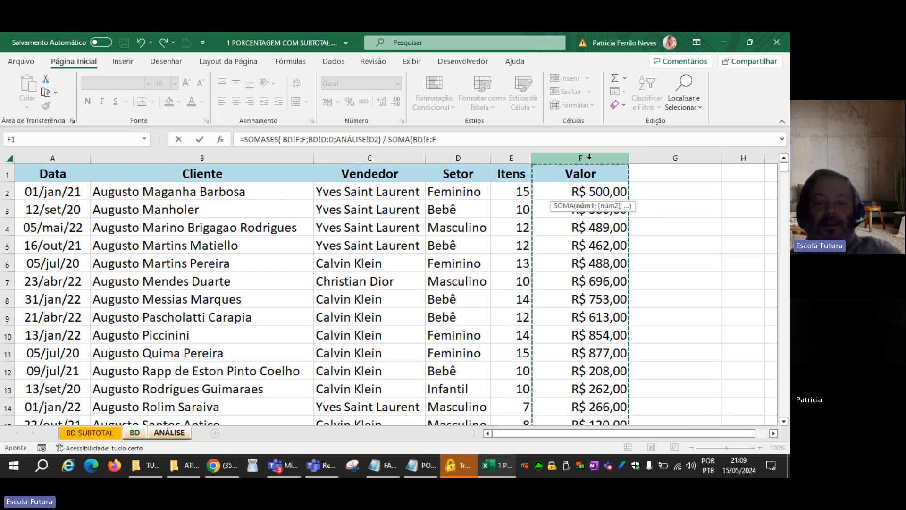
pyautogui.write(')')
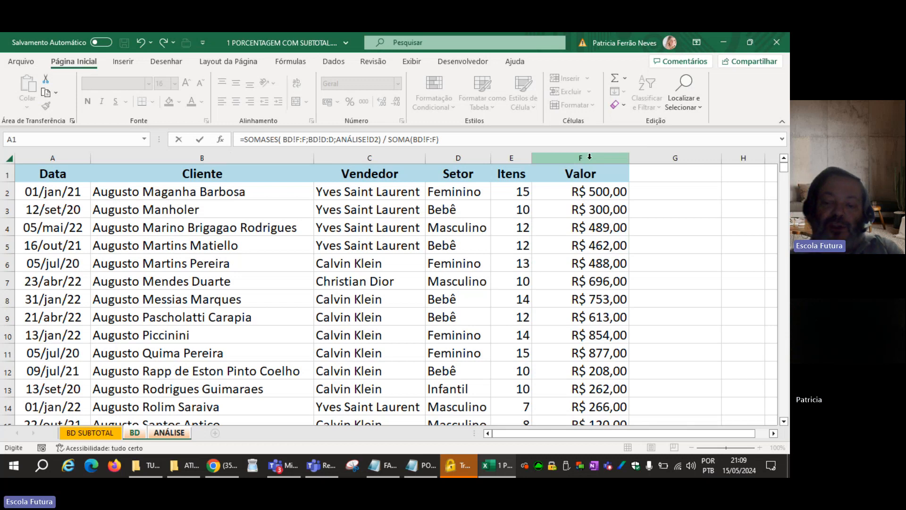
pyautogui.press('Return')
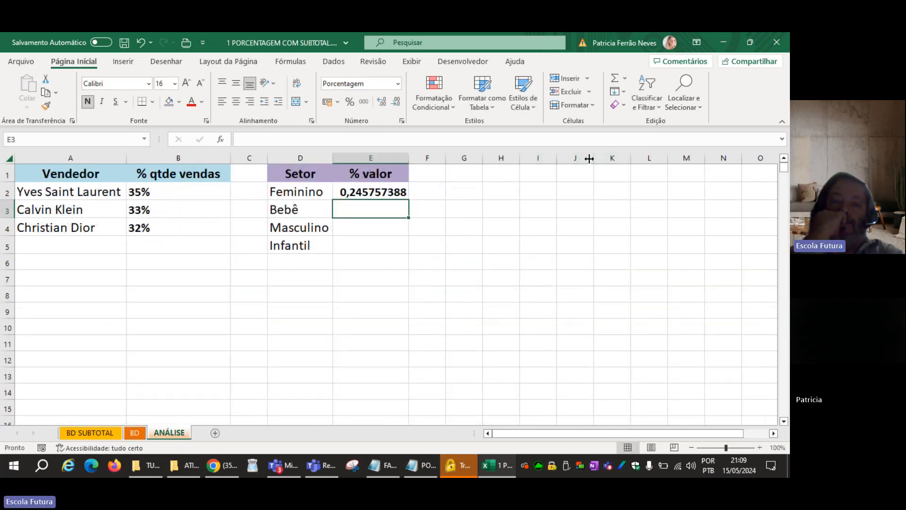
# Format E2 as a percentage and copy its formula down through E5.
pyautogui.press('Up')
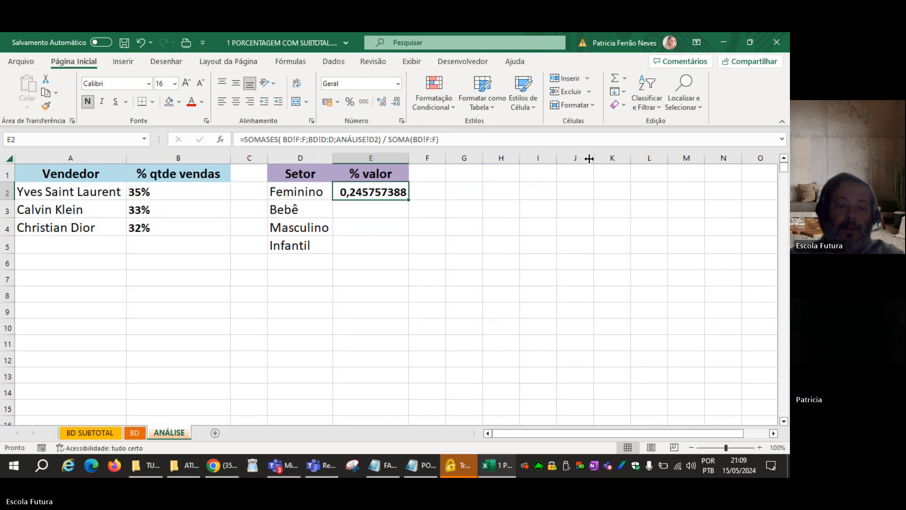
pyautogui.click(349, 102)
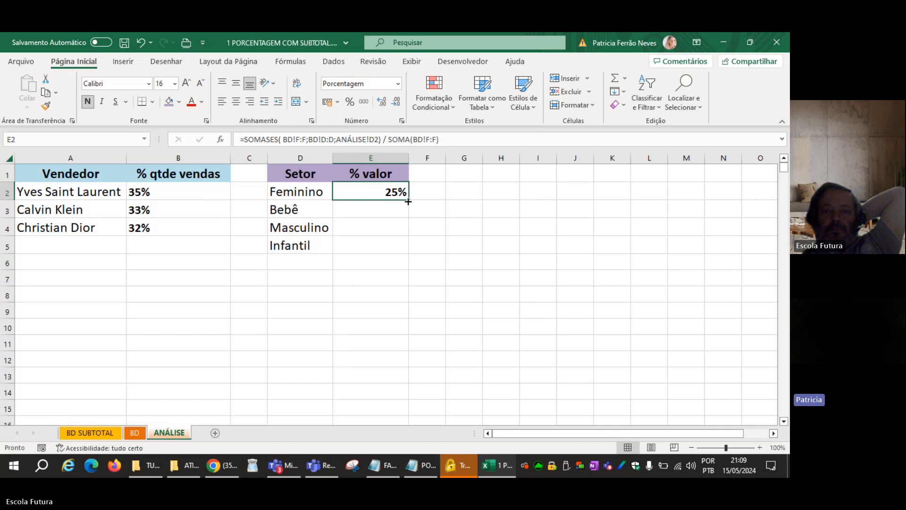
pyautogui.moveTo(409, 200); pyautogui.dragTo(401, 248)
pyautogui.click(385, 293)
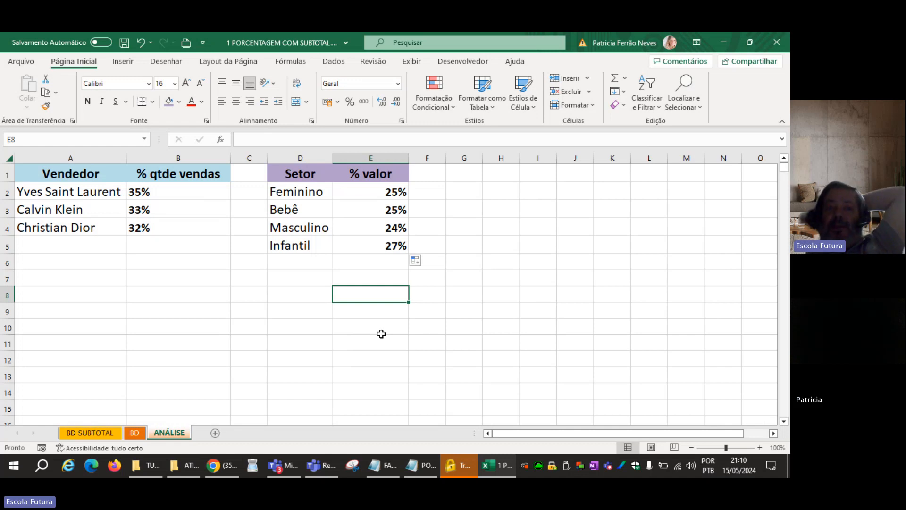
# Check the sums of the % qtde vendas and % valor columns, and review the formula in E2.
pyautogui.moveTo(174, 192); pyautogui.dragTo(183, 228)
pyautogui.moveTo(354, 196); pyautogui.dragTo(351, 237)
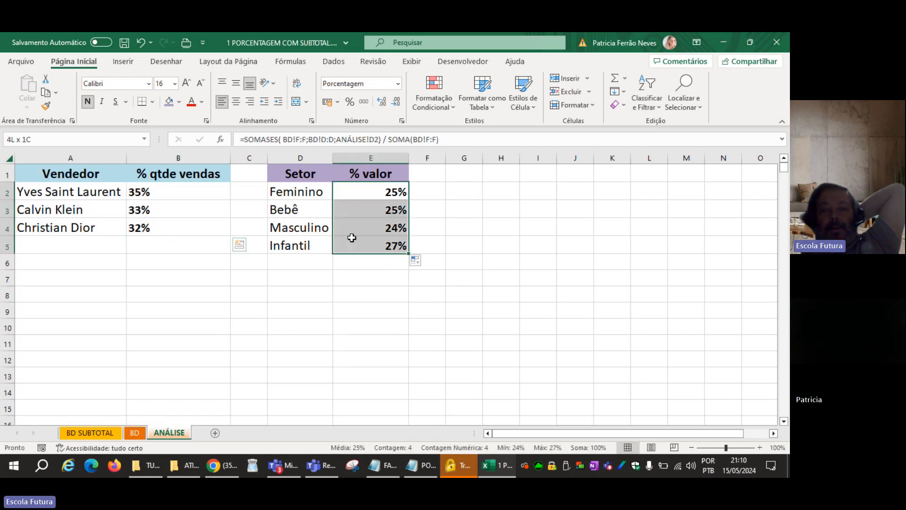
pyautogui.click(346, 305)
pyautogui.doubleClick(359, 193)
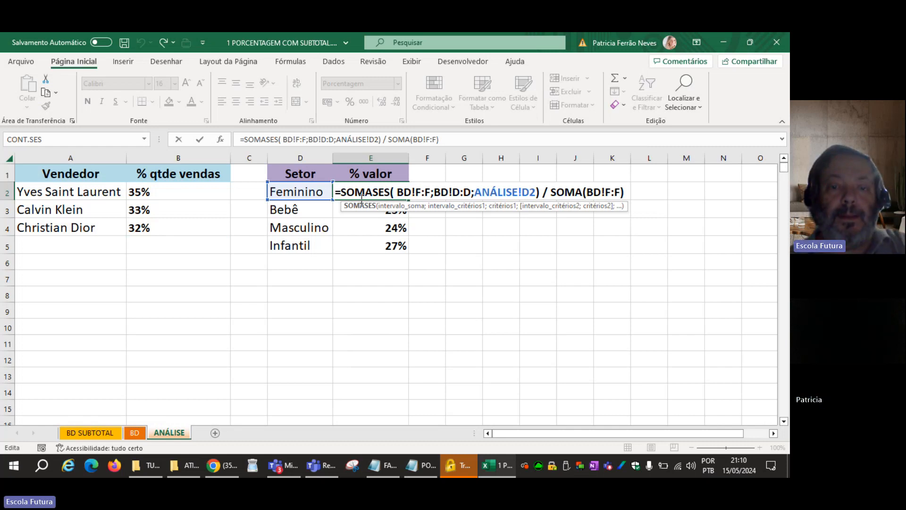
pyautogui.hotkey('ctrl', 'Return')
pyautogui.click(309, 326)
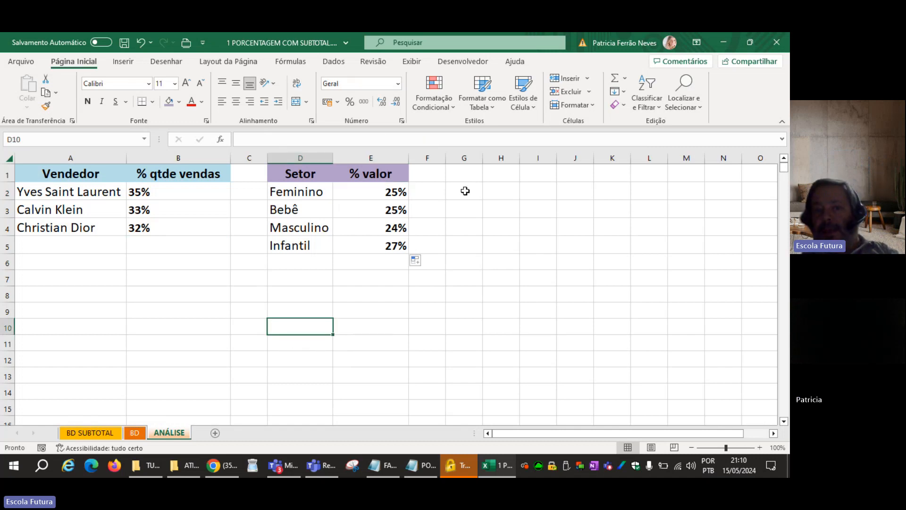
# Widen column G on the ANÁLISE sheet beside the Setor summary.
pyautogui.click(467, 175)
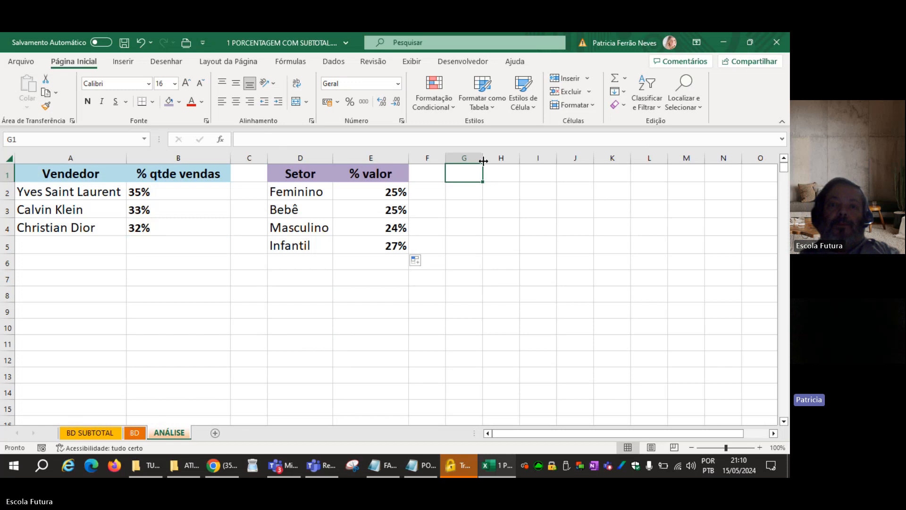
pyautogui.moveTo(483, 158); pyautogui.dragTo(514, 158)
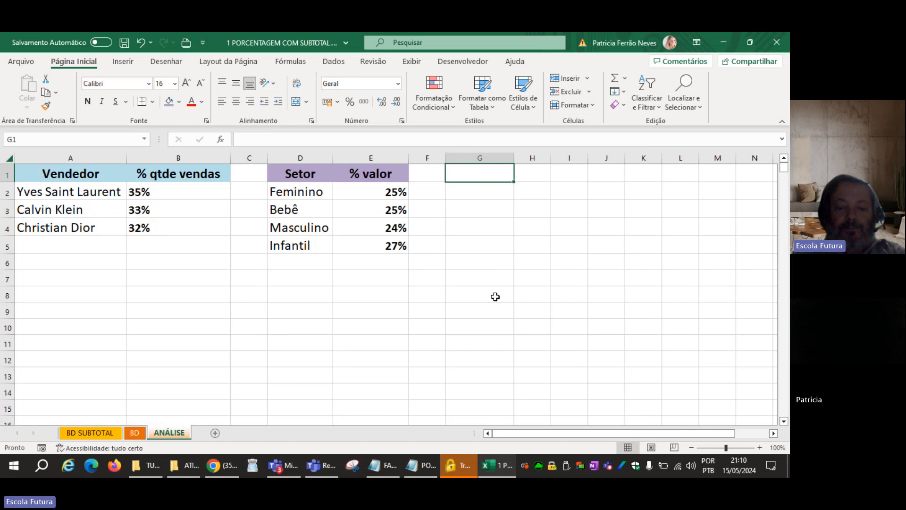
pyautogui.write('ana')
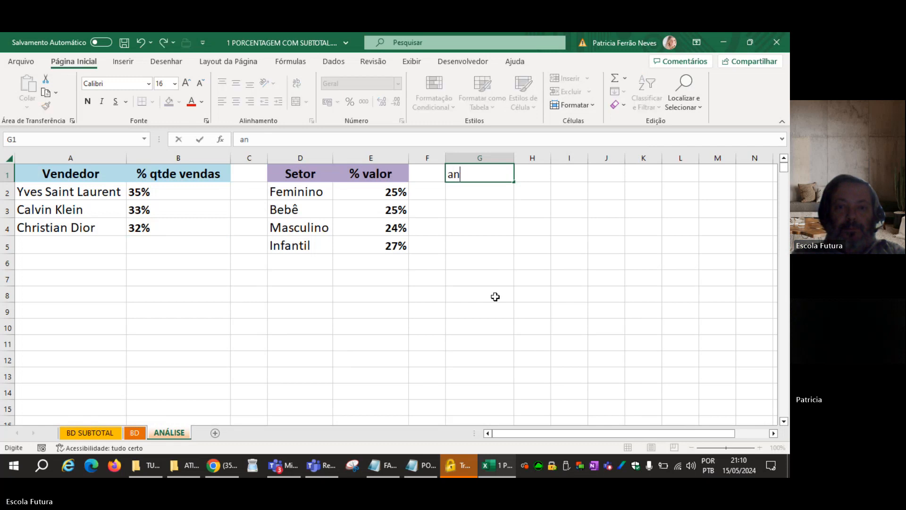
pyautogui.press('Escape')
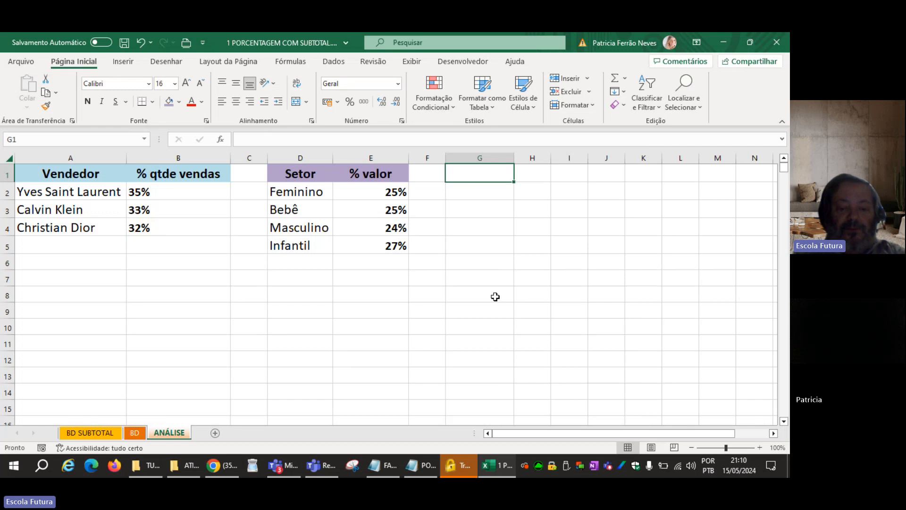
pyautogui.write('vendedor')
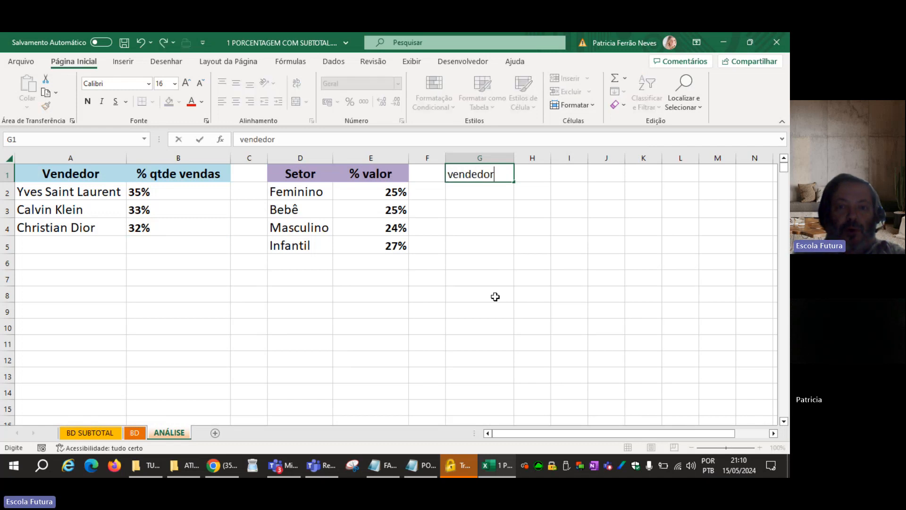
pyautogui.press('Escape')
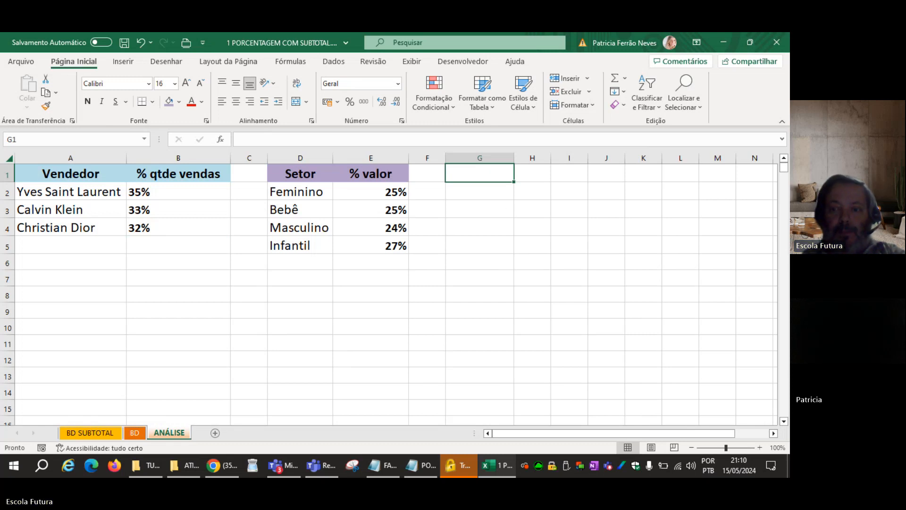
# Fill the range G1:O8 on the ANÁLISE sheet with a light blue theme colour.
pyautogui.click(773, 433)
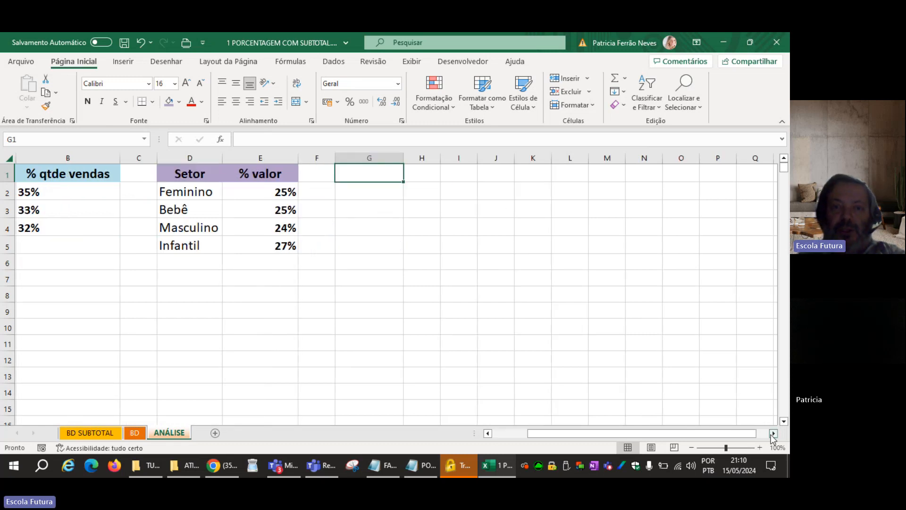
pyautogui.click(773, 434)
pyautogui.click(773, 433)
pyautogui.moveTo(229, 174); pyautogui.dragTo(554, 296)
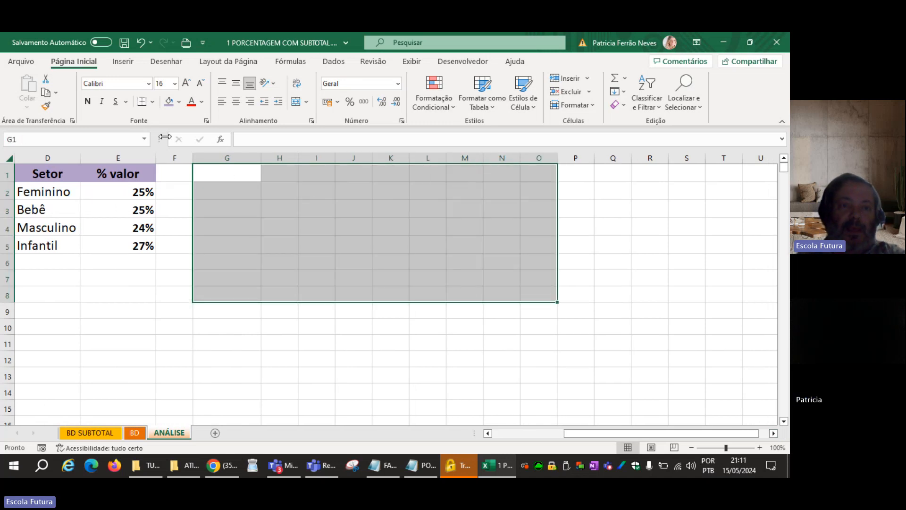
pyautogui.click(179, 102)
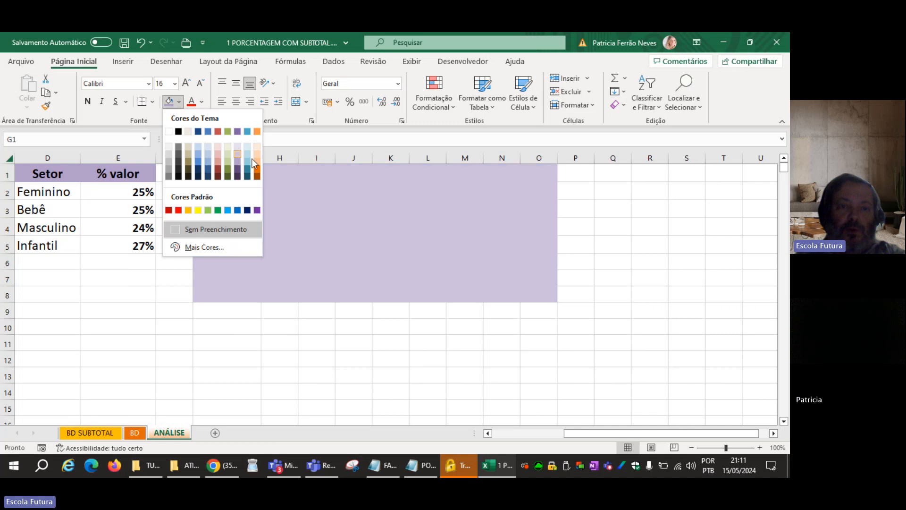
pyautogui.click(247, 154)
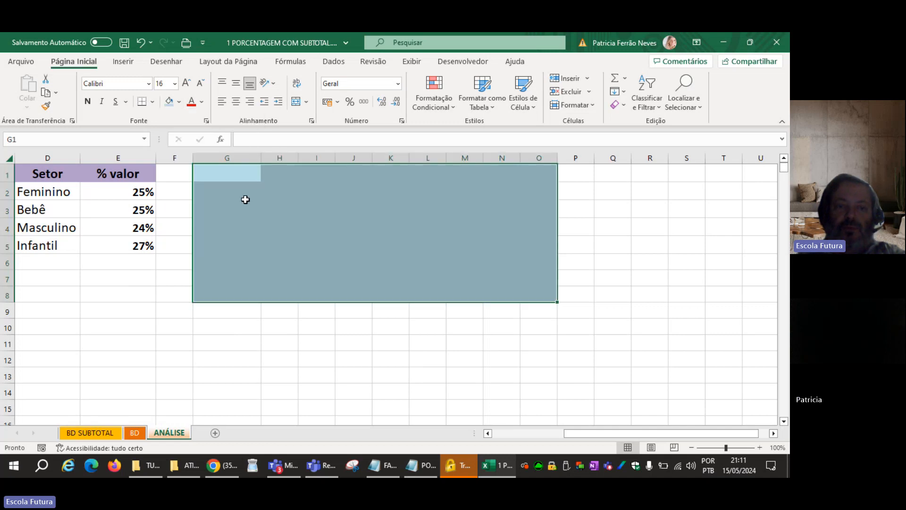
pyautogui.click(236, 192)
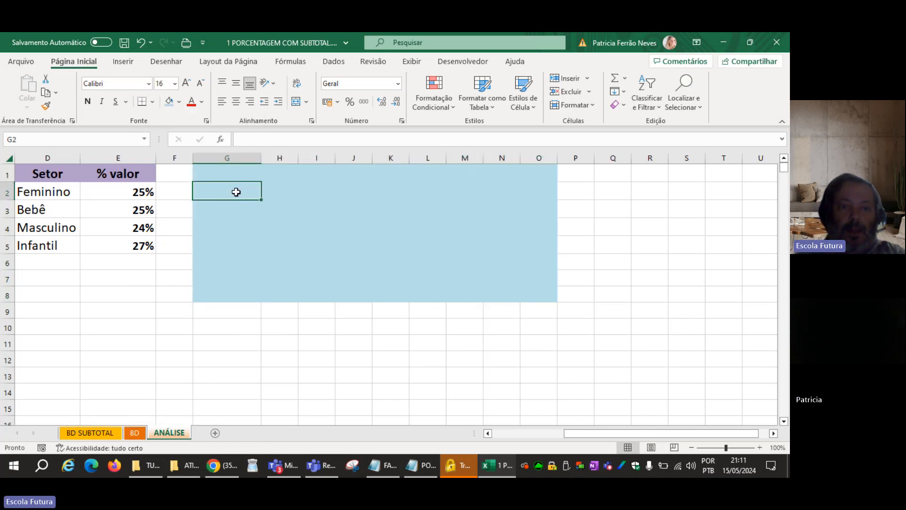
# Enter the headings VENDEDOR in H2 and SETOR in J2 of the blue block.
pyautogui.click(280, 194)
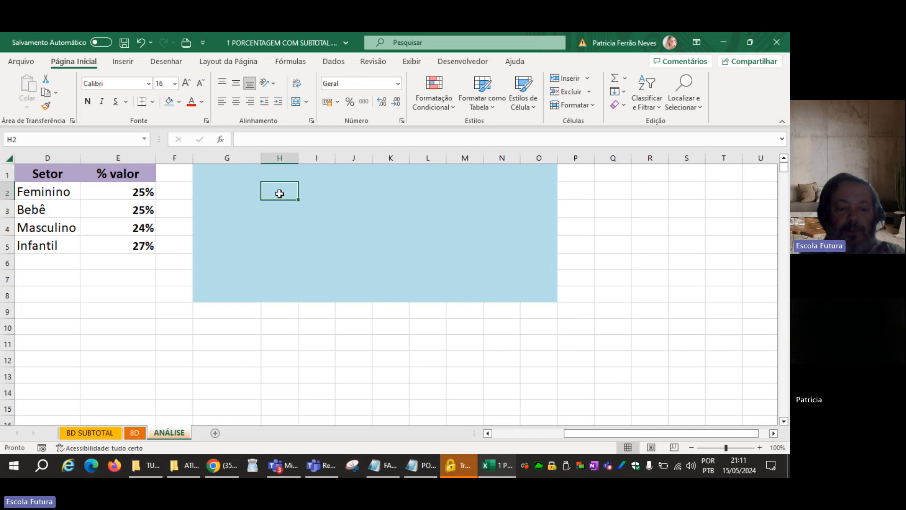
pyautogui.write('VE')
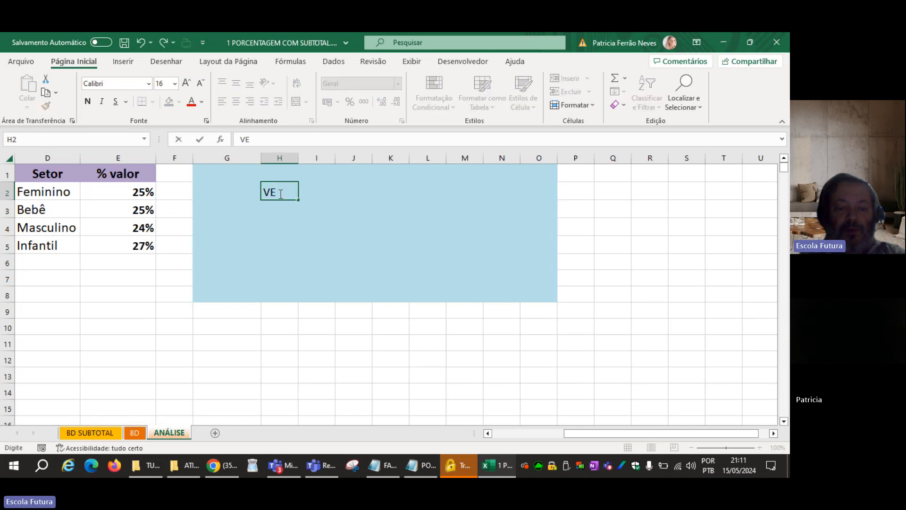
pyautogui.write('NDEDOR')
pyautogui.press('Tab')
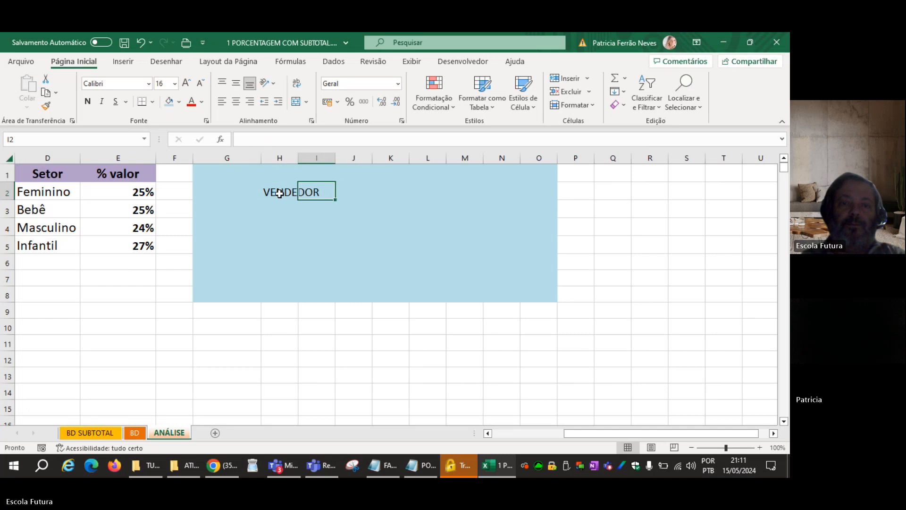
pyautogui.press('Tab')
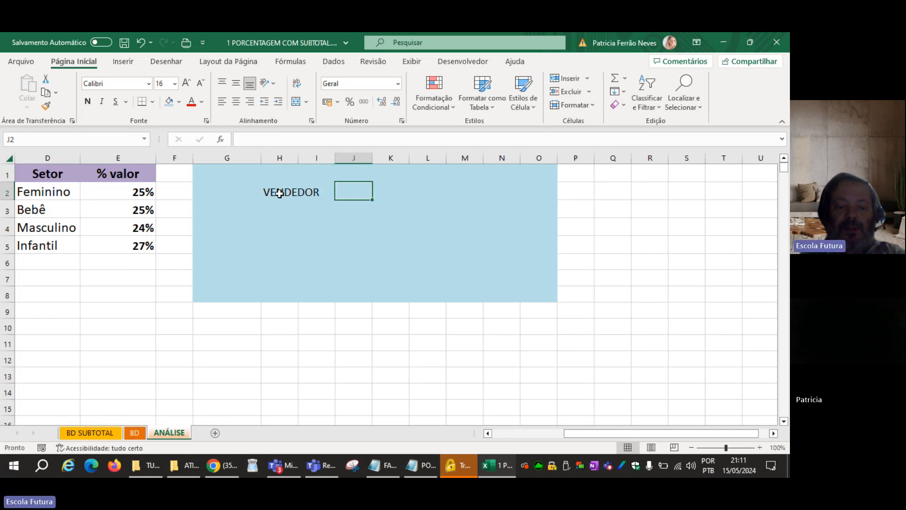
pyautogui.write('SETOR')
pyautogui.press('Return')
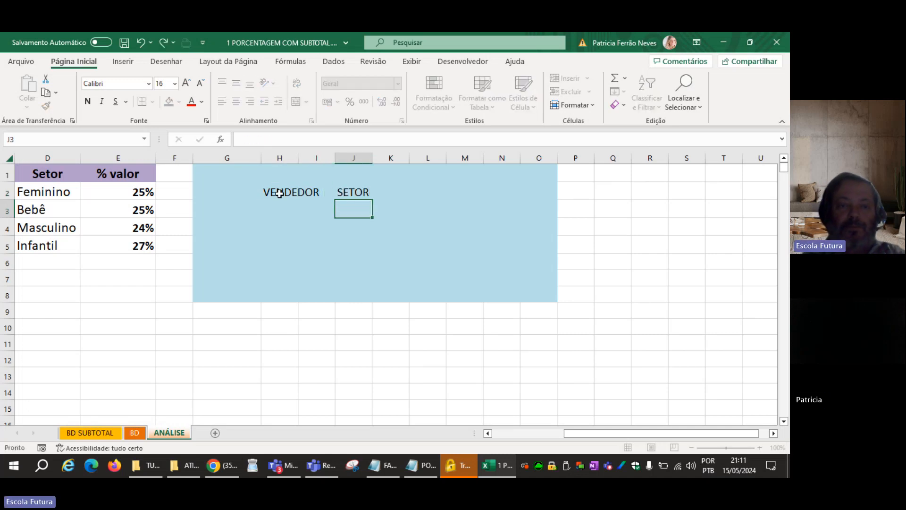
# Make the VENDEDOR and SETOR headings in H2 and J2 bold and centred.
pyautogui.click(279, 193)
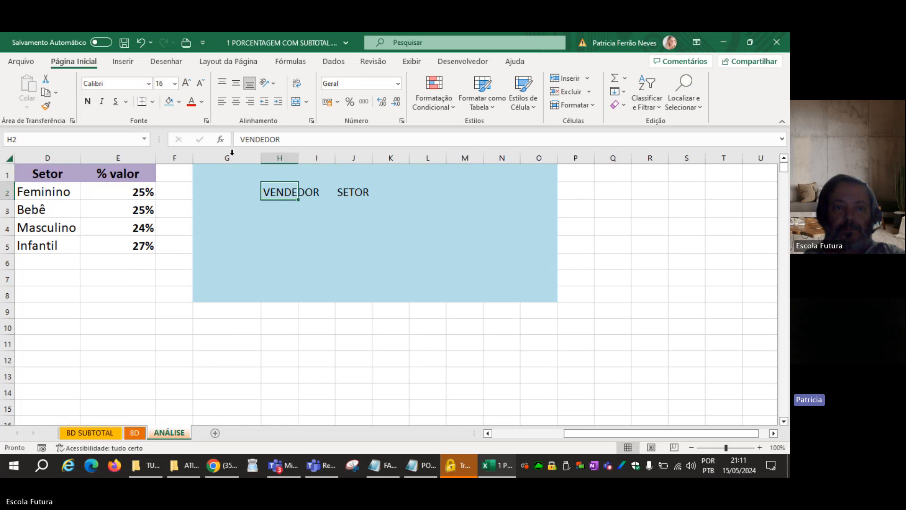
pyautogui.click(88, 104)
pyautogui.click(236, 102)
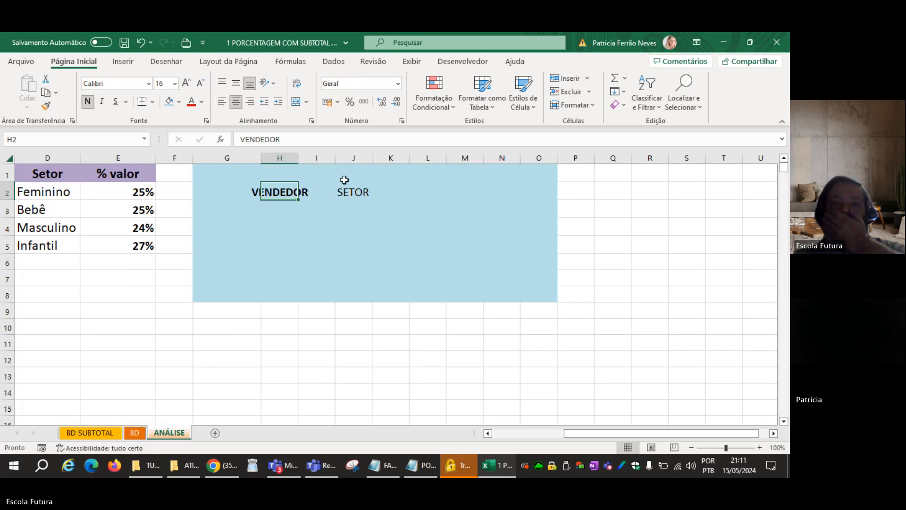
pyautogui.click(347, 190)
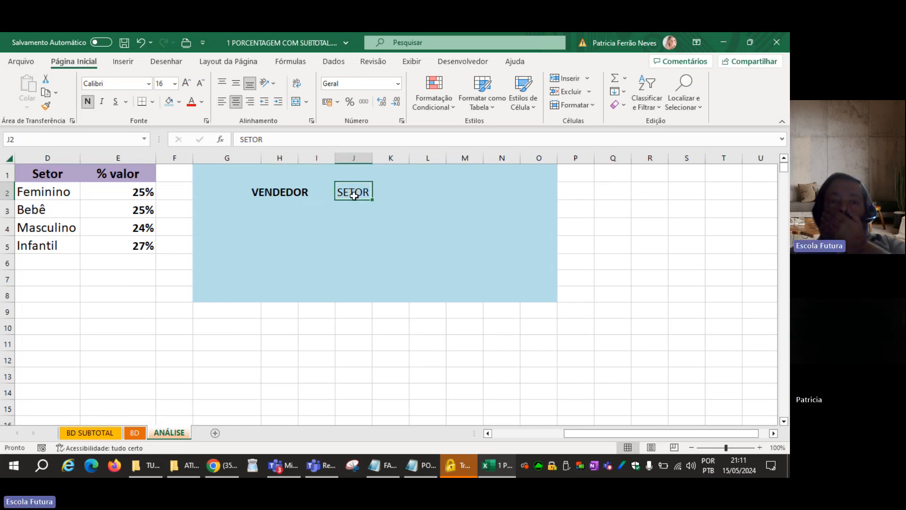
pyautogui.click(236, 102)
pyautogui.click(88, 101)
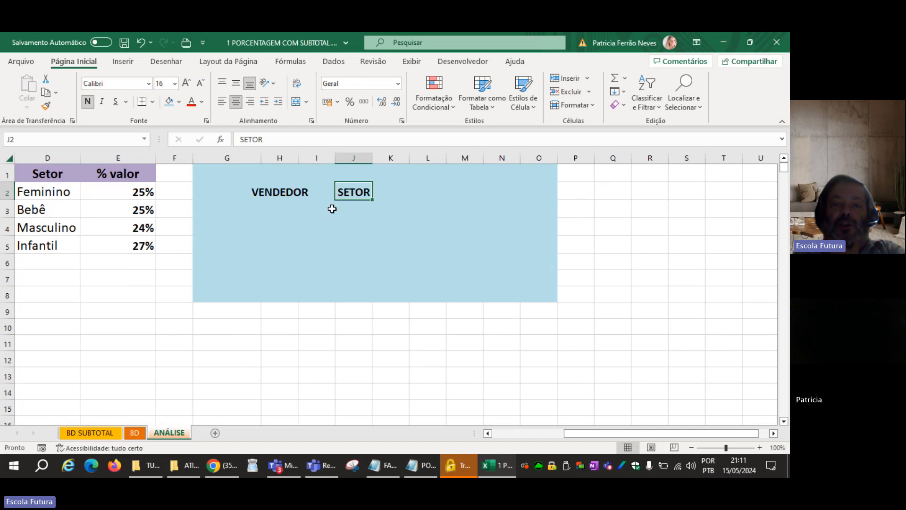
# Add the heading PARTICIPAÇÃO in L2, bold and centred.
pyautogui.click(423, 192)
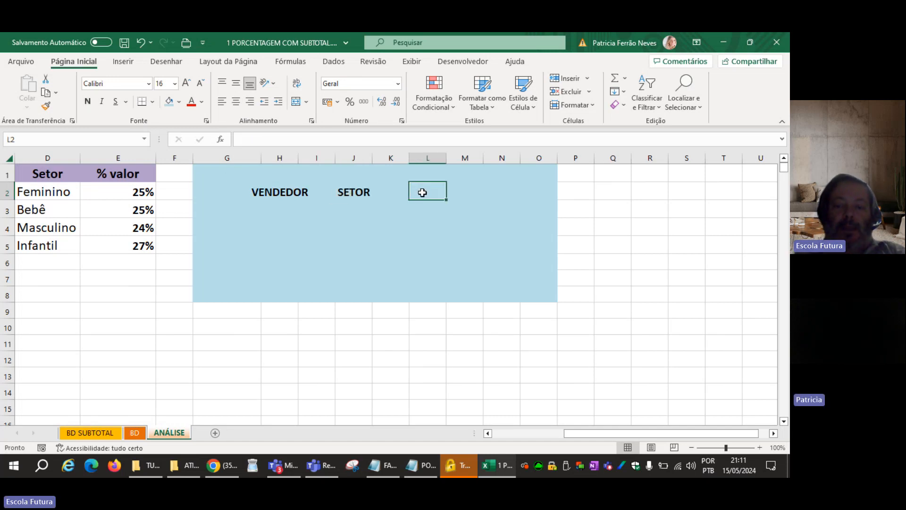
pyautogui.write('PARTI')
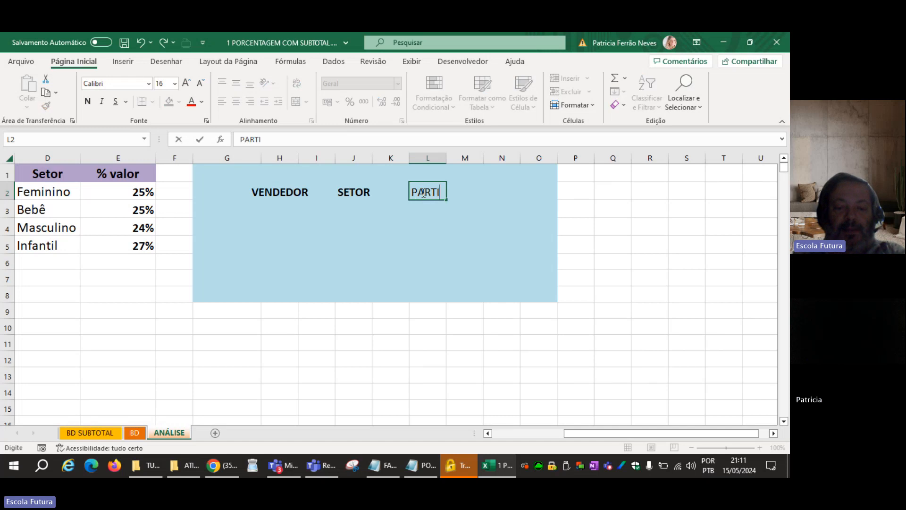
pyautogui.write('CIPAÇÃO')
pyautogui.press('Return')
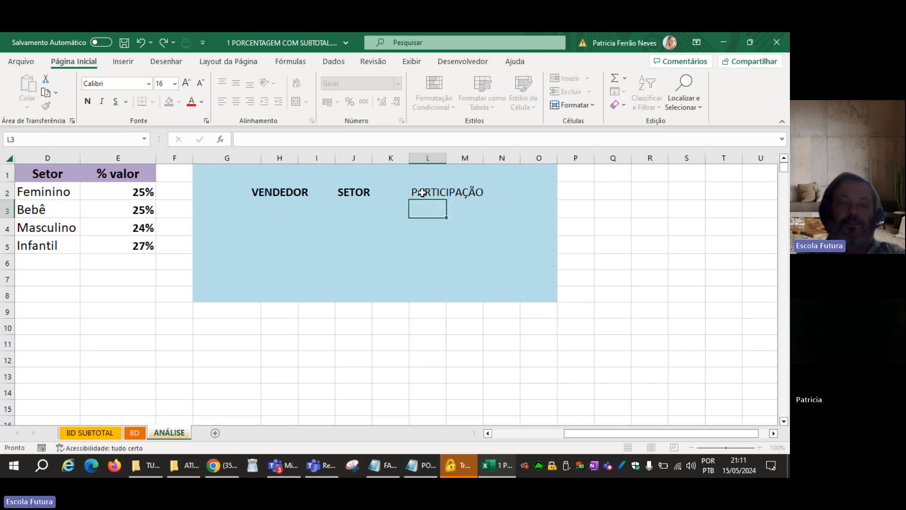
pyautogui.click(423, 192)
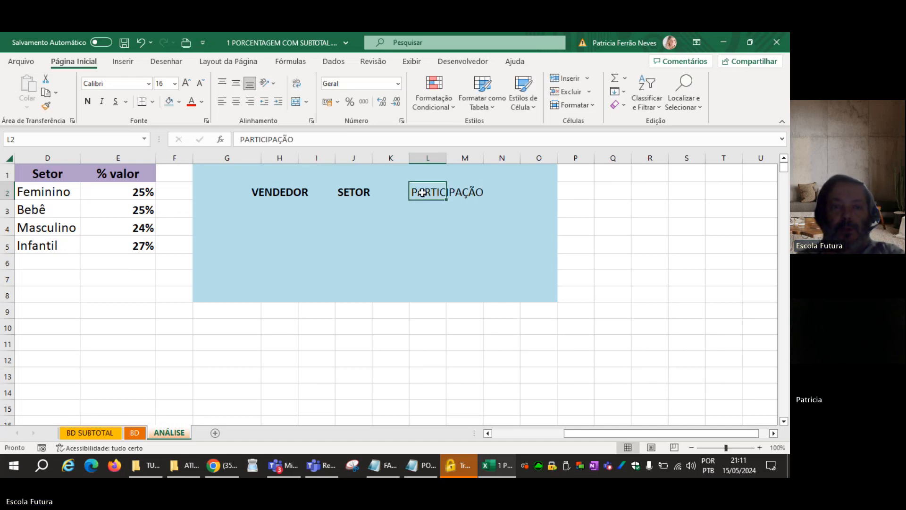
pyautogui.click(87, 101)
pyautogui.click(236, 101)
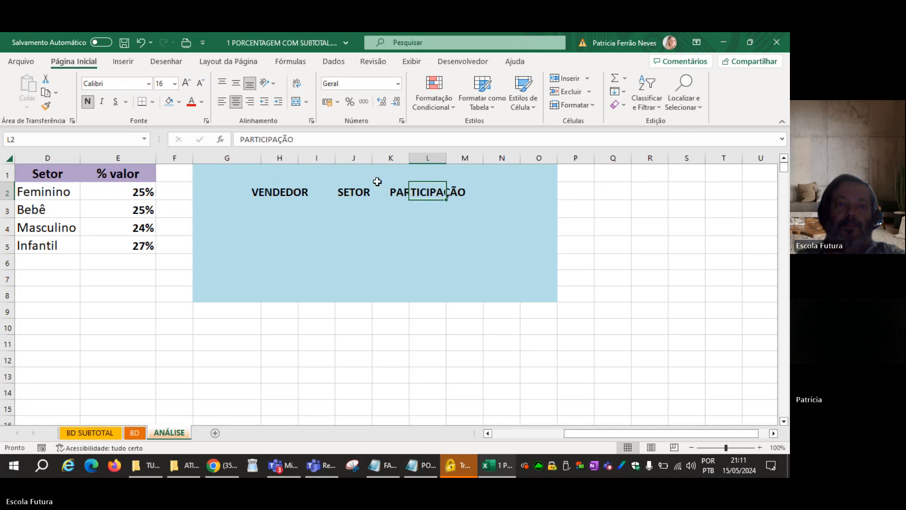
# Apply outside borders and bold to the cells under the headings, L3, J3 and H3, and left-align H3.
pyautogui.click(425, 210)
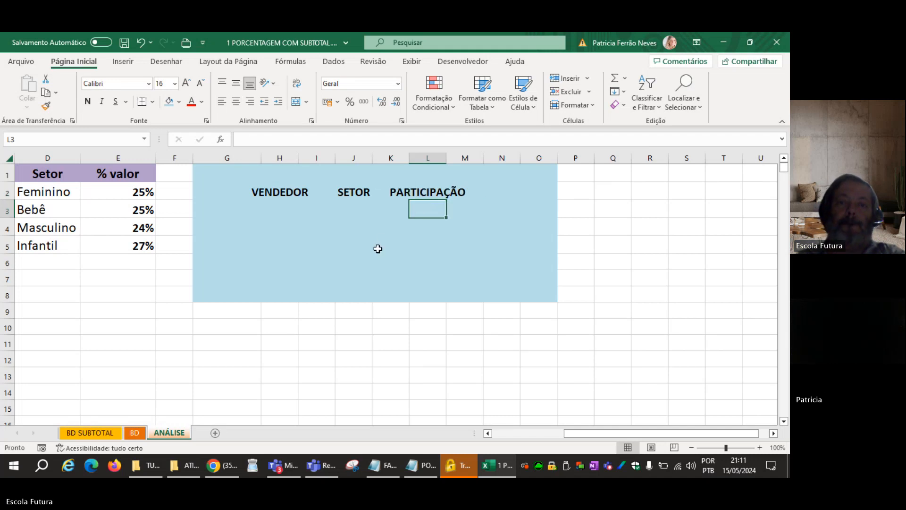
pyautogui.click(153, 101)
pyautogui.click(150, 233)
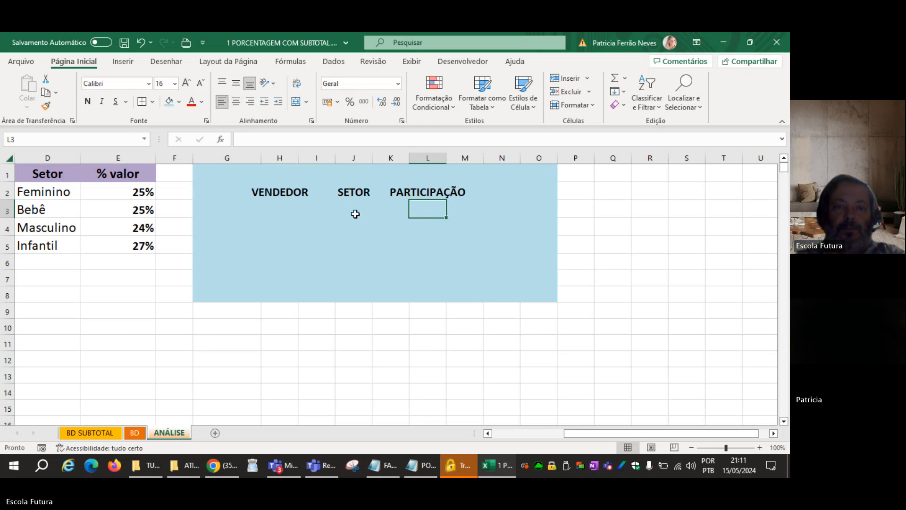
pyautogui.click(356, 209)
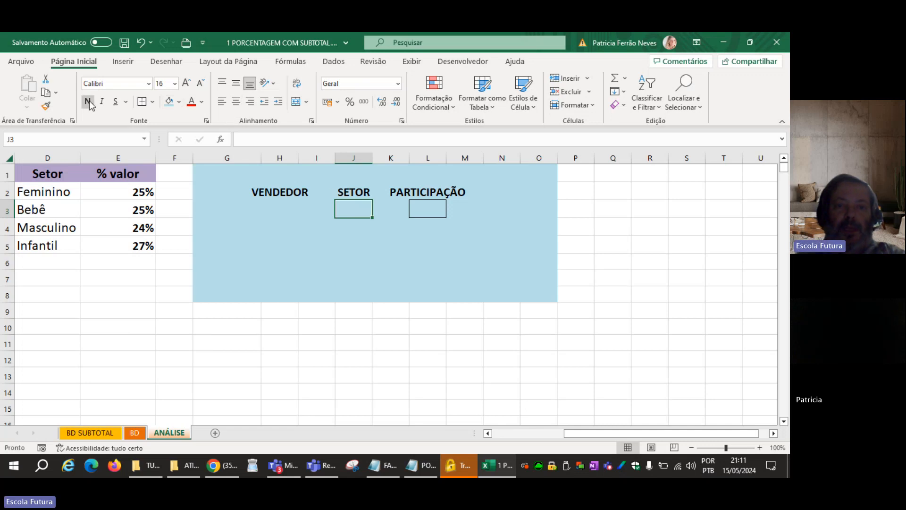
pyautogui.click(424, 211)
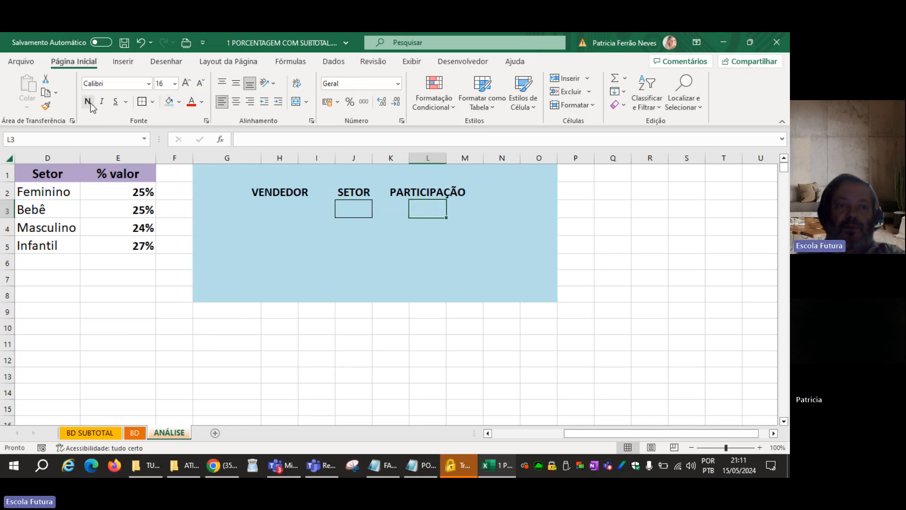
pyautogui.click(270, 208)
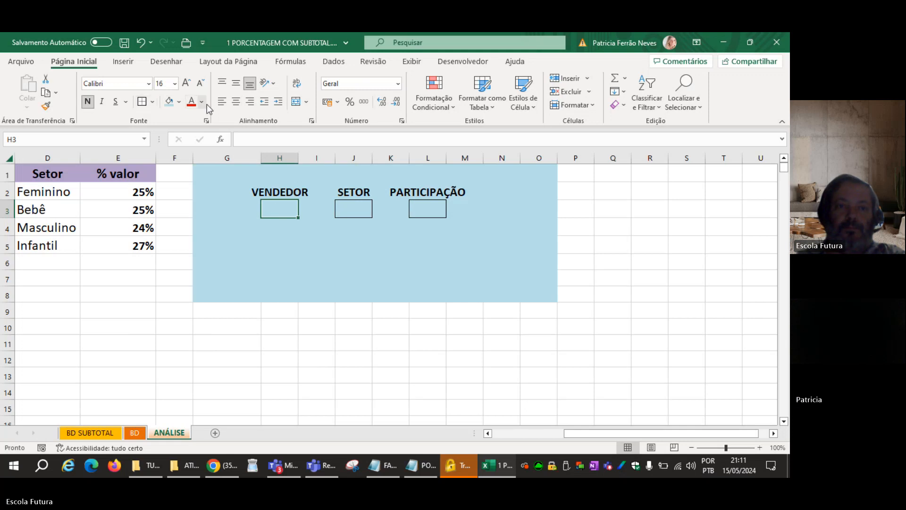
pyautogui.click(222, 102)
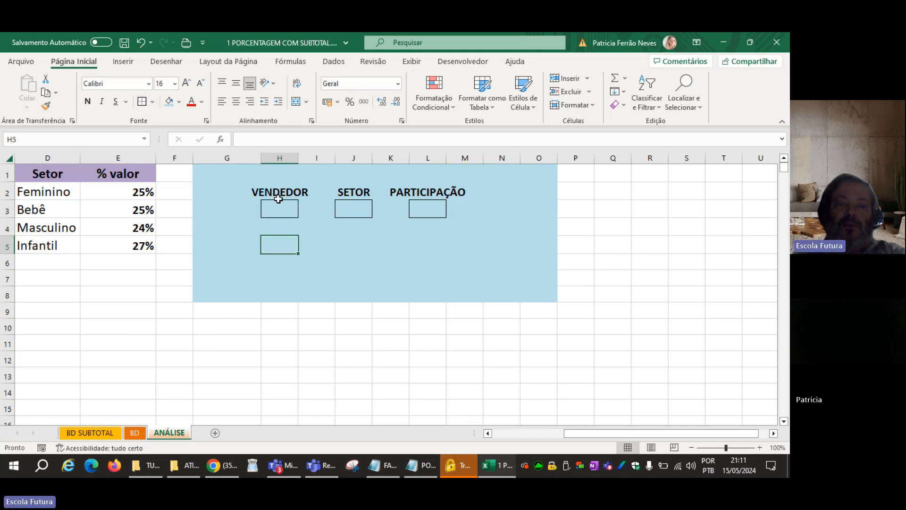
# Fill the VENDEDOR and SETOR entry cells, H3 and J3, with white.
pyautogui.click(179, 101)
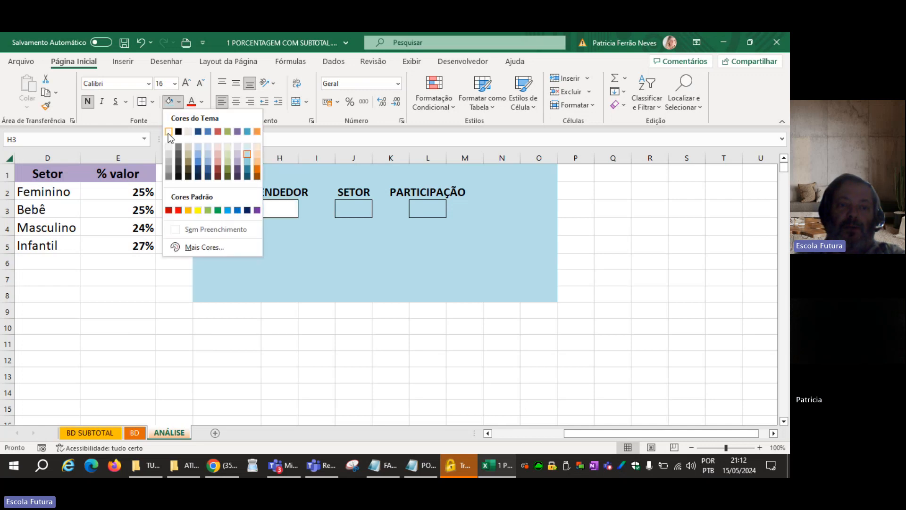
pyautogui.click(170, 131)
pyautogui.click(339, 207)
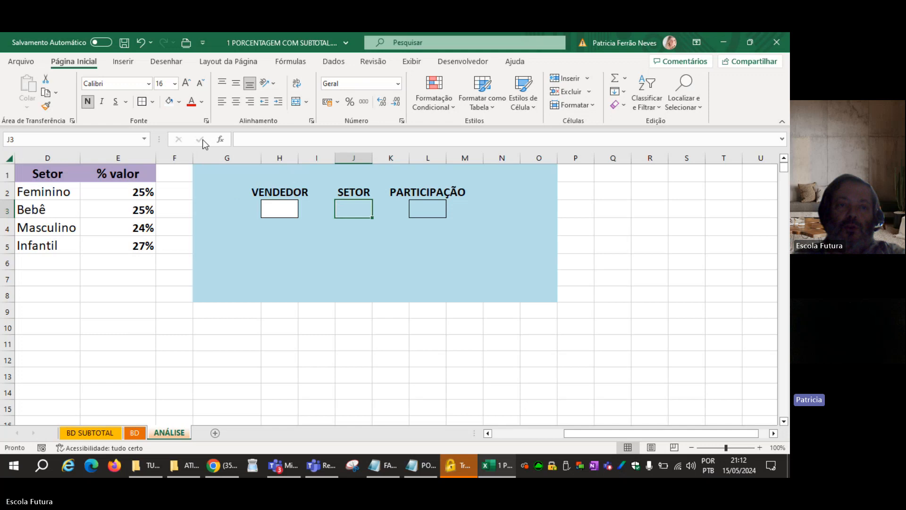
pyautogui.click(169, 101)
pyautogui.click(349, 262)
pyautogui.click(360, 277)
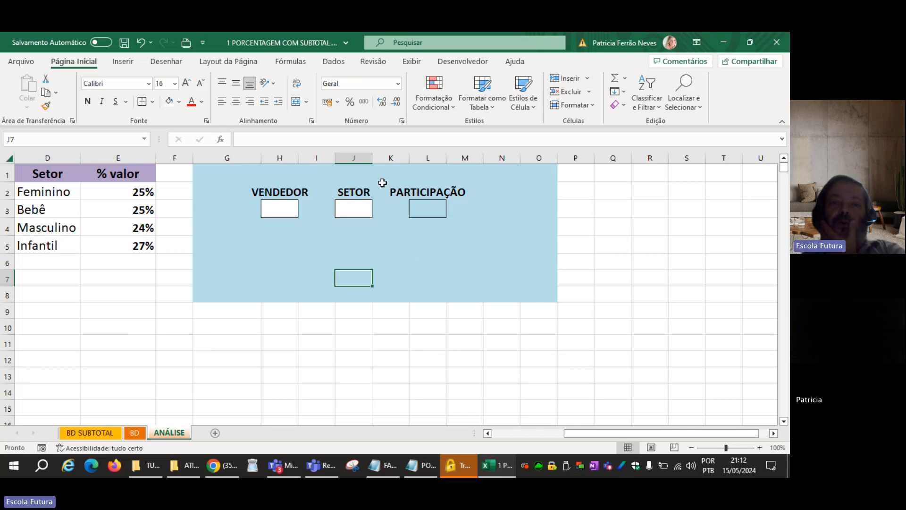
# Fit columns H and L to their headings and widen column J slightly.
pyautogui.doubleClick(298, 158)
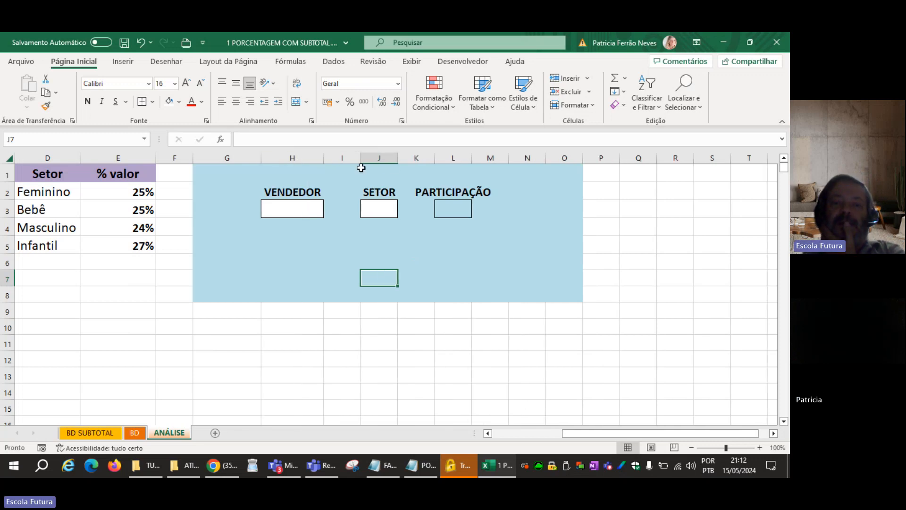
pyautogui.moveTo(398, 162); pyautogui.dragTo(398, 162)
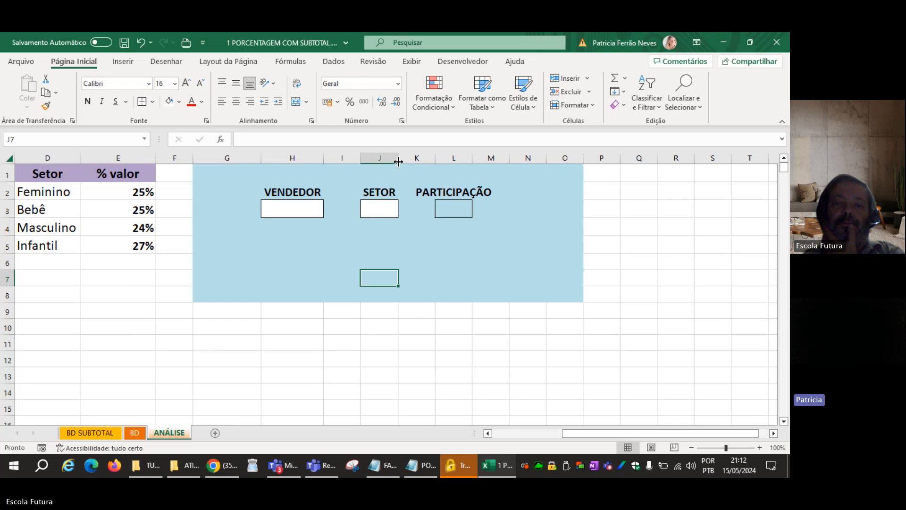
pyautogui.doubleClick(472, 158)
pyautogui.click(380, 311)
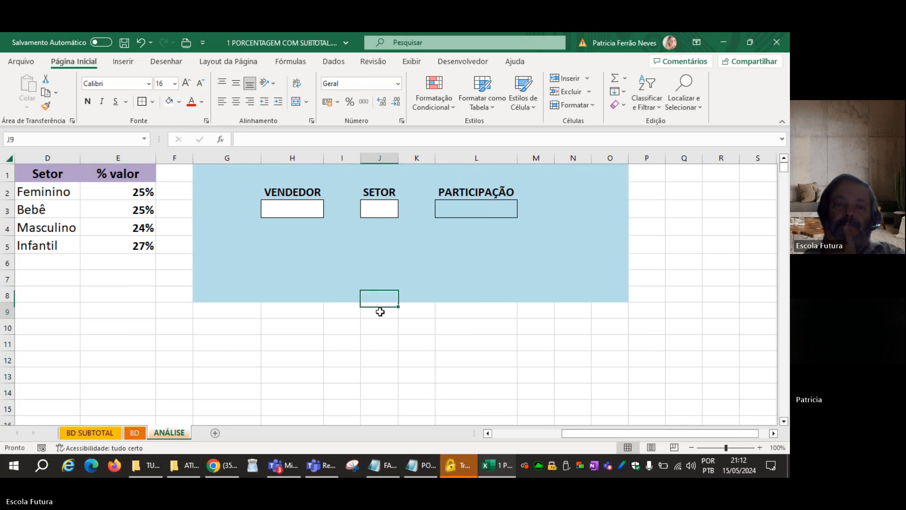
pyautogui.moveTo(611, 433); pyautogui.dragTo(555, 420)
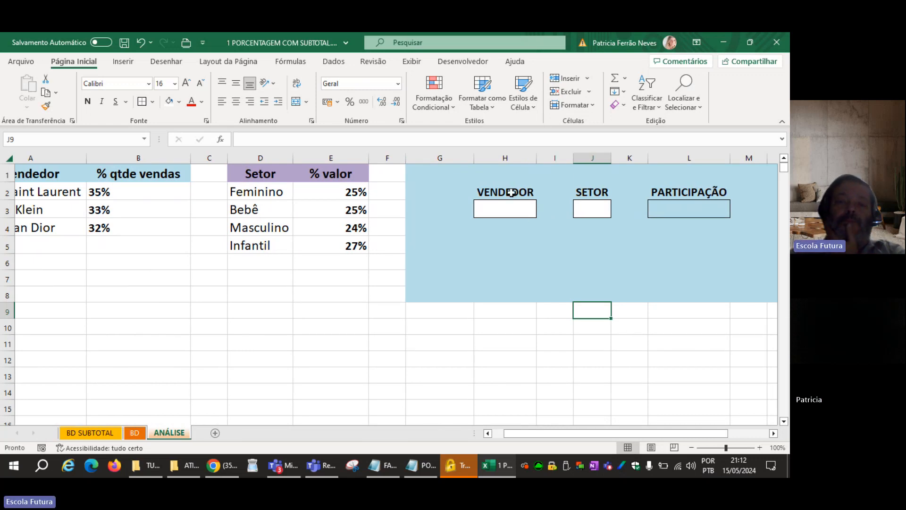
pyautogui.click(505, 208)
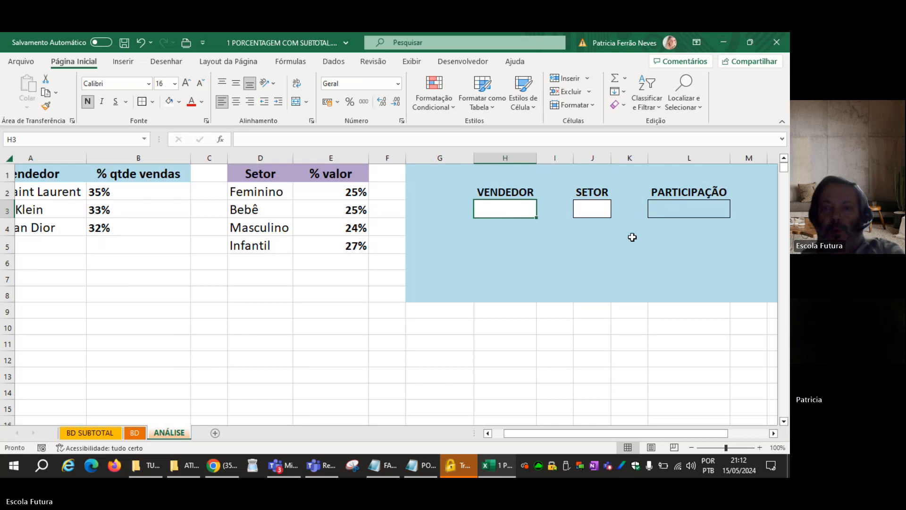
pyautogui.click(694, 215)
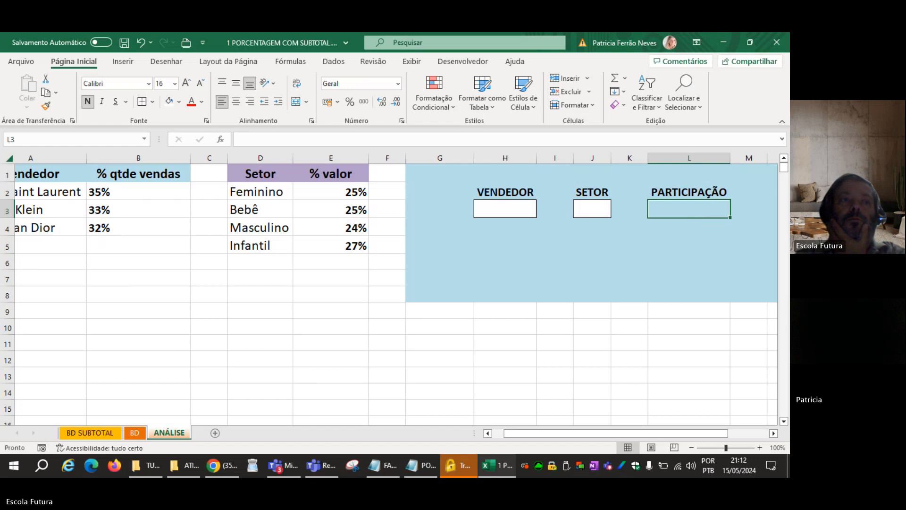
pyautogui.click(221, 466)
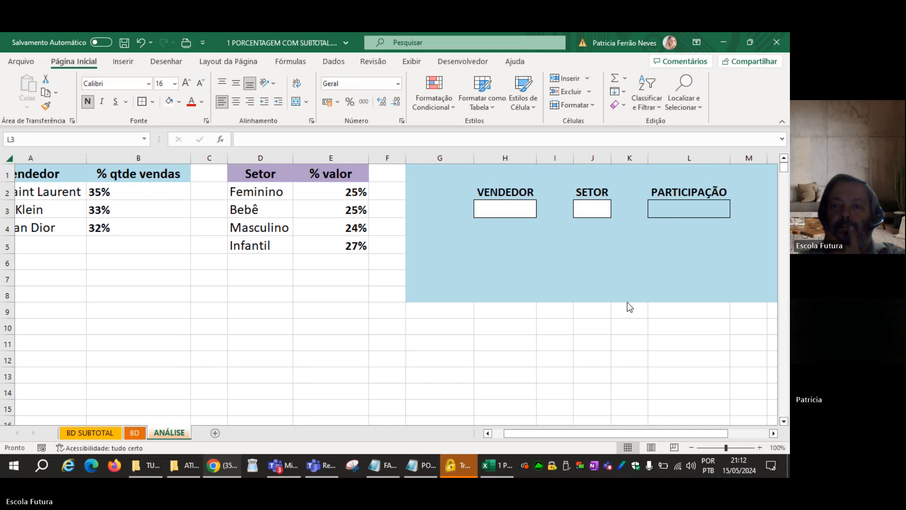
# Save the workbook.
pyautogui.click(483, 355)
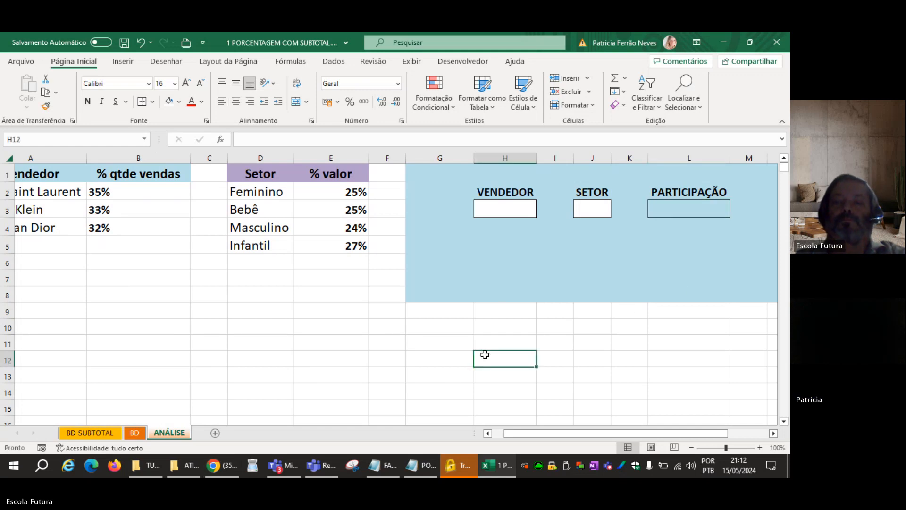
pyautogui.click(488, 212)
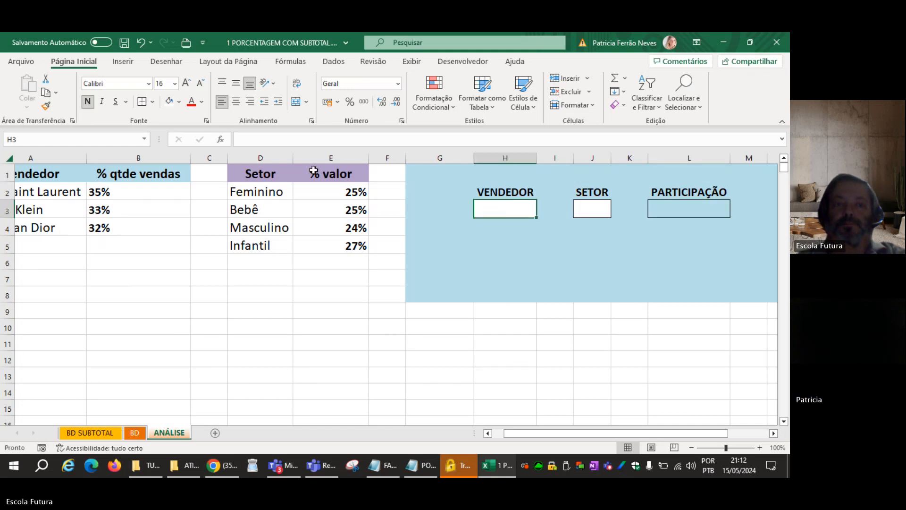
pyautogui.click(125, 43)
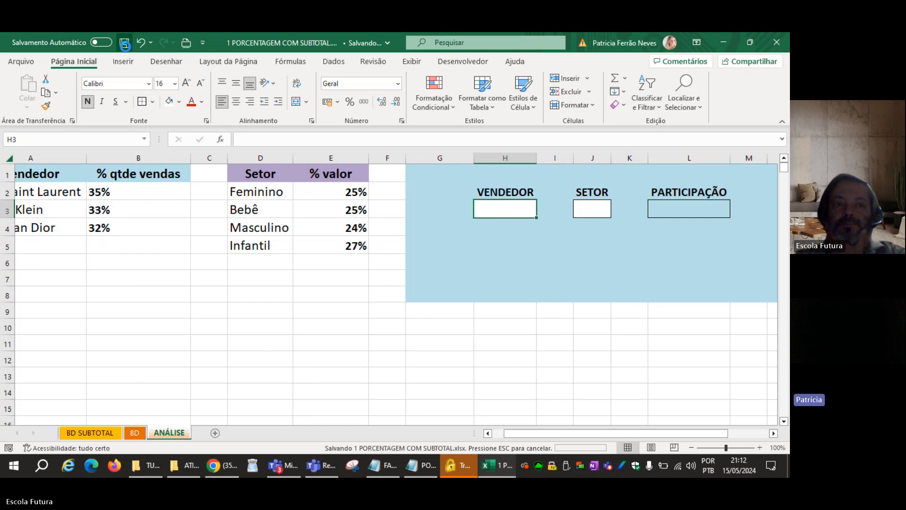
# Enter Calvin Klein as the VENDEDOR in H3.
pyautogui.click(507, 322)
pyautogui.click(512, 207)
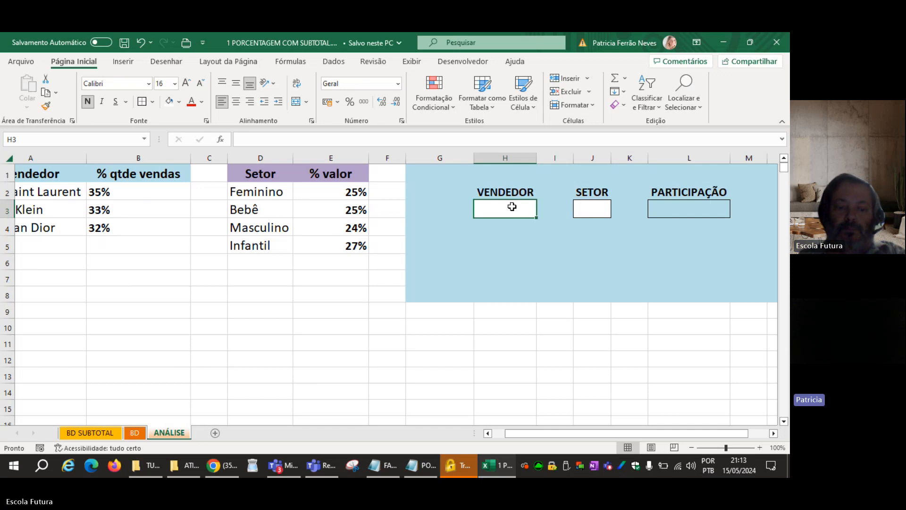
pyautogui.write('cALV')
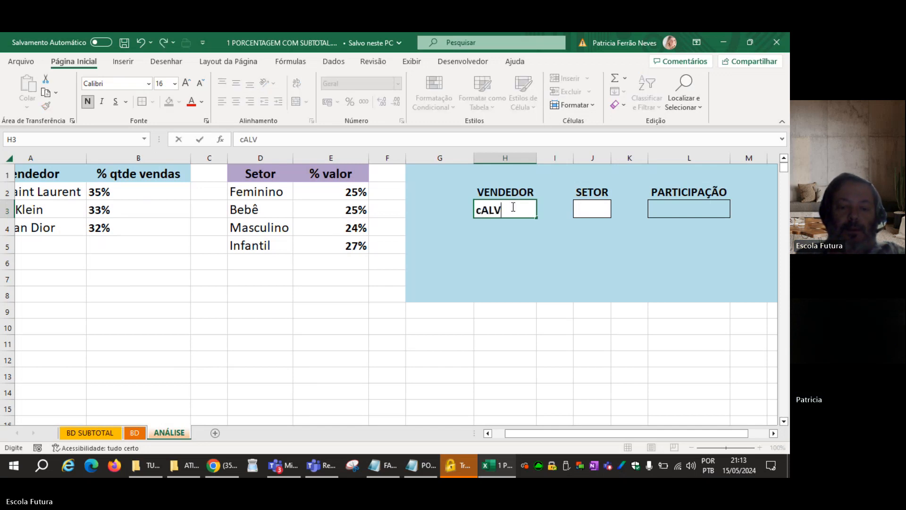
pyautogui.write('IN Klein')
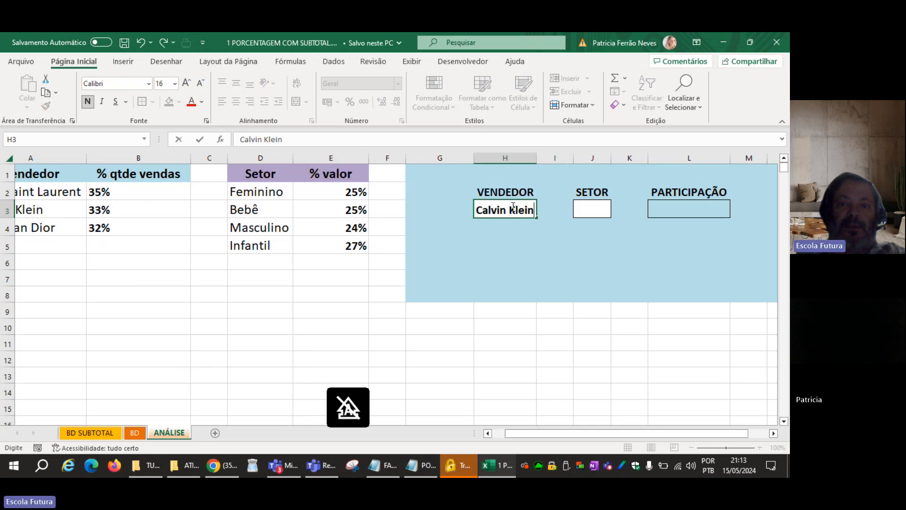
pyautogui.press('Return')
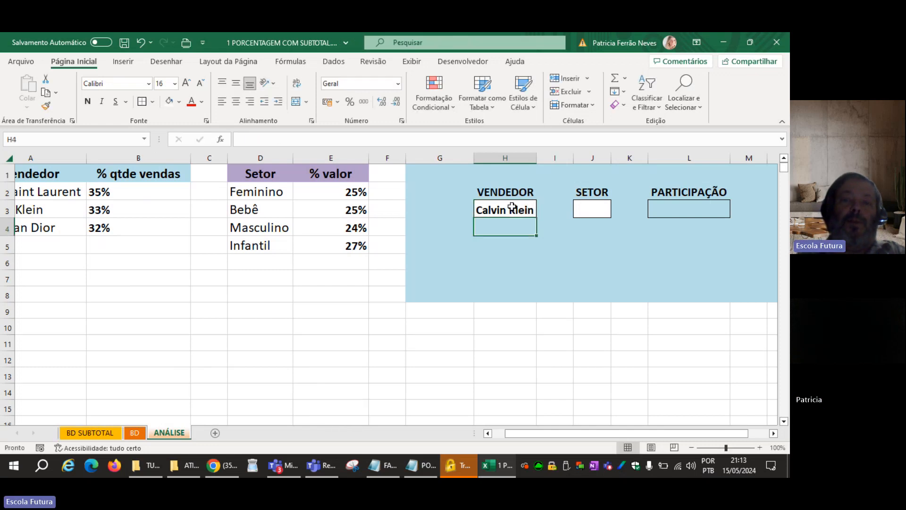
pyautogui.click(70, 215)
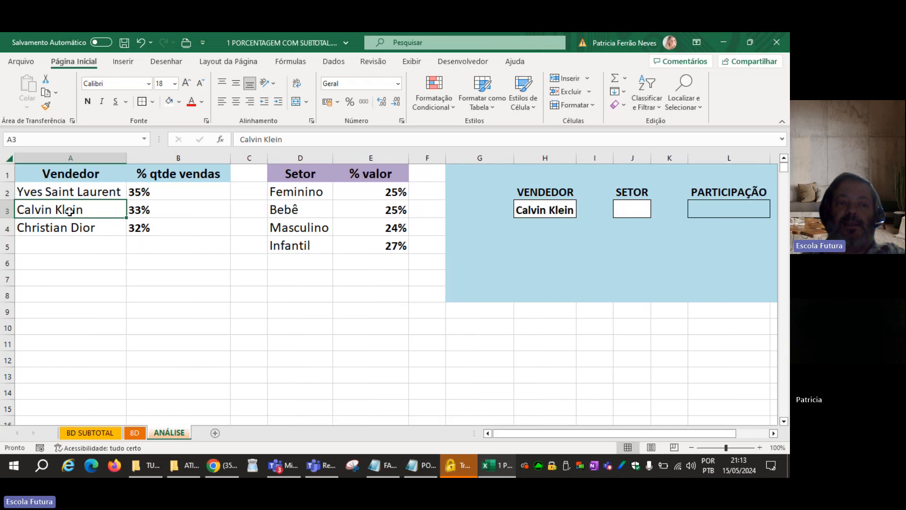
pyautogui.click(135, 433)
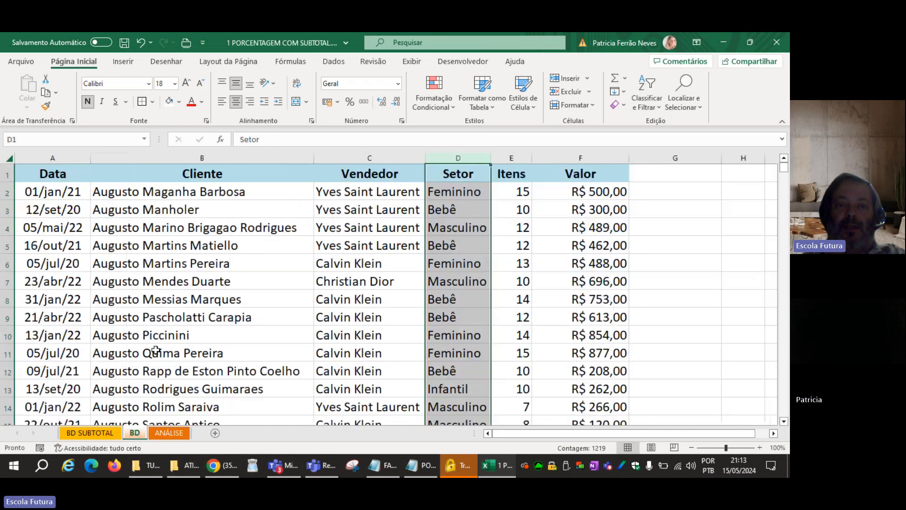
pyautogui.click(480, 260)
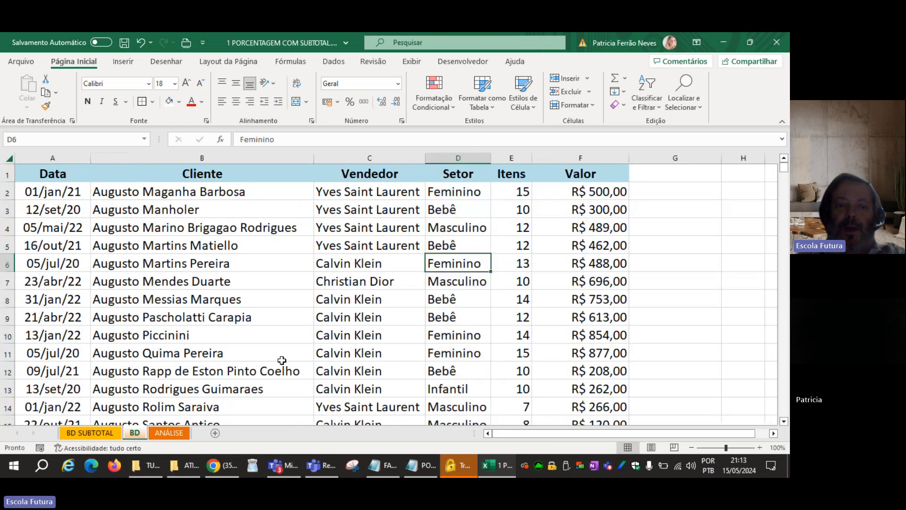
pyautogui.click(174, 431)
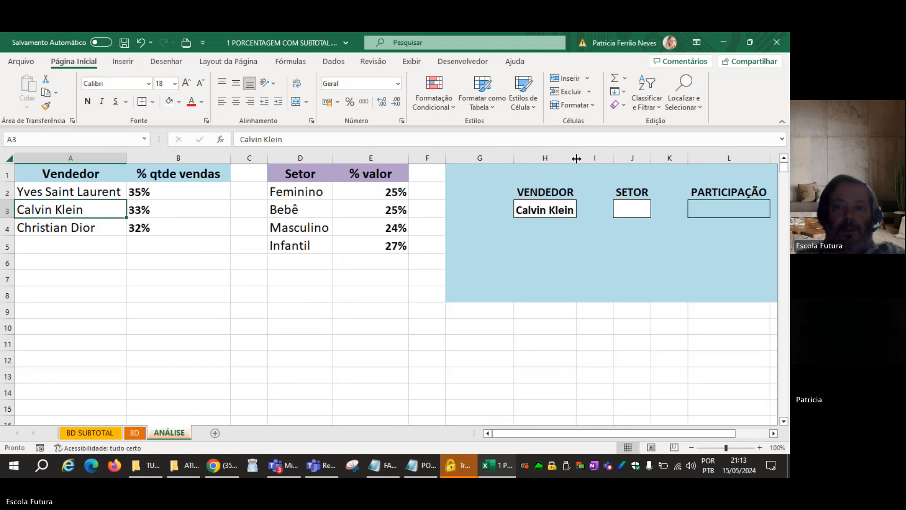
# Widen column H beyond the vendor name and centre the content of H3.
pyautogui.moveTo(576, 159); pyautogui.dragTo(592, 158)
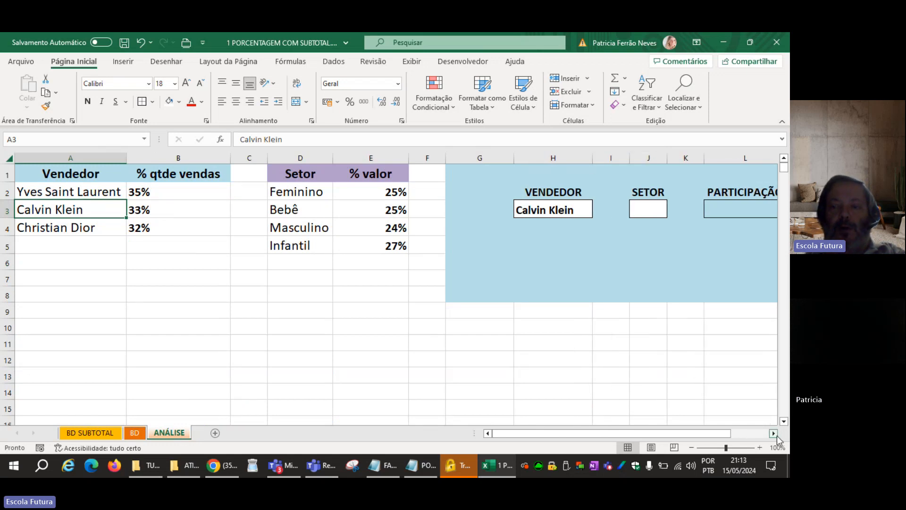
pyautogui.click(773, 433)
pyautogui.click(773, 433)
pyautogui.click(319, 209)
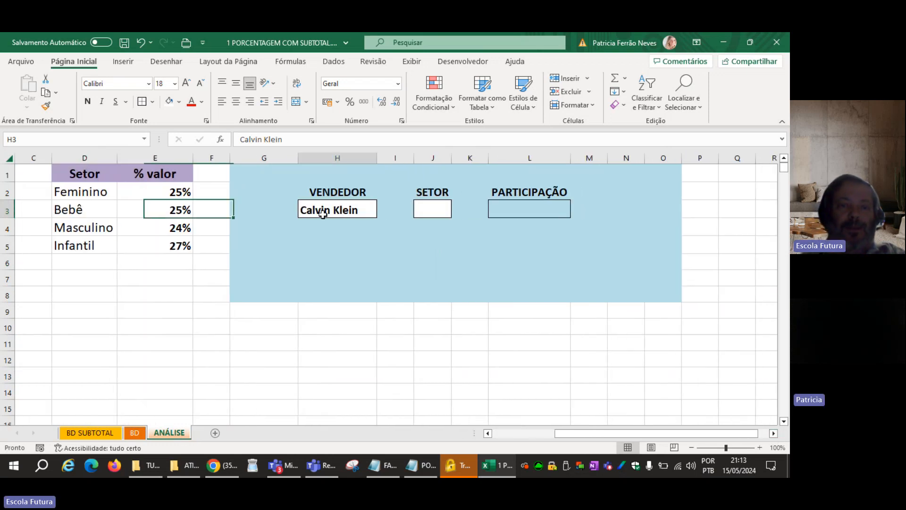
pyautogui.click(236, 103)
pyautogui.moveTo(378, 158); pyautogui.dragTo(387, 158)
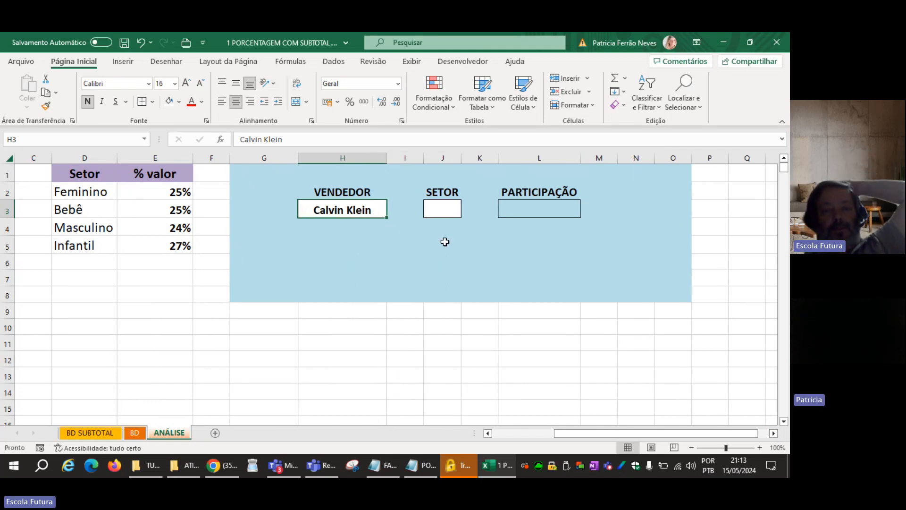
# Enter Feminino as the SETOR in J3.
pyautogui.click(441, 211)
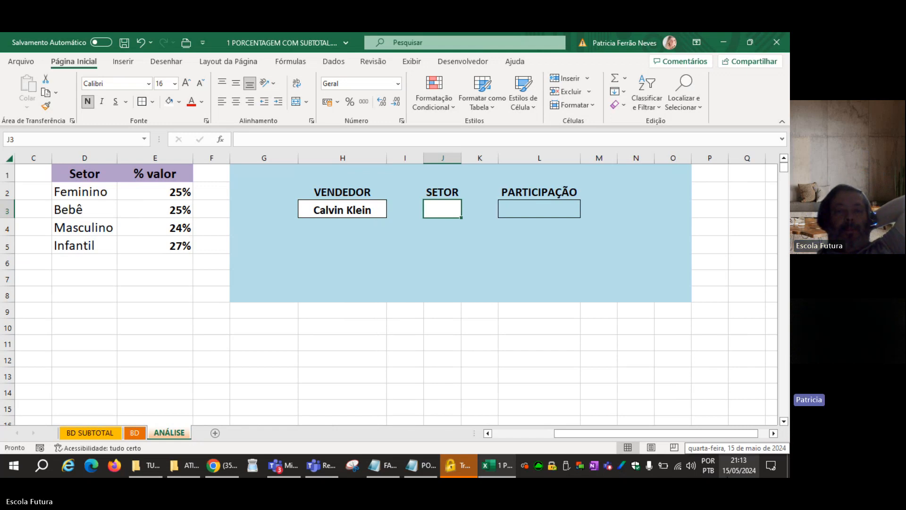
pyautogui.write('Feminino')
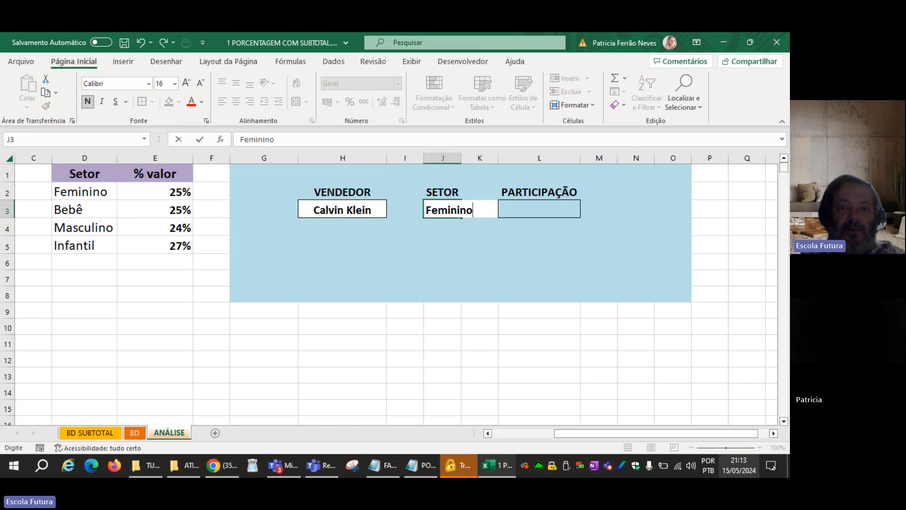
pyautogui.press('Return')
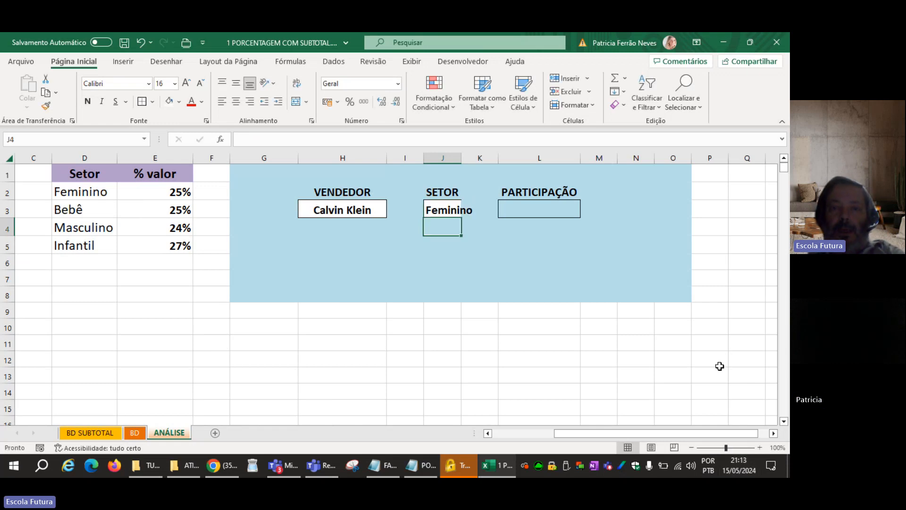
# Fit column J to its content, widen it slightly more, and centre the sector in J3.
pyautogui.doubleClick(461, 157)
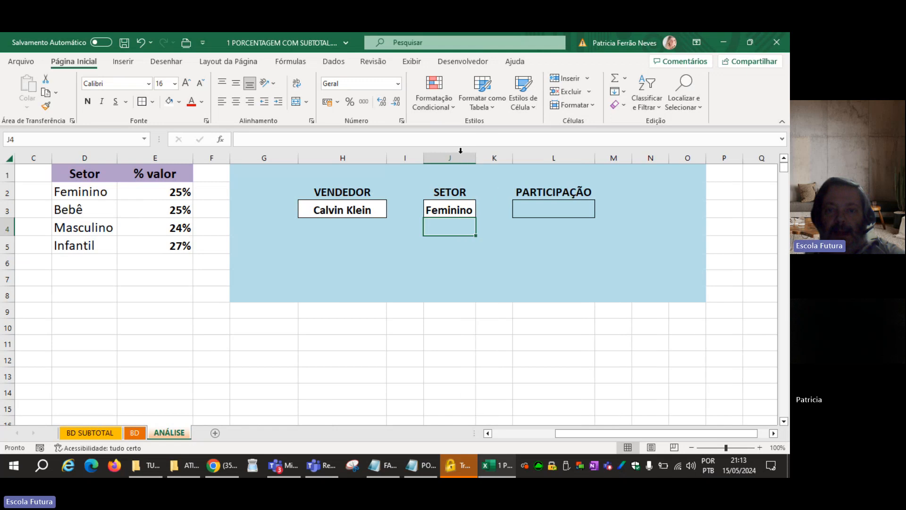
pyautogui.moveTo(476, 158); pyautogui.dragTo(483, 158)
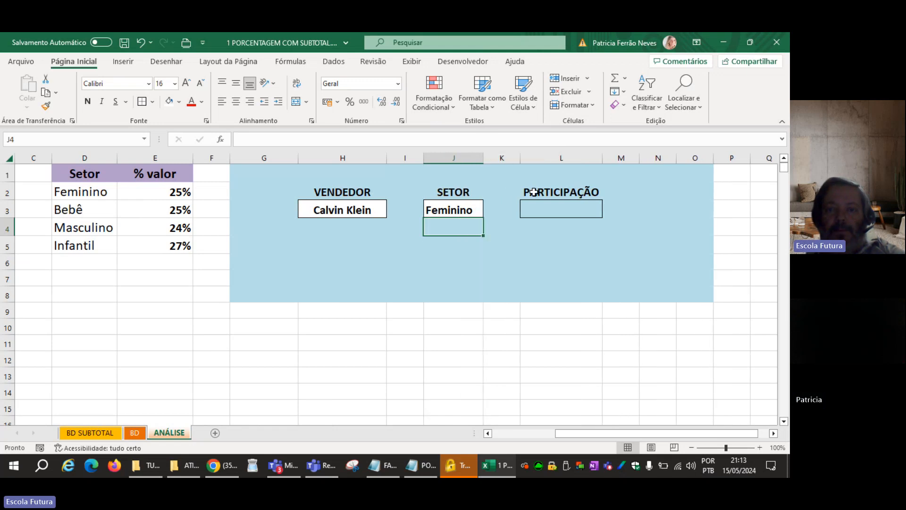
pyautogui.click(541, 207)
pyautogui.click(450, 208)
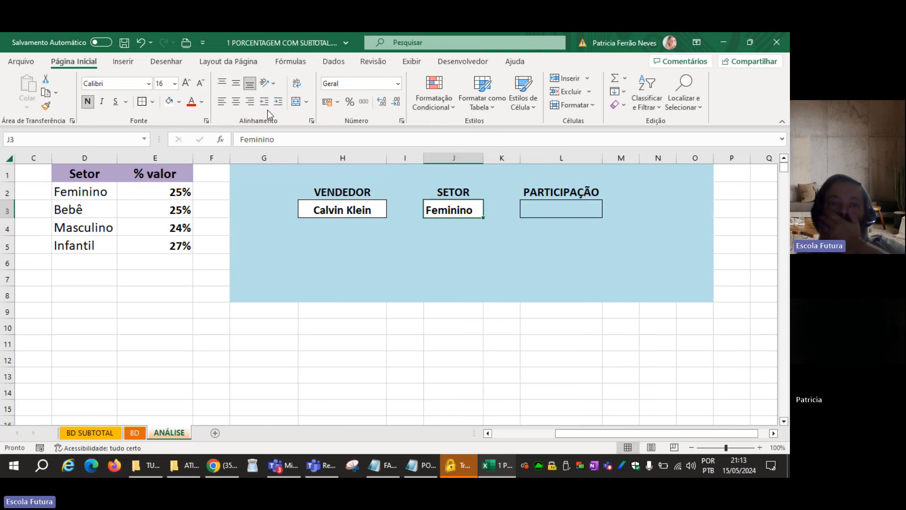
pyautogui.click(236, 102)
# Review the VENDEDOR, SETOR and PARTICIPAÇÃO cells of the panel against the Valor column on the BD sheet.
pyautogui.click(527, 206)
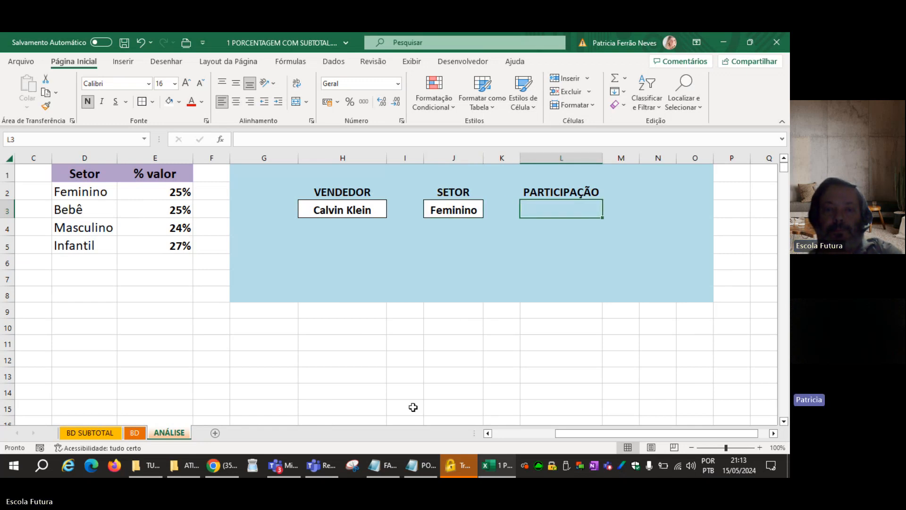
pyautogui.click(541, 295)
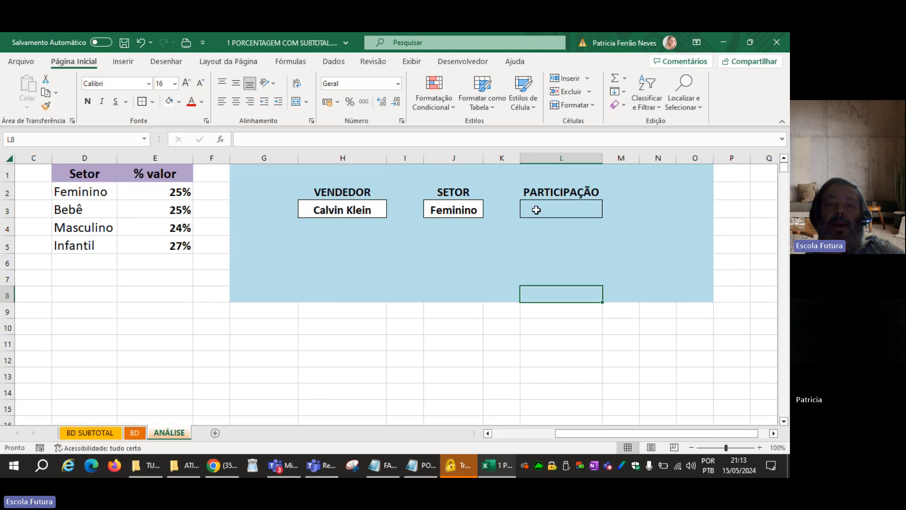
pyautogui.click(536, 210)
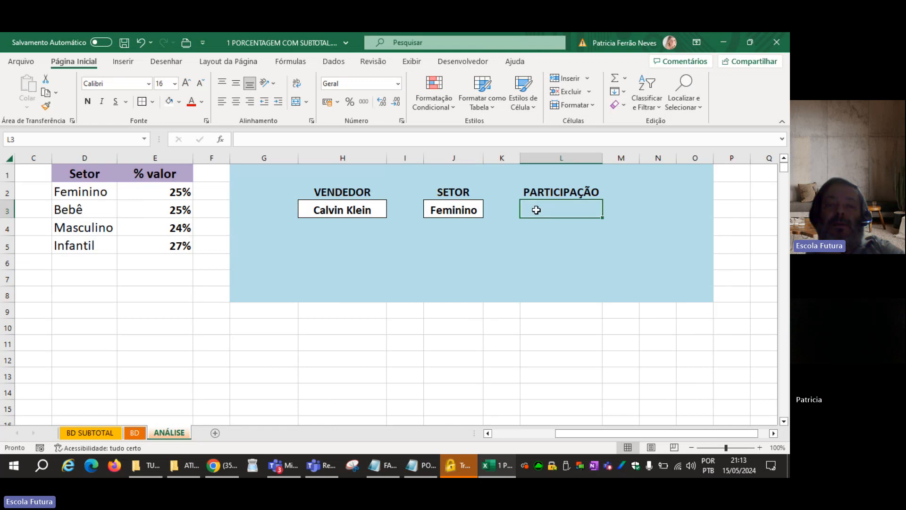
pyautogui.click(321, 208)
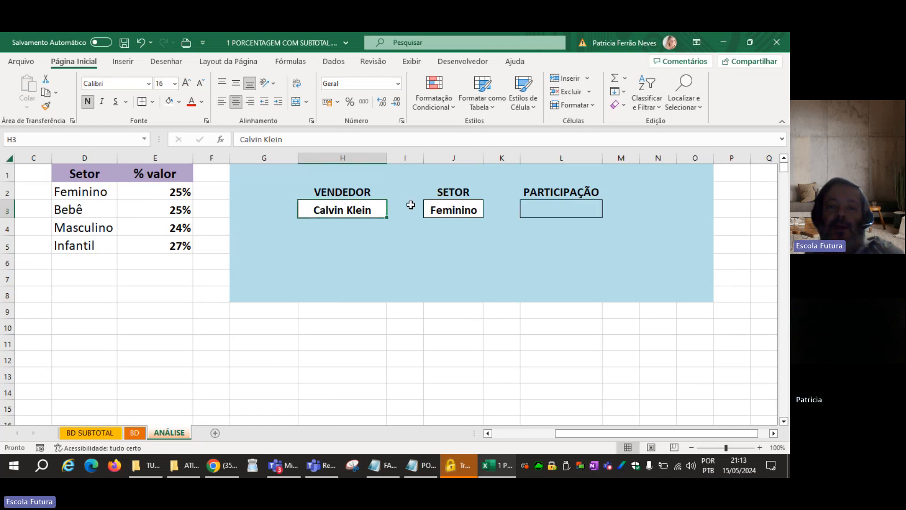
pyautogui.click(433, 208)
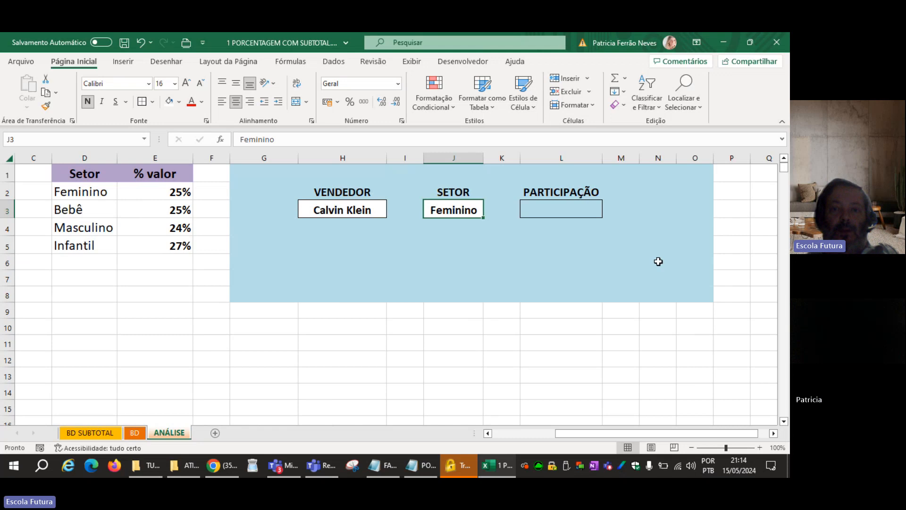
pyautogui.click(581, 209)
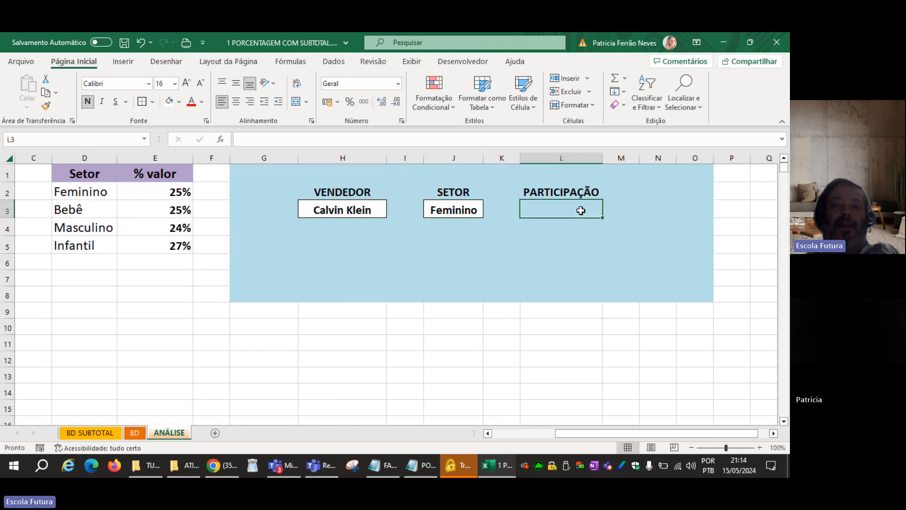
pyautogui.click(140, 434)
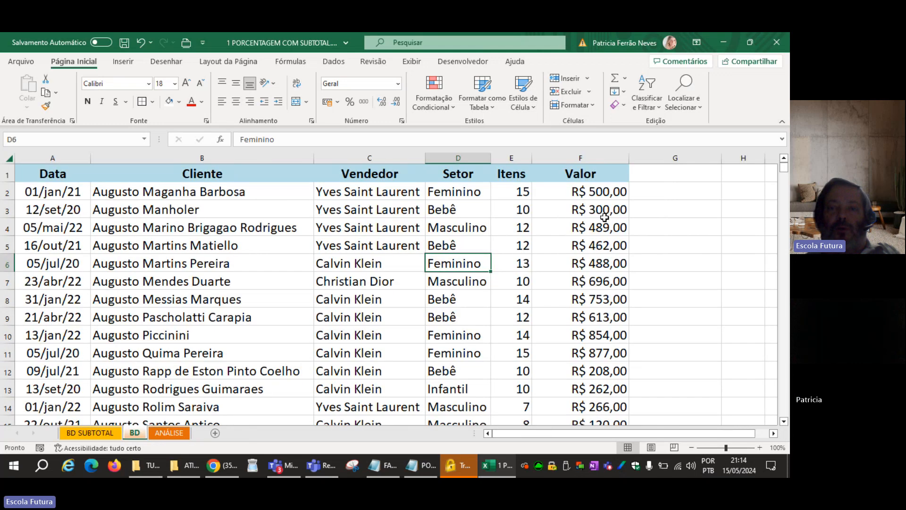
pyautogui.moveTo(590, 191); pyautogui.dragTo(590, 279)
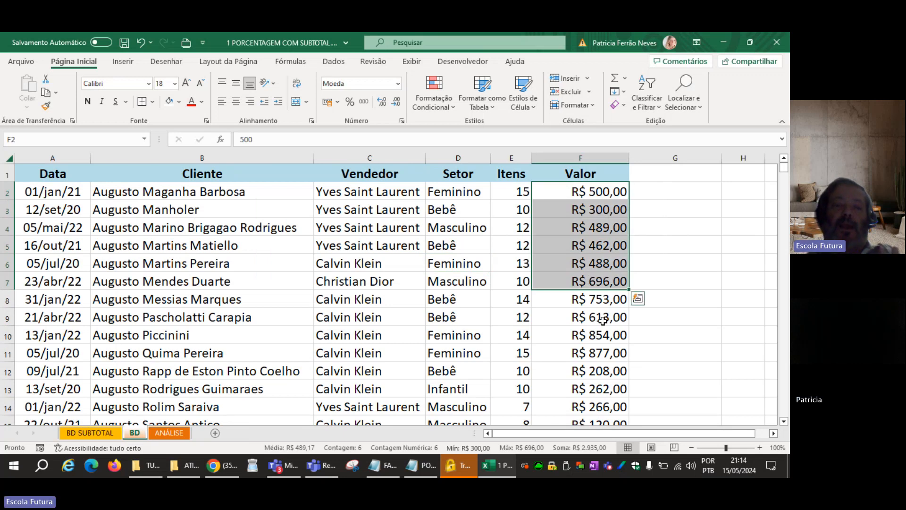
pyautogui.click(184, 431)
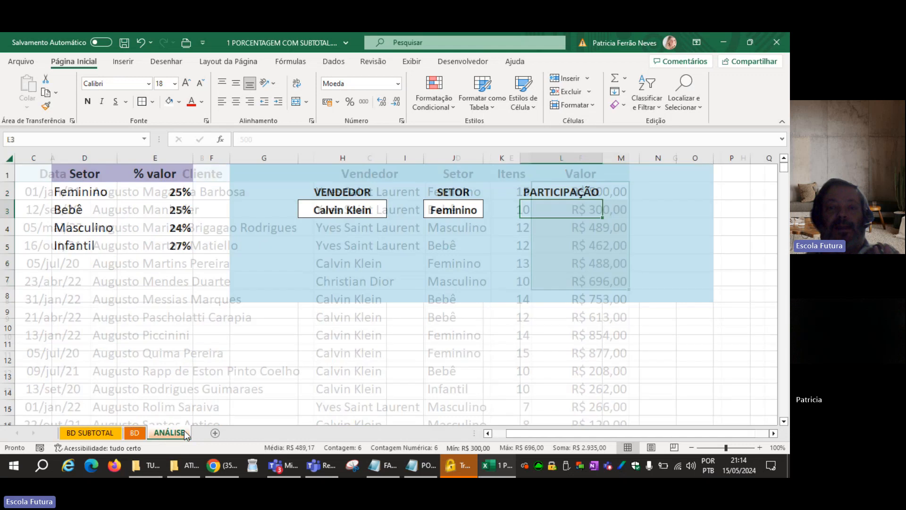
pyautogui.click(548, 231)
pyautogui.click(552, 213)
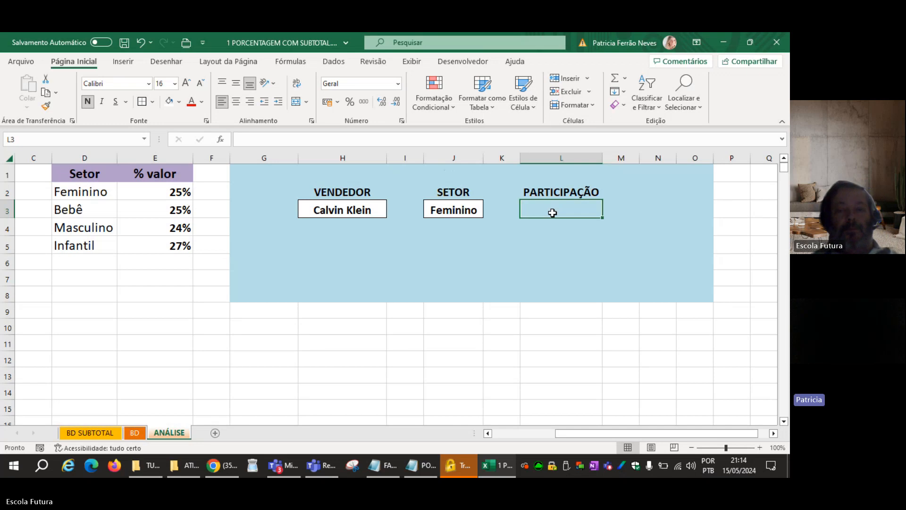
pyautogui.click(140, 433)
pyautogui.click(159, 434)
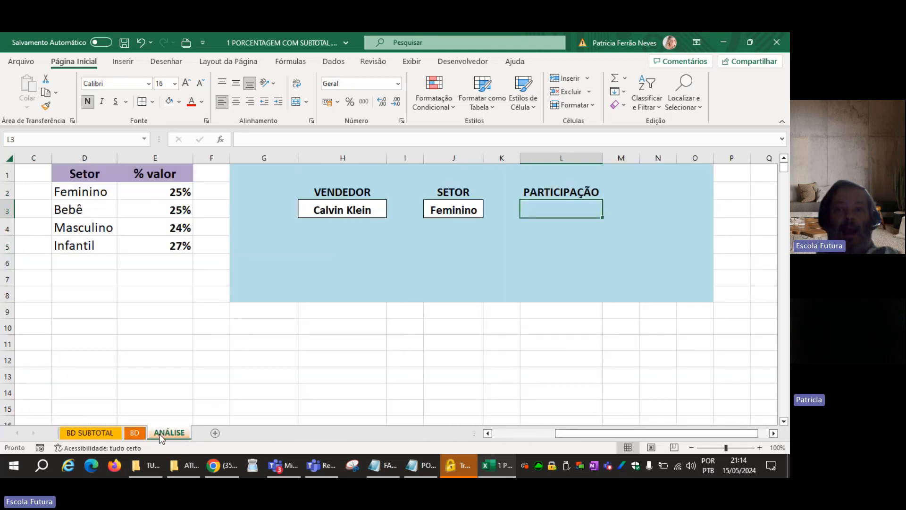
# Widen column M to about the width of column H and apply an outside border to M3 beside the PARTICIPAÇÃO cell.
pyautogui.click(621, 212)
pyautogui.moveTo(639, 158); pyautogui.dragTo(693, 158)
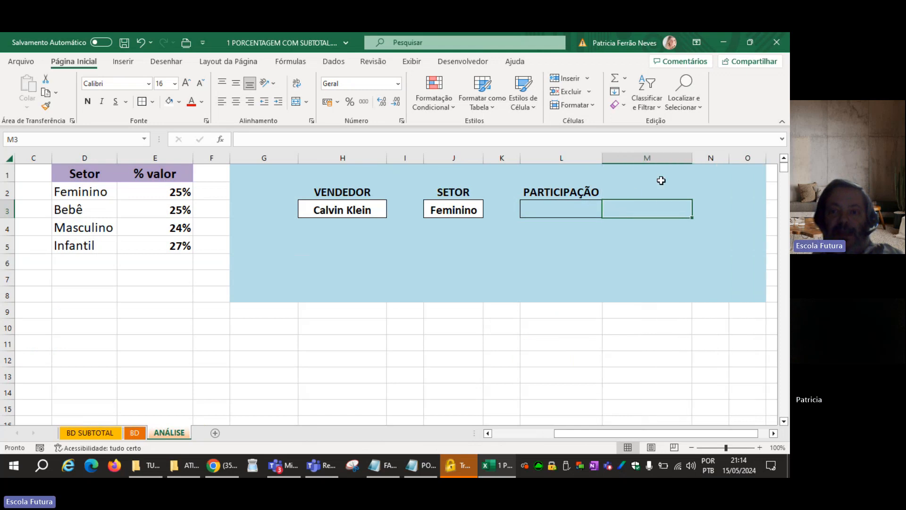
pyautogui.click(530, 288)
pyautogui.click(545, 207)
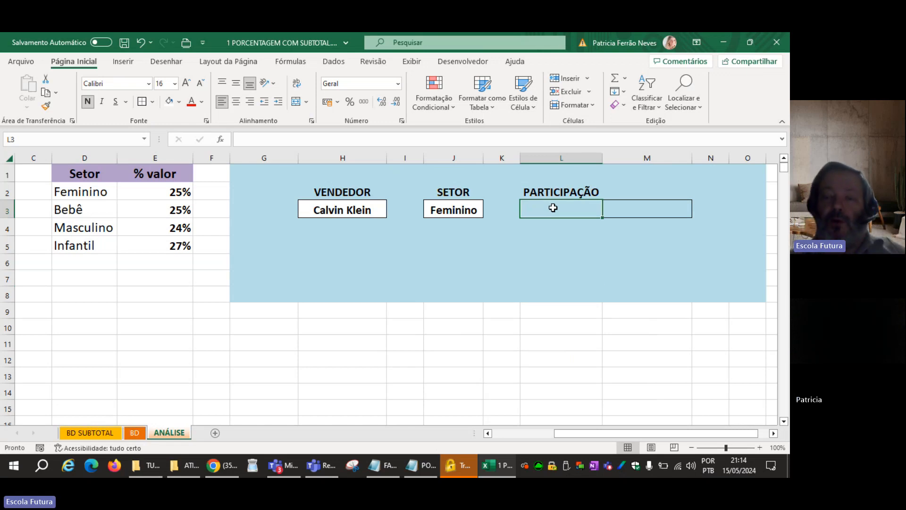
pyautogui.click(666, 212)
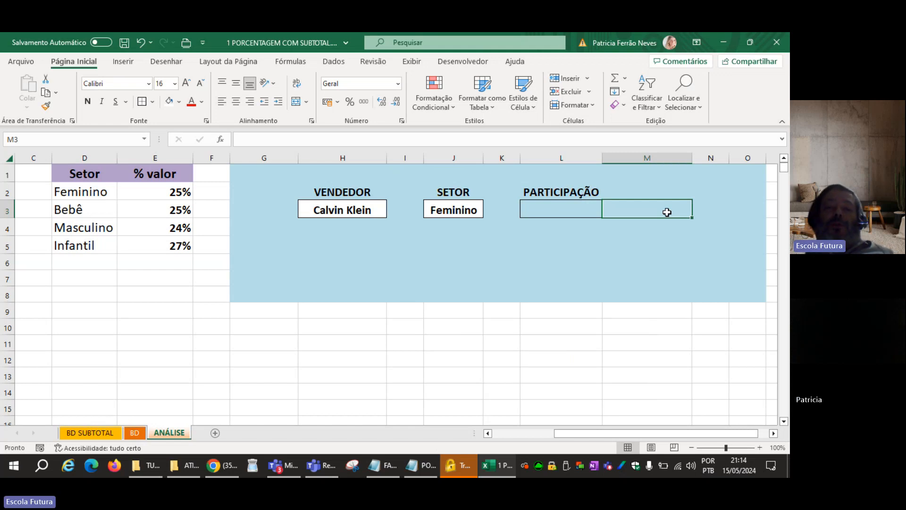
pyautogui.click(343, 211)
pyautogui.click(434, 210)
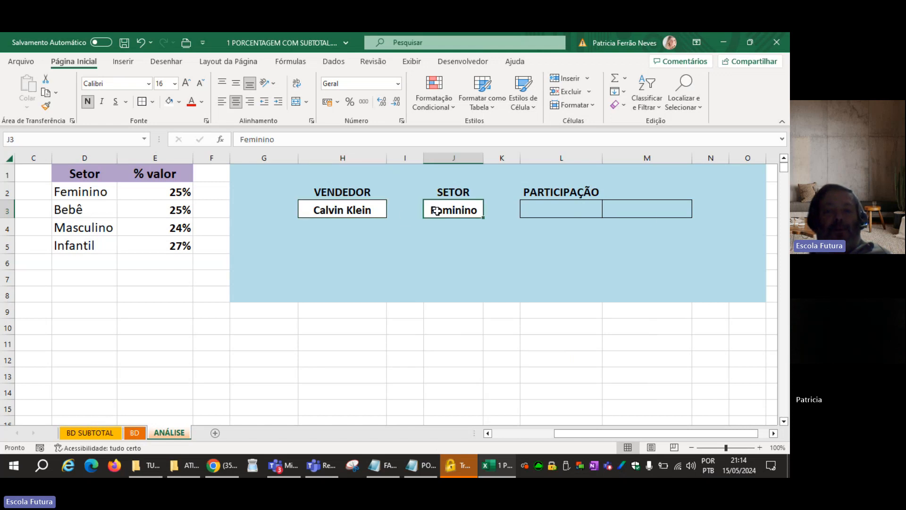
# Widen column M to about one and a half times its width, and left-align and bold cell M3.
pyautogui.click(653, 210)
pyautogui.moveTo(693, 157); pyautogui.dragTo(728, 157)
pyautogui.click(221, 102)
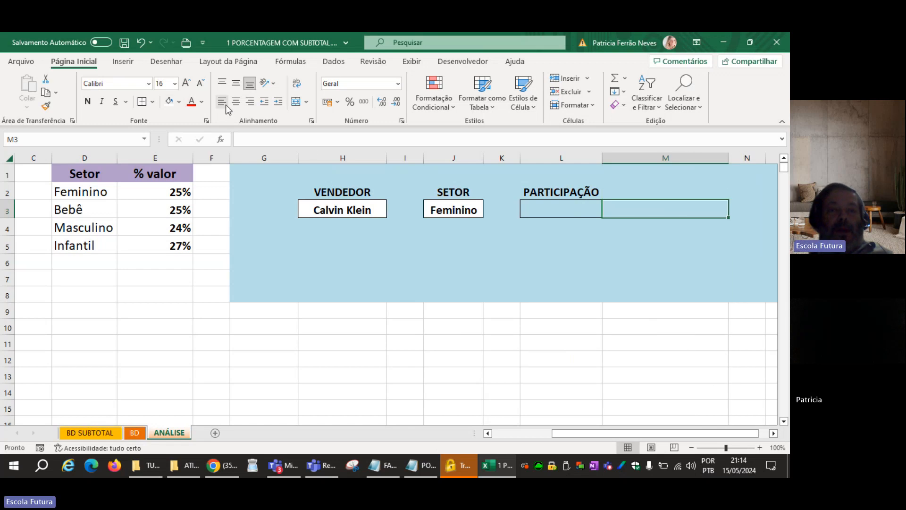
pyautogui.click(93, 103)
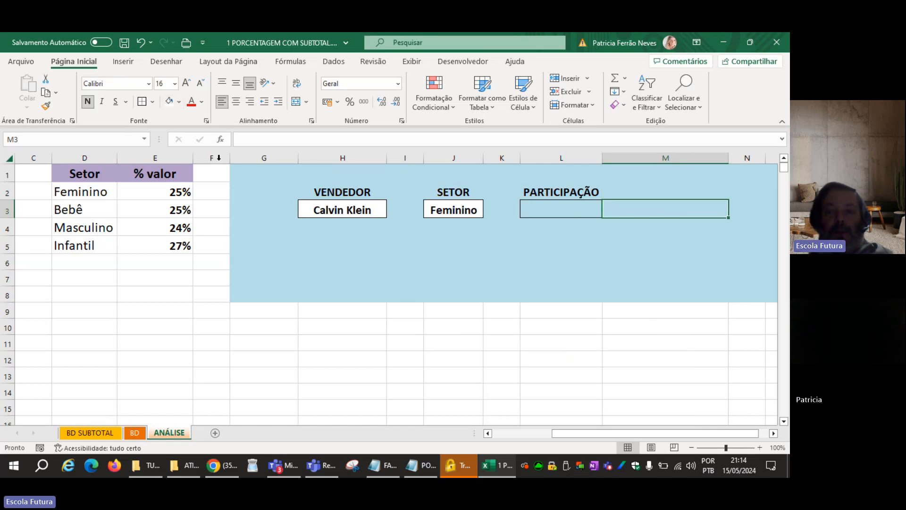
# Start a CONT.SES formula in M3 that matches the Vendedor column BD!C:C with the vendor in ANÁLISE!H3.
pyautogui.write('=cont.s')
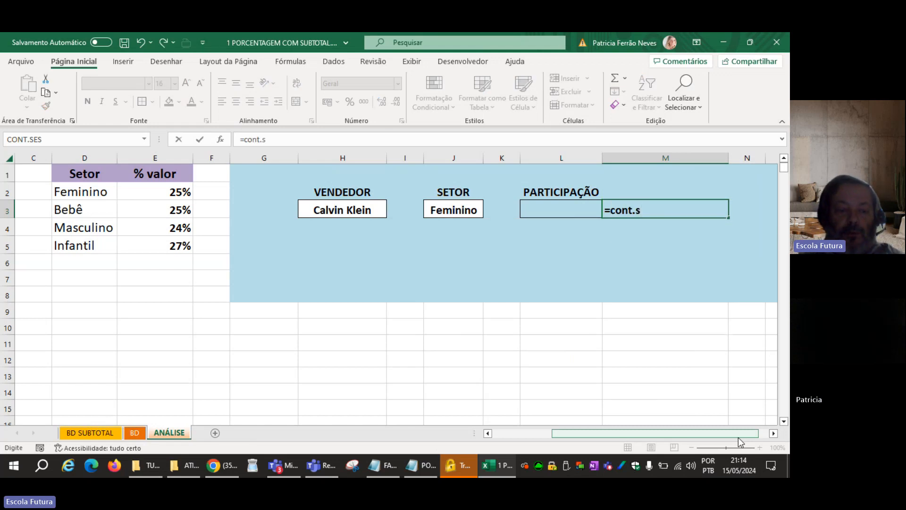
pyautogui.press('Escape')
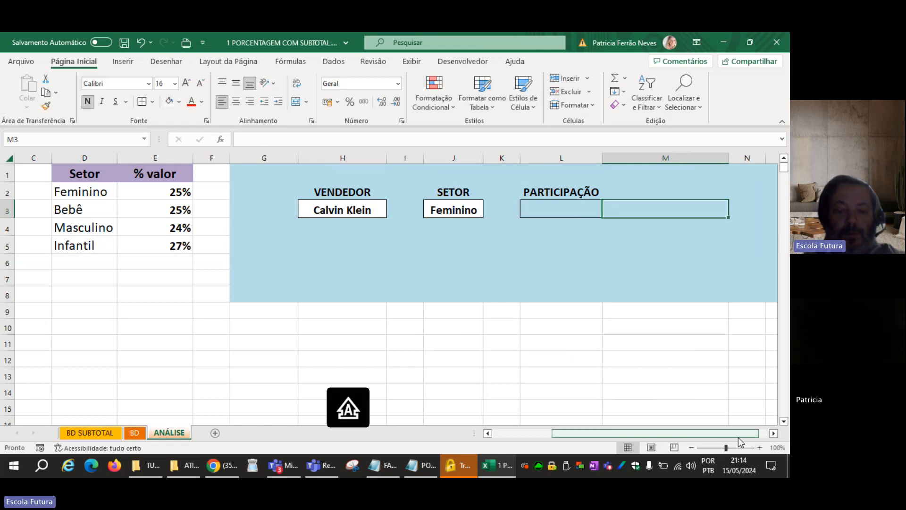
pyautogui.write('=CONT')
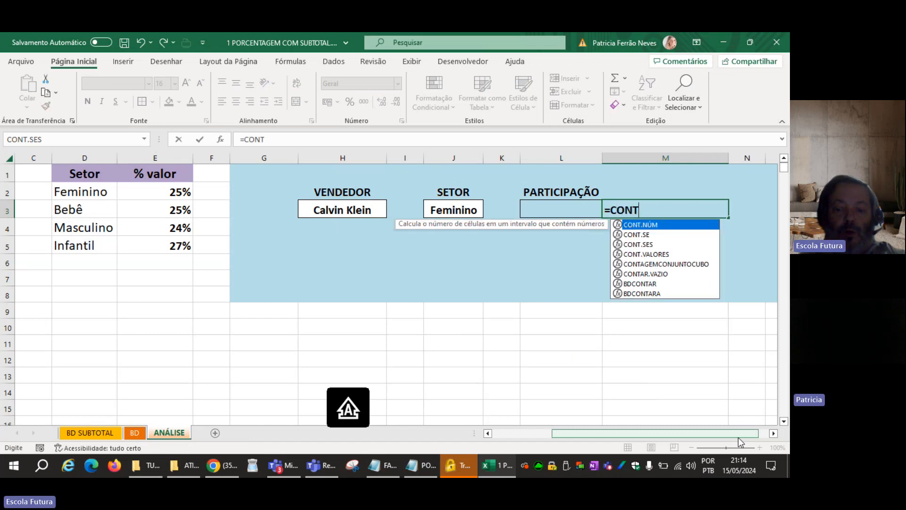
pyautogui.write('.SES(')
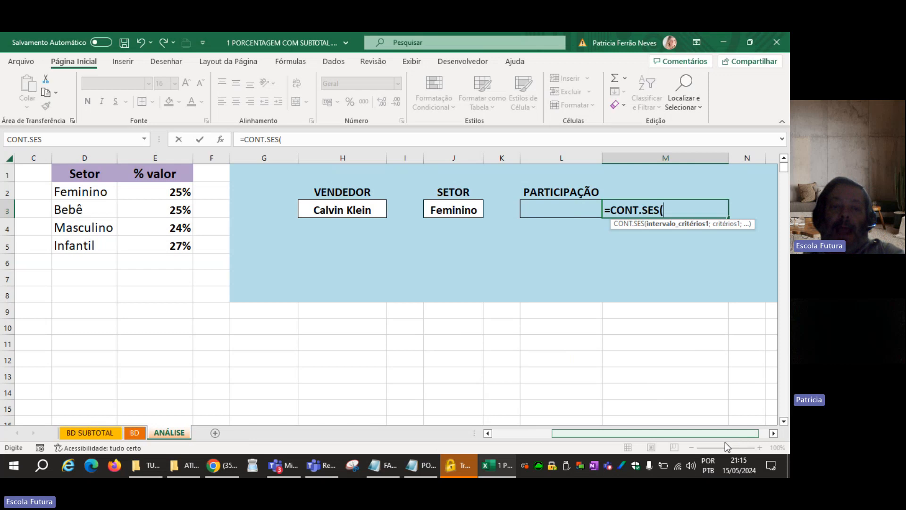
pyautogui.click(134, 433)
pyautogui.click(346, 156)
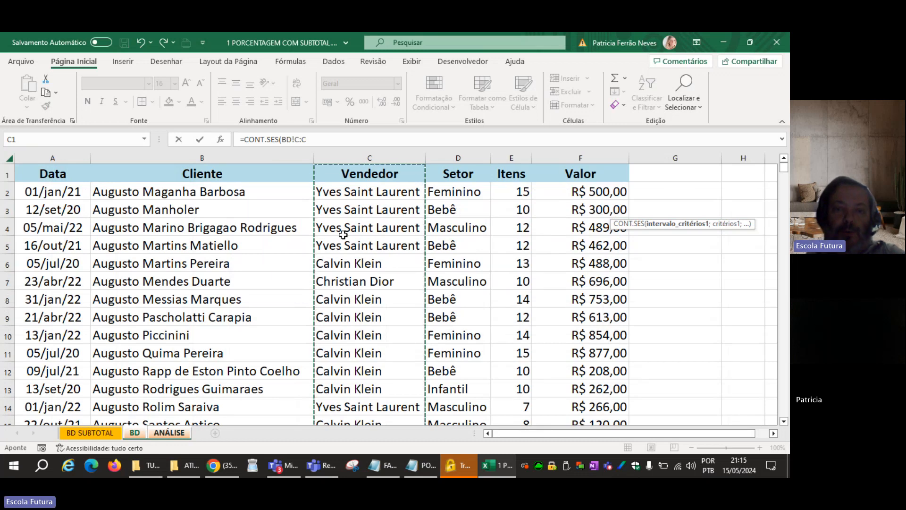
pyautogui.write(';')
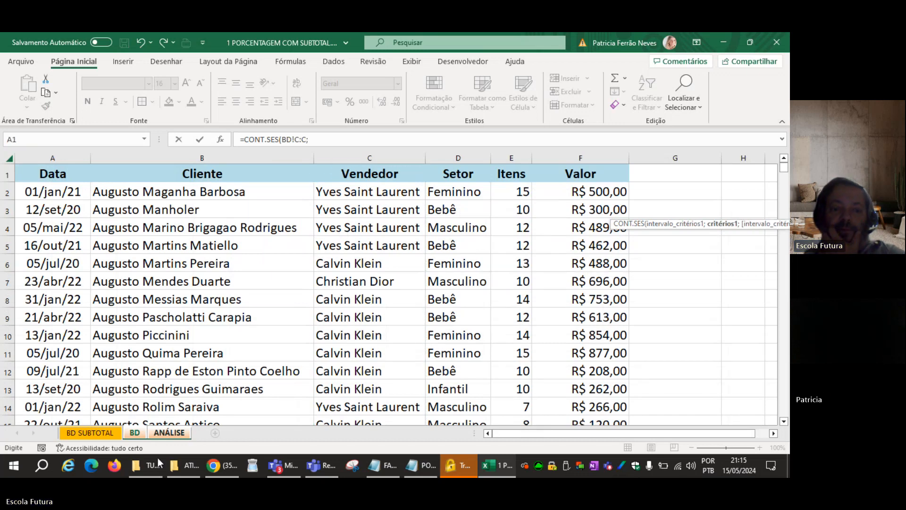
pyautogui.click(181, 435)
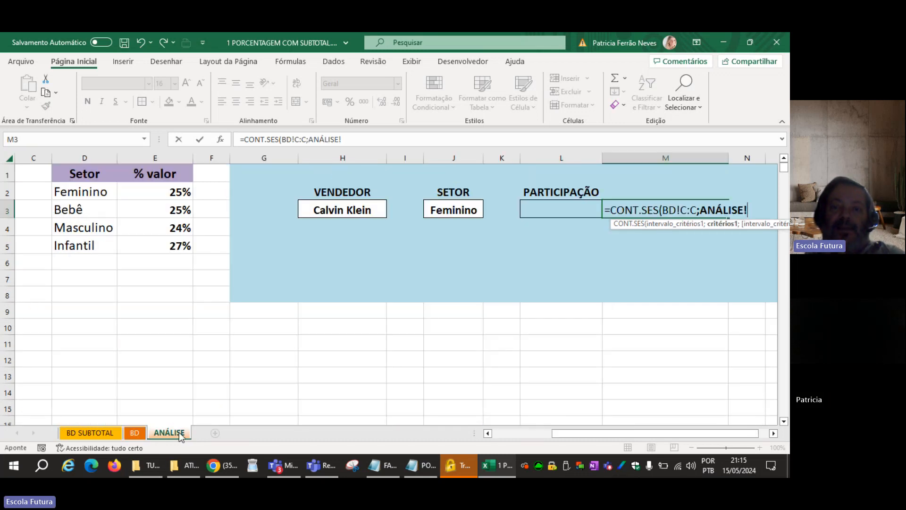
pyautogui.click(334, 209)
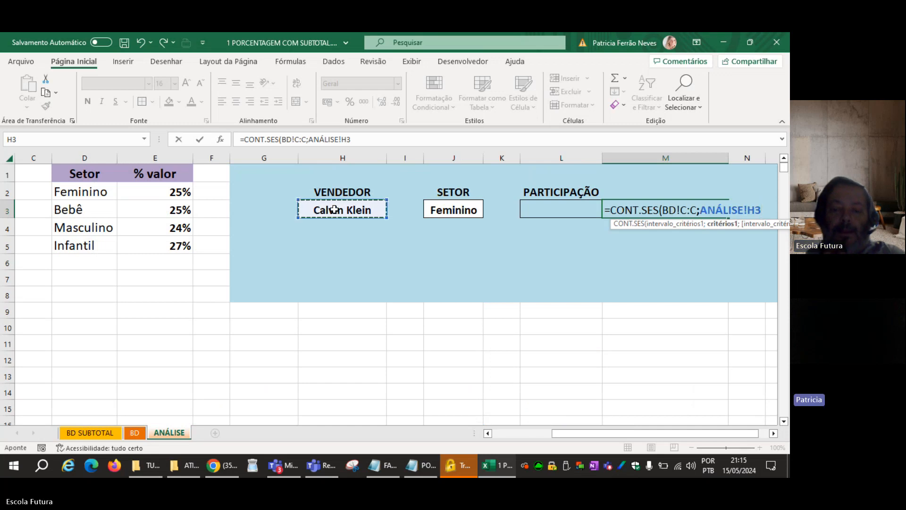
# Add the Setor column BD!D:D with criterion ANÁLISE!J3 to the CONT.SES formula in M3 and complete it.
pyautogui.write(';')
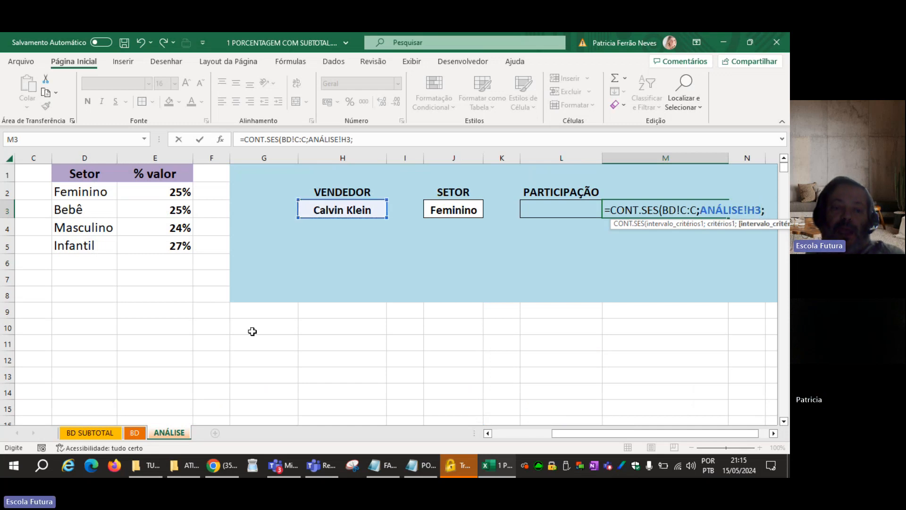
pyautogui.click(134, 432)
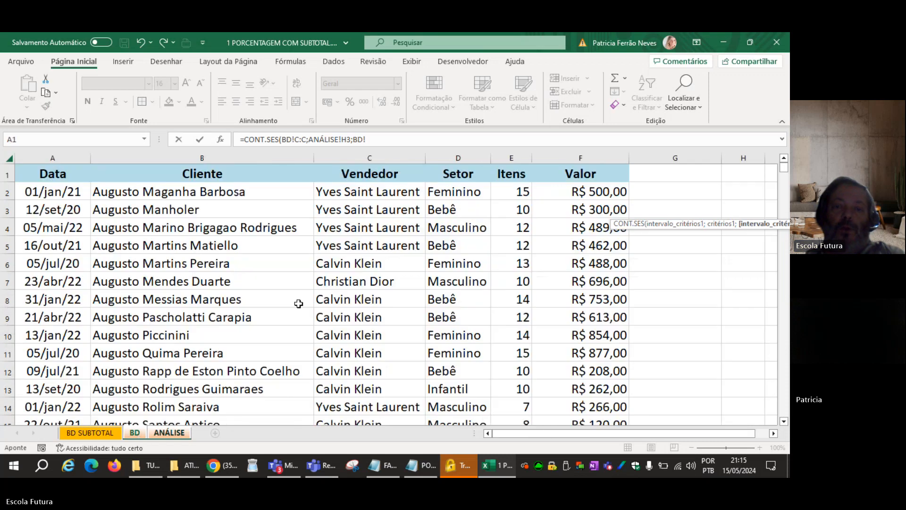
pyautogui.click(458, 158)
pyautogui.write(';')
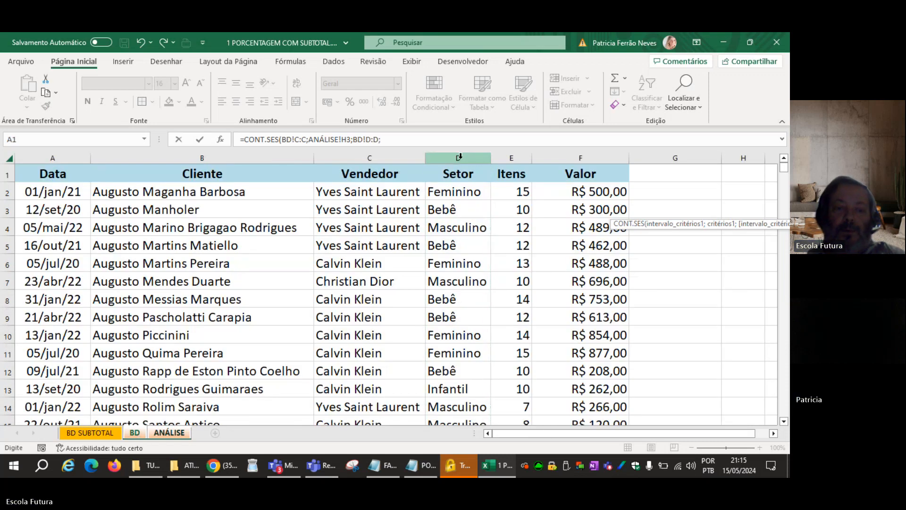
pyautogui.click(179, 436)
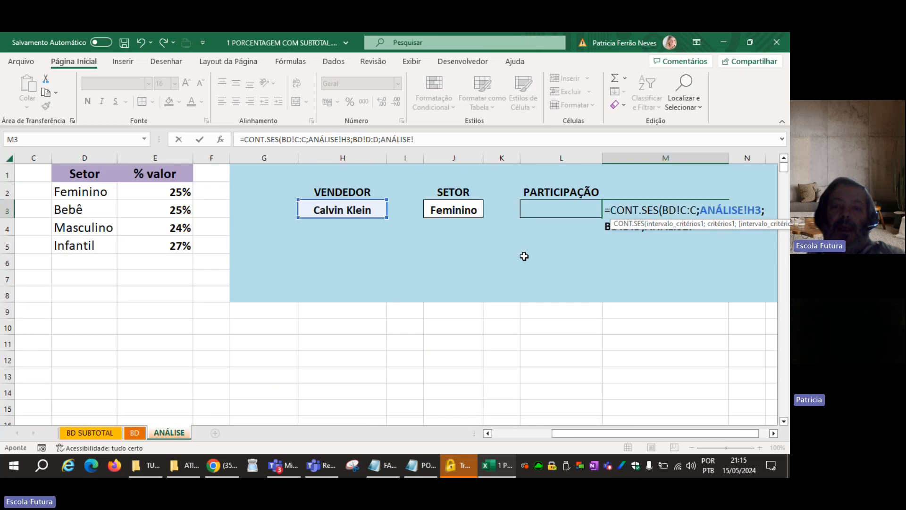
pyautogui.click(455, 209)
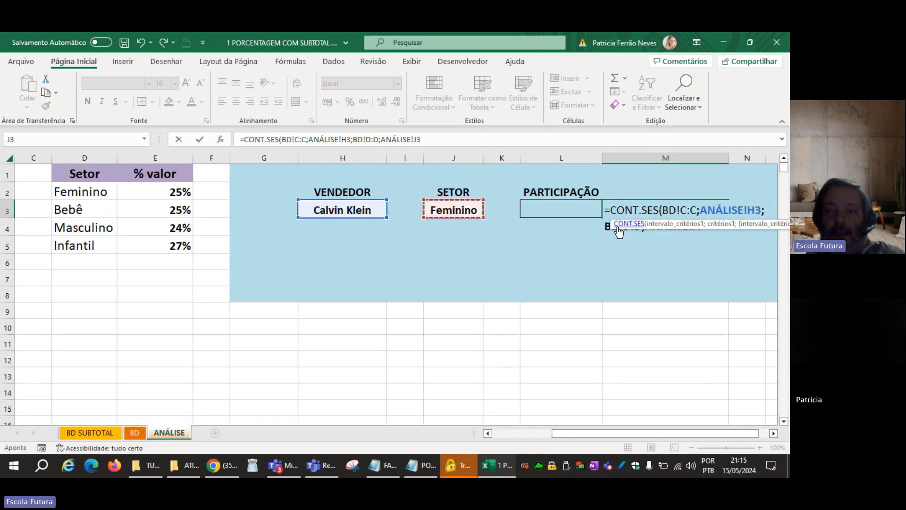
pyautogui.moveTo(613, 223); pyautogui.dragTo(612, 147)
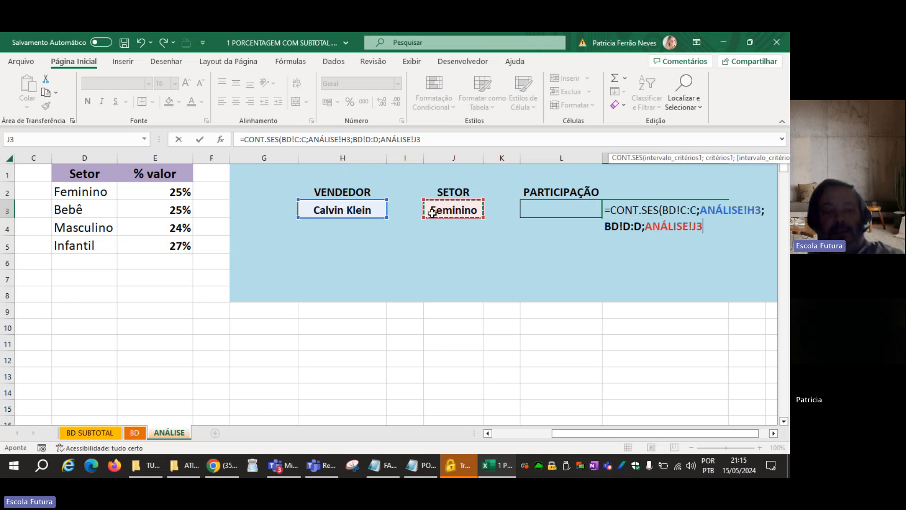
pyautogui.write(')')
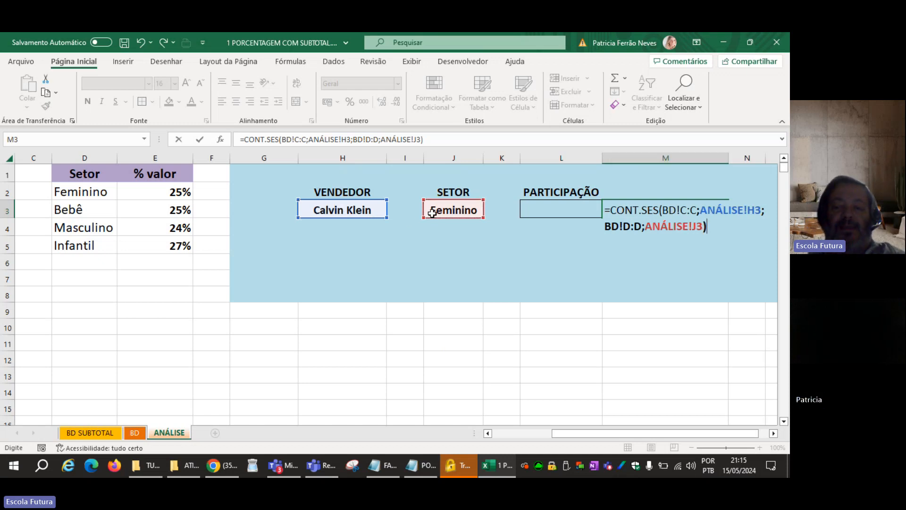
pyautogui.press('Return')
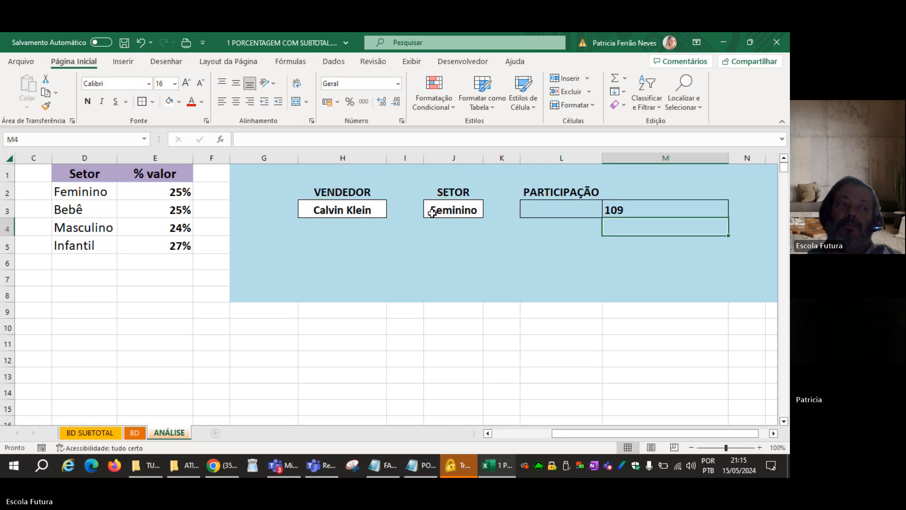
# Review the CONT.SES formula in M3 against the VENDEDOR and SETOR cells it references.
pyautogui.press('Up')
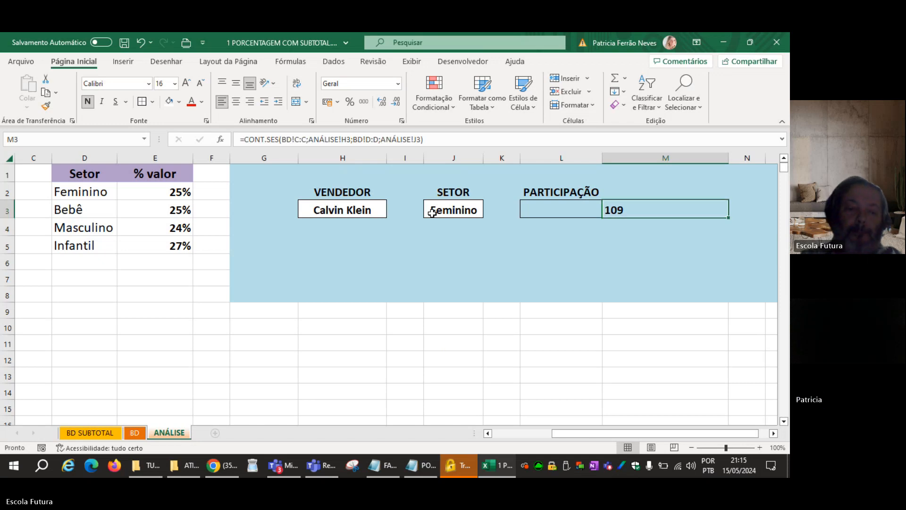
pyautogui.press('F2')
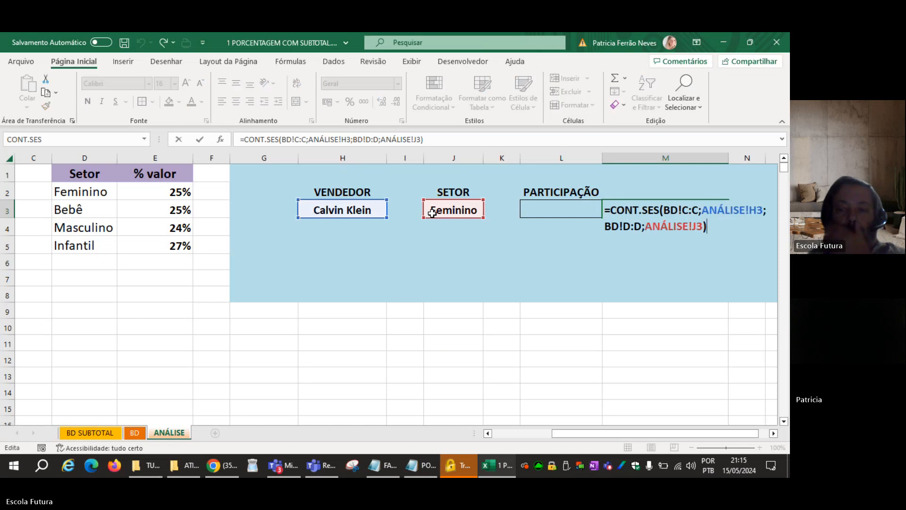
pyautogui.click(774, 434)
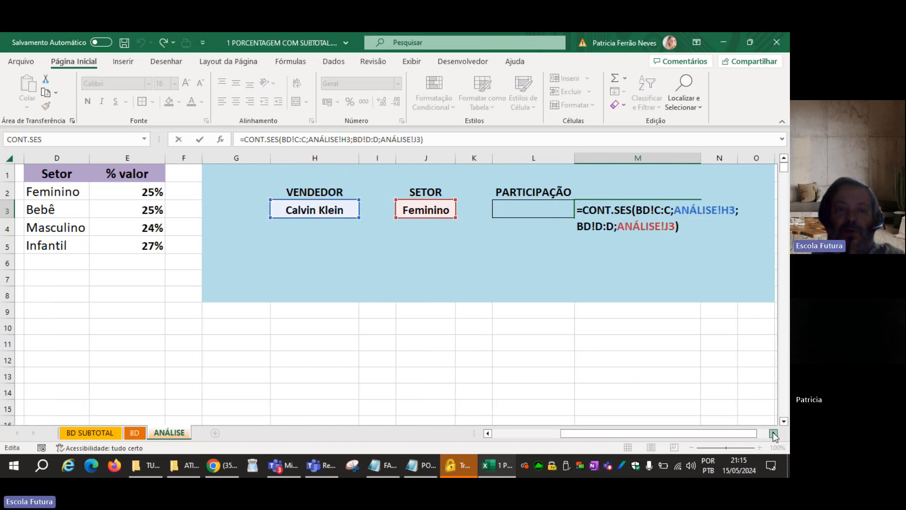
pyautogui.click(774, 435)
pyautogui.click(774, 434)
pyautogui.click(774, 435)
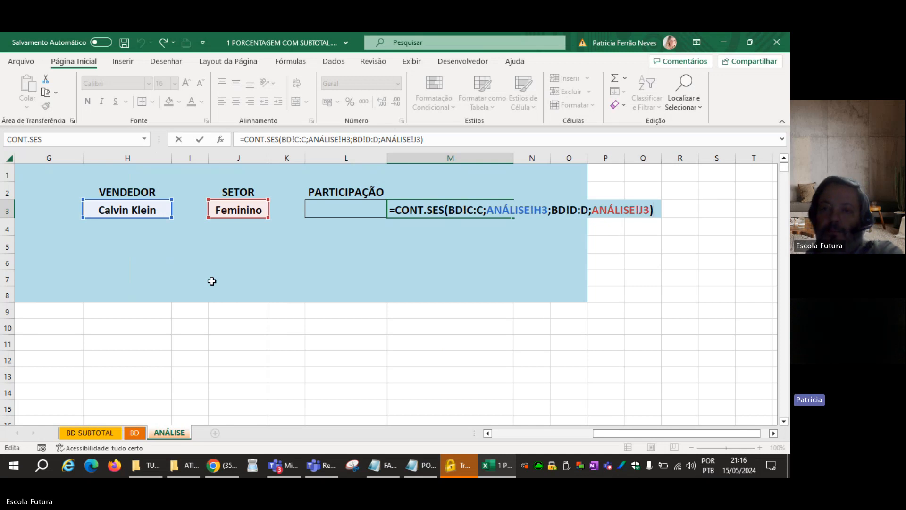
pyautogui.press('Return')
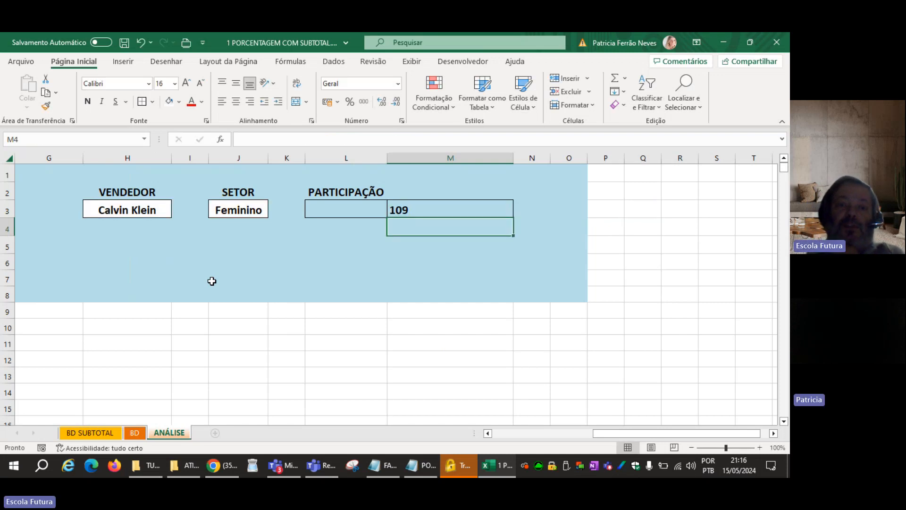
# Try adding a trailing space after Feminino in J3 to test the count in M3, and undo it.
pyautogui.click(136, 208)
pyautogui.click(224, 211)
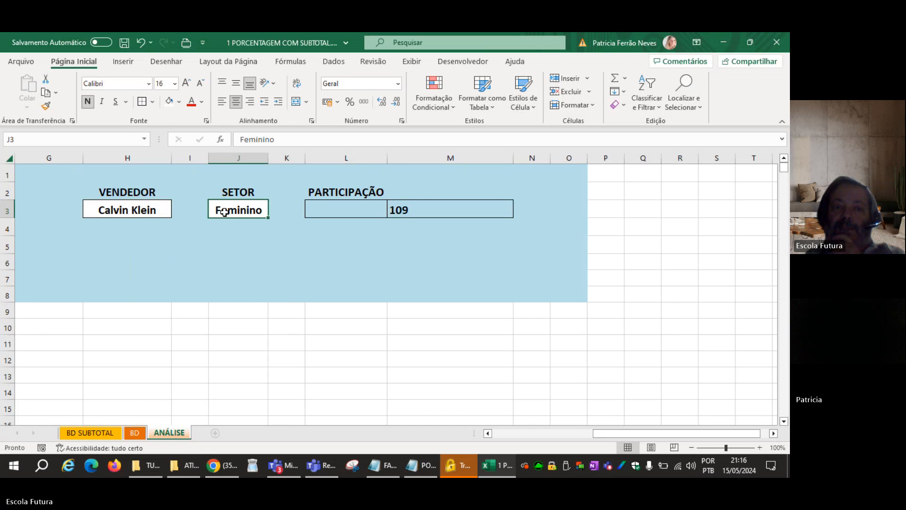
pyautogui.doubleClick(265, 212)
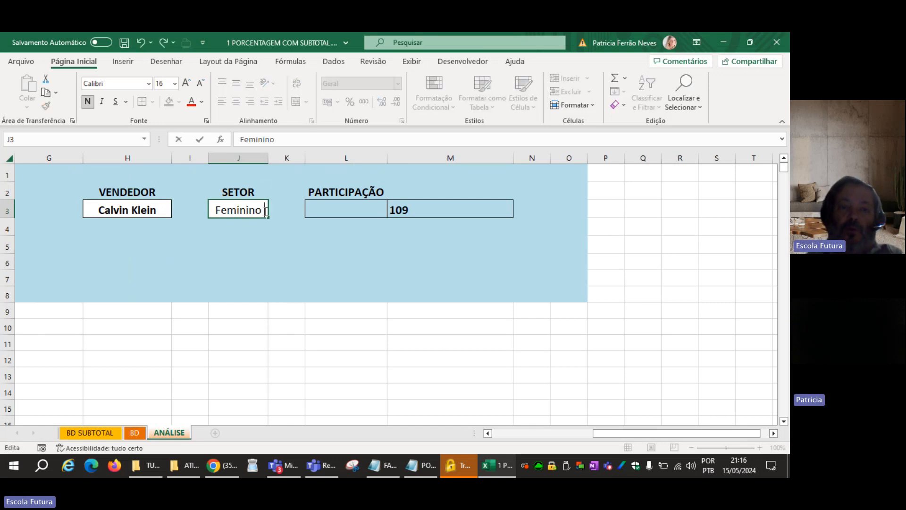
pyautogui.press('Return')
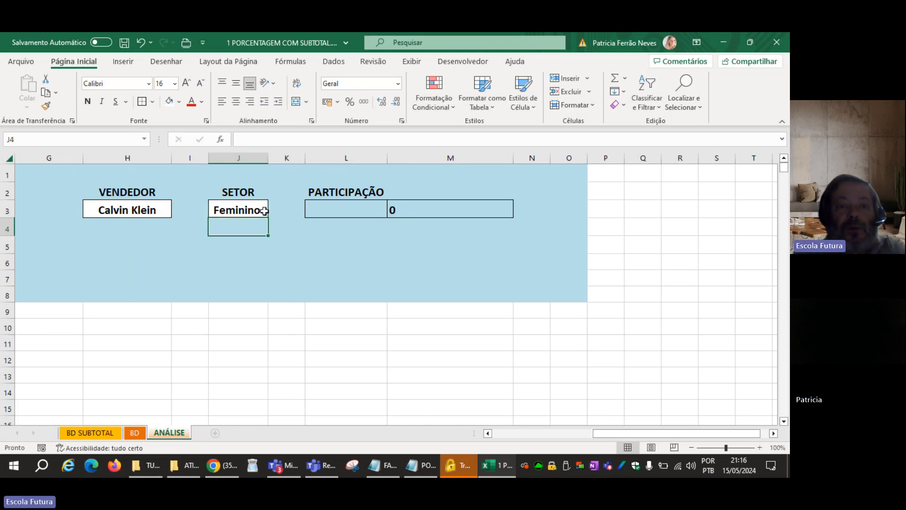
pyautogui.hotkey('ctrl', 'z')
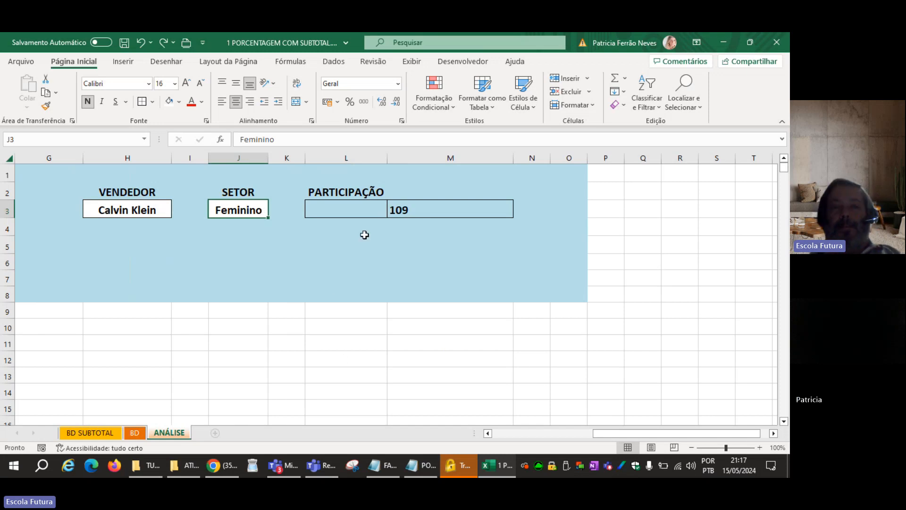
# Extend the CONT.SES formula in M3 with a division by the CONT.NÚM function.
pyautogui.click(451, 213)
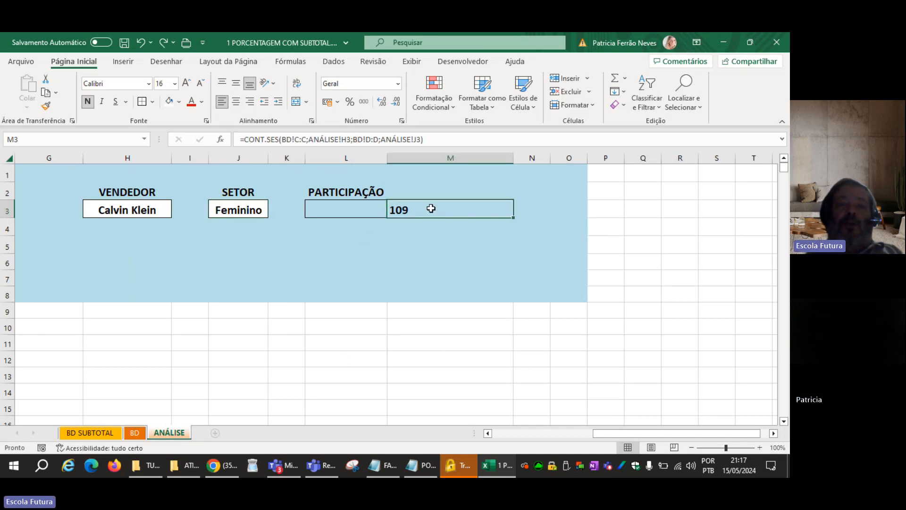
pyautogui.click(166, 209)
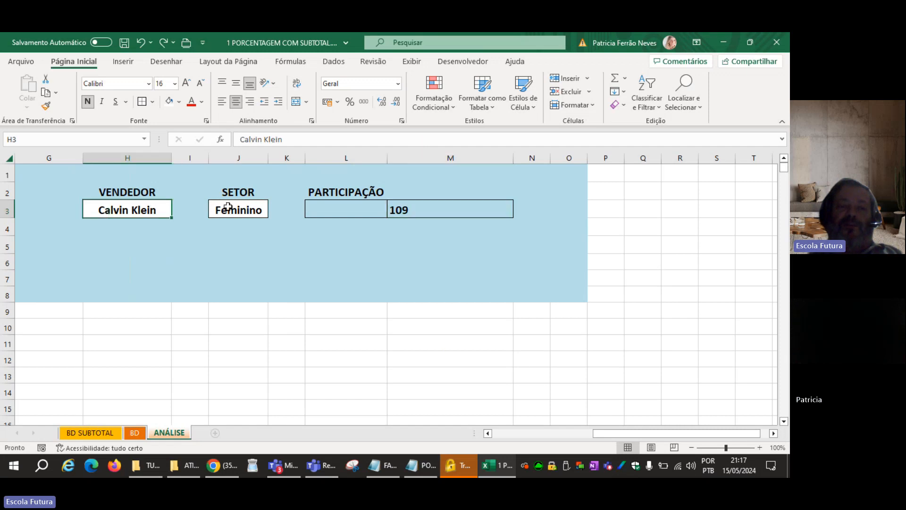
pyautogui.click(228, 207)
pyautogui.click(417, 210)
pyautogui.doubleClick(420, 210)
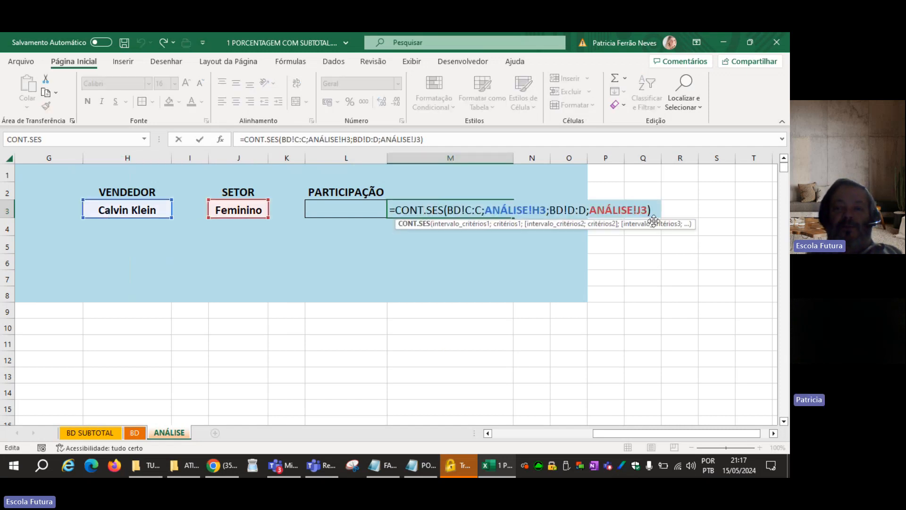
pyautogui.click(660, 206)
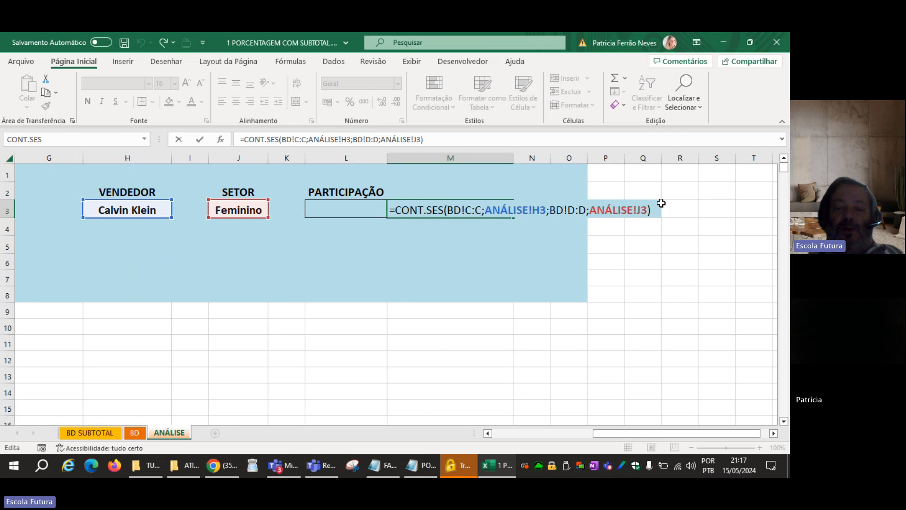
pyautogui.write('/')
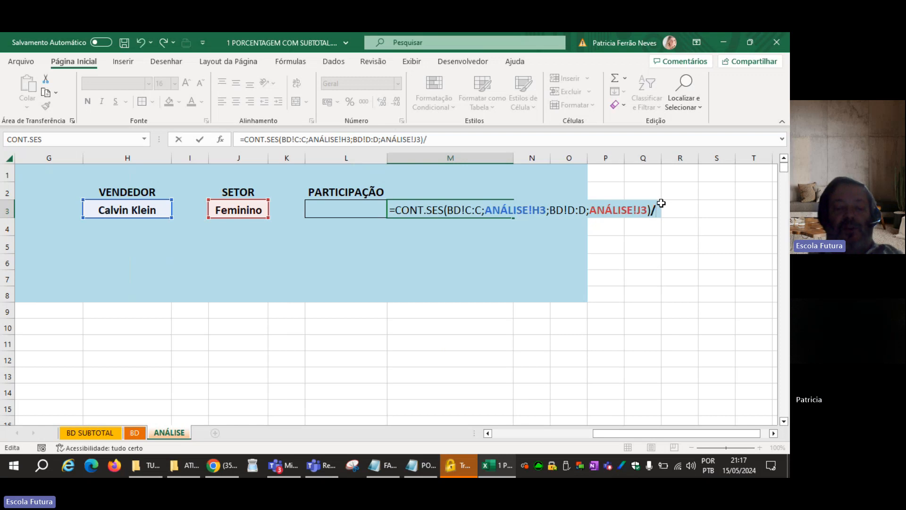
pyautogui.write('CONT.')
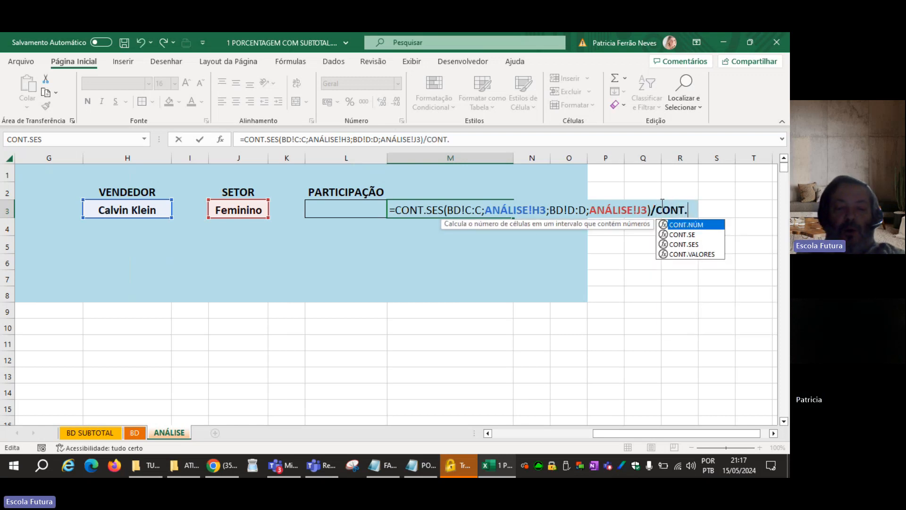
pyautogui.press('Tab')
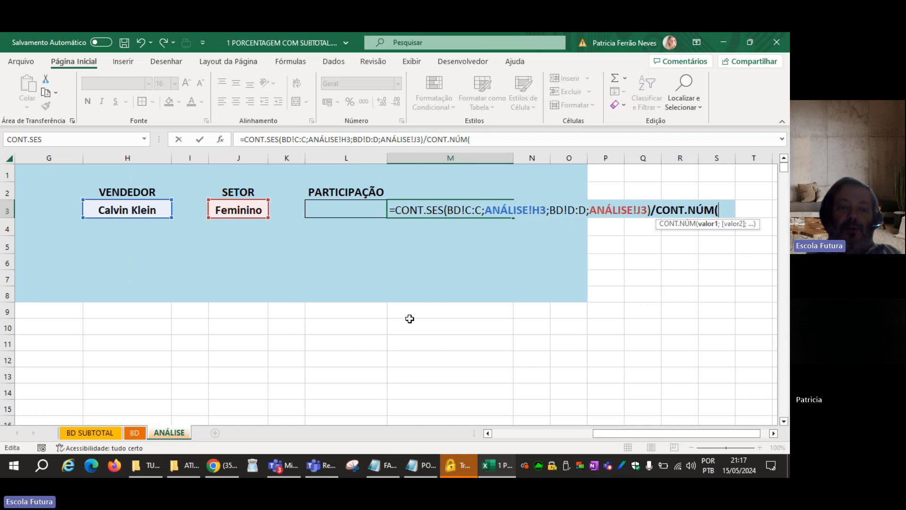
# Use the Valor column BD!F:F as the CONT.NÚM range and complete the M3 formula.
pyautogui.click(134, 432)
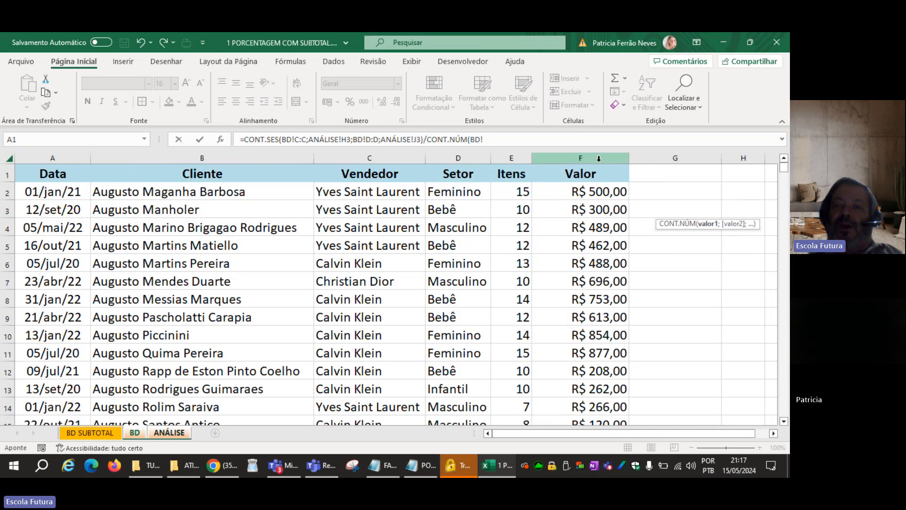
pyautogui.click(614, 152)
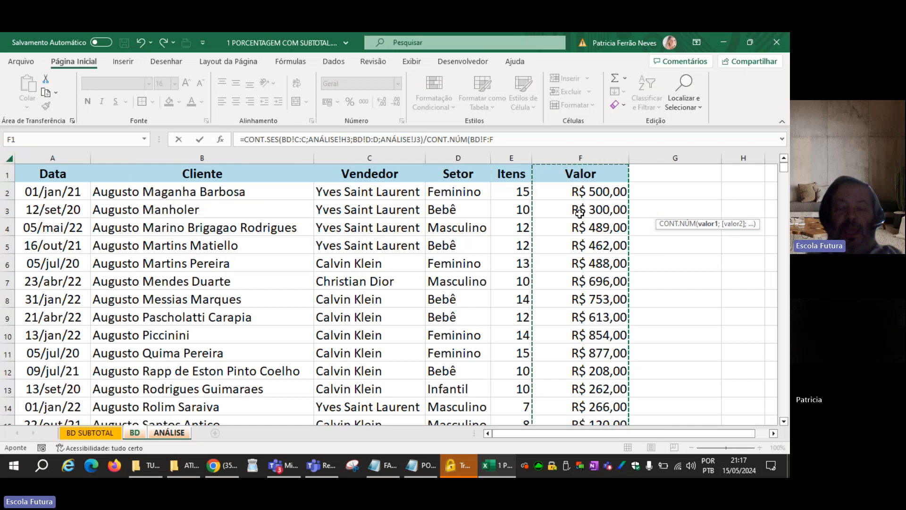
pyautogui.write(')')
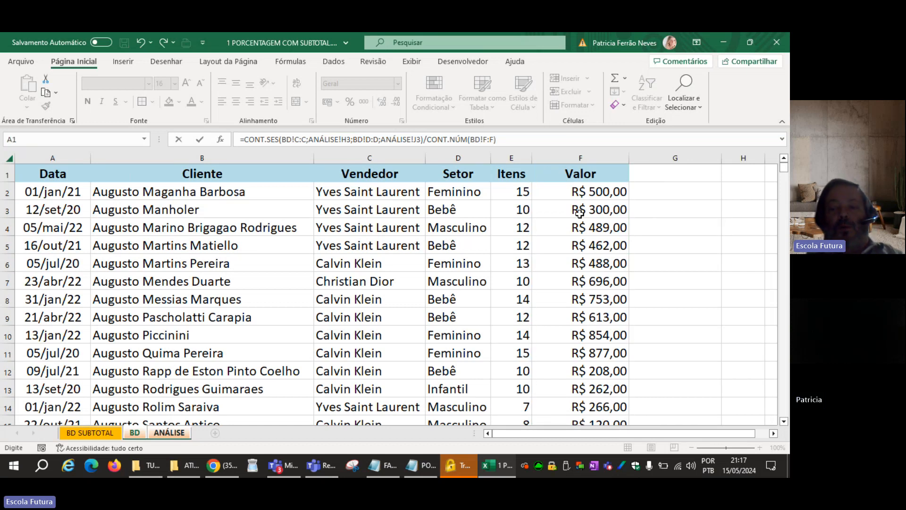
pyautogui.press('Return')
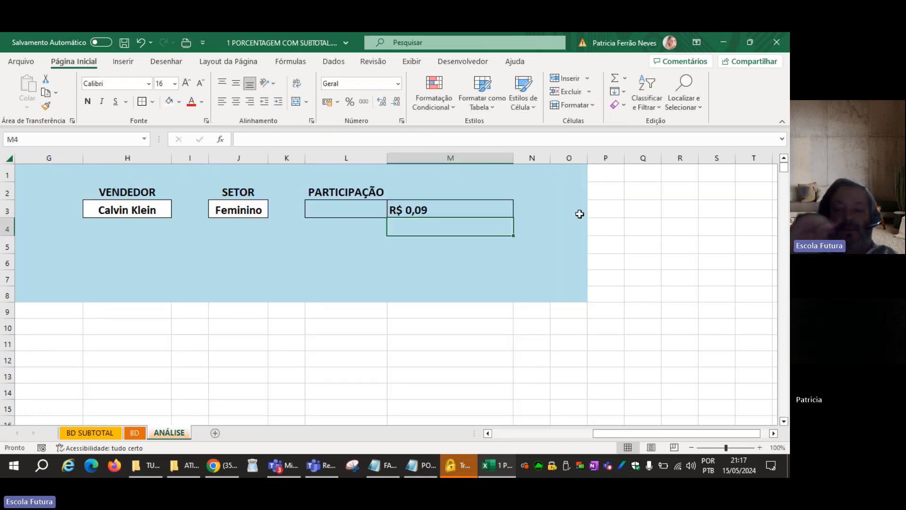
# Format the participation result in M3 as a percentage with one decimal place.
pyautogui.press('Up')
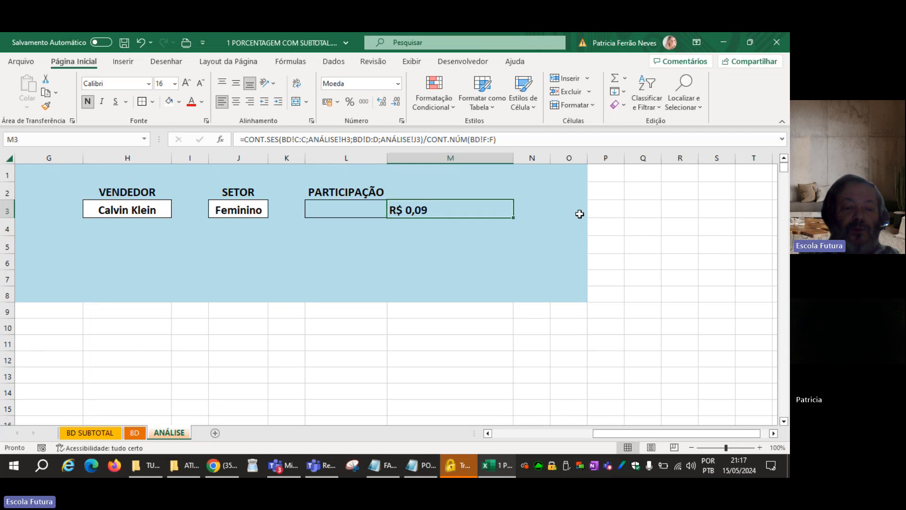
pyautogui.hotkey('ctrl', 'shift', '5')
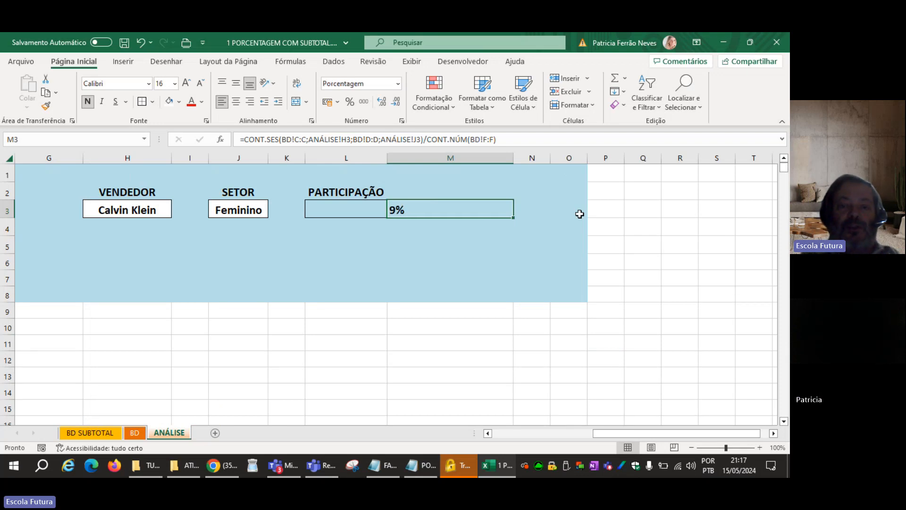
pyautogui.click(382, 102)
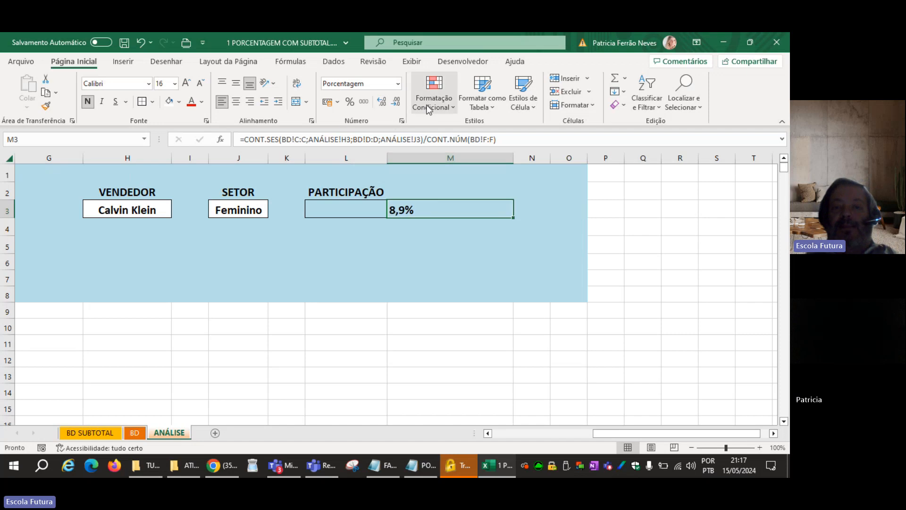
# Try centering the content of M3 and inspecting its formula, and restore the left alignment.
pyautogui.click(236, 103)
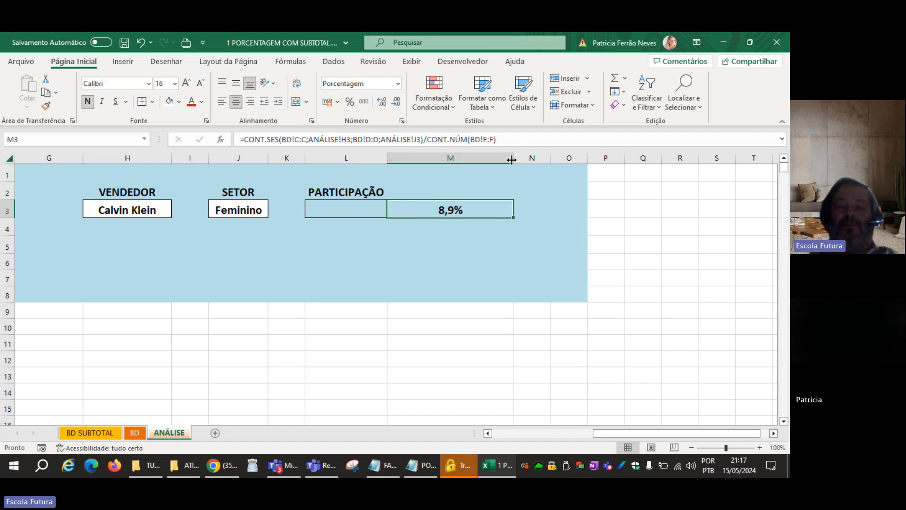
pyautogui.doubleClick(406, 210)
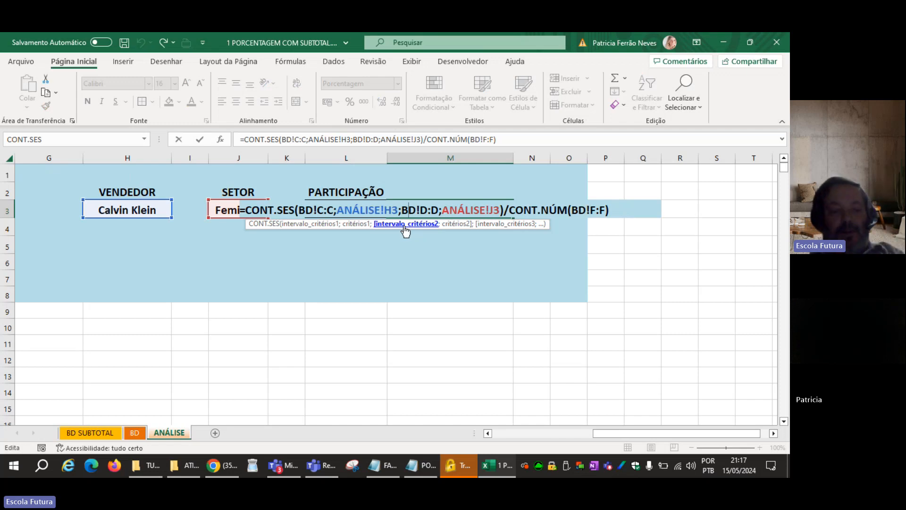
pyautogui.press('Escape')
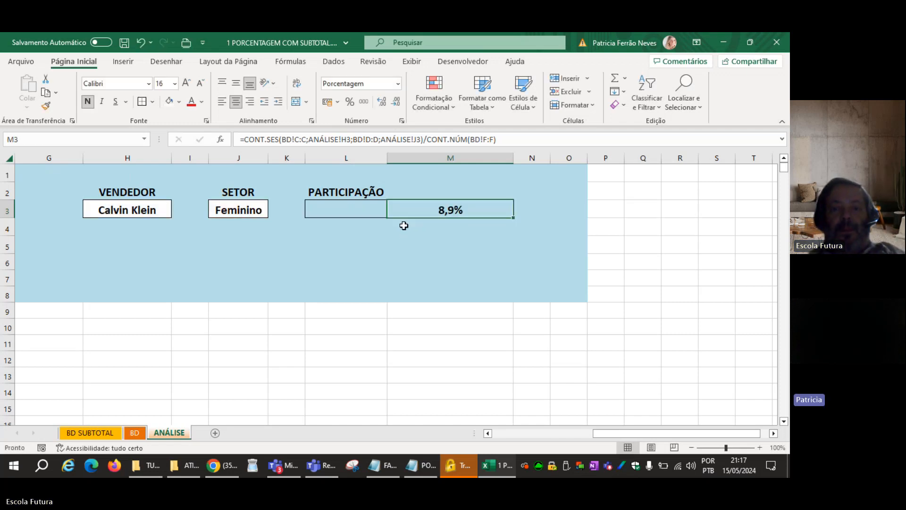
pyautogui.click(222, 101)
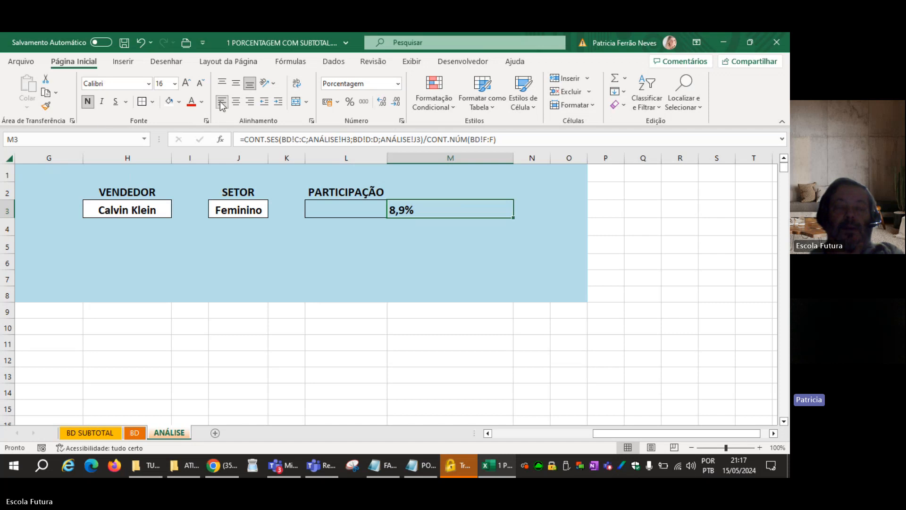
# Open the M3 participation formula to examine its CONT.SES and CONT.NÚM parts.
pyautogui.doubleClick(437, 204)
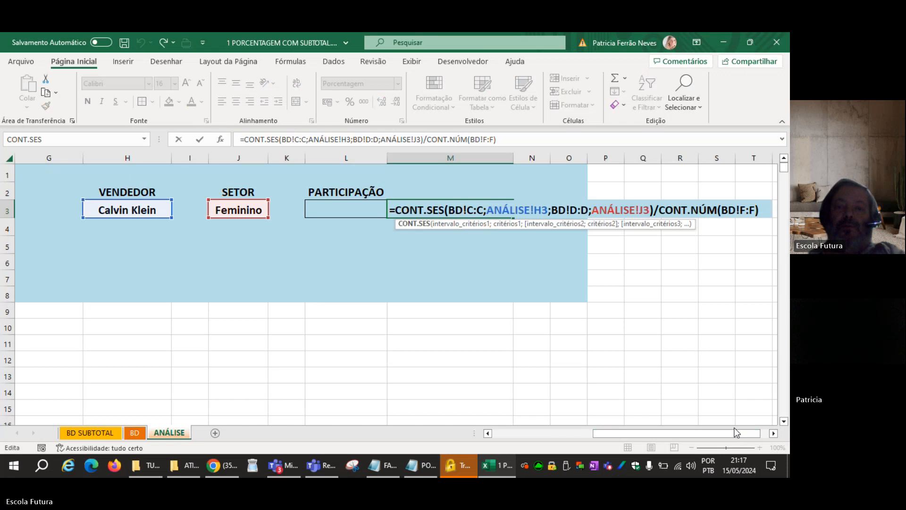
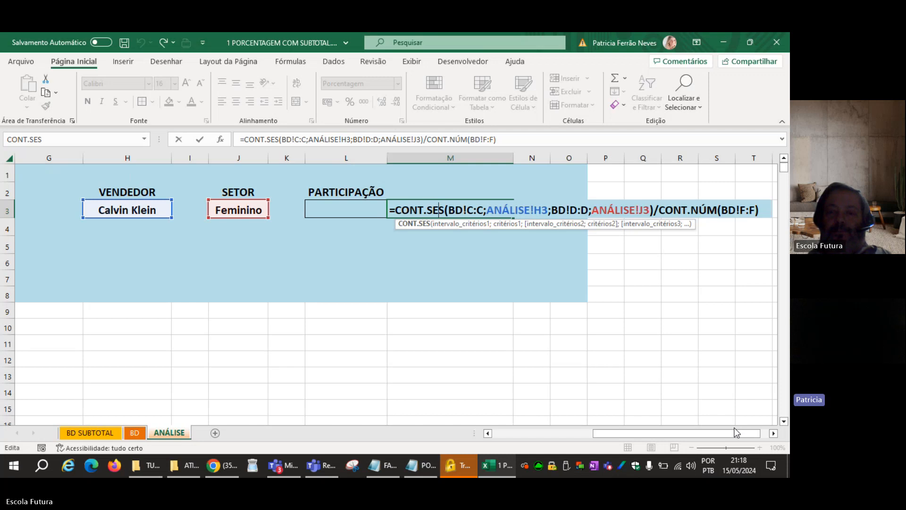
# Commit the CONT.SES share formula in M3 and set the SETOR criterion in J3 to MASCULINO.
pyautogui.press('Return')
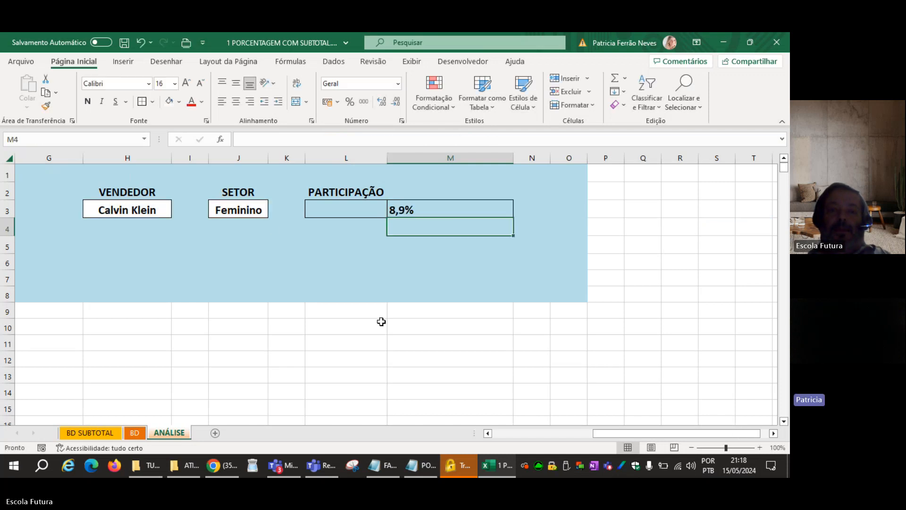
pyautogui.click(247, 213)
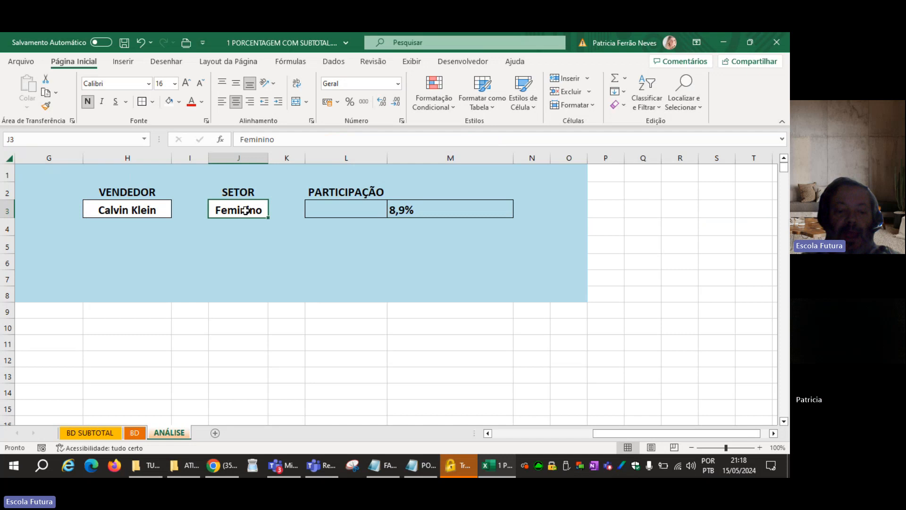
pyautogui.write('MASCULINO')
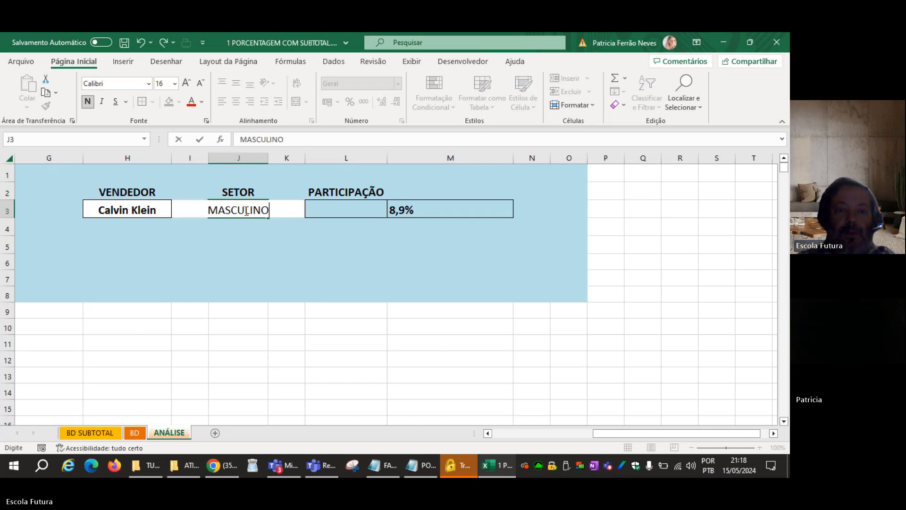
pyautogui.press('Return')
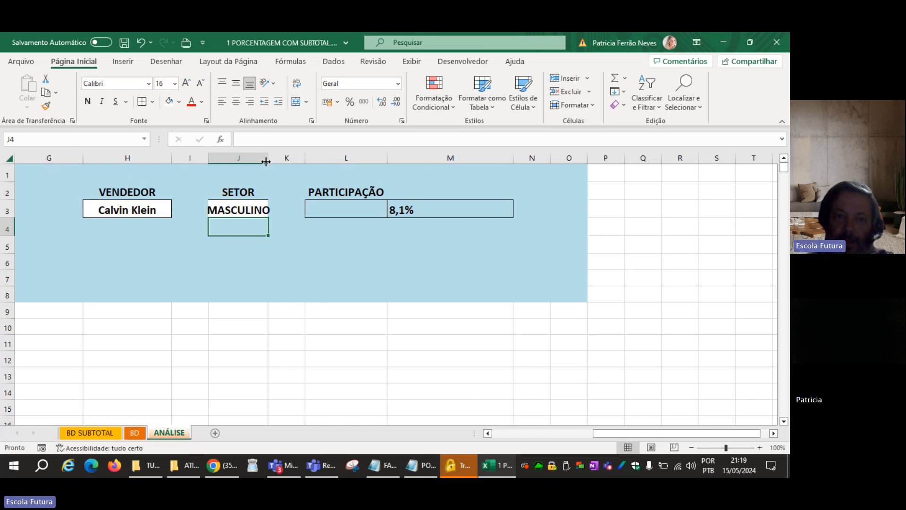
# Widen column J to fit the sector text and narrow the spacer columns G, I and K.
pyautogui.moveTo(269, 158); pyautogui.dragTo(278, 158)
pyautogui.moveTo(209, 159); pyautogui.dragTo(198, 158)
pyautogui.moveTo(80, 158); pyautogui.dragTo(34, 159)
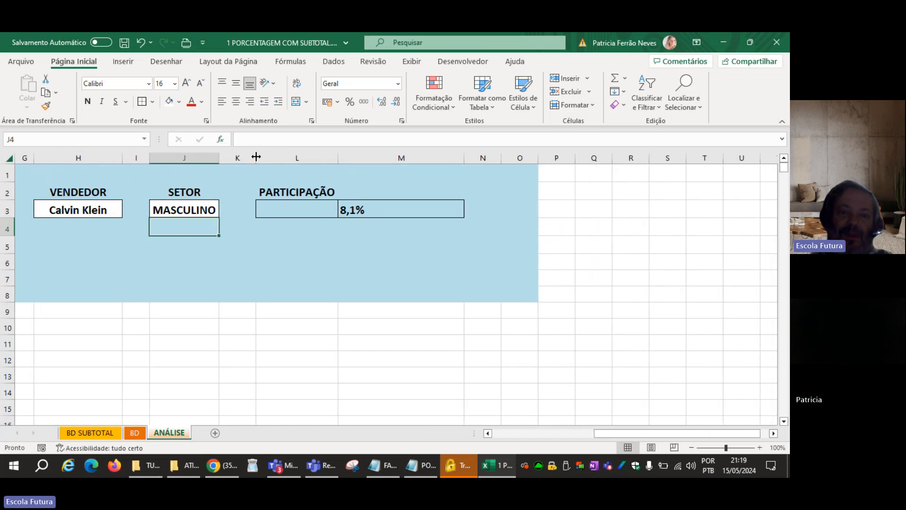
pyautogui.moveTo(256, 158); pyautogui.dragTo(242, 158)
pyautogui.click(307, 262)
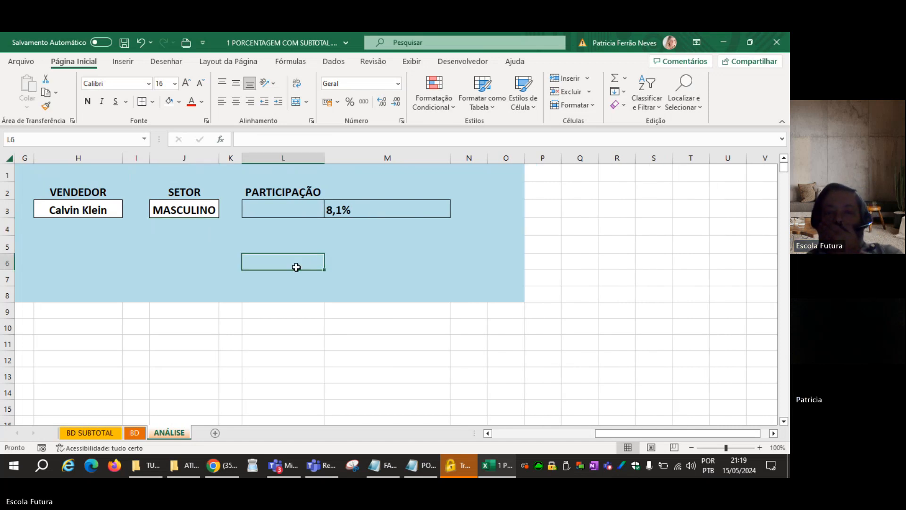
# Move the percentage formula from M3 to L4 and fill the blank blue cell M2 down over M3.
pyautogui.click(357, 209)
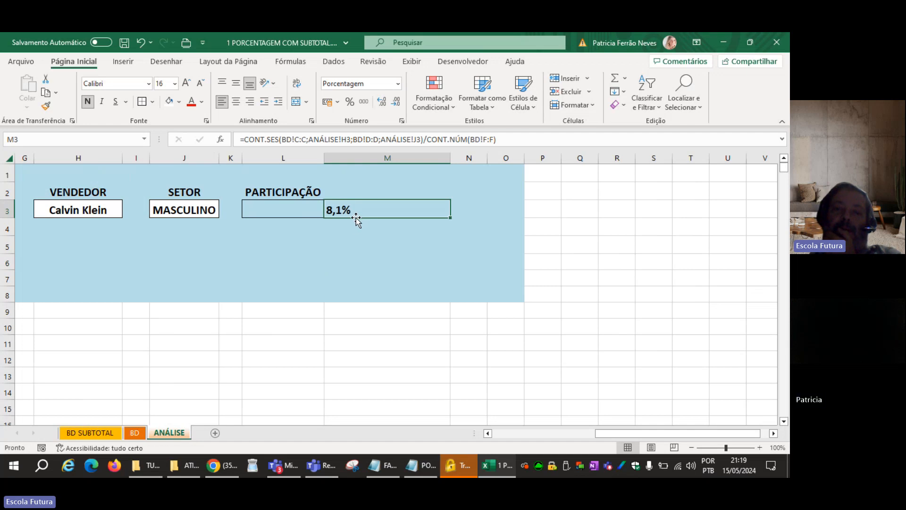
pyautogui.moveTo(355, 217); pyautogui.dragTo(291, 230)
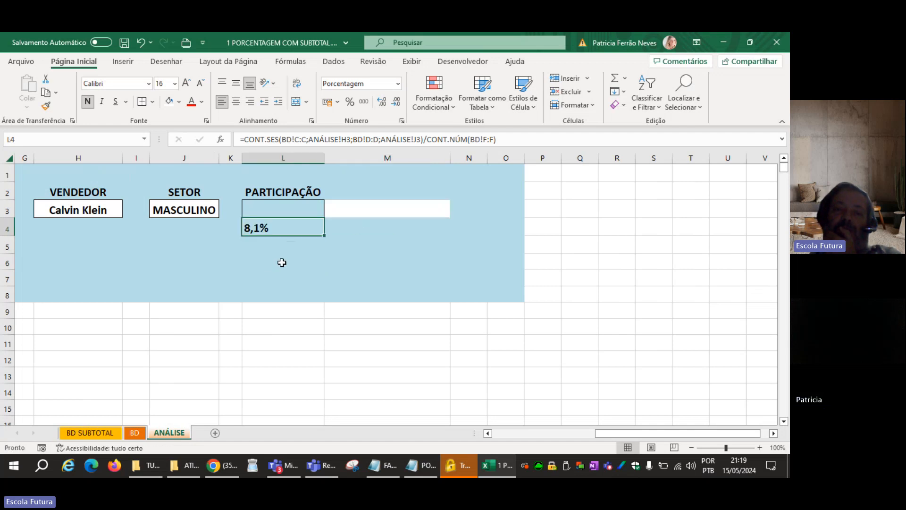
pyautogui.click(282, 259)
pyautogui.click(426, 203)
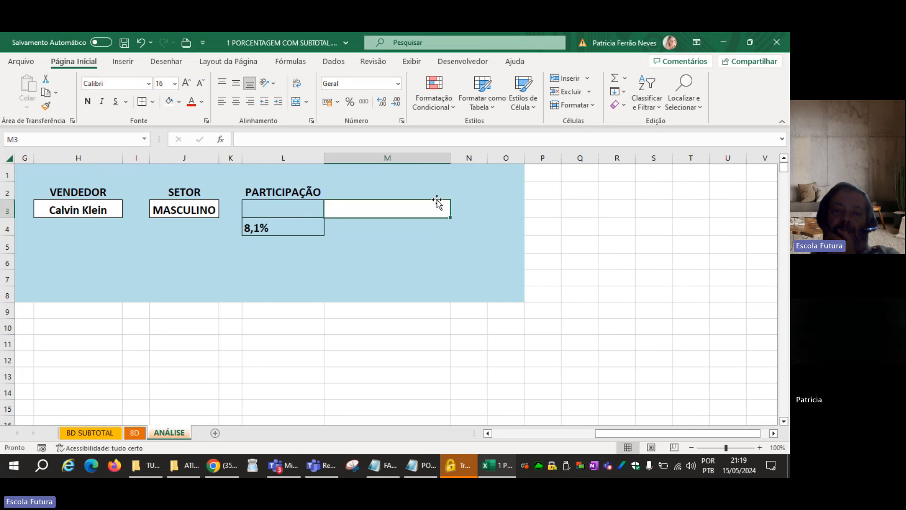
pyautogui.moveTo(444, 196); pyautogui.dragTo(445, 208)
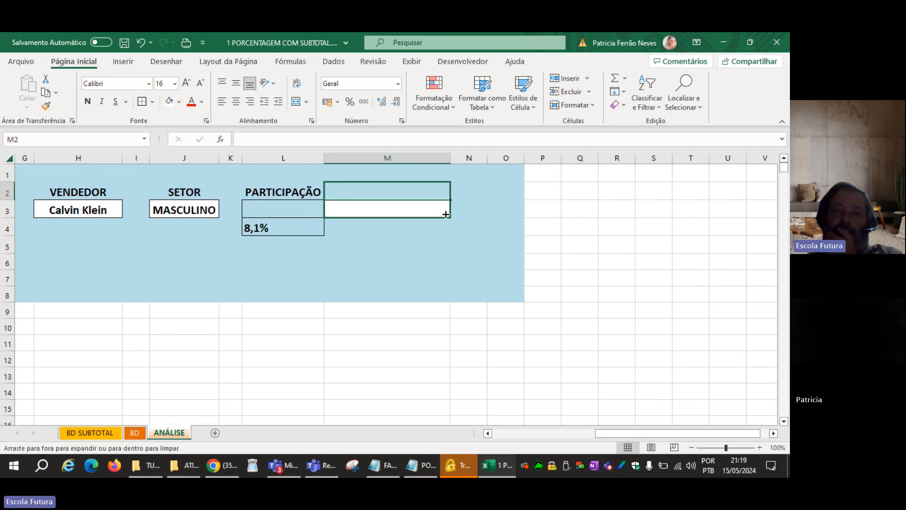
pyautogui.click(300, 212)
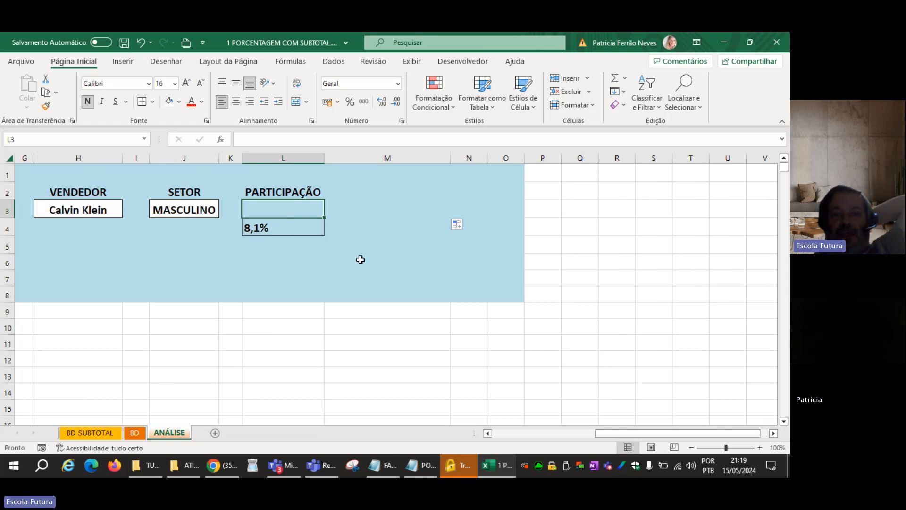
# Enter the label QTDE VENDAS in M4, beside the moved percentage.
pyautogui.click(281, 226)
pyautogui.click(269, 259)
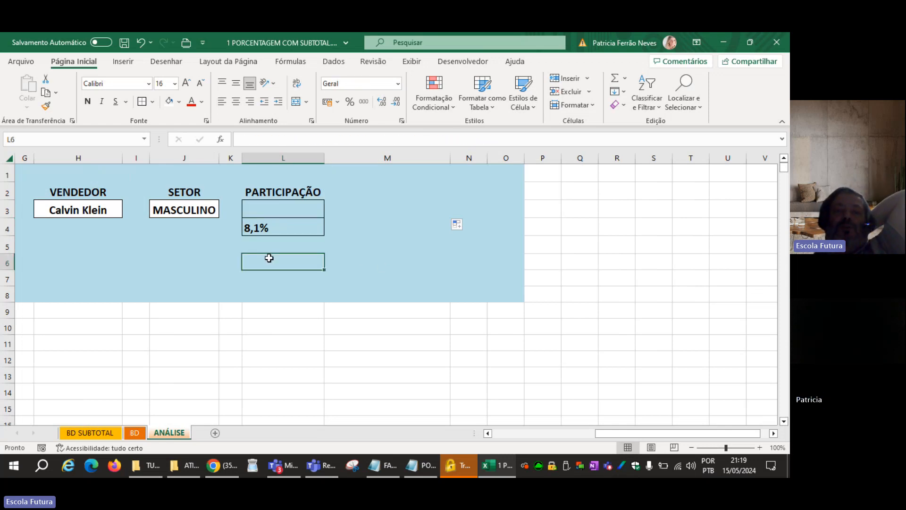
pyautogui.click(349, 226)
pyautogui.write('Q')
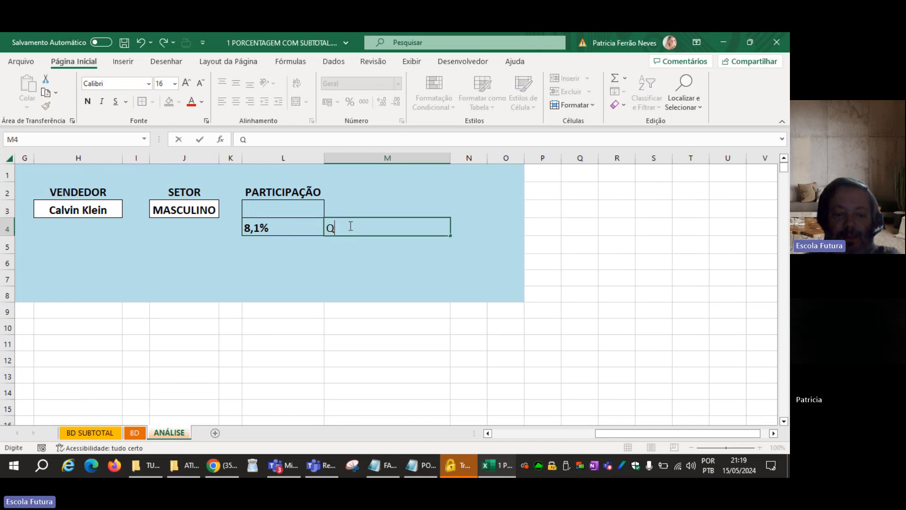
pyautogui.write('TDE VENDAS')
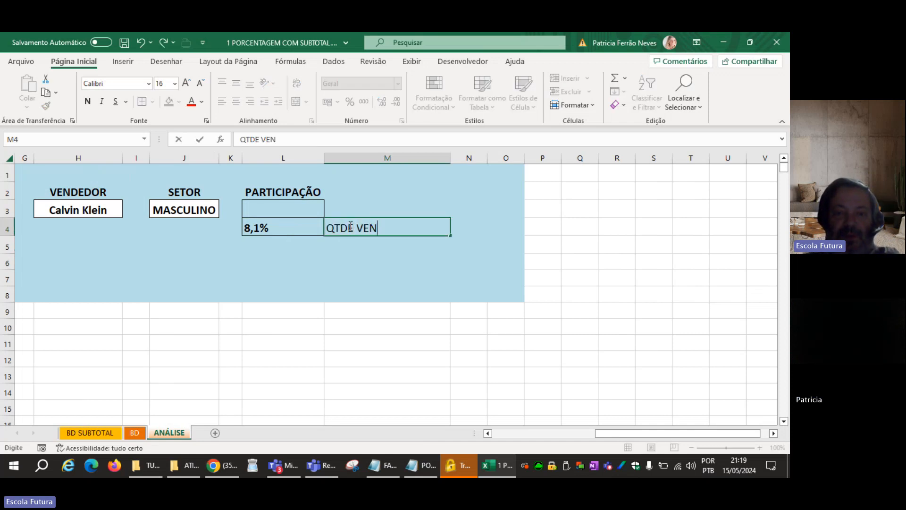
pyautogui.press('Return')
pyautogui.press('Up')
pyautogui.press('Up')
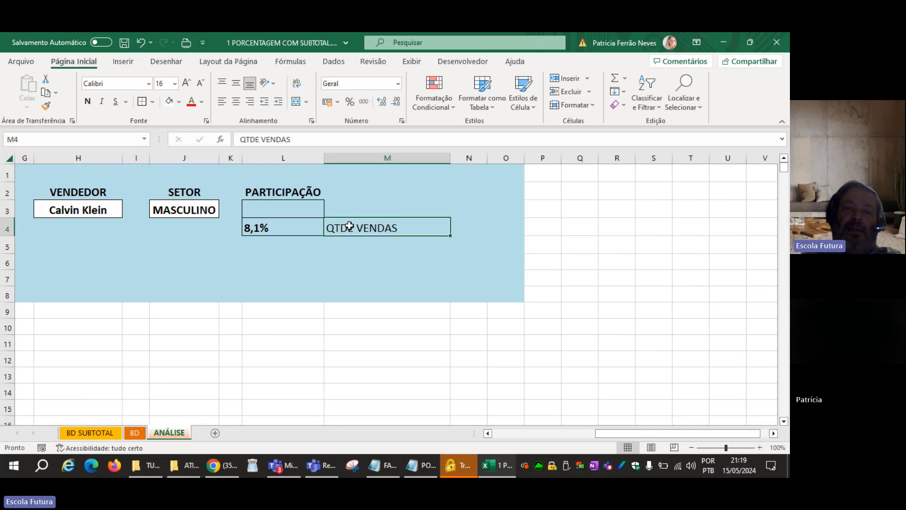
# Center the percentage in L4 horizontally.
pyautogui.click(297, 233)
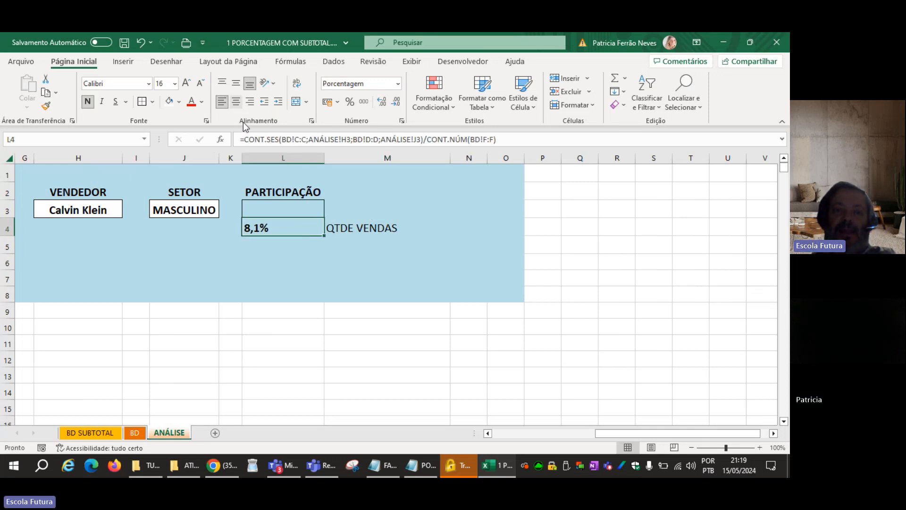
pyautogui.click(236, 103)
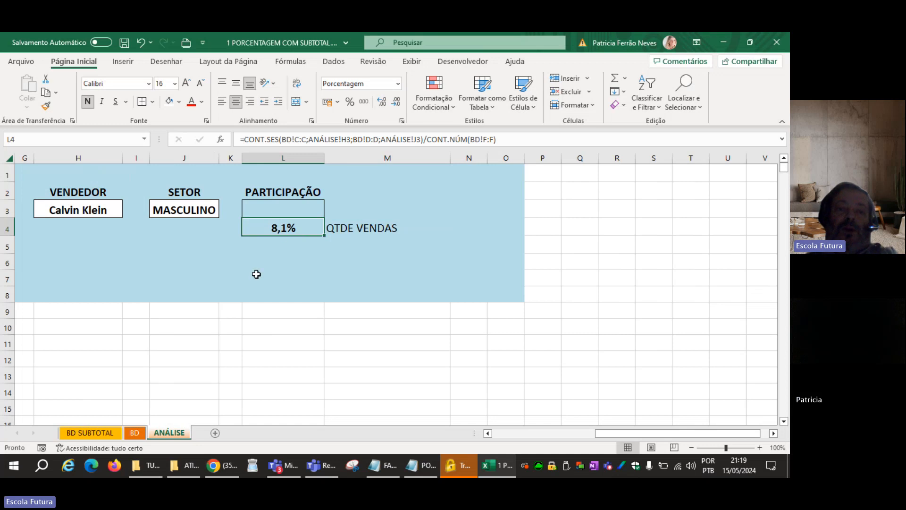
pyautogui.click(255, 275)
pyautogui.click(275, 228)
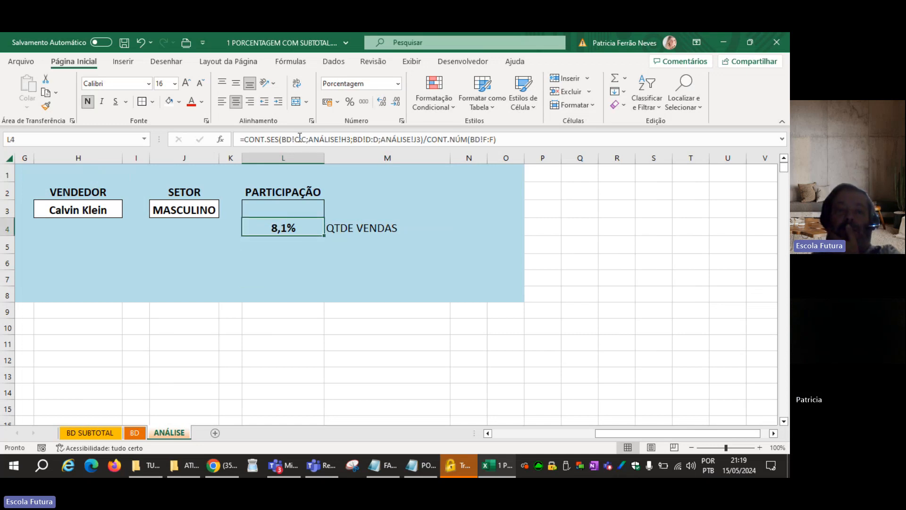
# Start a SOMASES formula in L3 with the Valor column BD!F:F as the sum range.
pyautogui.click(264, 208)
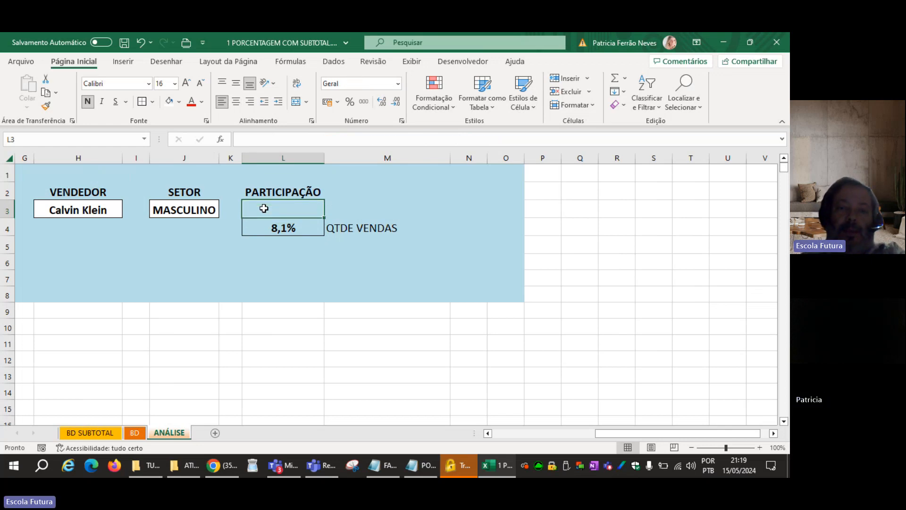
pyautogui.write('=SOM')
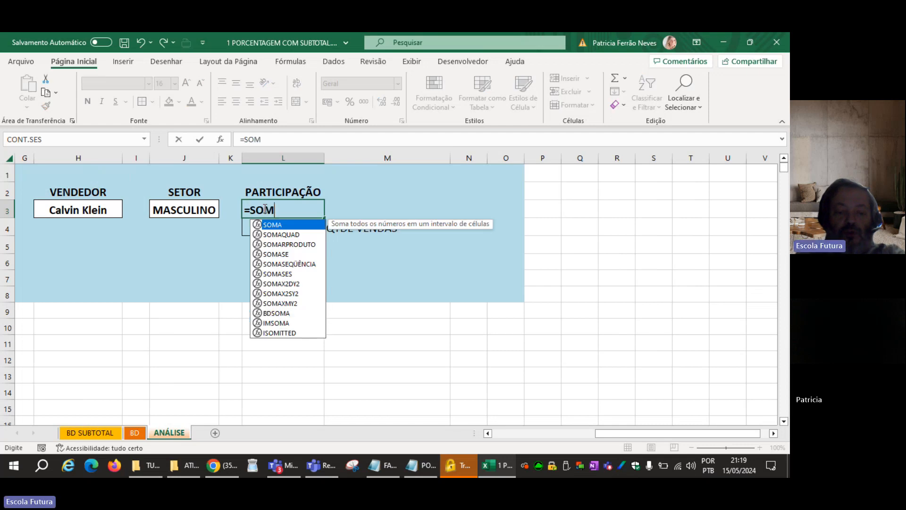
pyautogui.write('ASES')
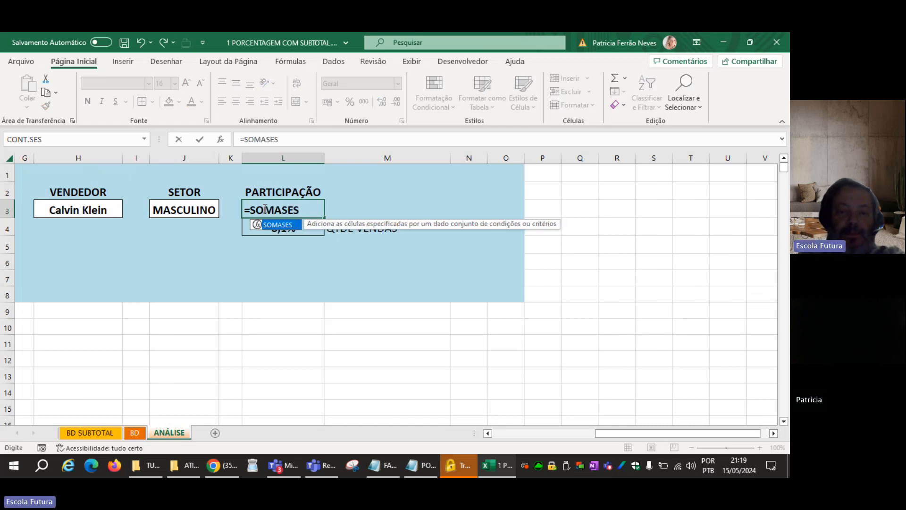
pyautogui.write('(')
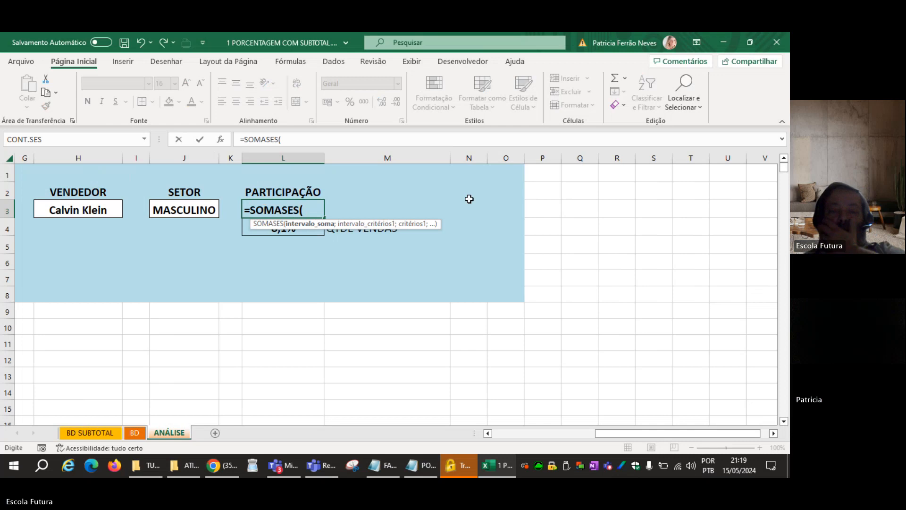
pyautogui.click(134, 432)
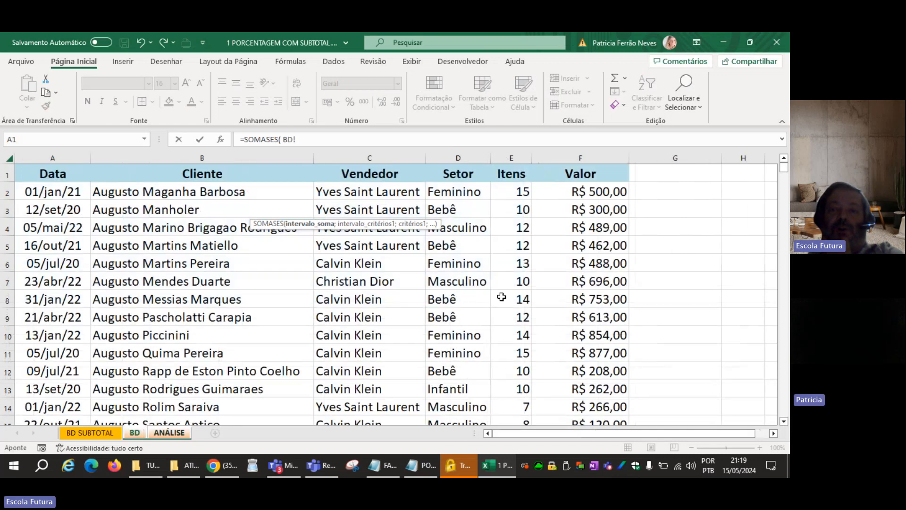
pyautogui.click(590, 155)
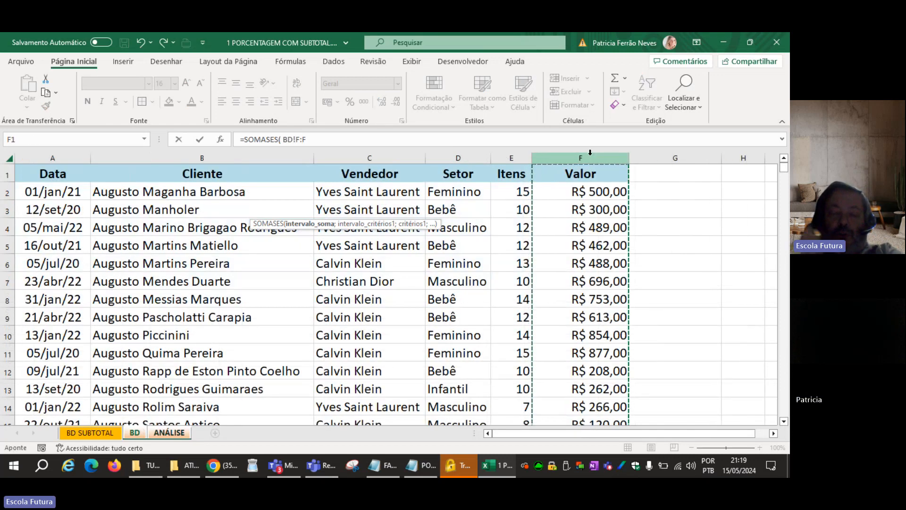
pyautogui.write(';')
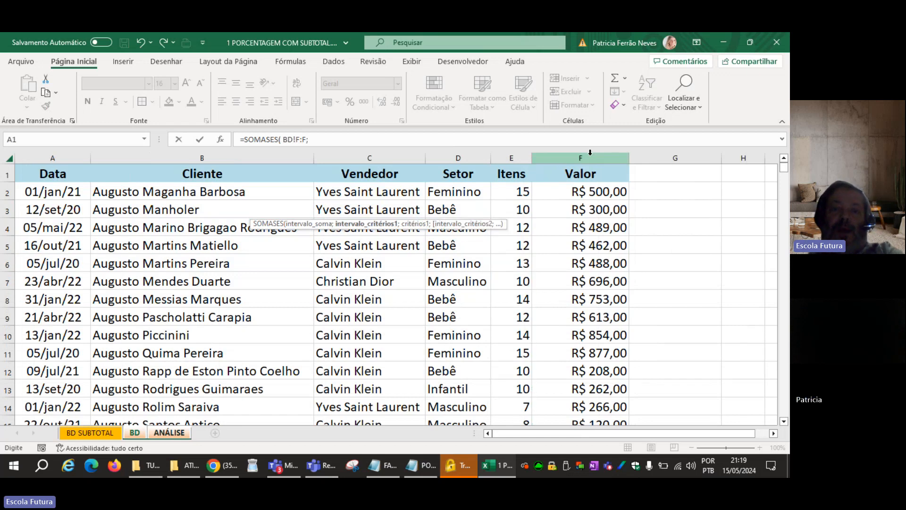
# Add the first SOMASES criterion, matching the Vendedor column BD!C:C to the seller in ANÁLISE!H3.
pyautogui.click(390, 155)
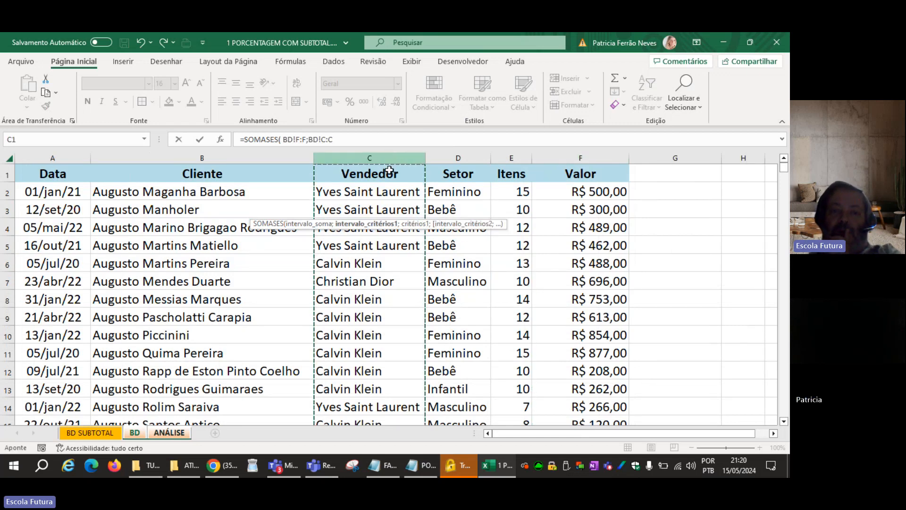
pyautogui.write(';')
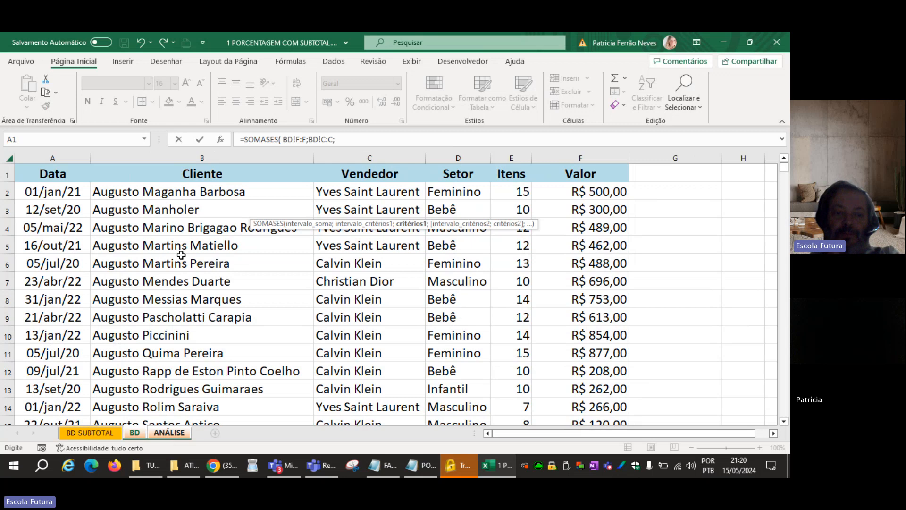
pyautogui.click(168, 432)
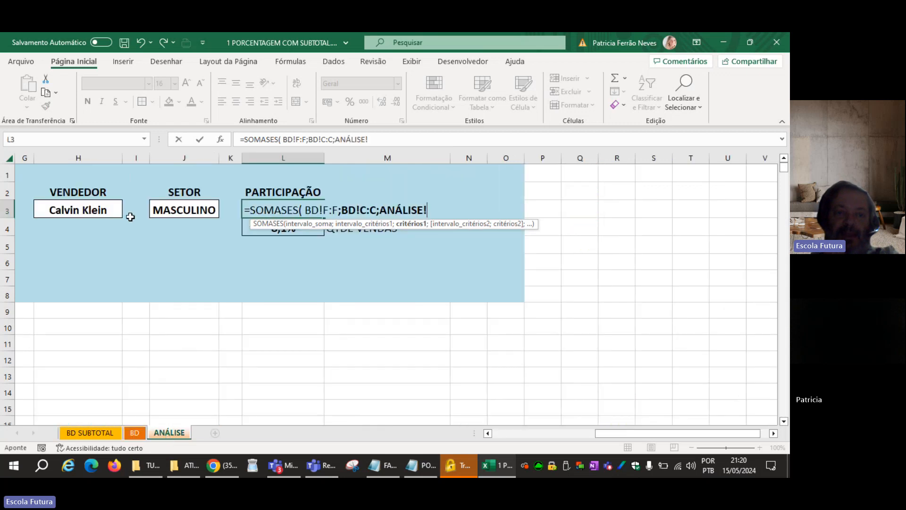
pyautogui.click(84, 208)
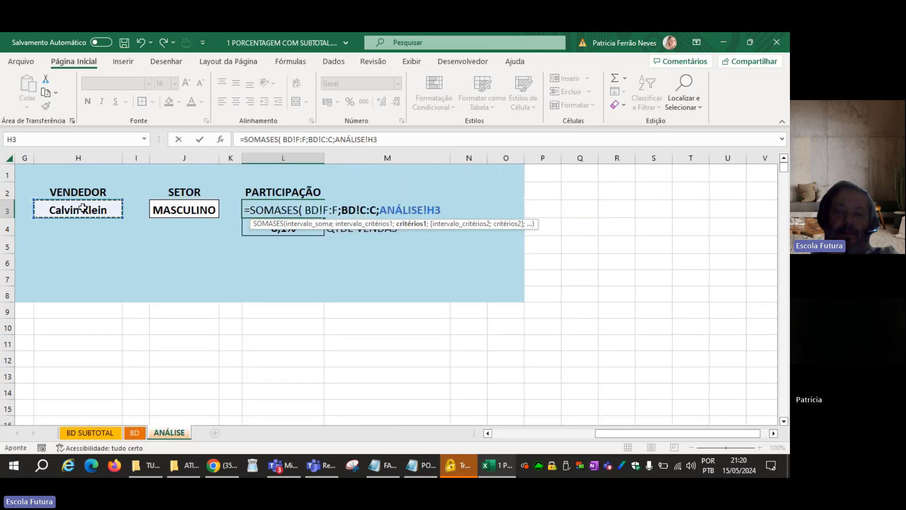
pyautogui.write(';')
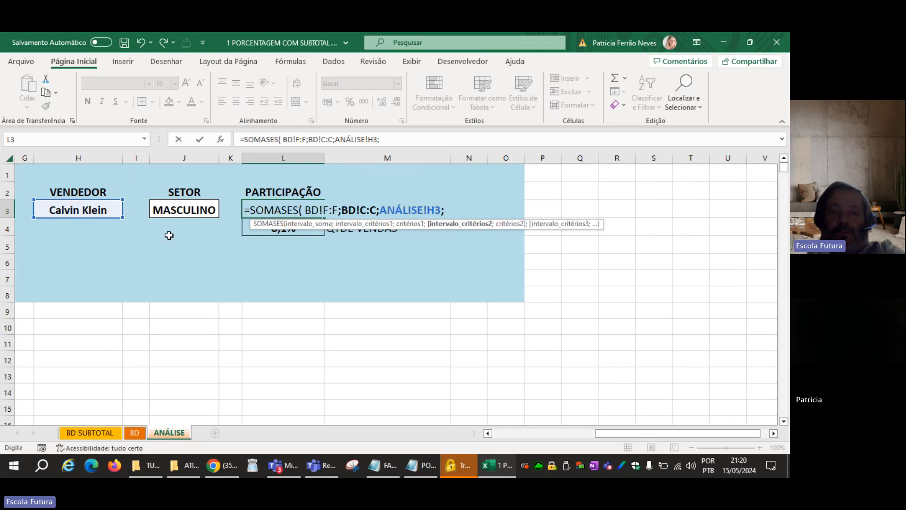
# Add the second criterion, matching the Setor column BD!D:D to ANÁLISE!J3, and complete the SOMASES formula.
pyautogui.click(135, 432)
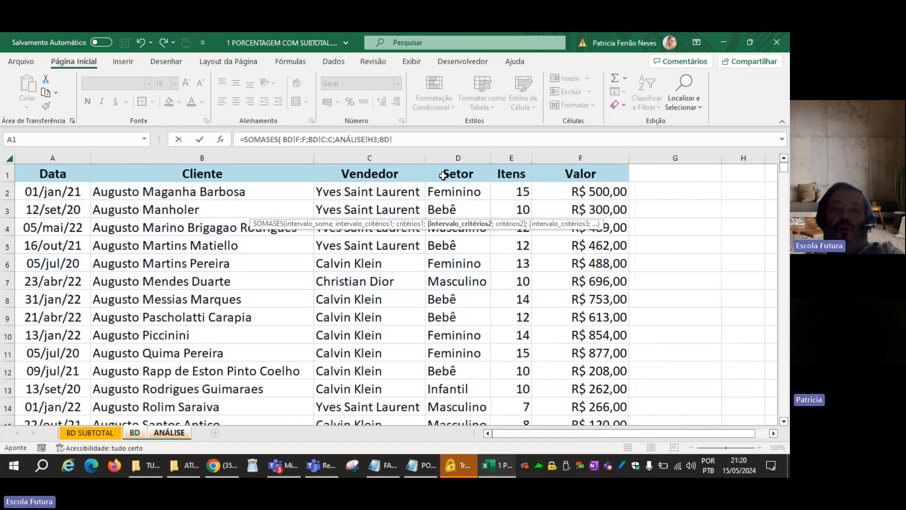
pyautogui.click(454, 155)
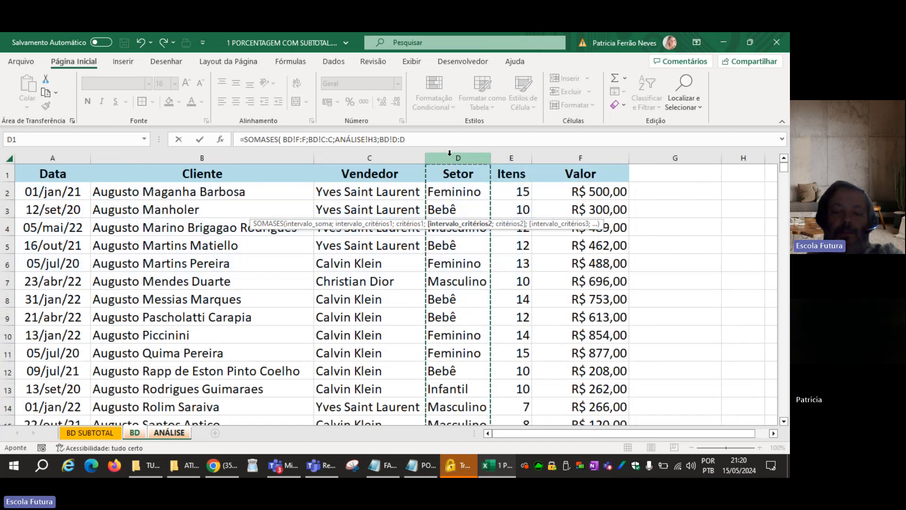
pyautogui.write(';')
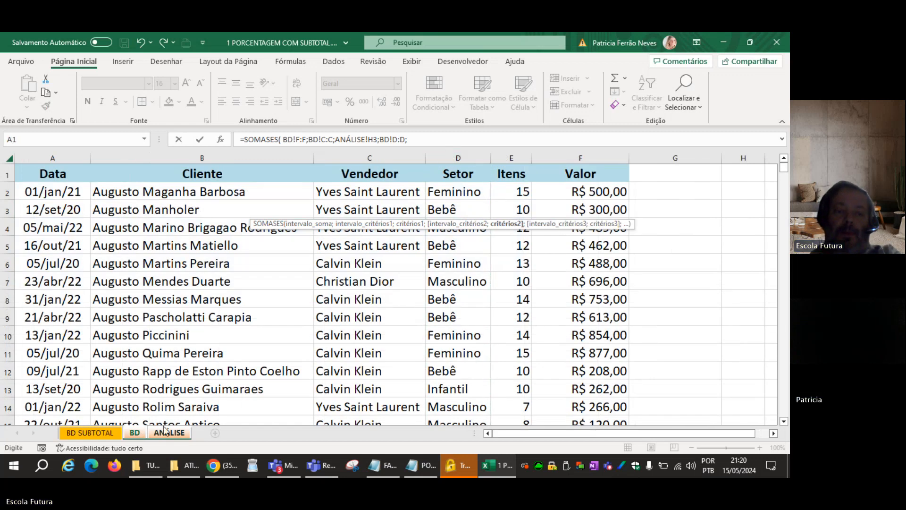
pyautogui.click(161, 435)
pyautogui.click(190, 208)
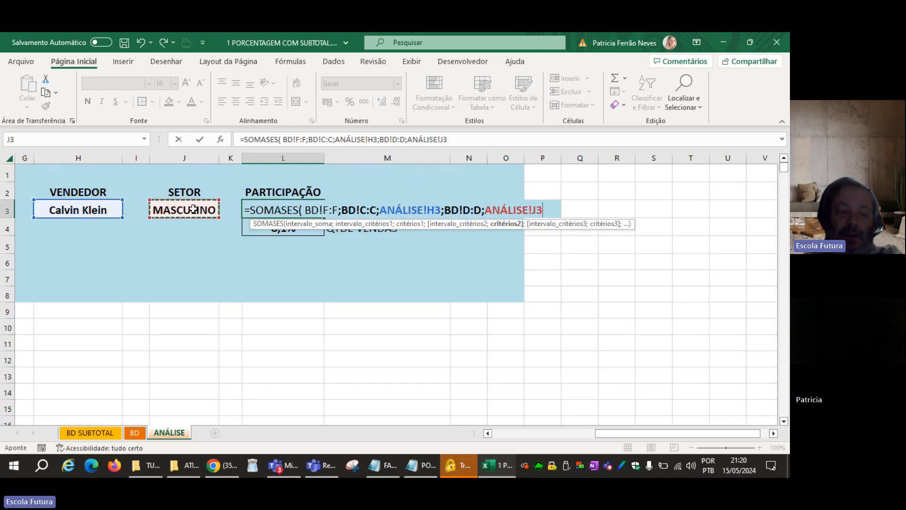
pyautogui.write(')')
pyautogui.press('Return')
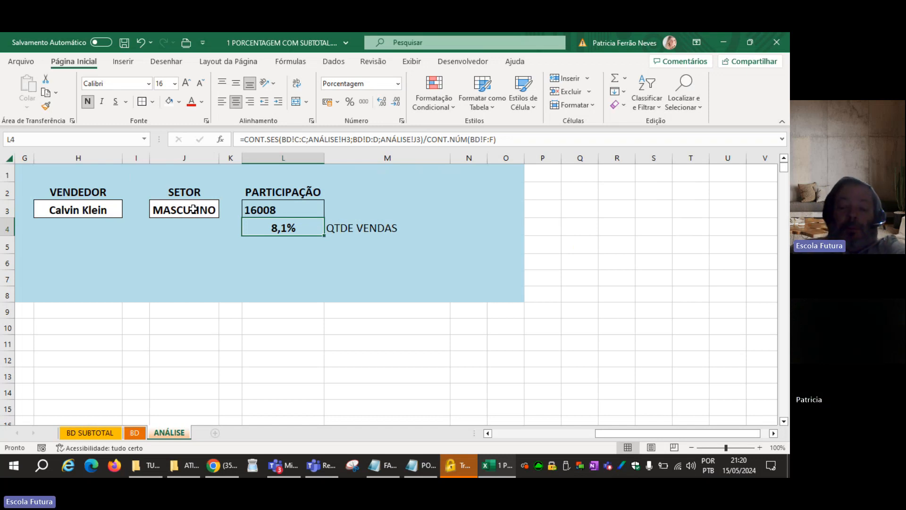
# Review the sum range and both criteria in the SOMASES formula in L3.
pyautogui.press('Up')
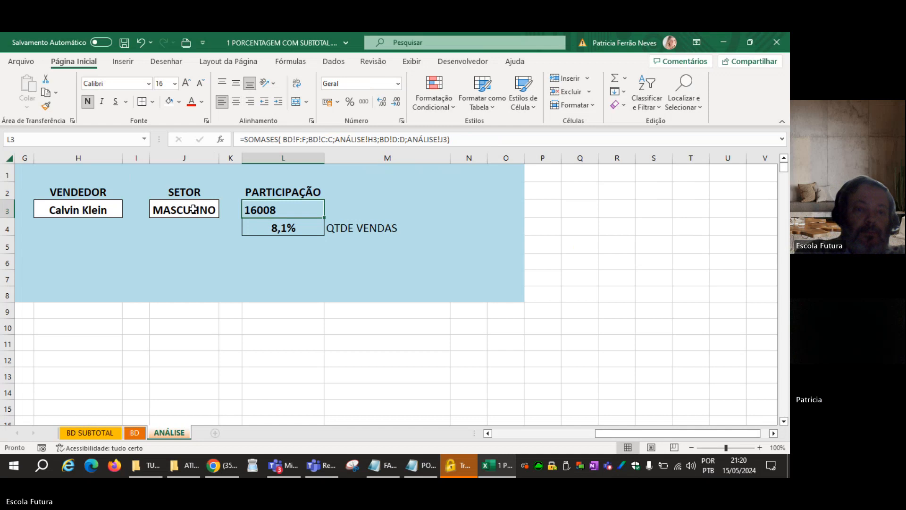
pyautogui.press('F2')
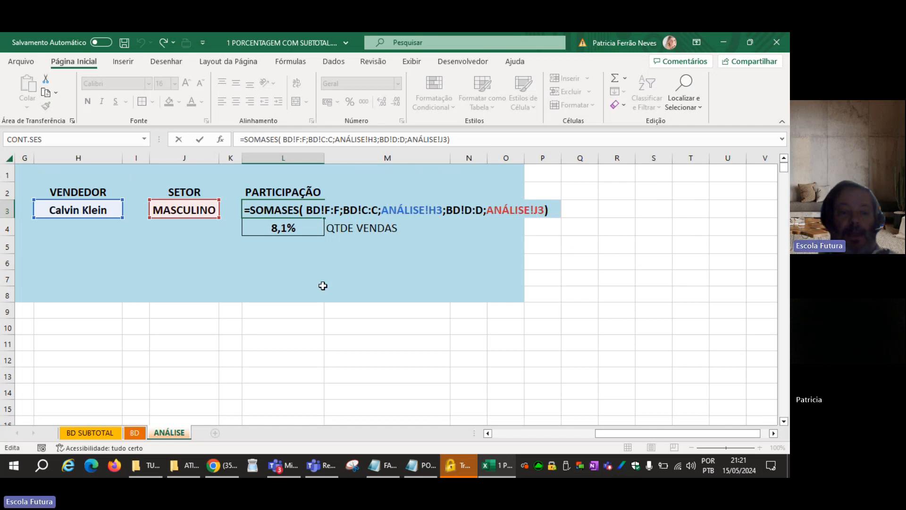
pyautogui.hotkey('ctrl', 'Return')
pyautogui.press('Down')
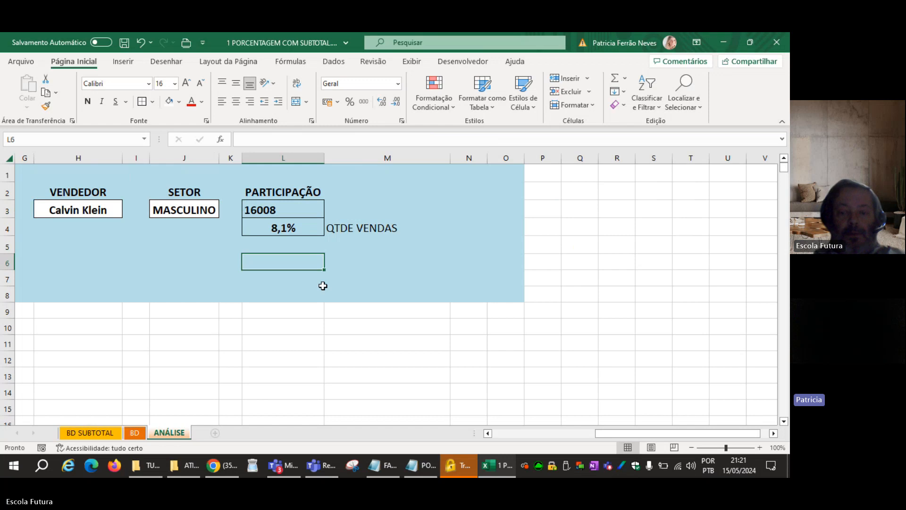
pyautogui.write('=')
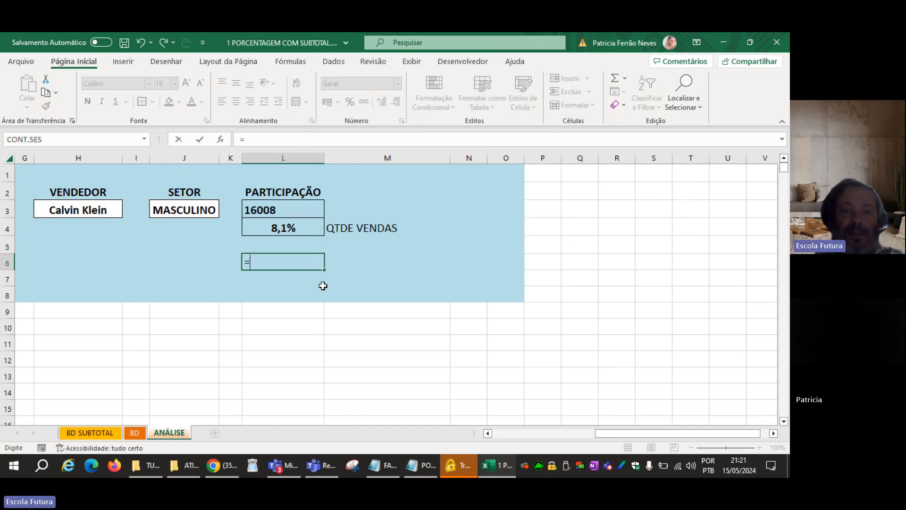
pyautogui.press('Up')
pyautogui.press('Up')
pyautogui.press('Up')
pyautogui.press('Down')
pyautogui.press('Down')
pyautogui.press('Left')
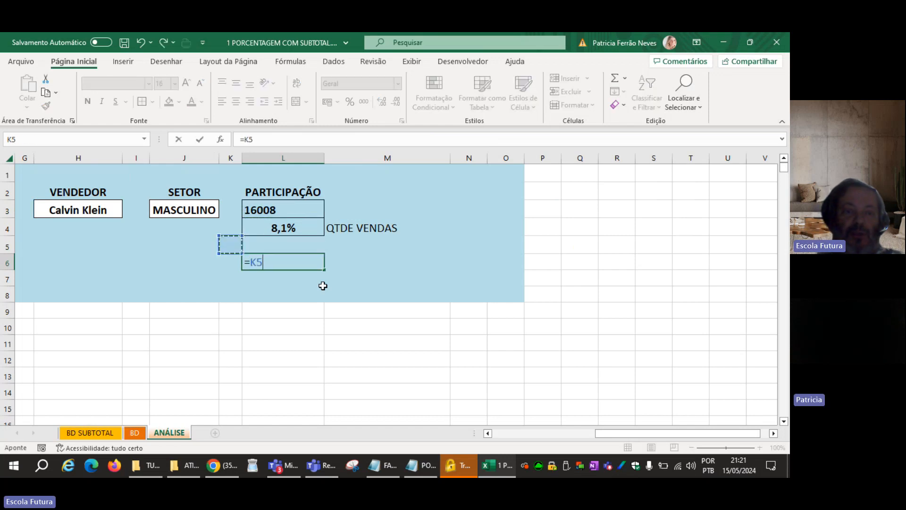
pyautogui.press('Left')
pyautogui.press('Left')
pyautogui.press('Up')
pyautogui.press('Up')
pyautogui.press('Left')
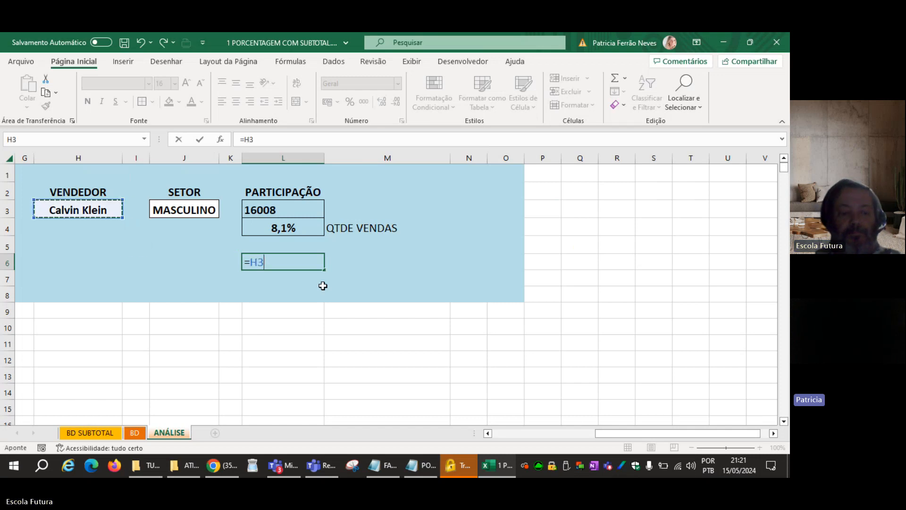
pyautogui.press('Escape')
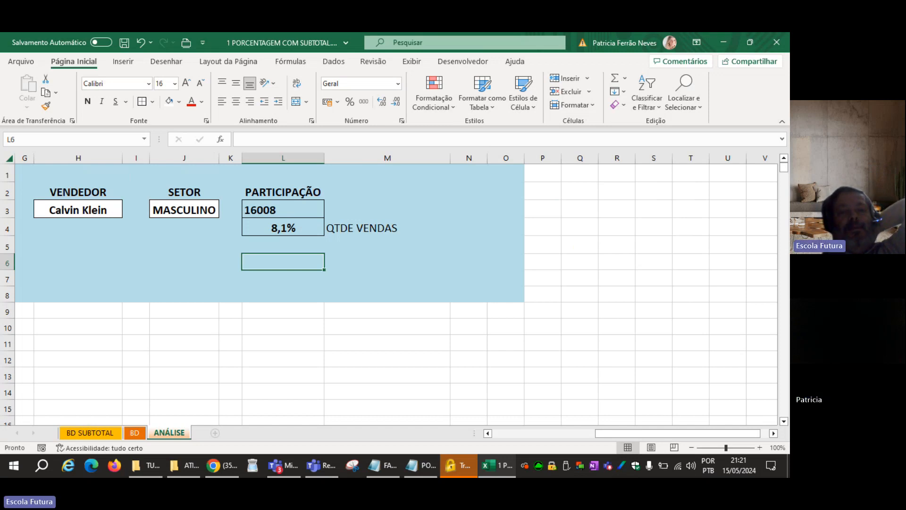
pyautogui.doubleClick(304, 208)
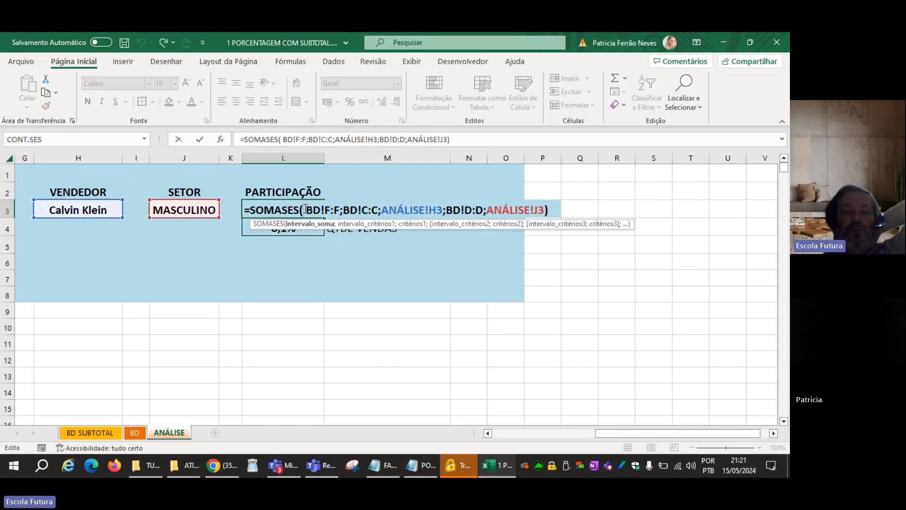
pyautogui.press('End')
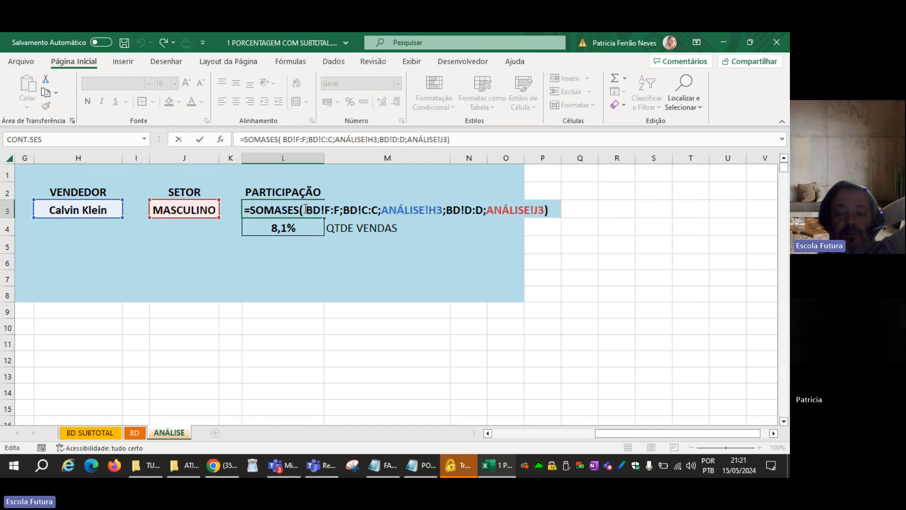
pyautogui.click(306, 209)
pyautogui.write('/')
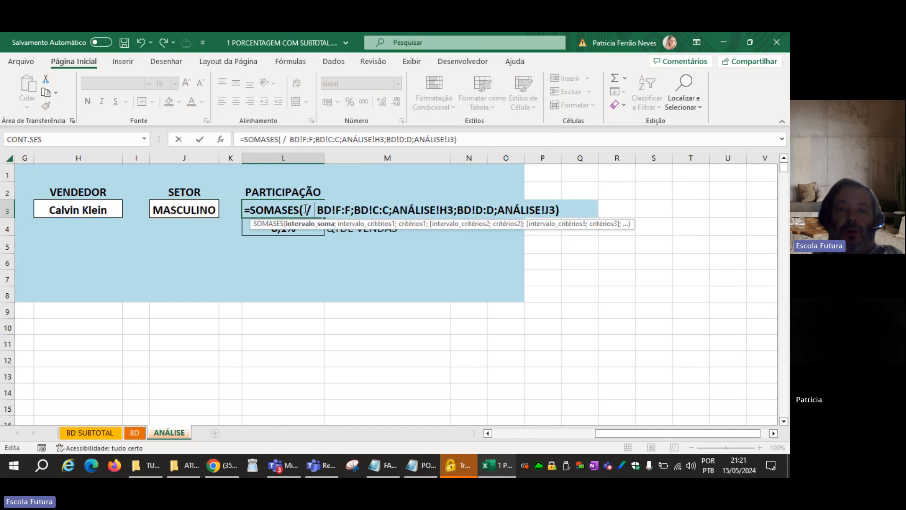
pyautogui.press('BackSpace')
pyautogui.press('BackSpace')
pyautogui.hotkey('ctrl', 'Return')
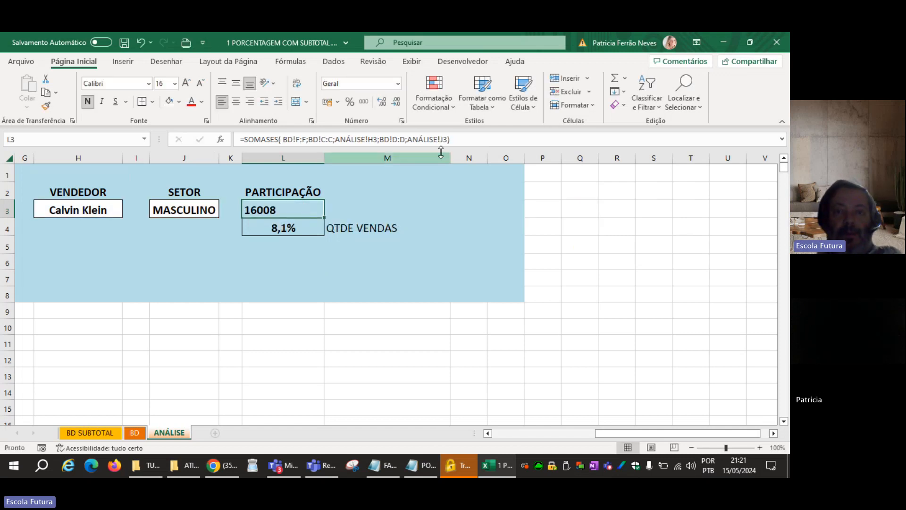
# Divide the SOMASES formula in L3 by the total of the Valor column, SOMA(BD!F:F).
pyautogui.doubleClick(288, 202)
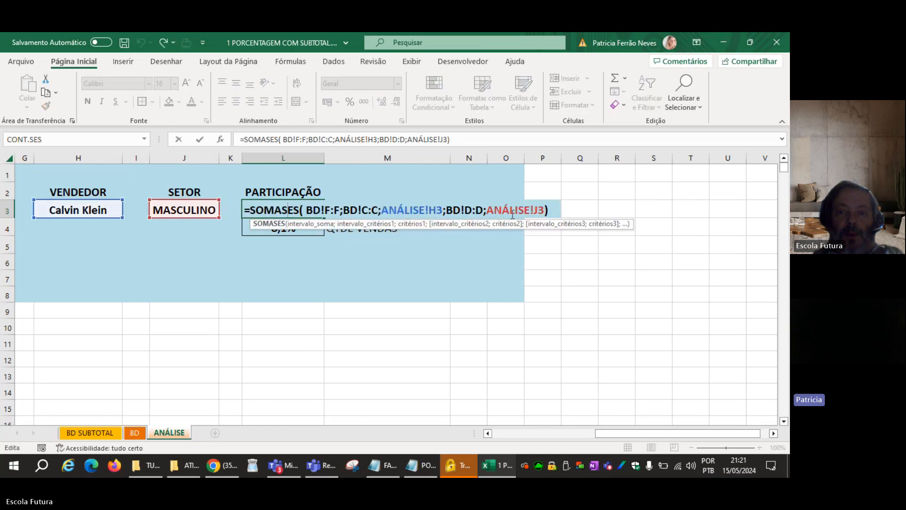
pyautogui.click(552, 210)
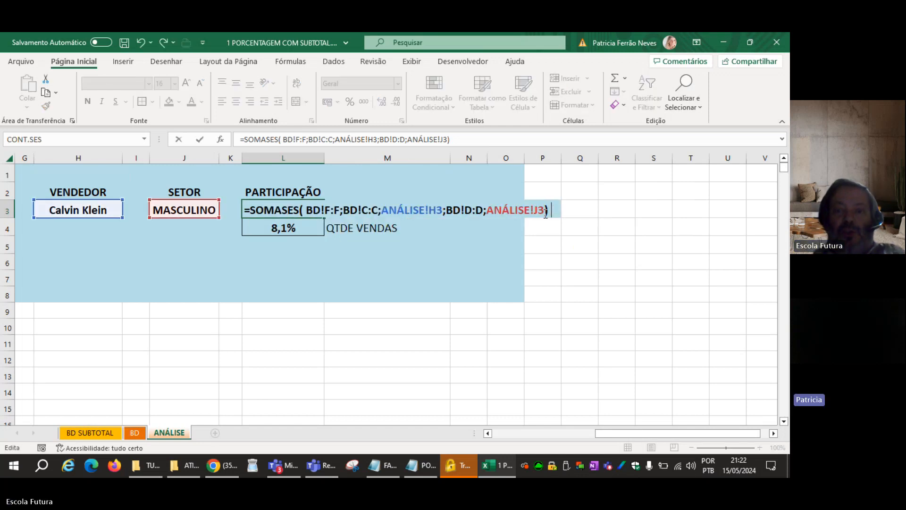
pyautogui.write('/ SOMA(')
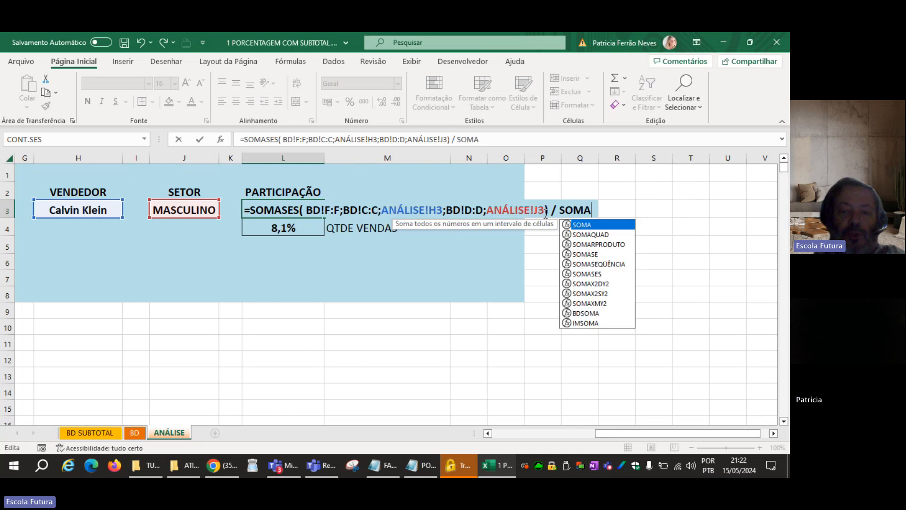
pyautogui.click(134, 432)
pyautogui.click(574, 153)
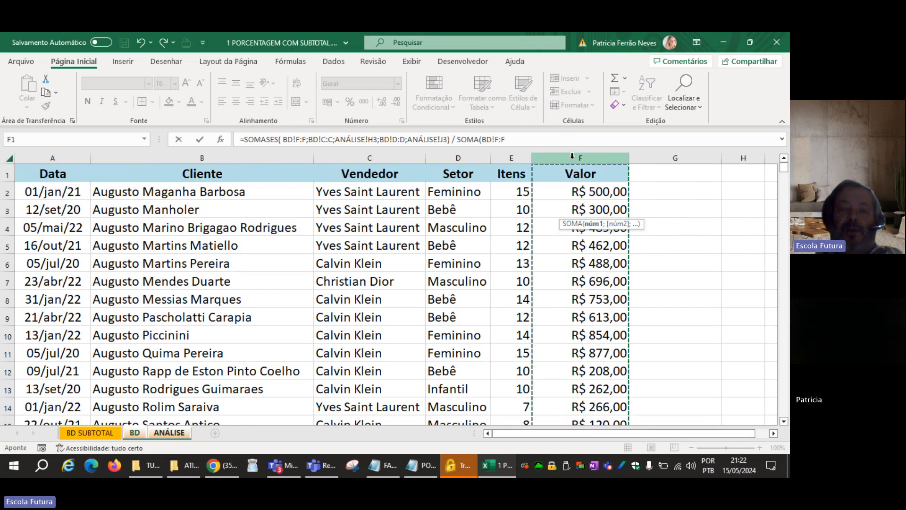
pyautogui.write(')')
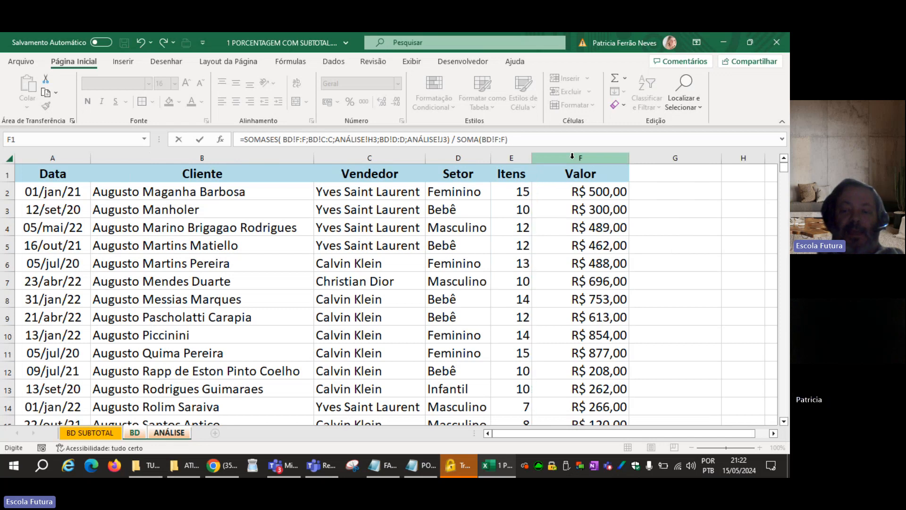
pyautogui.press('Return')
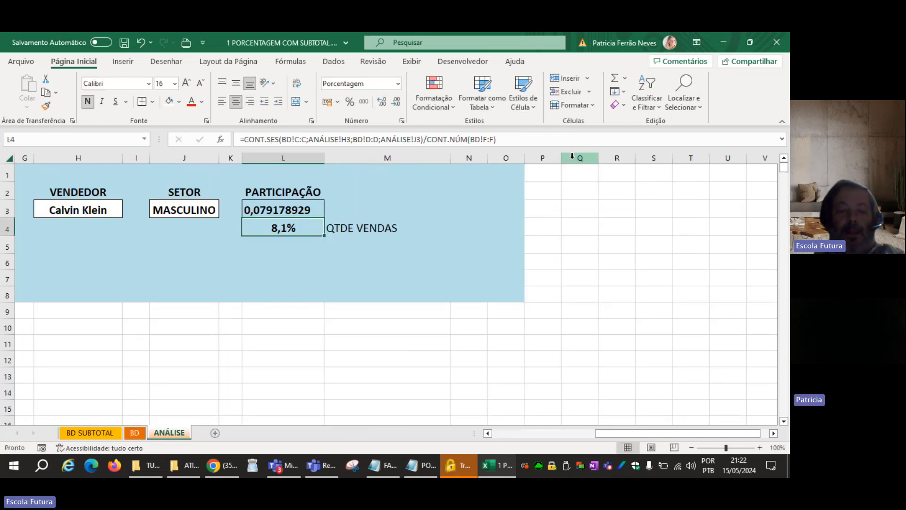
# Format L3 as a centered percentage with one decimal place and review its formula.
pyautogui.press('Up')
pyautogui.hotkey('ctrl', 'shift', '5')
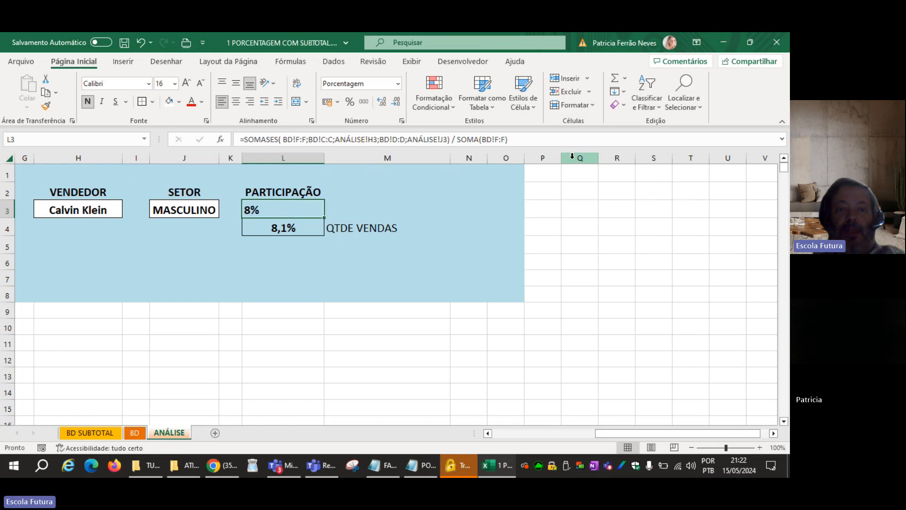
pyautogui.click(381, 101)
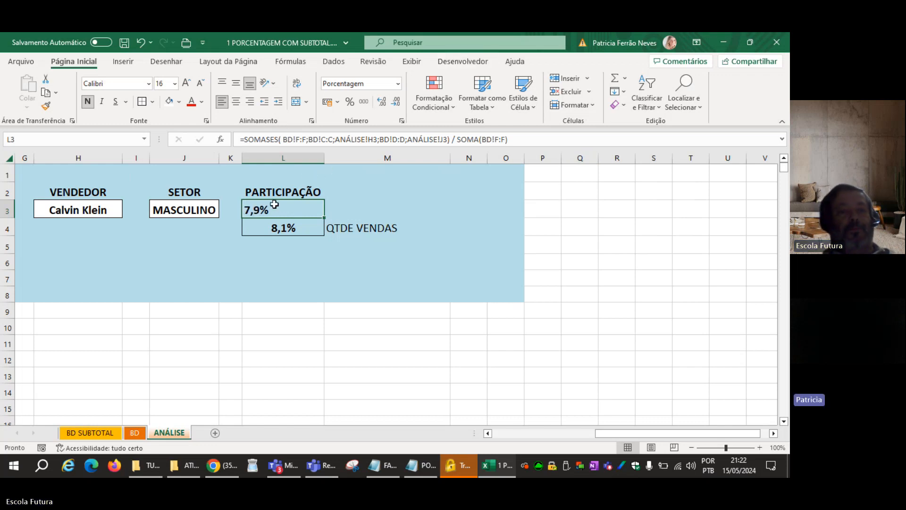
pyautogui.click(237, 101)
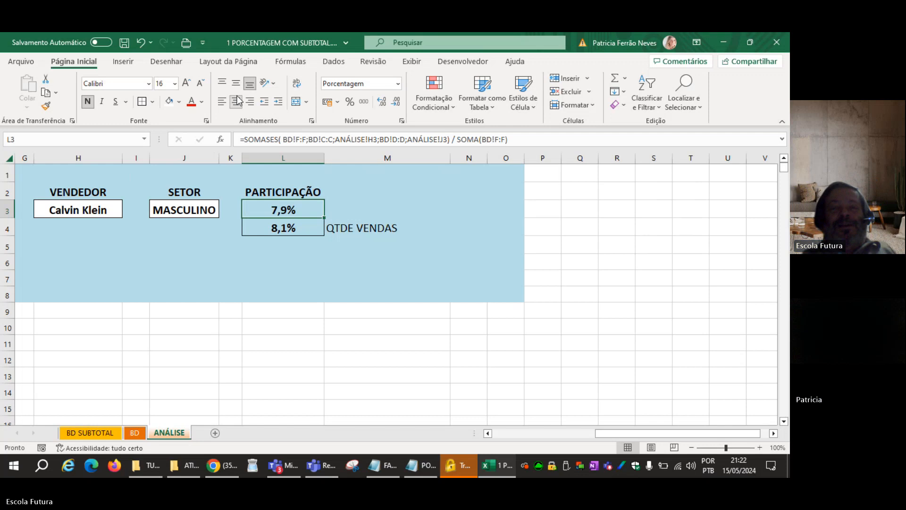
pyautogui.press('F2')
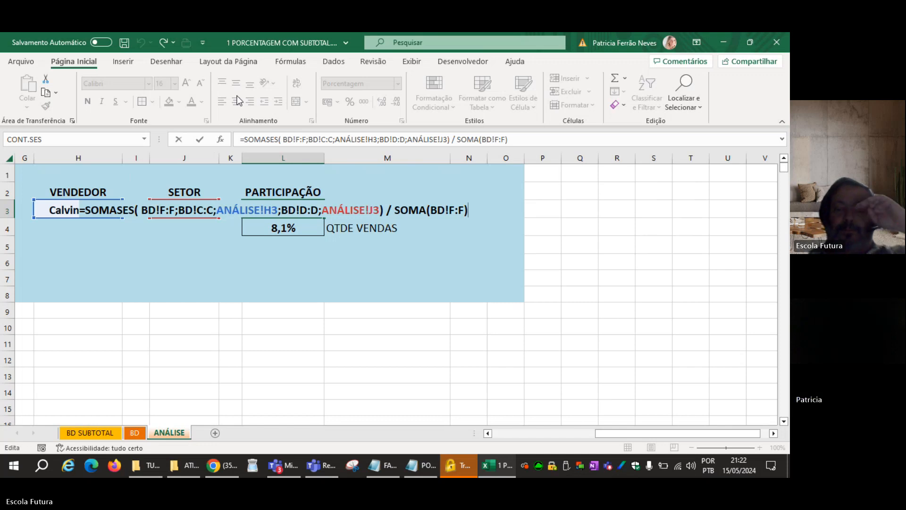
pyautogui.press('Return')
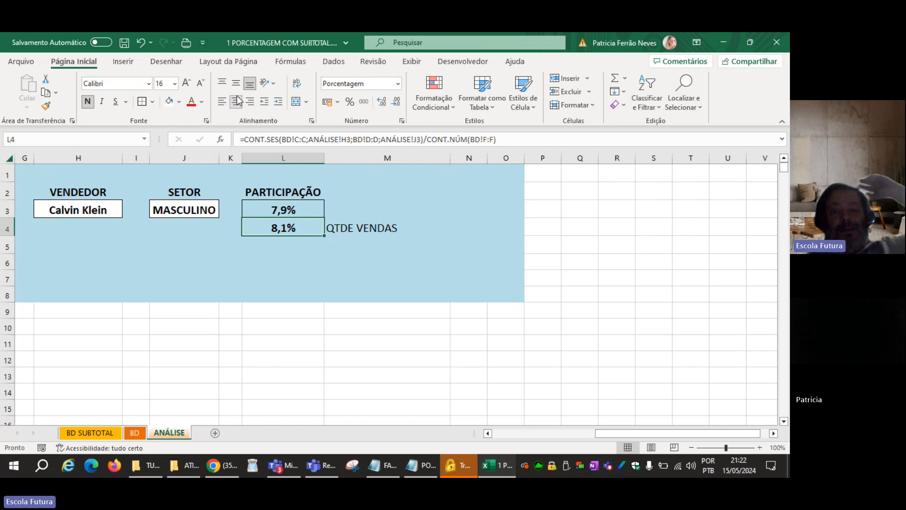
# Narrow the empty spacer columns F and C on the ANÁLISE sheet.
pyautogui.click(52, 212)
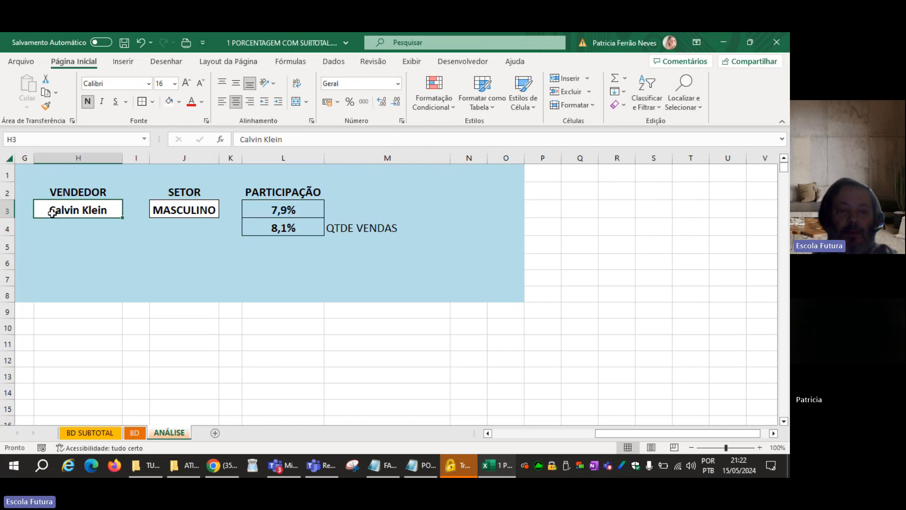
pyautogui.moveTo(602, 435); pyautogui.dragTo(415, 415)
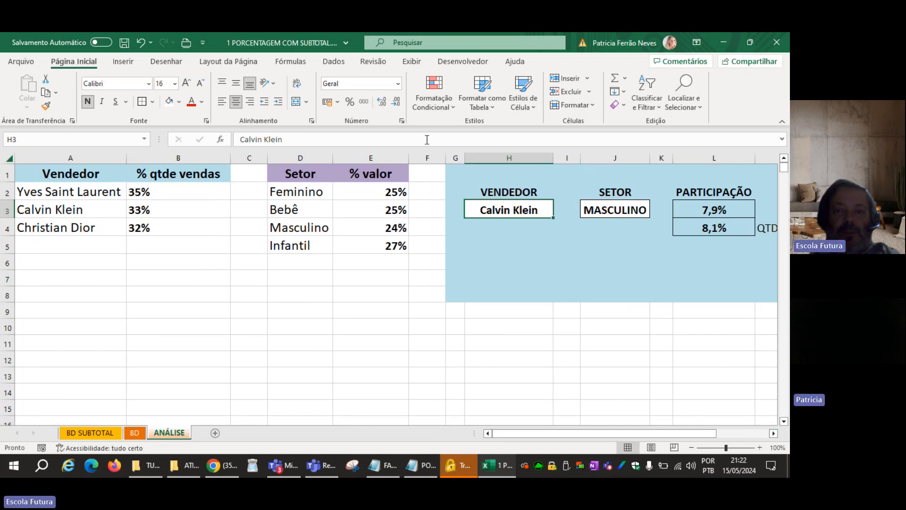
pyautogui.moveTo(445, 159); pyautogui.dragTo(418, 158)
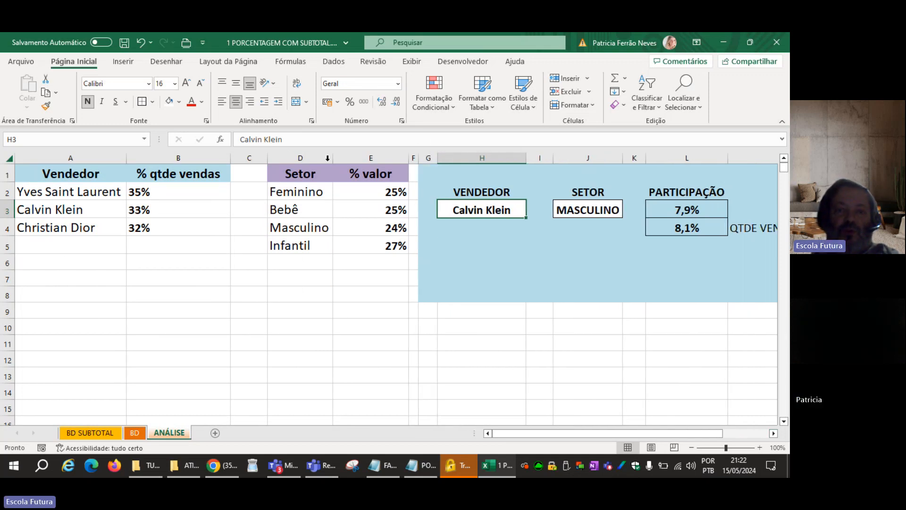
pyautogui.moveTo(267, 158); pyautogui.dragTo(241, 158)
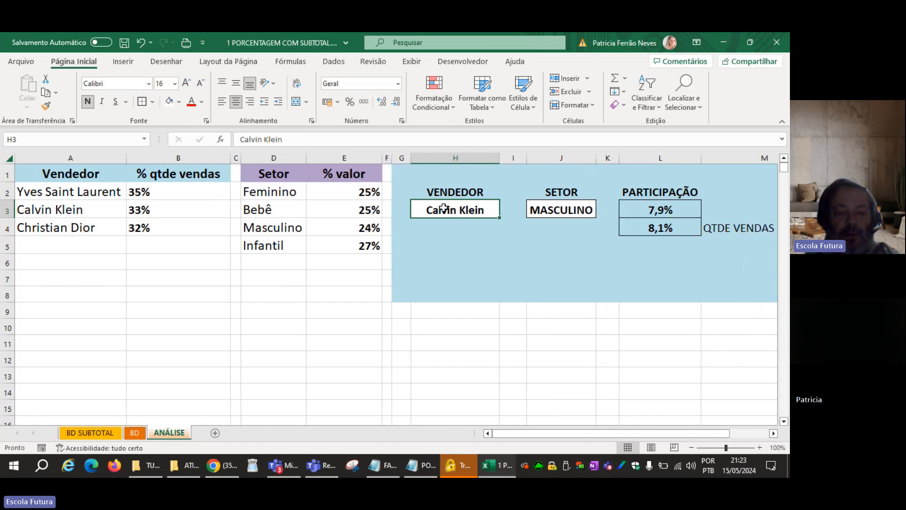
# Replace the seller in H3 with the mixed-case text "cALVIN Klein".
pyautogui.write('cALVIN')
pyautogui.press('capslock')
pyautogui.write('Klein')
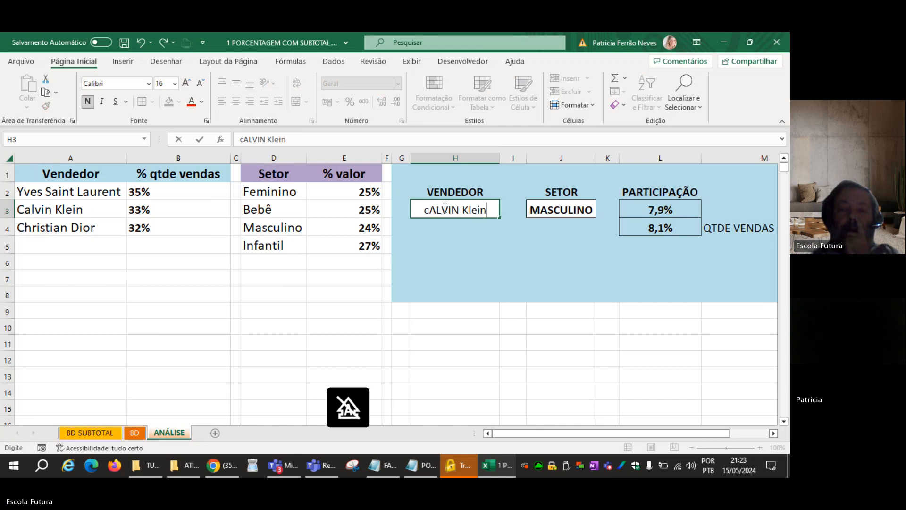
pyautogui.press('Return')
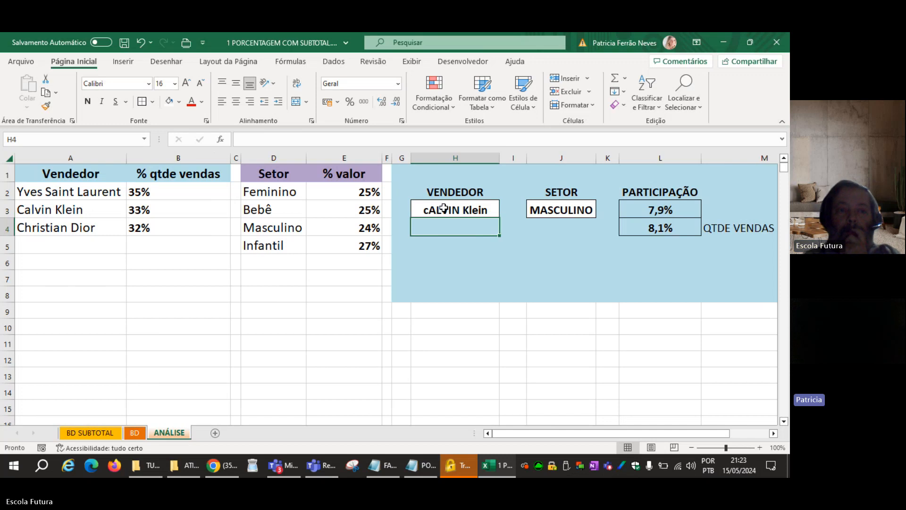
# Change the seller in H3 to "christian dior".
pyautogui.click(443, 208)
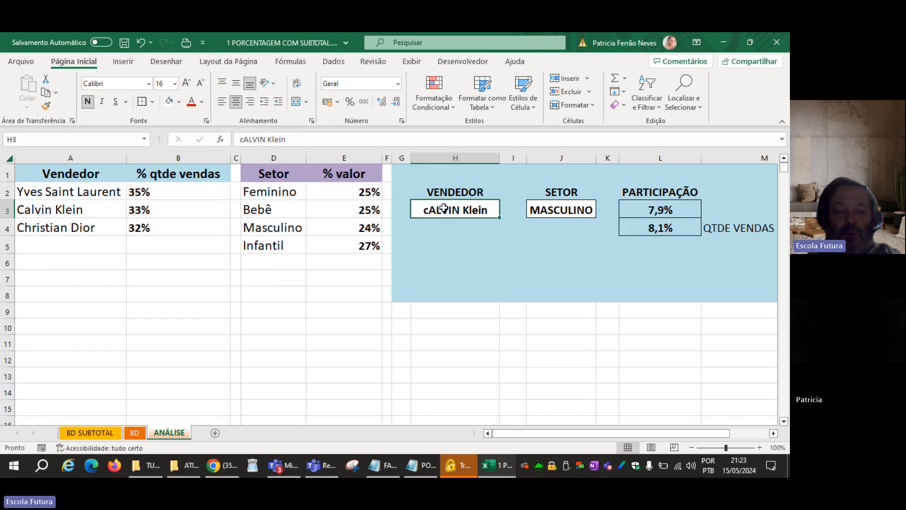
pyautogui.write('ch')
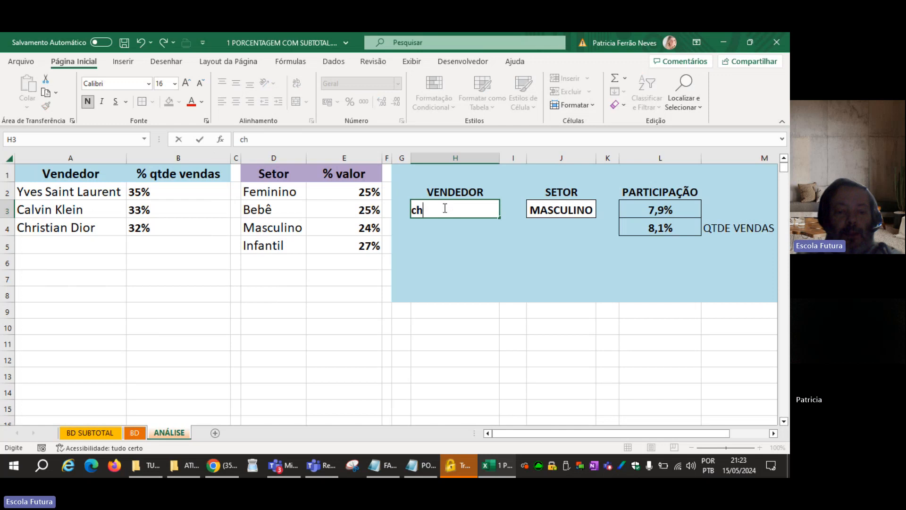
pyautogui.write('ristian')
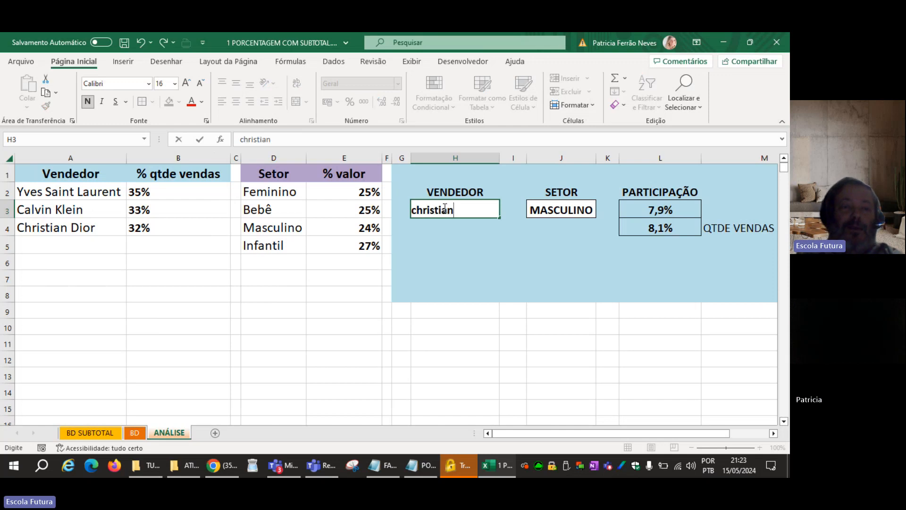
pyautogui.write(' dior')
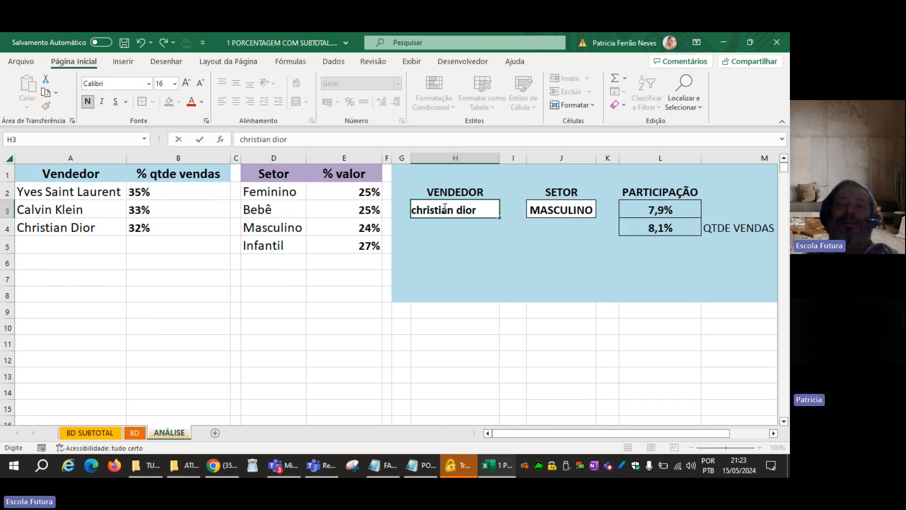
pyautogui.press('Return')
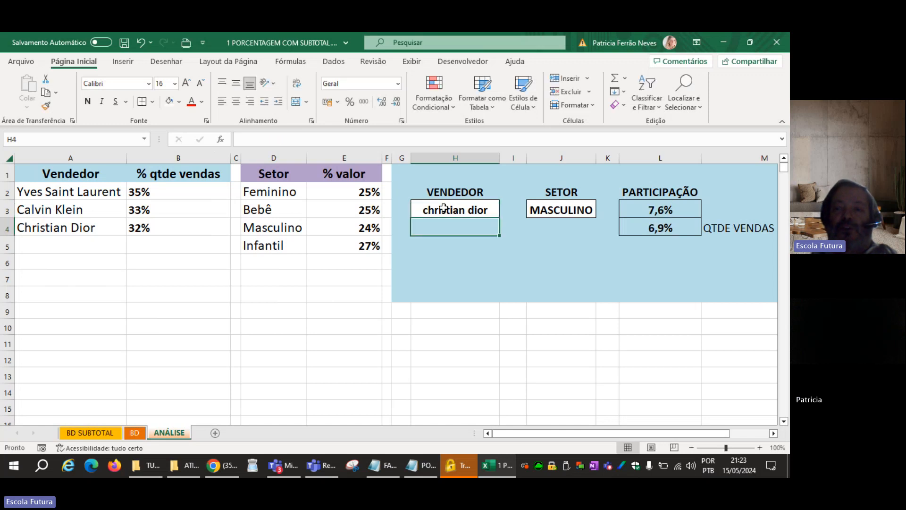
# Change the sector in J3 to "bebê" on the ANÁLISE sheet.
pyautogui.press('Up')
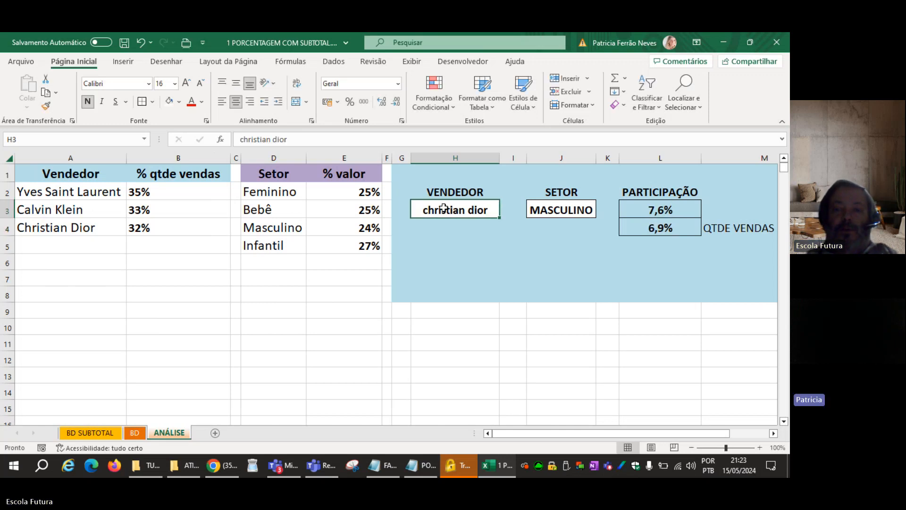
pyautogui.press('Right')
pyautogui.press('Right')
pyautogui.write('bebê')
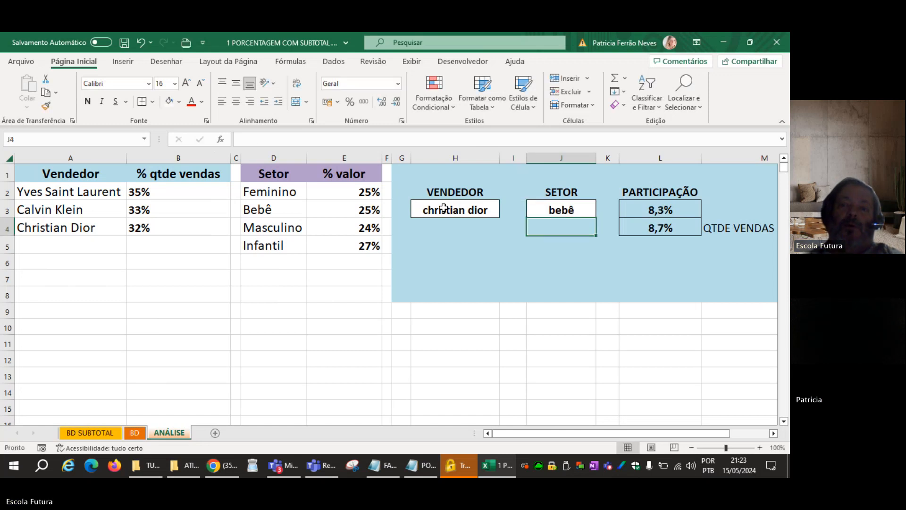
pyautogui.press('Return')
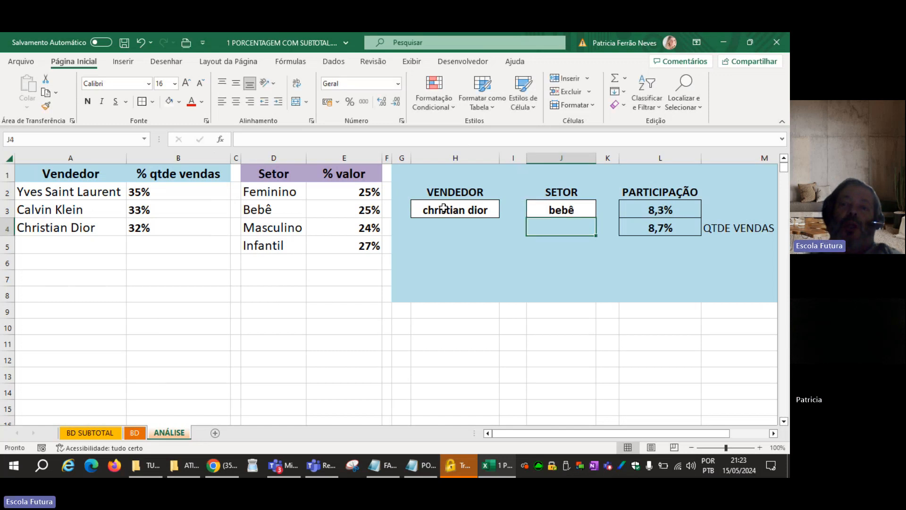
# Replace the sector in J3 with the unaccented spelling "bebe".
pyautogui.press('Up')
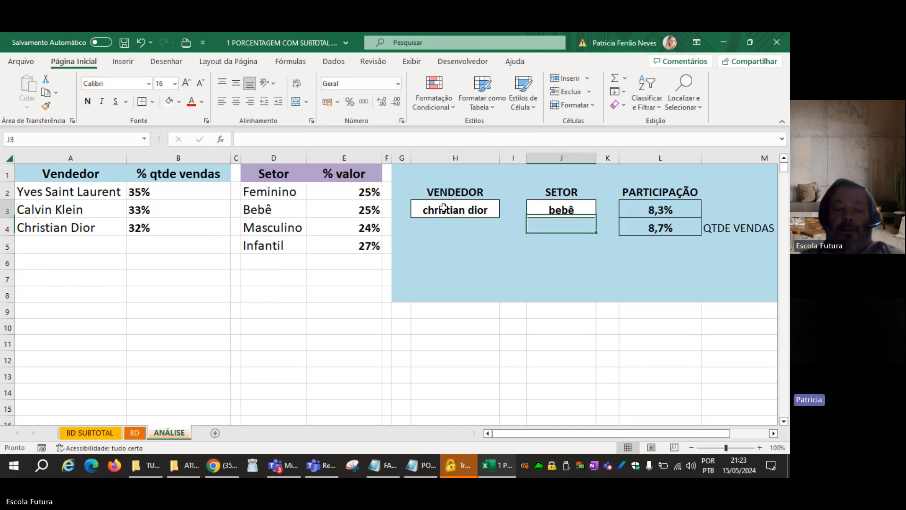
pyautogui.write('bebe')
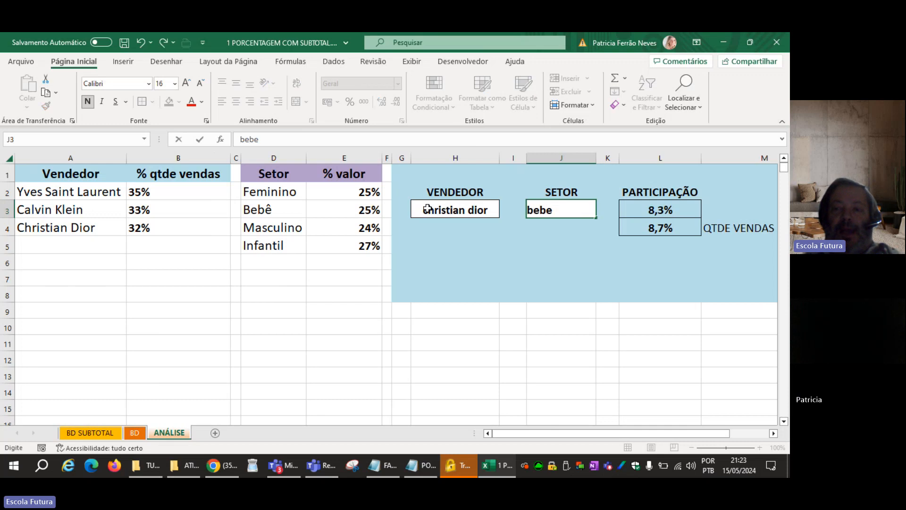
pyautogui.press('Return')
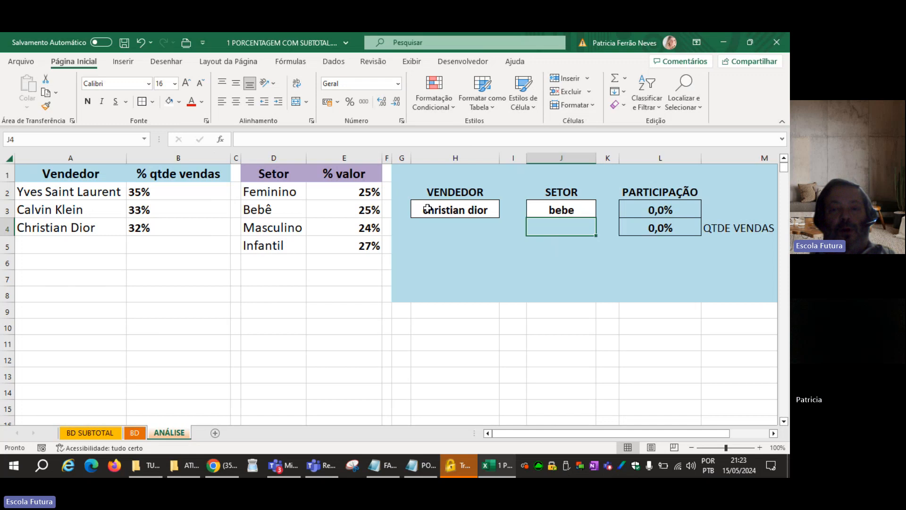
# Change the sector in J3 to "infantil".
pyautogui.press('Up')
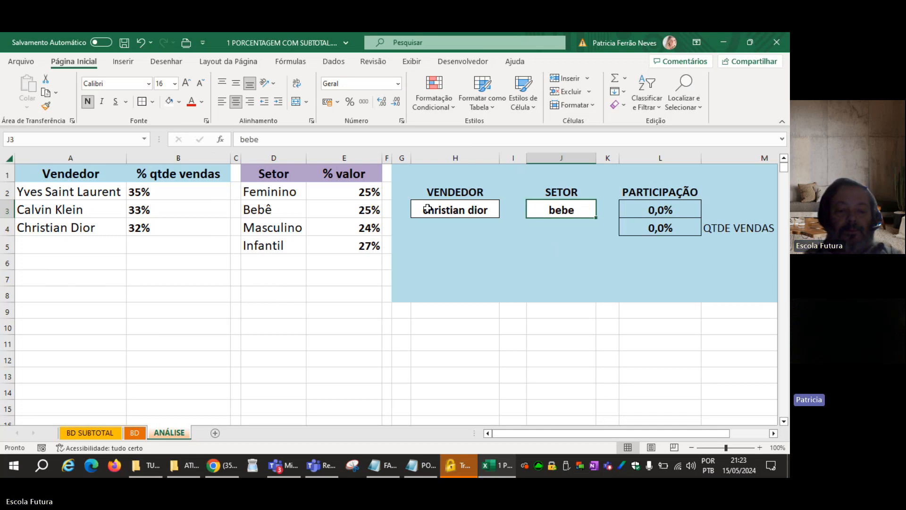
pyautogui.write('infantil')
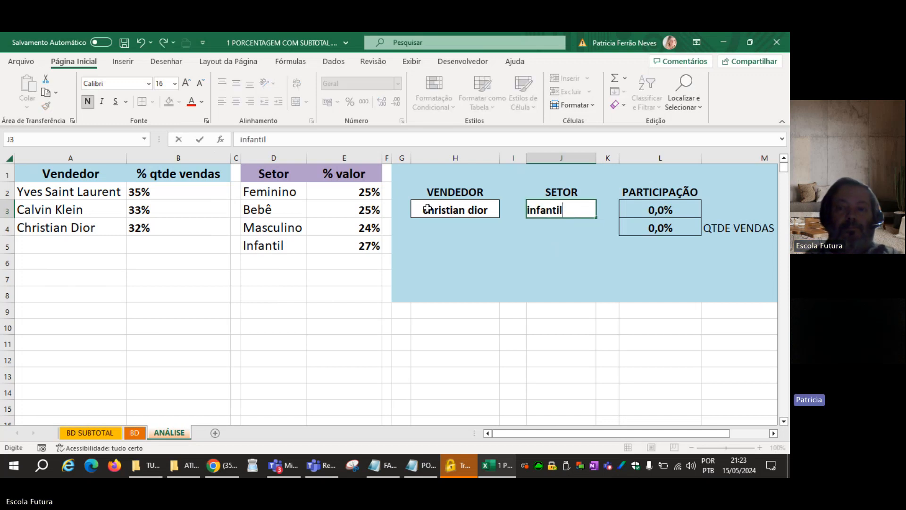
pyautogui.press('Return')
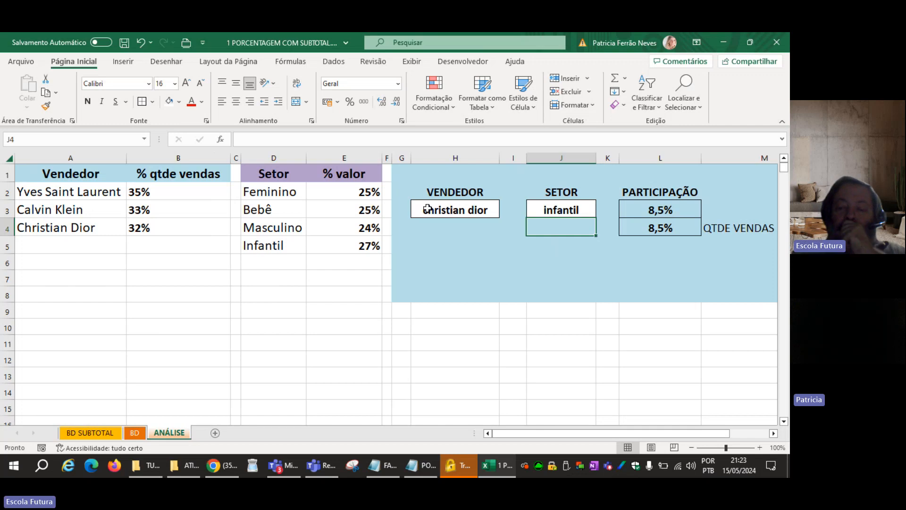
# Label the L3 participation percentage as VALOR in cell M3 and save the workbook.
pyautogui.press('Right')
pyautogui.press('Right')
pyautogui.press('Right')
pyautogui.press('Up')
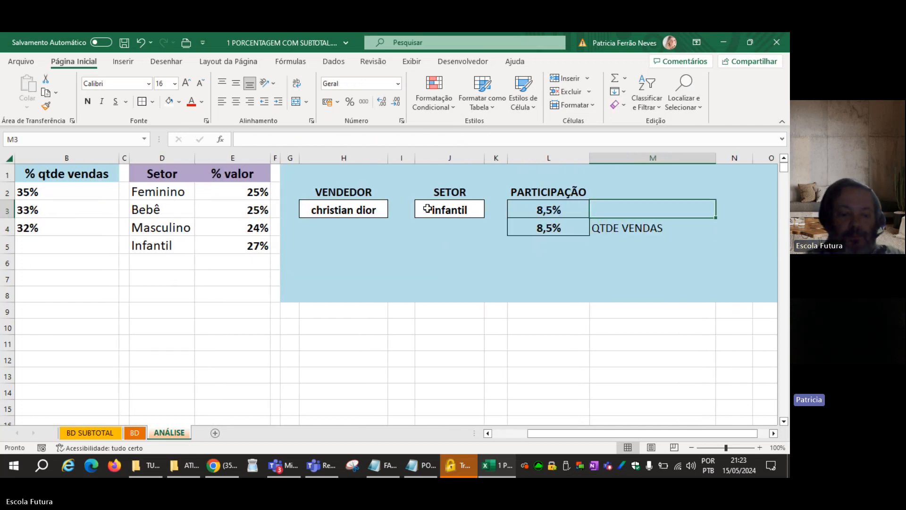
pyautogui.write('VALOR')
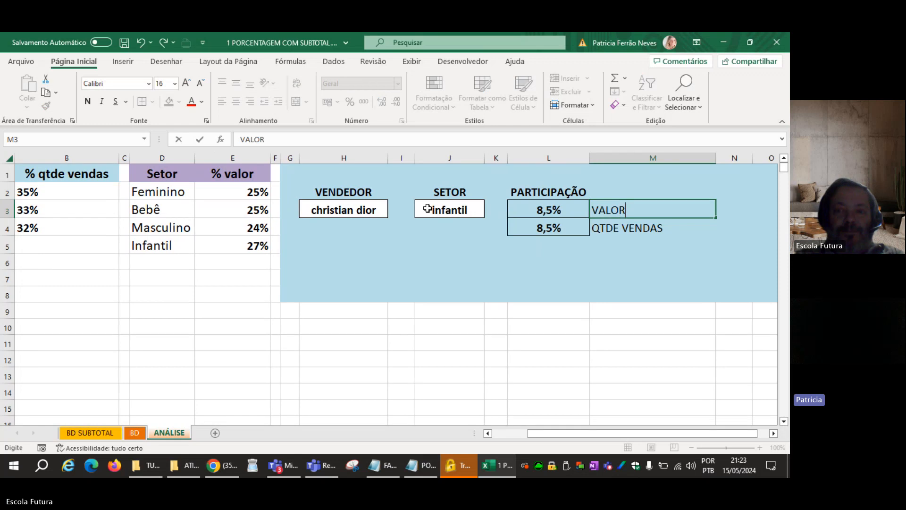
pyautogui.press('Return')
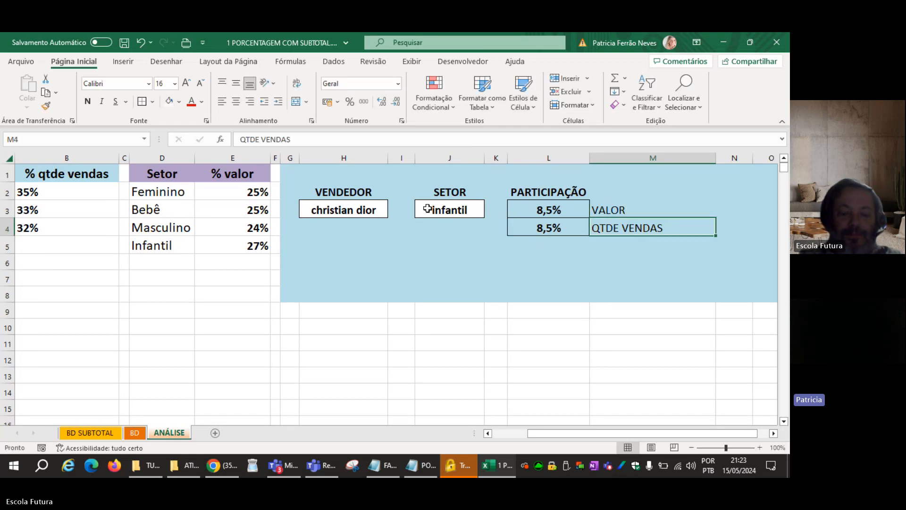
pyautogui.press('Down')
pyautogui.press('Down')
pyautogui.press('Down')
pyautogui.press('Down')
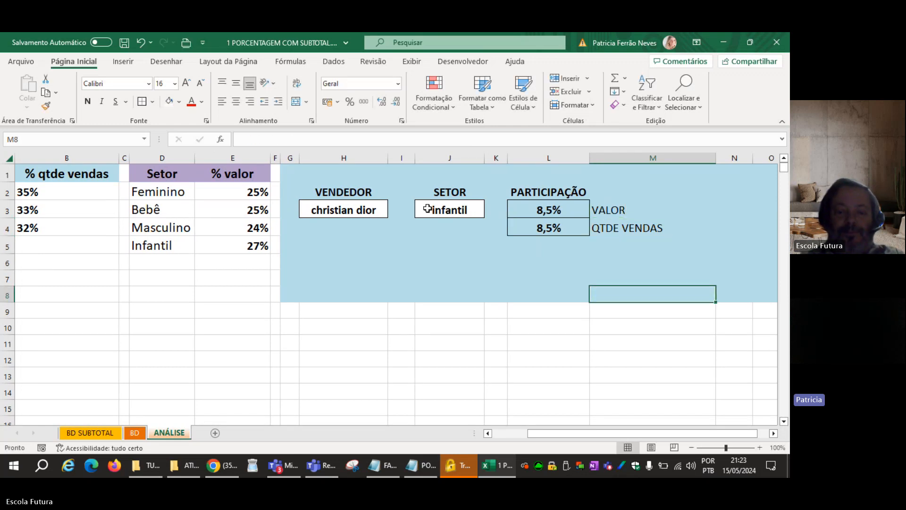
pyautogui.hotkey('ctrl', 's')
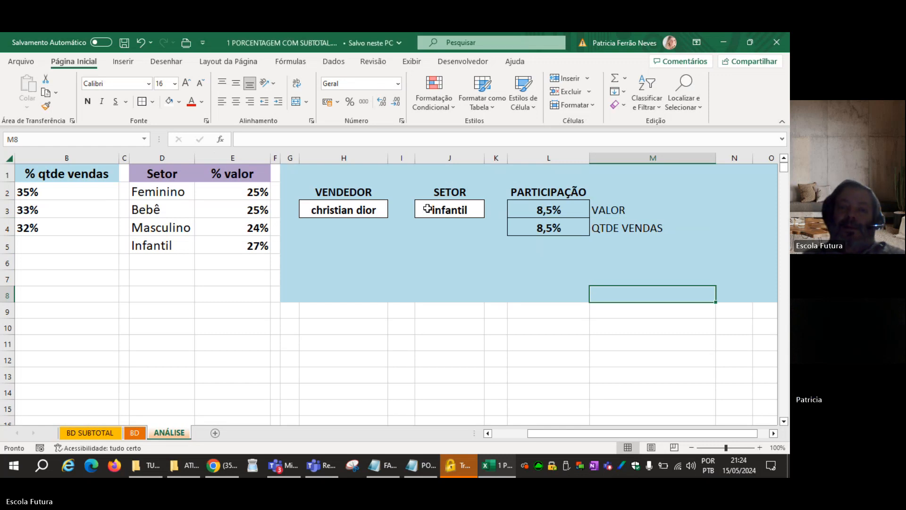
# Review the seller and sector criteria in H3 and J3, the participation results in L3:L4, and the seller and sector lists.
pyautogui.click(377, 210)
pyautogui.click(451, 208)
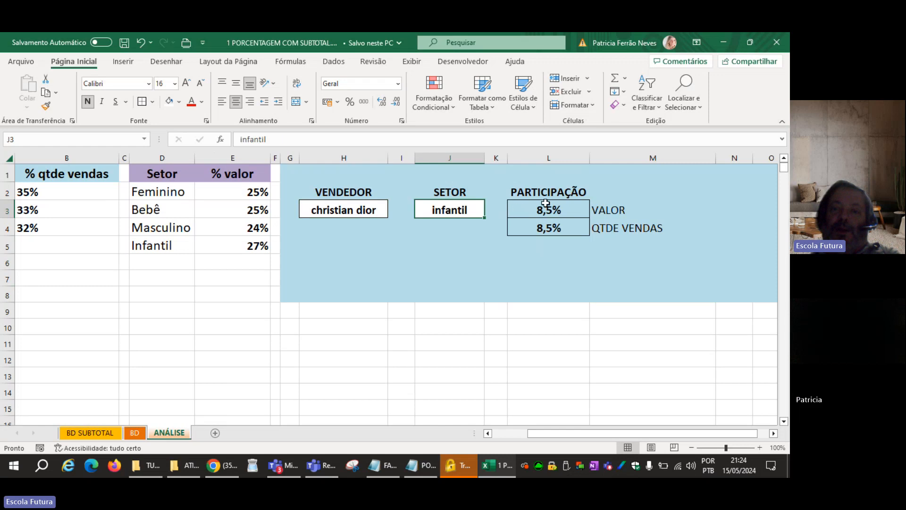
pyautogui.moveTo(545, 203); pyautogui.dragTo(545, 228)
pyautogui.moveTo(646, 439); pyautogui.dragTo(645, 434)
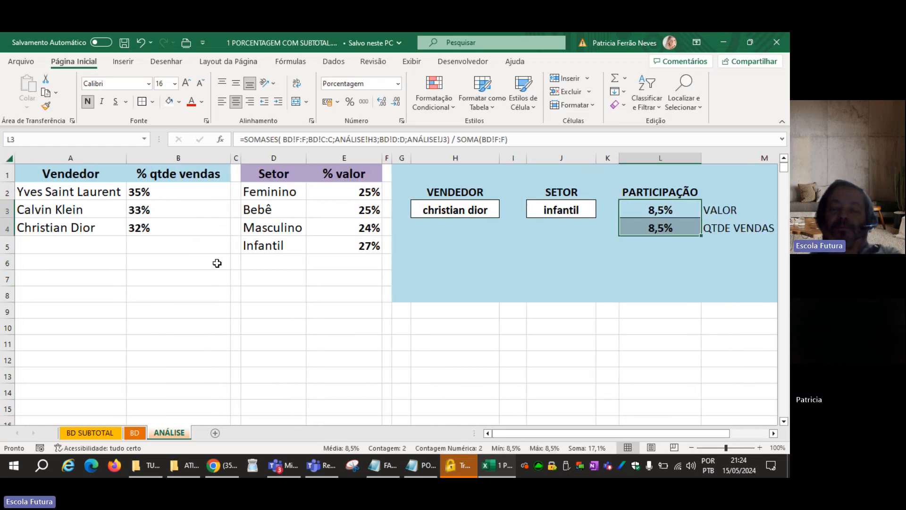
pyautogui.moveTo(89, 189); pyautogui.dragTo(91, 229)
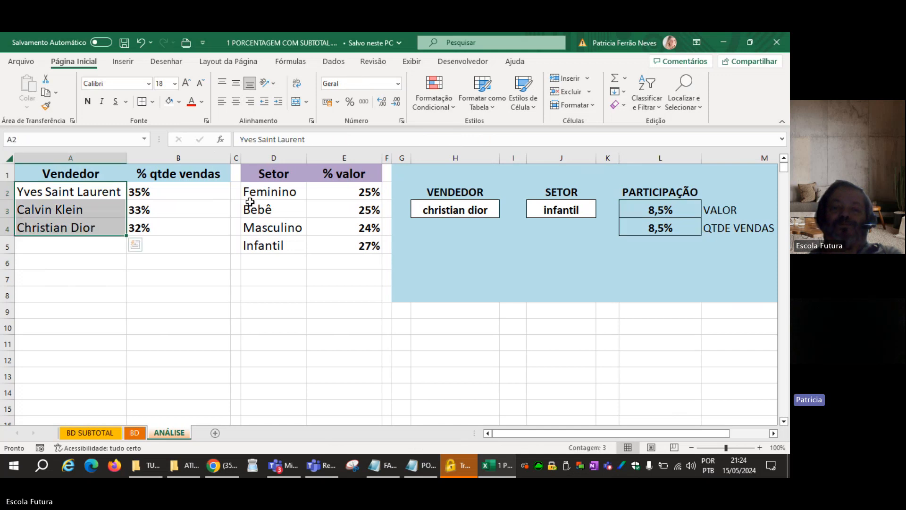
pyautogui.moveTo(250, 195); pyautogui.dragTo(257, 250)
pyautogui.click(266, 253)
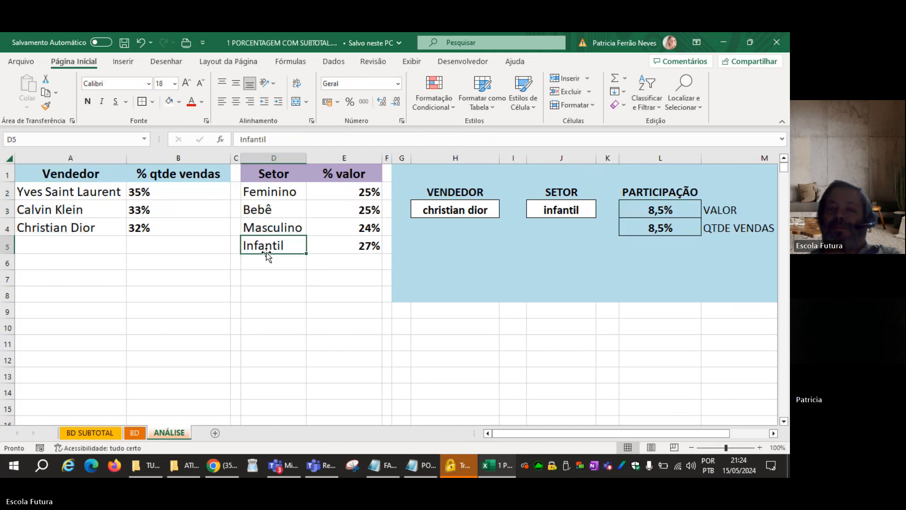
# Insert a clustered column chart of the sector percentages in D2:E5 and place it just below the Setor table.
pyautogui.moveTo(267, 192); pyautogui.dragTo(353, 253)
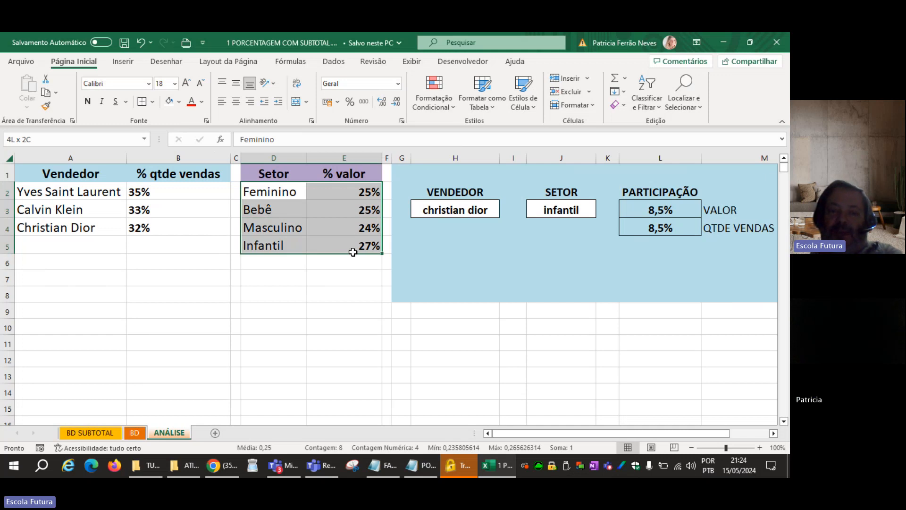
pyautogui.click(265, 195)
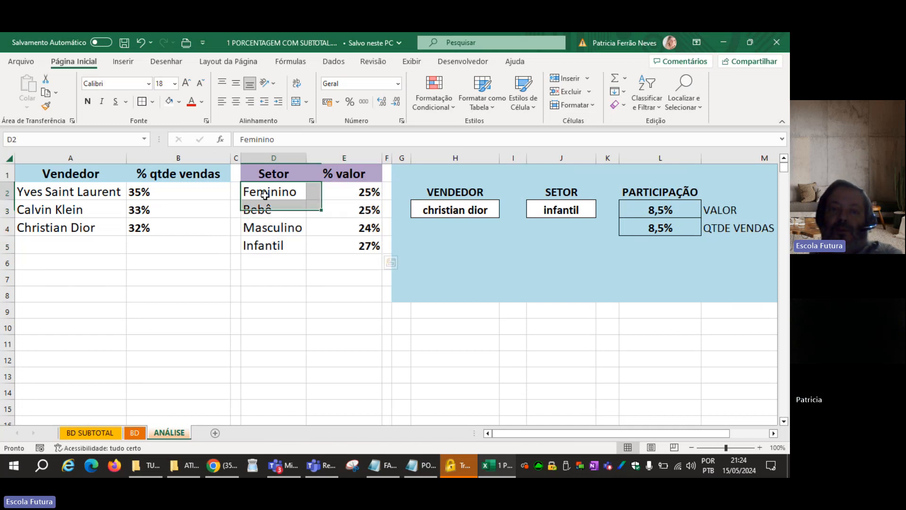
pyautogui.moveTo(265, 195); pyautogui.dragTo(350, 245)
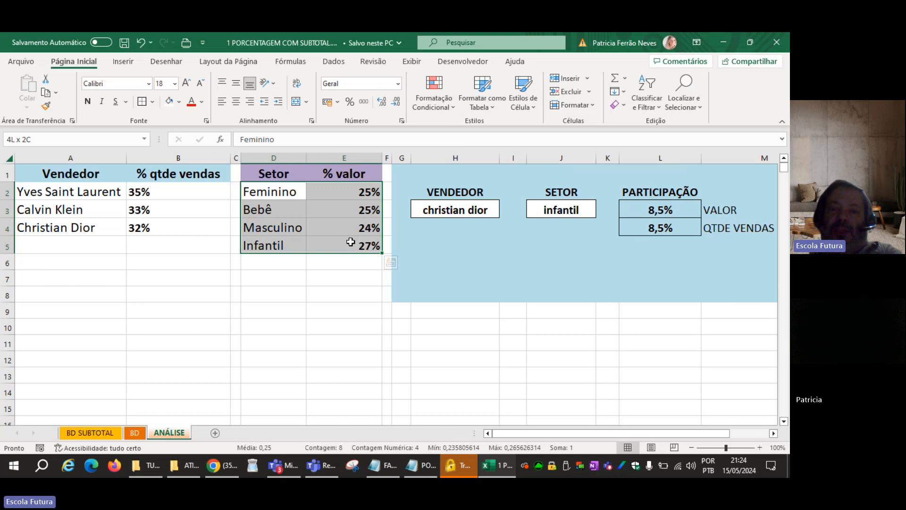
pyautogui.click(128, 65)
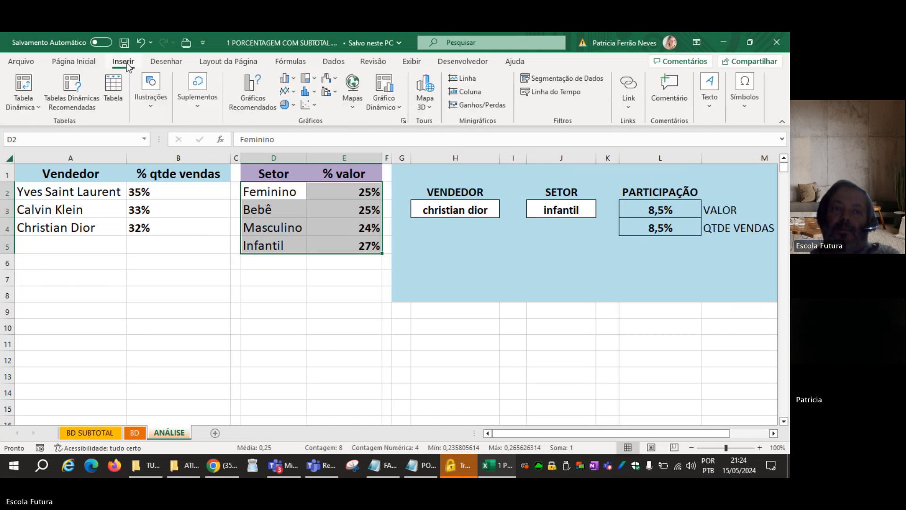
pyautogui.click(288, 78)
pyautogui.click(305, 123)
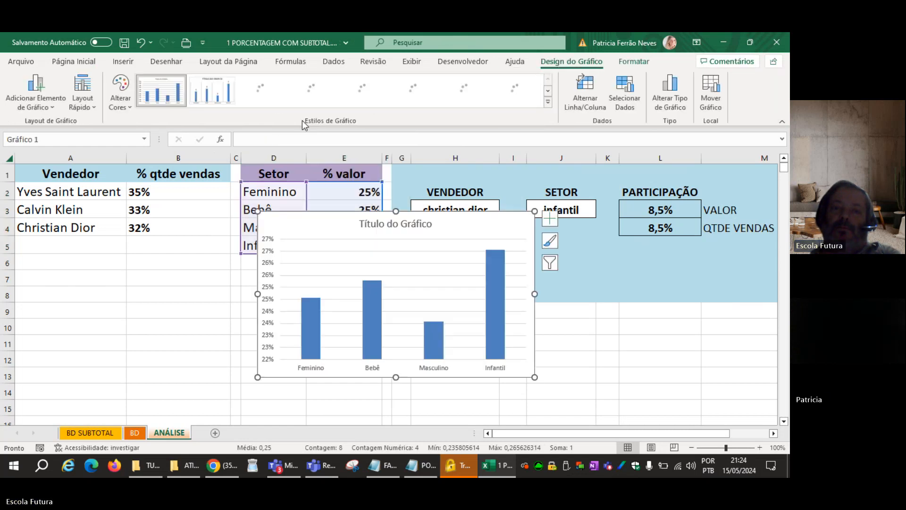
pyautogui.moveTo(450, 216); pyautogui.dragTo(297, 265)
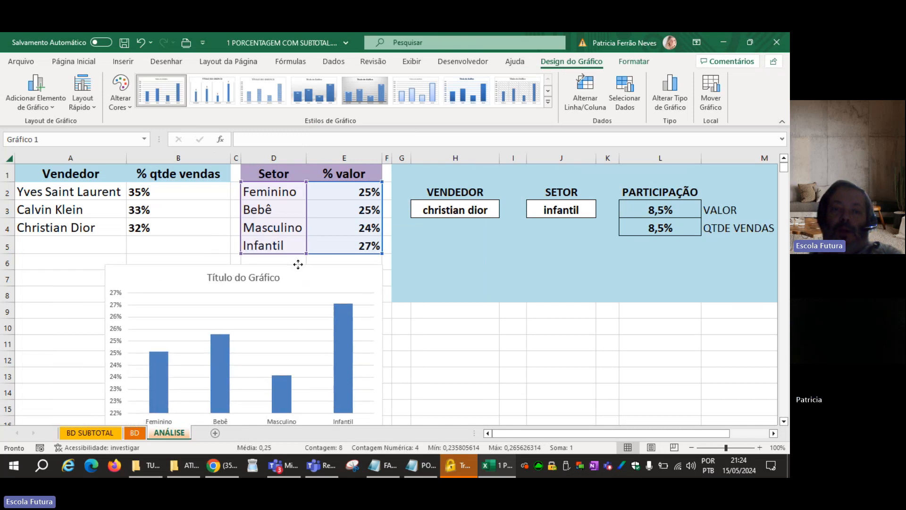
# Compare the chart's Infantil and Masculino columns with the percentages in E5 and E4.
pyautogui.scroll(-1, 504, 276)
pyautogui.scroll(-1, 503, 276)
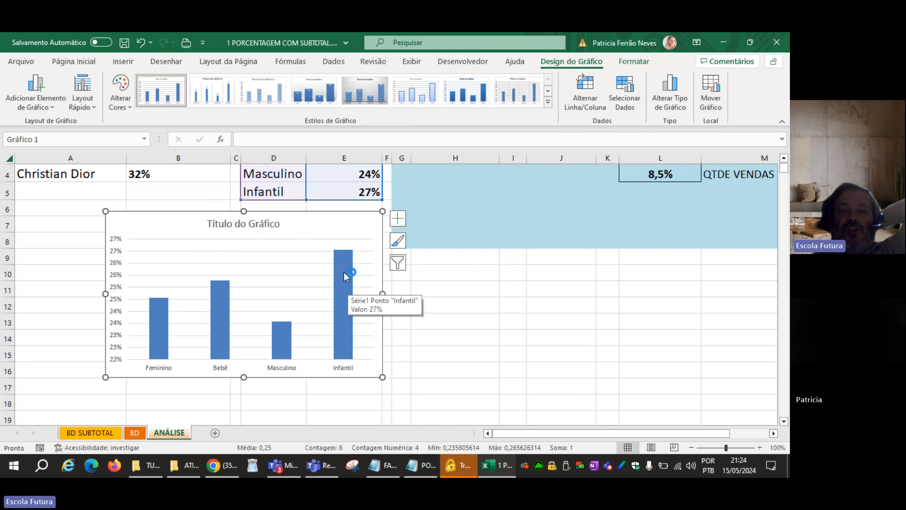
pyautogui.moveTo(288, 333)
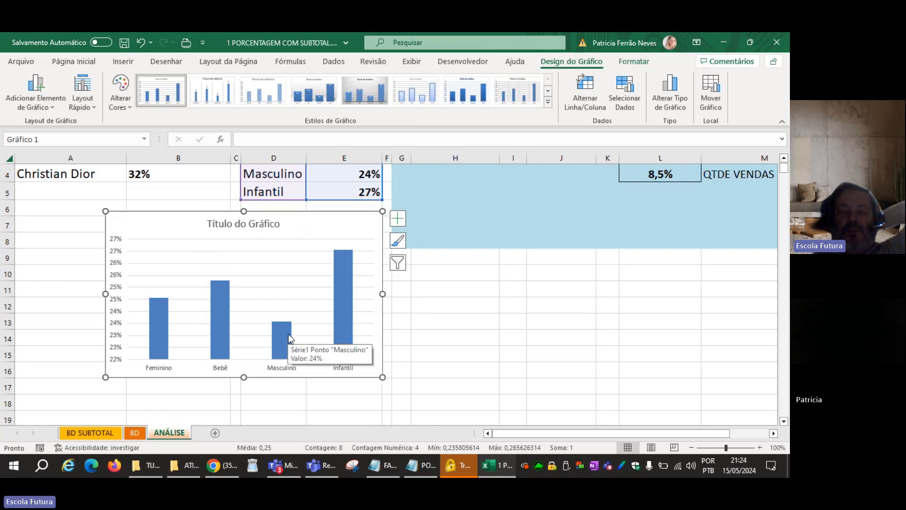
pyautogui.scroll(1, 479, 330)
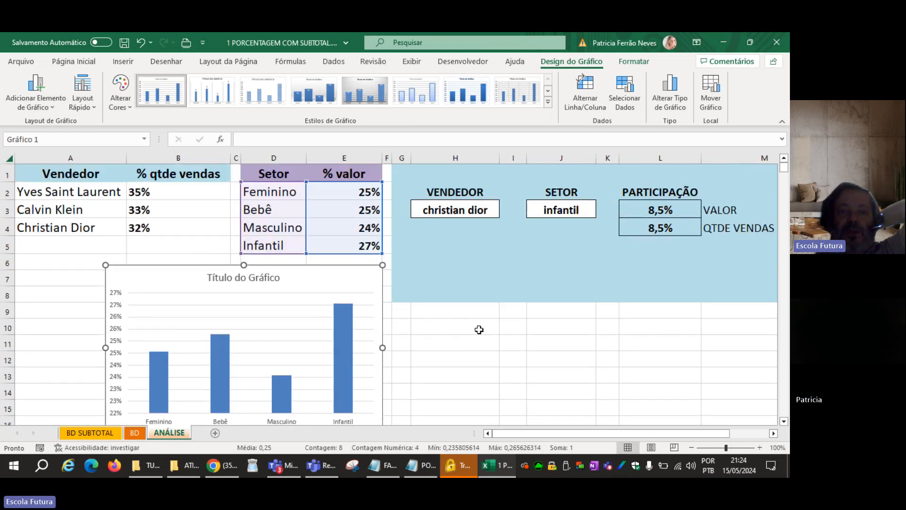
pyautogui.click(336, 245)
pyautogui.click(340, 230)
pyautogui.click(338, 245)
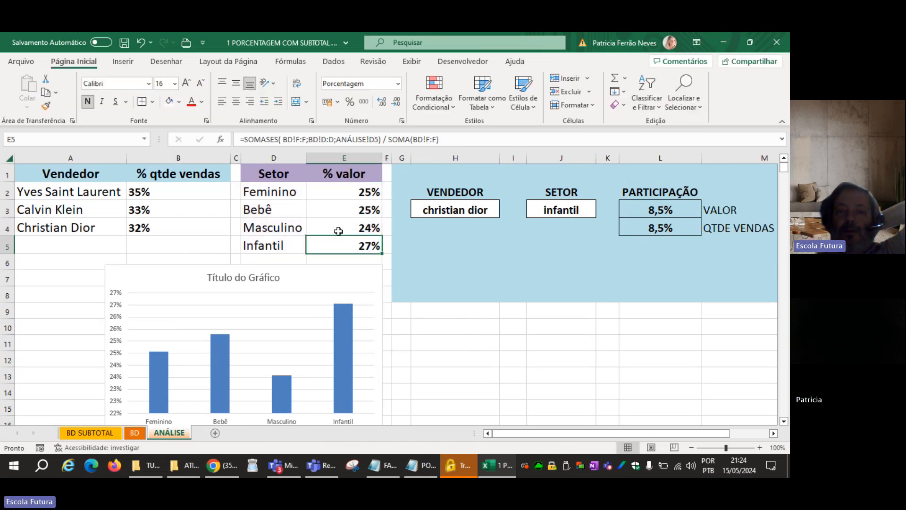
pyautogui.click(339, 229)
pyautogui.click(338, 242)
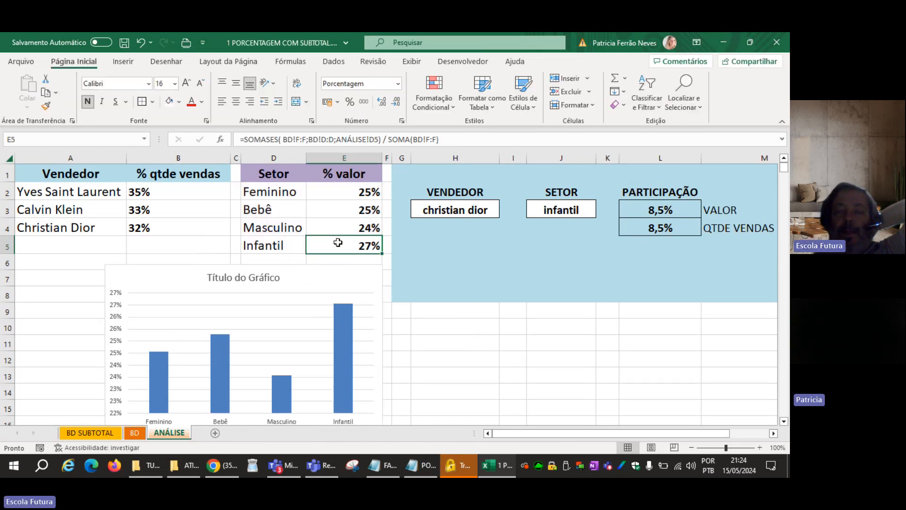
# Set the sector chart's vertical axis limits to a minimum of 0 and a maximum of 0,3.
pyautogui.click(480, 326)
pyautogui.scroll(-1, 480, 325)
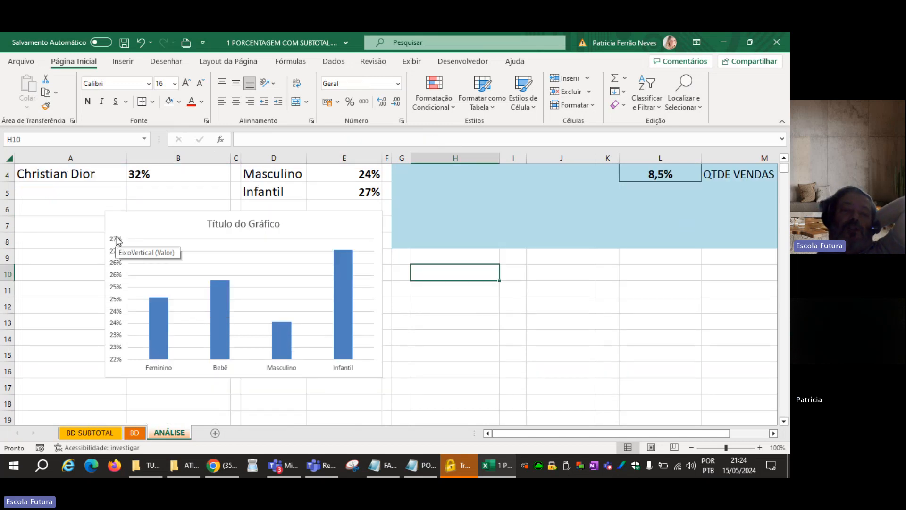
pyautogui.click(114, 306)
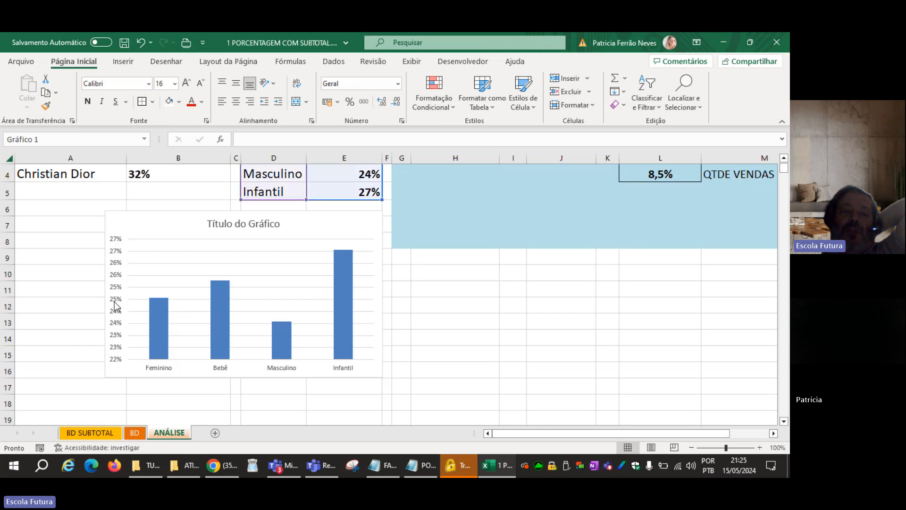
pyautogui.rightClick(114, 305)
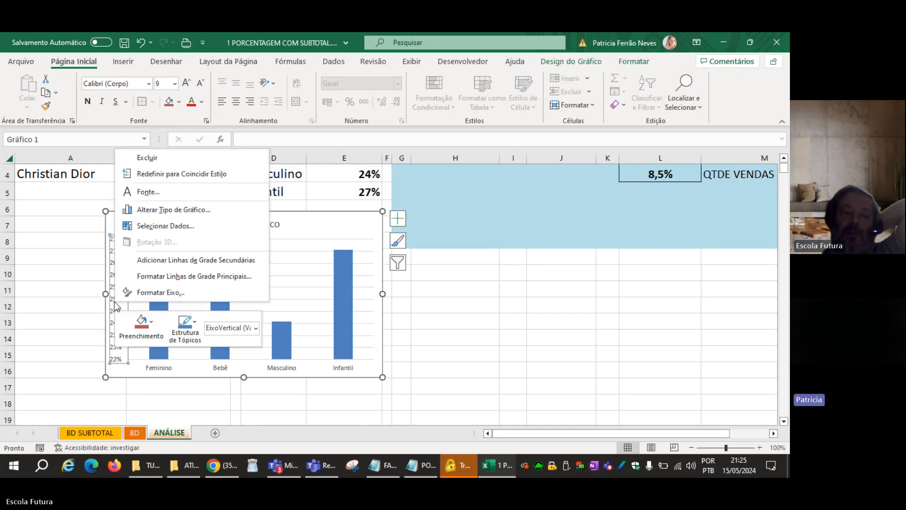
pyautogui.click(179, 297)
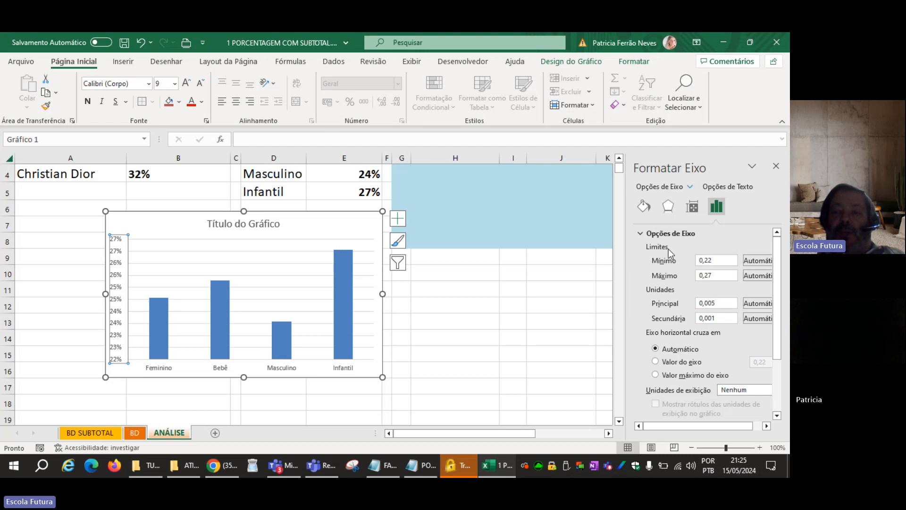
pyautogui.click(721, 260)
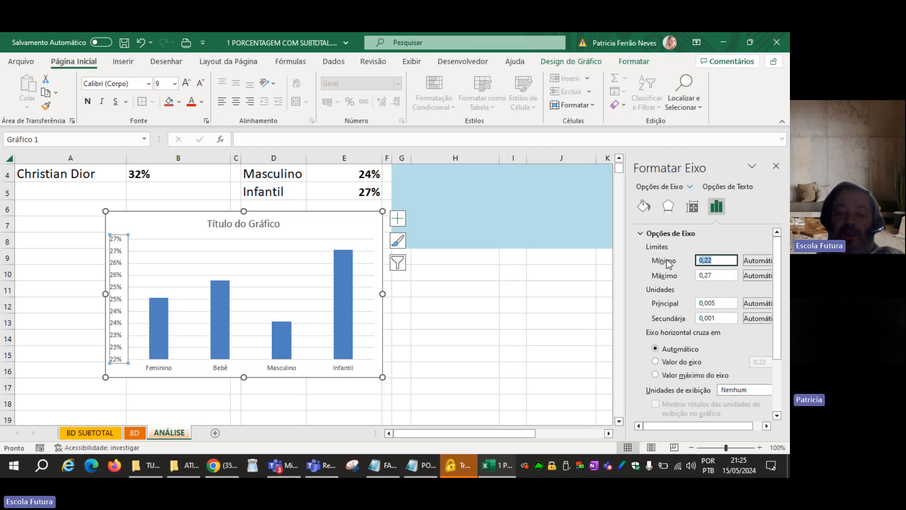
pyautogui.write('0')
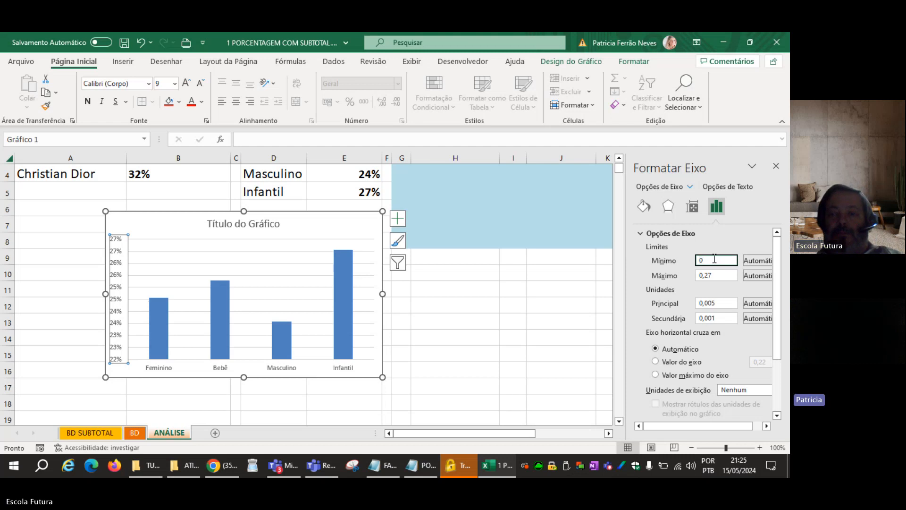
pyautogui.click(720, 275)
pyautogui.write('0,3')
pyautogui.press('Return')
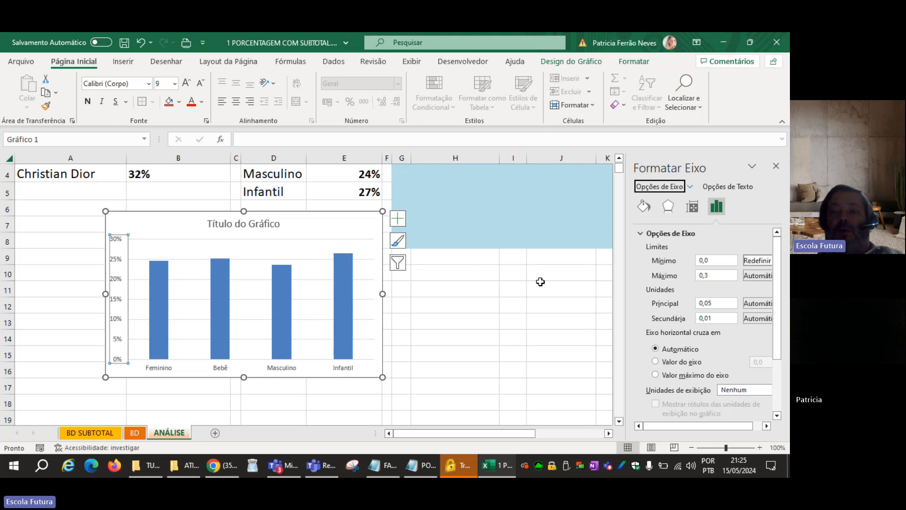
# Raise the vertical axis maximum to 0,35 and close the axis formatting options.
pyautogui.click(703, 276)
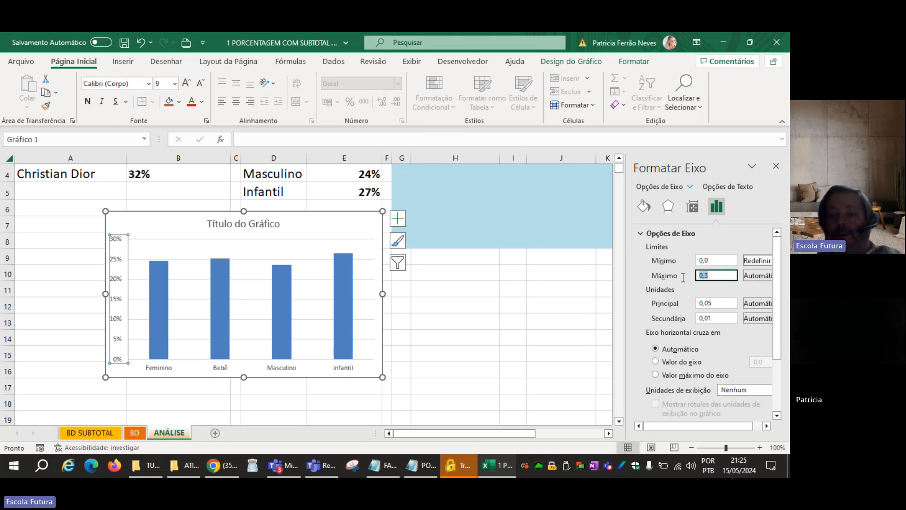
pyautogui.write('0,')
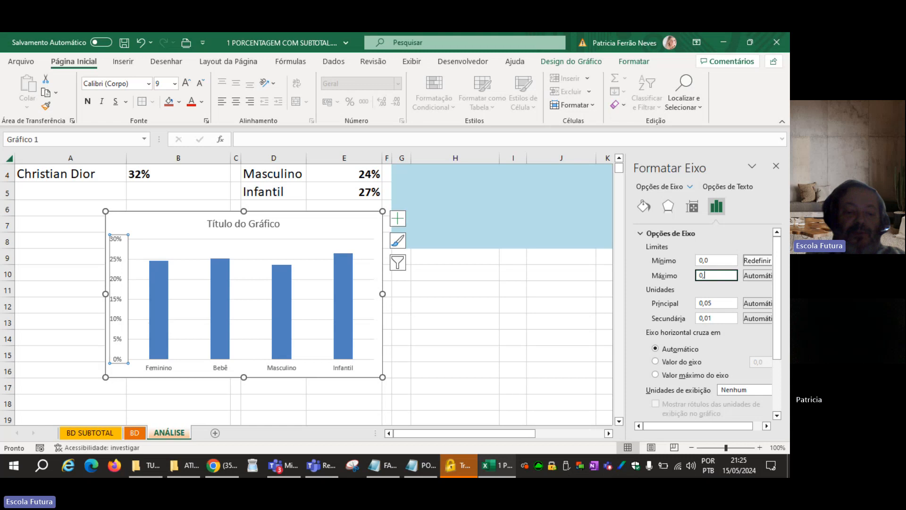
pyautogui.write('35')
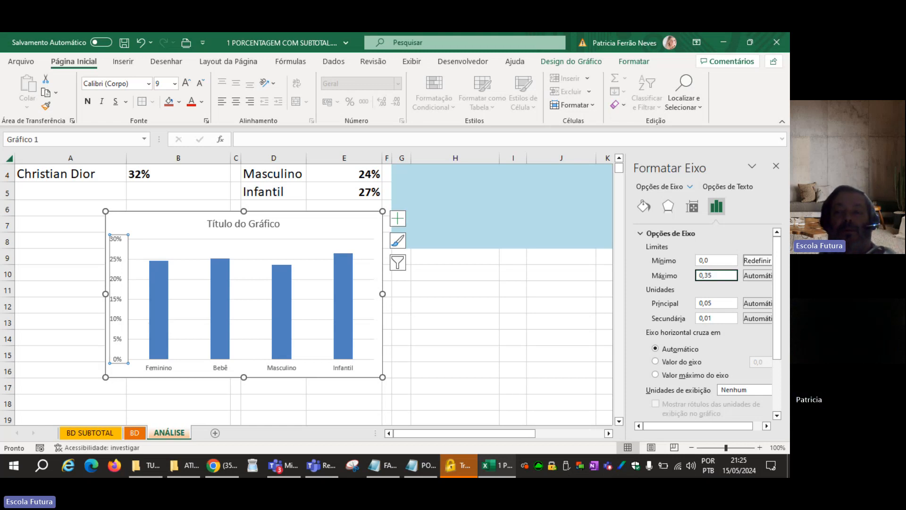
pyautogui.click(513, 369)
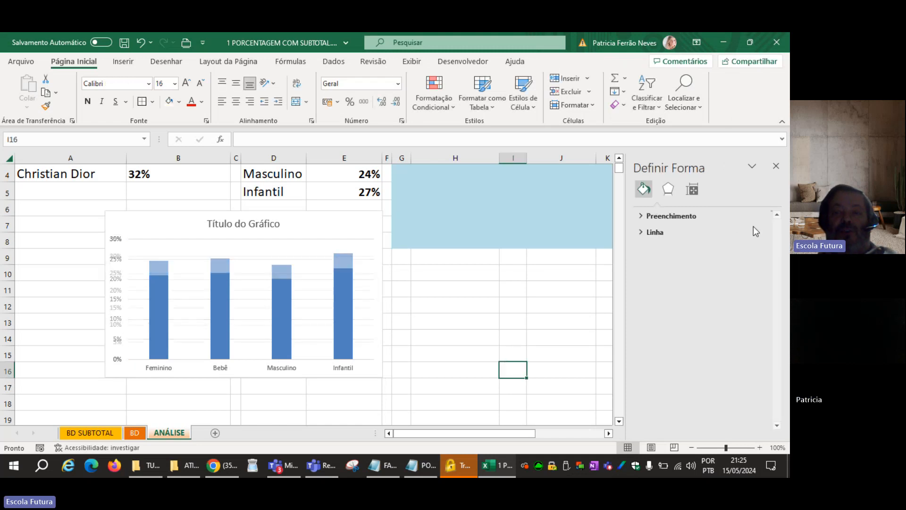
pyautogui.click(776, 165)
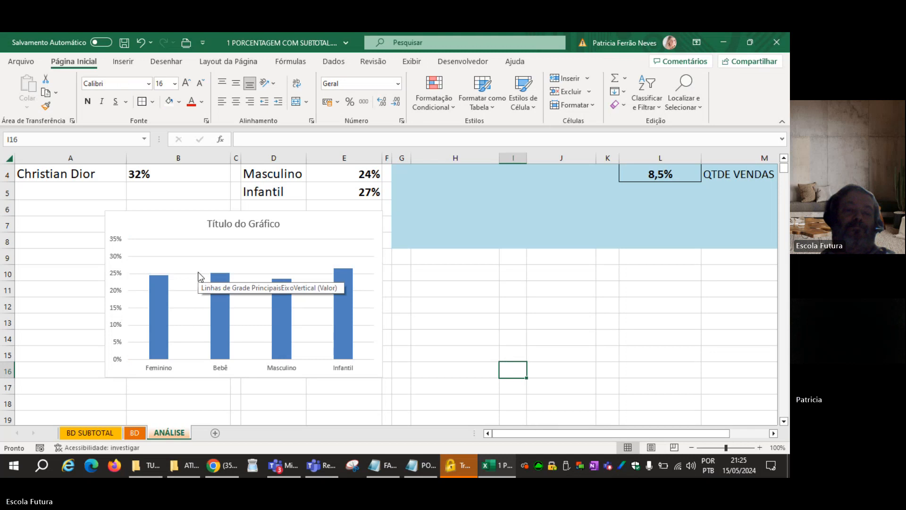
# Replace the chart's placeholder title with DIVISÃO DAS VENDAS.
pyautogui.click(347, 285)
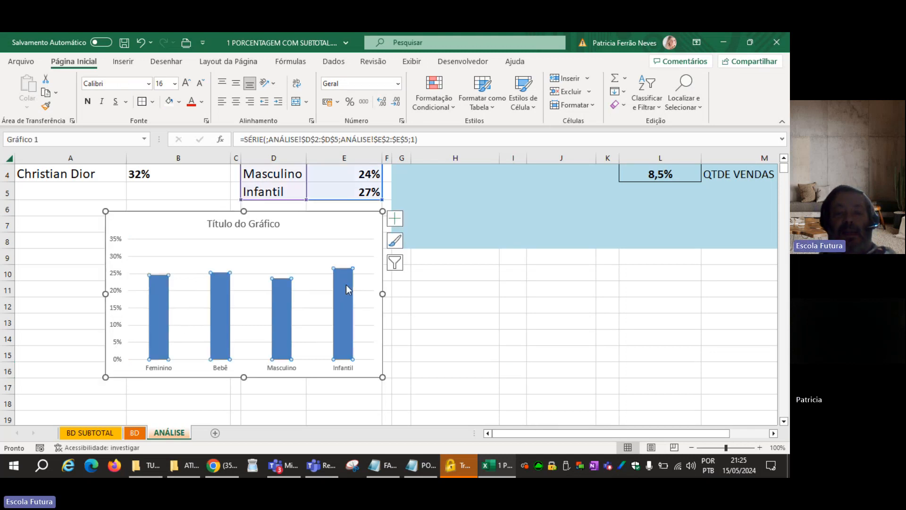
pyautogui.click(284, 305)
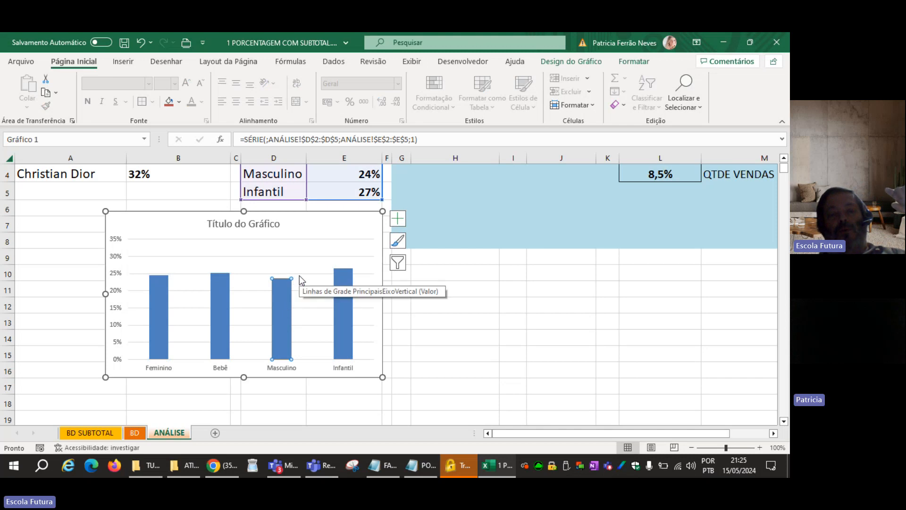
pyautogui.click(270, 229)
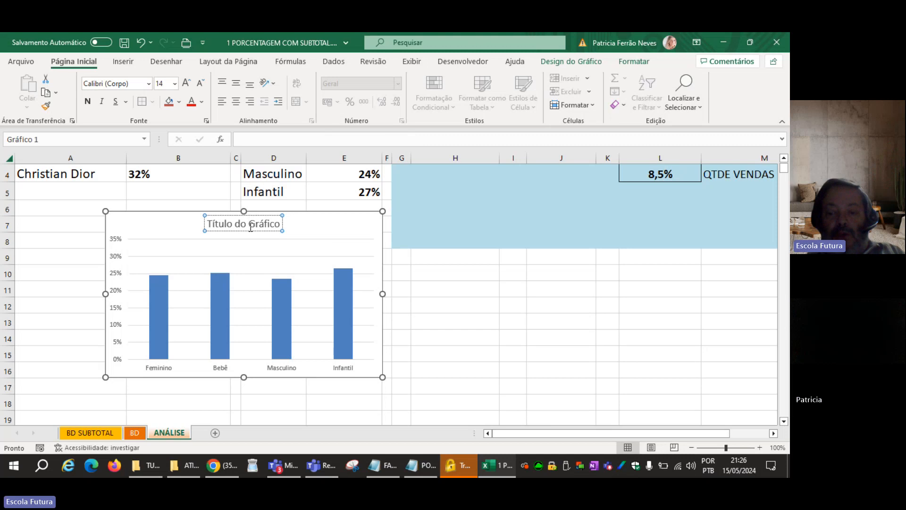
pyautogui.tripleClick(250, 228)
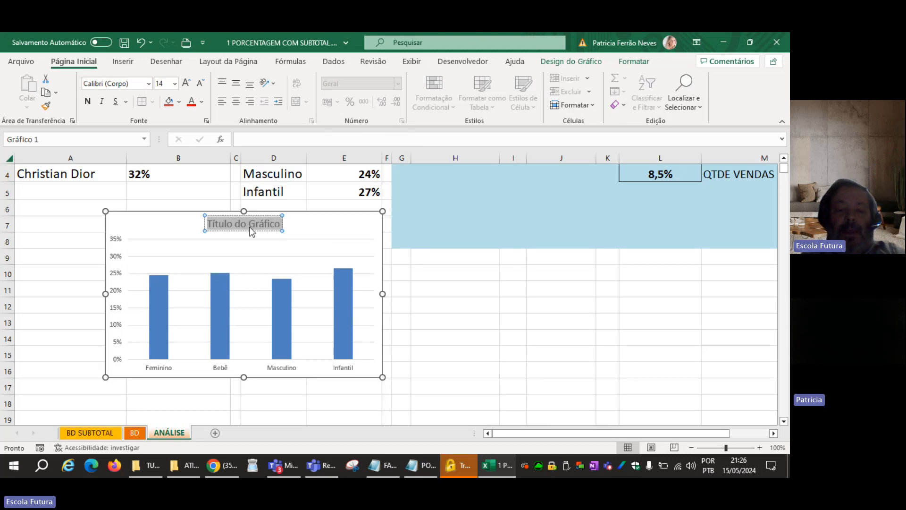
pyautogui.press('Delete')
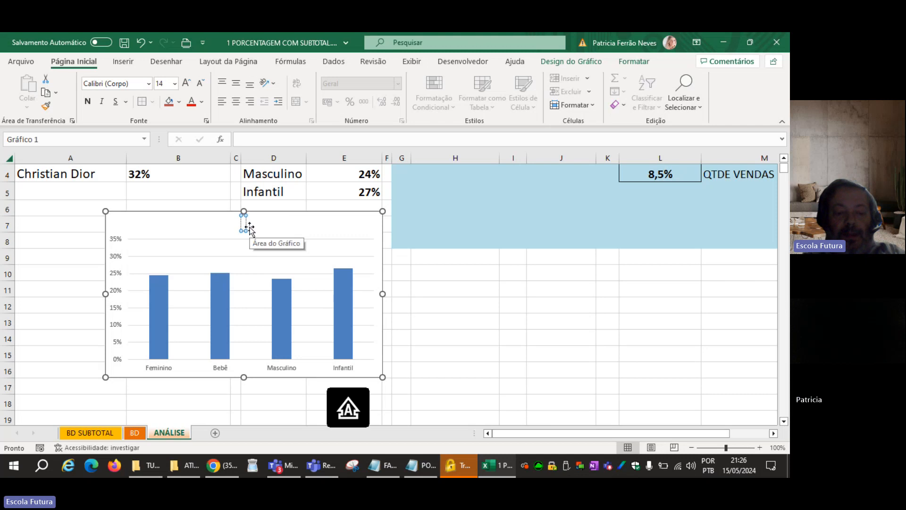
pyautogui.write('DIVISÃO D')
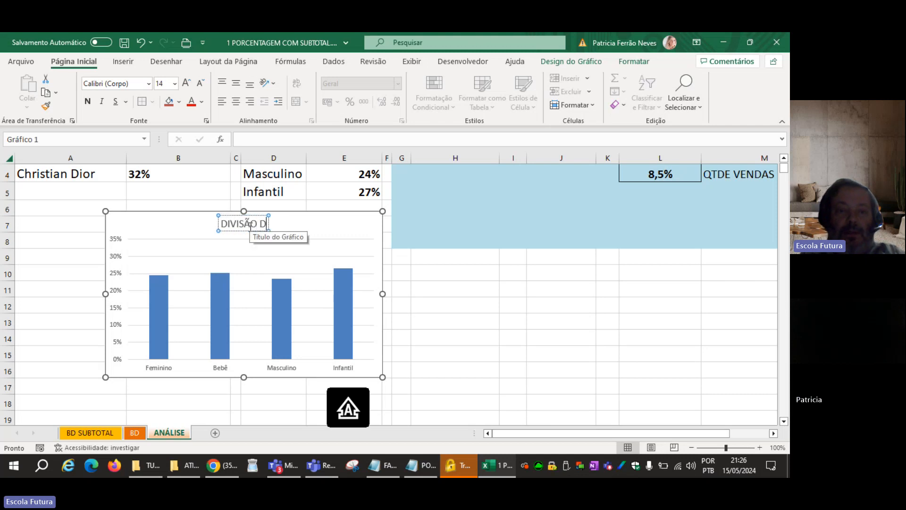
pyautogui.write('AS VENDAS')
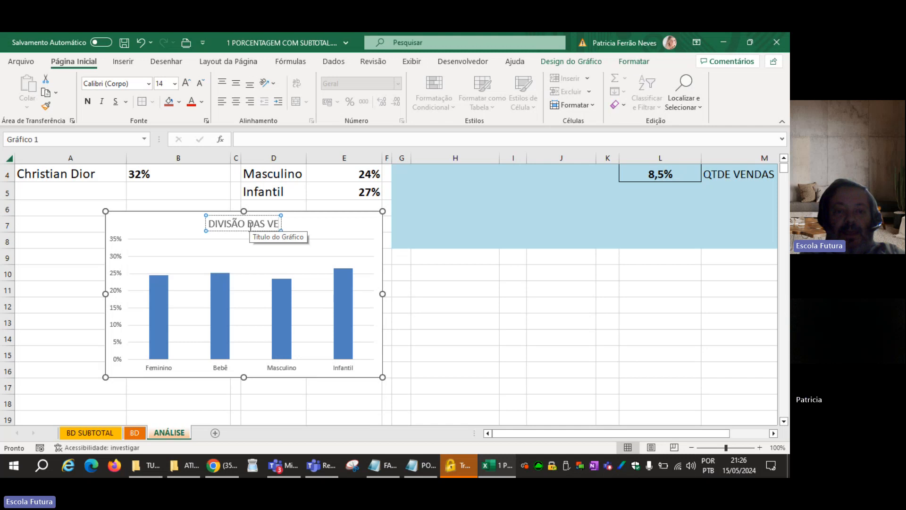
# Format the sector names on the chart's horizontal axis as bold black text at size 14.
pyautogui.click(281, 370)
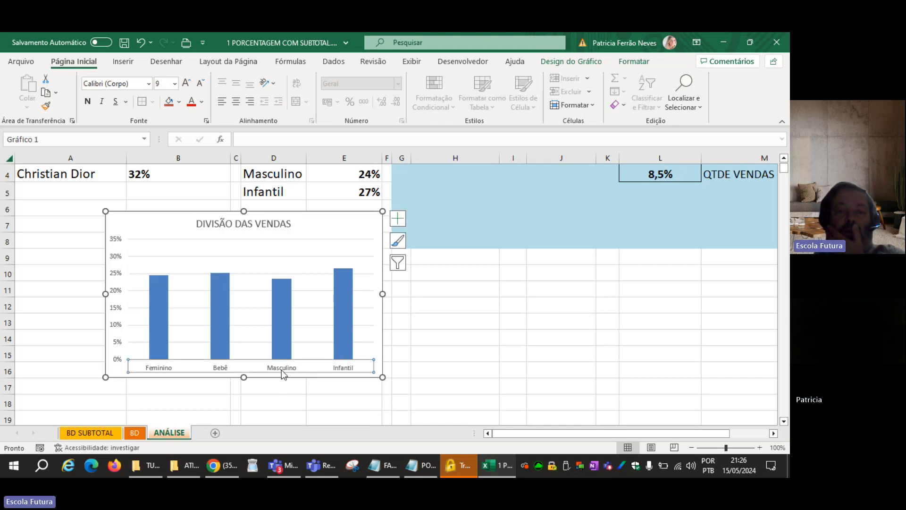
pyautogui.click(185, 84)
pyautogui.click(185, 83)
pyautogui.click(185, 83)
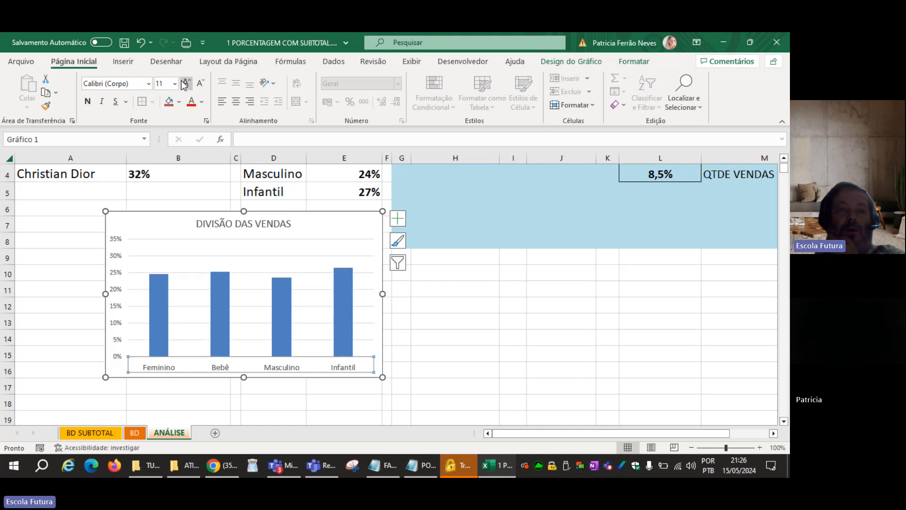
pyautogui.click(185, 84)
pyautogui.click(88, 103)
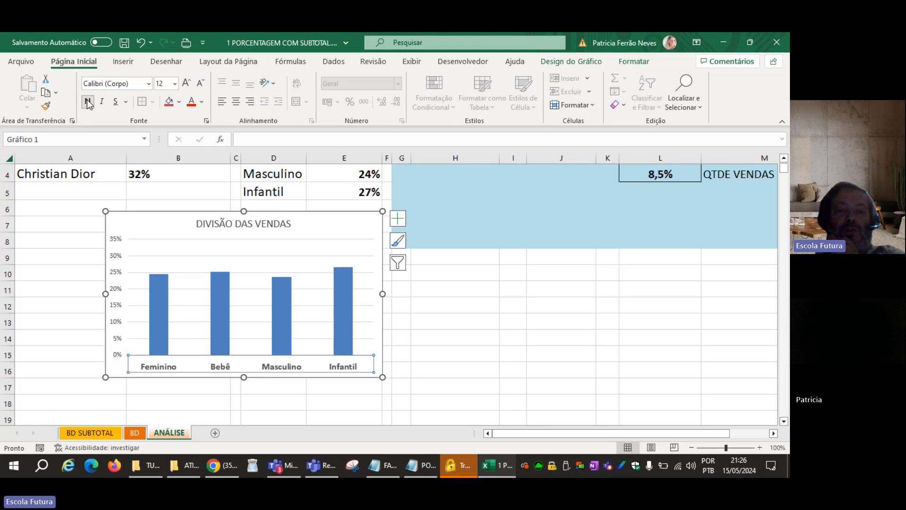
pyautogui.click(202, 102)
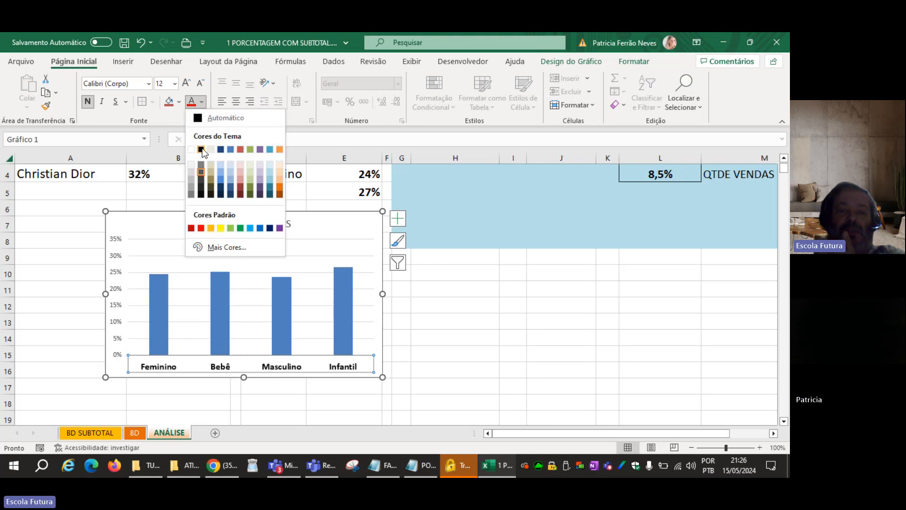
pyautogui.click(201, 149)
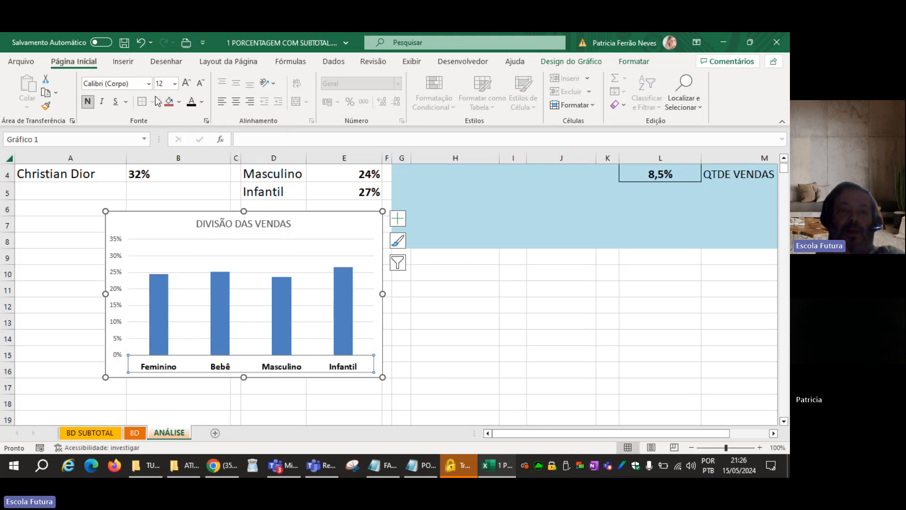
pyautogui.click(186, 85)
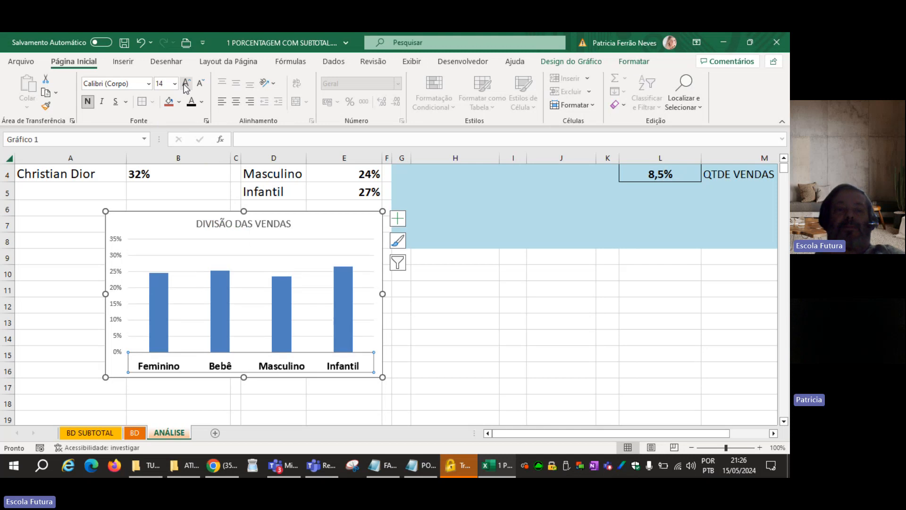
# Delete the major horizontal gridlines from the DIVISÃO DAS VENDAS chart and deselect it.
pyautogui.click(203, 256)
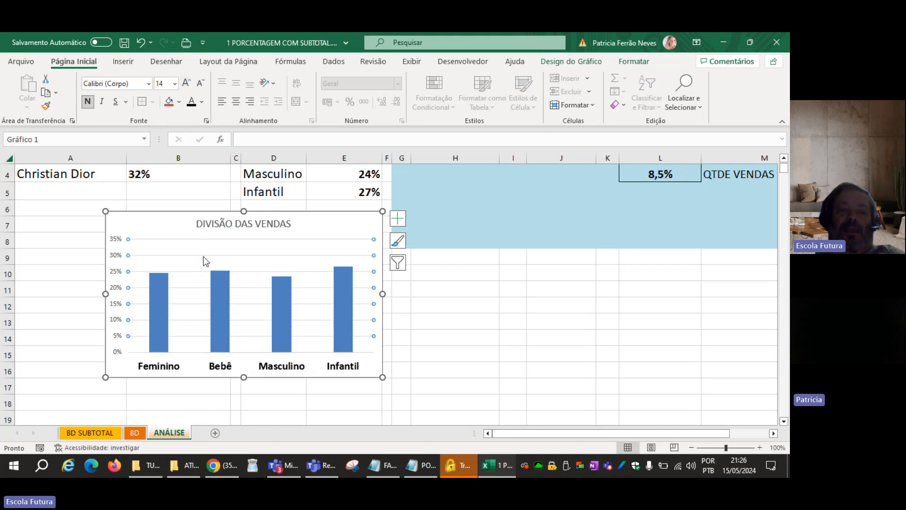
pyautogui.click(210, 259)
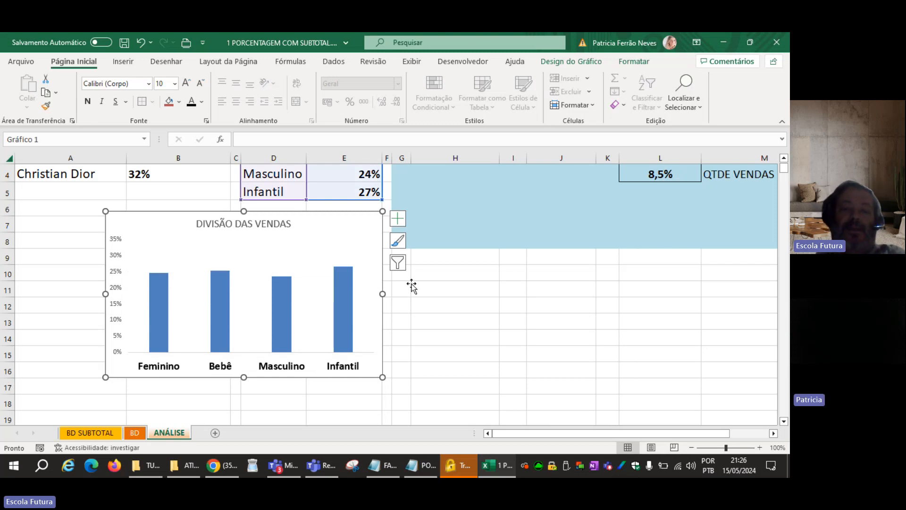
pyautogui.click(444, 345)
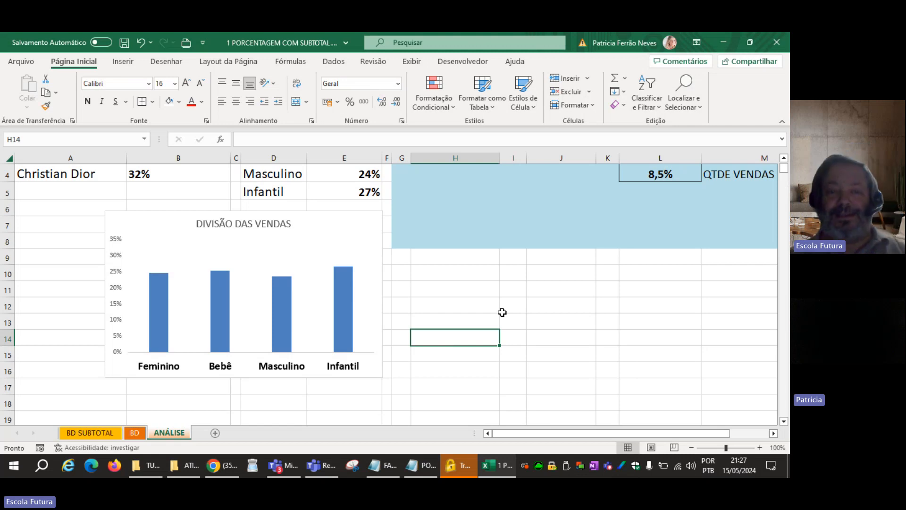
pyautogui.scroll(1, 502, 312)
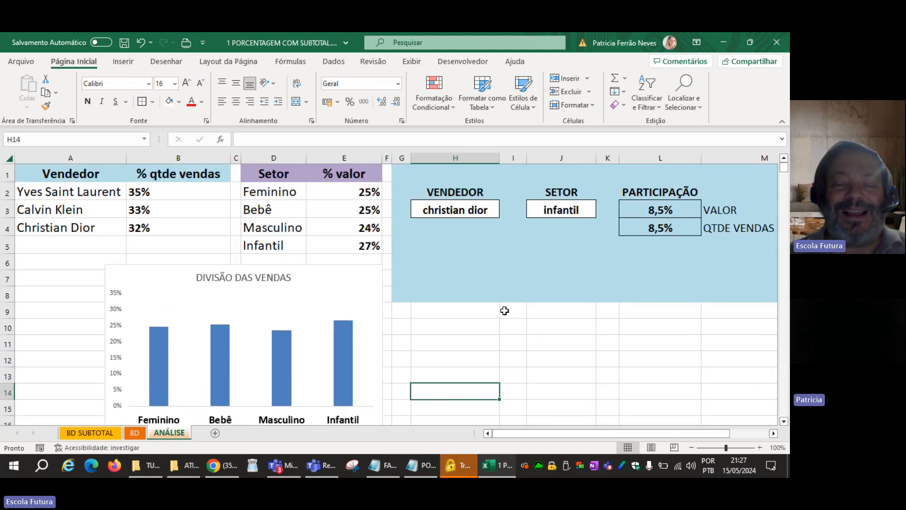
pyautogui.click(485, 337)
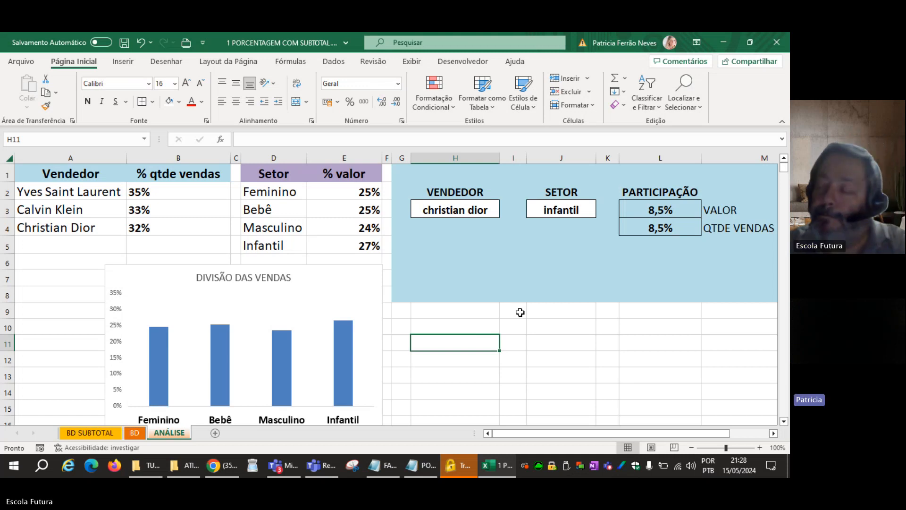
pyautogui.click(324, 469)
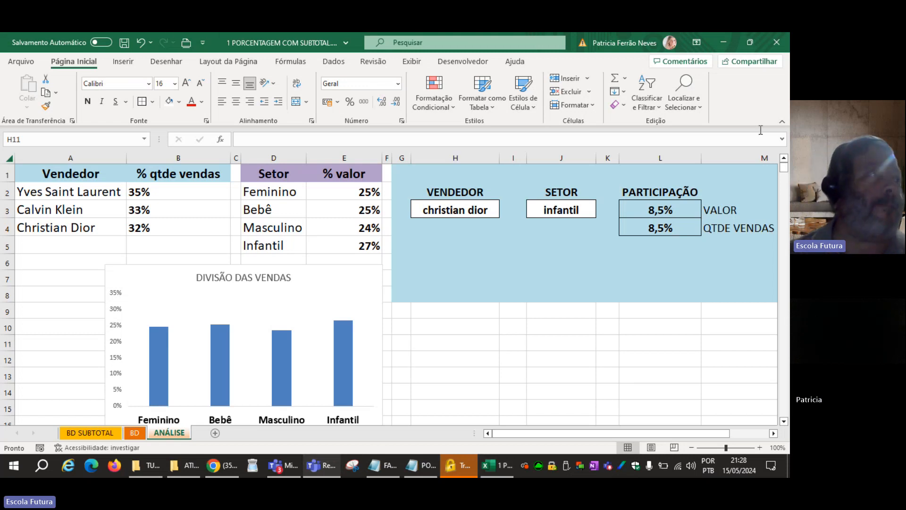